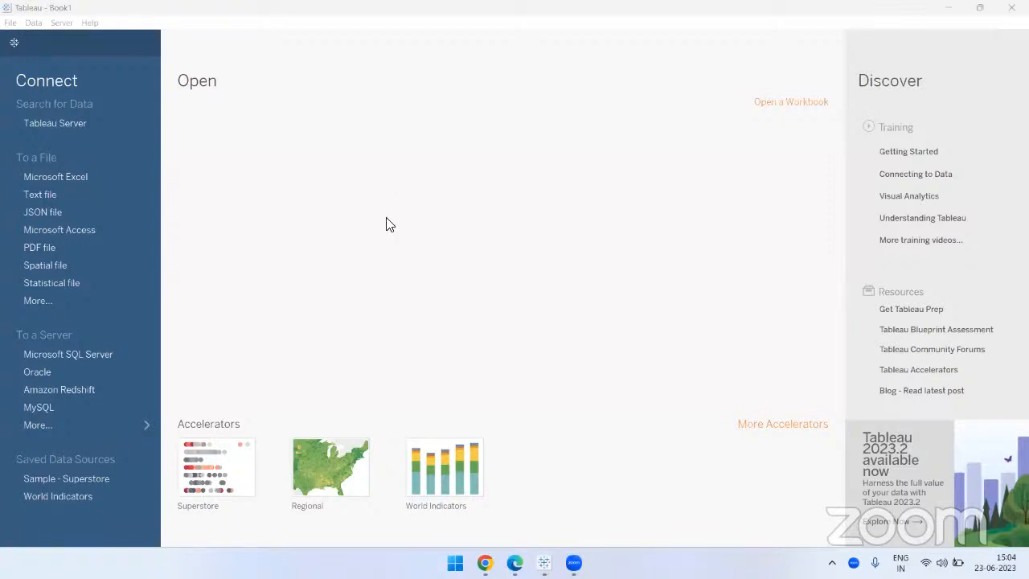
# Step: Connect to the Sample - Superstore Excel workbook, add the Orders table to the data source and open Sheet 1
pyautogui.click(73, 178)
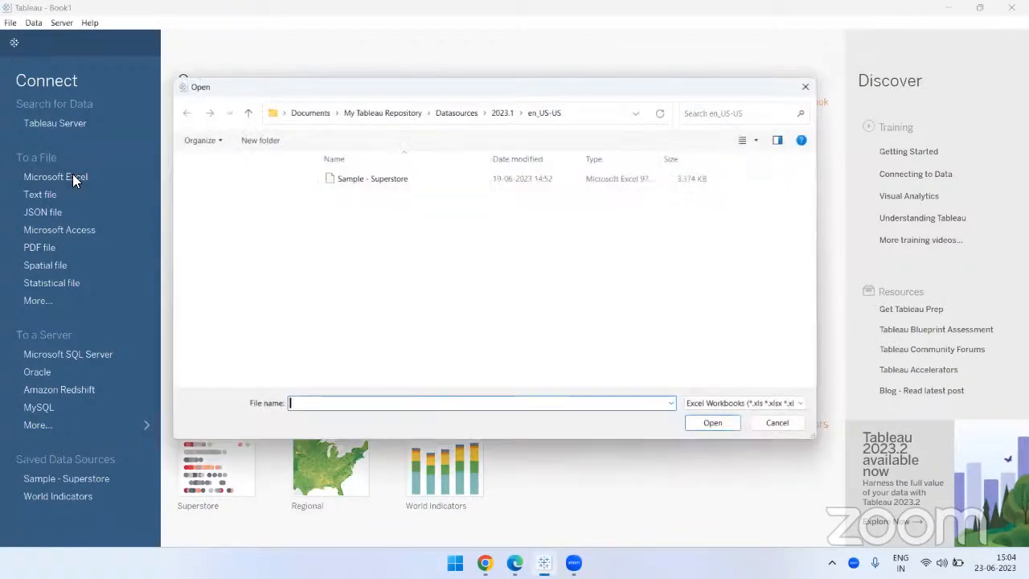
pyautogui.click(403, 185)
pyautogui.doubleClick(403, 185)
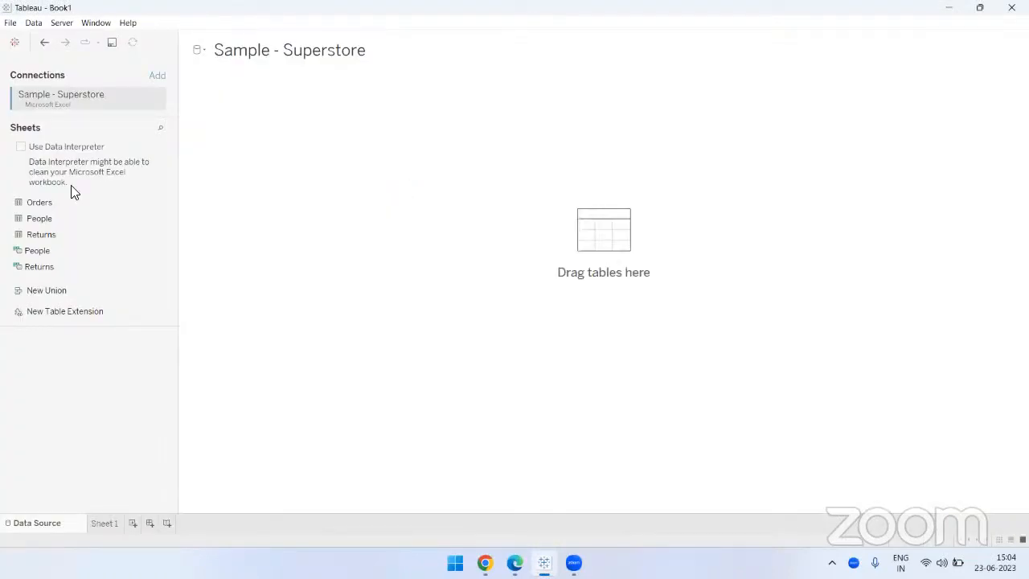
pyautogui.doubleClick(44, 201)
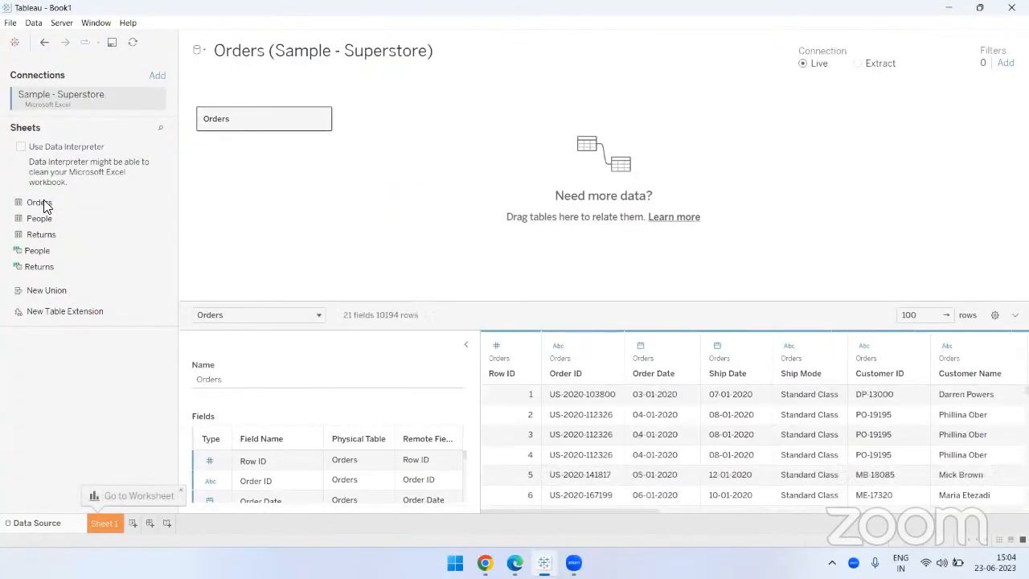
pyautogui.click(96, 527)
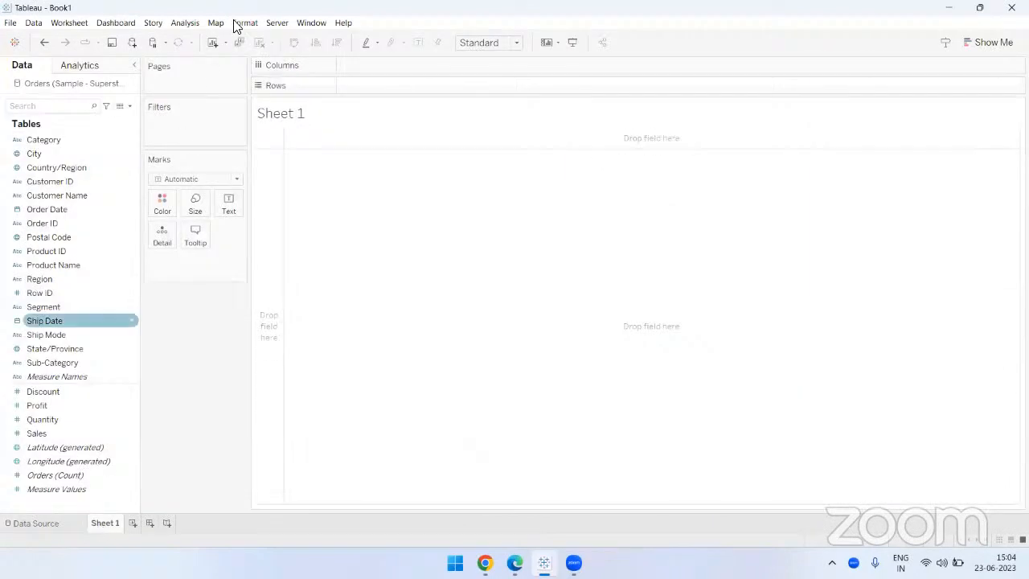
# Step: Format the workbook so that all fonts use Arial in black
pyautogui.click(244, 22)
pyautogui.click(255, 63)
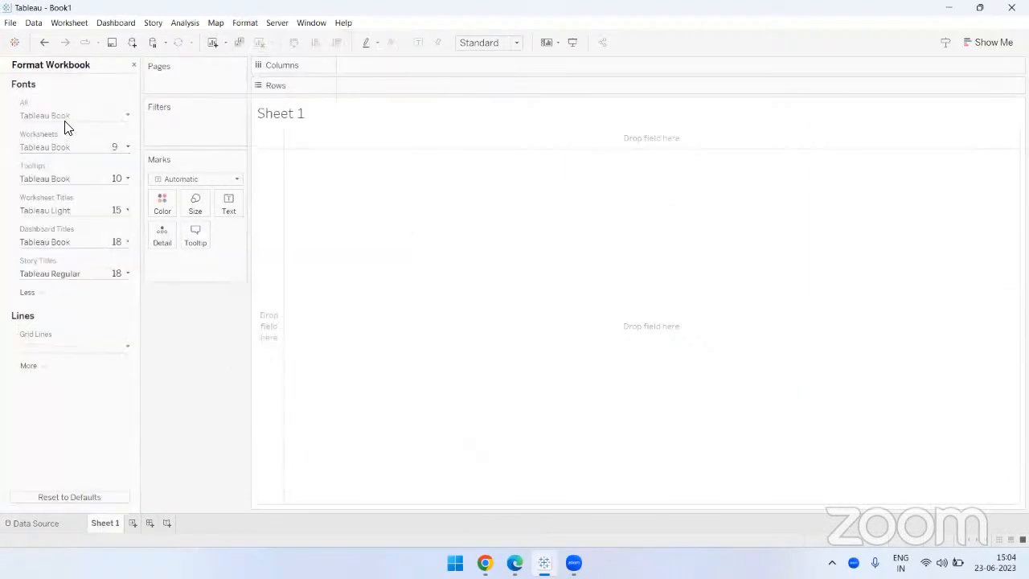
pyautogui.click(69, 119)
pyautogui.write('arial')
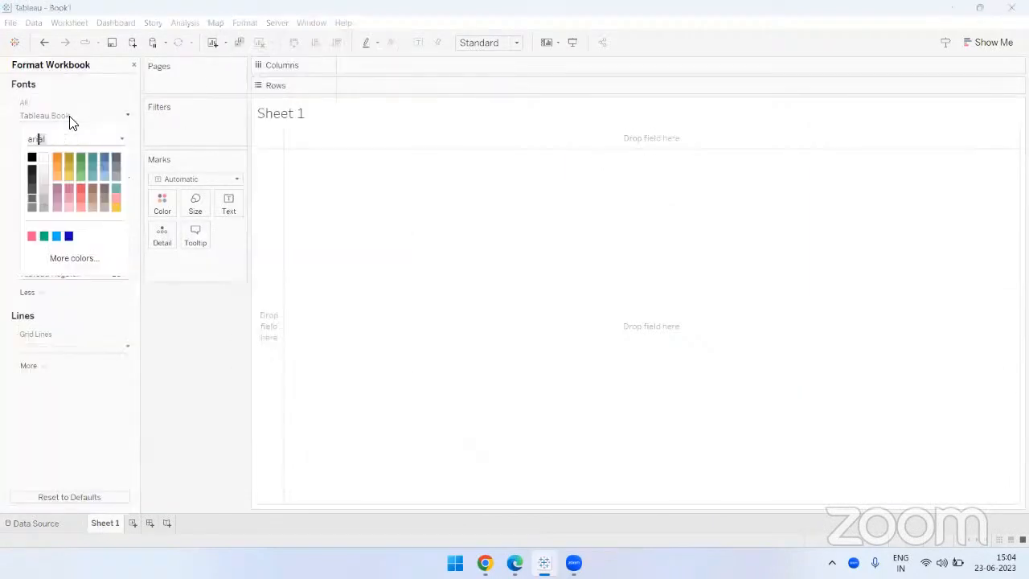
pyautogui.press('Return')
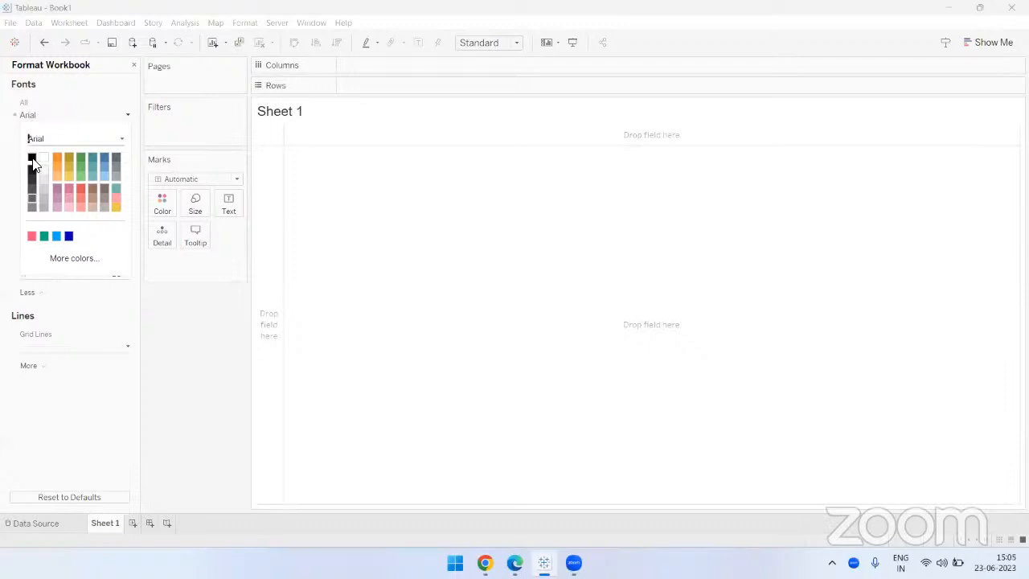
pyautogui.click(196, 317)
# Step: Set the workbook's worksheet font size to 12 and close the workbook formatting
pyautogui.click(87, 153)
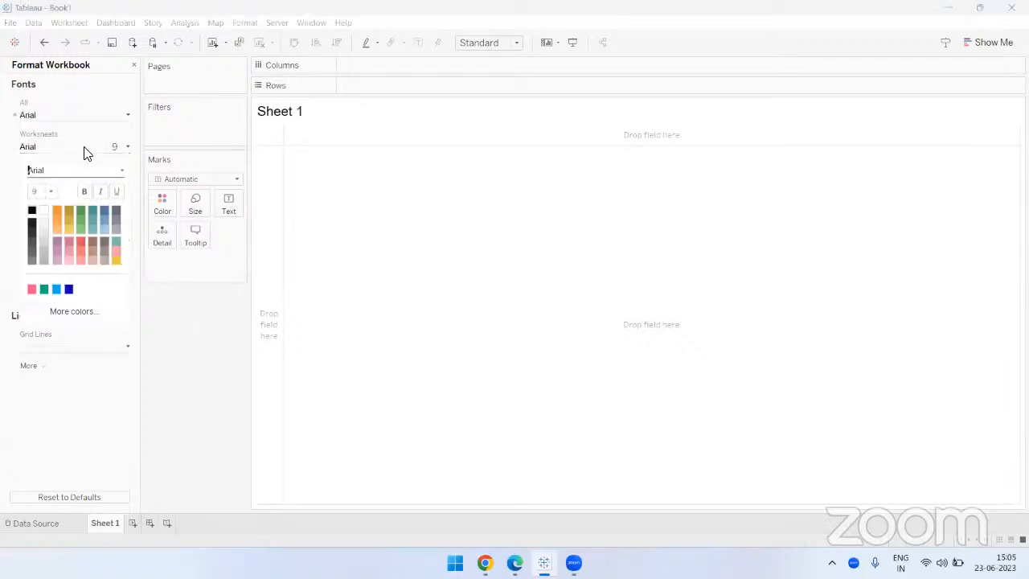
pyautogui.click(47, 193)
pyautogui.click(40, 191)
pyautogui.write('12')
pyautogui.press('Return')
pyautogui.click(185, 303)
pyautogui.click(133, 66)
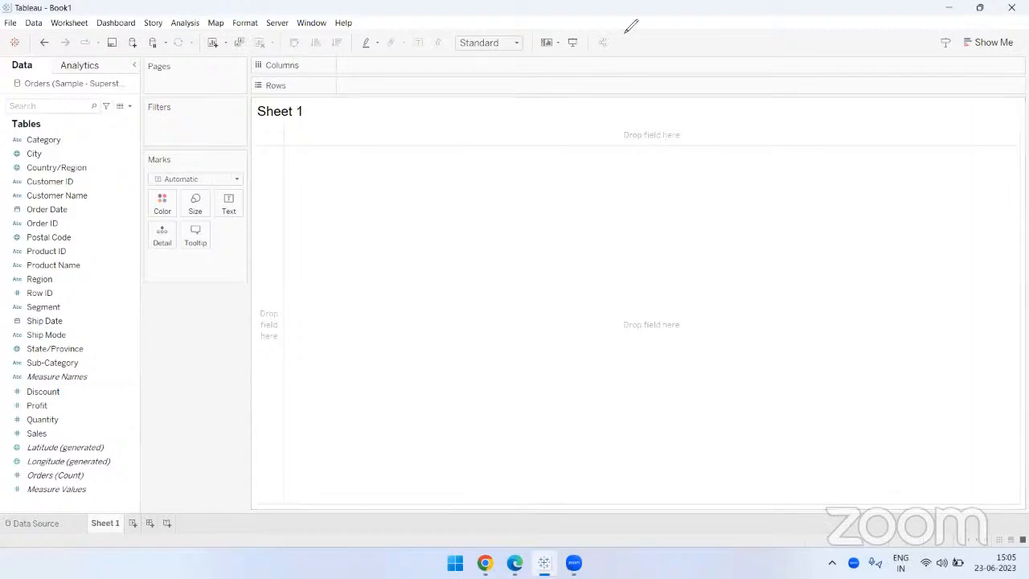
# Step: Annotate the empty sheet with a large black rectangular frame for the dashboard layout, extending its left edge outward
pyautogui.click(513, 145)
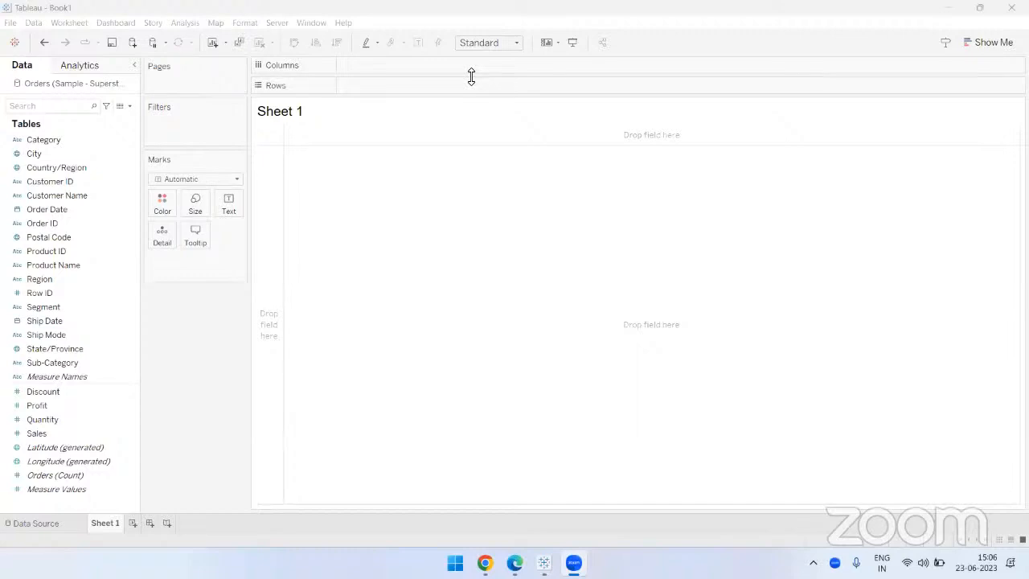
pyautogui.click(435, 233)
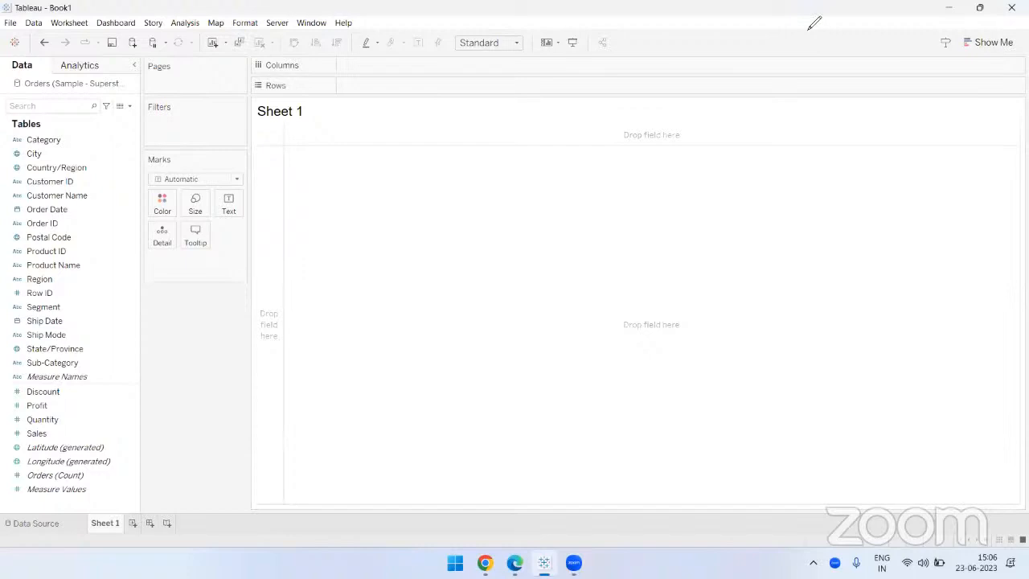
pyautogui.moveTo(406, 143)
pyautogui.mouseDown()
pyautogui.moveTo(771, 429)
pyautogui.moveTo(910, 474)
pyautogui.mouseUp()
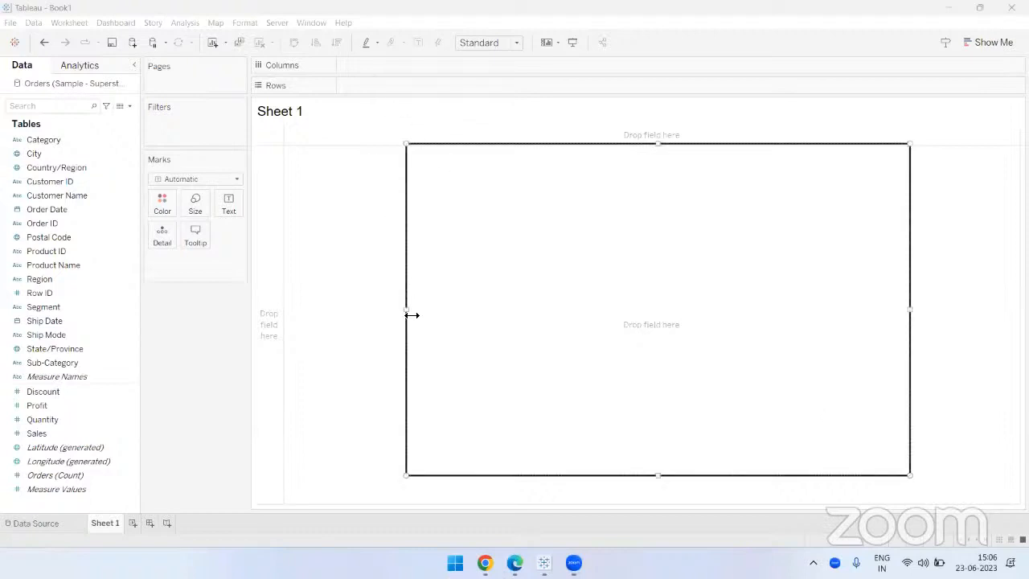
pyautogui.moveTo(406, 314); pyautogui.dragTo(338, 310)
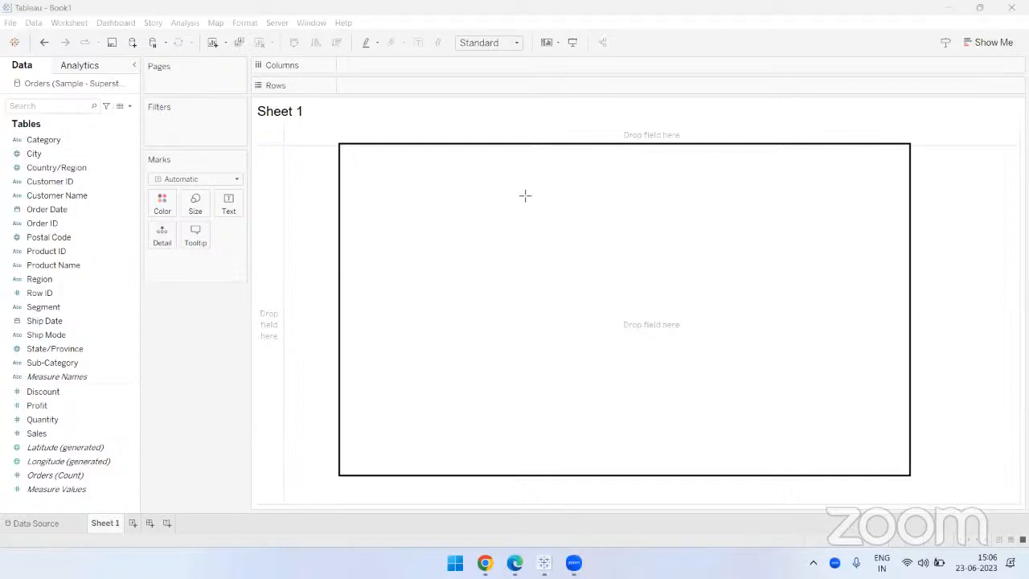
# Step: Sketch the header inside the frame: a wide red banner, a purple block to its left and a thin pink strip underneath
pyautogui.moveTo(425, 152)
pyautogui.mouseDown()
pyautogui.moveTo(542, 176)
pyautogui.moveTo(751, 185)
pyautogui.mouseUp()
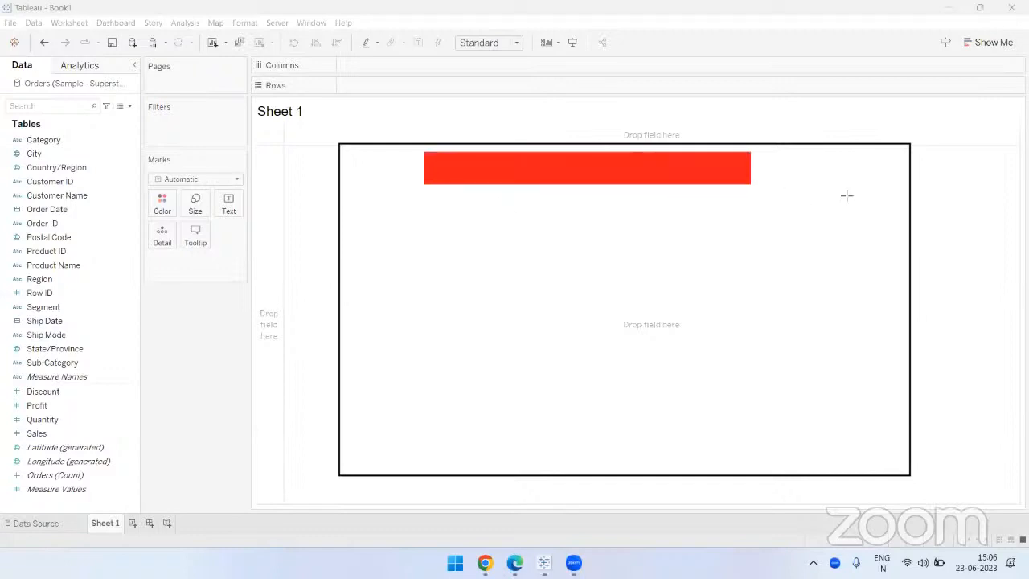
pyautogui.moveTo(846, 195)
pyautogui.mouseDown()
pyautogui.moveTo(865, 197)
pyautogui.moveTo(853, 195)
pyautogui.mouseUp()
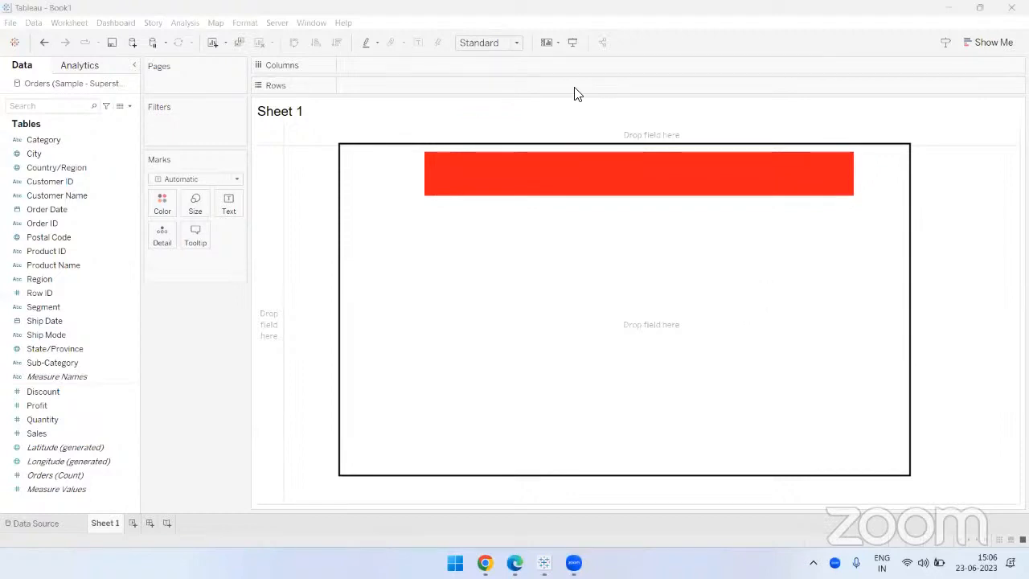
pyautogui.moveTo(369, 158); pyautogui.dragTo(419, 192)
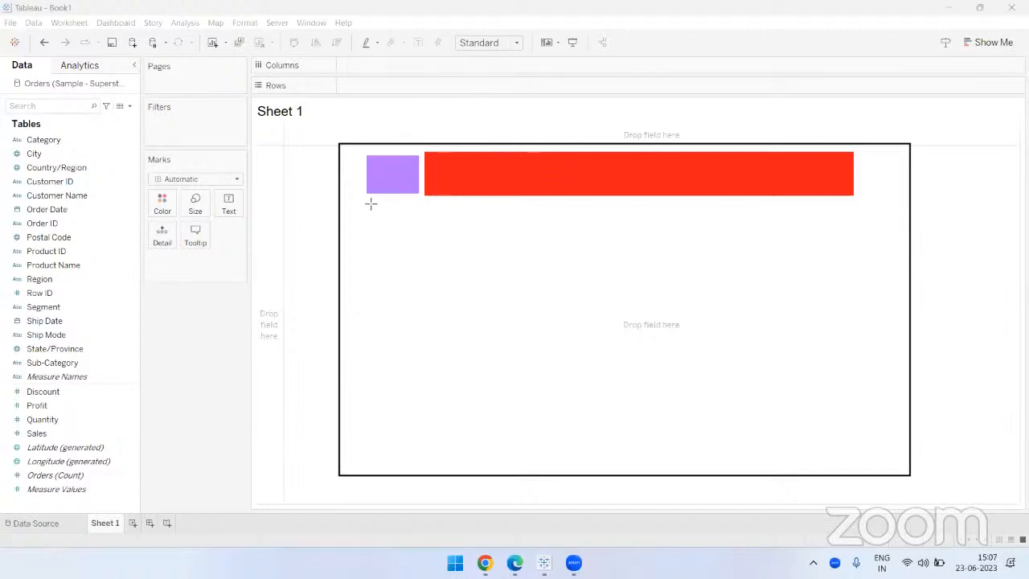
pyautogui.moveTo(370, 202)
pyautogui.mouseDown()
pyautogui.moveTo(760, 234)
pyautogui.moveTo(896, 225)
pyautogui.moveTo(855, 217)
pyautogui.moveTo(854, 206)
pyautogui.mouseUp()
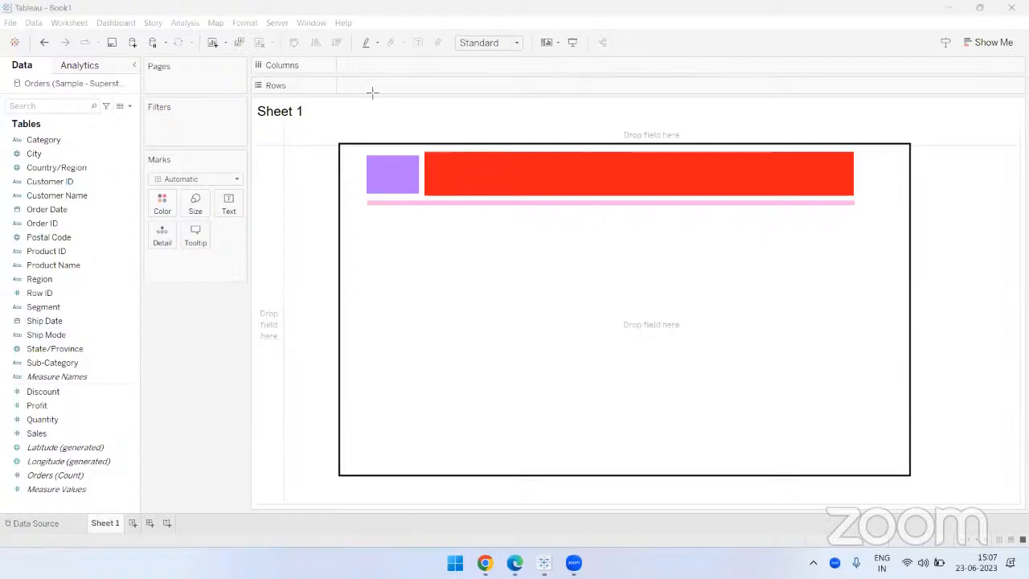
# Step: Stretch the purple header block vertically so its upper and lower edges line up with the red banner
pyautogui.click(382, 177)
pyautogui.moveTo(398, 158); pyautogui.dragTo(398, 157)
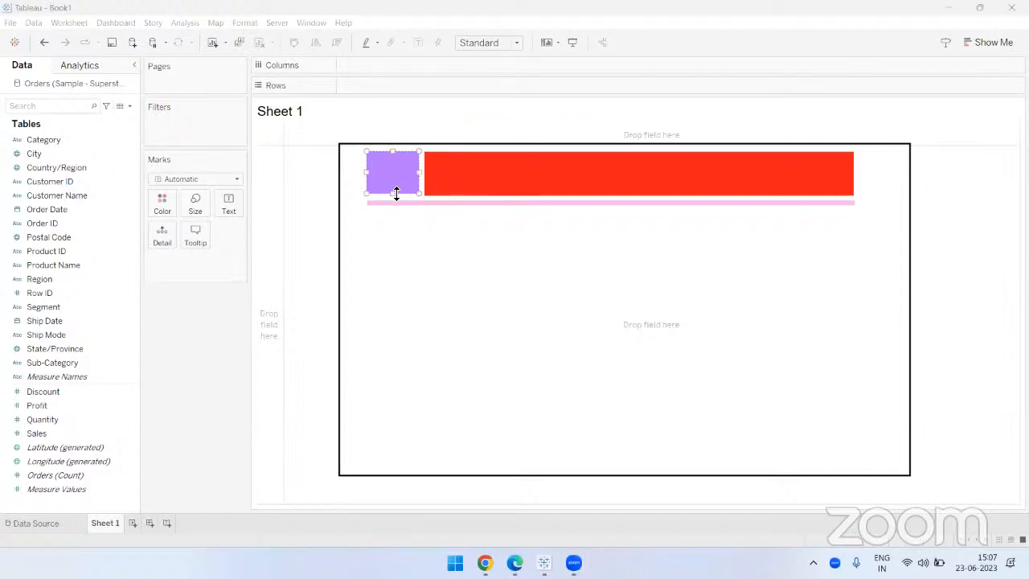
pyautogui.moveTo(396, 193); pyautogui.dragTo(396, 195)
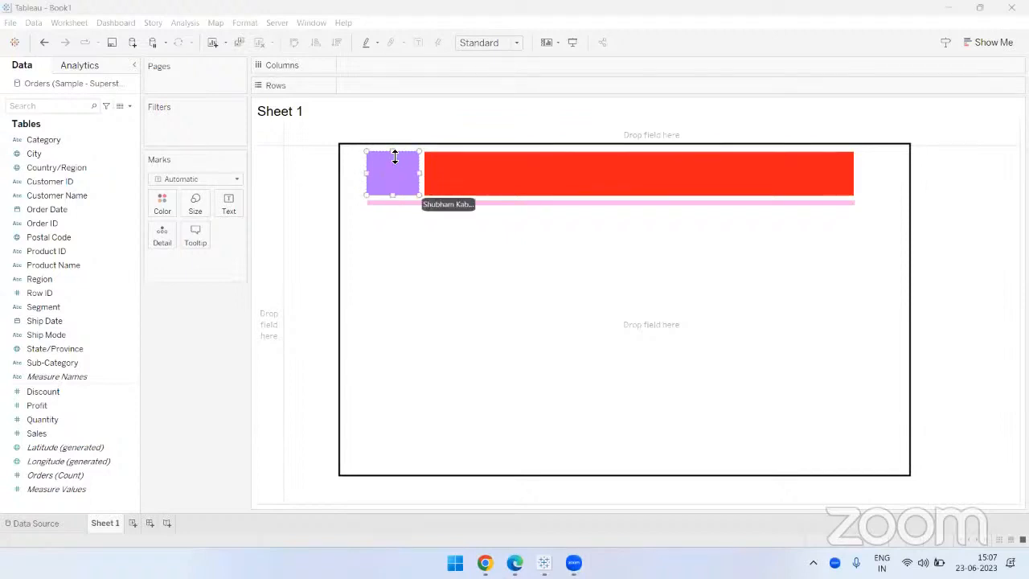
pyautogui.click(396, 158)
pyautogui.click(455, 338)
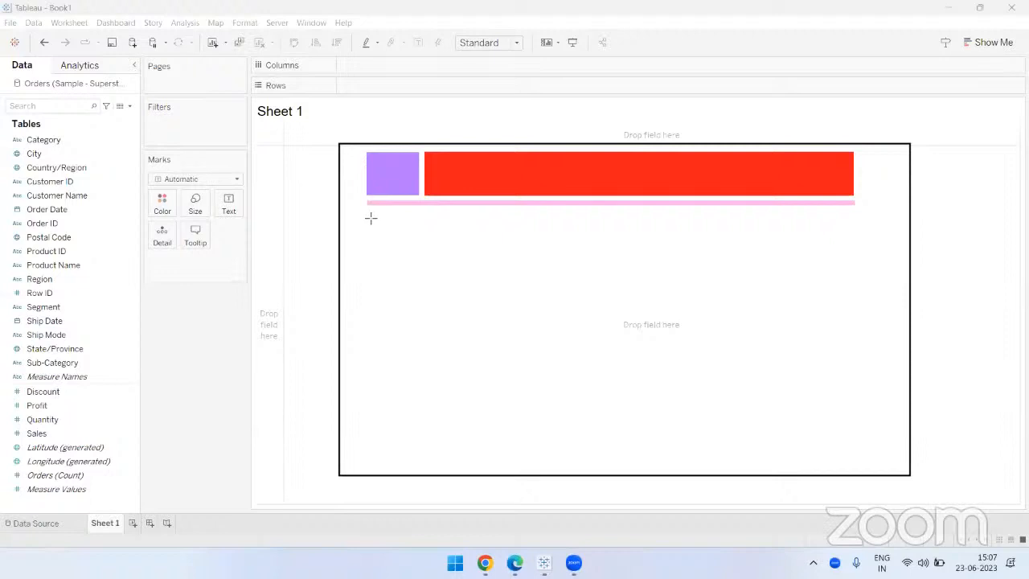
# Step: Draw four pink outlined boxes side by side in a row beneath the pink strip
pyautogui.moveTo(407, 245); pyautogui.dragTo(452, 280)
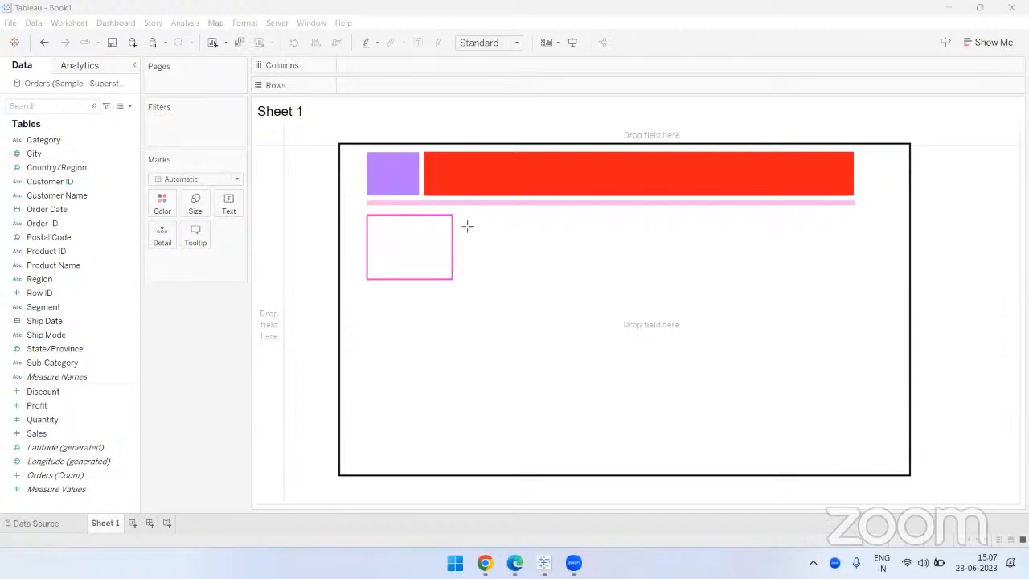
pyautogui.moveTo(463, 215)
pyautogui.mouseDown()
pyautogui.moveTo(473, 229)
pyautogui.moveTo(567, 279)
pyautogui.mouseUp()
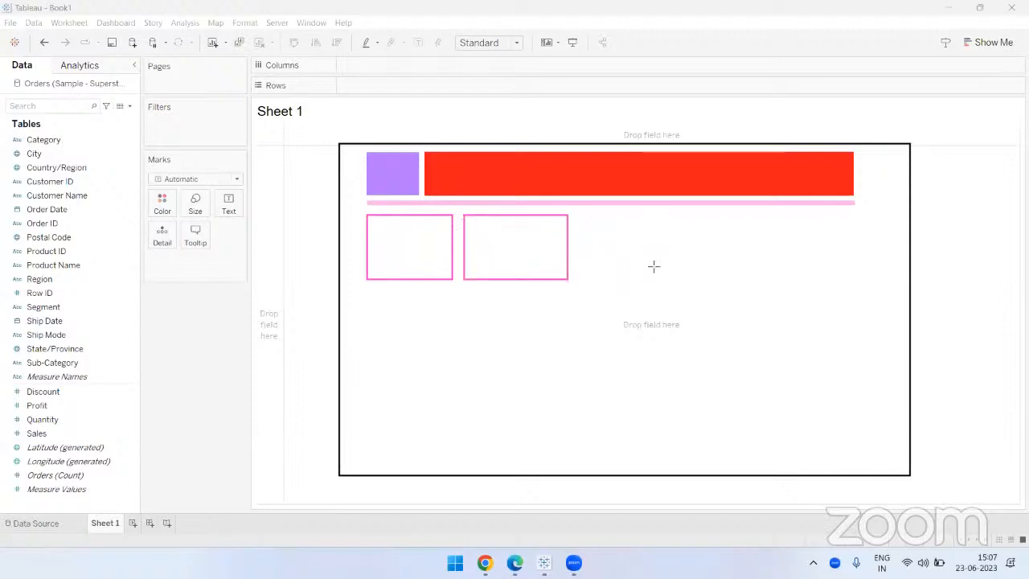
pyautogui.moveTo(574, 215); pyautogui.dragTo(680, 282)
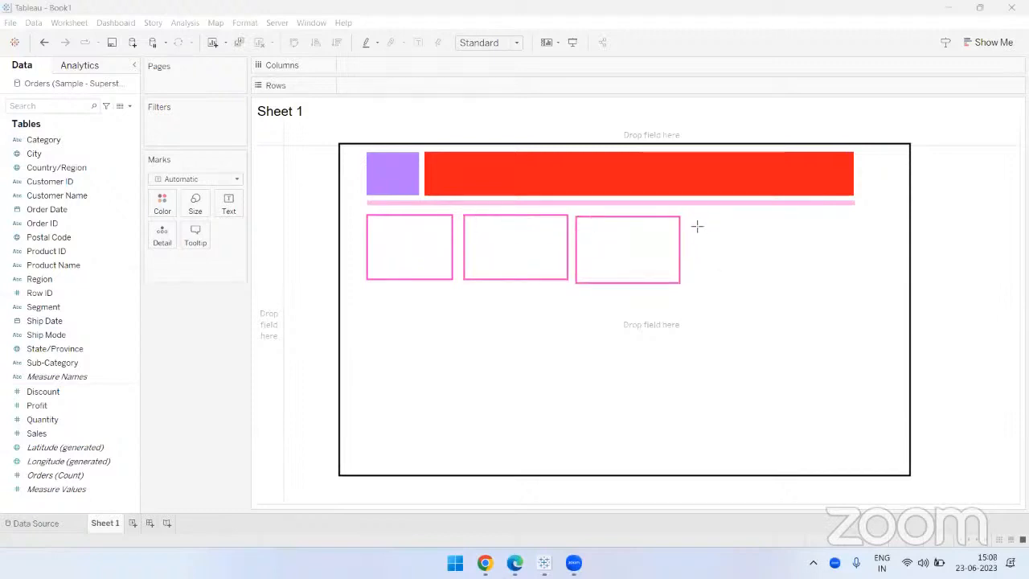
pyautogui.moveTo(692, 213); pyautogui.dragTo(796, 281)
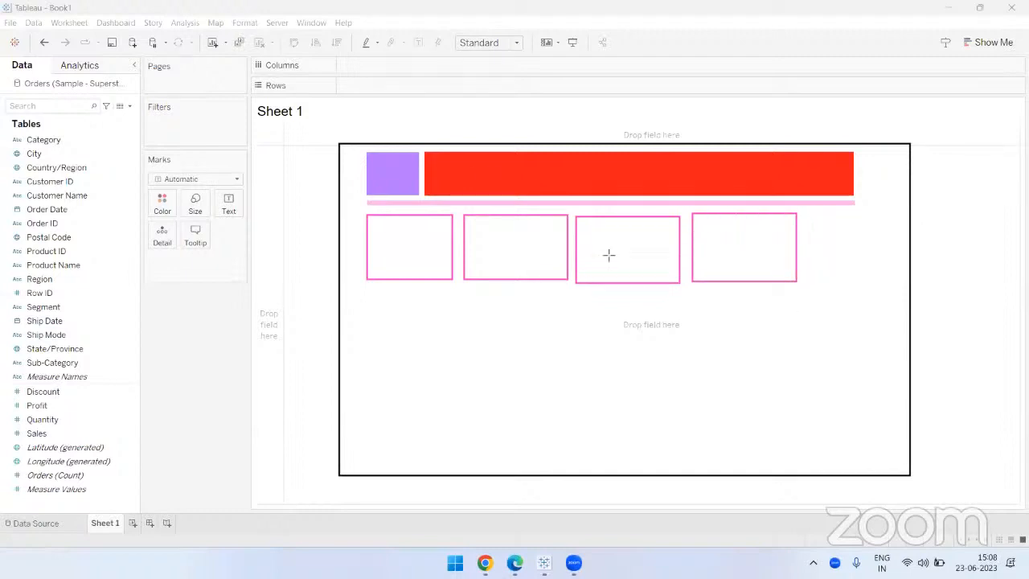
# Step: Select the row of four pink boxes together and move it slightly right and down within the frame
pyautogui.click(404, 215)
pyautogui.moveTo(347, 201); pyautogui.dragTo(834, 319)
pyautogui.moveTo(613, 222); pyautogui.dragTo(634, 227)
pyautogui.click(656, 296)
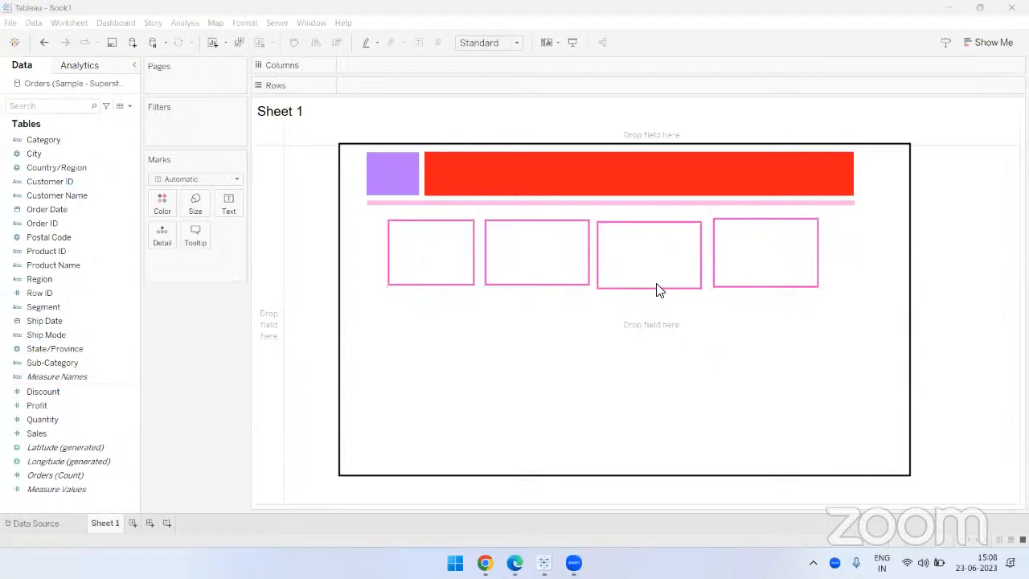
# Step: Adjust the heights of the third and fourth pink boxes to line up with the rest of the row
pyautogui.click(651, 287)
pyautogui.moveTo(650, 286); pyautogui.dragTo(650, 284)
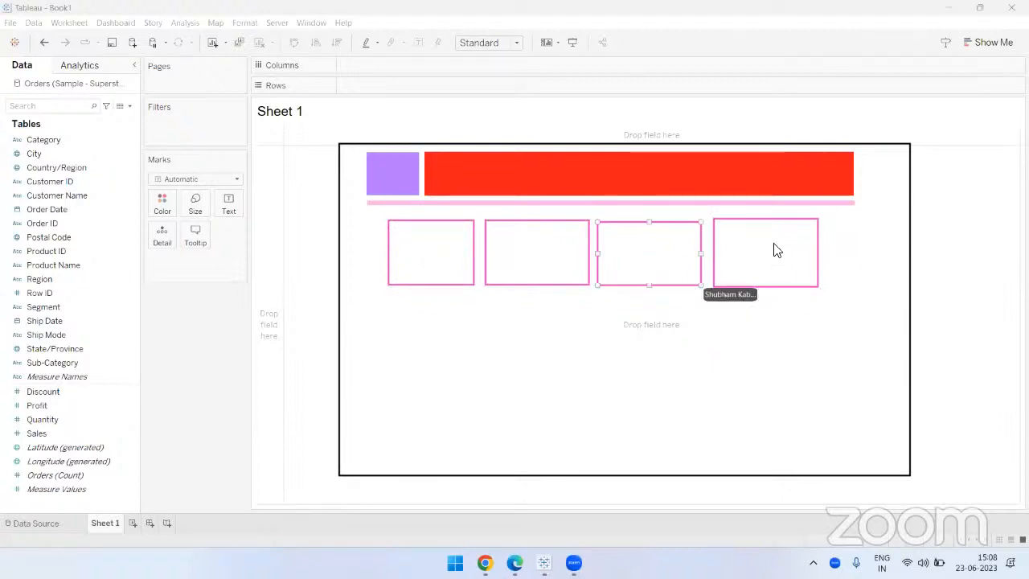
pyautogui.click(768, 219)
pyautogui.moveTo(768, 222); pyautogui.dragTo(768, 224)
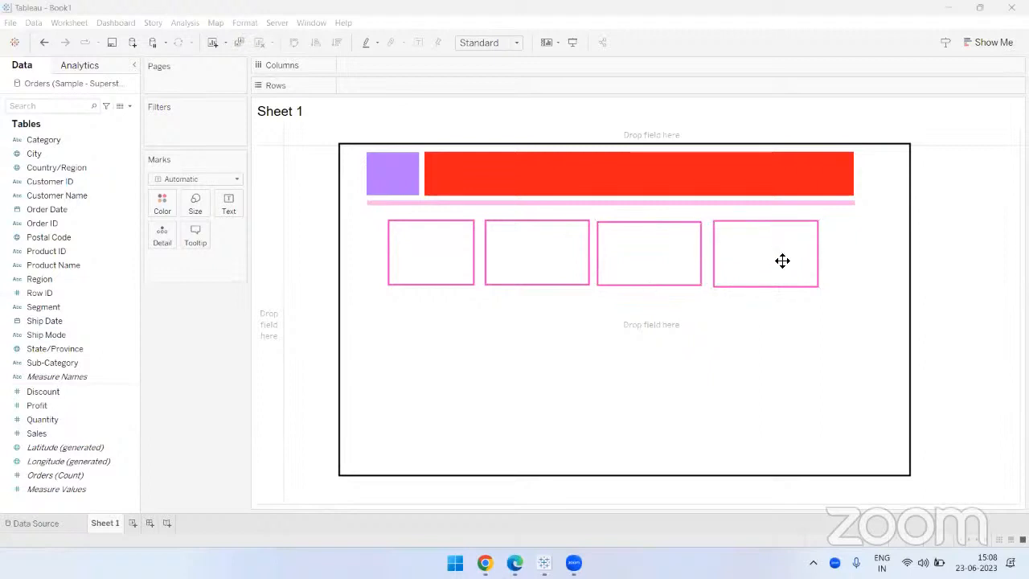
pyautogui.click(765, 288)
pyautogui.moveTo(766, 290); pyautogui.dragTo(765, 291)
pyautogui.click(661, 366)
# Step: Draw four filled light-orange rectangles in a two-by-two grid below the pink boxes, removing the pink-filled first attempt
pyautogui.moveTo(387, 298); pyautogui.dragTo(573, 387)
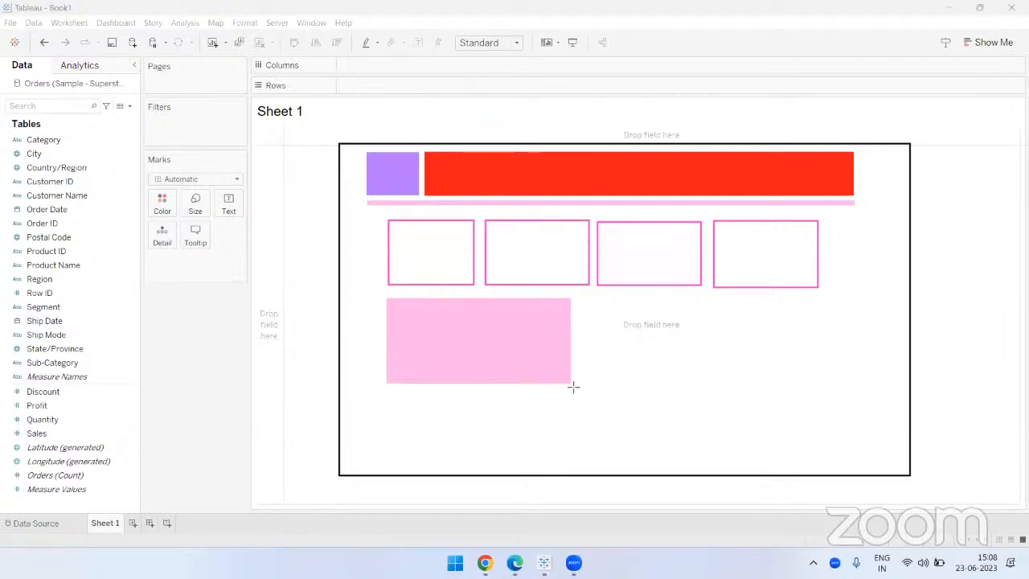
pyautogui.click(553, 86)
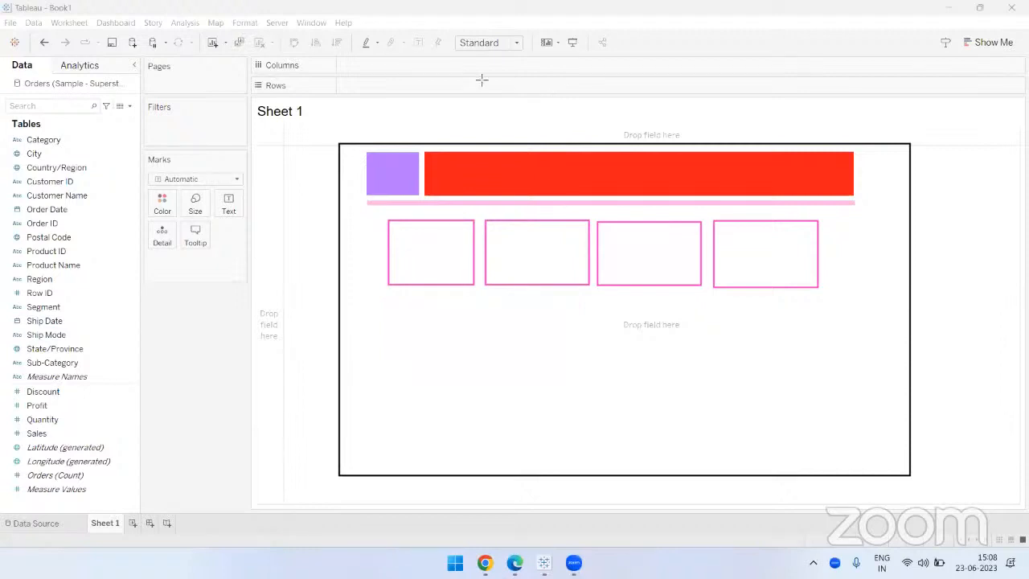
pyautogui.moveTo(389, 299); pyautogui.dragTo(577, 386)
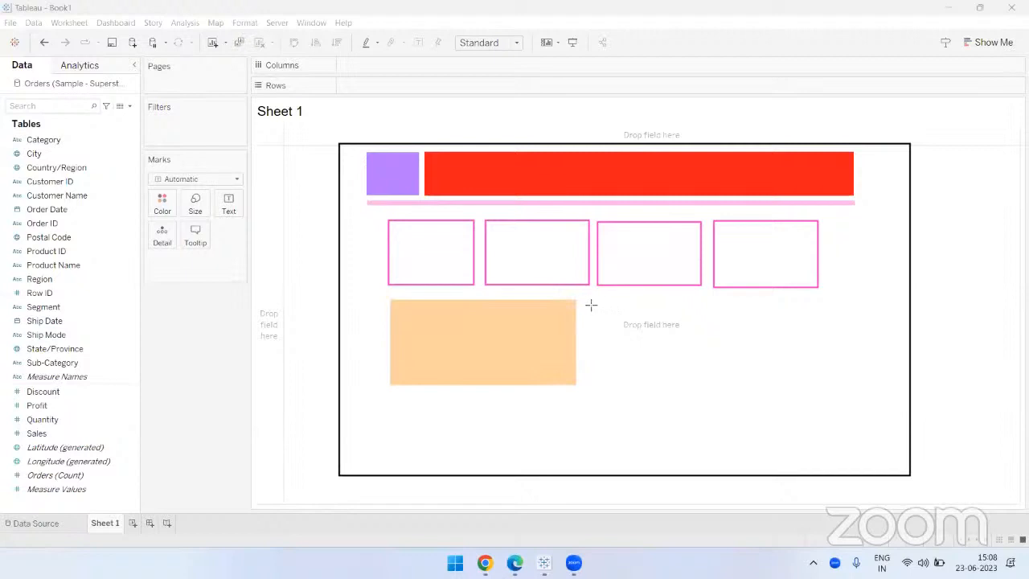
pyautogui.moveTo(585, 296); pyautogui.dragTo(859, 387)
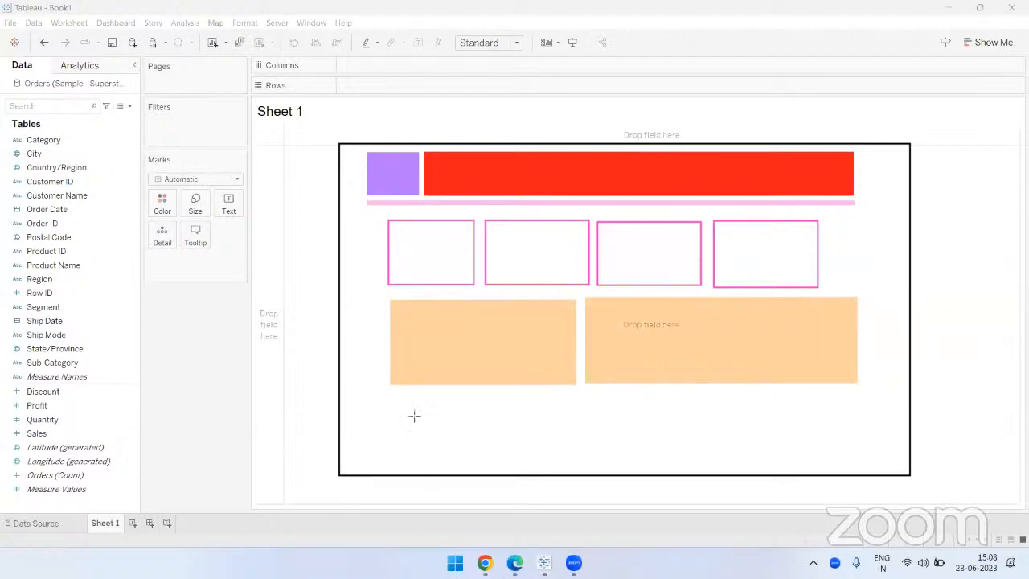
pyautogui.moveTo(390, 393); pyautogui.dragTo(471, 442)
pyautogui.moveTo(539, 460); pyautogui.dragTo(572, 471)
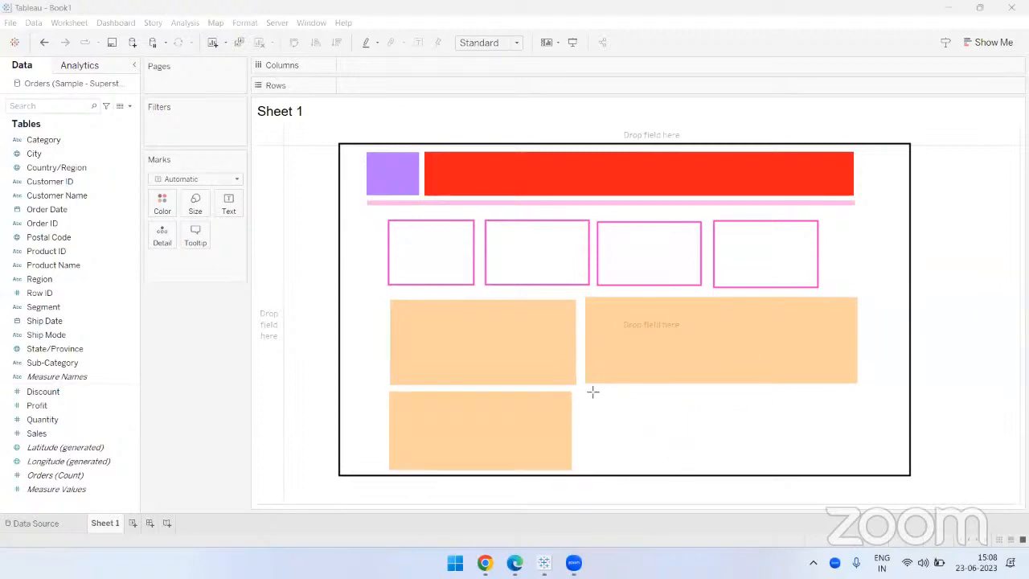
pyautogui.moveTo(591, 401); pyautogui.dragTo(850, 471)
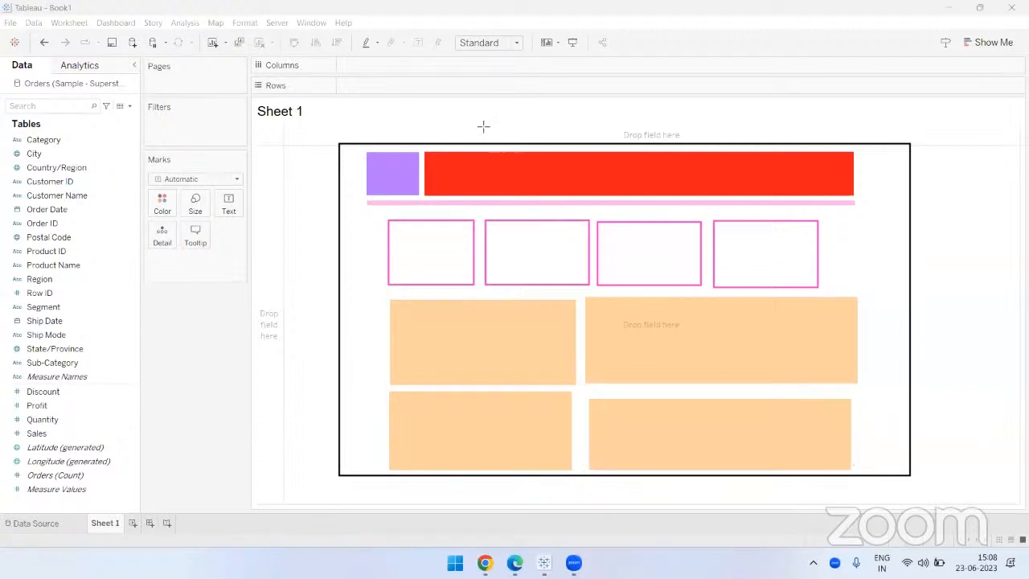
# Step: Raise the upper edge of the lower-right orange rectangle and widen the lower-left one slightly to the right
pyautogui.click(727, 414)
pyautogui.moveTo(722, 401); pyautogui.dragTo(728, 396)
pyautogui.click(570, 428)
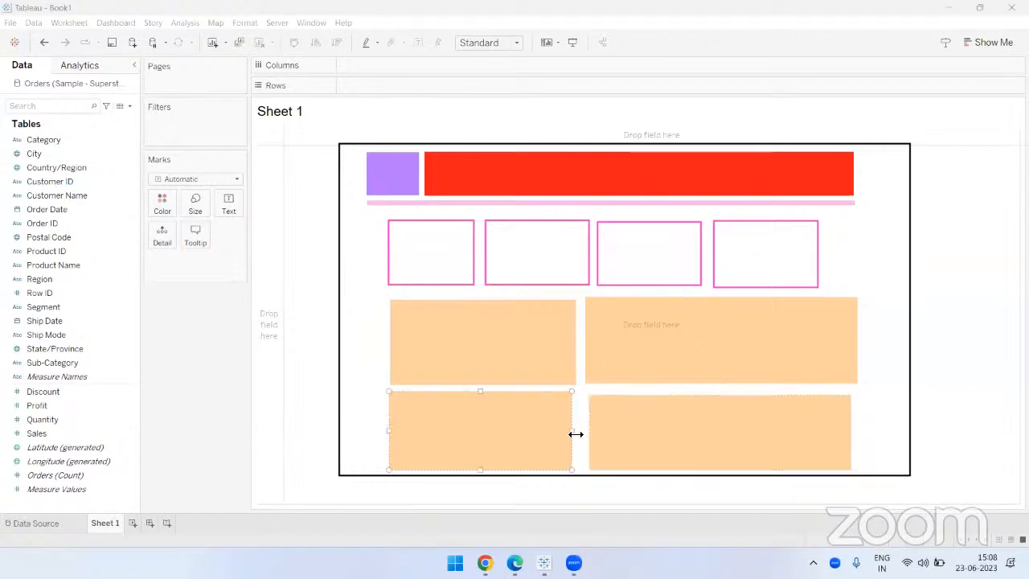
pyautogui.moveTo(577, 435); pyautogui.dragTo(576, 436)
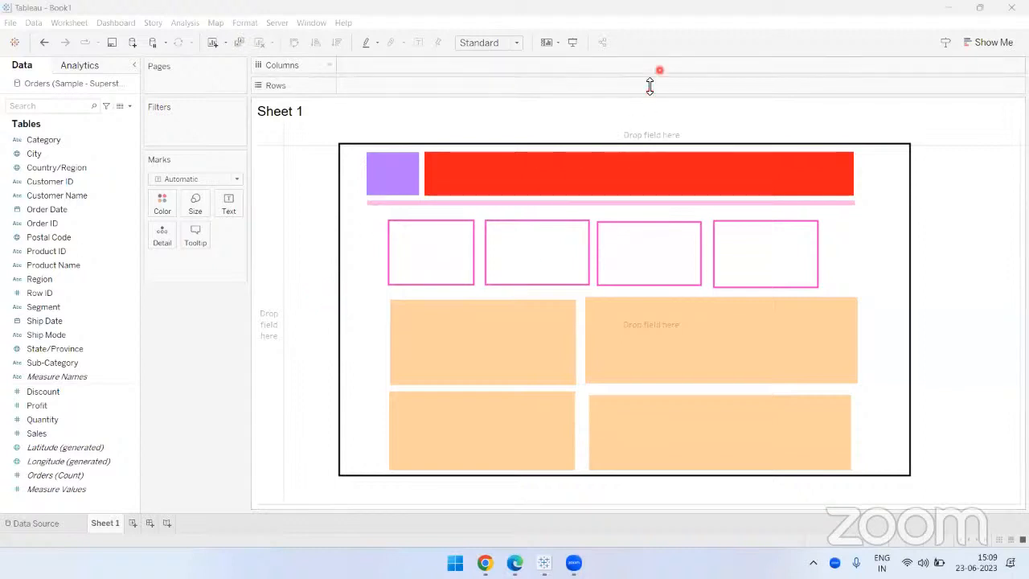
# Step: Clear the layout sketch drawn over the empty sheet and rename the worksheet as Bar Chart
pyautogui.click(709, 36)
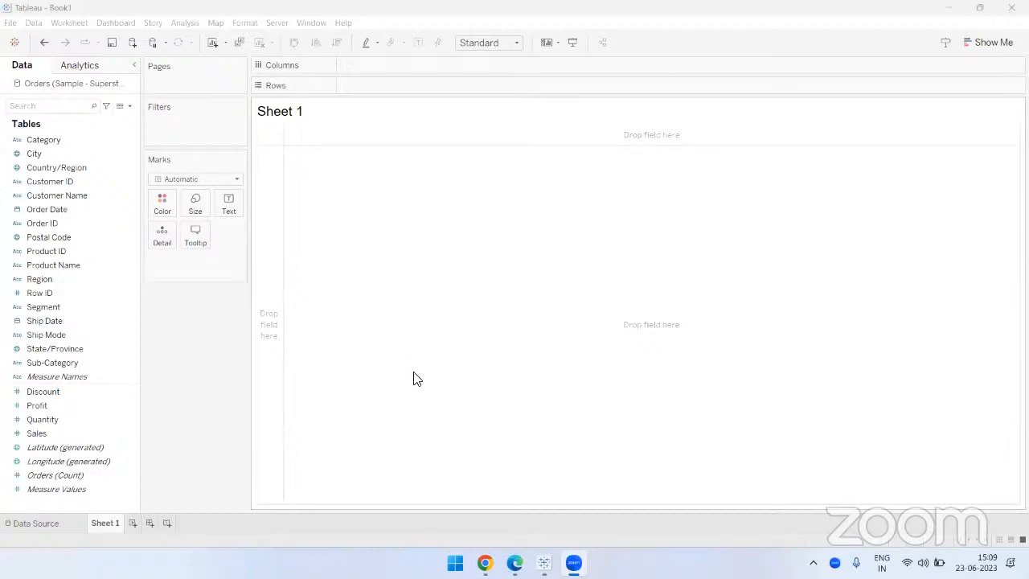
pyautogui.click(489, 280)
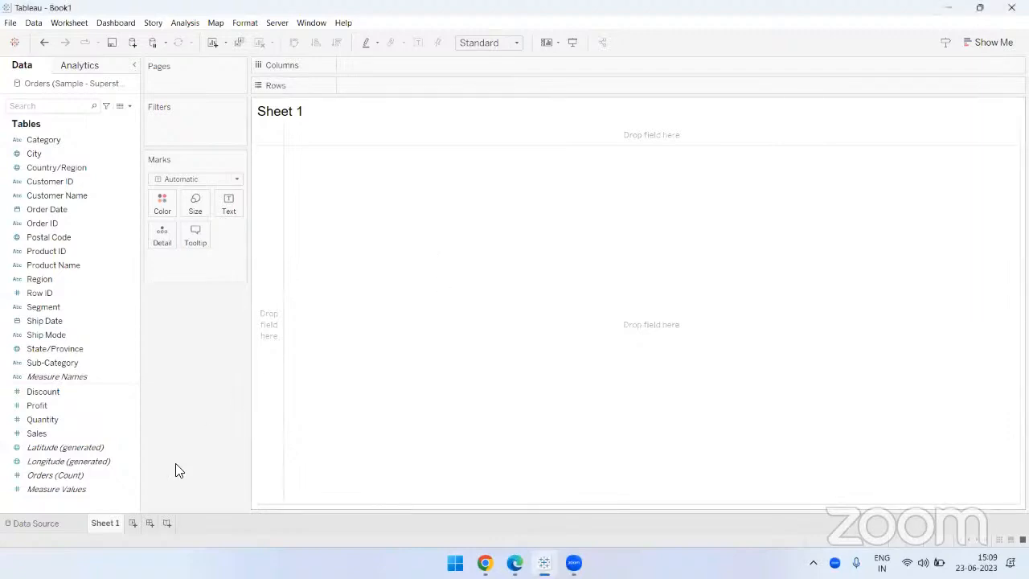
pyautogui.doubleClick(109, 523)
pyautogui.write('Bar Chart')
pyautogui.press('Return')
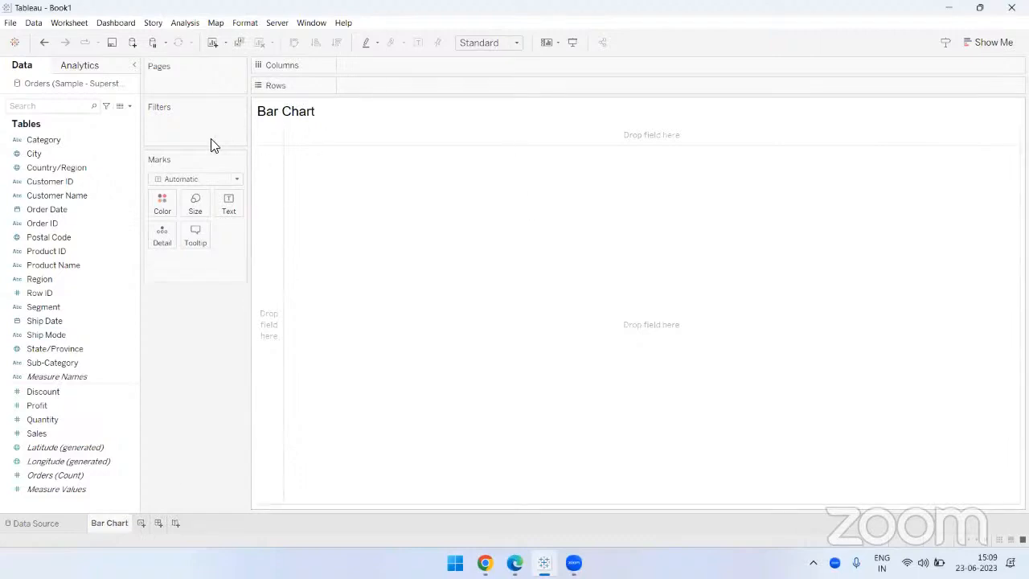
# Step: Widen the data pane slightly and build a horizontal bar chart with Category on rows and Sales on columns
pyautogui.moveTo(143, 161); pyautogui.dragTo(150, 161)
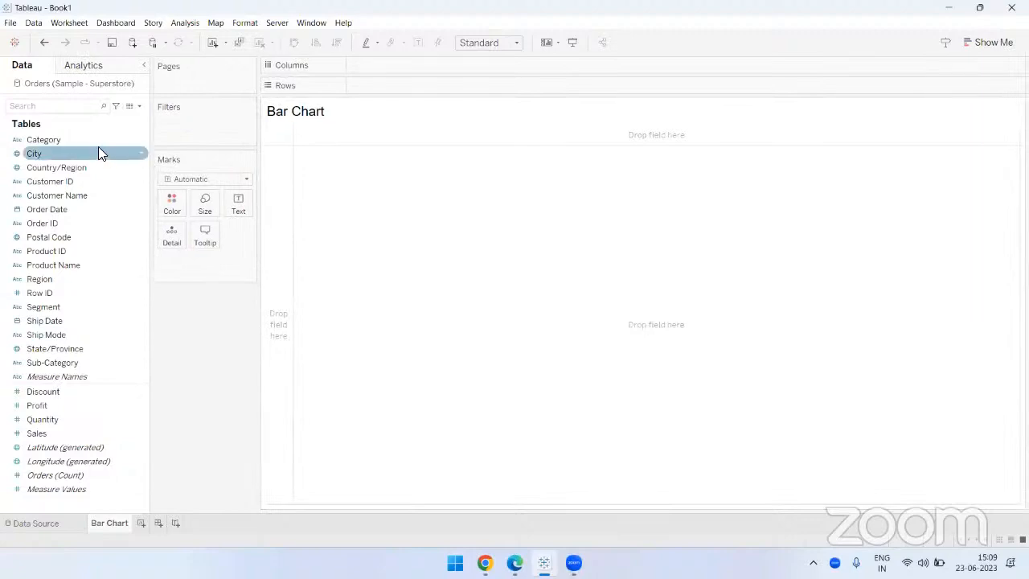
pyautogui.click(55, 143)
pyautogui.moveTo(58, 144); pyautogui.dragTo(366, 94)
pyautogui.click(48, 435)
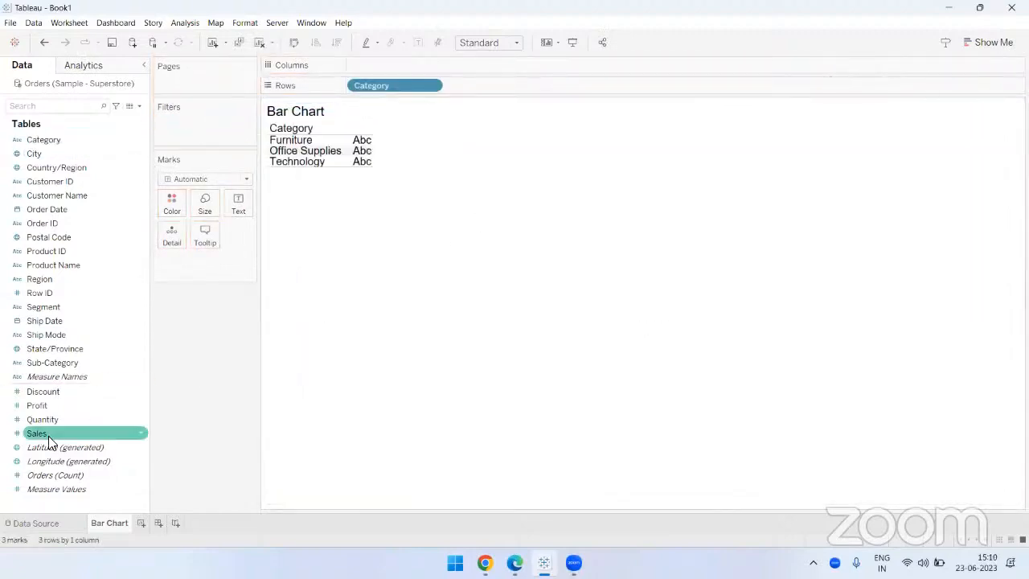
pyautogui.moveTo(48, 436); pyautogui.dragTo(358, 73)
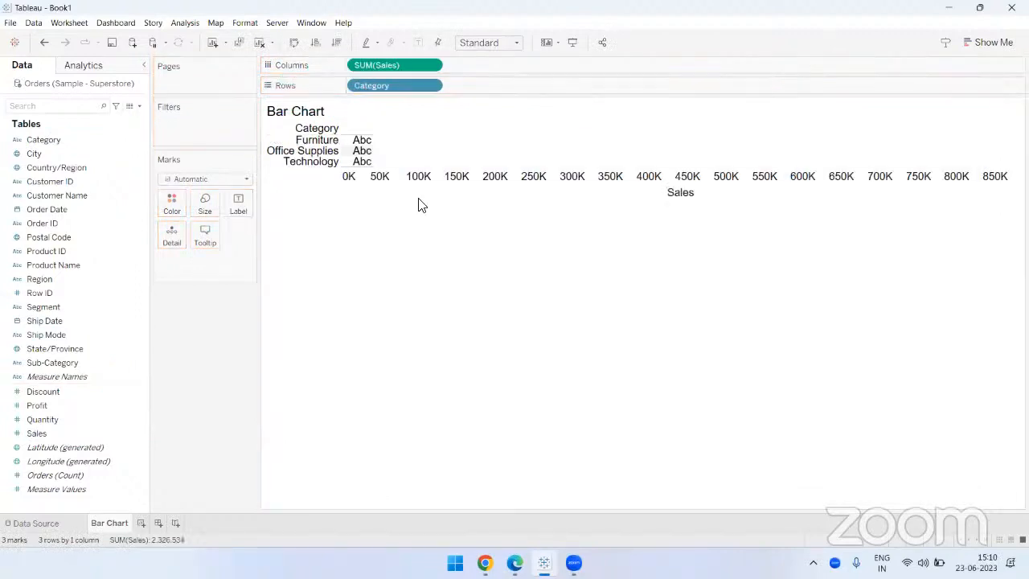
# Step: Fit the bar chart to Entire View and sort the categories in descending order of Sales
pyautogui.click(482, 48)
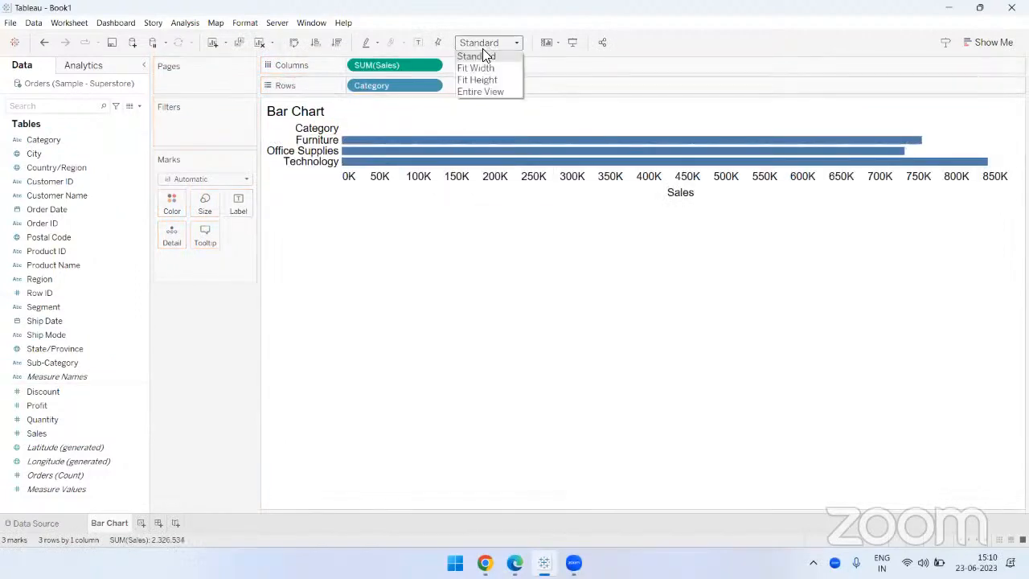
pyautogui.click(485, 93)
pyautogui.click(338, 43)
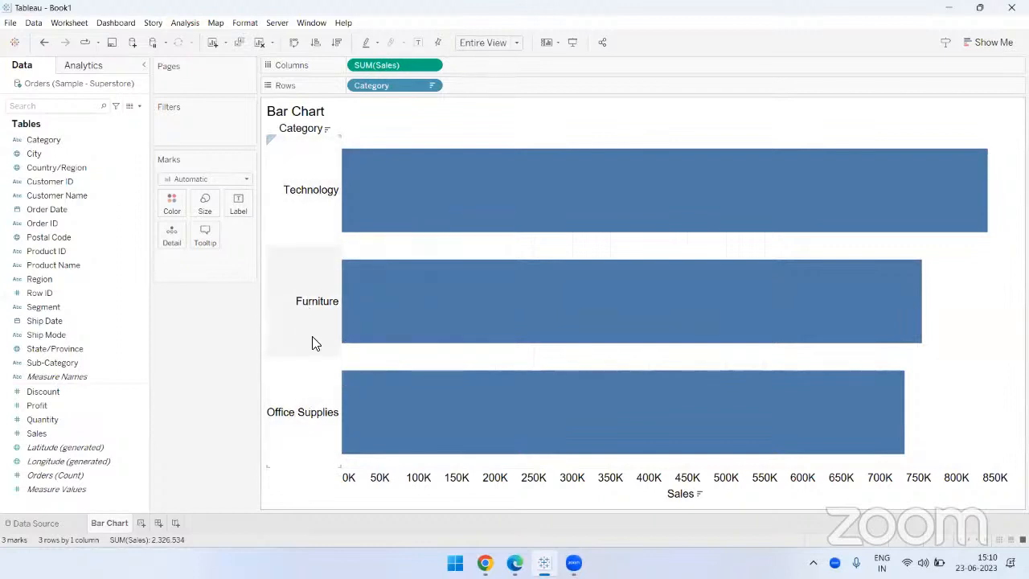
# Step: Hide the Sales axis header and set the column grid lines of the bar chart to None
pyautogui.rightClick(462, 482)
pyautogui.click(482, 462)
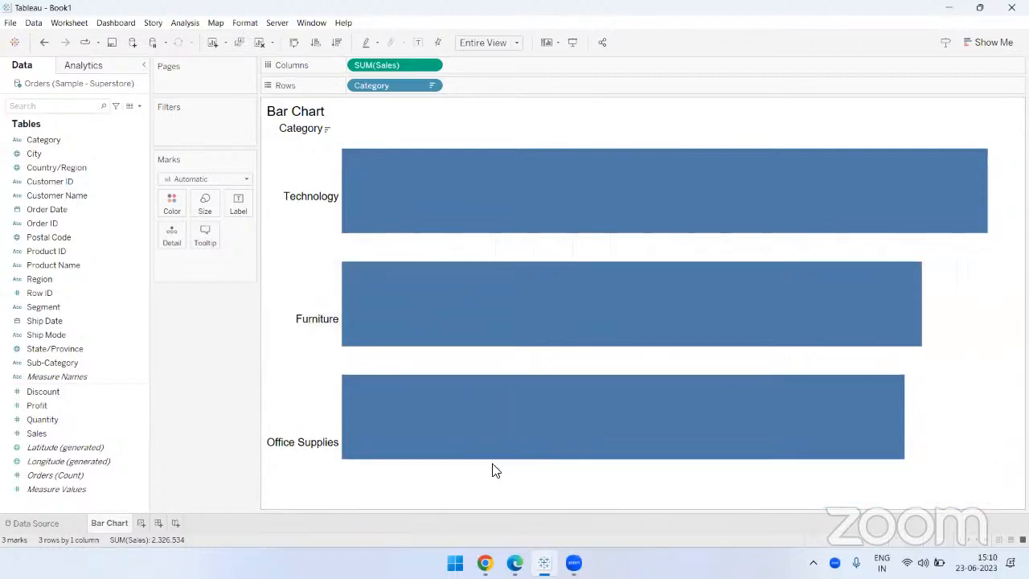
pyautogui.rightClick(957, 319)
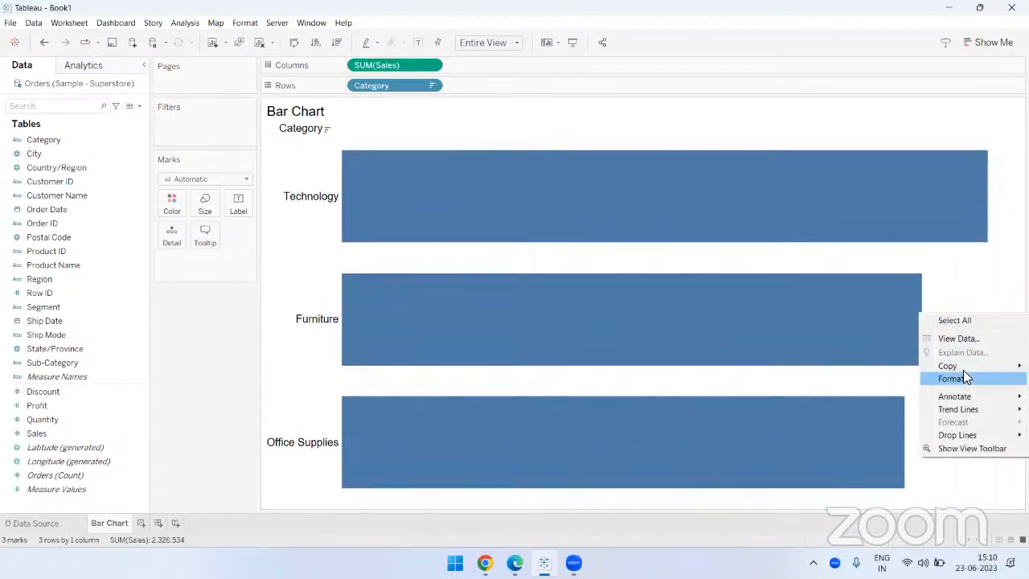
pyautogui.click(963, 369)
pyautogui.click(79, 89)
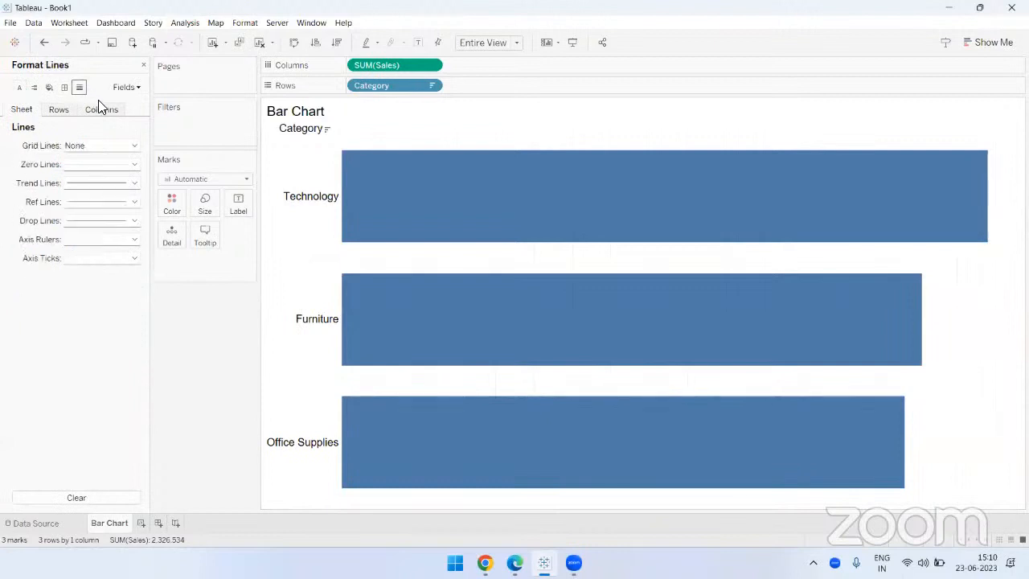
pyautogui.click(112, 151)
pyautogui.click(120, 161)
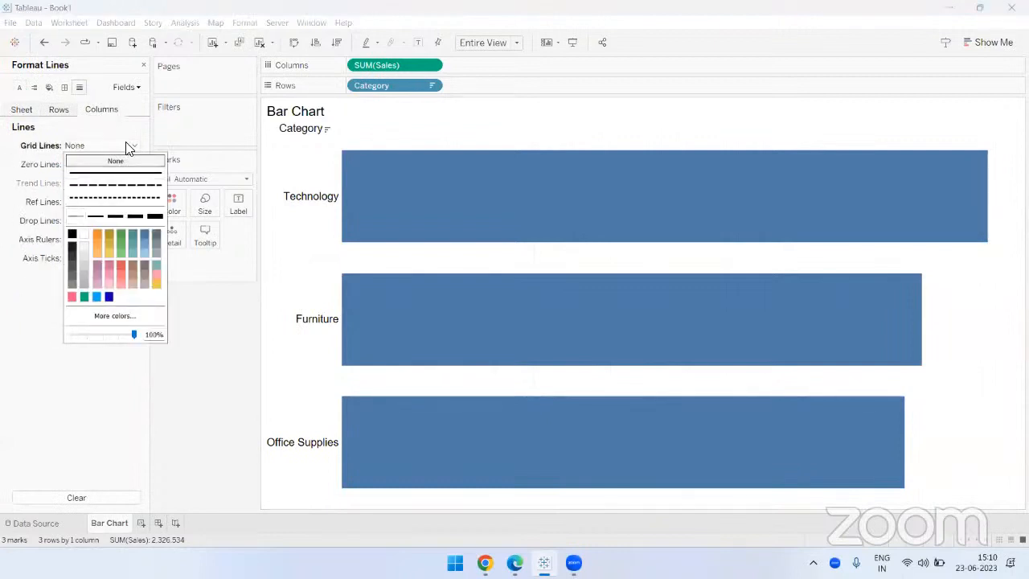
pyautogui.click(145, 61)
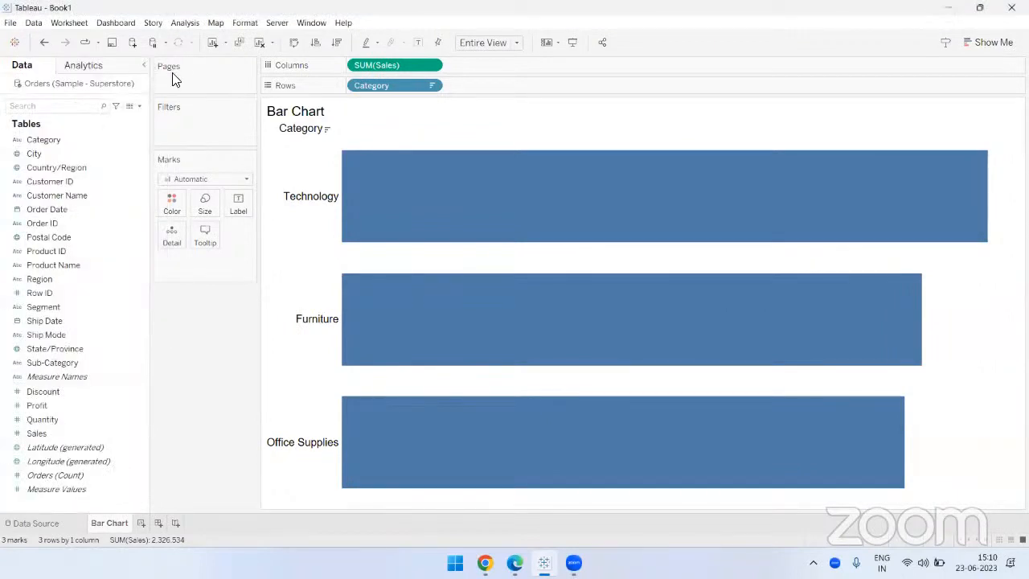
# Step: Hide the Category field label for rows and recolor the bars pink
pyautogui.rightClick(311, 131)
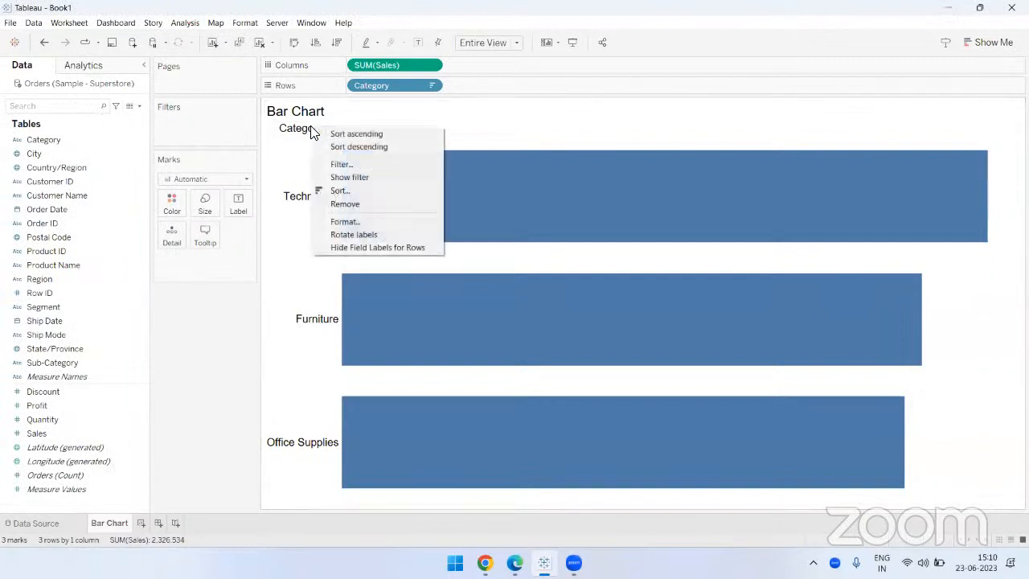
pyautogui.click(342, 246)
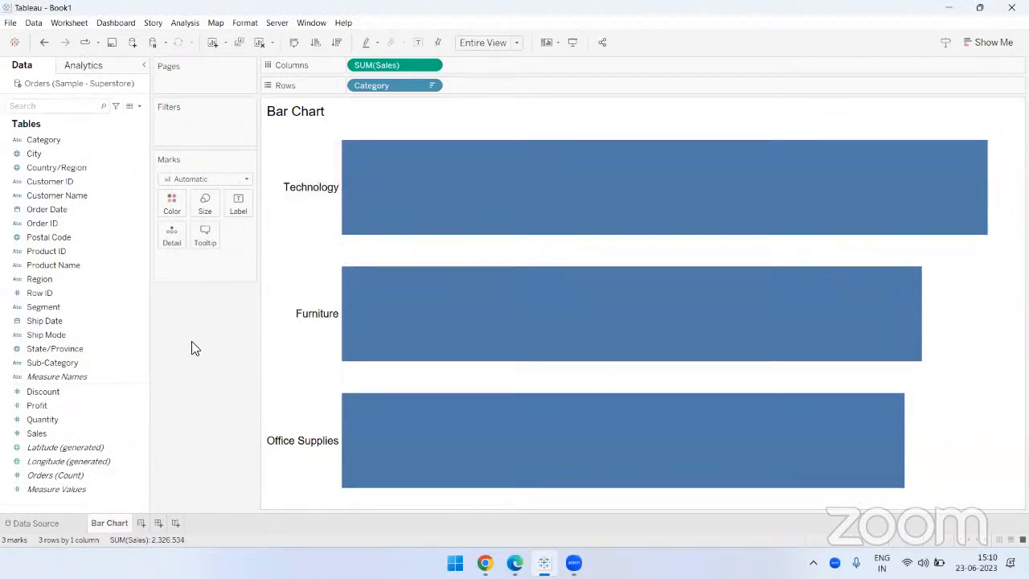
pyautogui.click(171, 211)
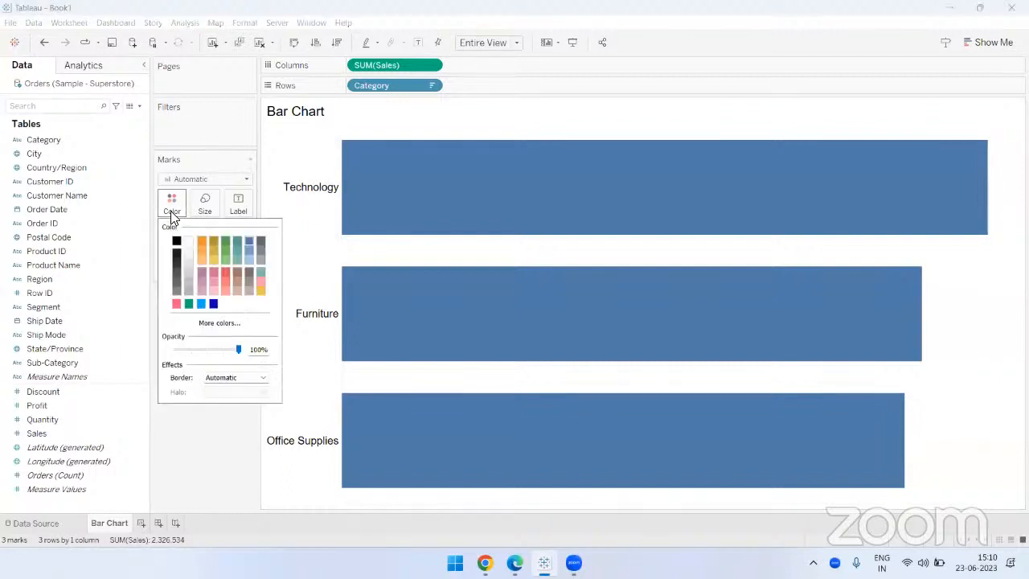
pyautogui.click(175, 302)
pyautogui.click(201, 464)
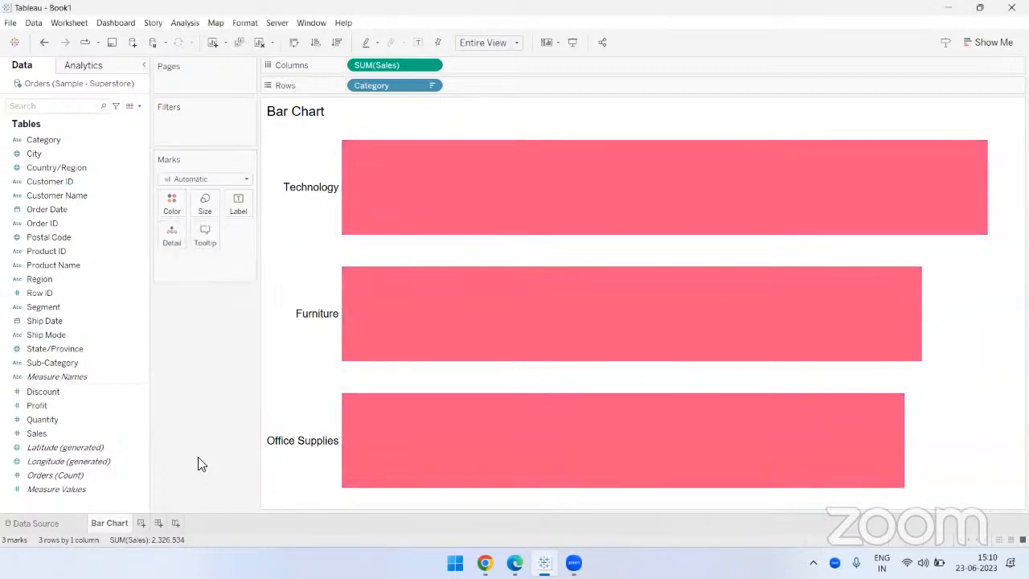
# Step: Show mark labels on the bars and format the Sales pane numbers as Number (Custom), 0 decimal places, Thousands (K)
pyautogui.click(417, 44)
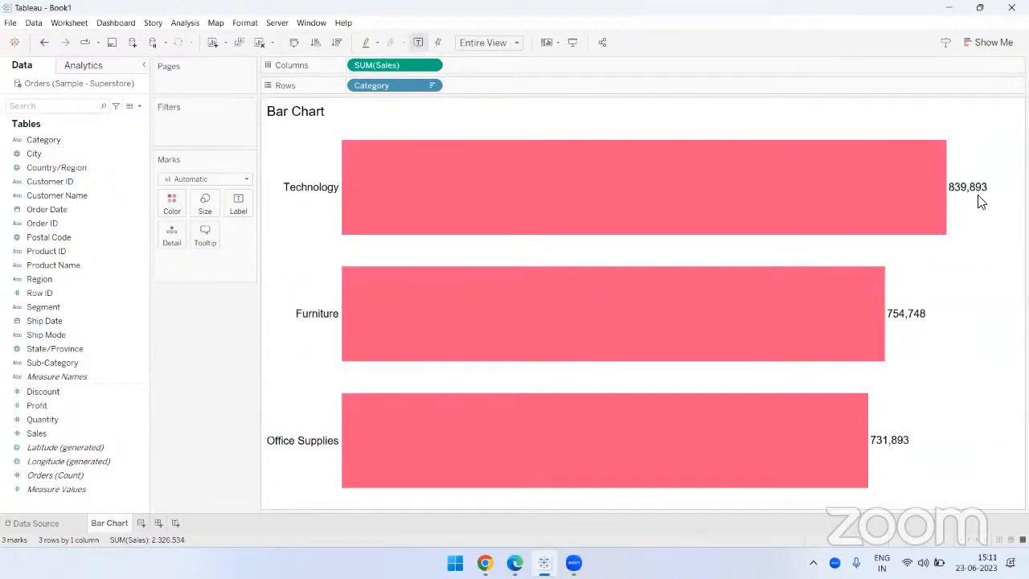
pyautogui.rightClick(406, 65)
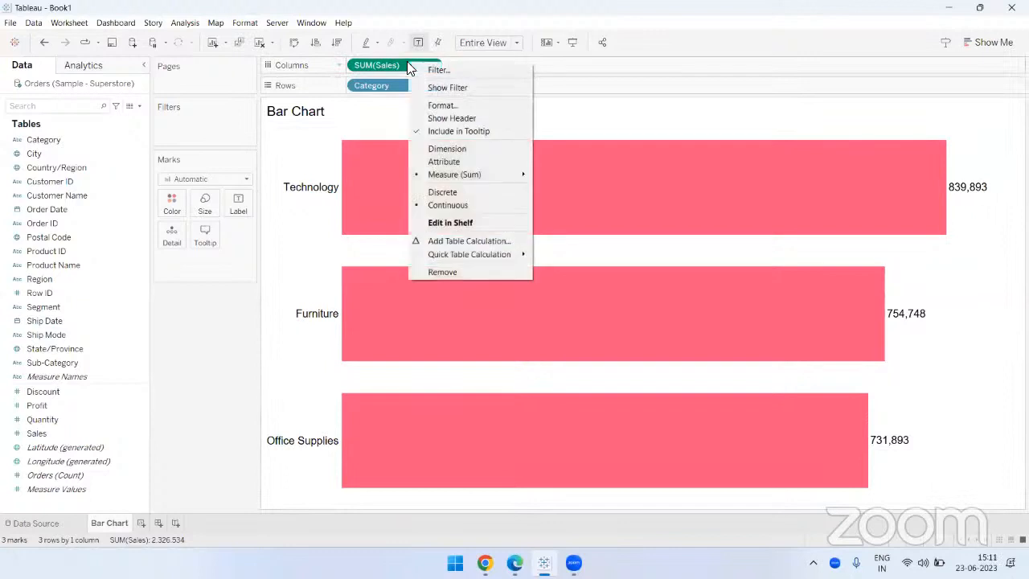
pyautogui.click(442, 107)
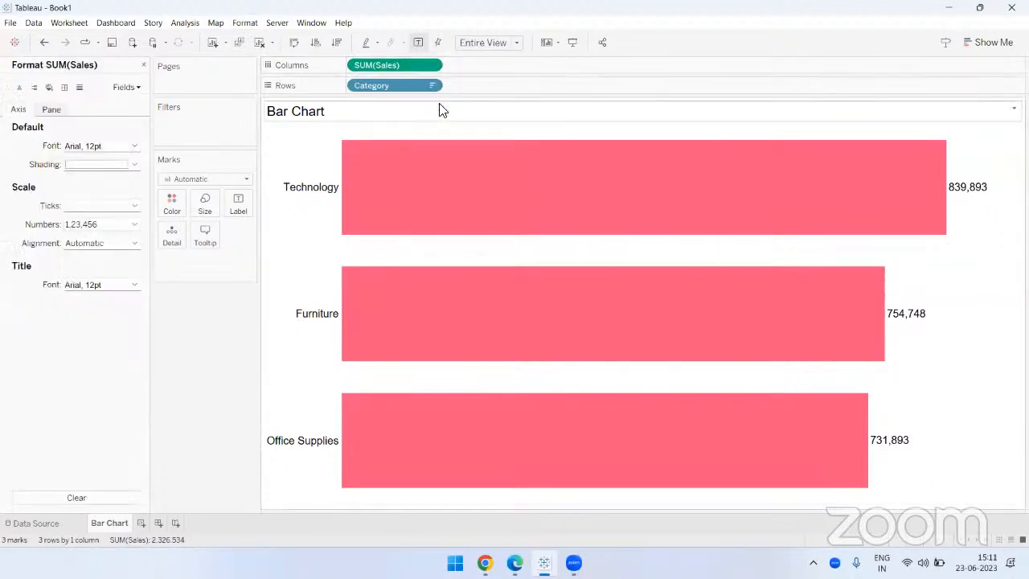
pyautogui.click(55, 111)
pyautogui.click(96, 184)
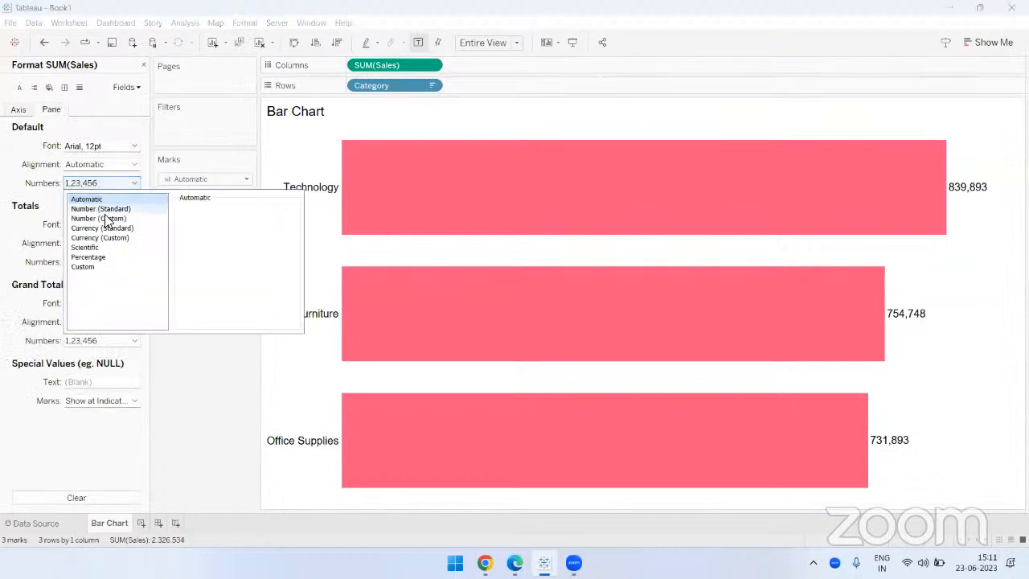
pyautogui.click(92, 217)
pyautogui.click(207, 275)
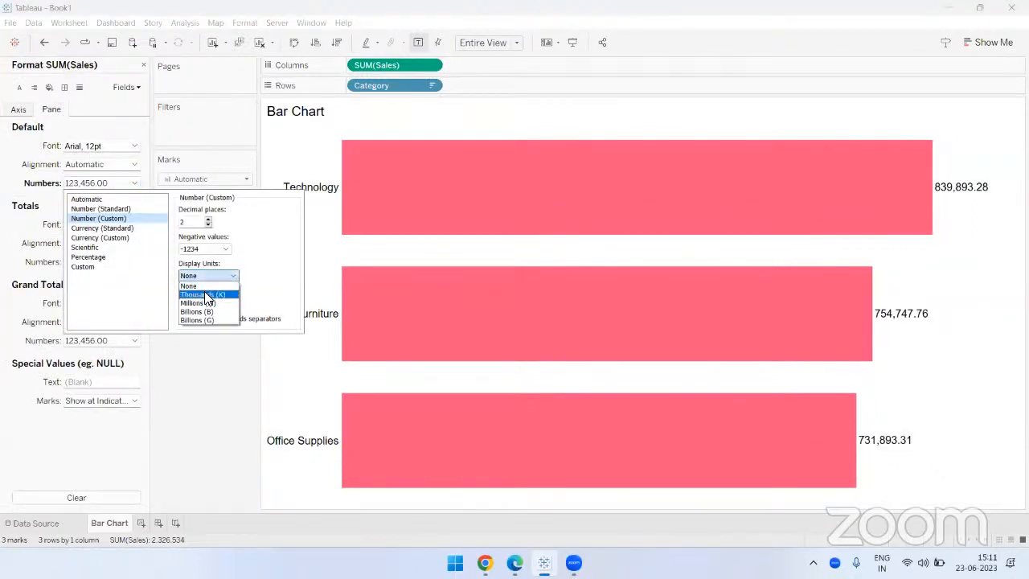
pyautogui.click(202, 294)
pyautogui.click(207, 224)
pyautogui.click(193, 412)
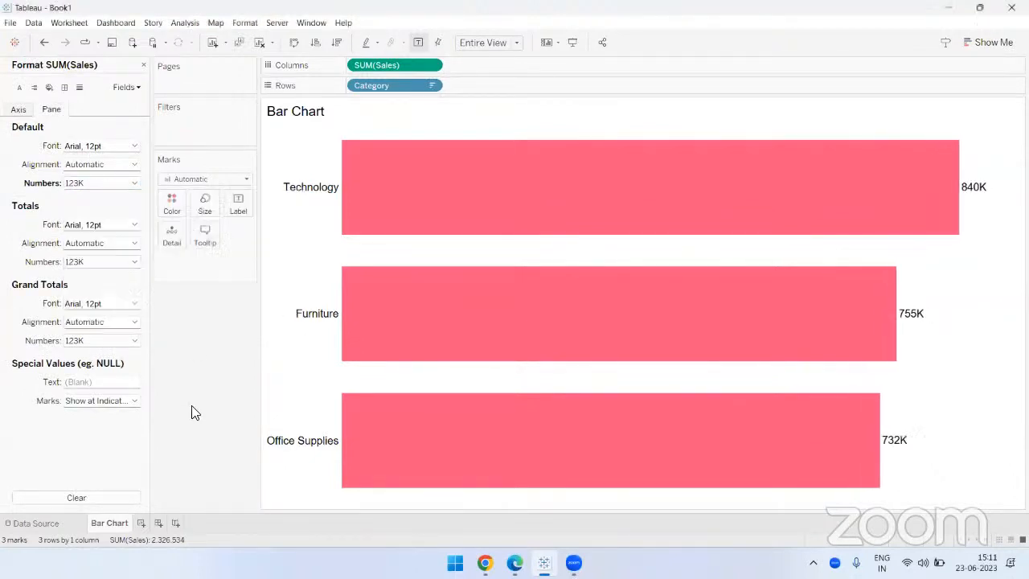
pyautogui.click(144, 65)
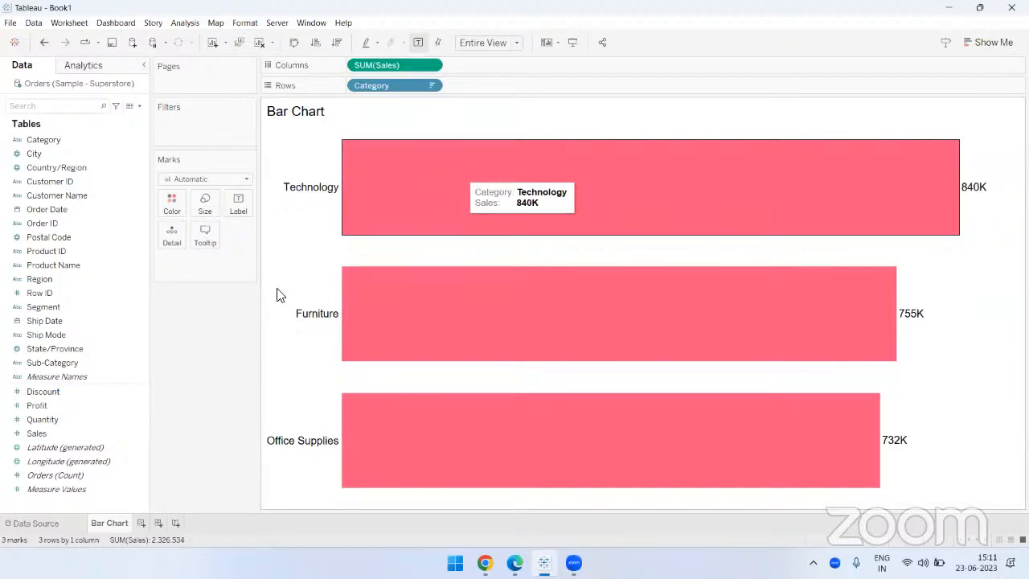
# Step: Turn off tooltips for the bar chart
pyautogui.click(207, 239)
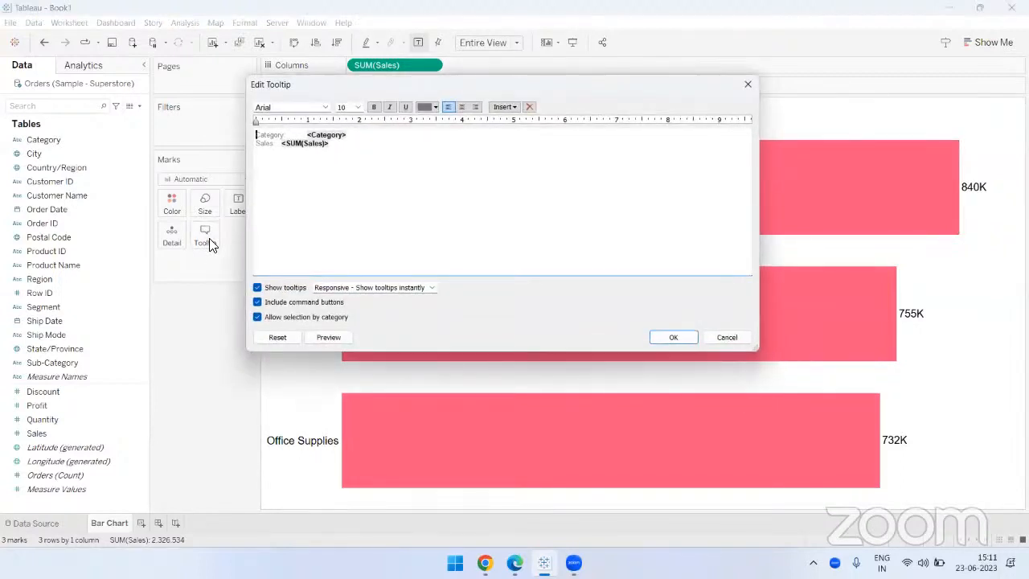
pyautogui.click(257, 288)
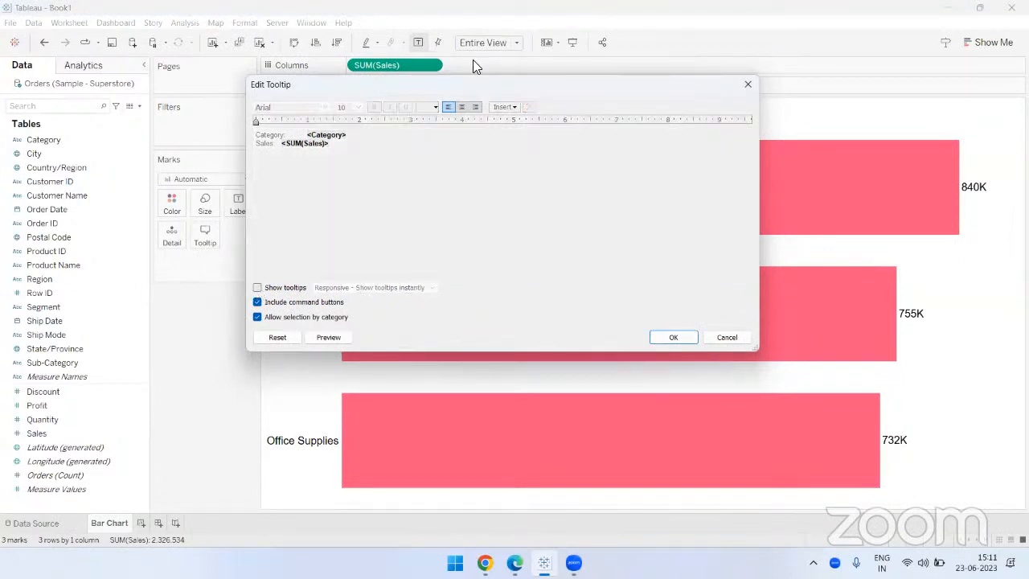
pyautogui.click(674, 338)
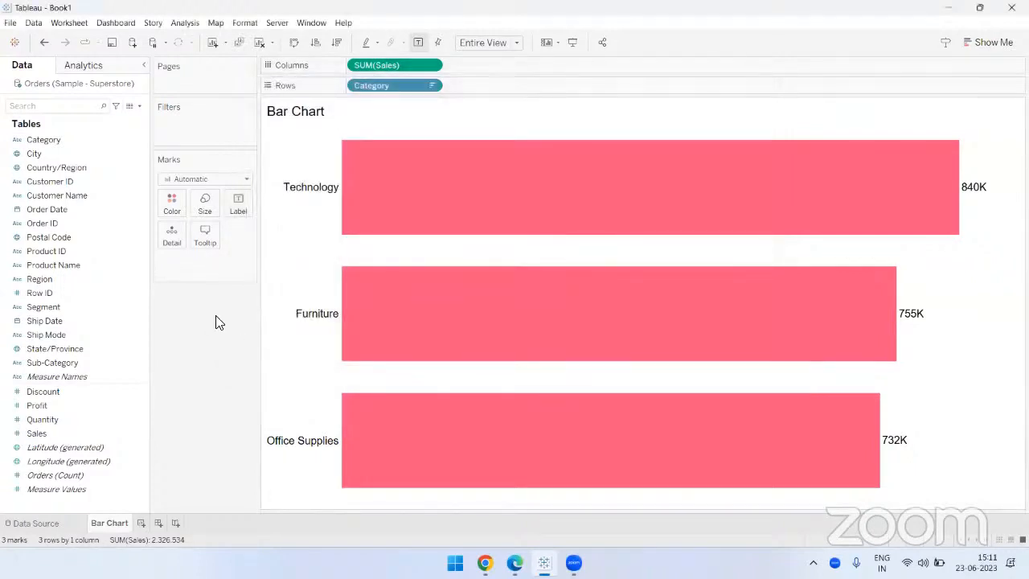
# Step: Add a new worksheet and name it Pie Chart
pyautogui.click(139, 523)
pyautogui.doubleClick(152, 523)
pyautogui.write('P')
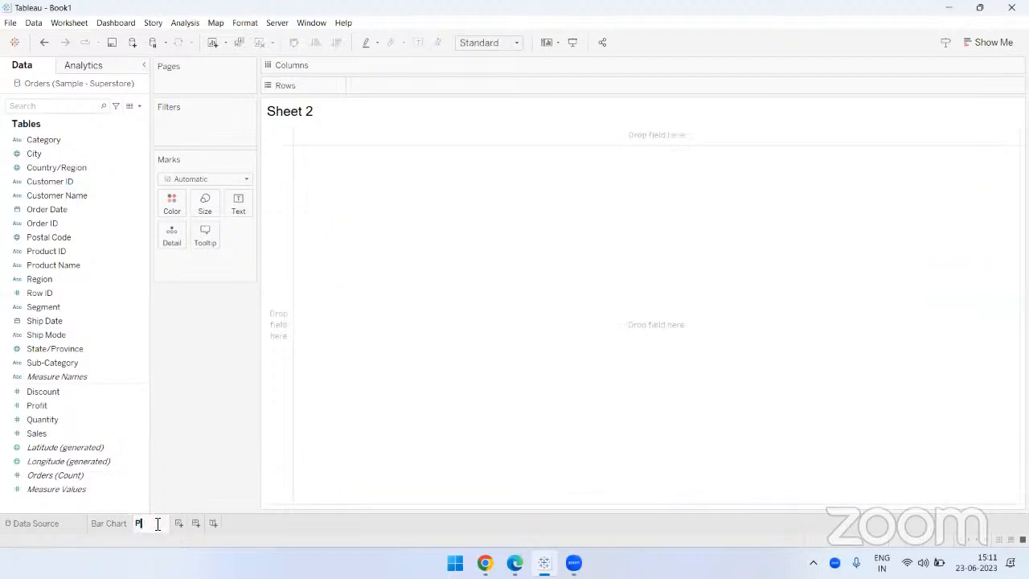
pyautogui.write('ie Chart')
pyautogui.press('Return')
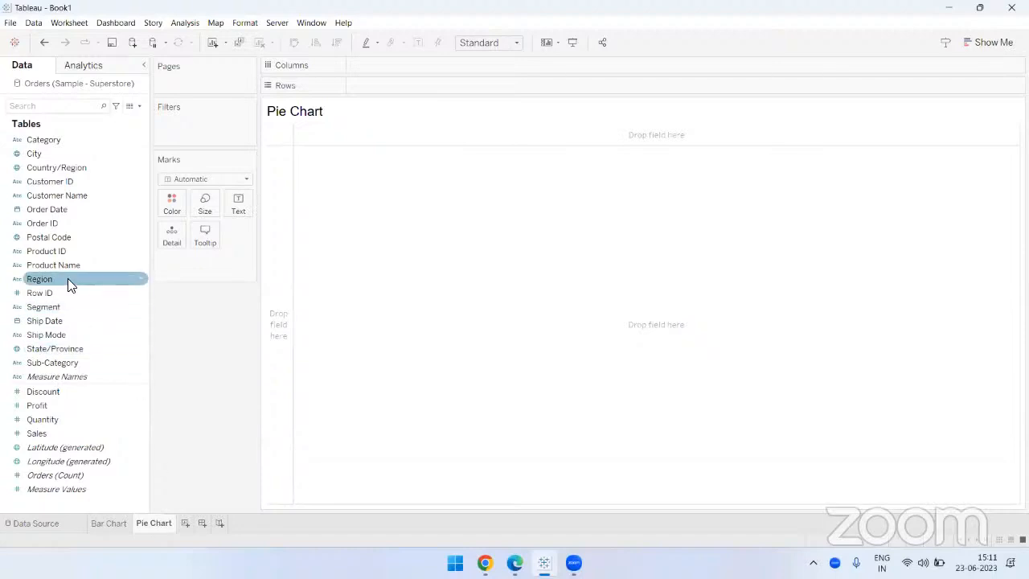
# Step: Build a pie chart of Sales by Region and fit it to Entire View
pyautogui.moveTo(68, 279); pyautogui.dragTo(384, 85)
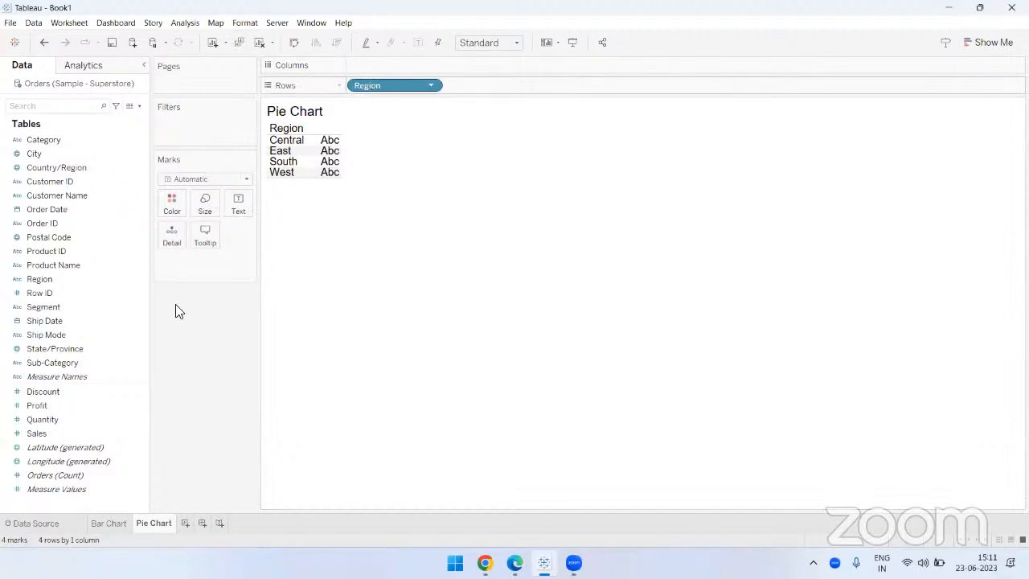
pyautogui.moveTo(80, 432); pyautogui.dragTo(641, 236)
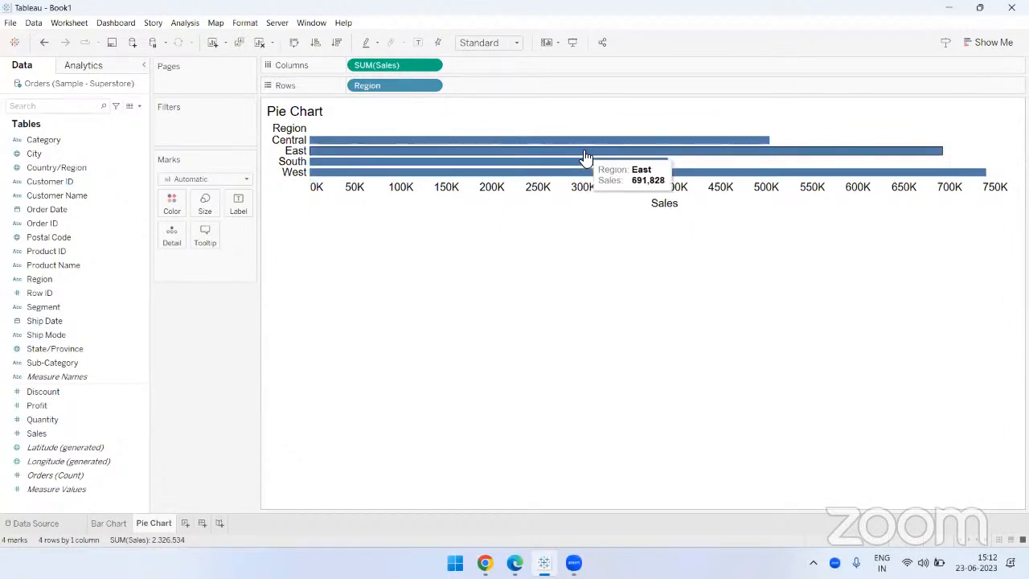
pyautogui.click(994, 43)
pyautogui.click(998, 110)
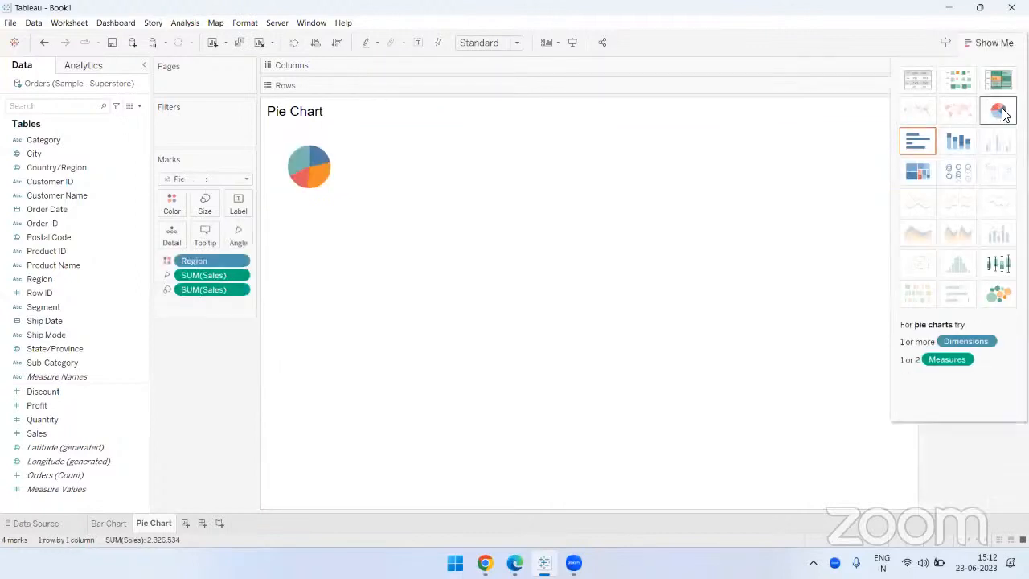
pyautogui.click(999, 43)
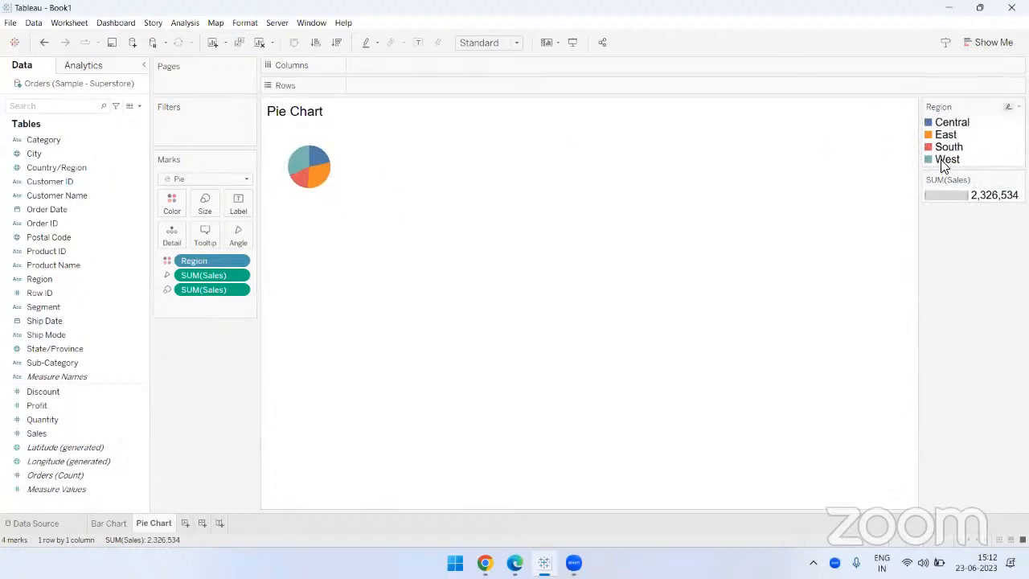
pyautogui.click(518, 46)
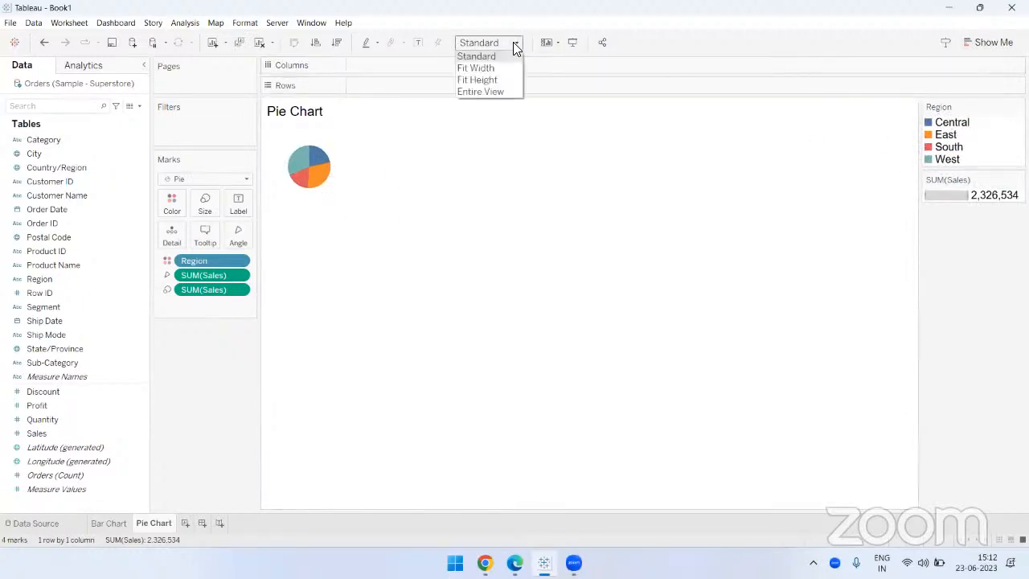
pyautogui.click(507, 94)
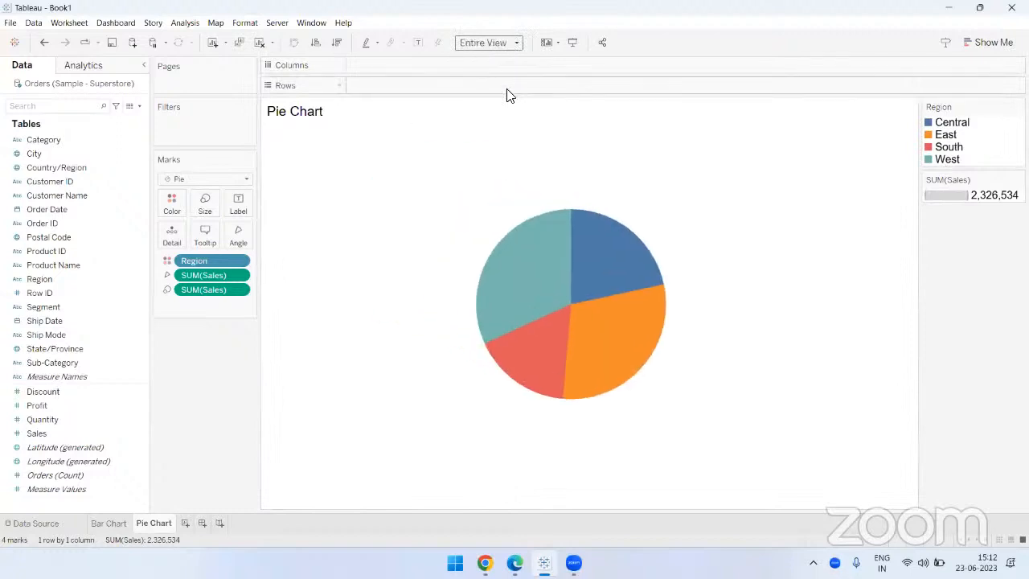
# Step: Hide the Region color legend and the Sales size legend on the pie chart sheet
pyautogui.click(546, 43)
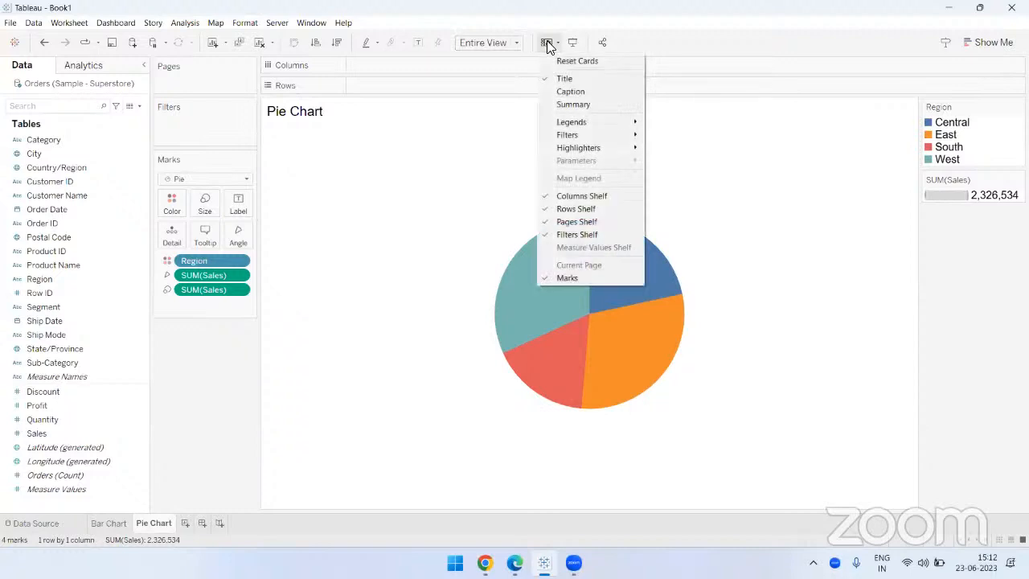
pyautogui.moveTo(569, 122)
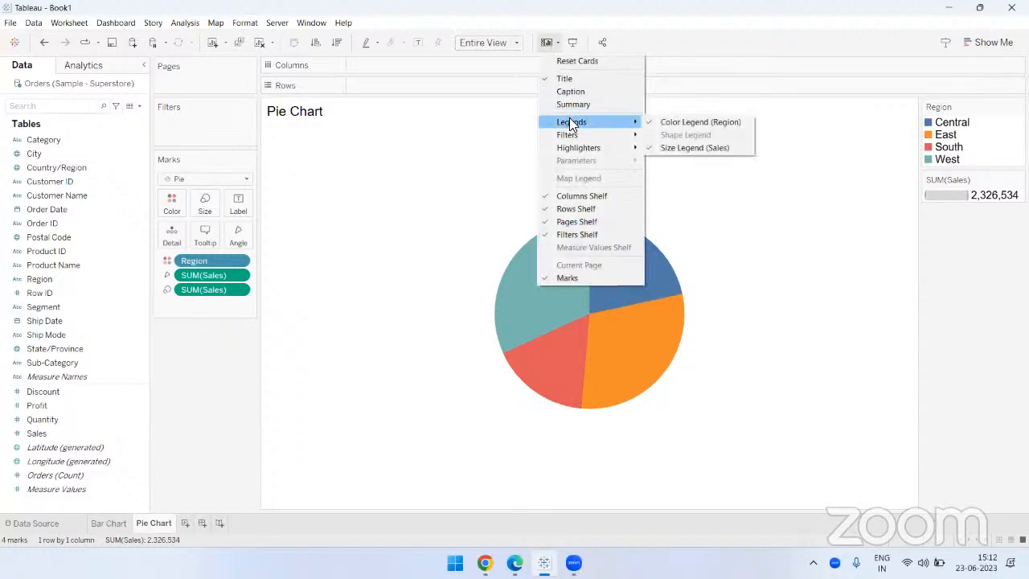
pyautogui.click(672, 122)
pyautogui.click(555, 45)
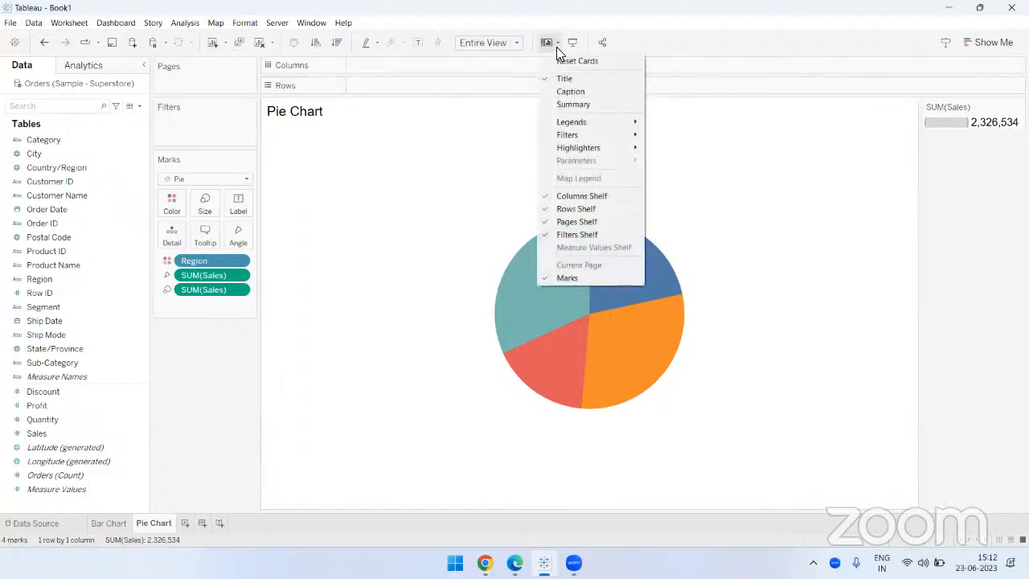
pyautogui.moveTo(585, 120)
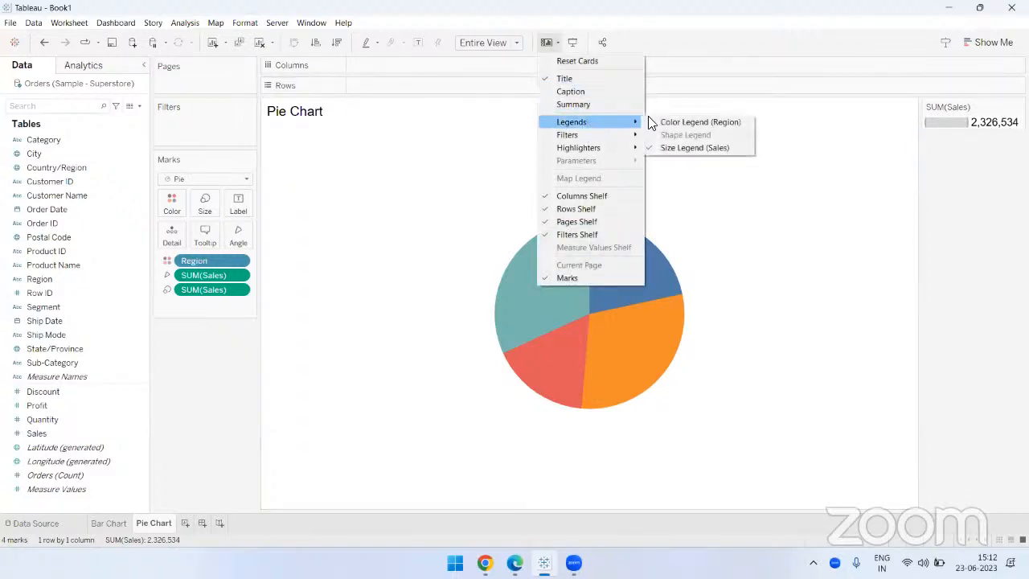
pyautogui.click(671, 149)
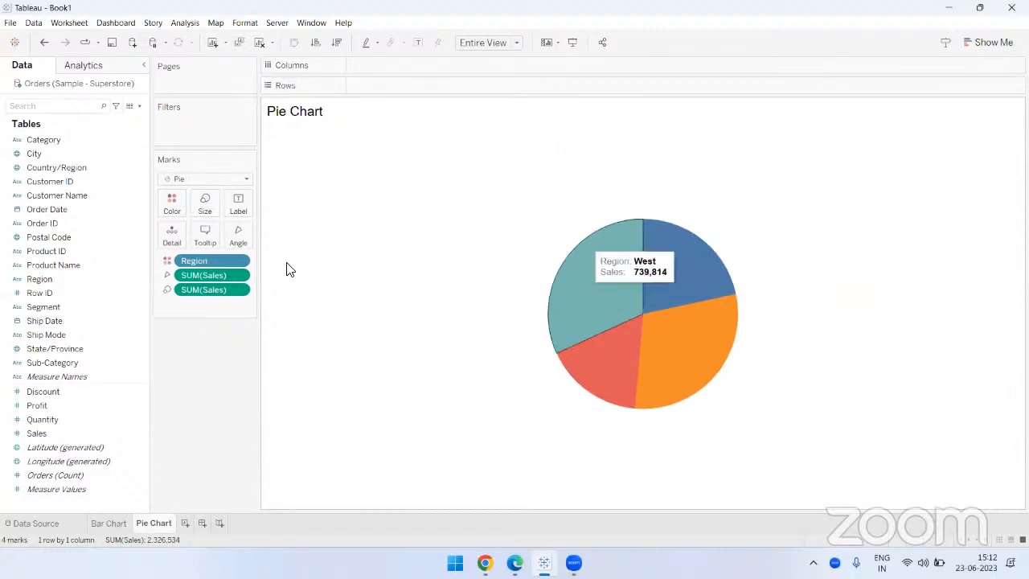
# Step: Enlarge the pie and sort its Region slices in descending order of Sales
pyautogui.click(206, 206)
pyautogui.moveTo(223, 234); pyautogui.dragTo(231, 233)
pyautogui.click(241, 235)
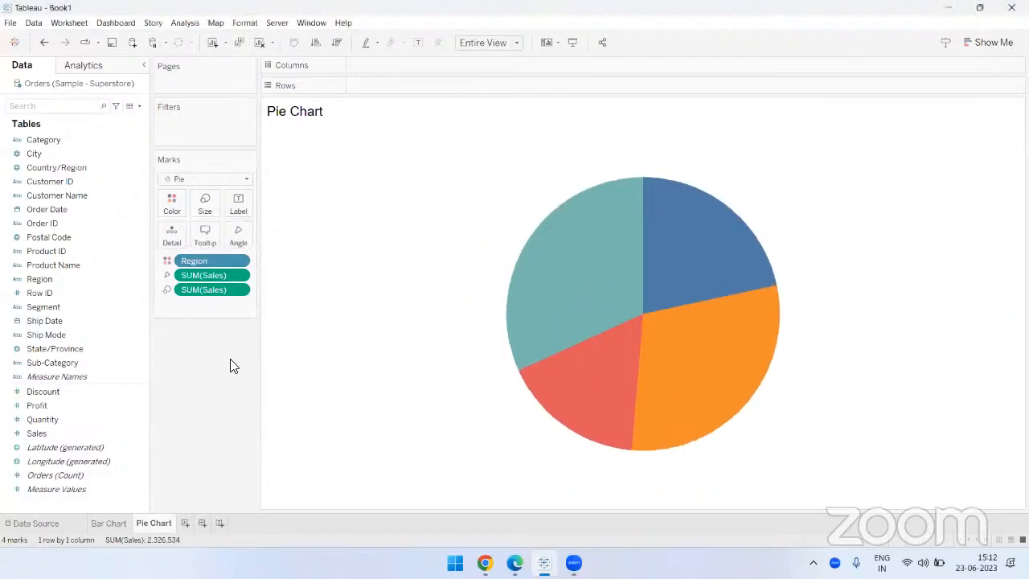
pyautogui.click(336, 43)
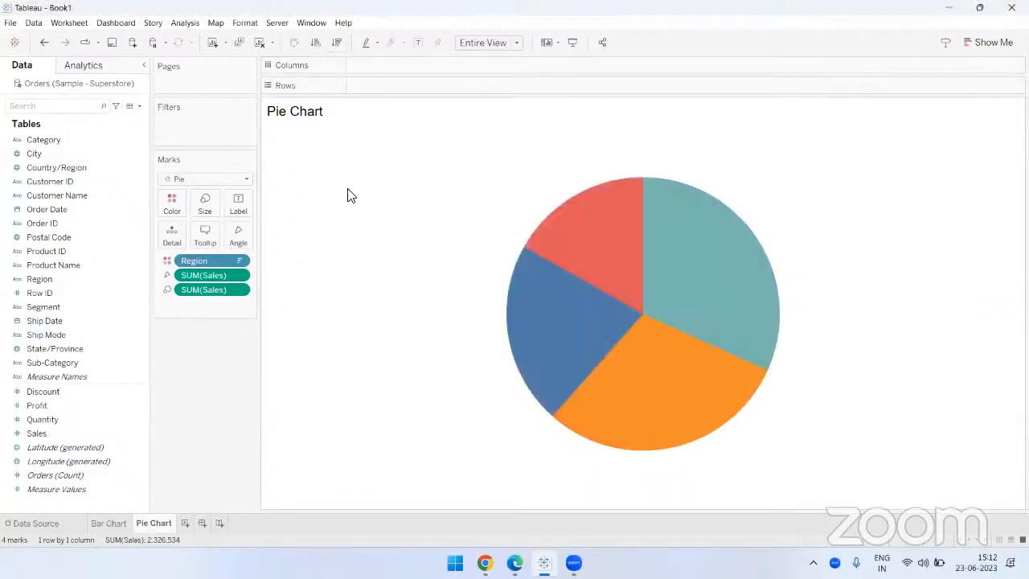
# Step: Label the pie slices with Region and Sales, formatting the Sales numbers as Number (Custom), 0 decimal places, Thousands (K)
pyautogui.moveTo(50, 280); pyautogui.dragTo(226, 209)
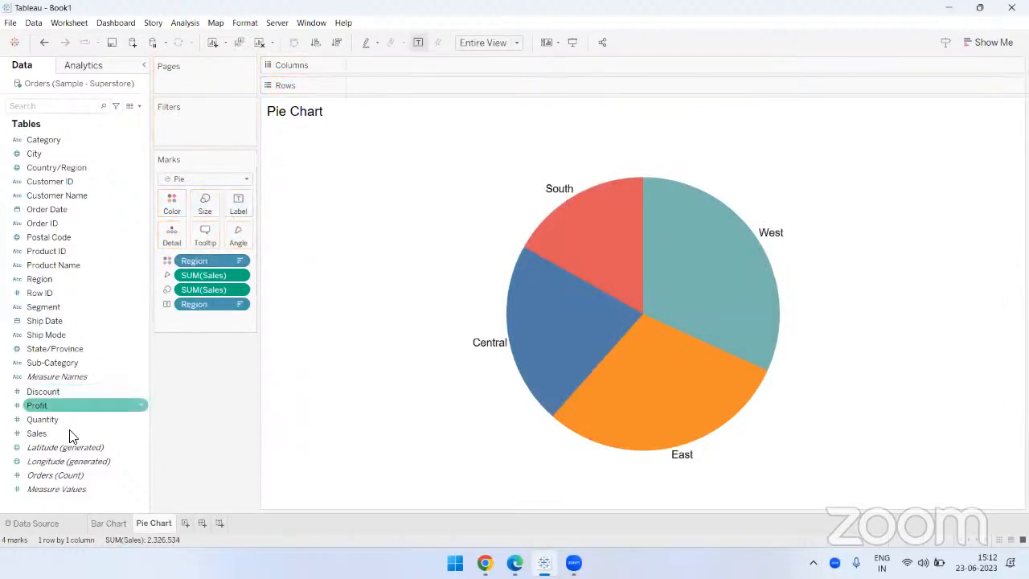
pyautogui.moveTo(69, 434); pyautogui.dragTo(233, 207)
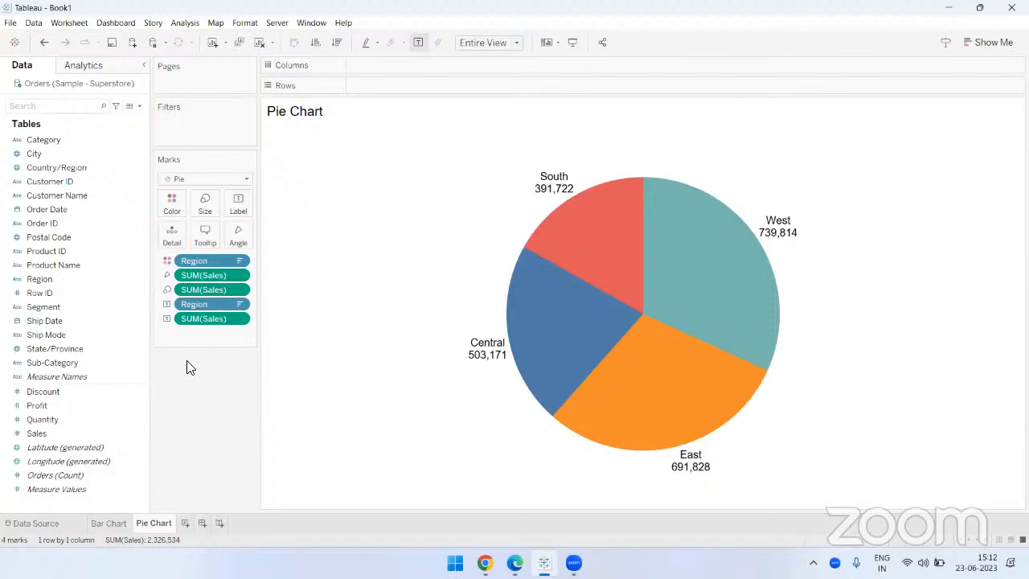
pyautogui.rightClick(207, 319)
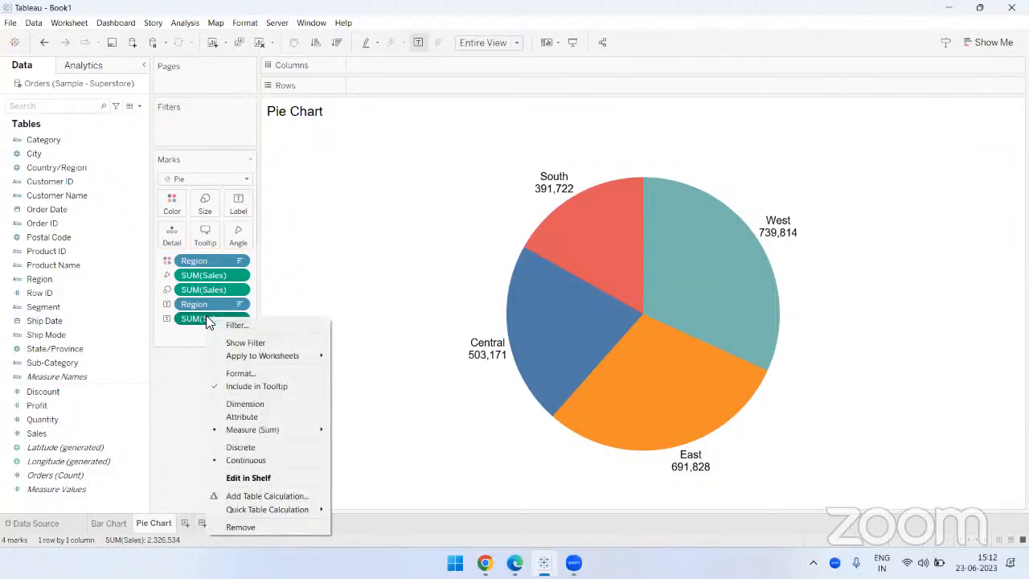
pyautogui.click(237, 373)
pyautogui.click(113, 184)
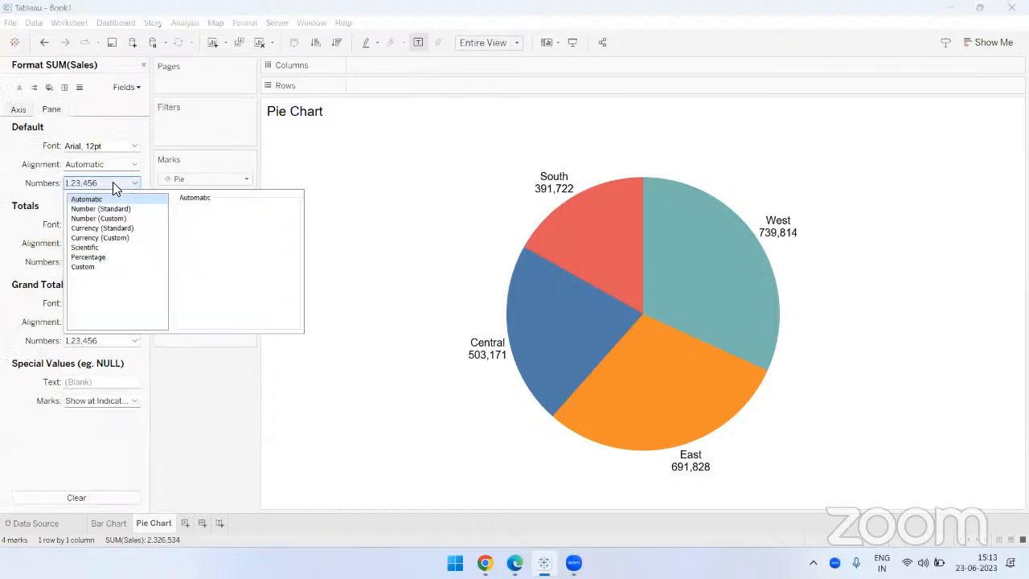
pyautogui.click(121, 217)
pyautogui.click(202, 275)
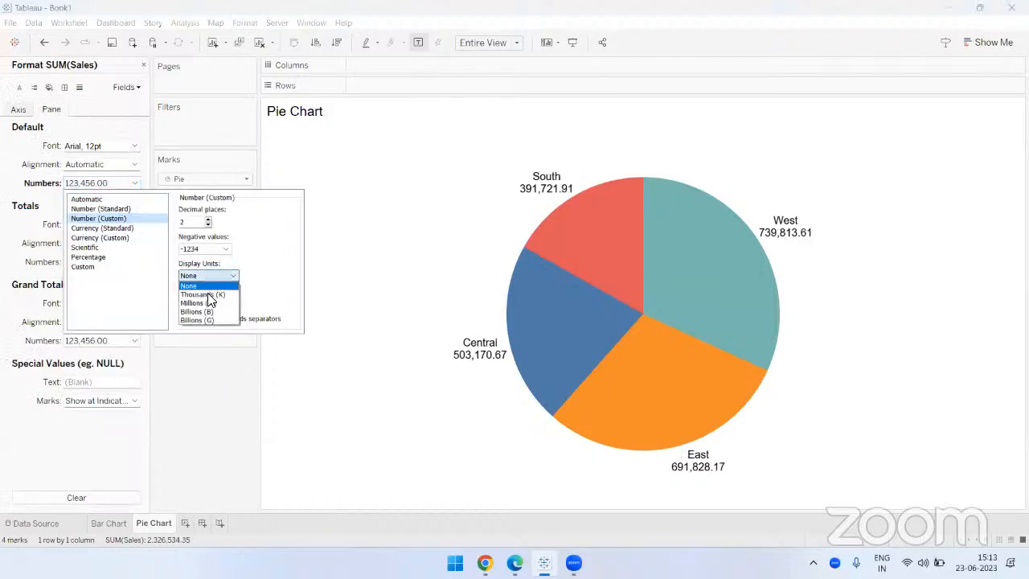
pyautogui.click(202, 283)
pyautogui.click(207, 225)
pyautogui.click(207, 225)
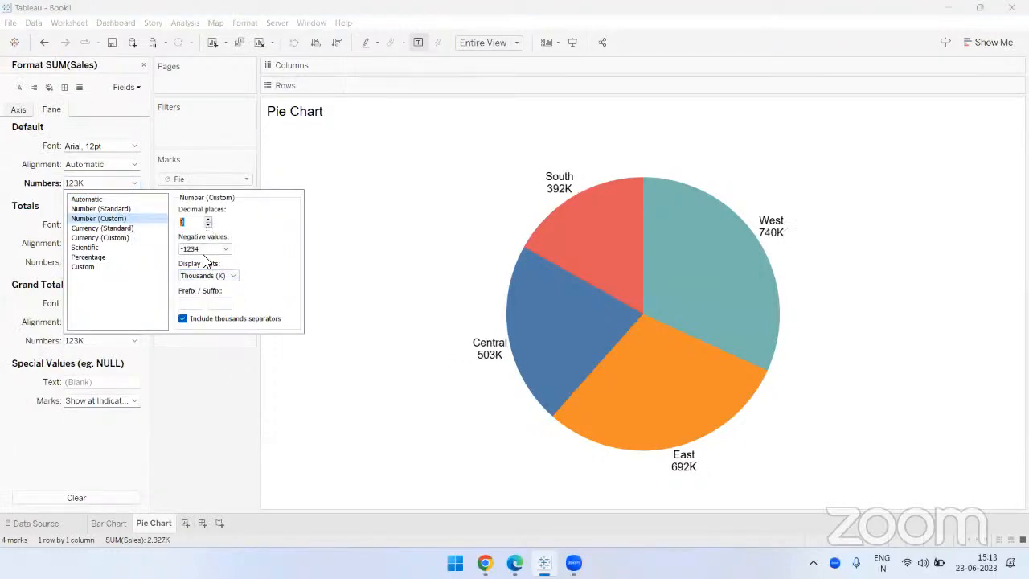
pyautogui.click(195, 437)
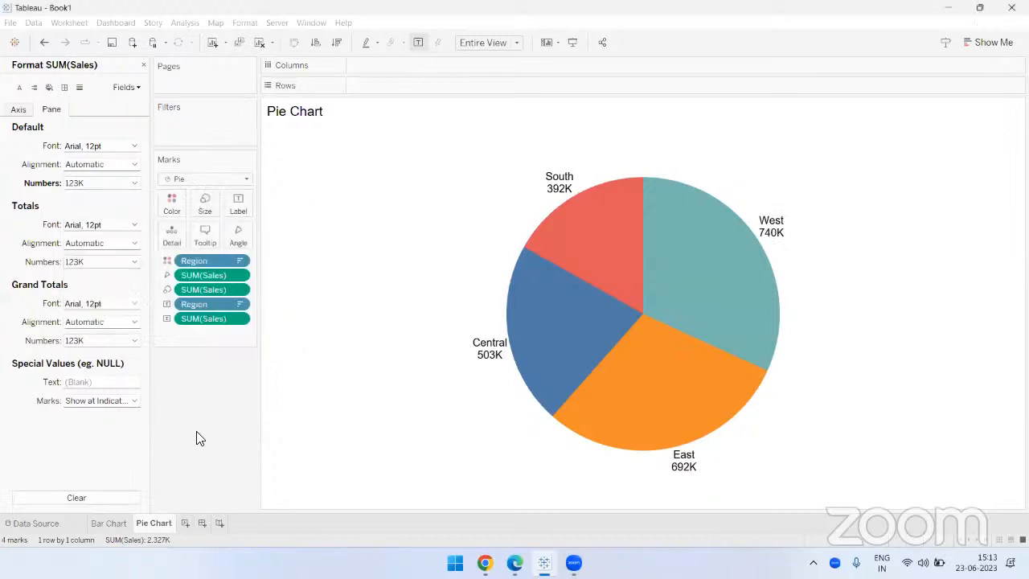
pyautogui.click(144, 65)
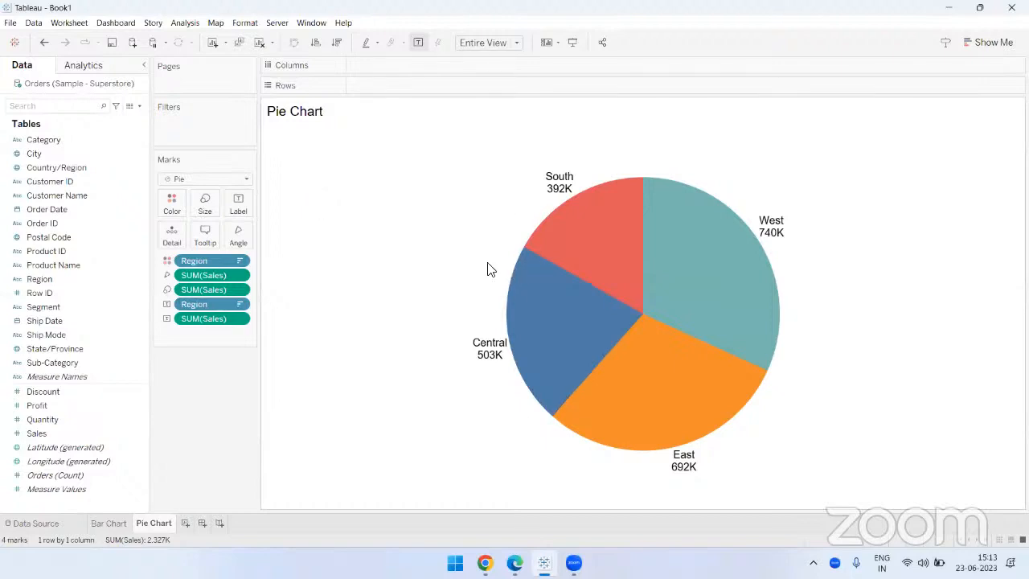
# Step: Give the pie slices a white border
pyautogui.click(175, 204)
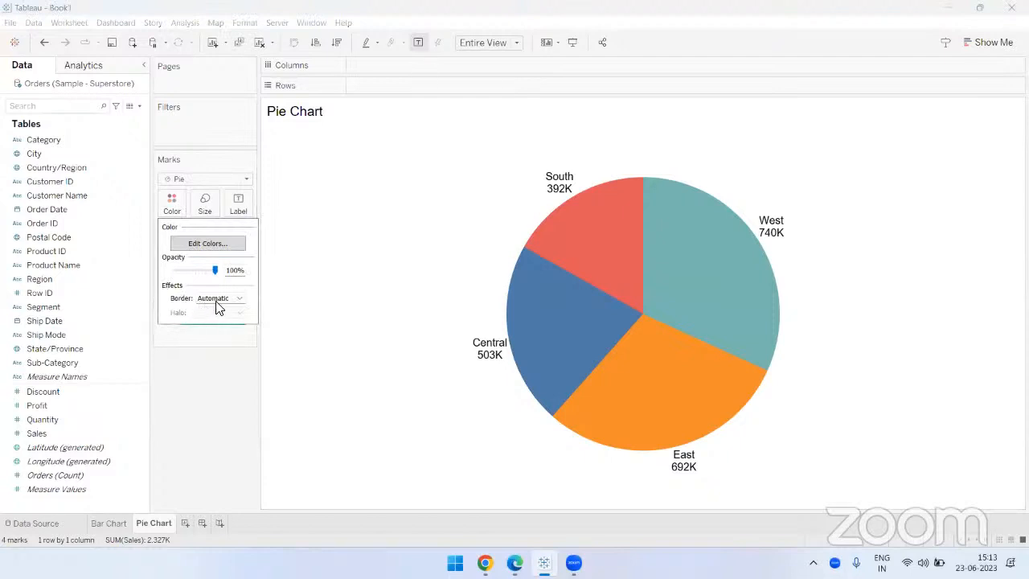
pyautogui.click(215, 301)
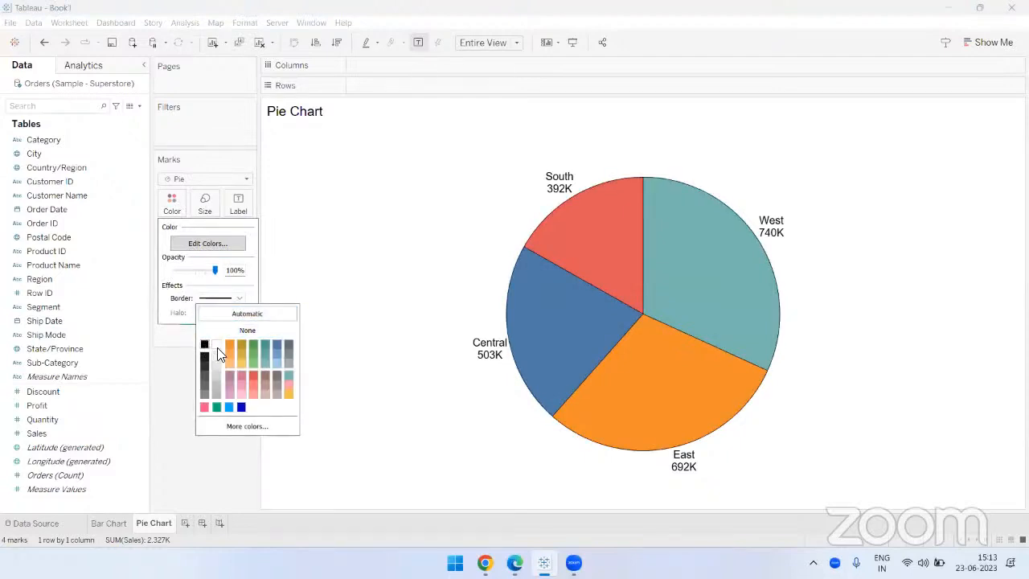
pyautogui.click(186, 475)
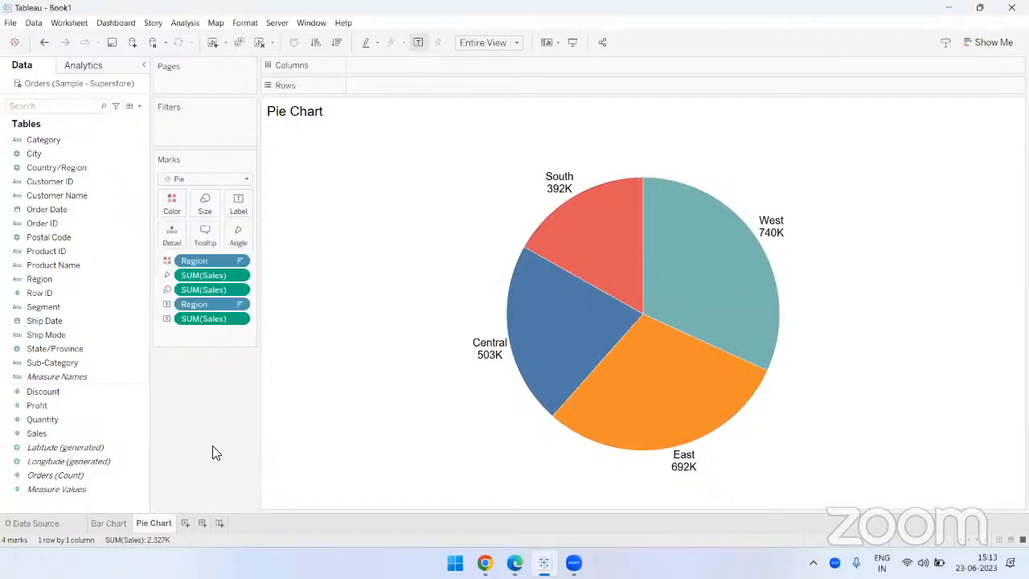
# Step: Add a new worksheet and name it Line Chart
pyautogui.click(184, 524)
pyautogui.doubleClick(196, 523)
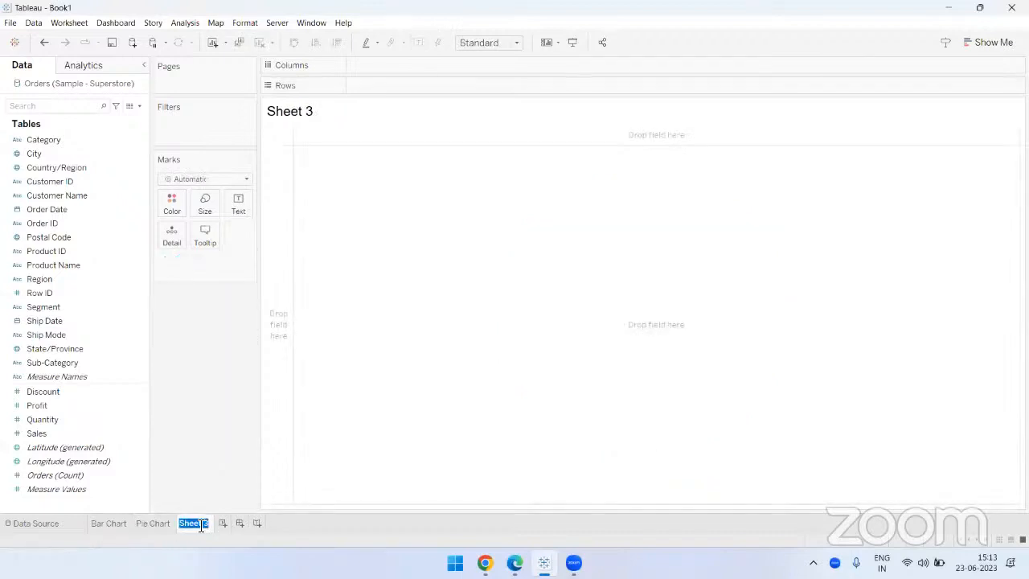
pyautogui.write('Line Chart')
pyautogui.press('Return')
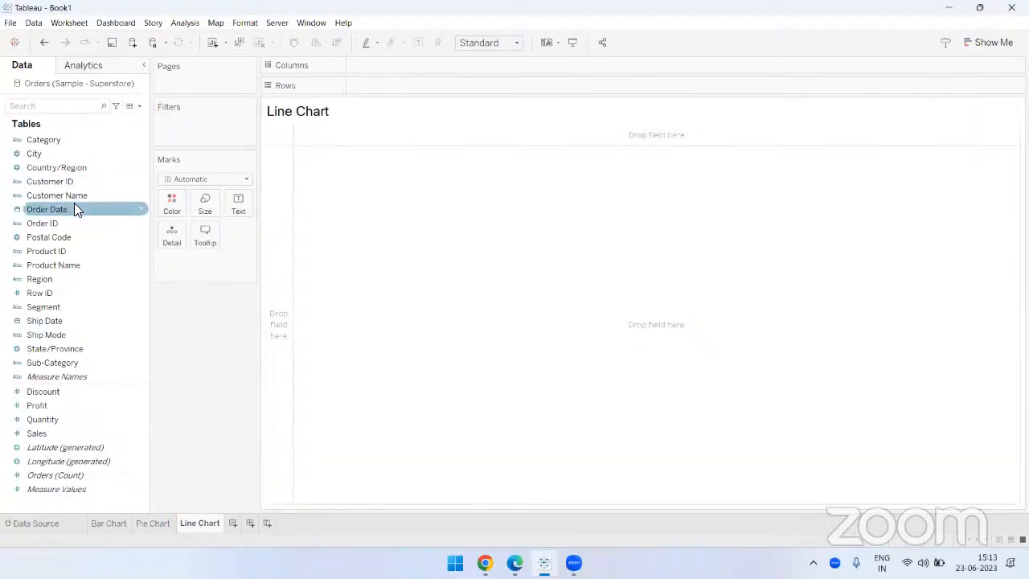
# Step: Build a line chart of Sales by year of Order Date and fit it to Entire View
pyautogui.moveTo(74, 204); pyautogui.dragTo(381, 74)
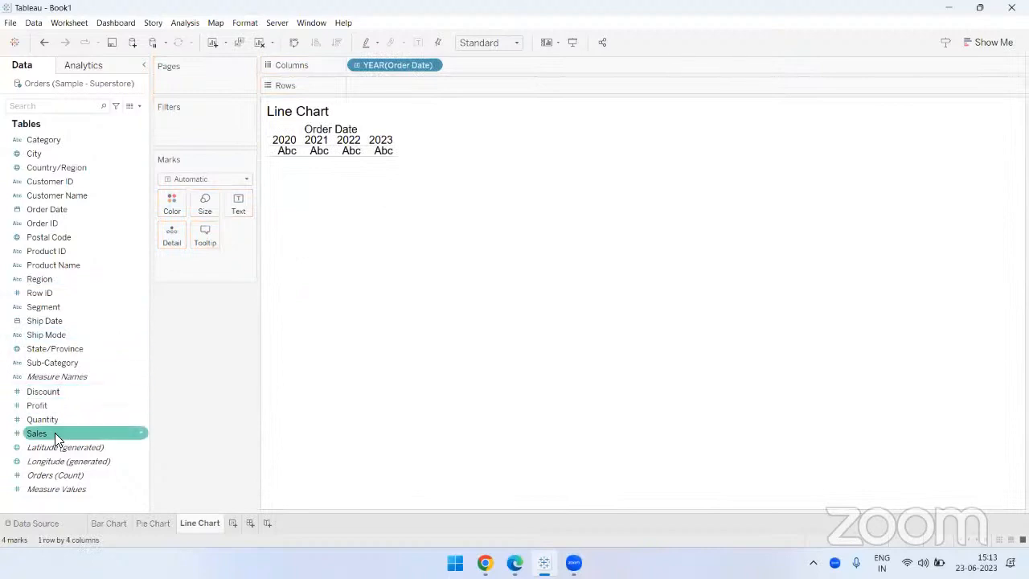
pyautogui.moveTo(55, 432); pyautogui.dragTo(374, 87)
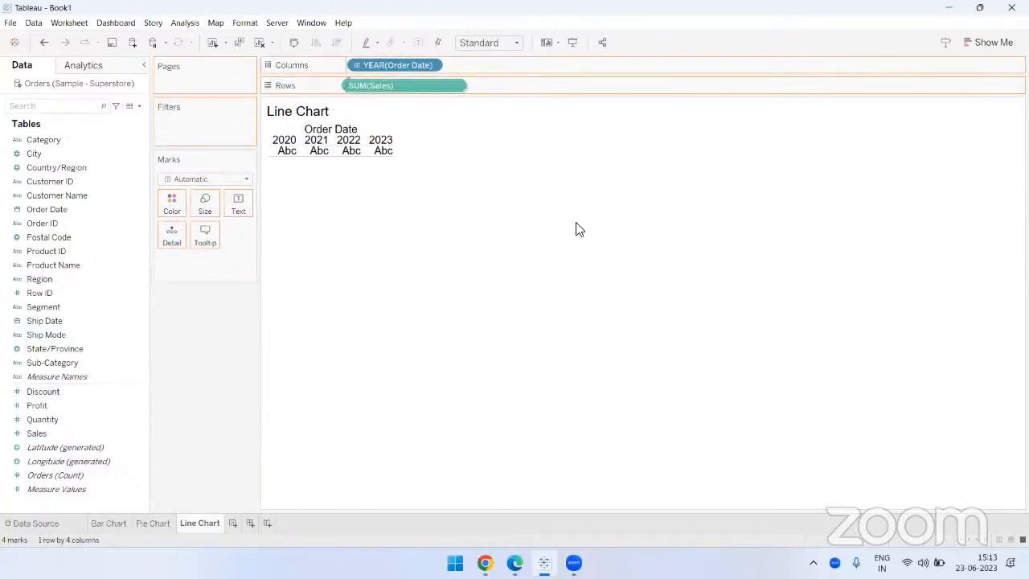
pyautogui.click(512, 45)
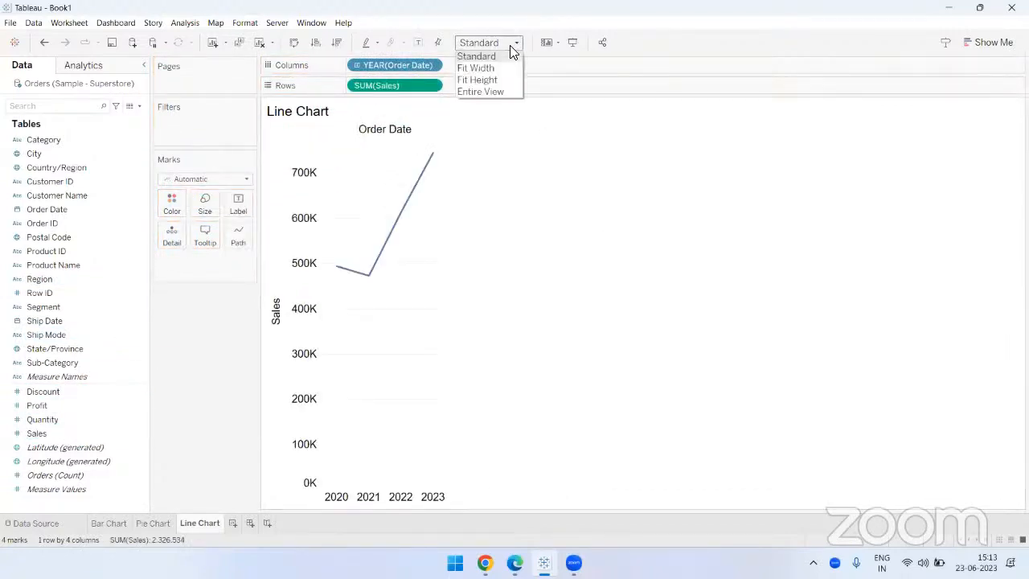
pyautogui.click(502, 93)
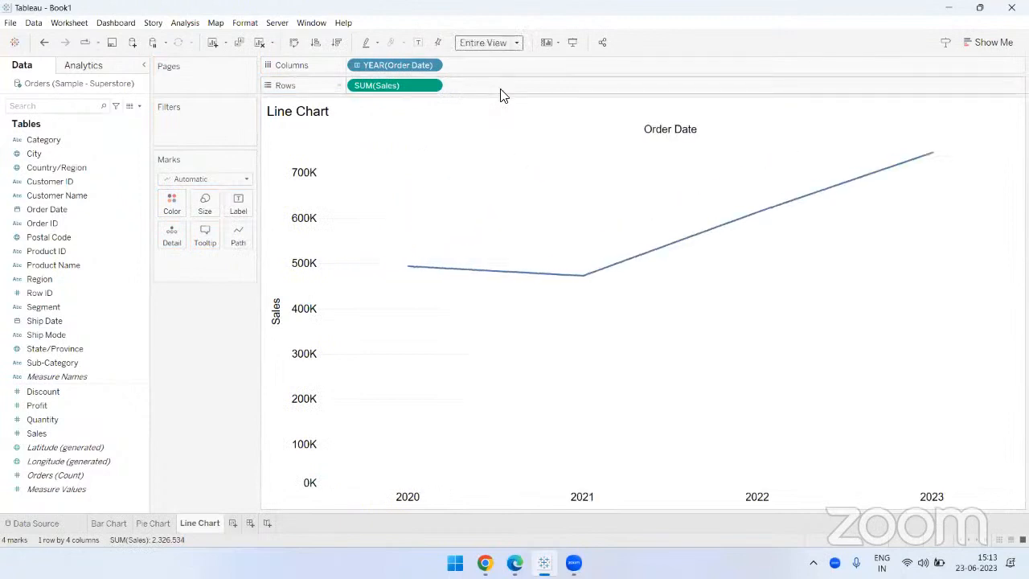
# Step: Switch Order Date to the continuous Quarter level and show mark labels on the line
pyautogui.rightClick(405, 68)
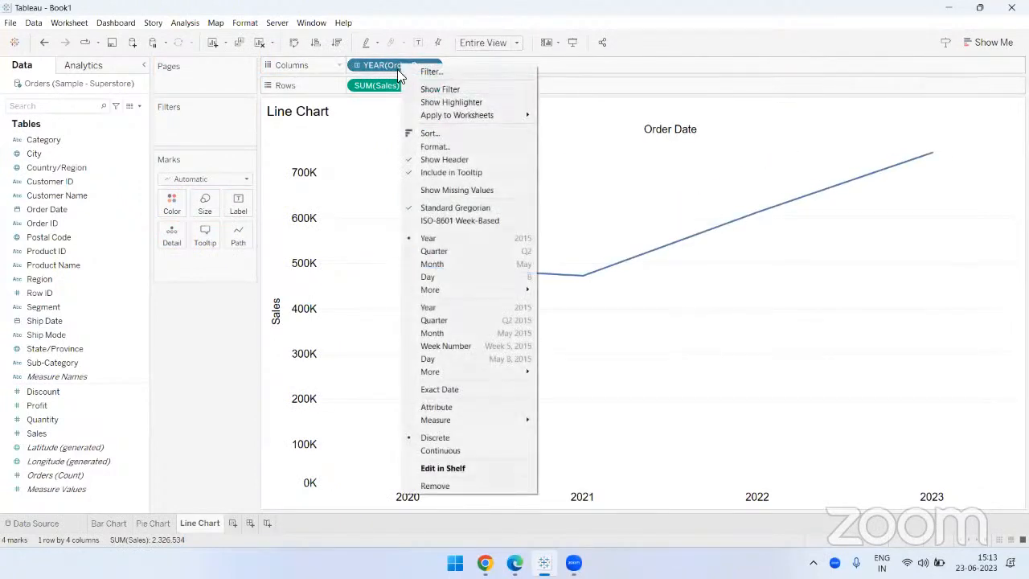
pyautogui.click(447, 319)
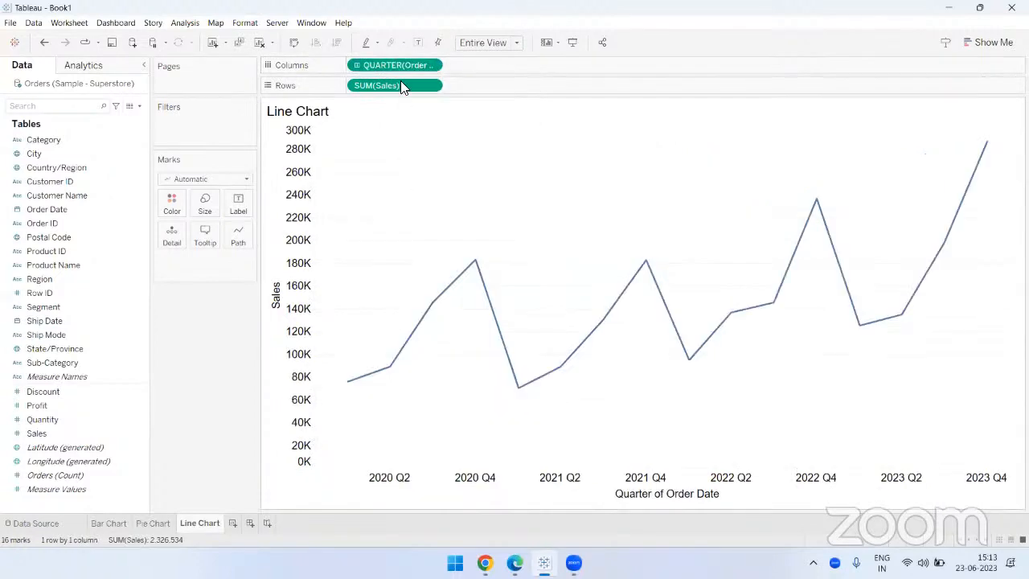
pyautogui.click(418, 42)
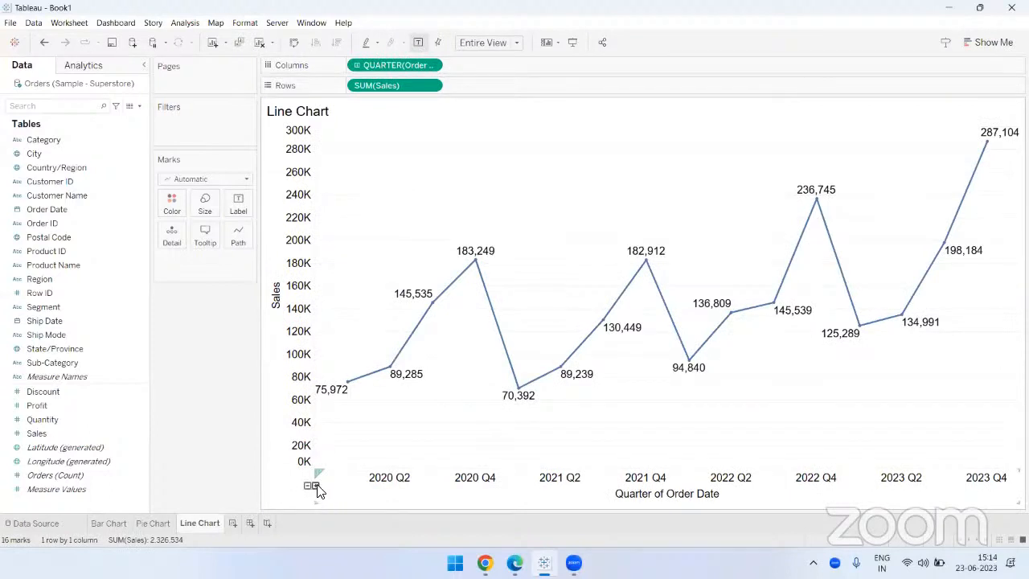
# Step: Drill the Order Date axis down to month and week, roll it up to year, and return it to quarter
pyautogui.click(316, 486)
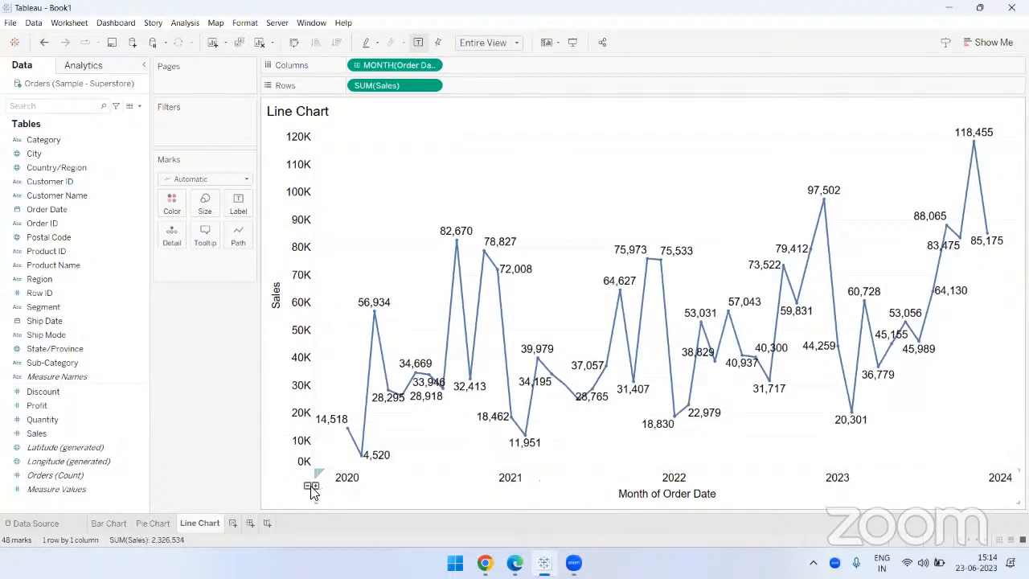
pyautogui.click(315, 486)
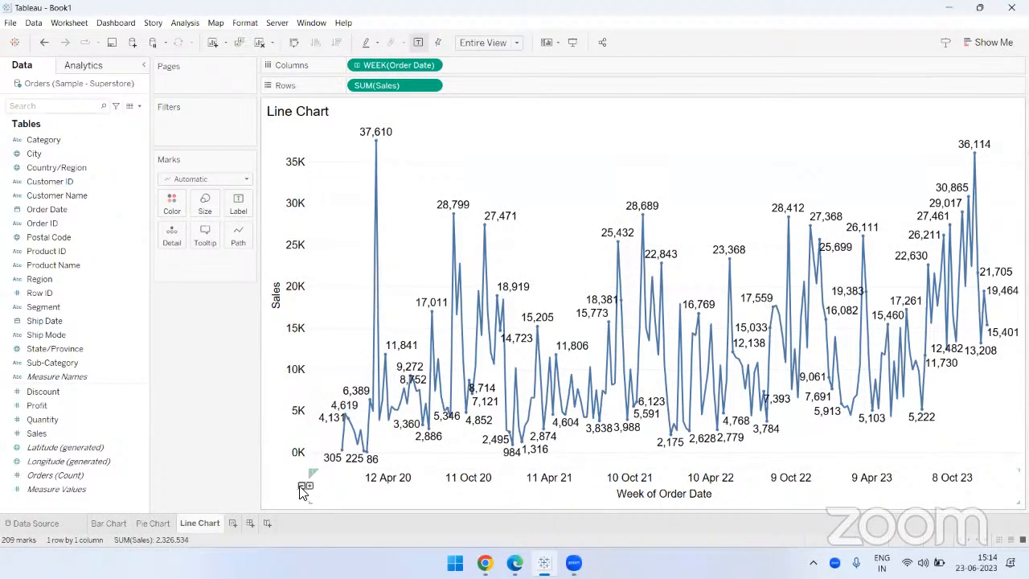
pyautogui.click(302, 488)
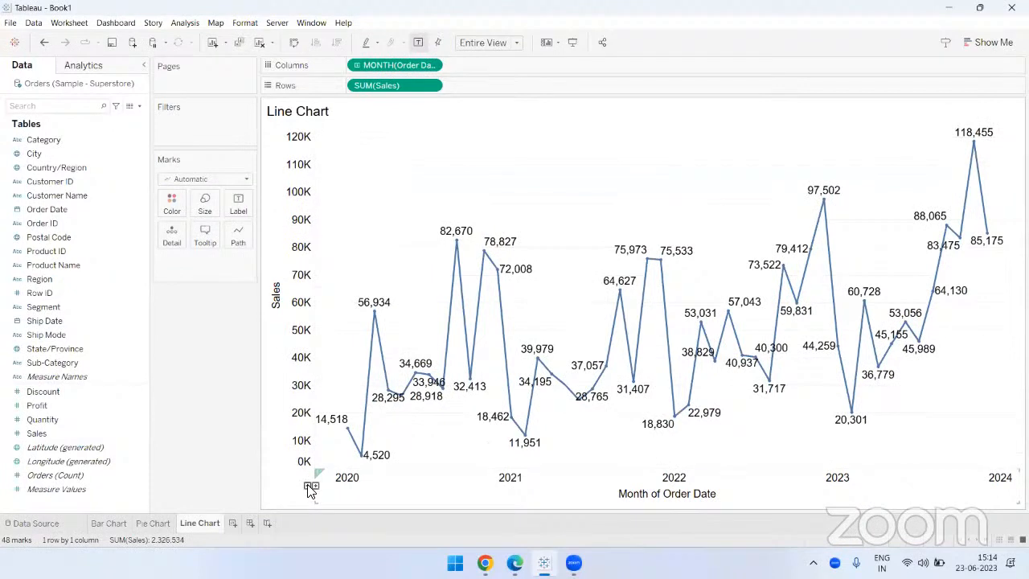
pyautogui.click(310, 487)
pyautogui.click(309, 488)
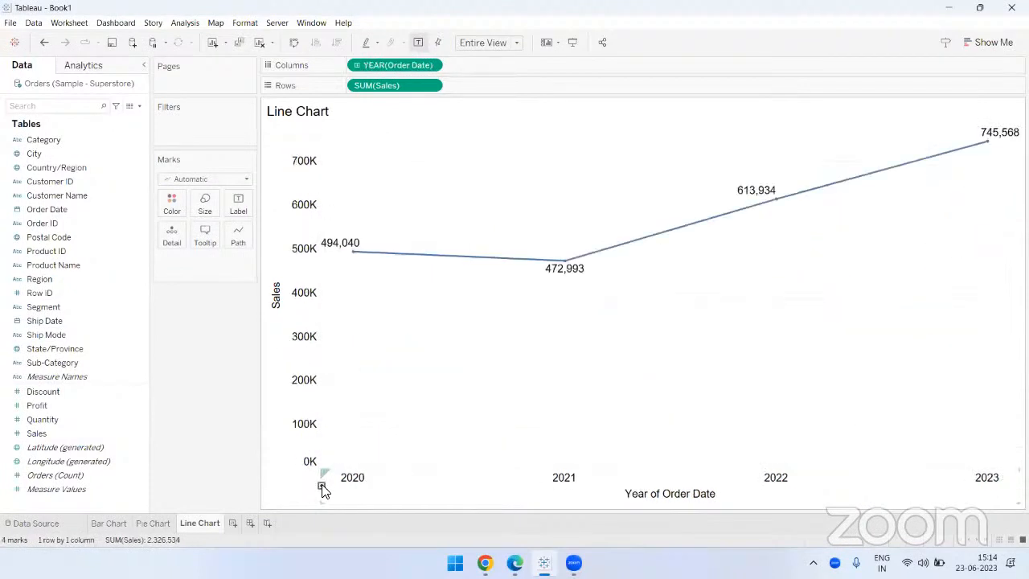
pyautogui.click(318, 486)
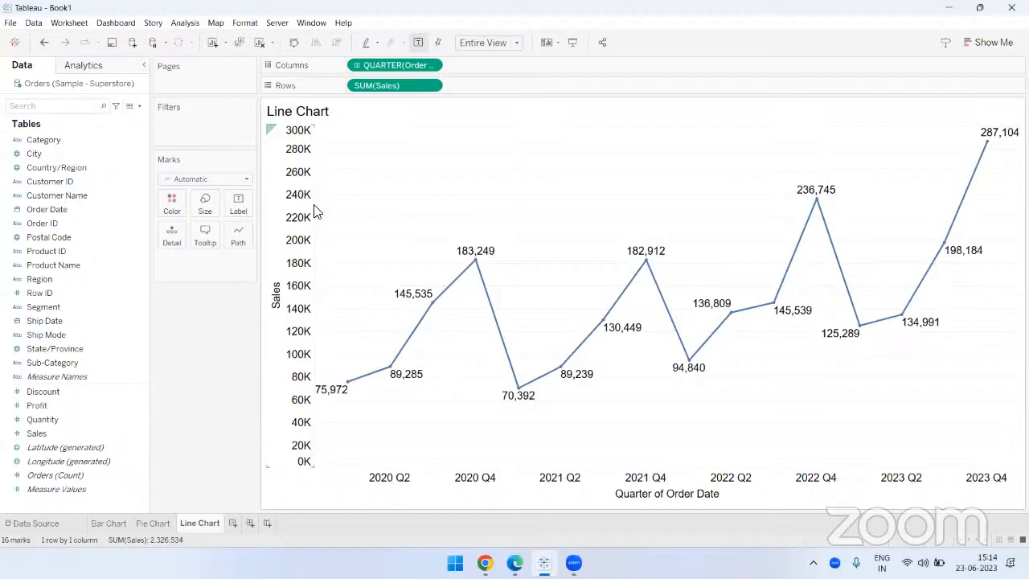
# Step: Try several grey shades on the line chart's row grid lines and leave them a light-to-medium grey
pyautogui.rightClick(392, 193)
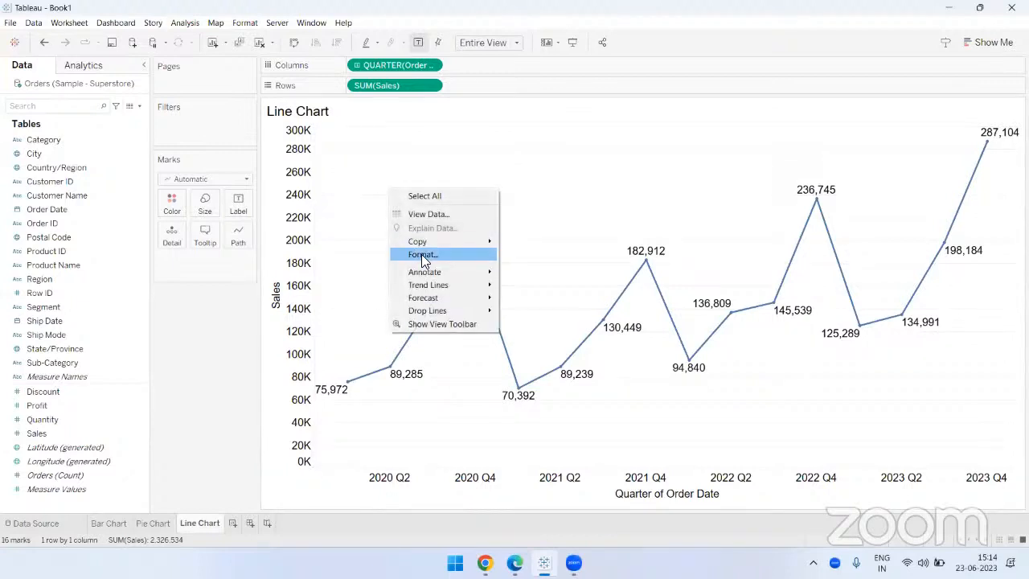
pyautogui.click(421, 254)
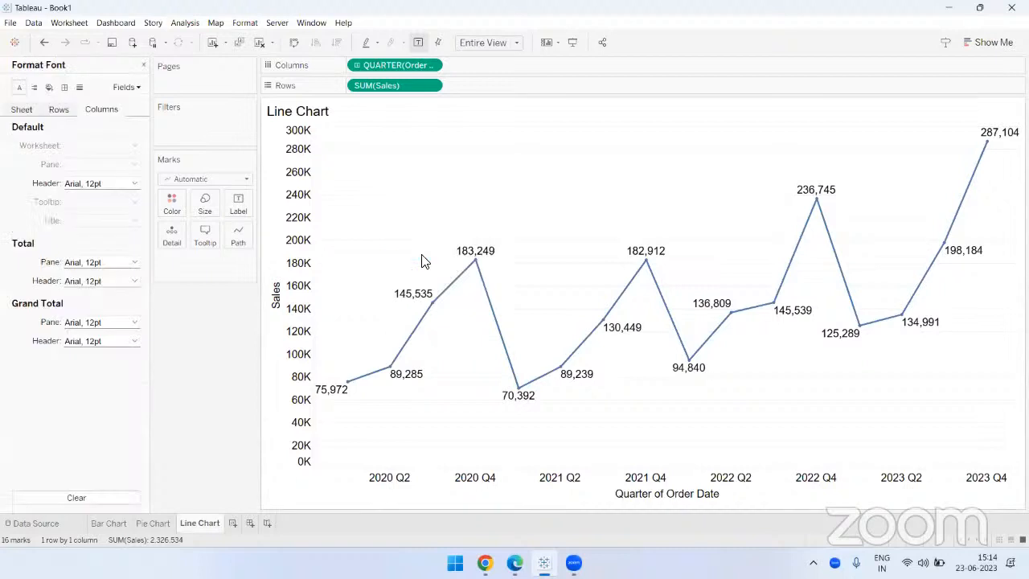
pyautogui.click(79, 87)
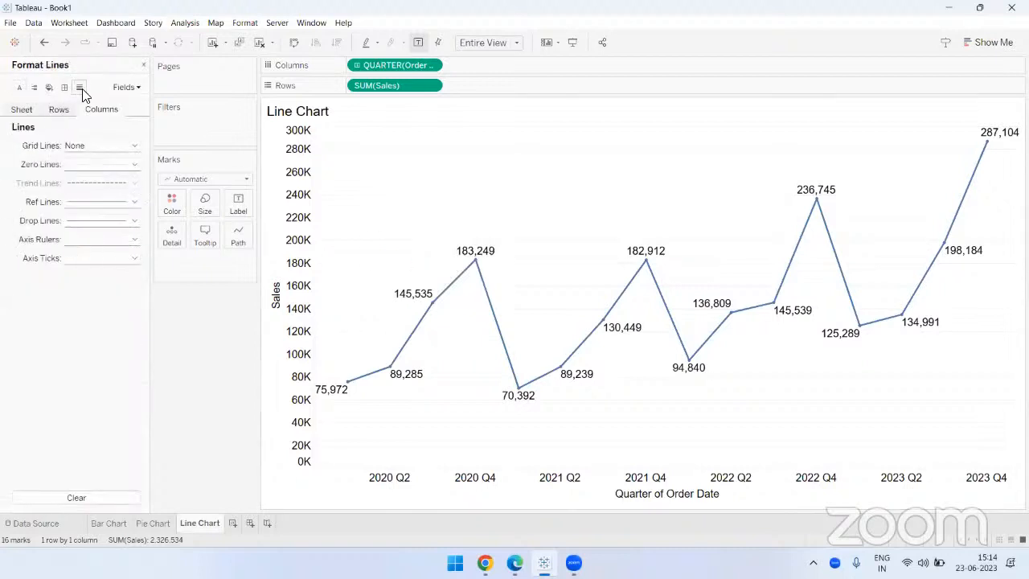
pyautogui.click(61, 112)
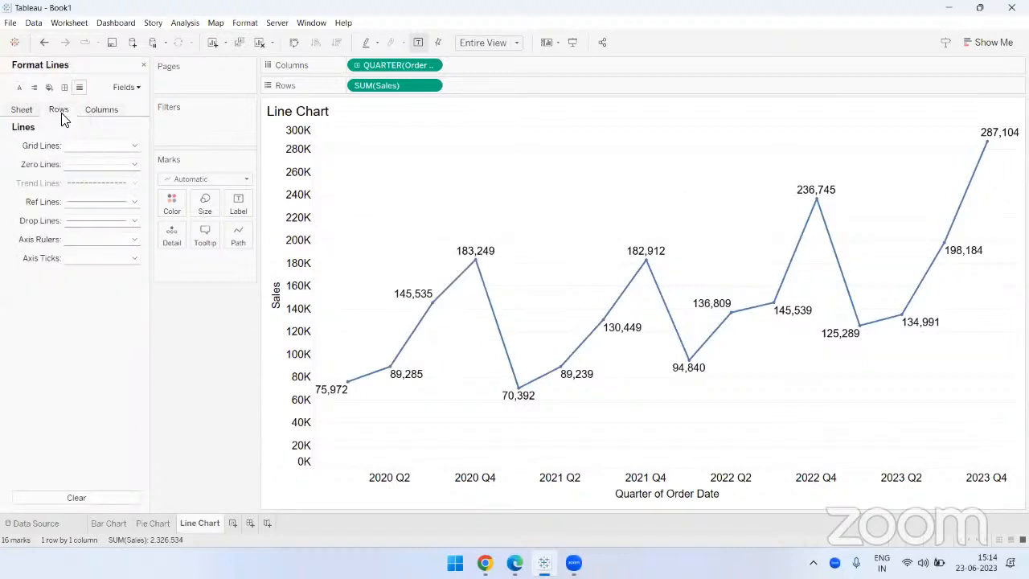
pyautogui.click(87, 147)
pyautogui.click(71, 265)
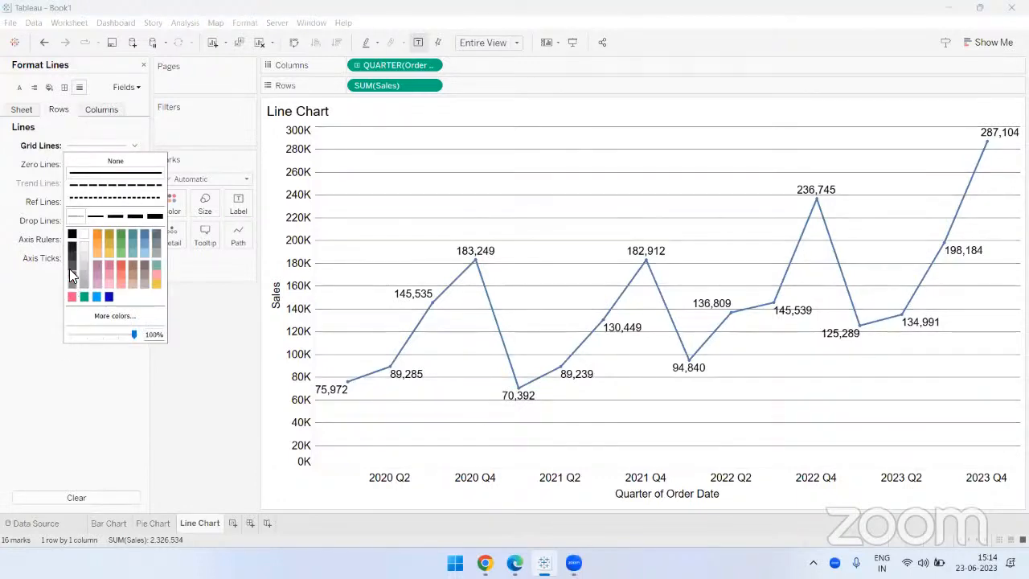
pyautogui.click(84, 255)
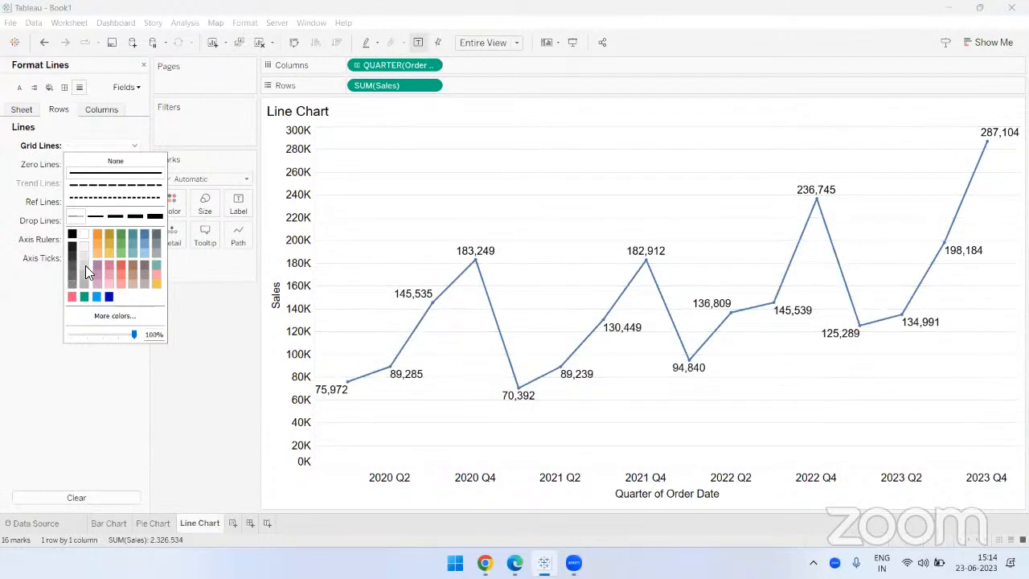
pyautogui.click(84, 275)
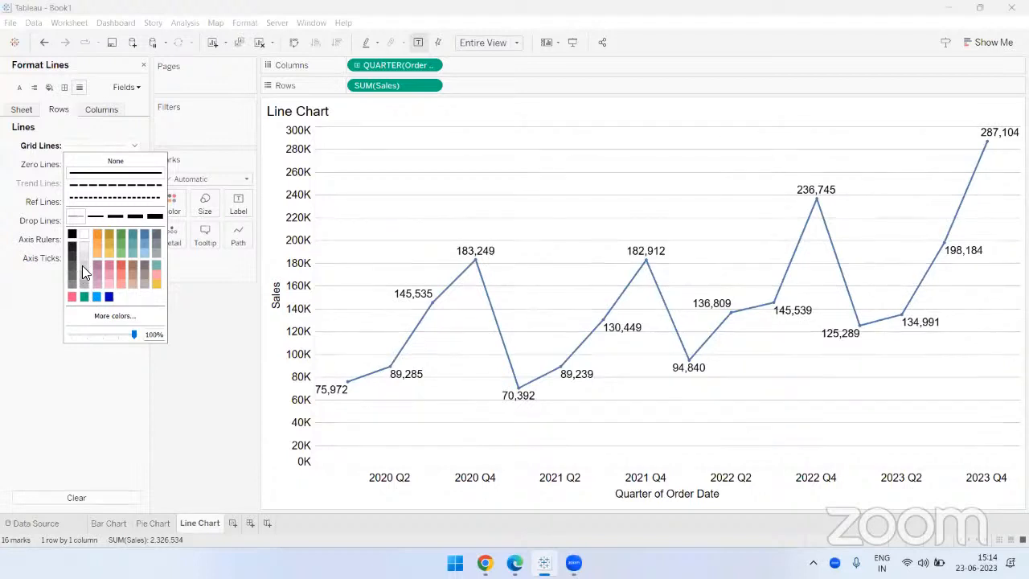
pyautogui.click(223, 426)
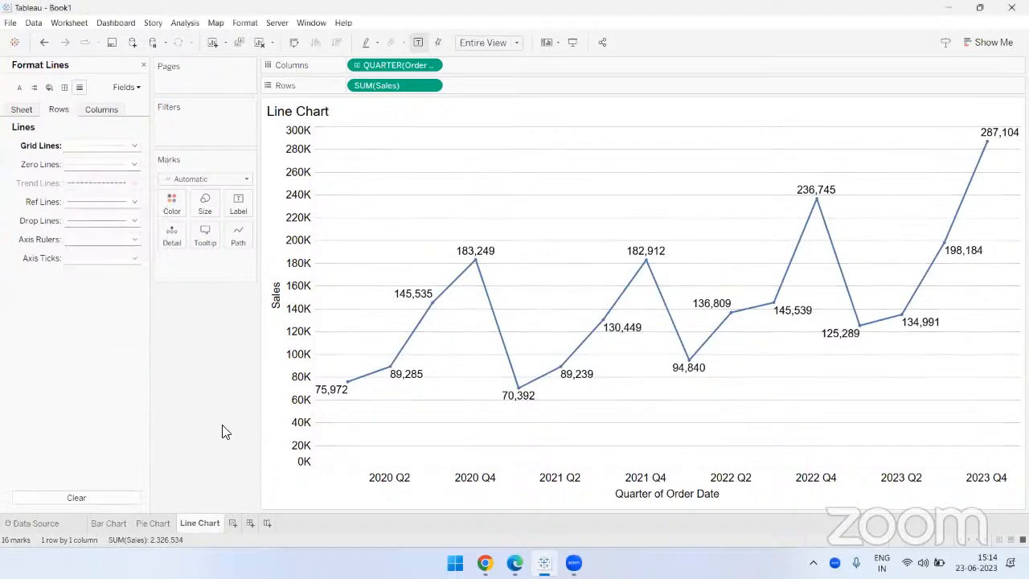
pyautogui.click(145, 65)
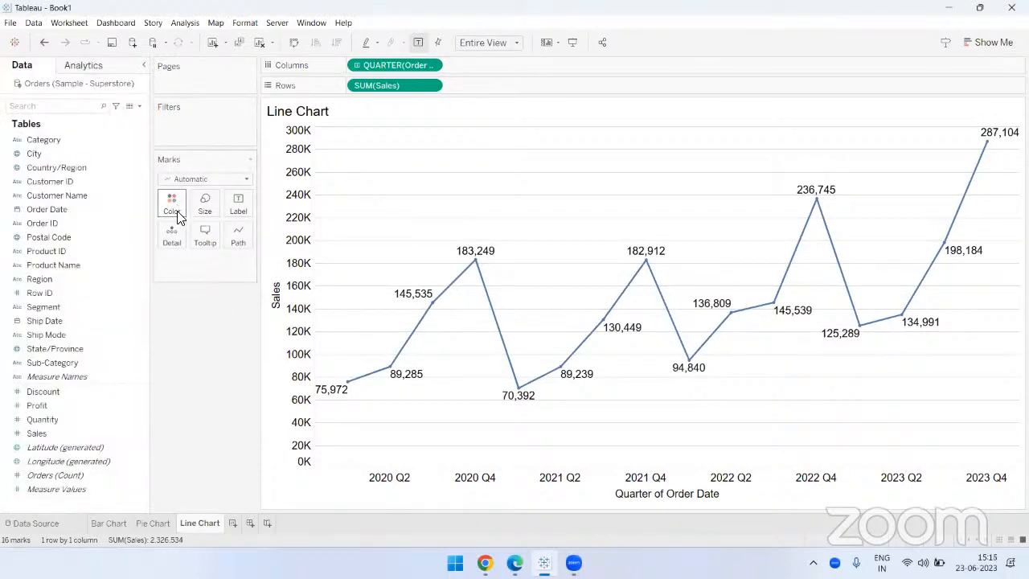
# Step: Change the colour of the line in the line chart to pink
pyautogui.click(174, 201)
pyautogui.click(177, 311)
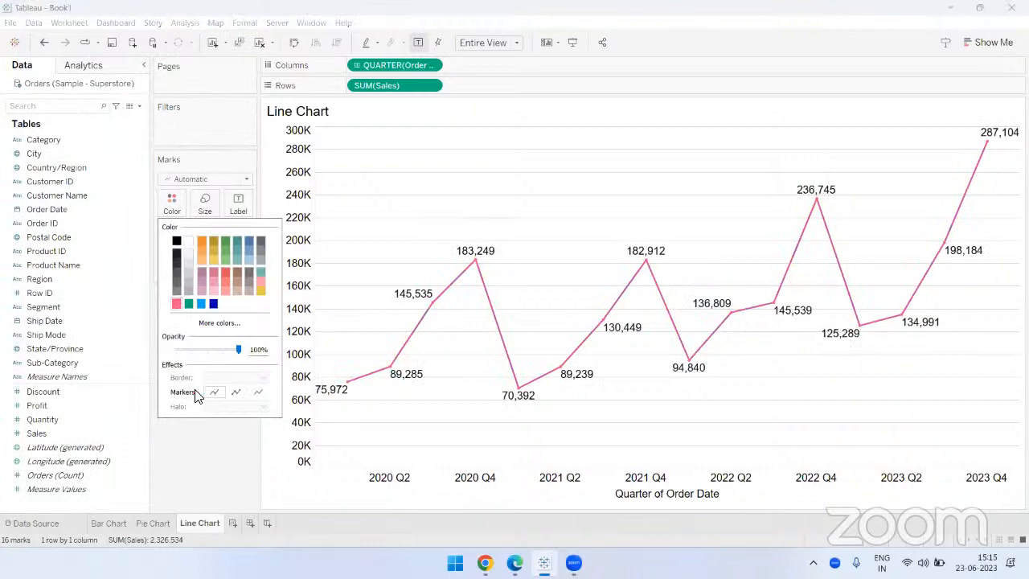
pyautogui.click(209, 431)
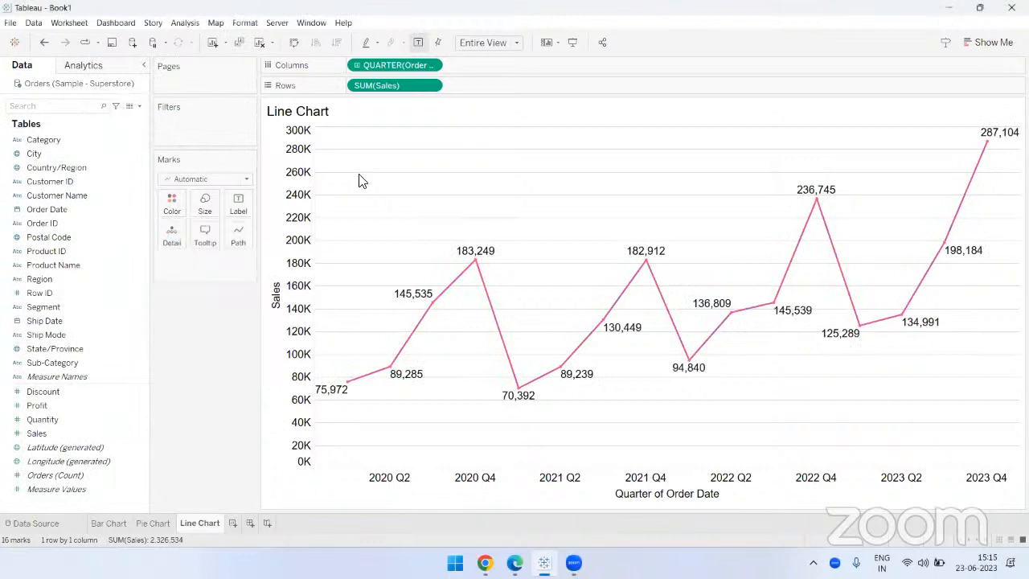
# Step: Format the Sales mark labels as a custom number in Thousands (K) with 0 decimal places
pyautogui.rightClick(397, 89)
pyautogui.click(428, 145)
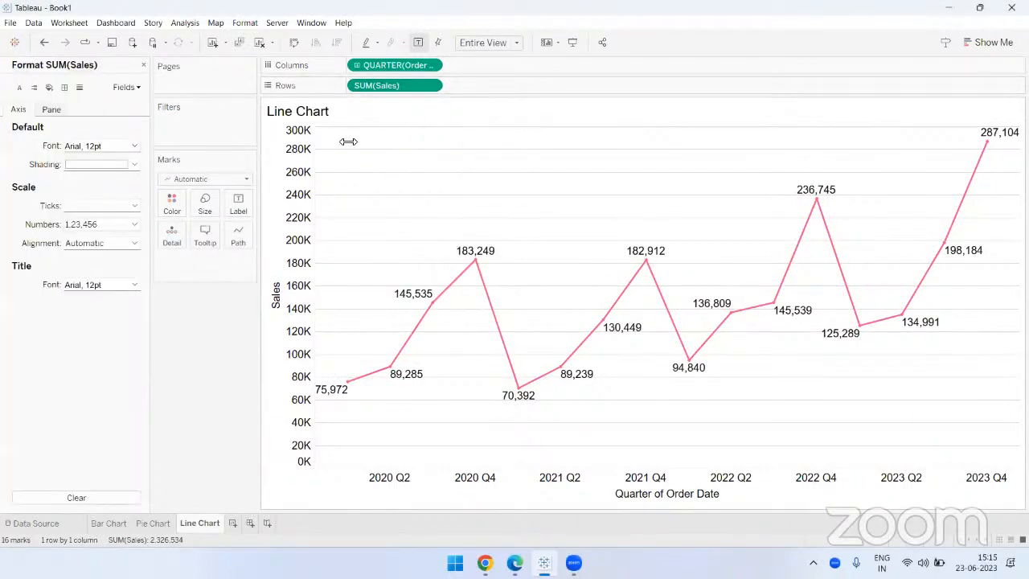
pyautogui.click(52, 109)
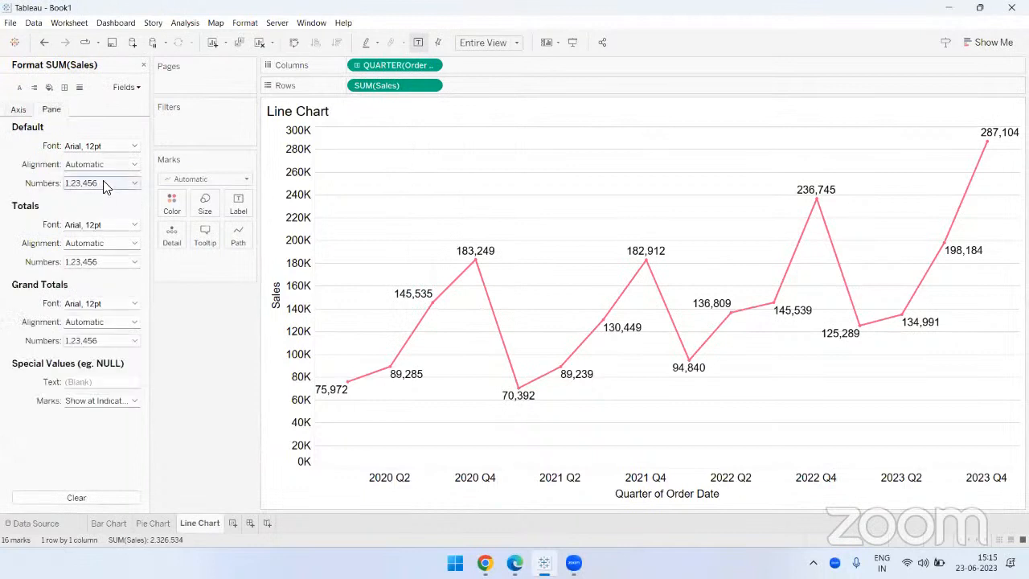
pyautogui.click(100, 183)
pyautogui.click(109, 219)
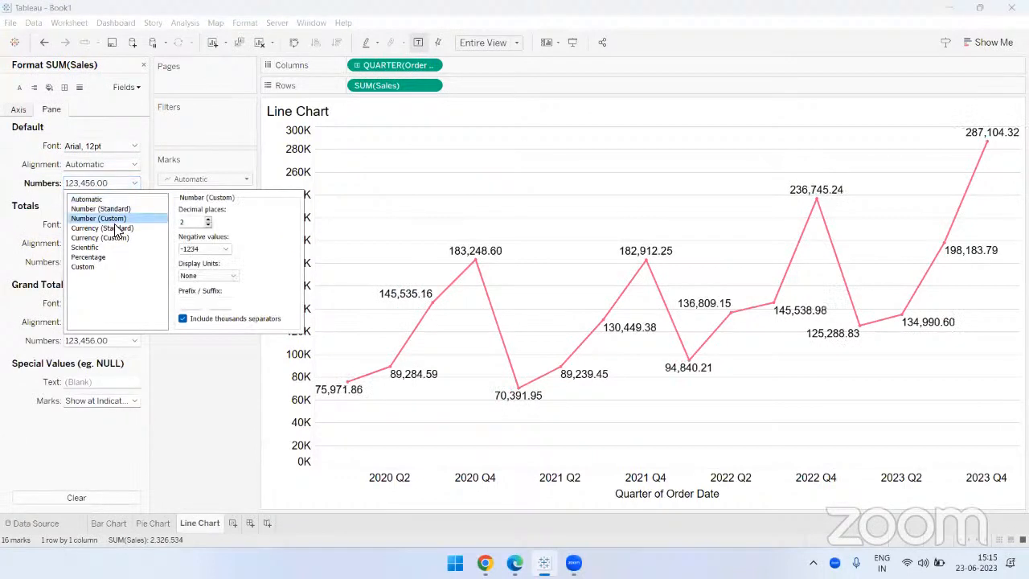
pyautogui.click(207, 276)
pyautogui.click(198, 285)
pyautogui.click(208, 225)
pyautogui.click(208, 225)
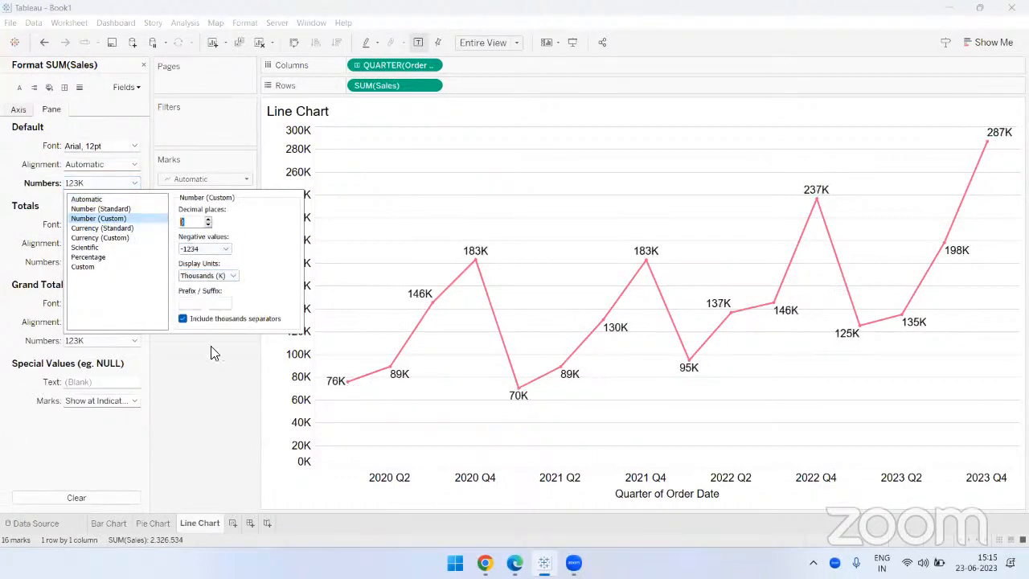
pyautogui.click(213, 393)
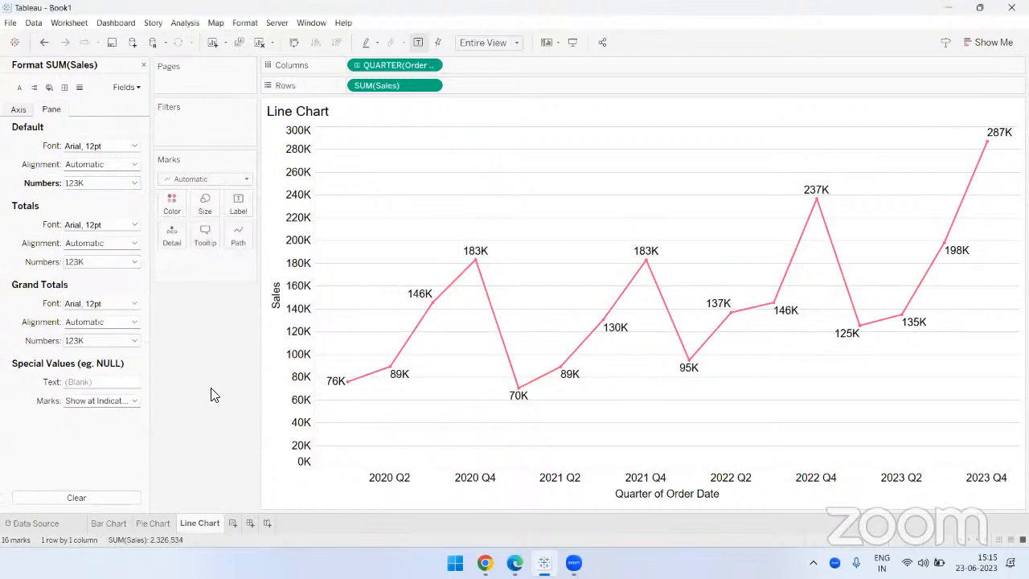
pyautogui.click(144, 65)
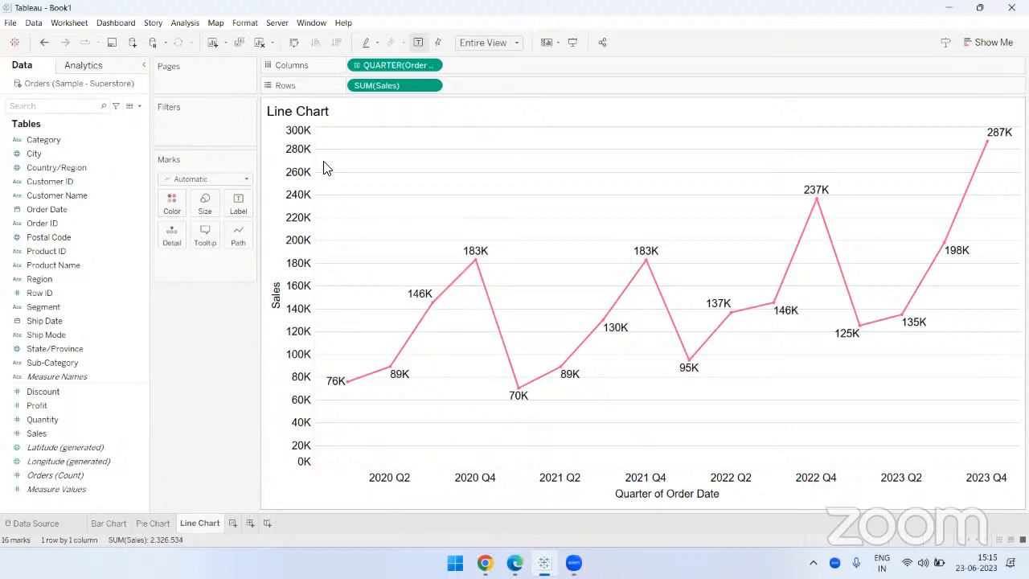
# Step: Set the Sales axis major tick marks to Fixed with origin 0 and a tick interval of 1,00,000
pyautogui.rightClick(288, 212)
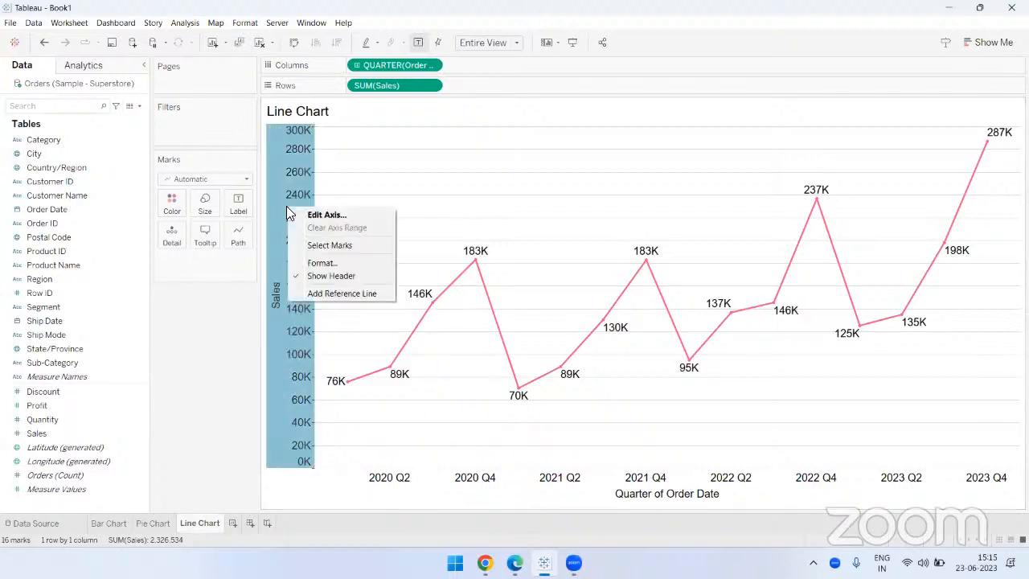
pyautogui.click(327, 215)
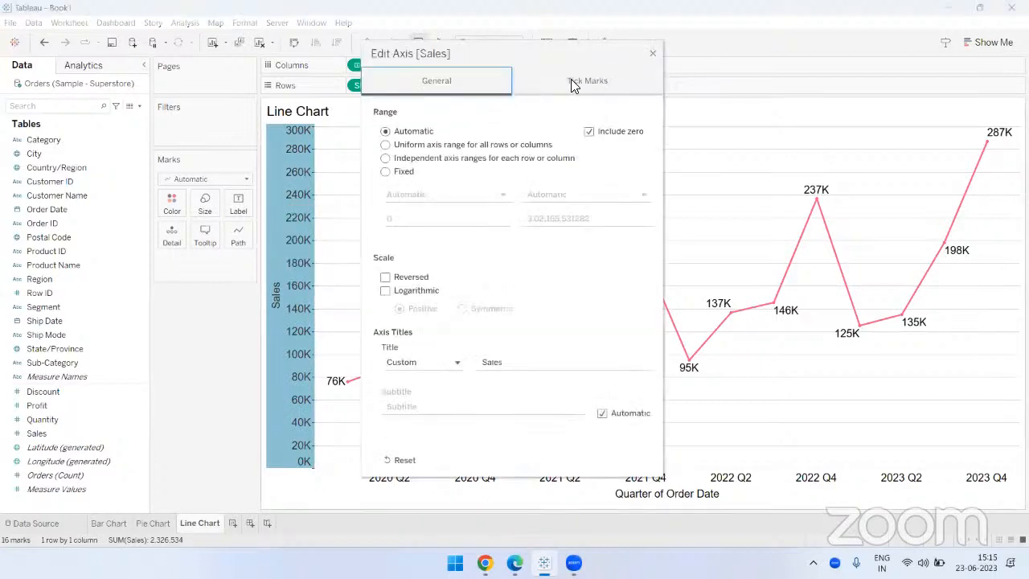
pyautogui.click(573, 82)
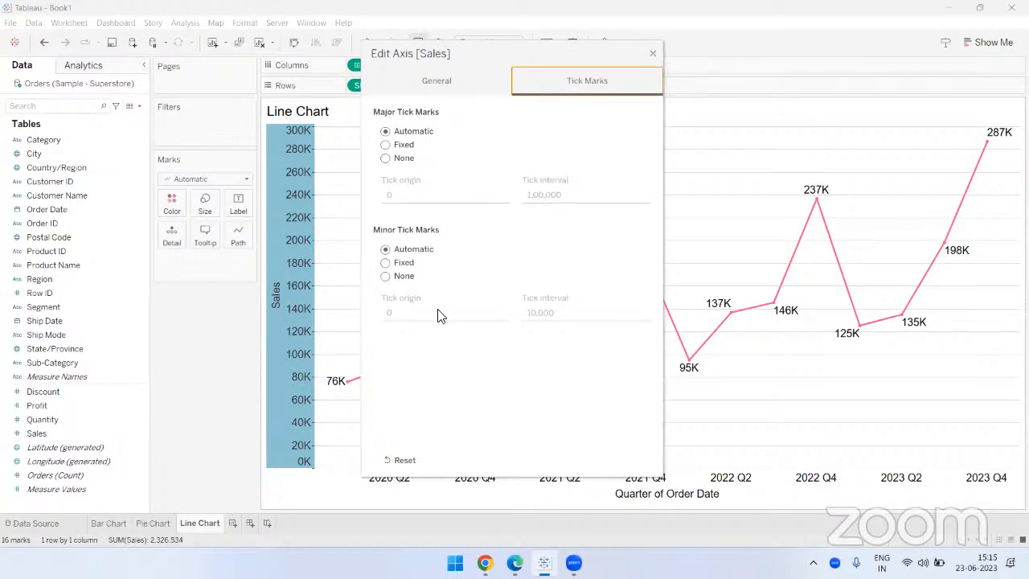
pyautogui.click(388, 160)
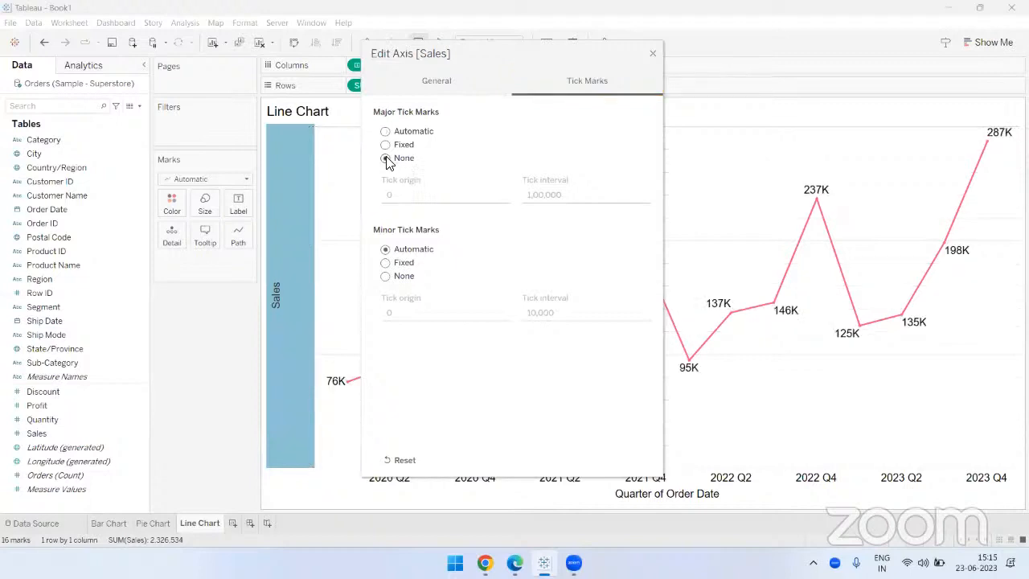
pyautogui.click(387, 145)
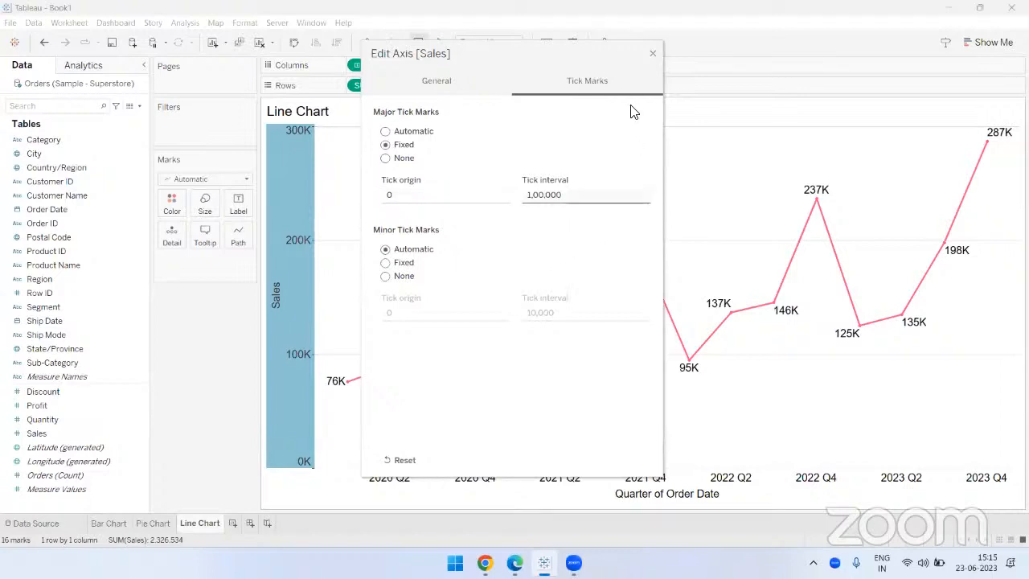
pyautogui.click(651, 53)
pyautogui.click(520, 203)
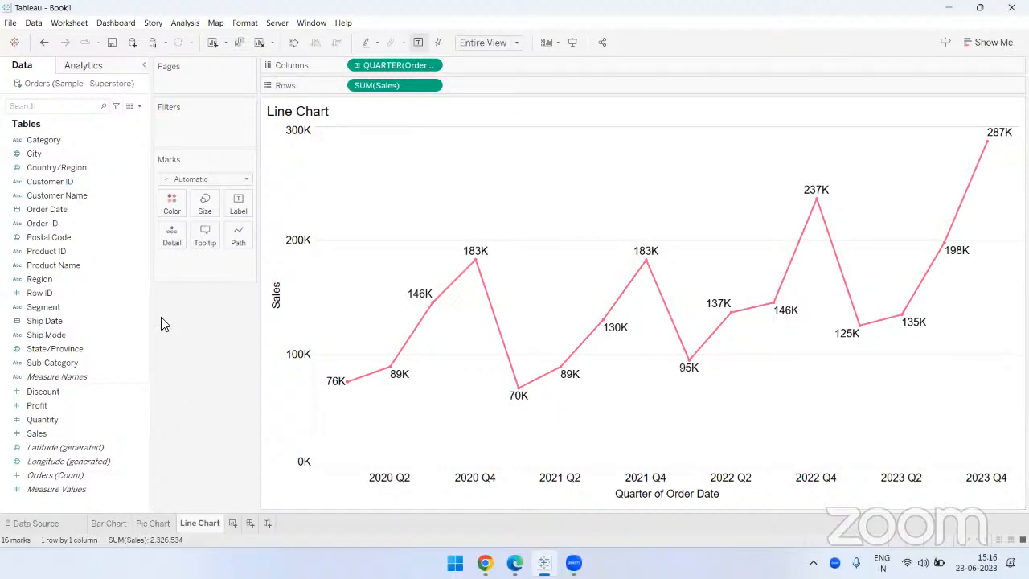
# Step: Hide the Sales axis header and set the row grid lines and axis rulers to None
pyautogui.rightClick(293, 172)
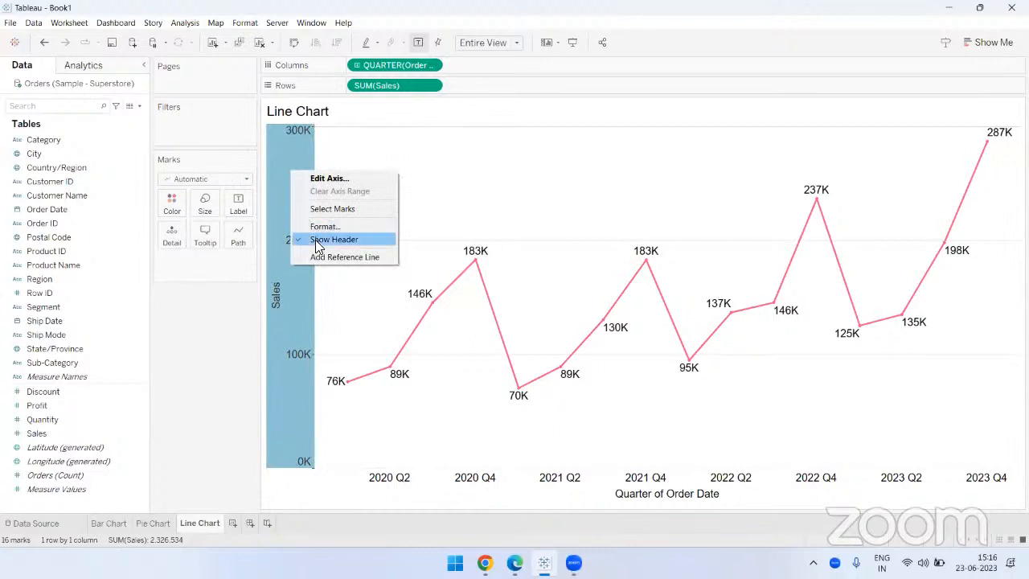
pyautogui.click(316, 239)
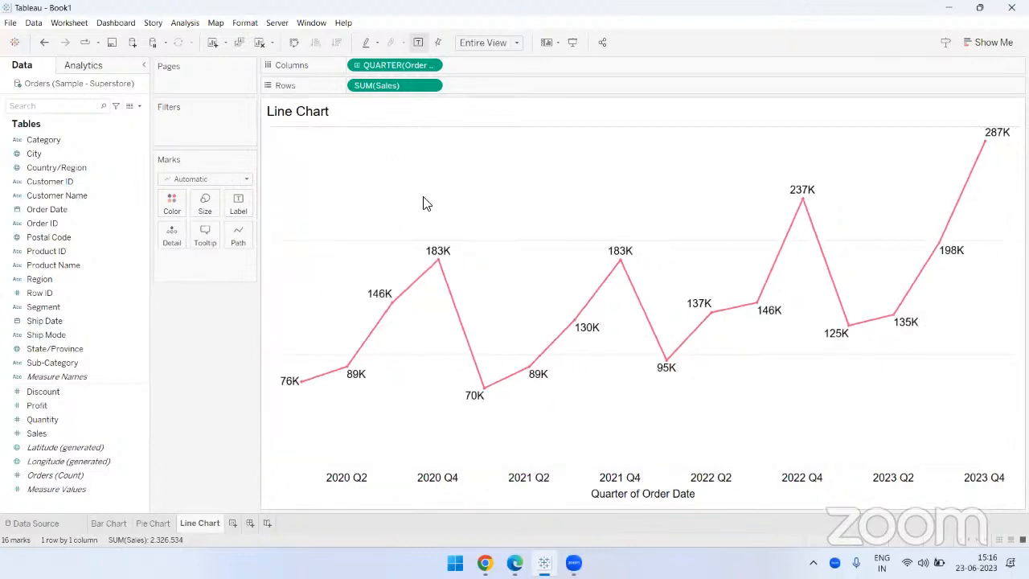
pyautogui.rightClick(426, 202)
pyautogui.click(443, 262)
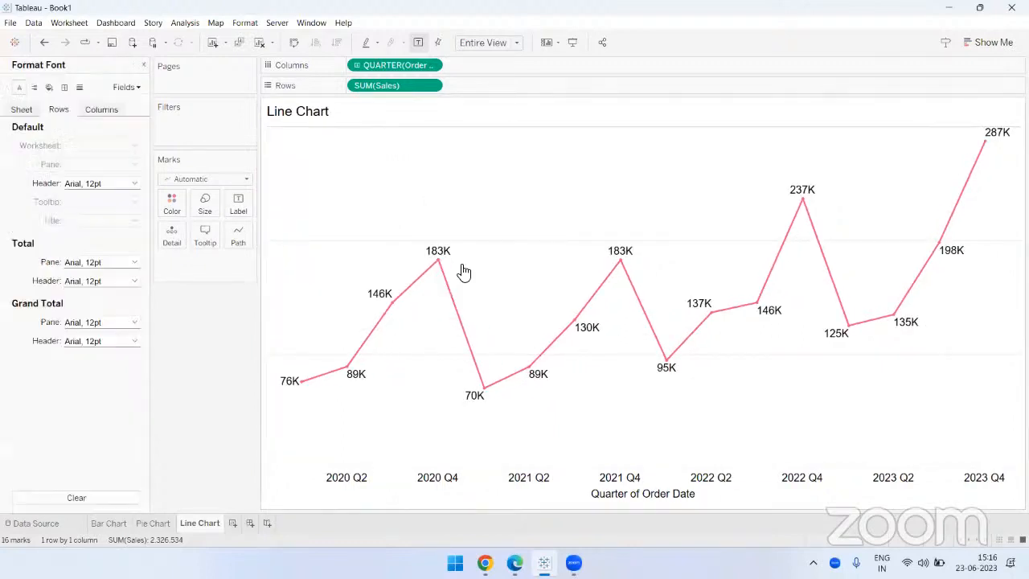
pyautogui.click(79, 86)
pyautogui.click(99, 147)
pyautogui.click(105, 161)
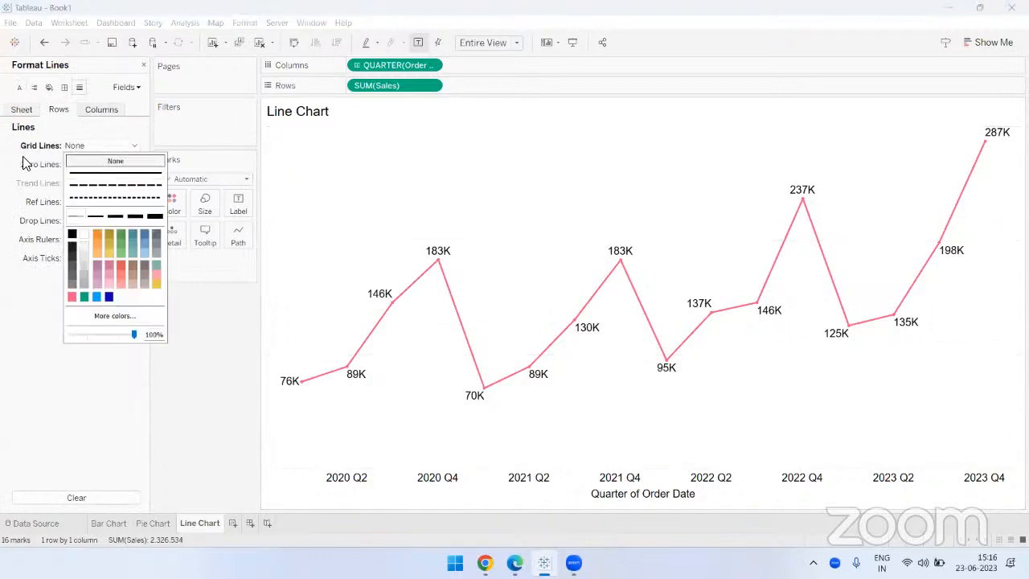
pyautogui.click(23, 164)
pyautogui.click(78, 239)
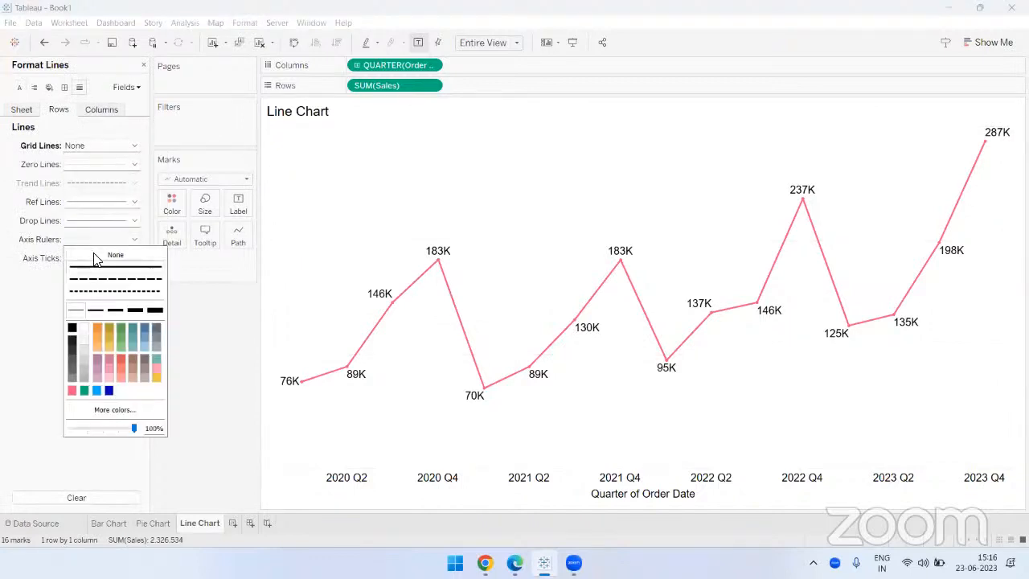
pyautogui.click(94, 257)
pyautogui.click(193, 321)
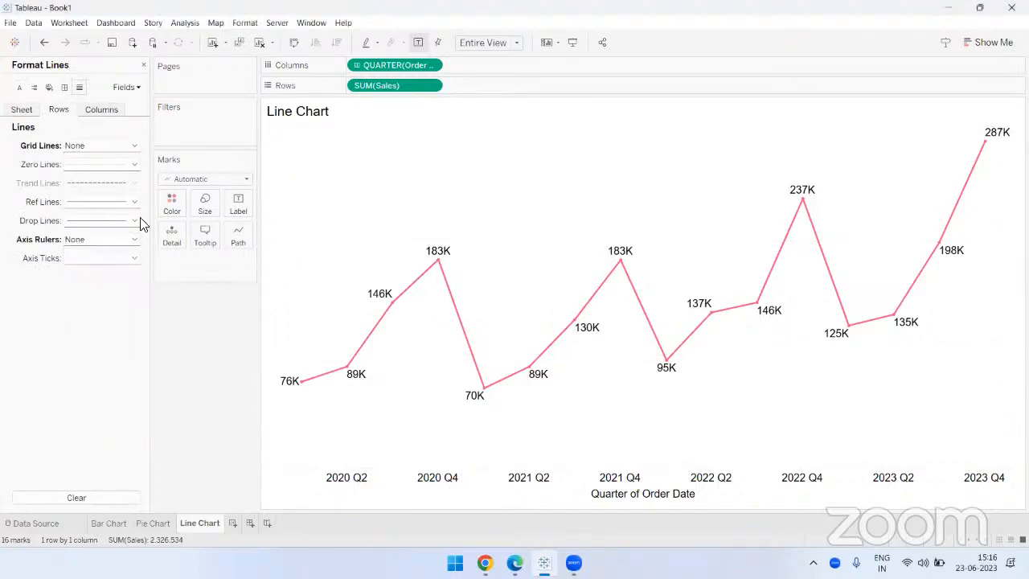
pyautogui.click(143, 66)
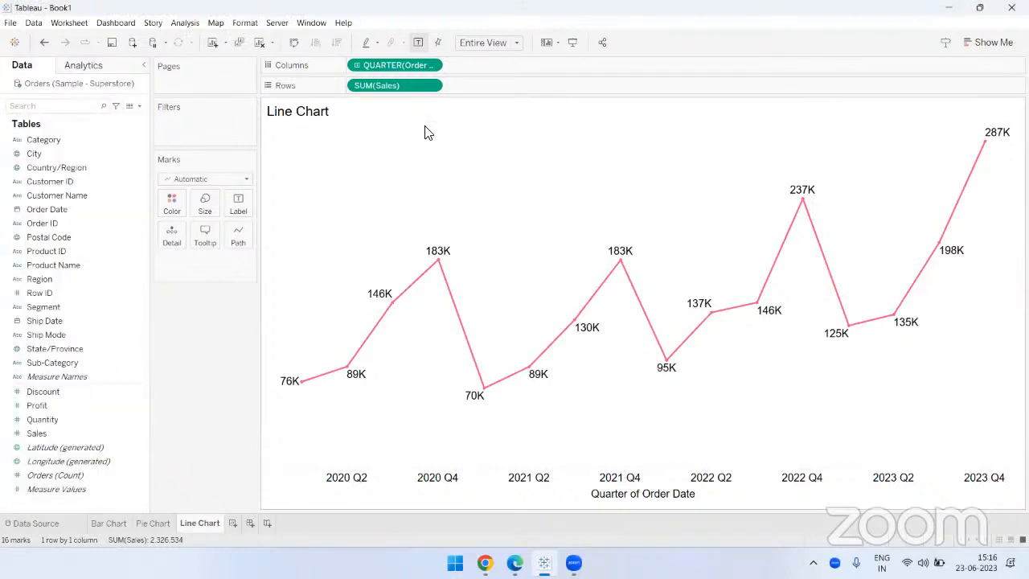
# Step: Set the line chart's mark label font to Match Mark Color
pyautogui.click(239, 210)
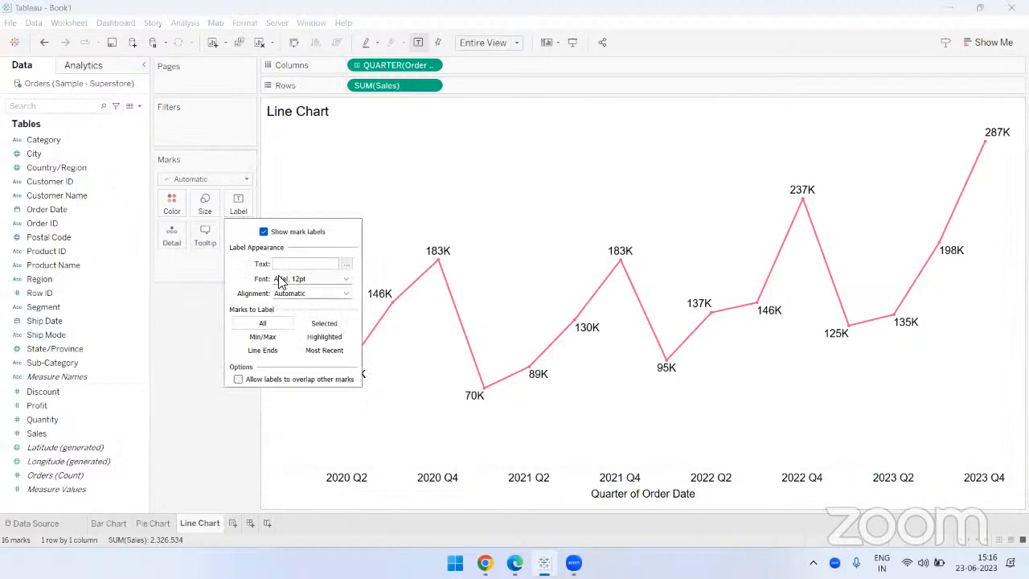
pyautogui.click(280, 279)
pyautogui.click(306, 347)
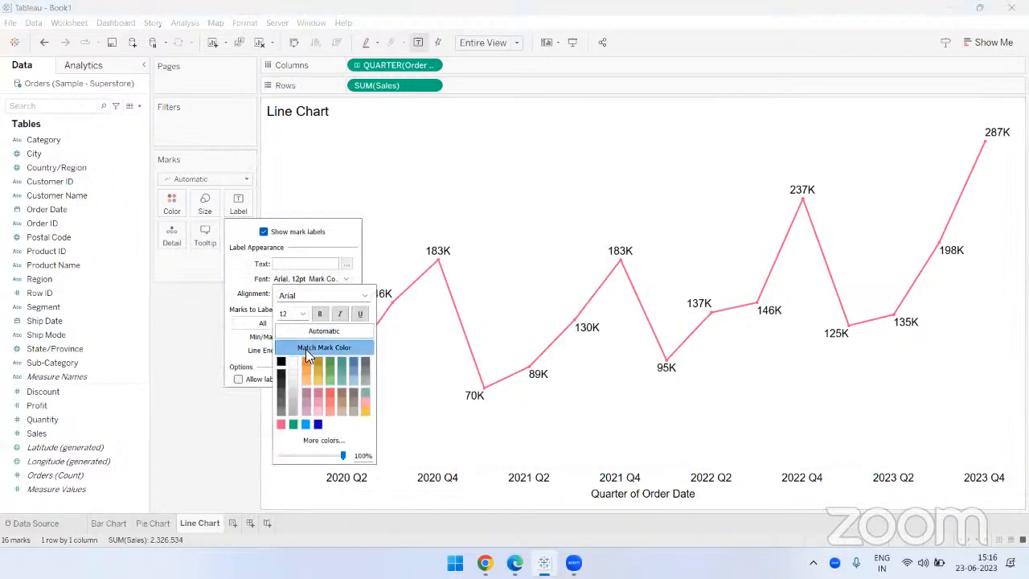
pyautogui.click(207, 343)
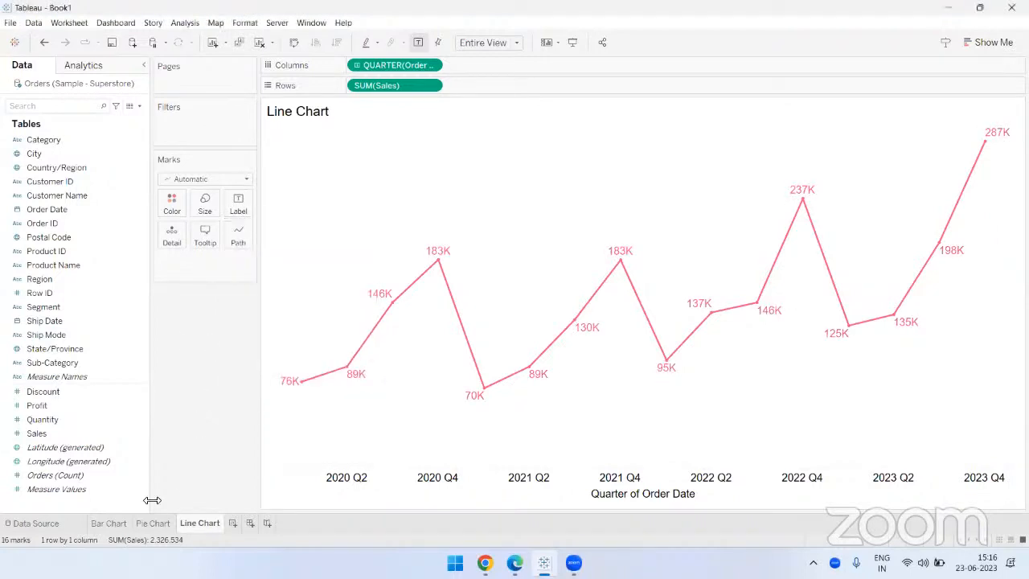
# Step: On the Bar Chart sheet, set the mark label font to Match Mark Color
pyautogui.click(119, 524)
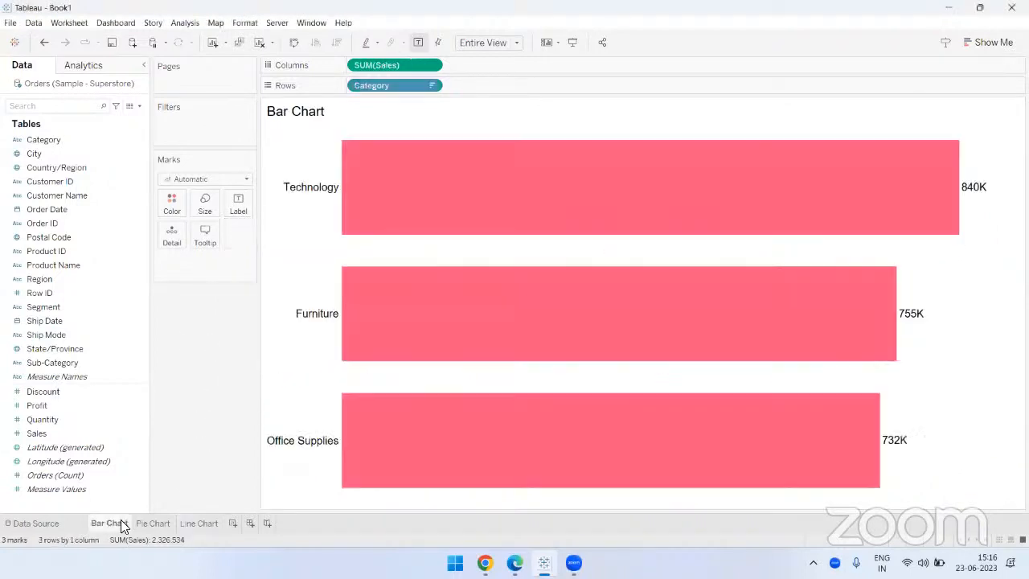
pyautogui.click(232, 214)
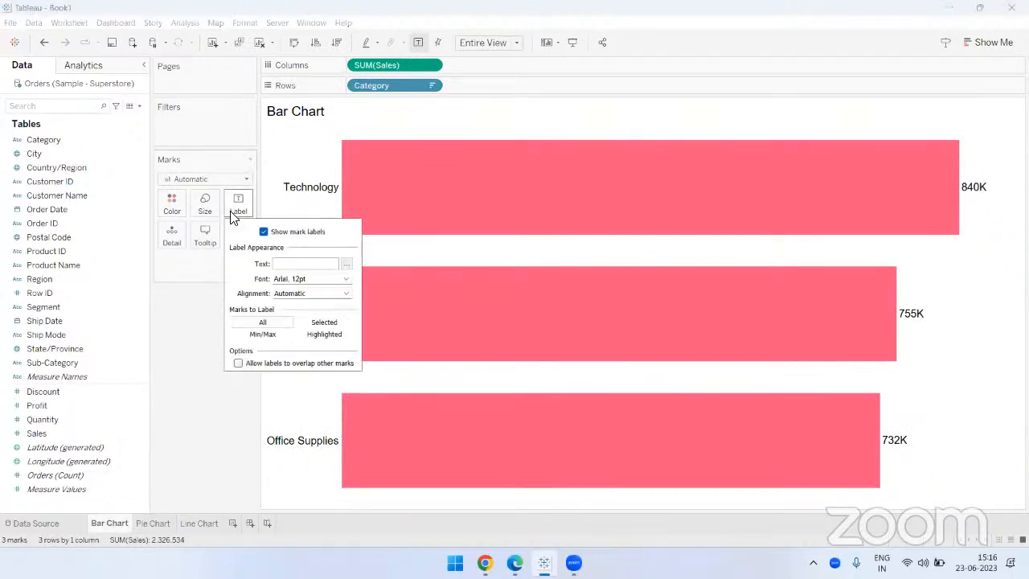
pyautogui.click(309, 279)
pyautogui.click(318, 350)
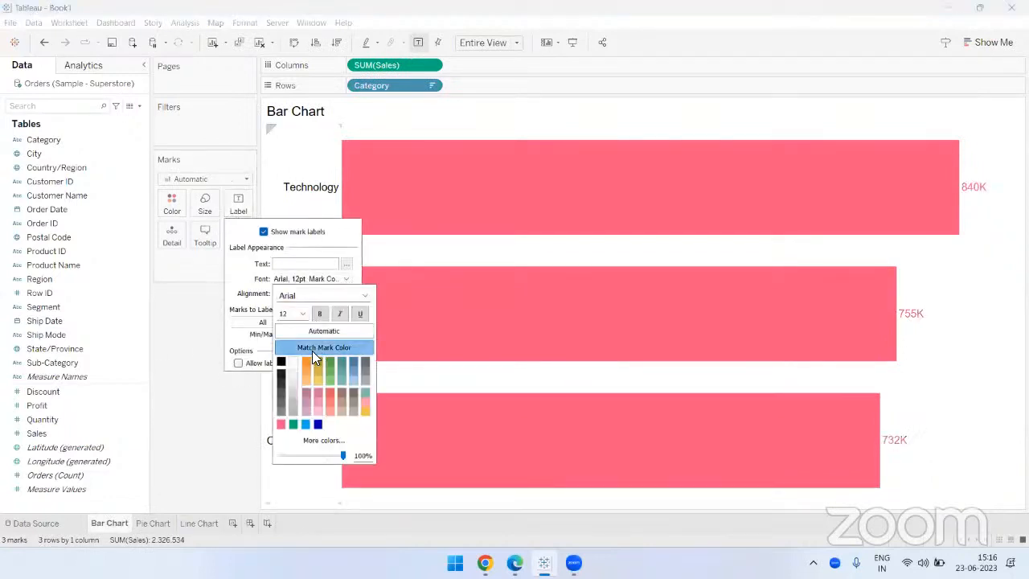
# Step: On the Pie Chart sheet, set the mark label font to Match Mark Color
pyautogui.click(185, 354)
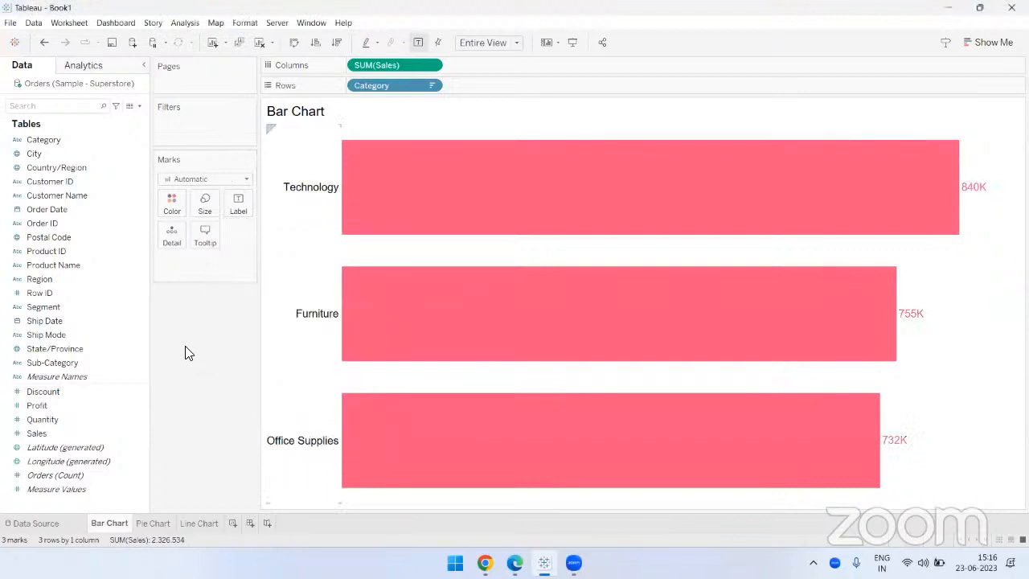
pyautogui.click(149, 523)
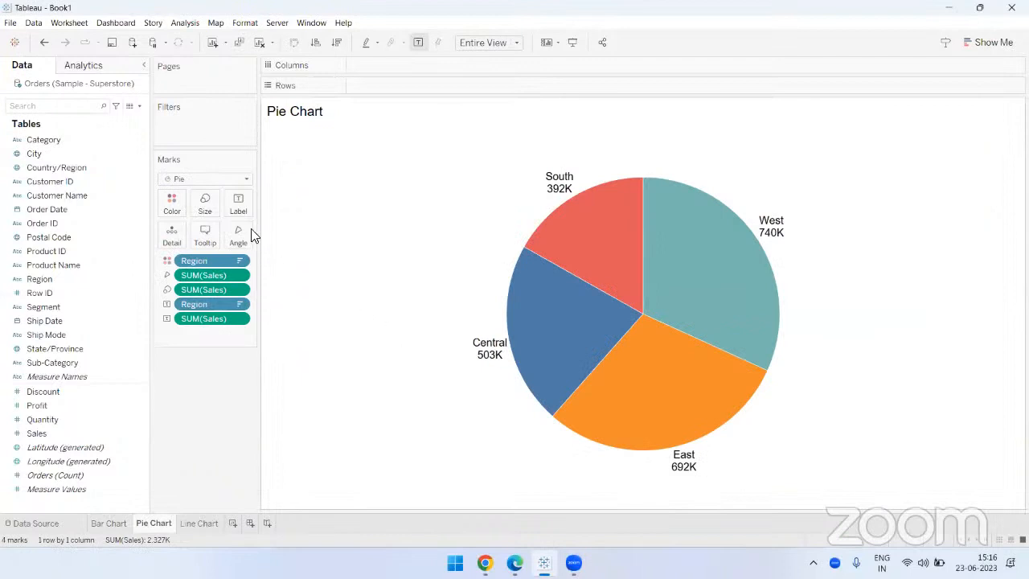
pyautogui.click(240, 205)
pyautogui.click(286, 280)
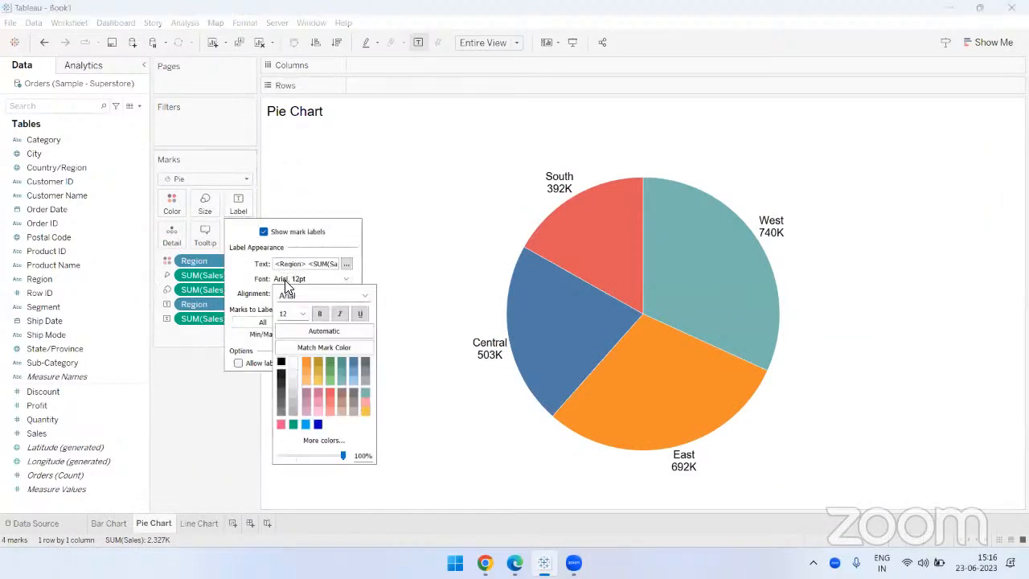
pyautogui.click(314, 346)
pyautogui.click(438, 182)
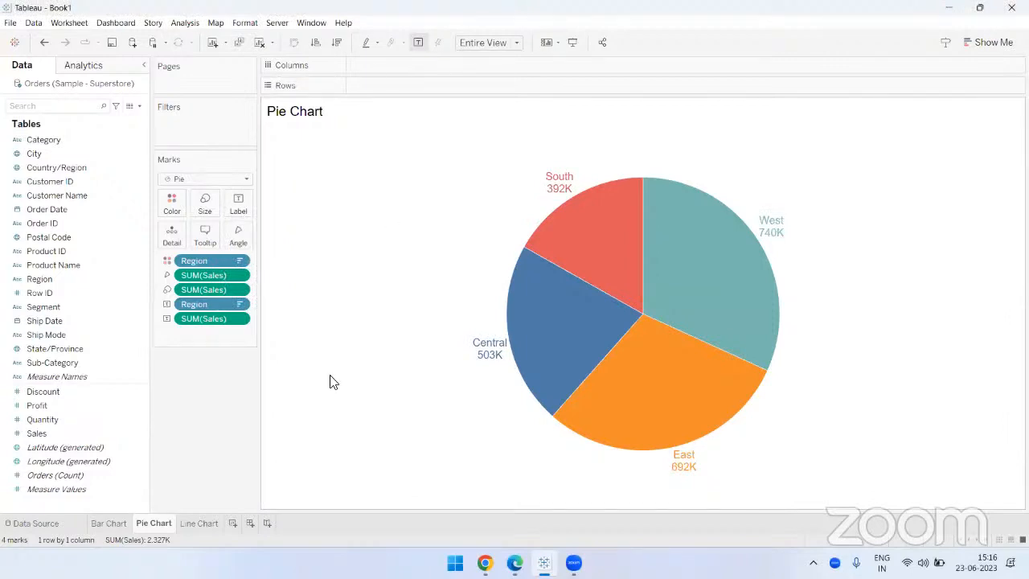
# Step: Add a new worksheet after the Line Chart sheet and name it Vertical Bar Chart
pyautogui.click(195, 522)
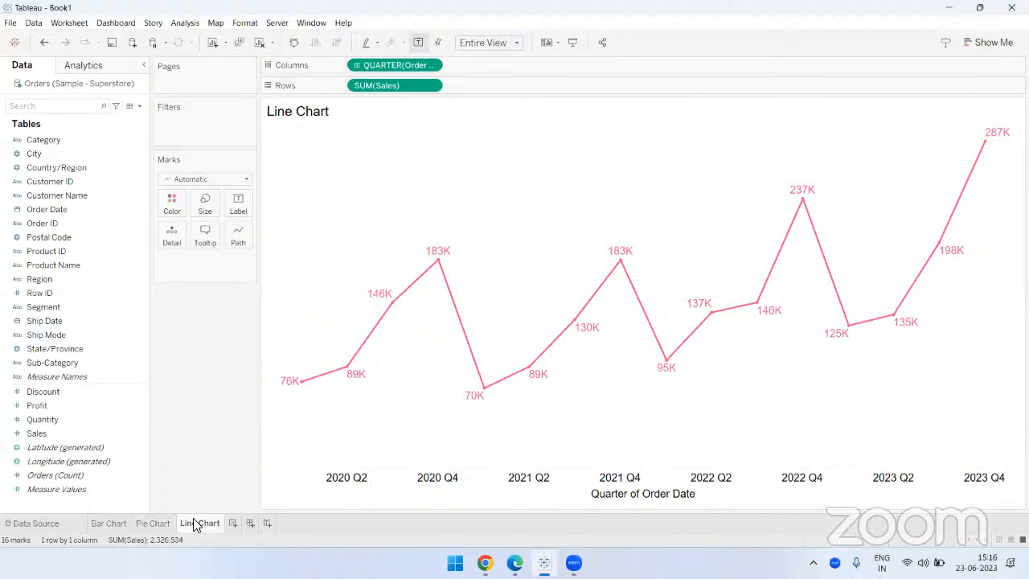
pyautogui.click(233, 522)
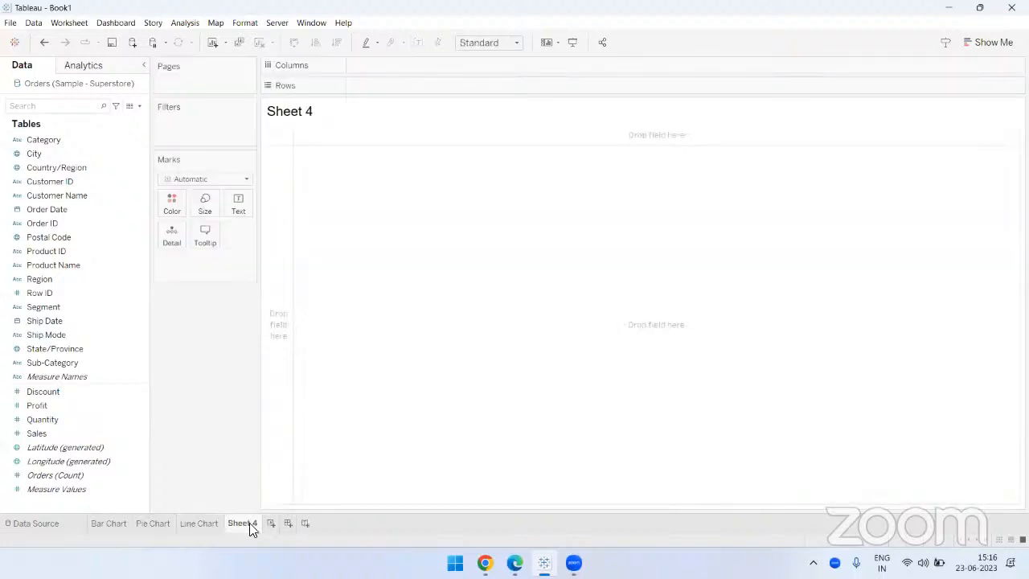
pyautogui.doubleClick(252, 523)
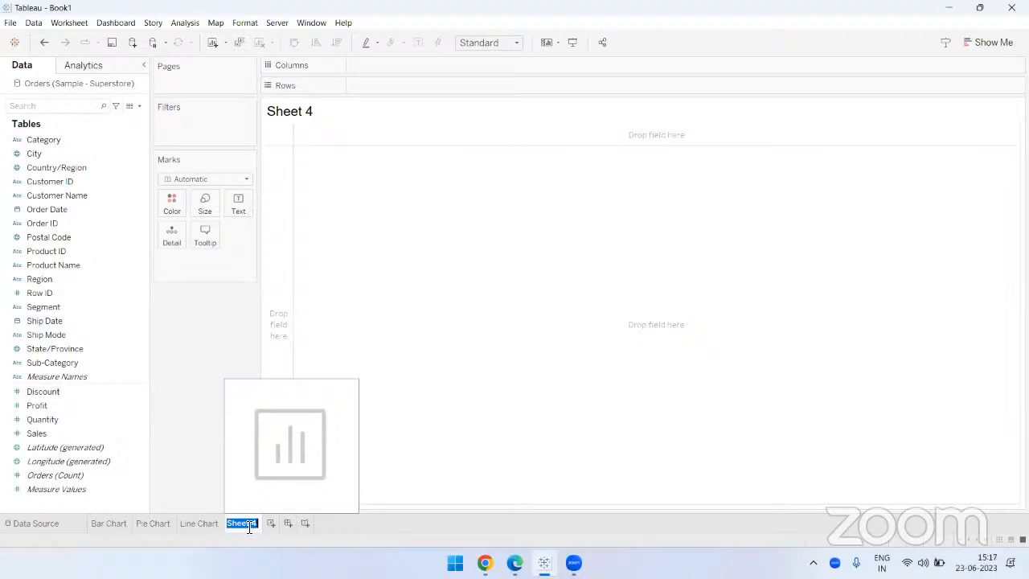
pyautogui.write('Vertical')
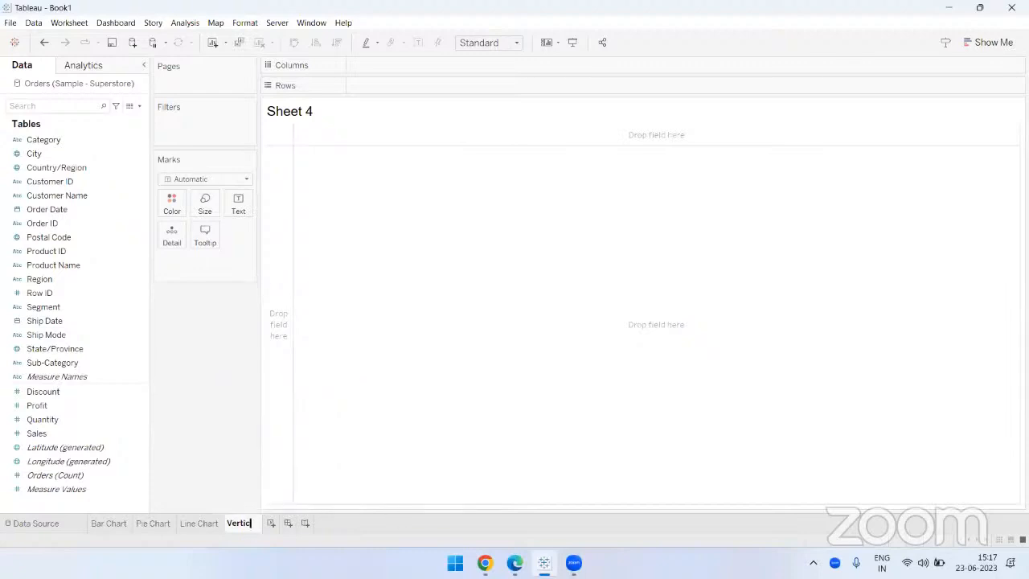
pyautogui.write(' Bar Chart')
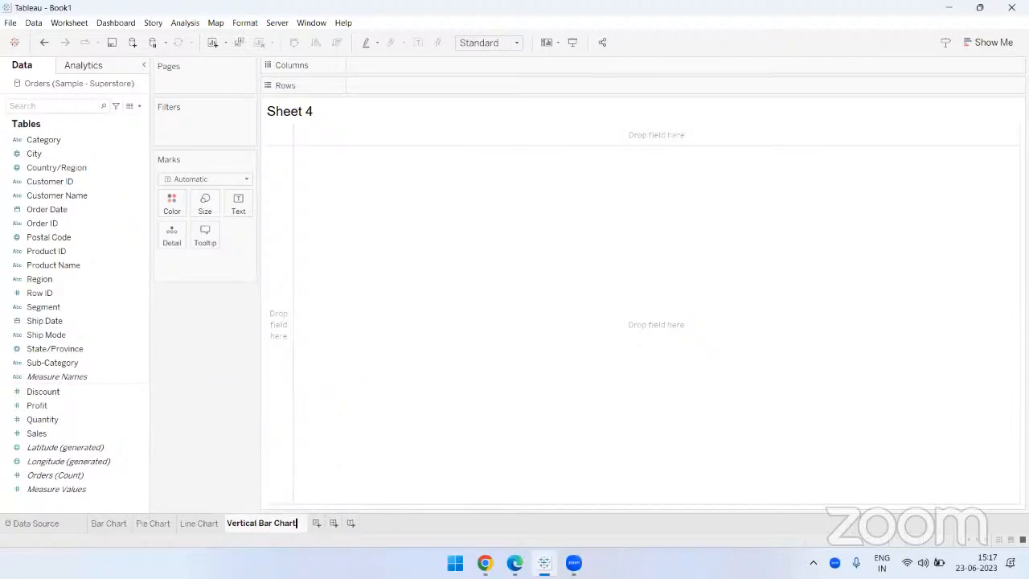
pyautogui.press('Return')
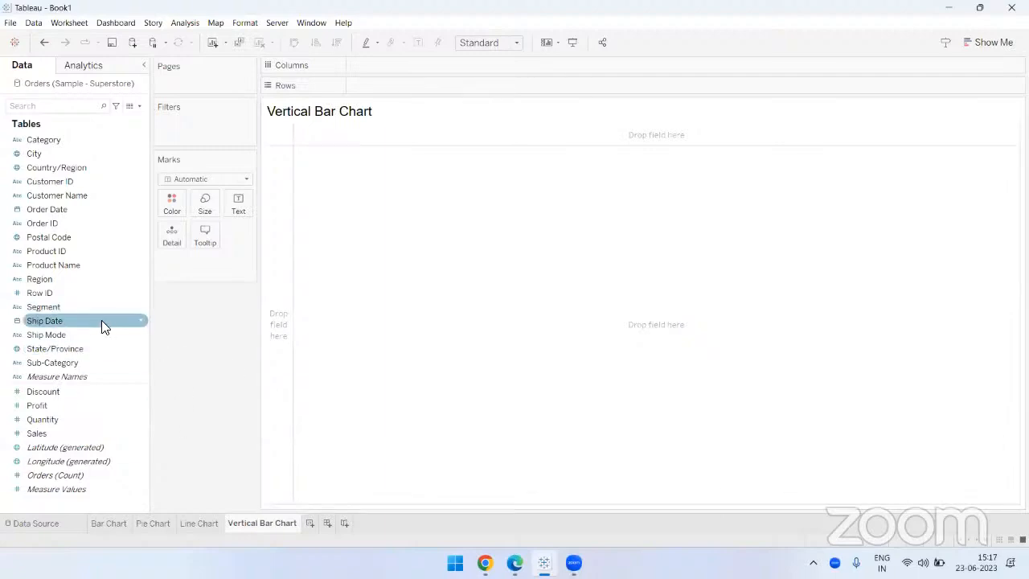
# Step: Plot Sales on Rows by Segment on Columns as vertical bars, fitted to Entire View with mark labels shown
pyautogui.moveTo(78, 307); pyautogui.dragTo(400, 71)
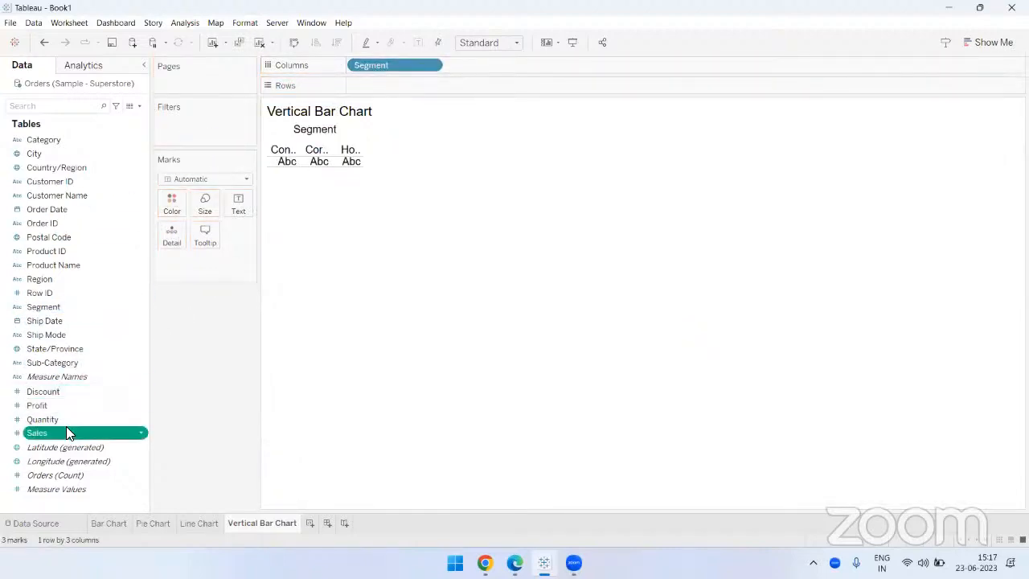
pyautogui.moveTo(65, 432); pyautogui.dragTo(387, 83)
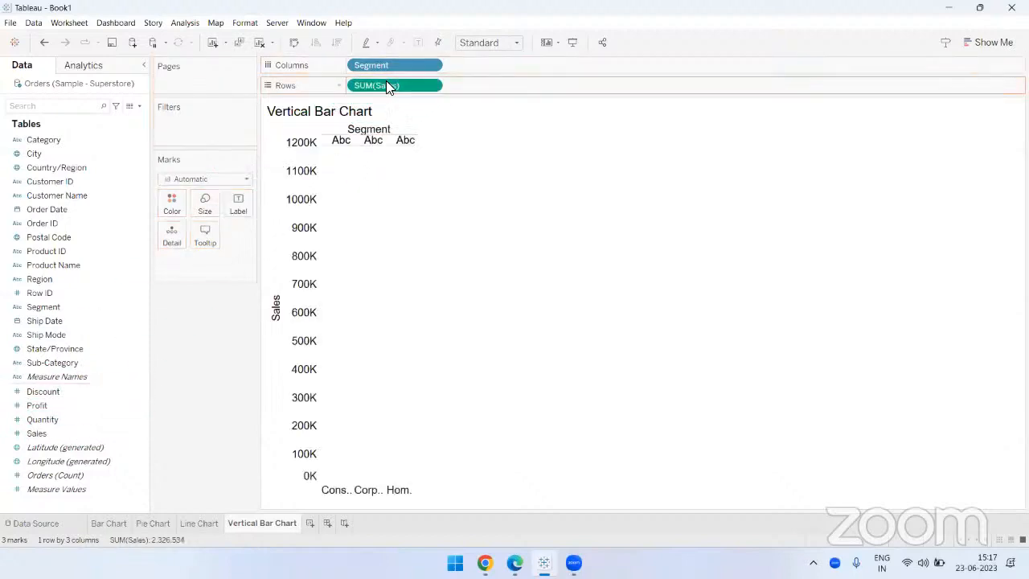
pyautogui.click(487, 40)
pyautogui.click(491, 80)
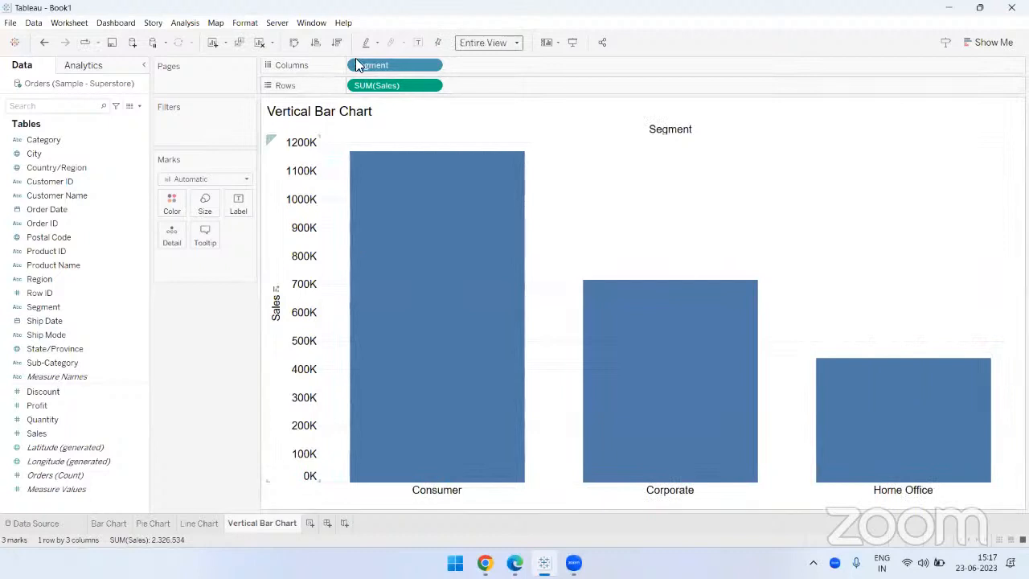
pyautogui.click(417, 42)
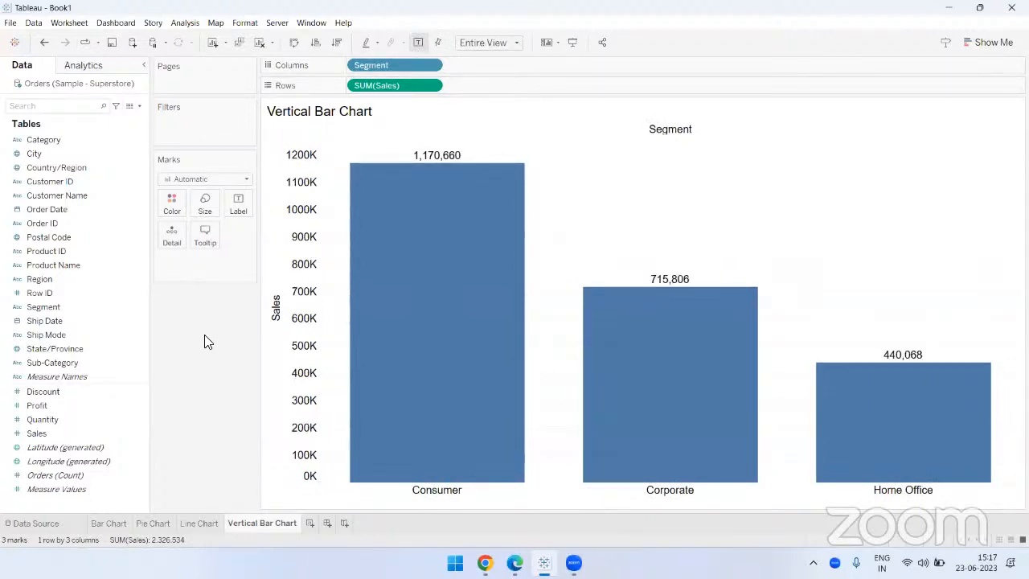
# Step: Copy the formatting of the Bar Chart sheet and paste it onto the Vertical Bar Chart sheet
pyautogui.click(122, 532)
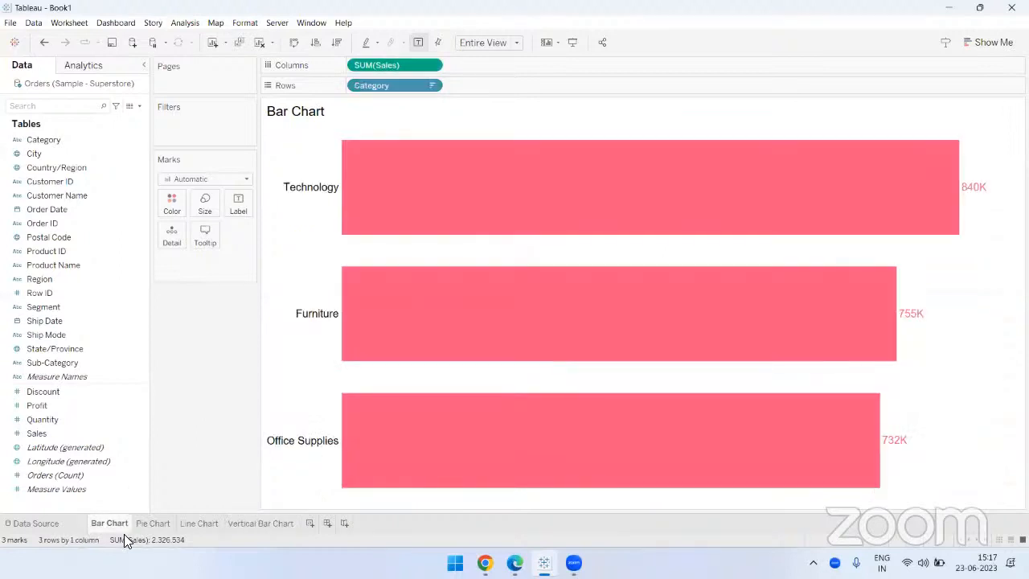
pyautogui.click(262, 524)
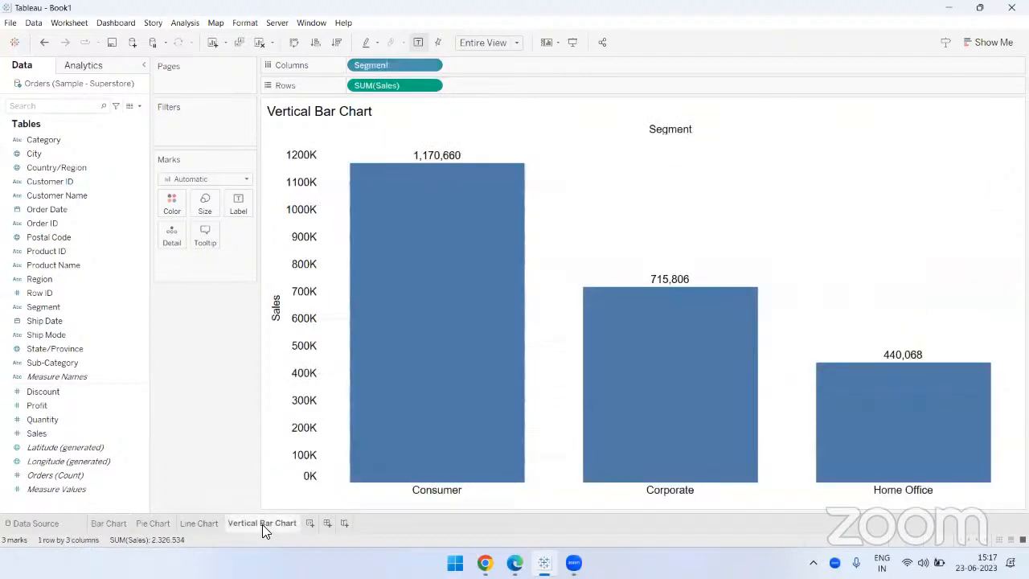
pyautogui.click(108, 523)
pyautogui.rightClick(119, 523)
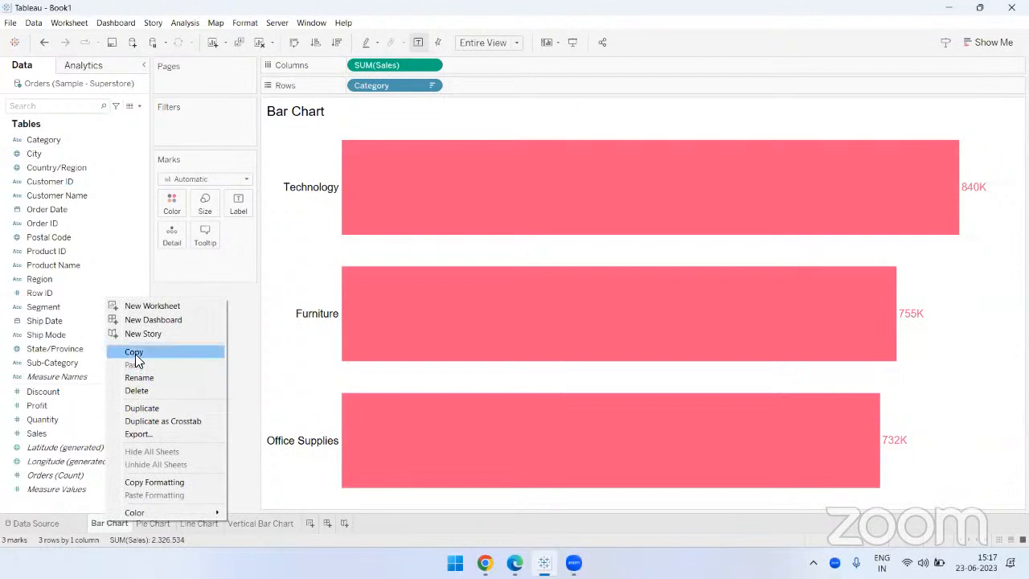
pyautogui.click(161, 483)
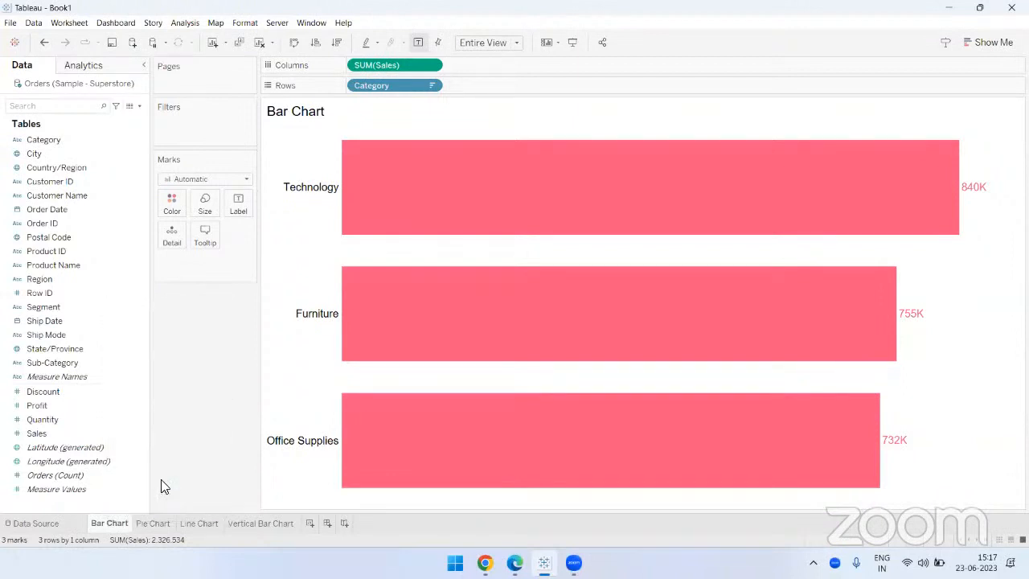
pyautogui.click(248, 523)
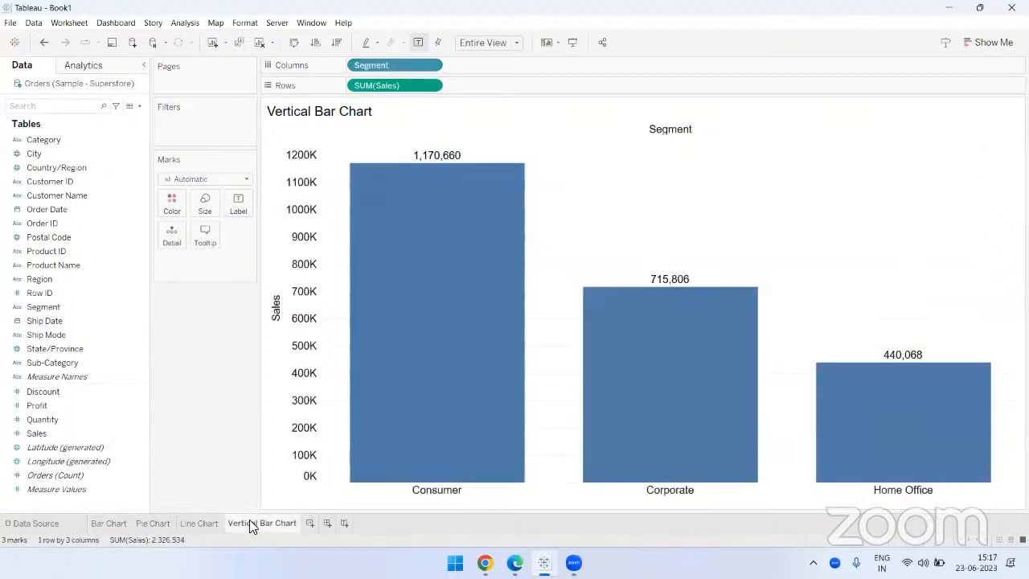
pyautogui.rightClick(250, 522)
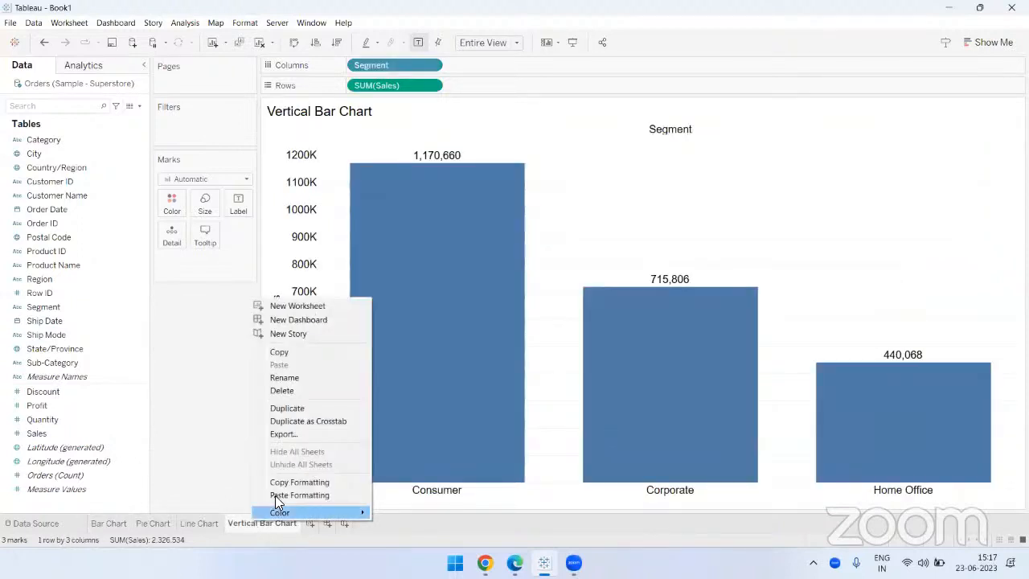
pyautogui.click(276, 495)
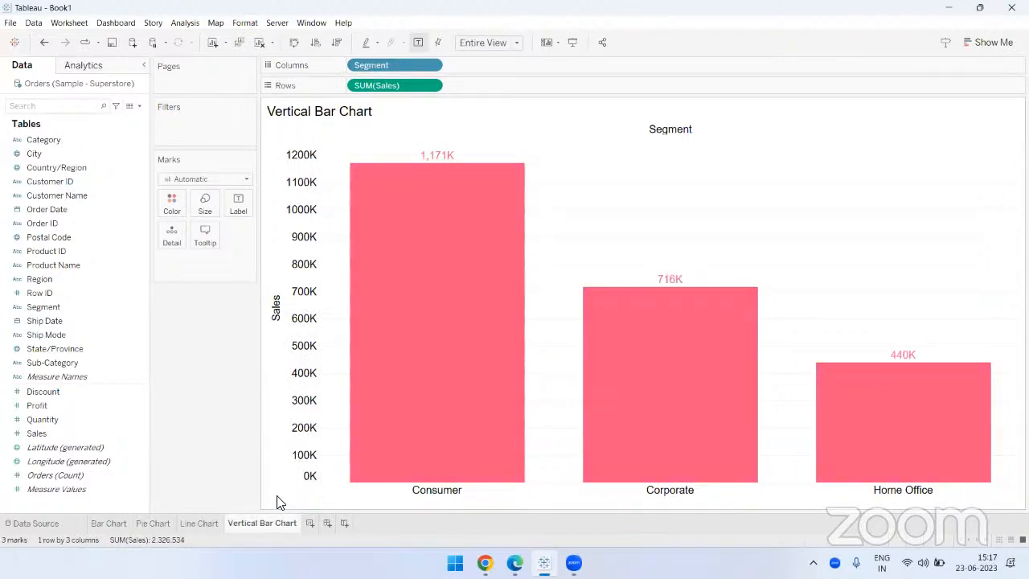
# Step: Hide the Sales axis header and the Segment field label for columns on the vertical bar chart
pyautogui.rightClick(304, 235)
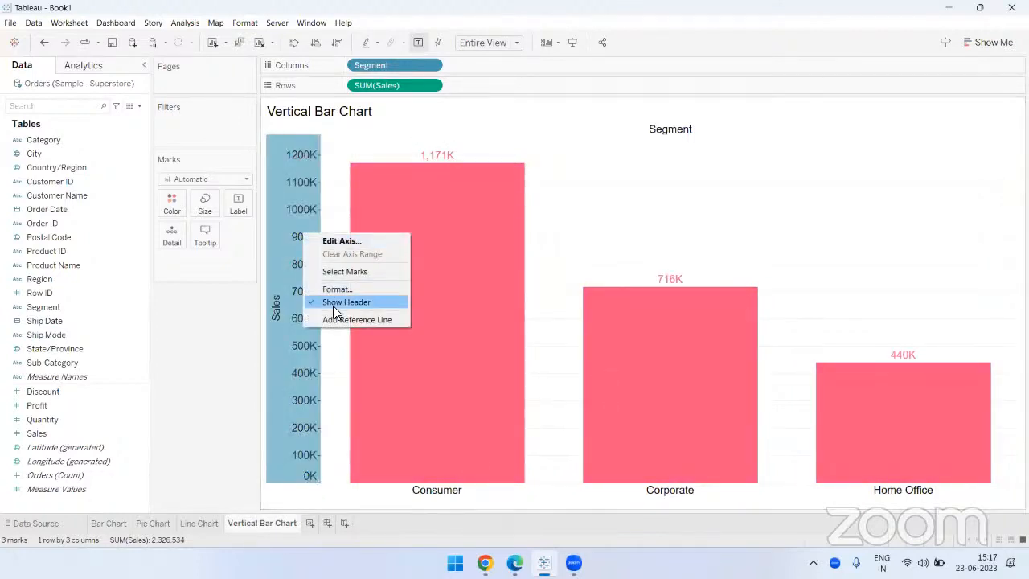
pyautogui.click(332, 305)
pyautogui.rightClick(629, 135)
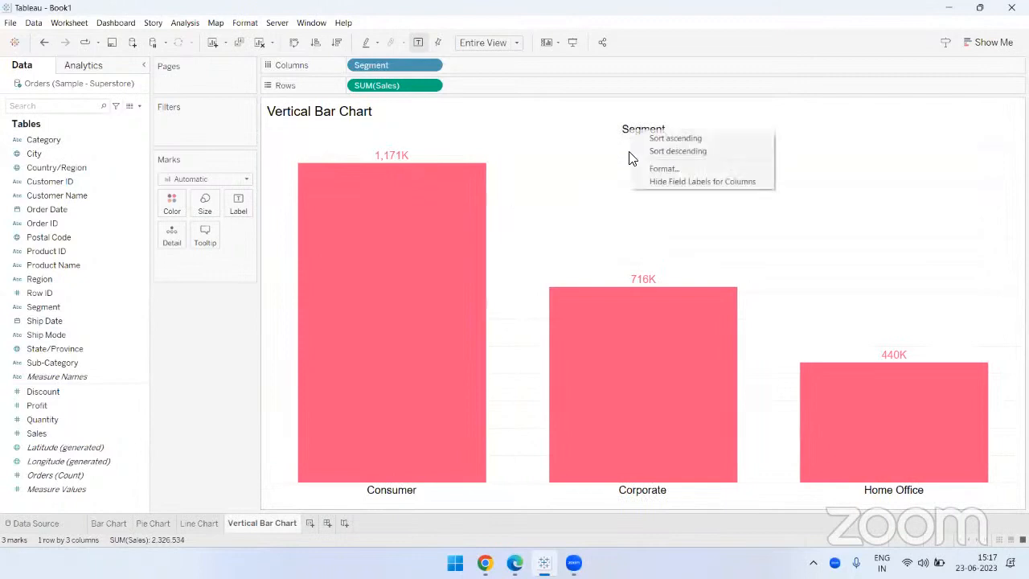
pyautogui.click(649, 182)
# Step: Set the vertical bar chart's row grid lines and axis rulers to None
pyautogui.rightClick(587, 184)
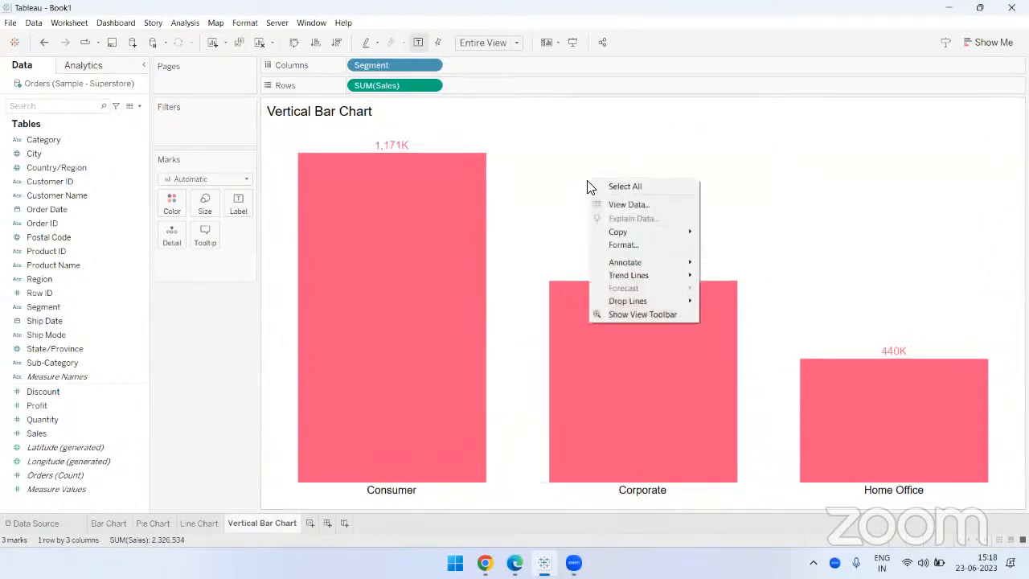
pyautogui.click(609, 245)
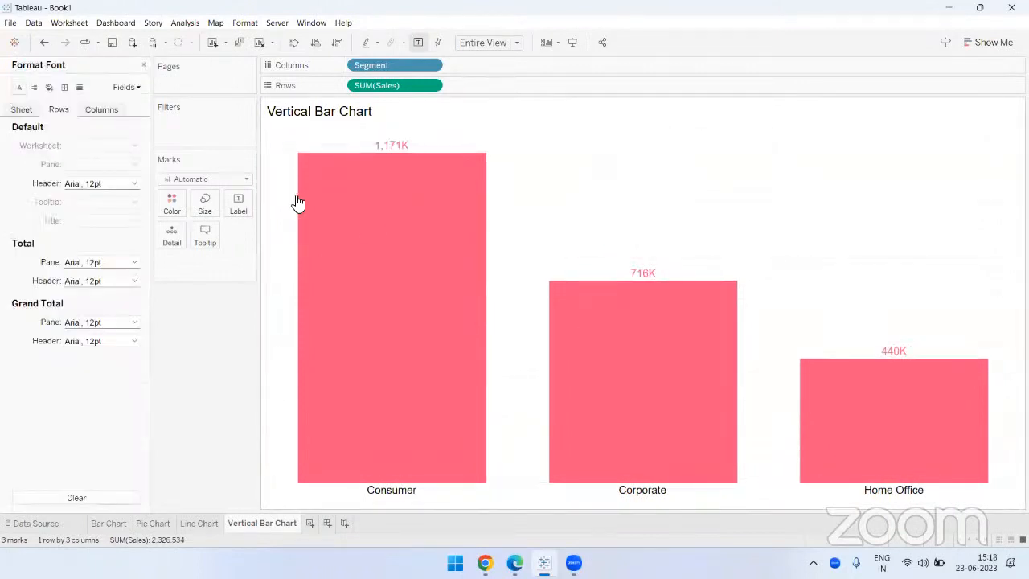
pyautogui.click(79, 87)
pyautogui.click(98, 146)
pyautogui.click(114, 161)
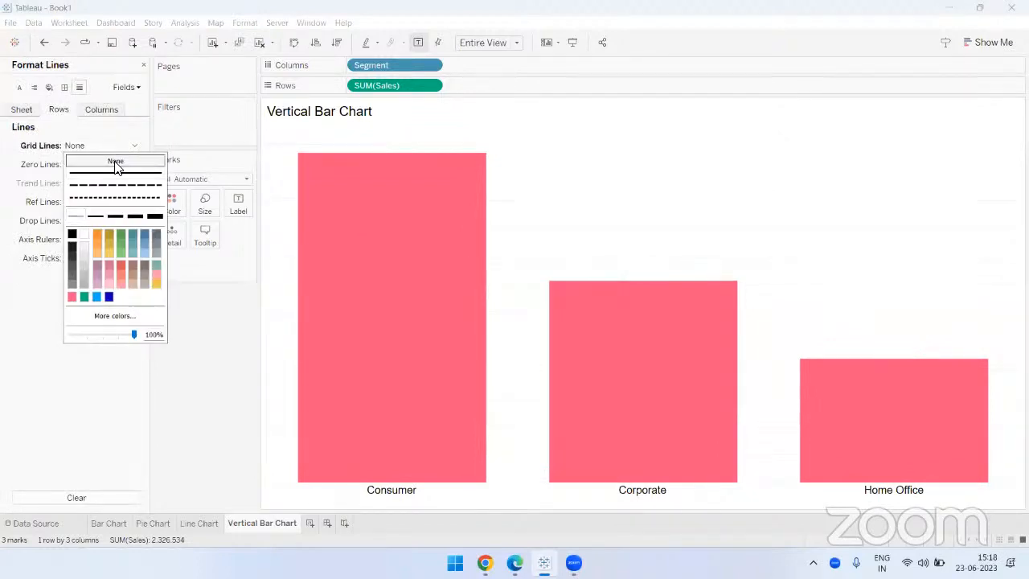
pyautogui.click(78, 240)
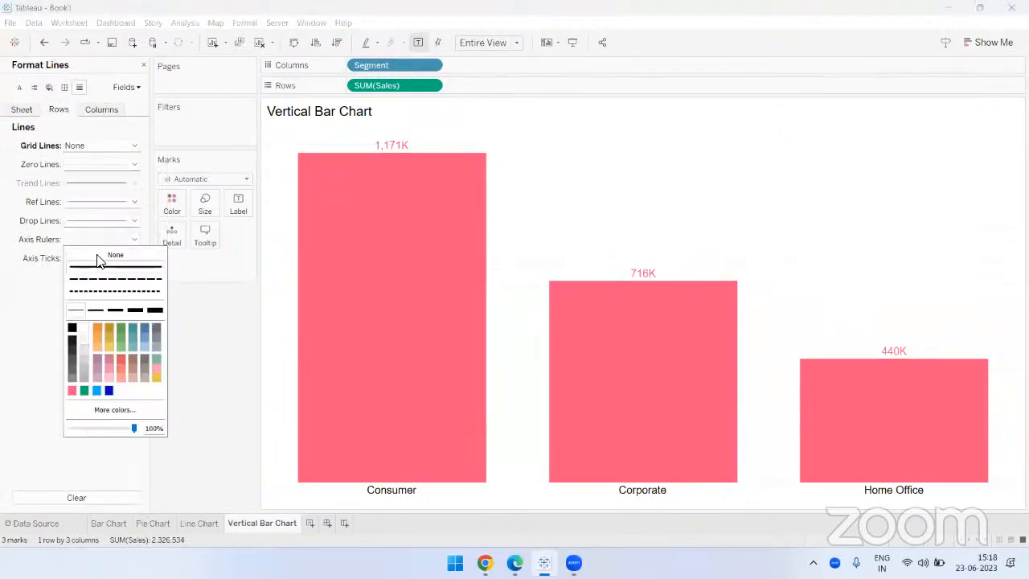
pyautogui.click(115, 254)
pyautogui.click(145, 64)
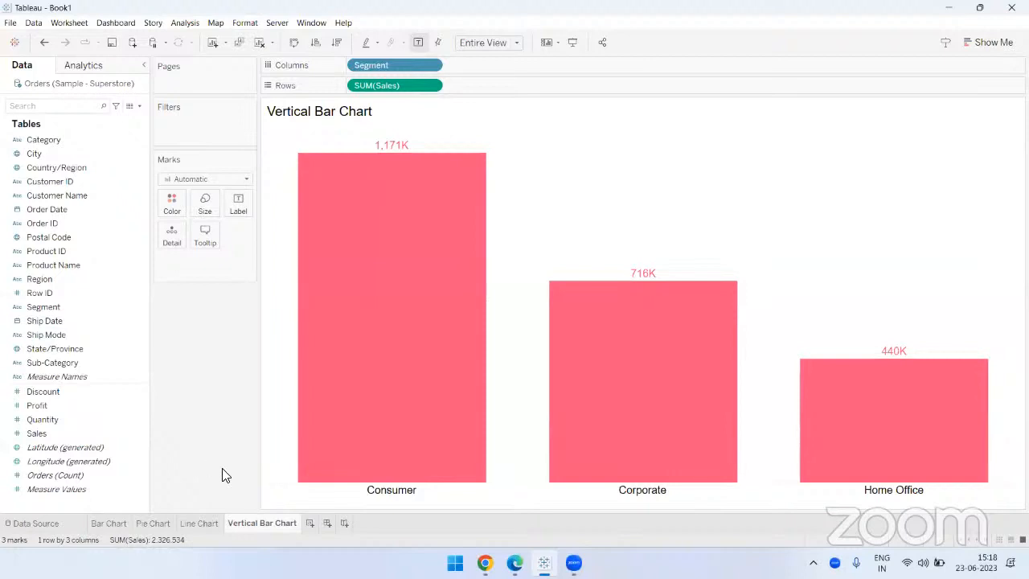
# Step: Add a new worksheet named K1 and display the sum of Sales on it as text
pyautogui.click(310, 520)
pyautogui.doubleClick(315, 523)
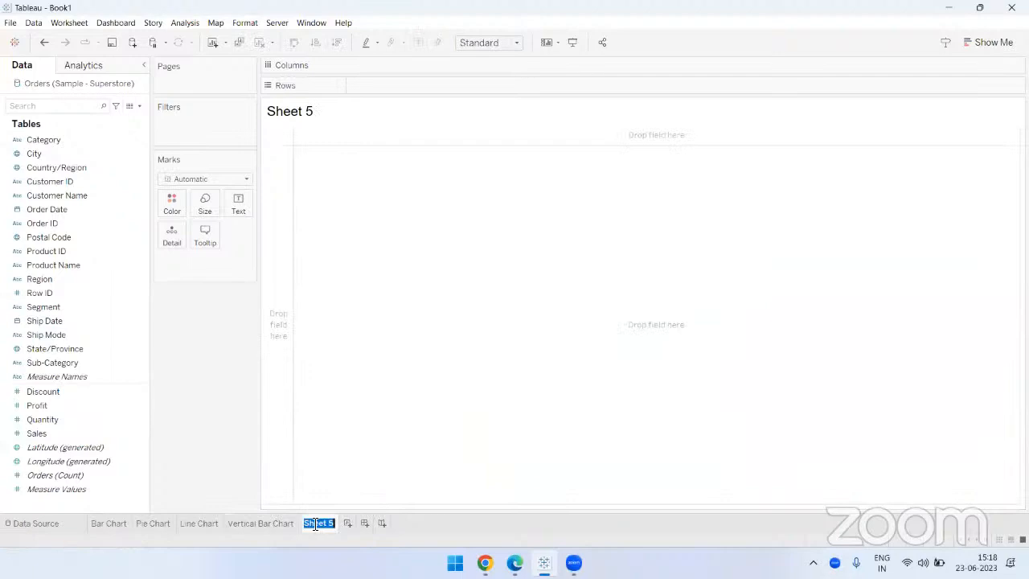
pyautogui.write('K1')
pyautogui.press('Return')
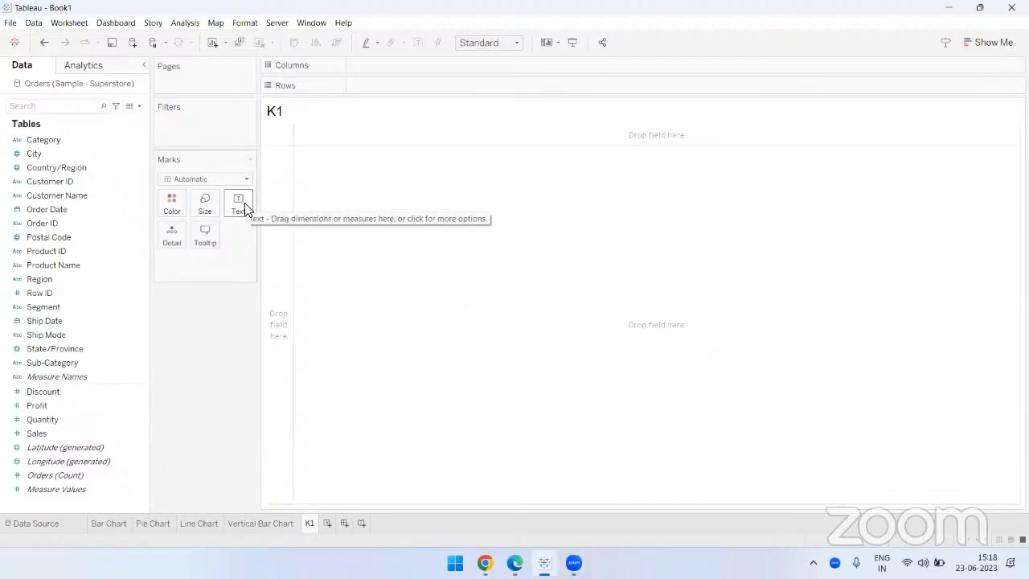
pyautogui.click(50, 432)
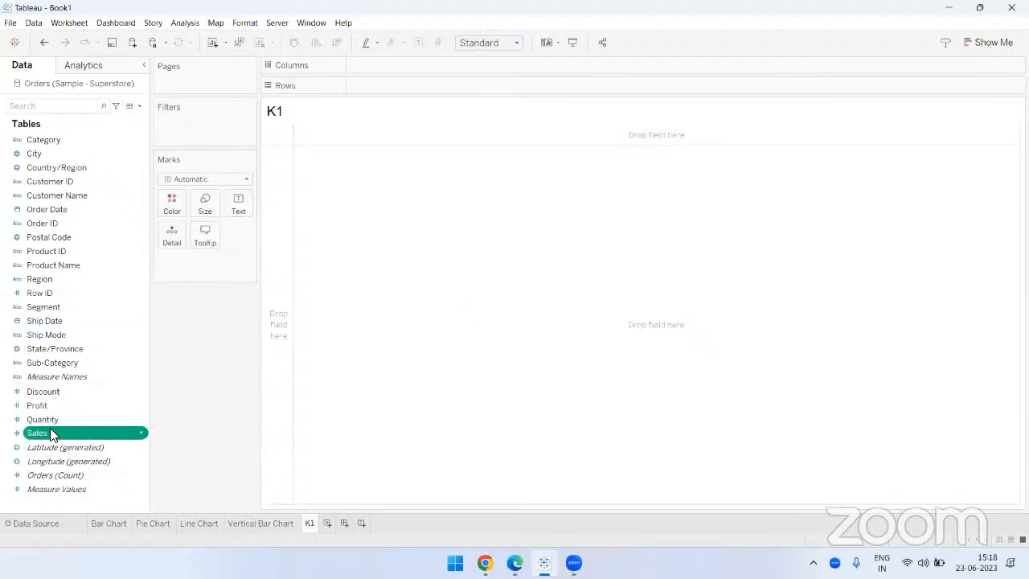
pyautogui.moveTo(49, 432); pyautogui.dragTo(230, 203)
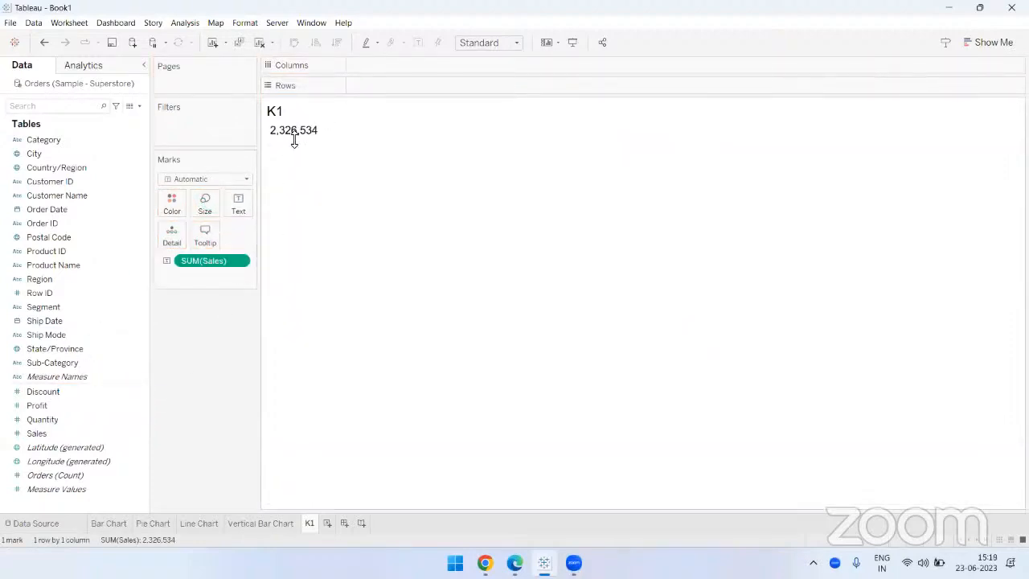
# Step: Turn off tooltips for the Sales figure on the K1 sheet
pyautogui.moveTo(294, 141)
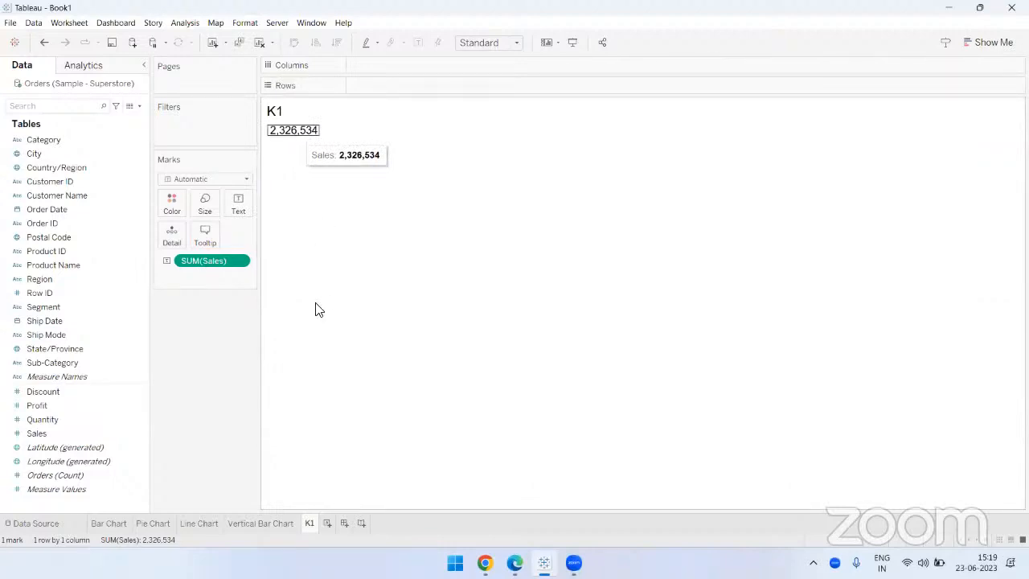
pyautogui.click(206, 232)
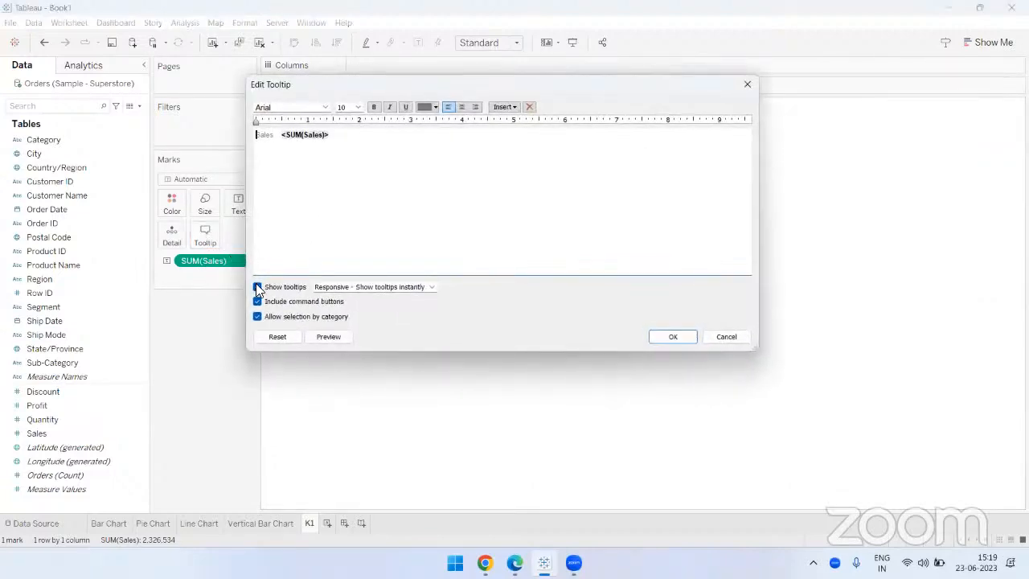
pyautogui.click(257, 287)
pyautogui.click(673, 338)
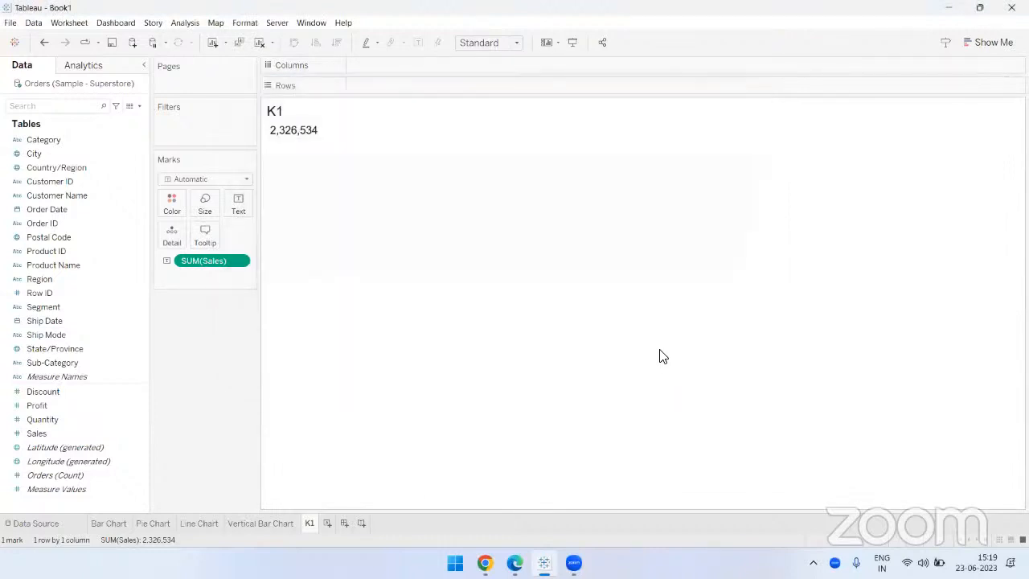
# Step: Fit the K1 sheet to Entire View and center the Sales figure horizontally
pyautogui.click(468, 47)
pyautogui.click(478, 92)
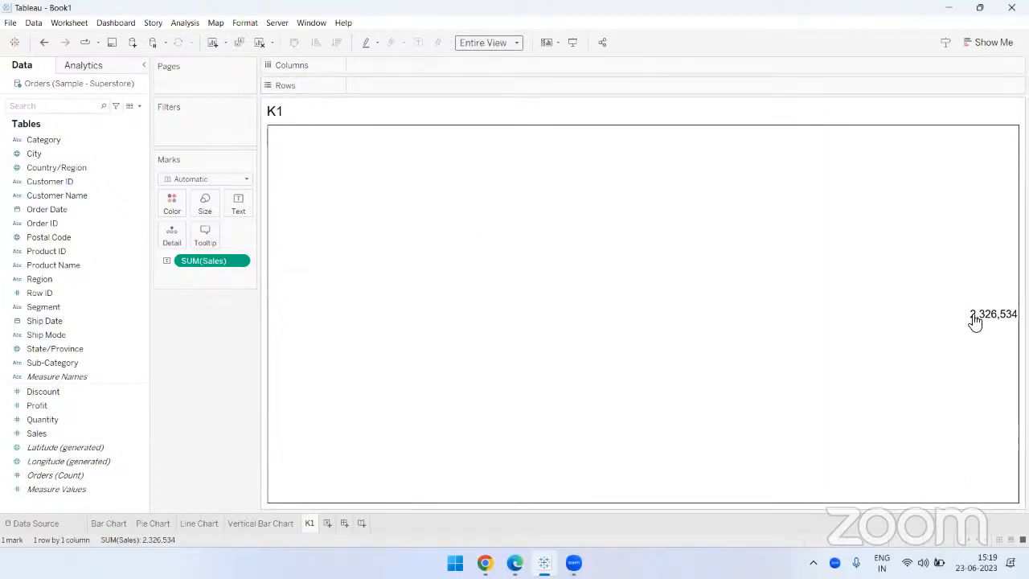
pyautogui.click(238, 206)
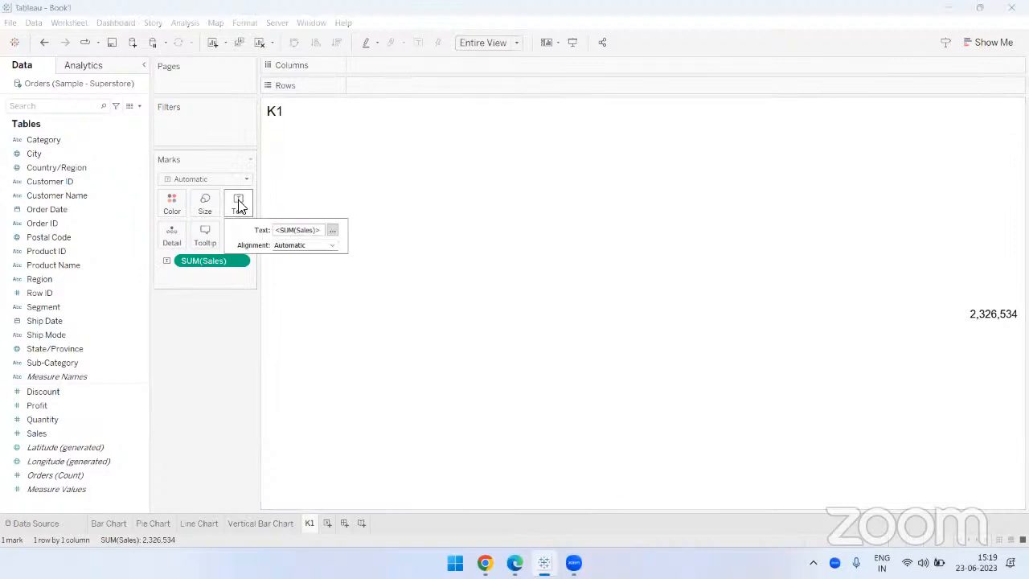
pyautogui.click(289, 246)
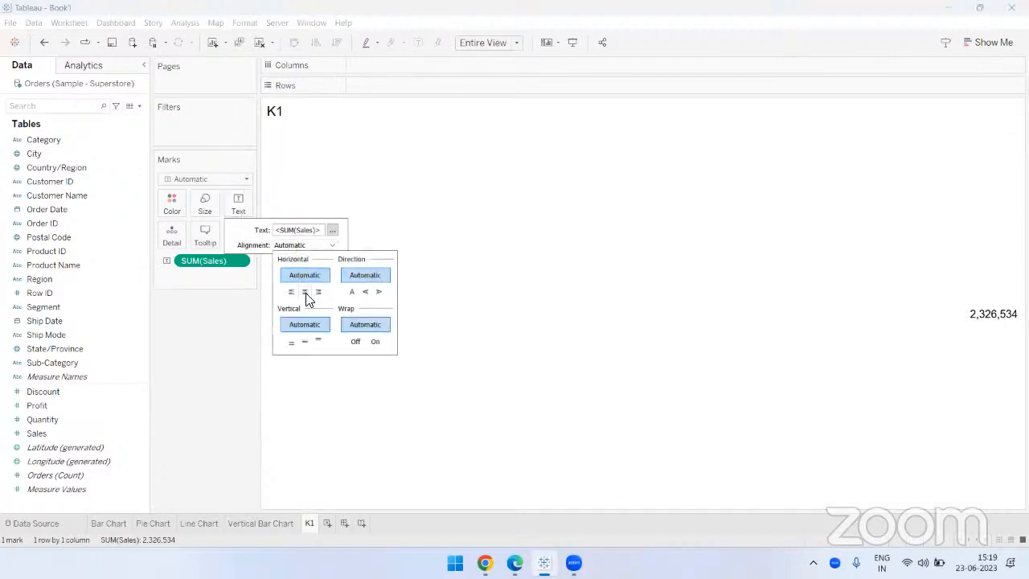
pyautogui.click(306, 293)
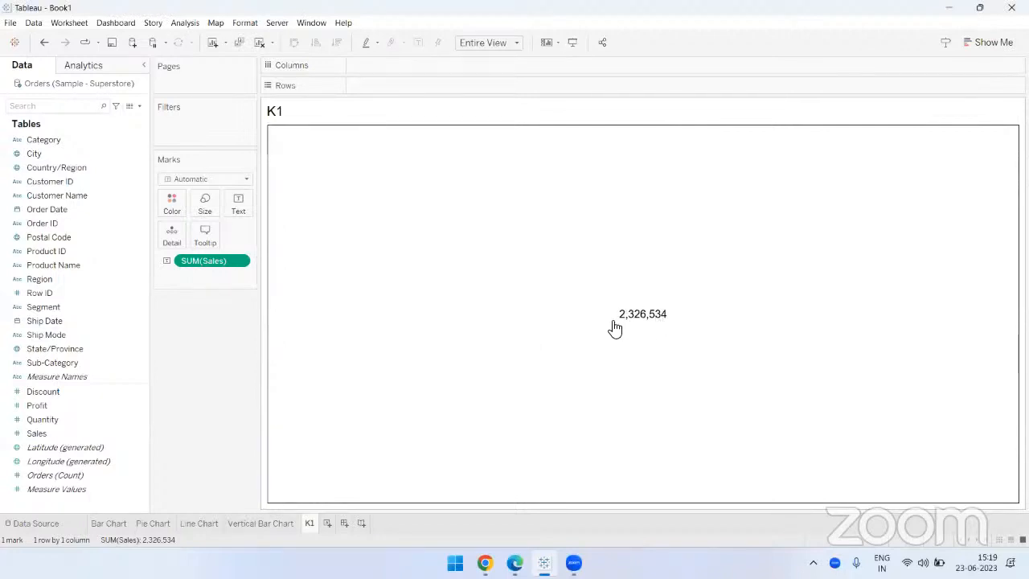
# Step: Format the Sales figure on K1 as a custom number in Thousands (K) with 0 decimal places
pyautogui.rightClick(222, 269)
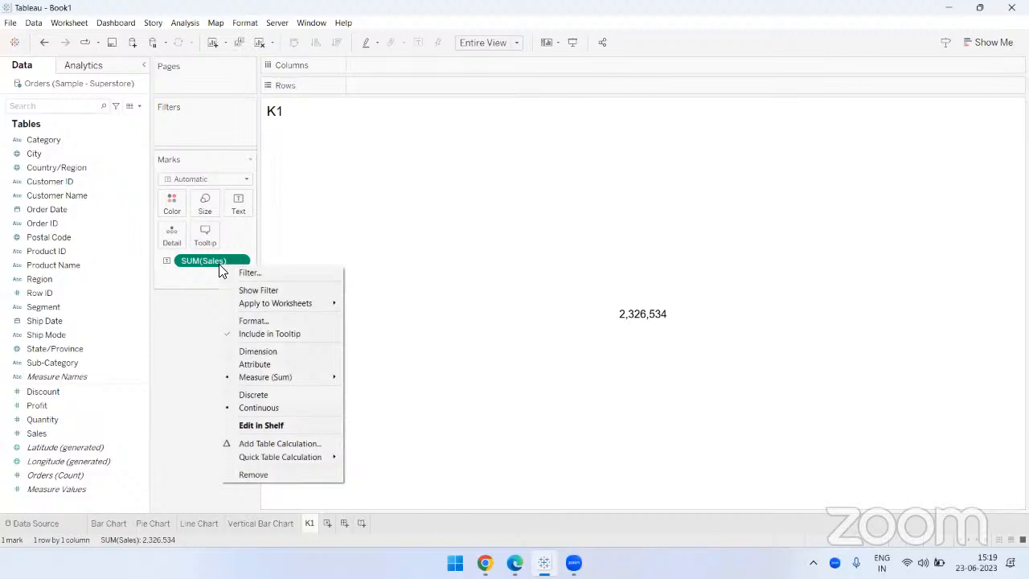
pyautogui.click(254, 321)
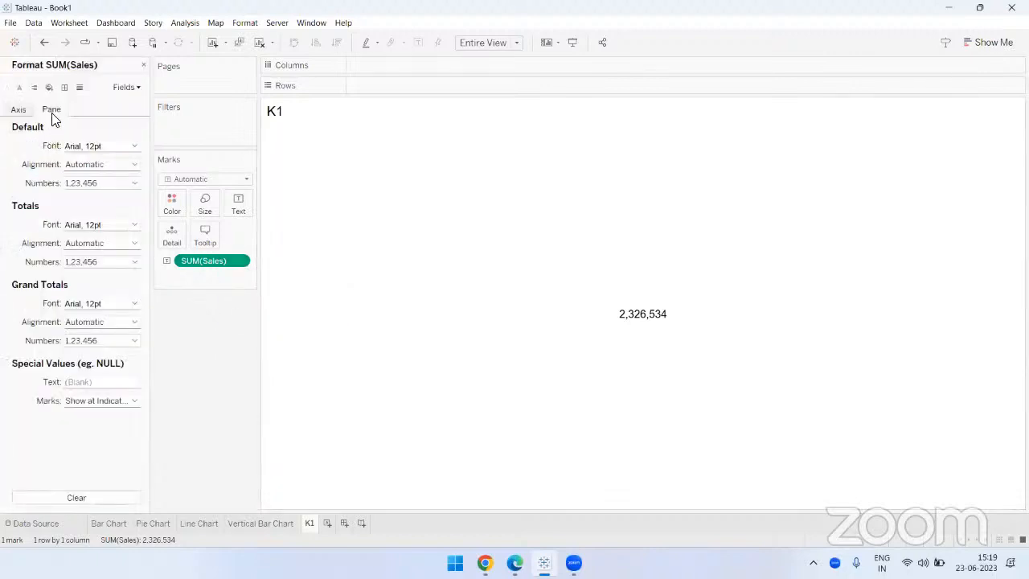
pyautogui.click(130, 183)
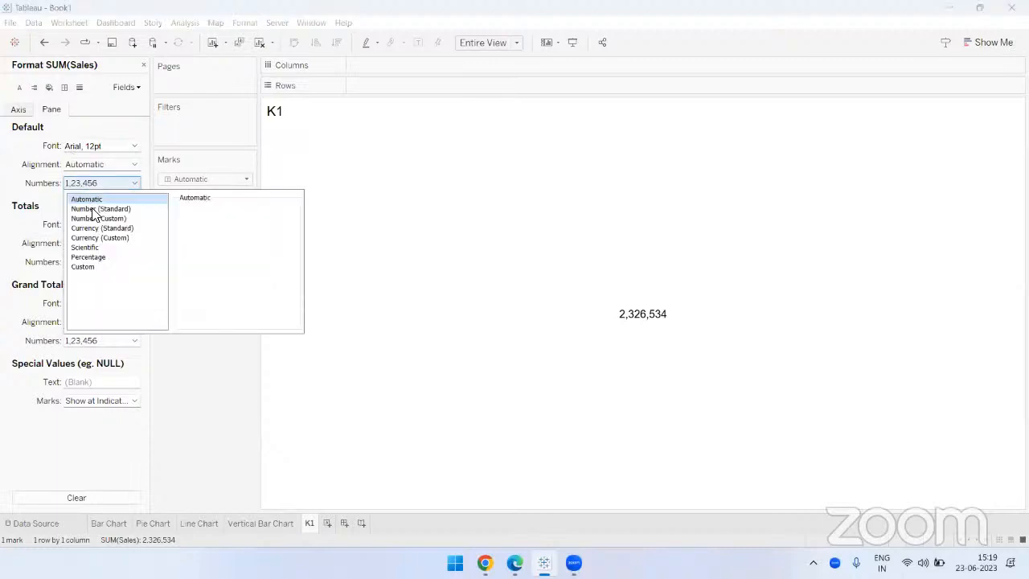
pyautogui.click(95, 220)
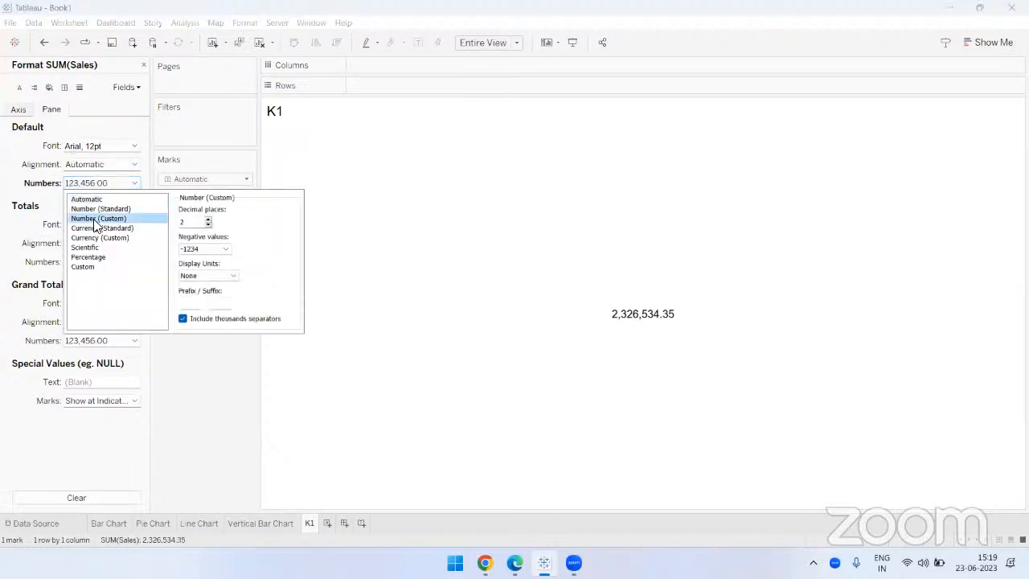
pyautogui.click(202, 277)
pyautogui.click(202, 294)
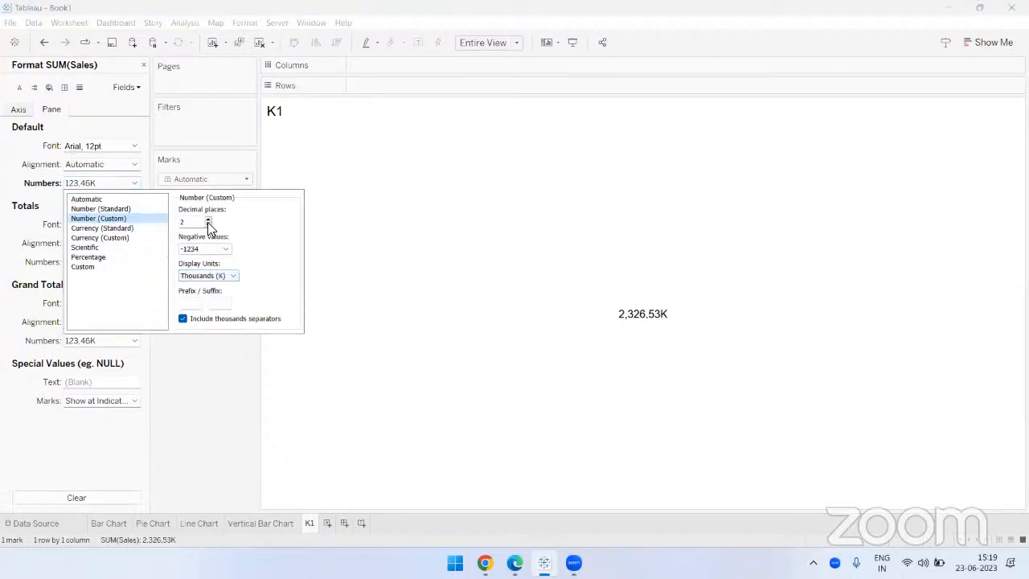
pyautogui.click(207, 224)
pyautogui.click(207, 224)
pyautogui.click(193, 396)
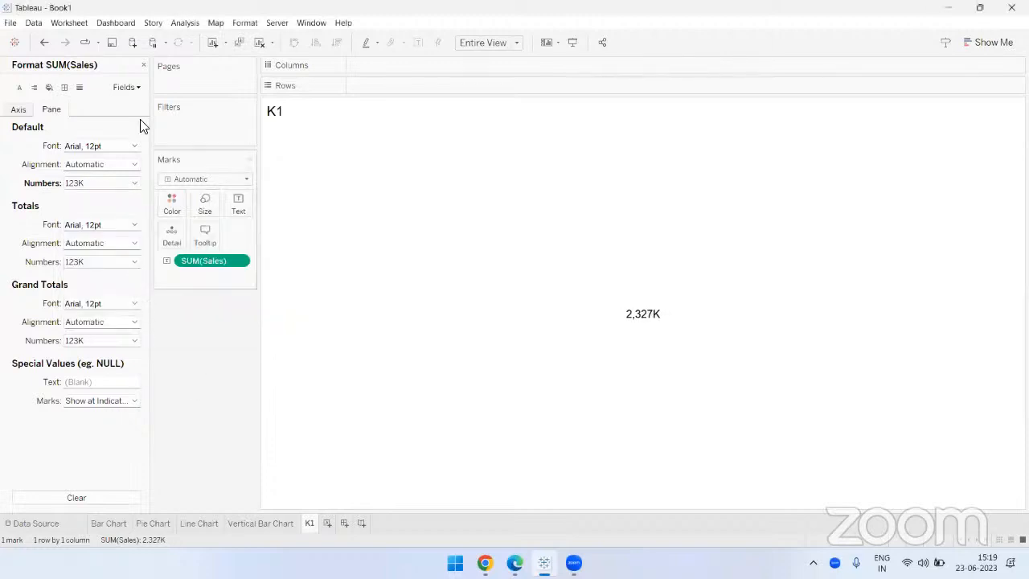
pyautogui.click(144, 65)
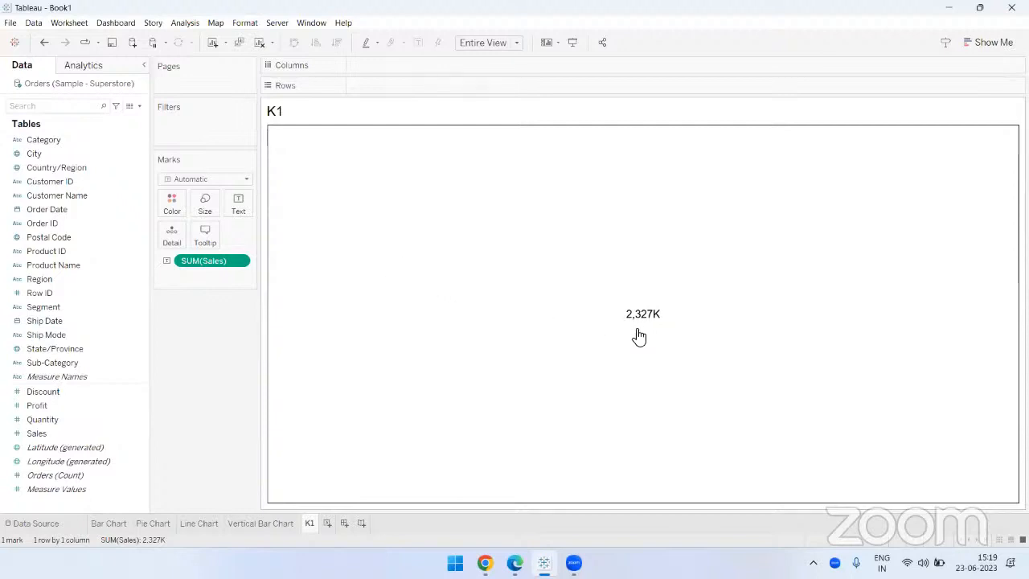
# Step: Edit the K1 text label to add a "Total Sales" line below the Sales value
pyautogui.click(235, 207)
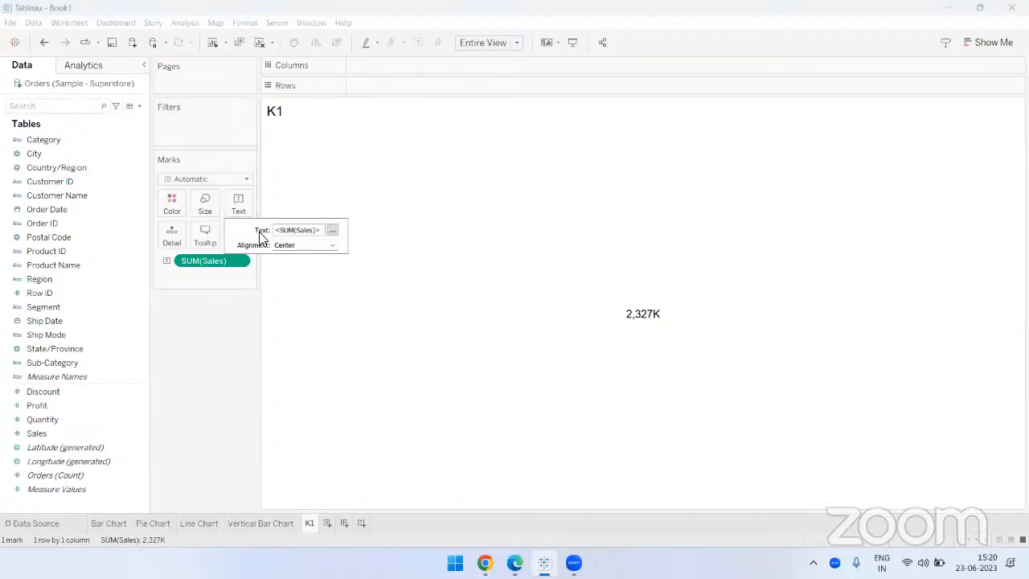
pyautogui.click(333, 231)
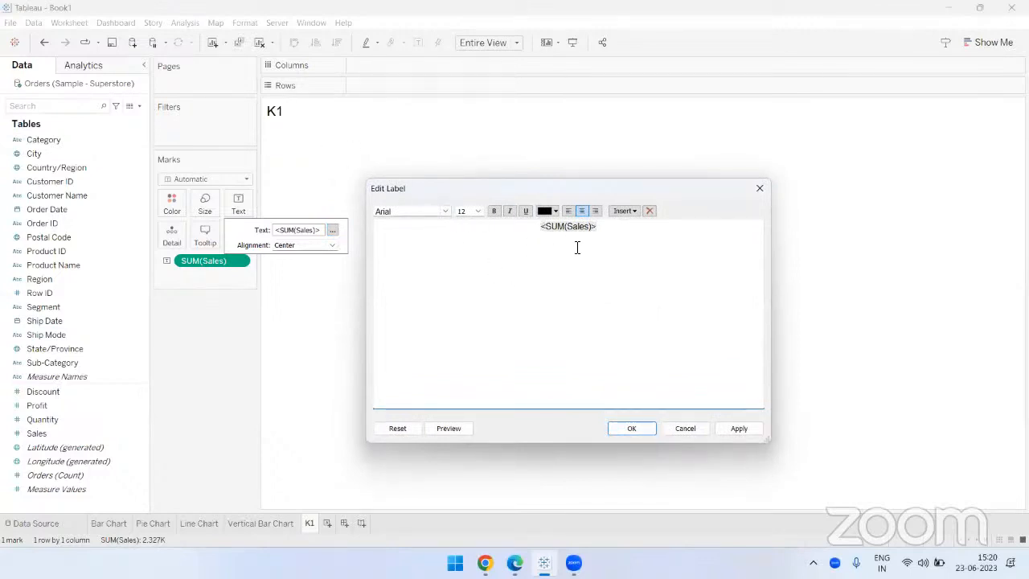
pyautogui.click(631, 241)
pyautogui.write('Total Sales')
# Step: Color the SUM(Sales) value in the label pink and set its font size to 40
pyautogui.click(576, 228)
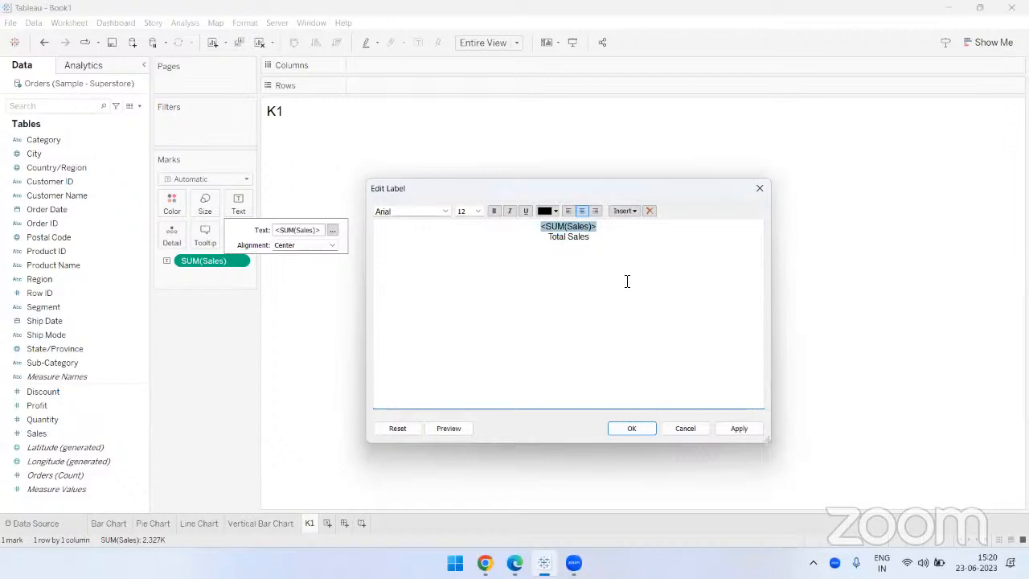
pyautogui.click(590, 242)
pyautogui.click(583, 225)
pyautogui.click(554, 211)
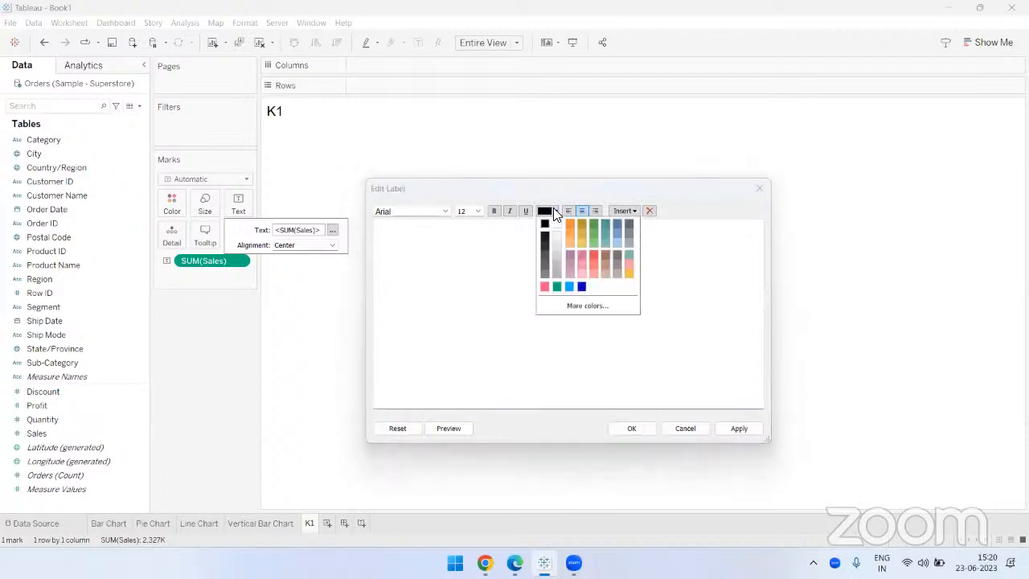
pyautogui.click(545, 287)
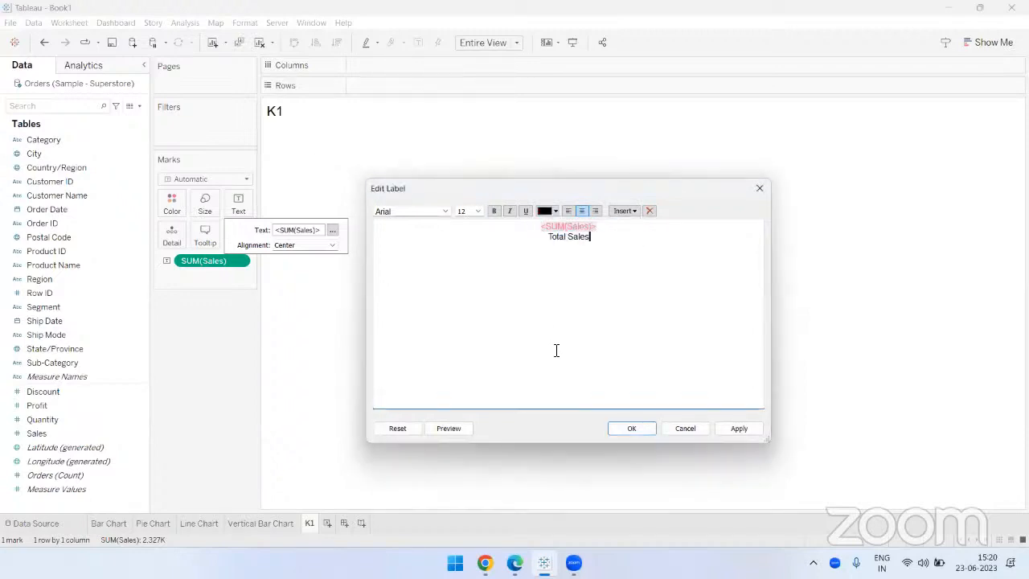
pyautogui.doubleClick(570, 227)
pyautogui.click(477, 212)
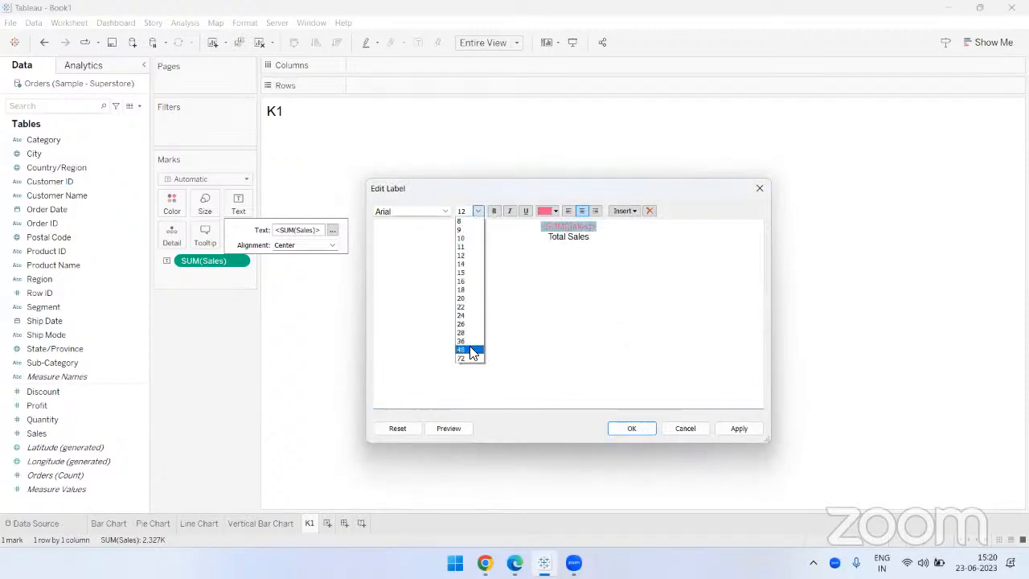
pyautogui.click(467, 211)
pyautogui.write('40')
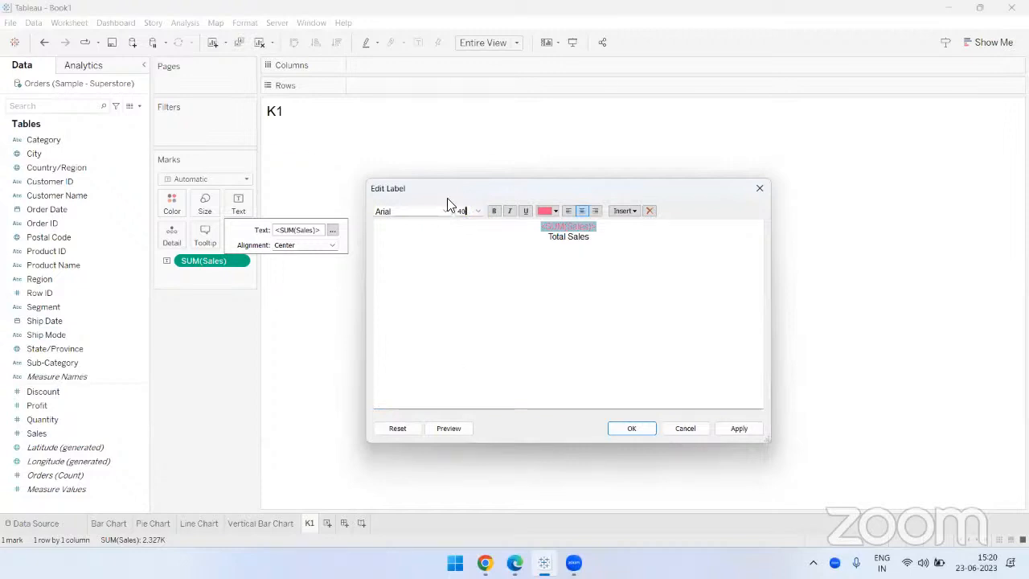
pyautogui.click(532, 301)
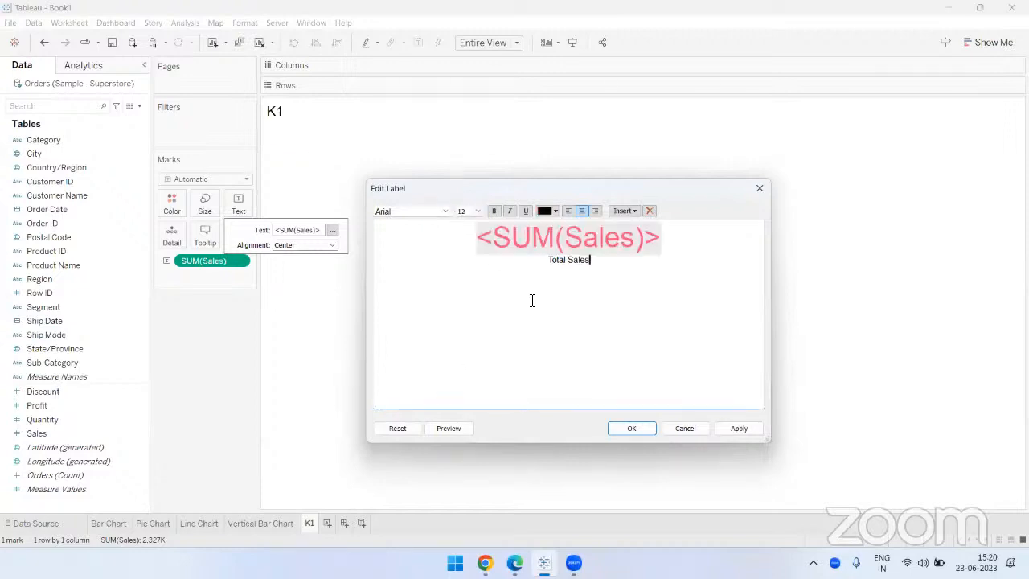
# Step: Color the "Total Sales" line dark gray and apply the label changes to K1
pyautogui.moveTo(602, 260); pyautogui.dragTo(545, 267)
pyautogui.click(553, 212)
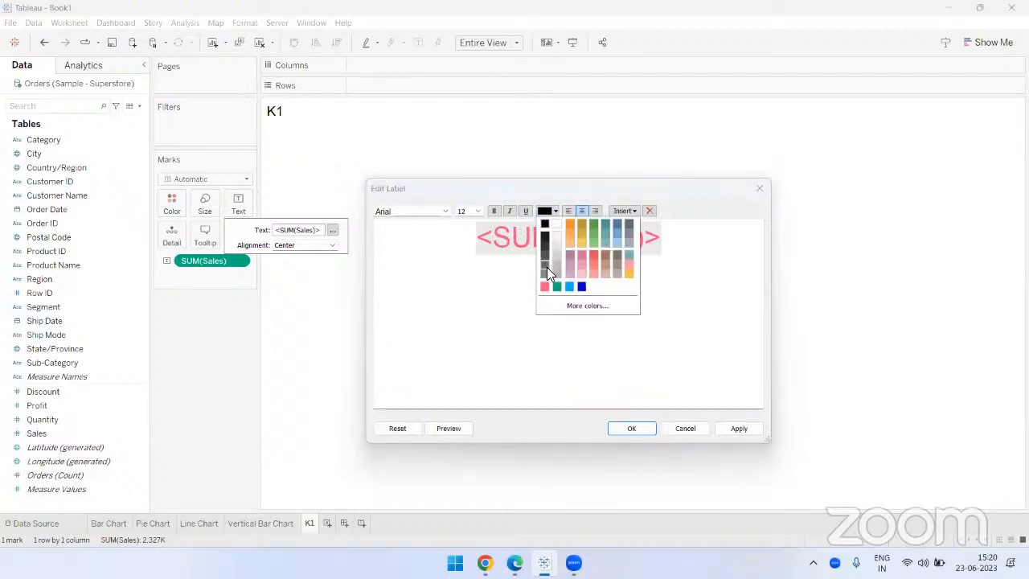
pyautogui.click(546, 267)
pyautogui.click(533, 345)
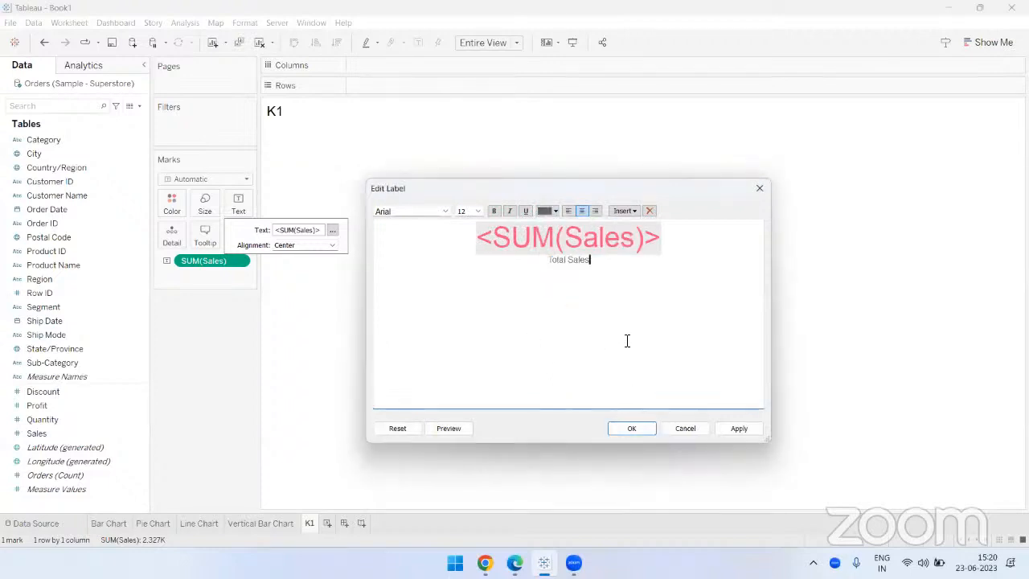
pyautogui.click(645, 428)
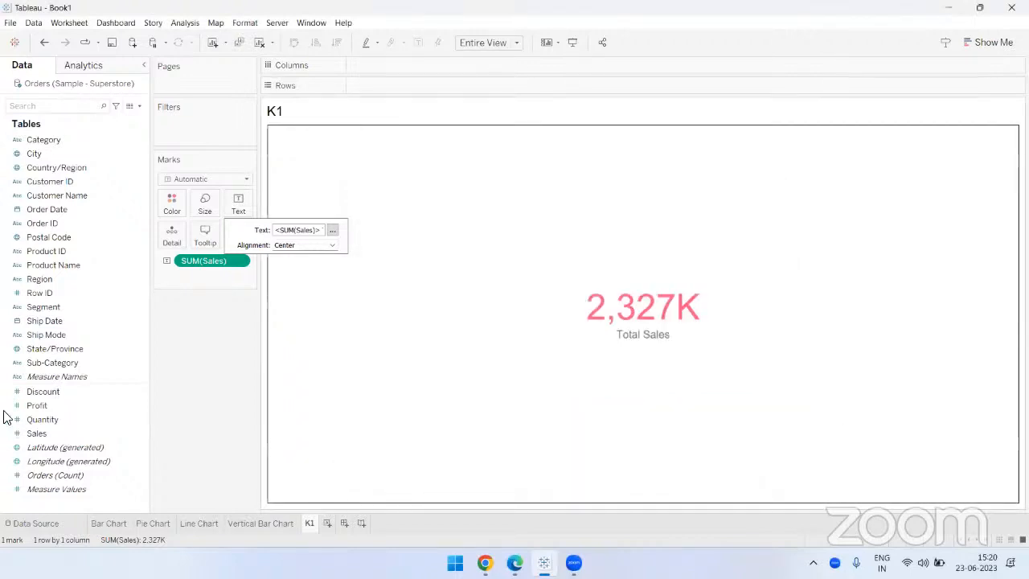
pyautogui.click(110, 367)
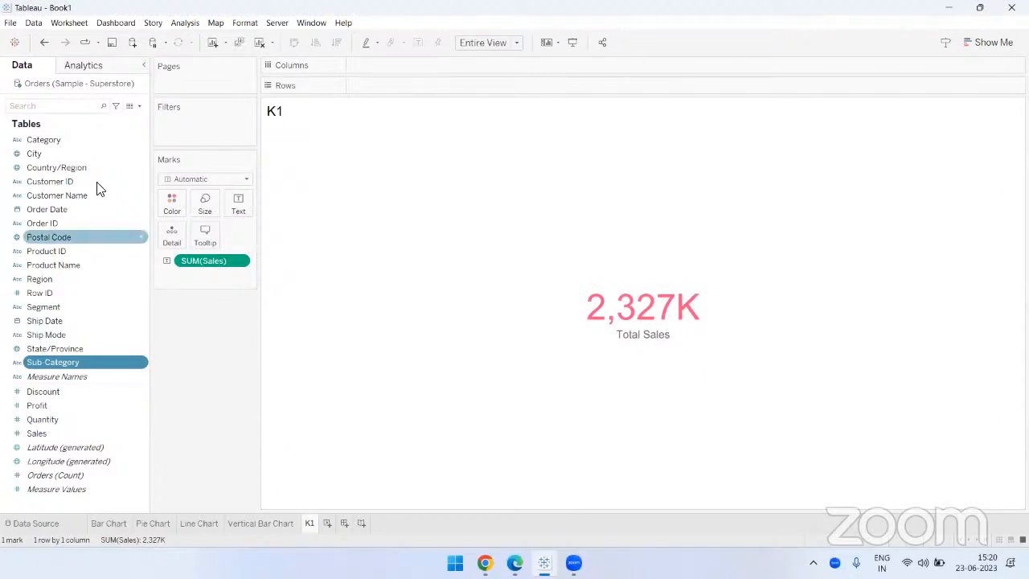
pyautogui.click(96, 140)
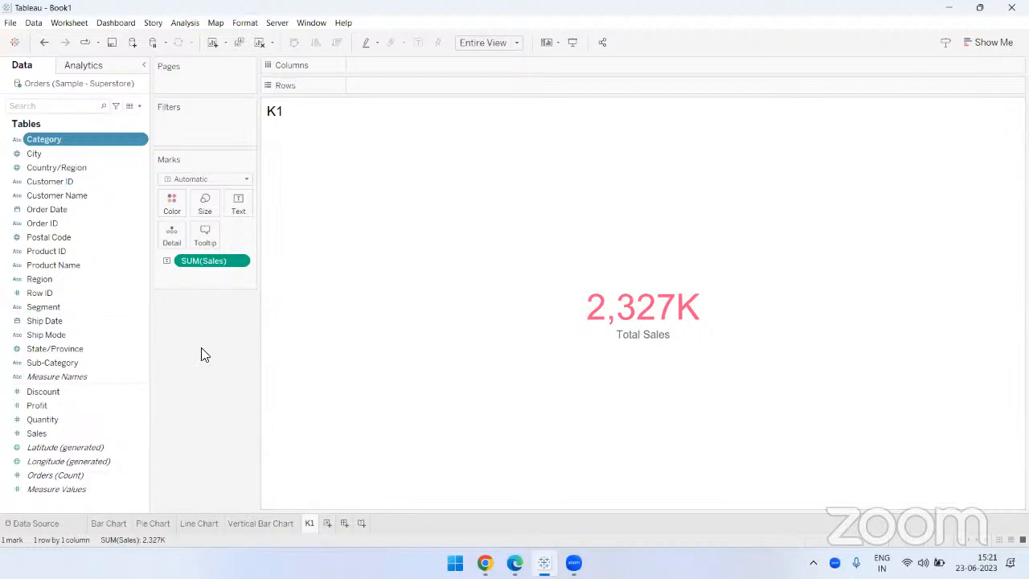
# Step: Duplicate the K1 sheet and rename the copy K2
pyautogui.rightClick(309, 523)
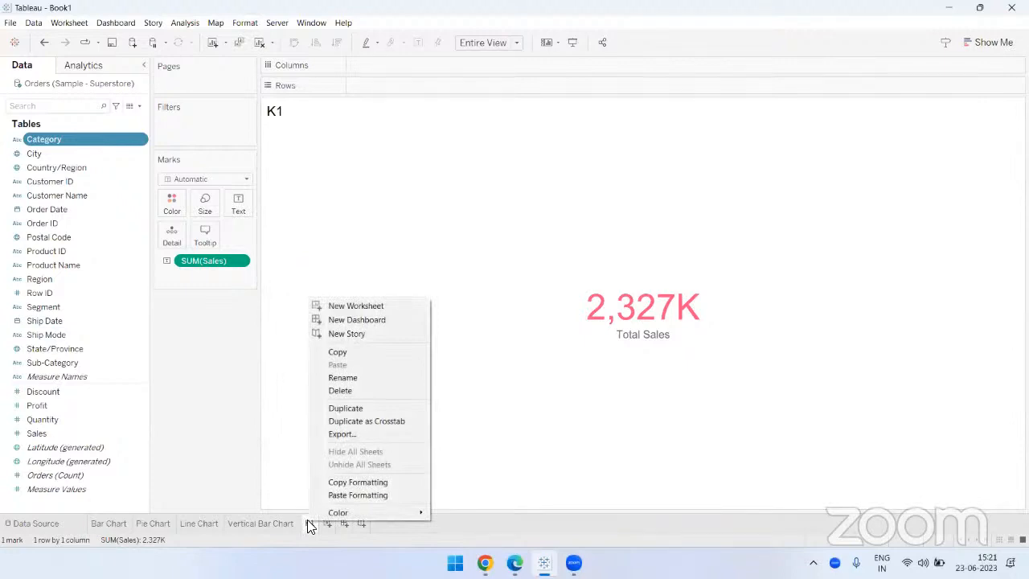
pyautogui.click(346, 408)
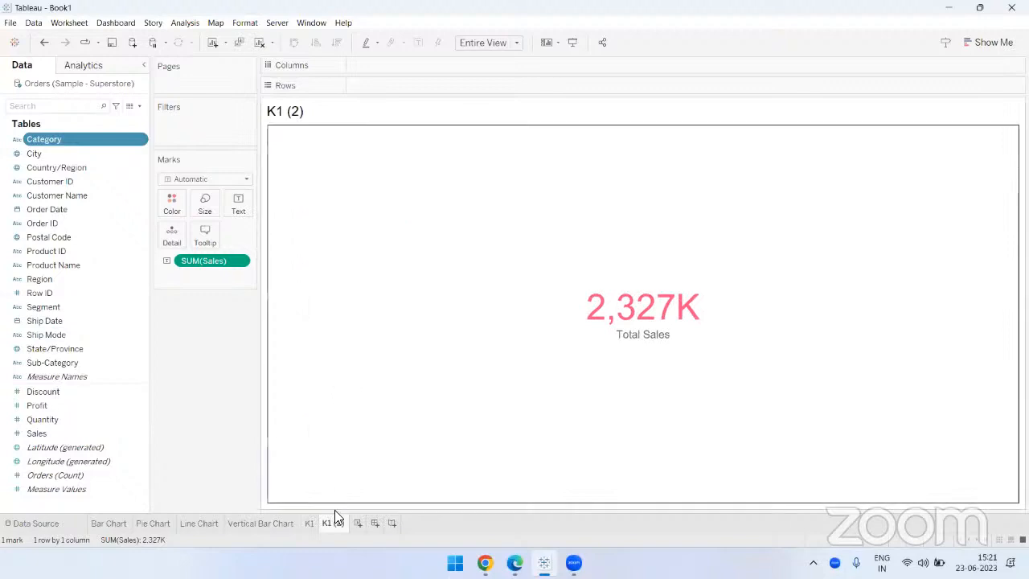
pyautogui.doubleClick(333, 523)
pyautogui.write('K2')
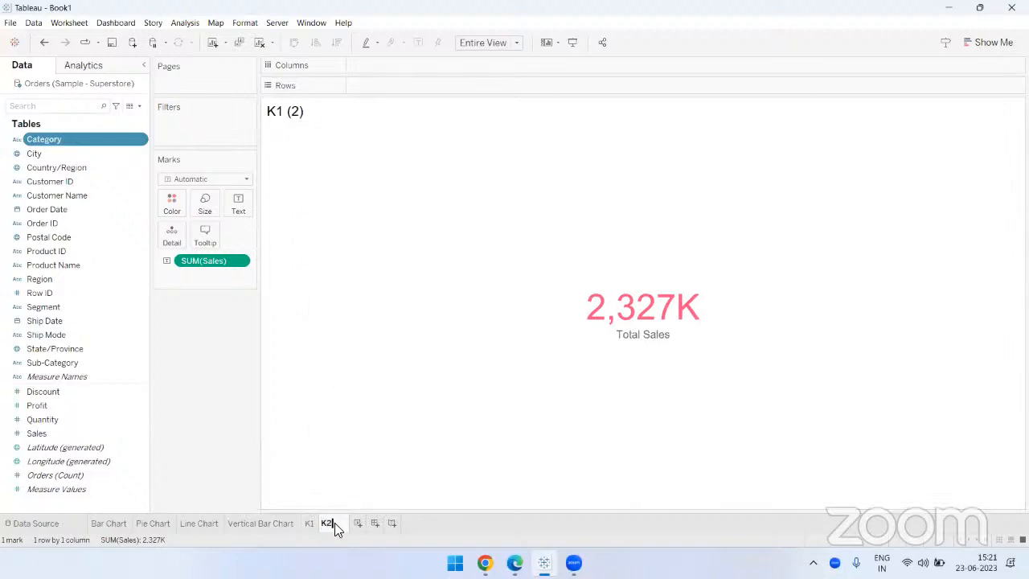
pyautogui.press('Return')
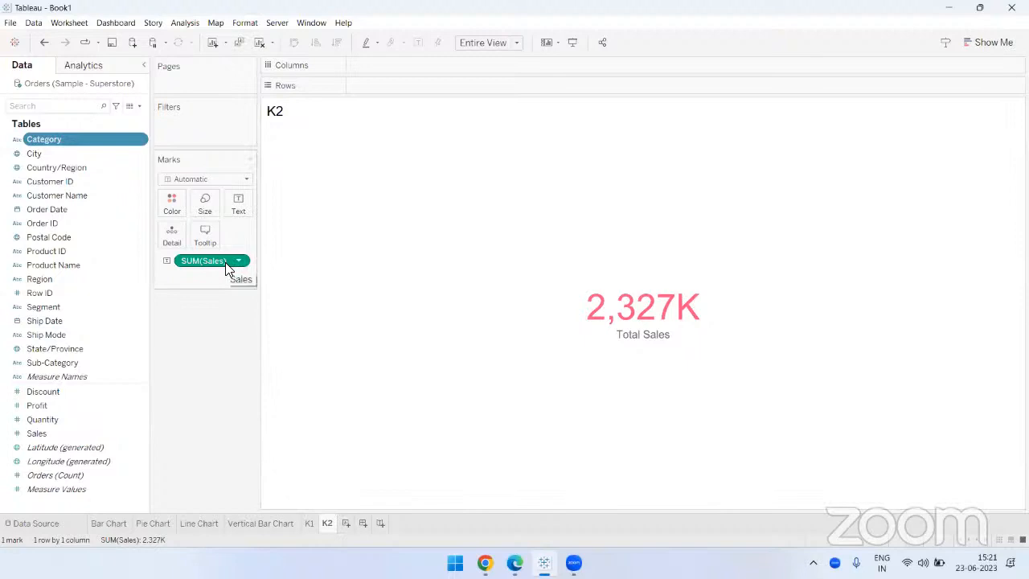
# Step: Replace Sales with Profit on K2 and format it as a custom number in Thousands (K) with 0 decimal places
pyautogui.click(52, 404)
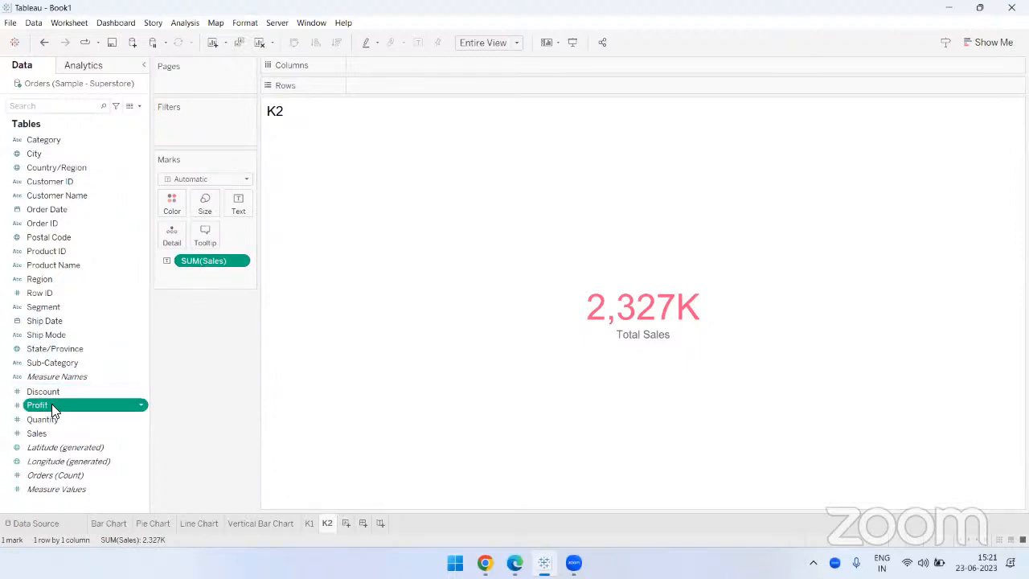
pyautogui.moveTo(52, 404); pyautogui.dragTo(200, 264)
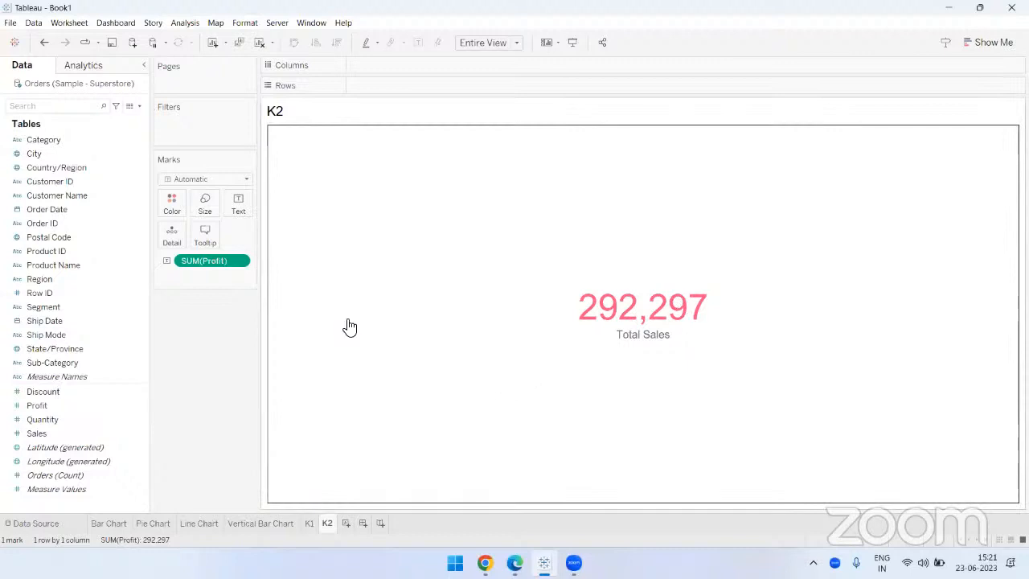
pyautogui.rightClick(225, 258)
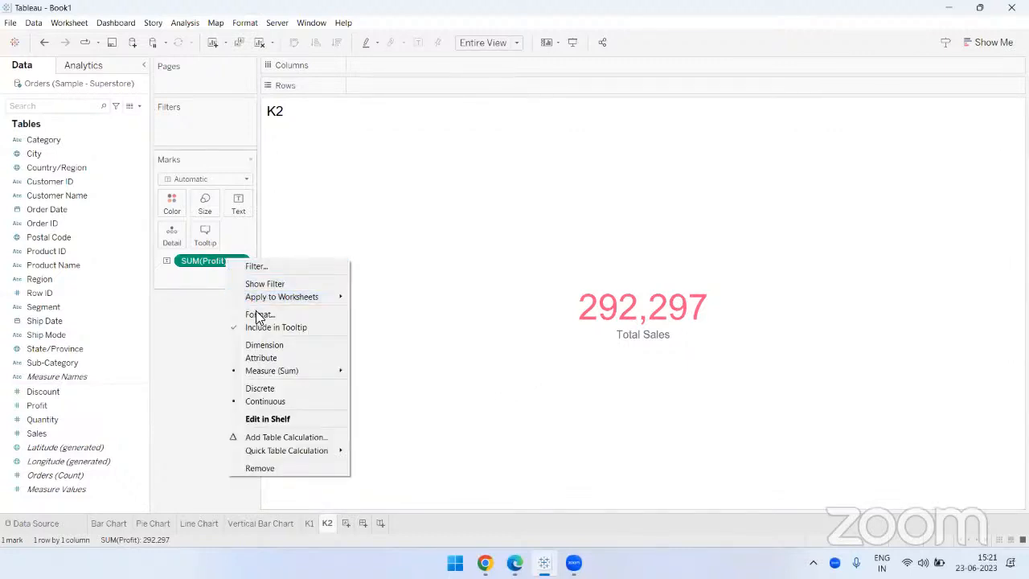
pyautogui.click(258, 315)
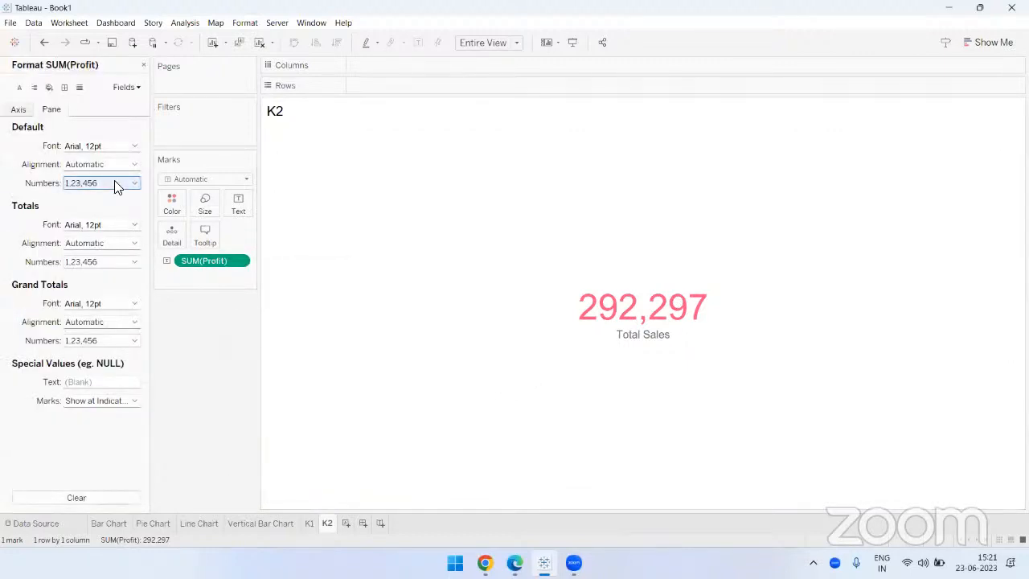
pyautogui.click(115, 184)
pyautogui.click(129, 218)
pyautogui.click(216, 275)
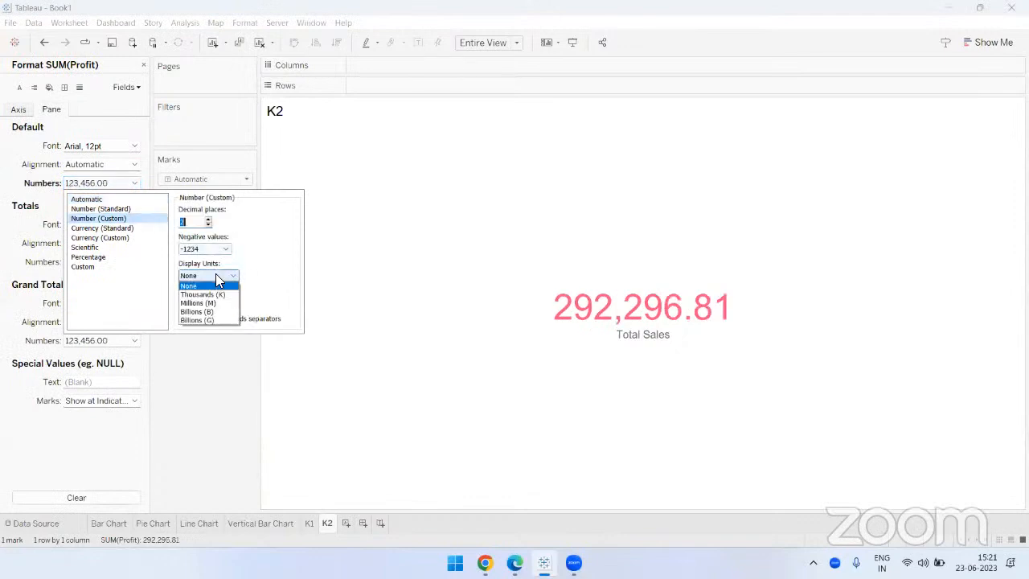
pyautogui.click(210, 291)
pyautogui.doubleClick(208, 225)
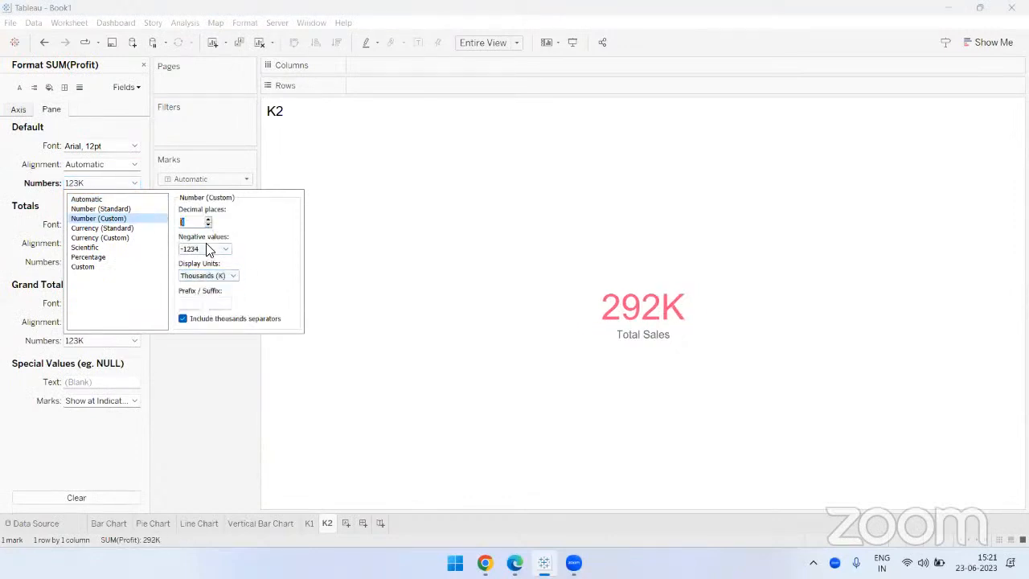
pyautogui.click(195, 375)
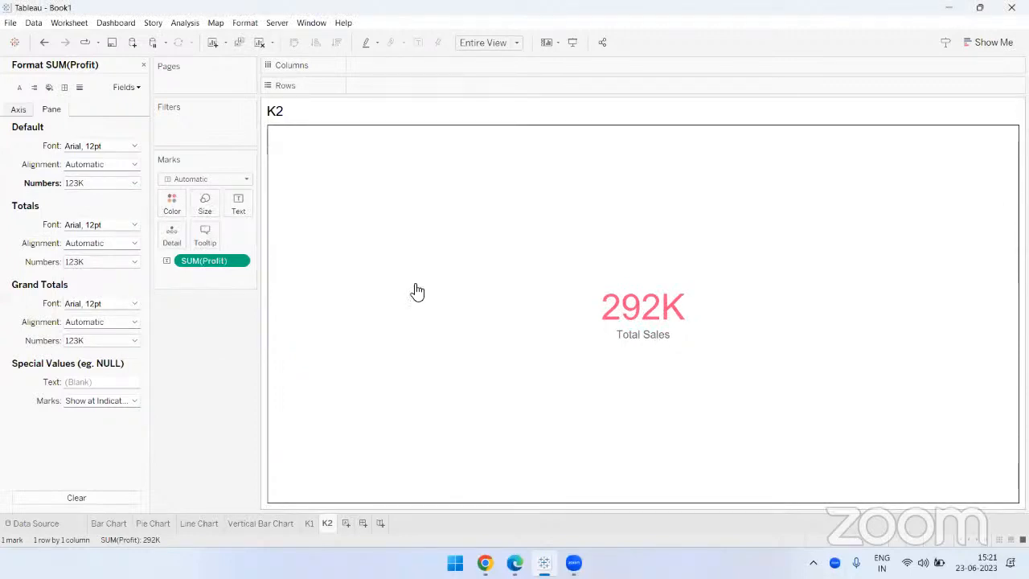
# Step: Change the caption in the K2 label to "Total Profit" and close the number formatting settings
pyautogui.click(240, 207)
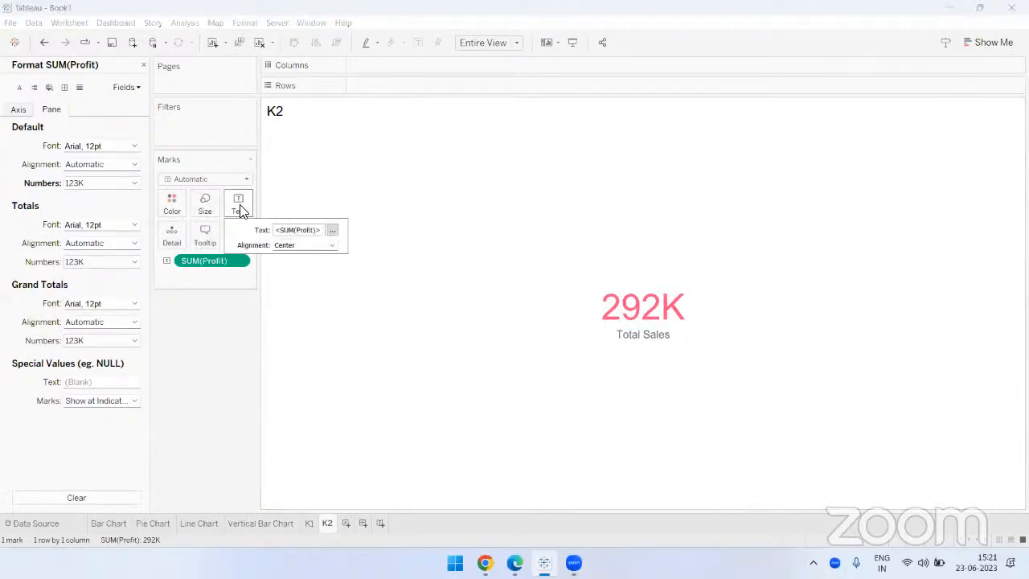
pyautogui.click(332, 230)
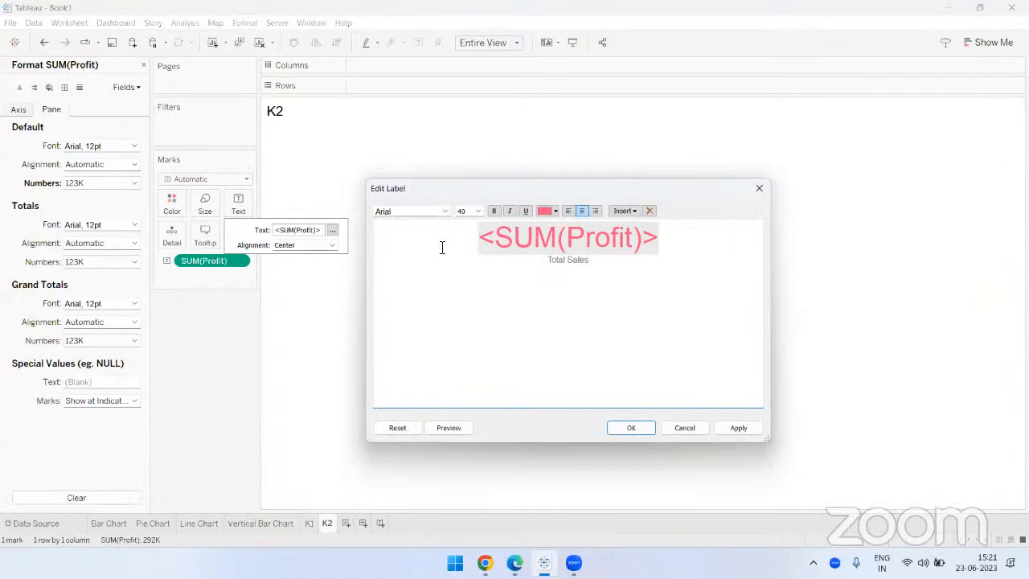
pyautogui.doubleClick(577, 260)
pyautogui.press('BackSpace')
pyautogui.write('Profit')
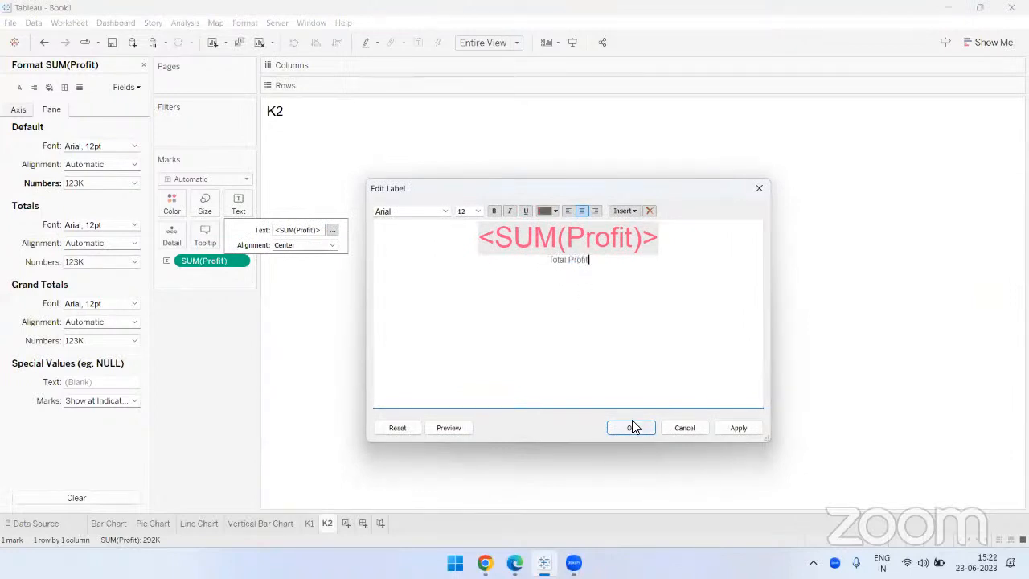
pyautogui.click(631, 427)
pyautogui.click(236, 359)
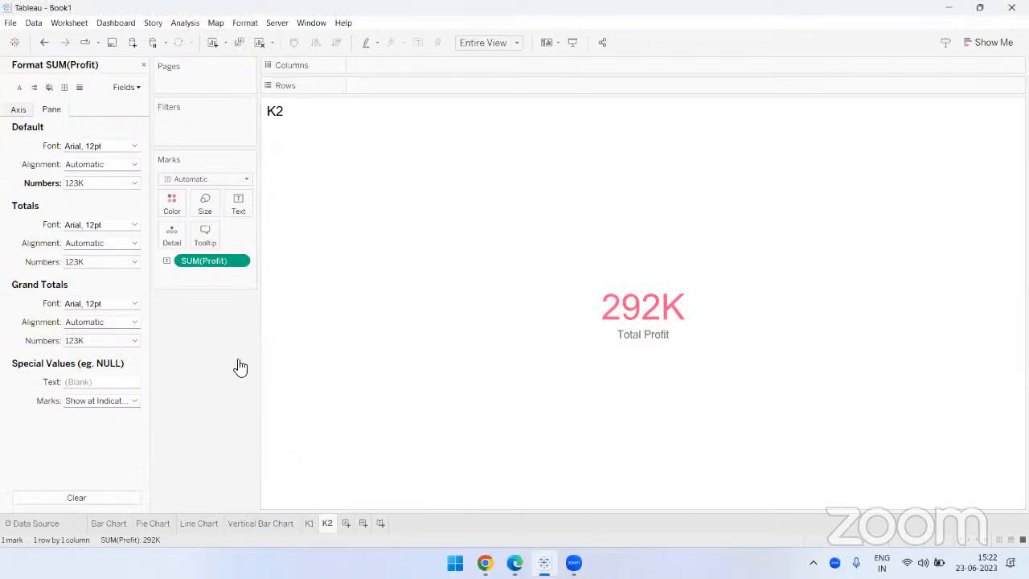
pyautogui.click(144, 65)
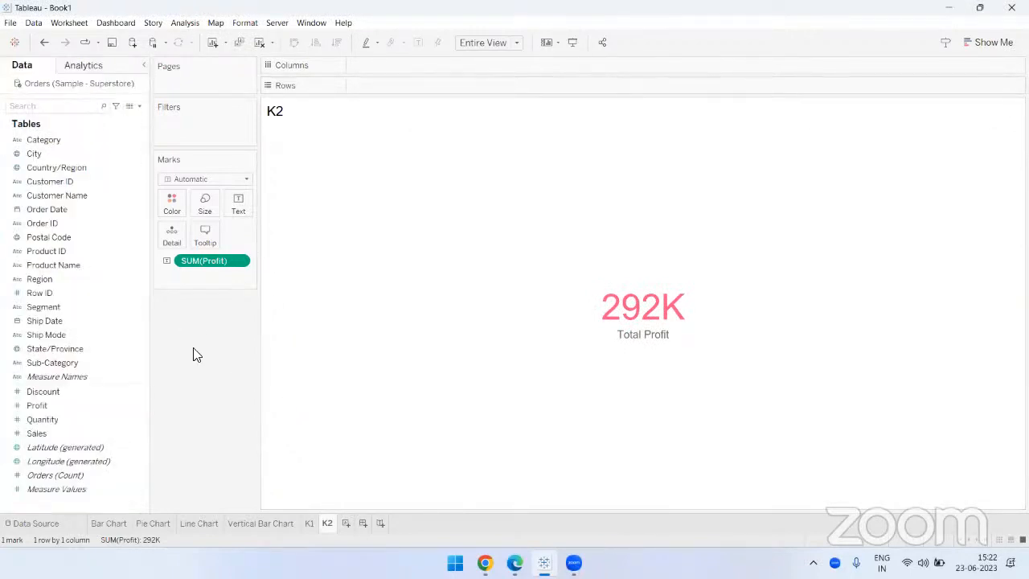
# Step: Duplicate the K2 sheet and rename the copy K3
pyautogui.rightClick(330, 524)
pyautogui.click(366, 406)
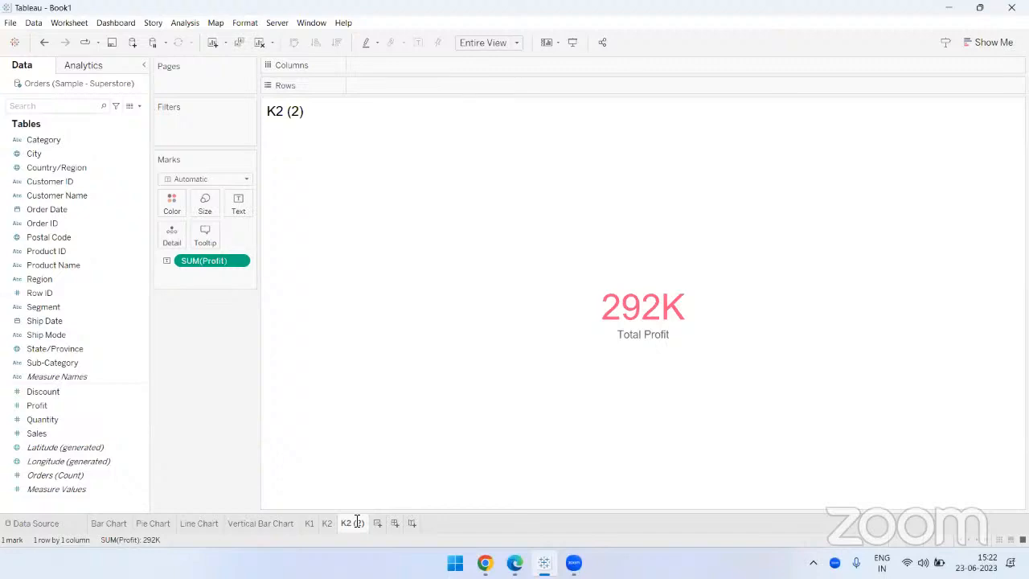
pyautogui.doubleClick(357, 523)
pyautogui.write('K3')
pyautogui.press('Return')
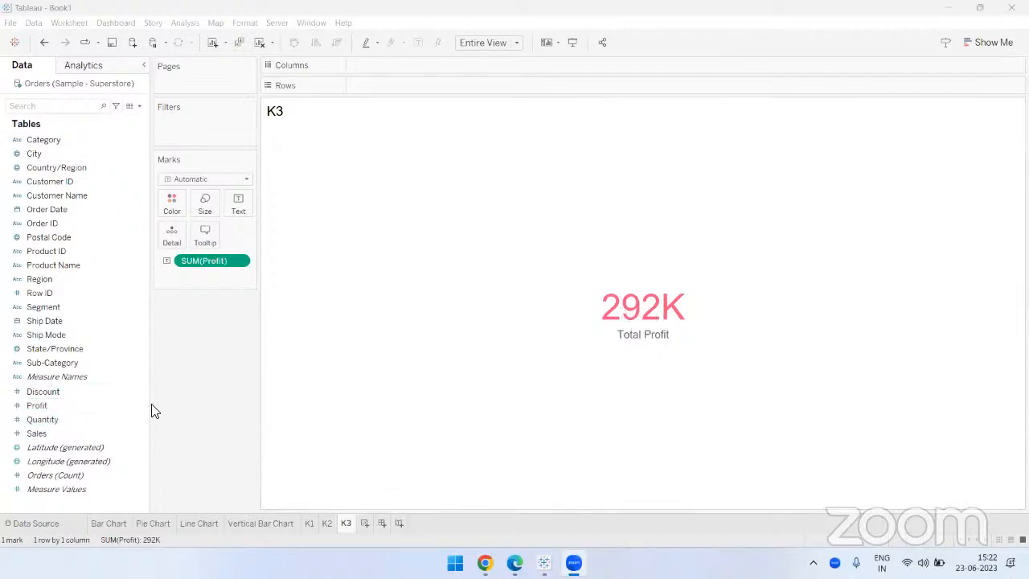
# Step: Create a calculated field named Total Orders with the formula COUNTD([Order ID])
pyautogui.click(138, 106)
pyautogui.click(89, 120)
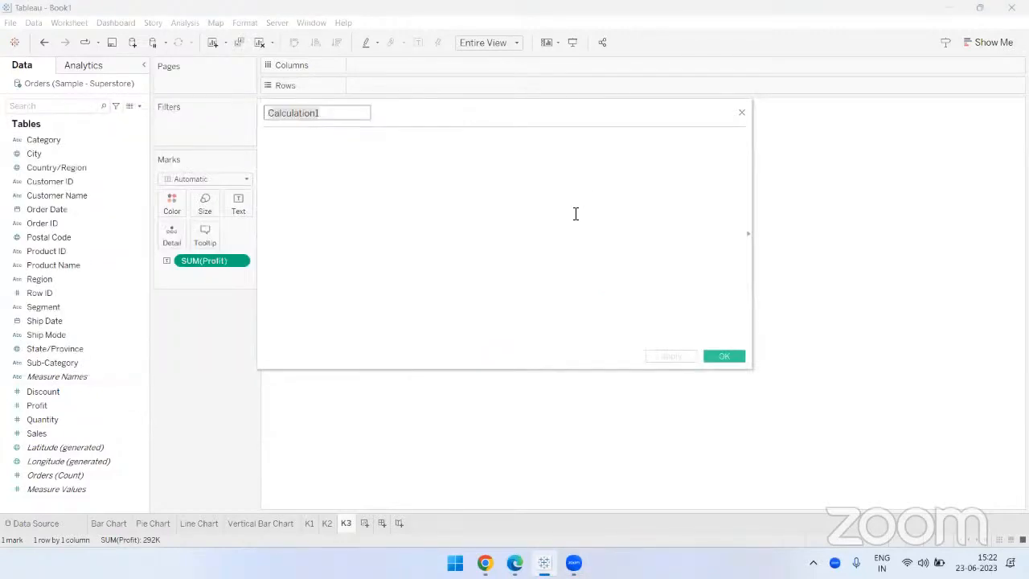
pyautogui.write('T')
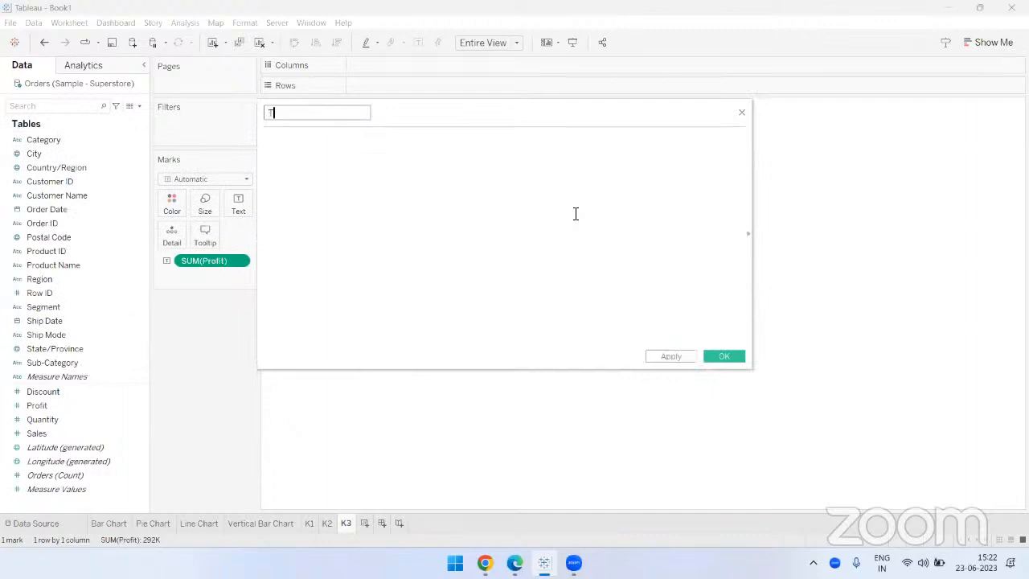
pyautogui.write('otal Orders')
pyautogui.press('Tab')
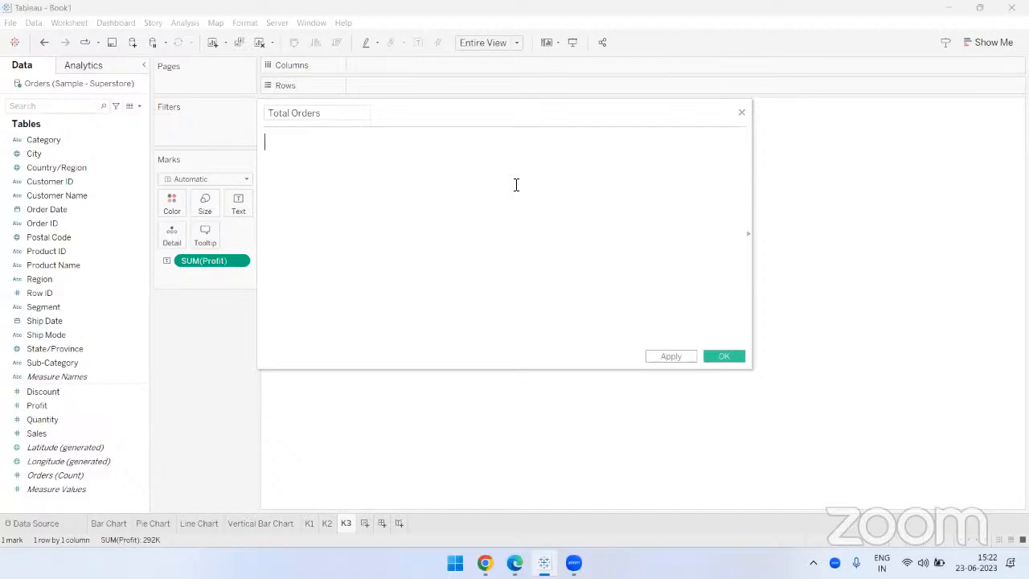
pyautogui.write('COUNT')
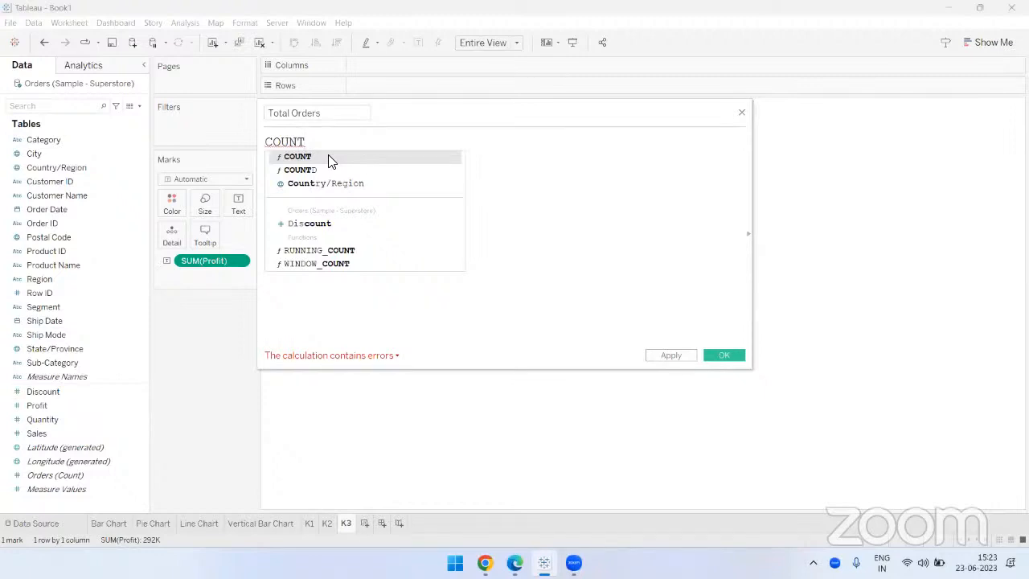
pyautogui.press('Down')
pyautogui.press('Return')
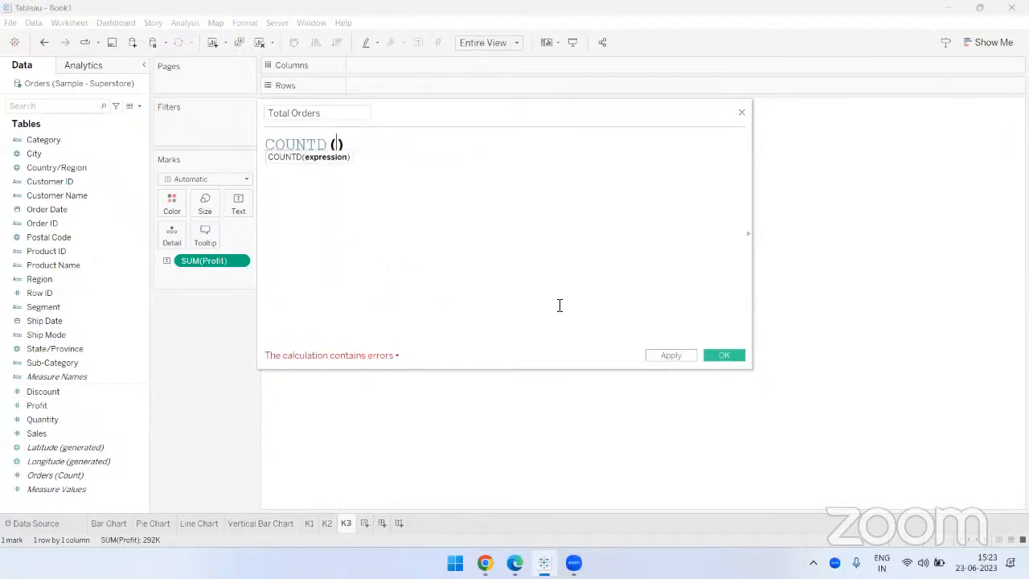
pyautogui.write('ORDER')
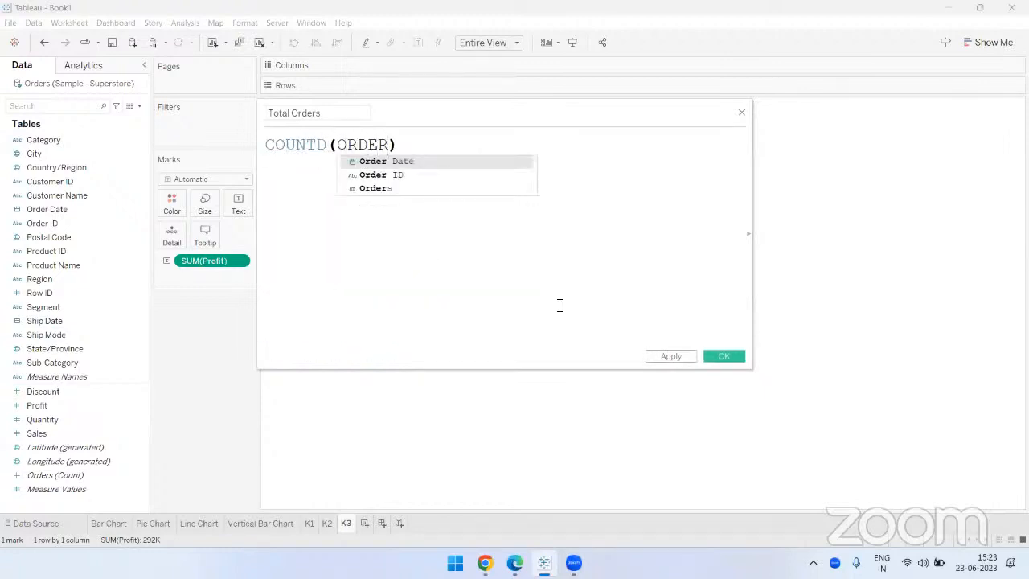
pyautogui.press('Down')
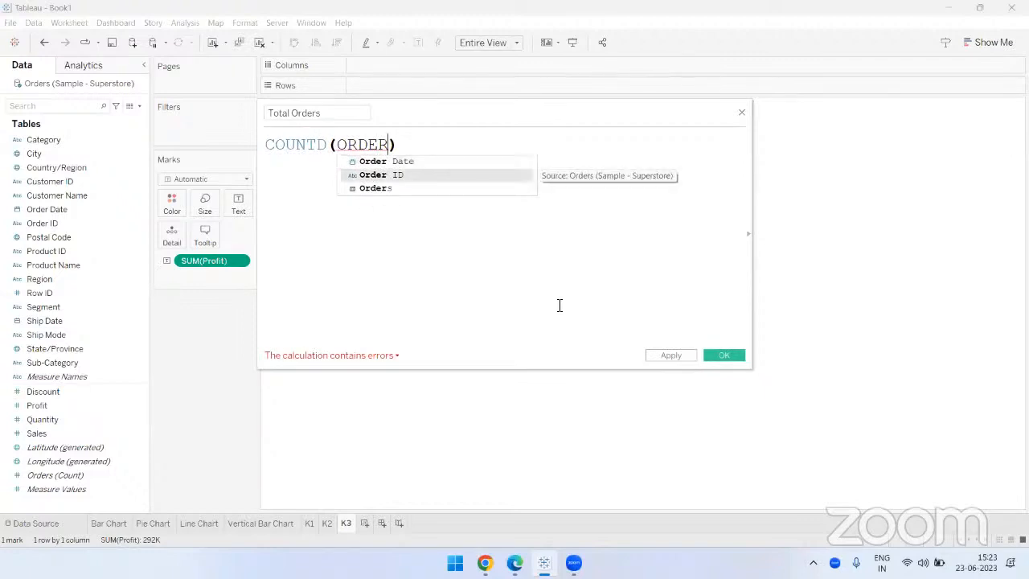
pyautogui.press('Return')
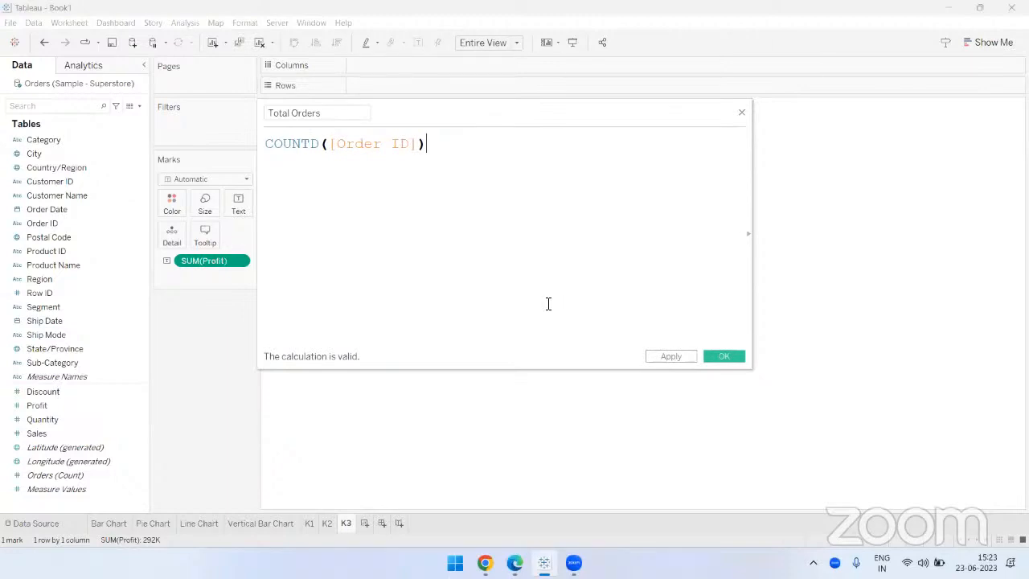
pyautogui.click(723, 358)
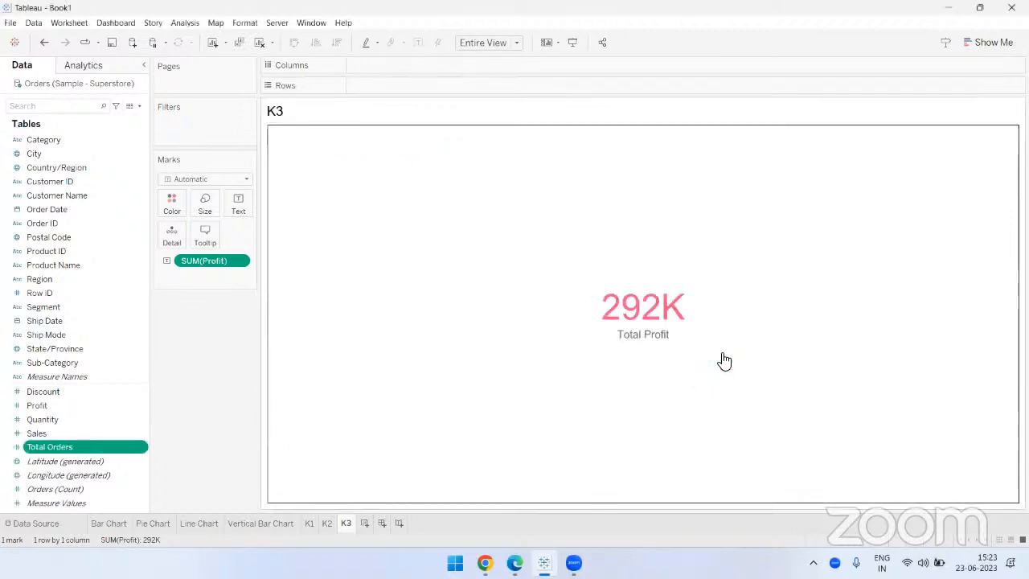
# Step: Replace Profit with the Total Orders field on K3 and change the label caption to "Total Orders"
pyautogui.moveTo(56, 446); pyautogui.dragTo(198, 261)
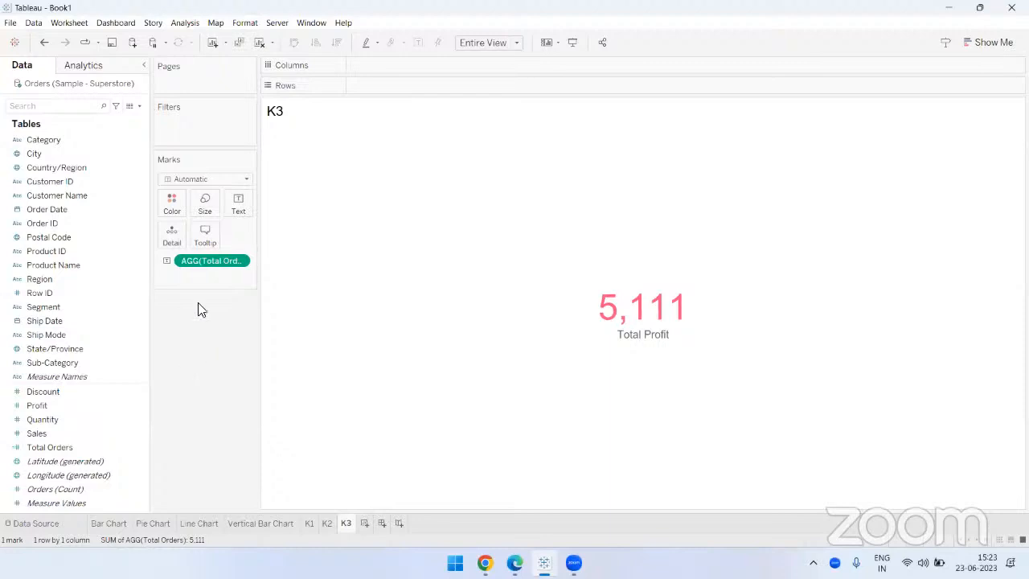
pyautogui.click(239, 201)
pyautogui.click(332, 231)
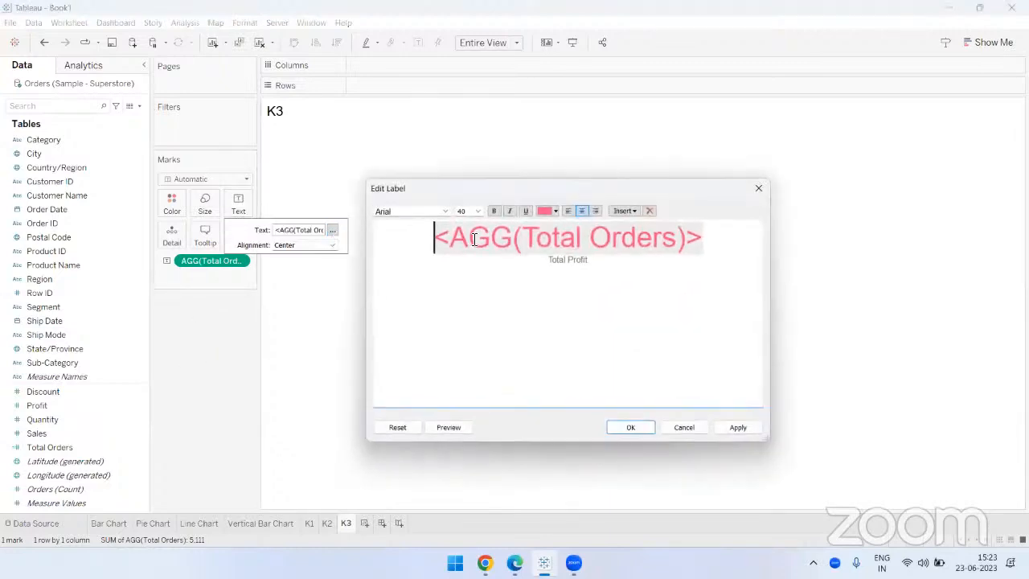
pyautogui.doubleClick(578, 260)
pyautogui.write('Orders')
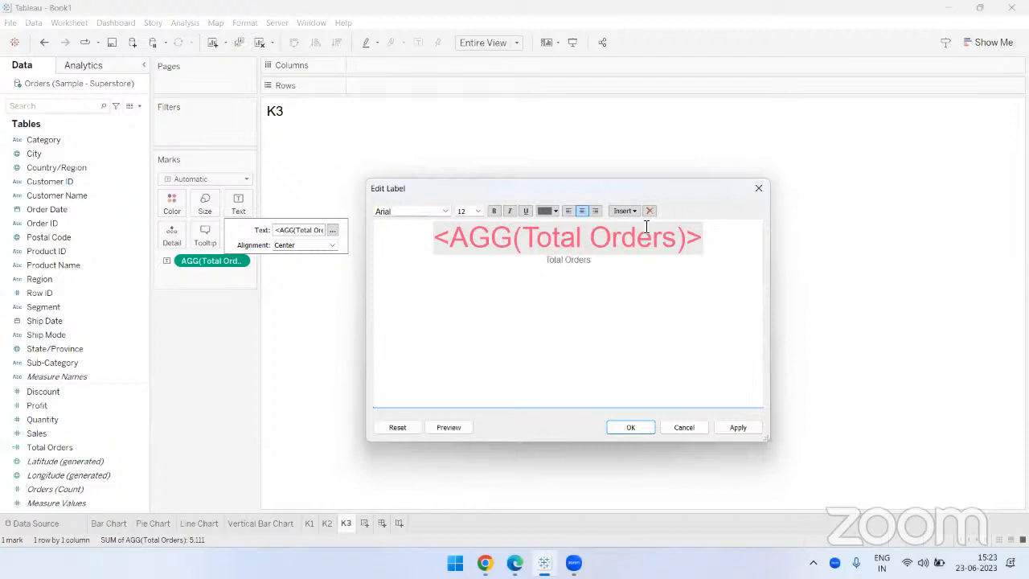
pyautogui.click(630, 427)
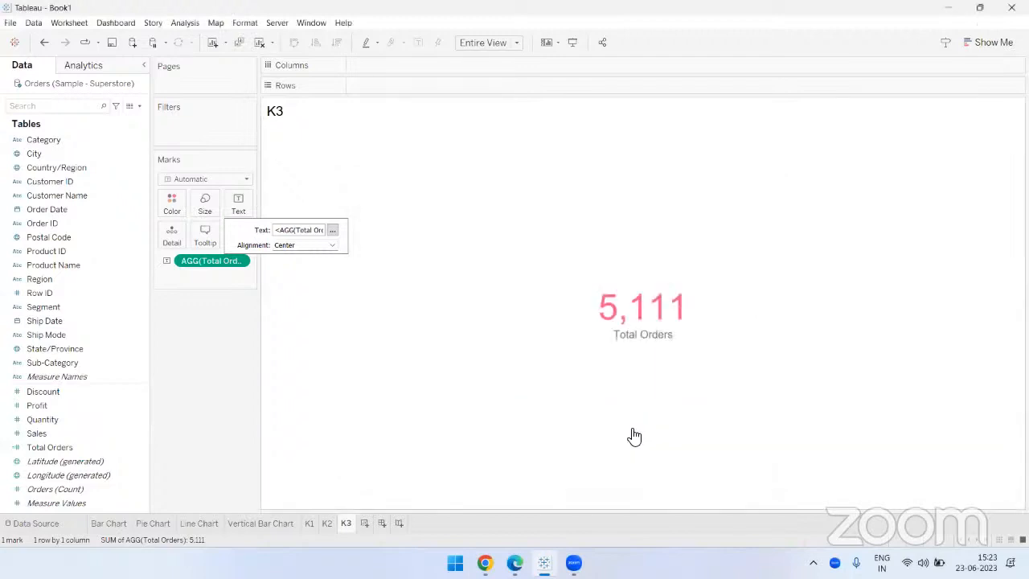
pyautogui.click(220, 352)
# Step: Duplicate the K3 sheet and rename the copy K4
pyautogui.rightClick(344, 523)
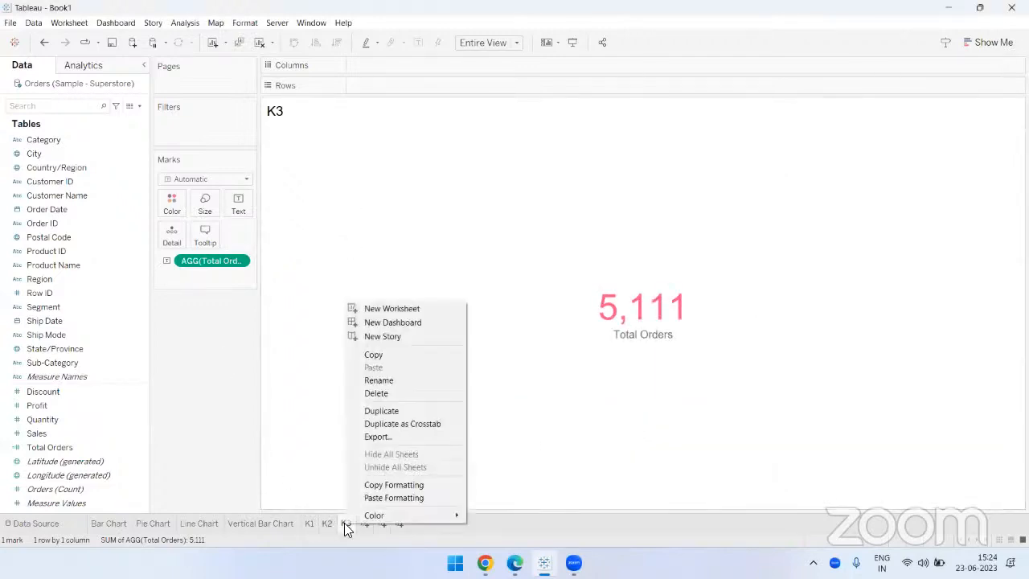
pyautogui.click(392, 410)
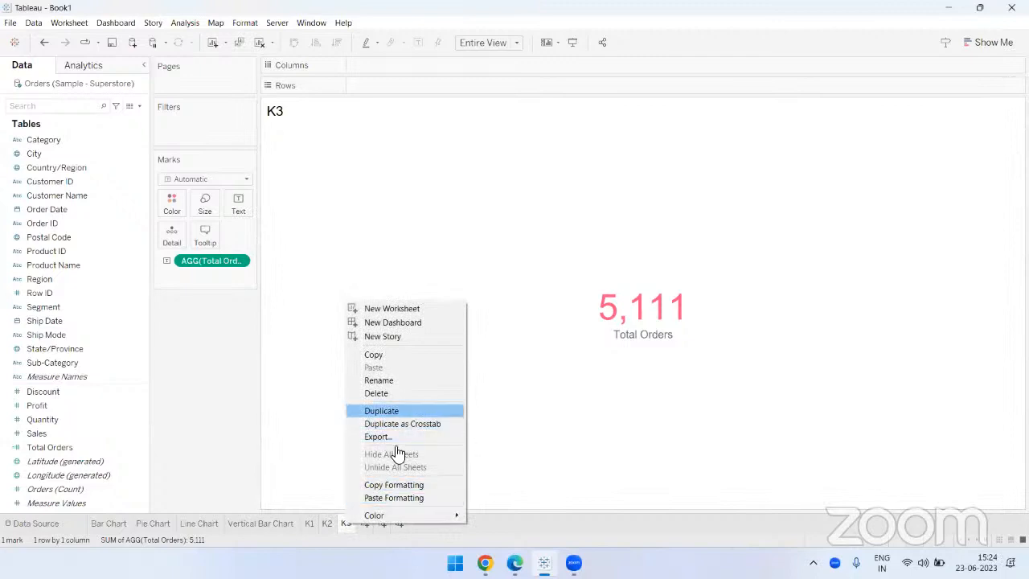
pyautogui.doubleClick(382, 523)
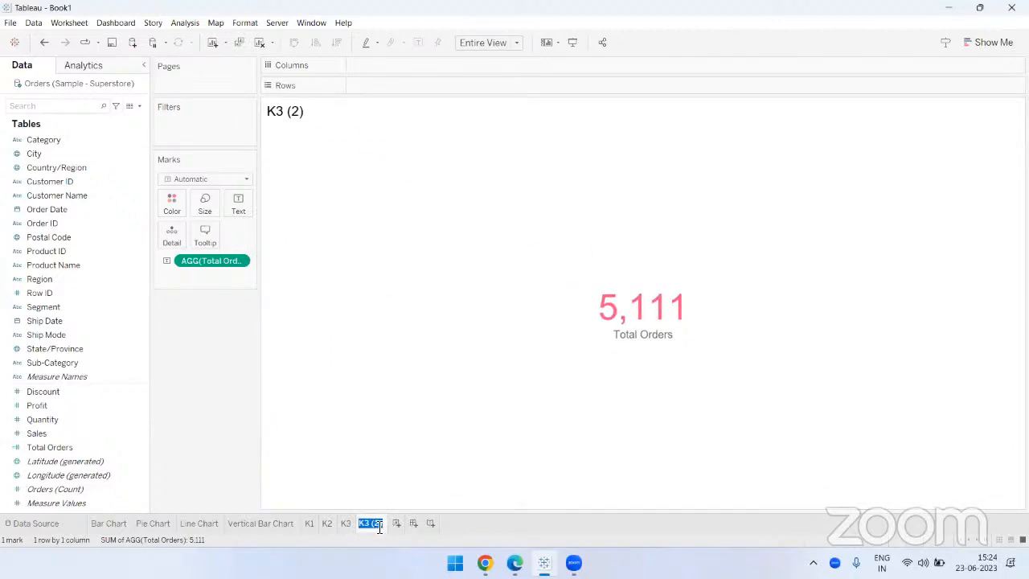
pyautogui.write('K4')
pyautogui.press('Return')
# Step: Create a calculated field named Total Customers with the formula COUNTD([Customer ID])
pyautogui.click(138, 106)
pyautogui.click(131, 122)
pyautogui.write('T')
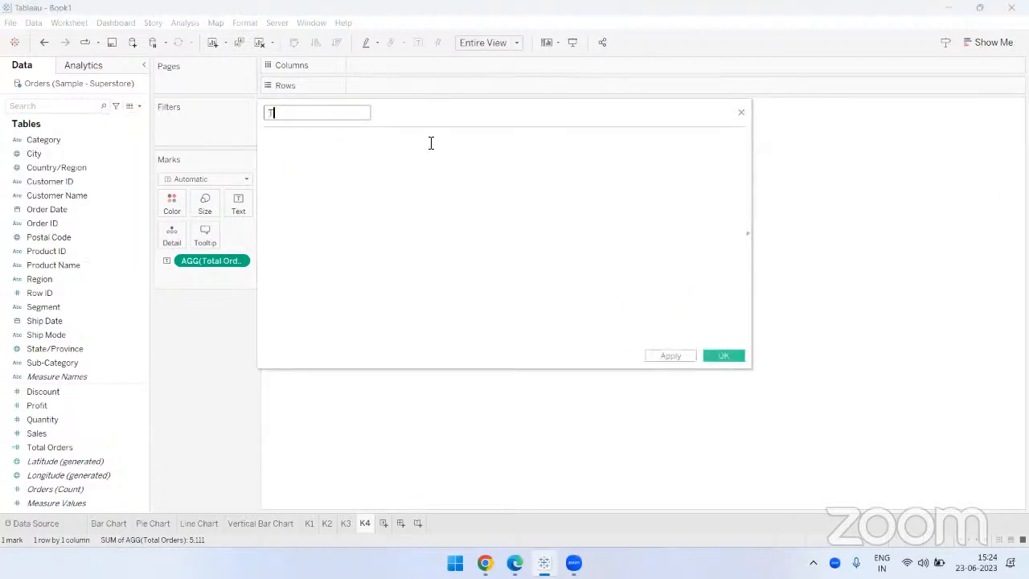
pyautogui.write('otal Customers')
pyautogui.click(431, 143)
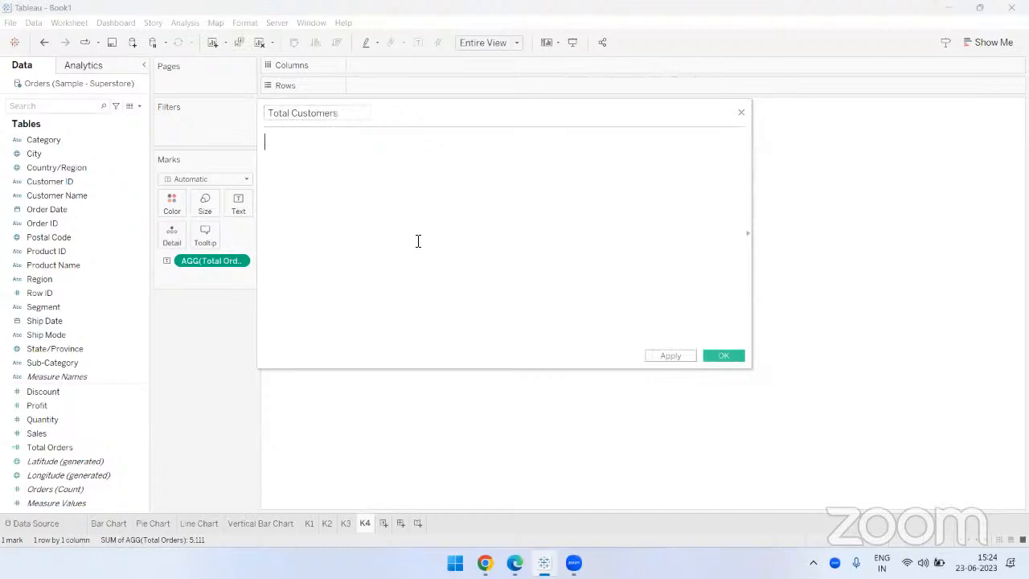
pyautogui.write('COUNTD()')
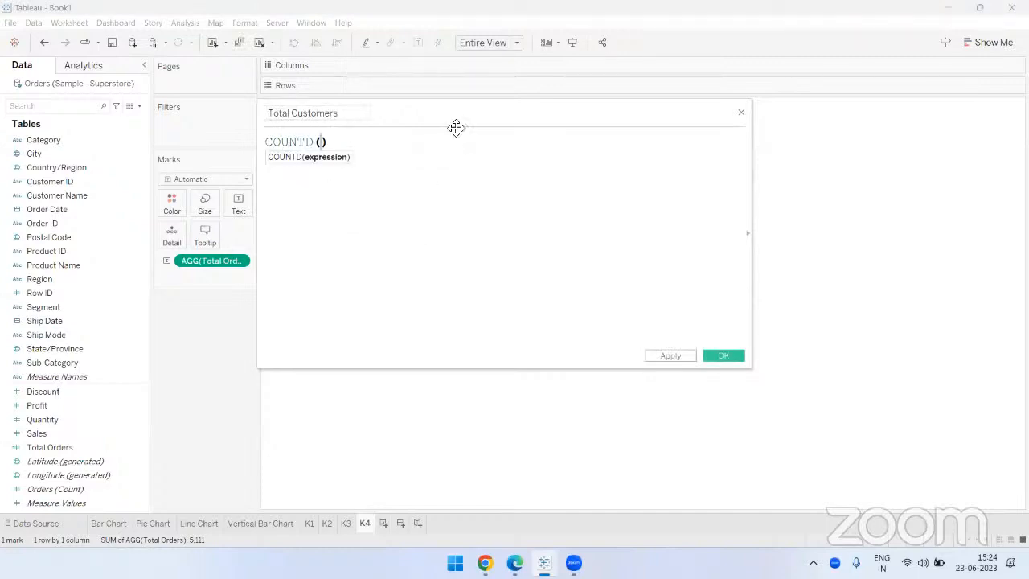
pyautogui.moveTo(455, 127); pyautogui.dragTo(508, 201)
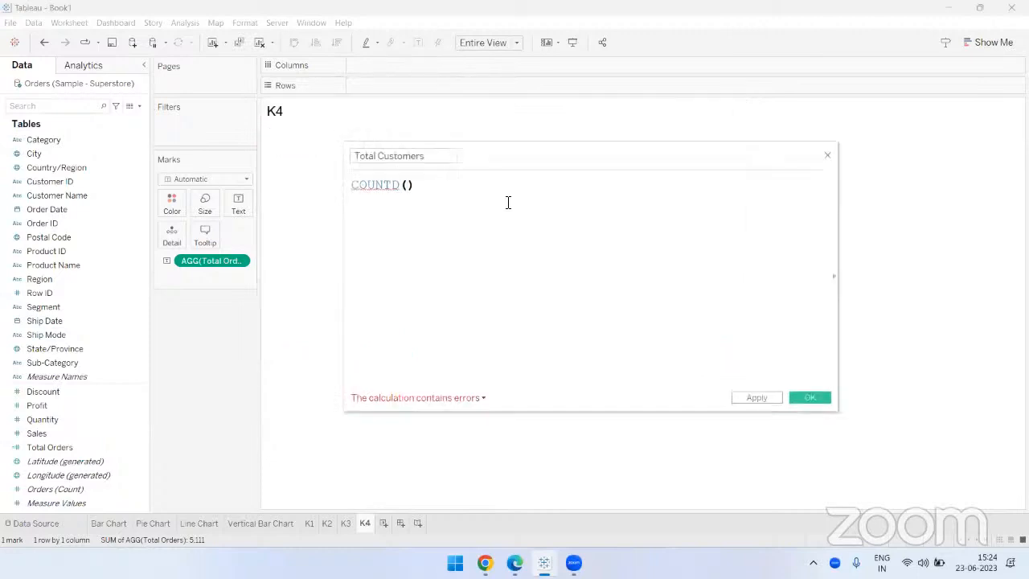
pyautogui.write('[Custo')
pyautogui.press('Return')
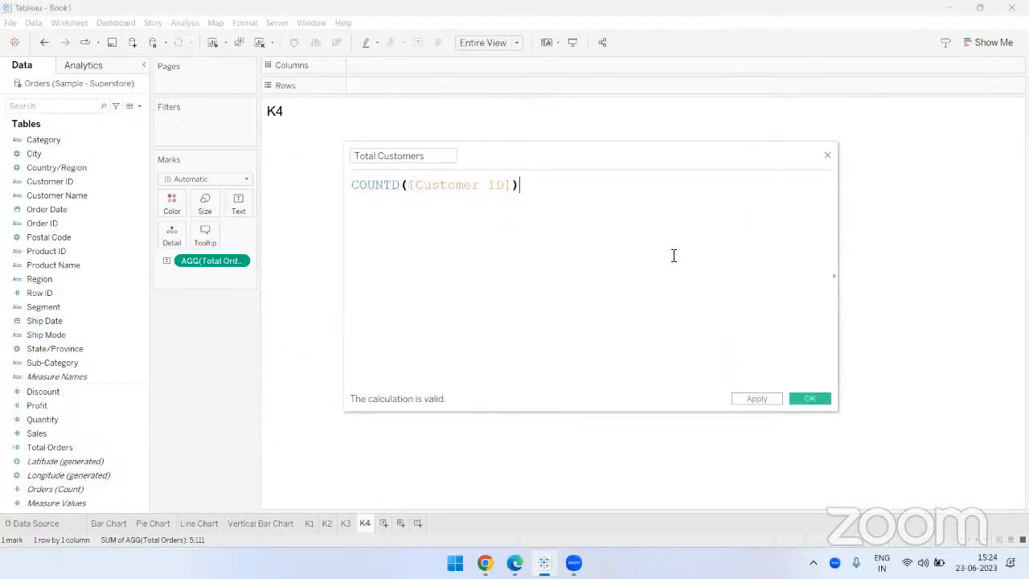
pyautogui.click(815, 398)
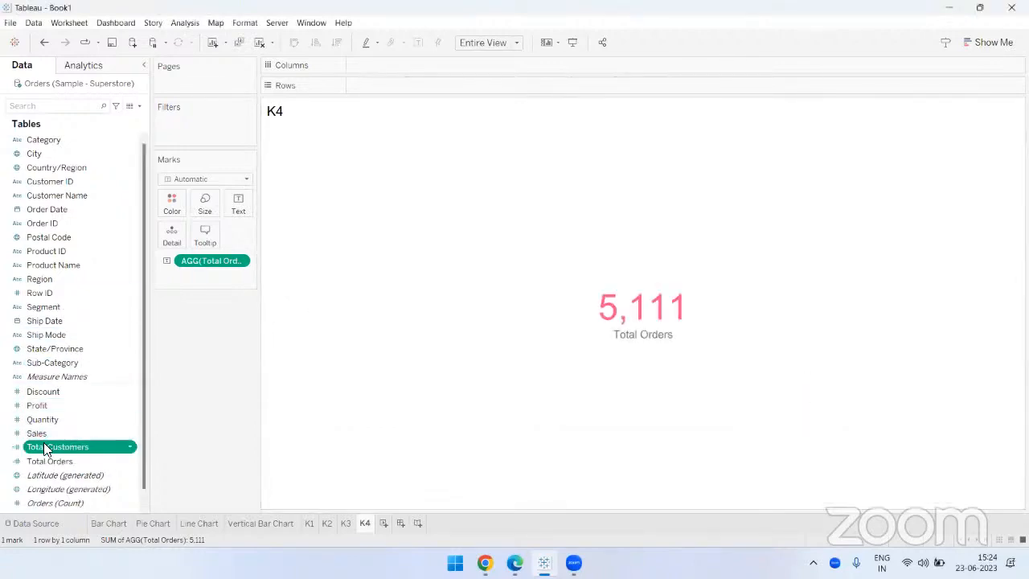
# Step: Replace Total Orders with the Total Customers field on K4 and change the label caption to "Total Customers"
pyautogui.moveTo(43, 442); pyautogui.dragTo(174, 260)
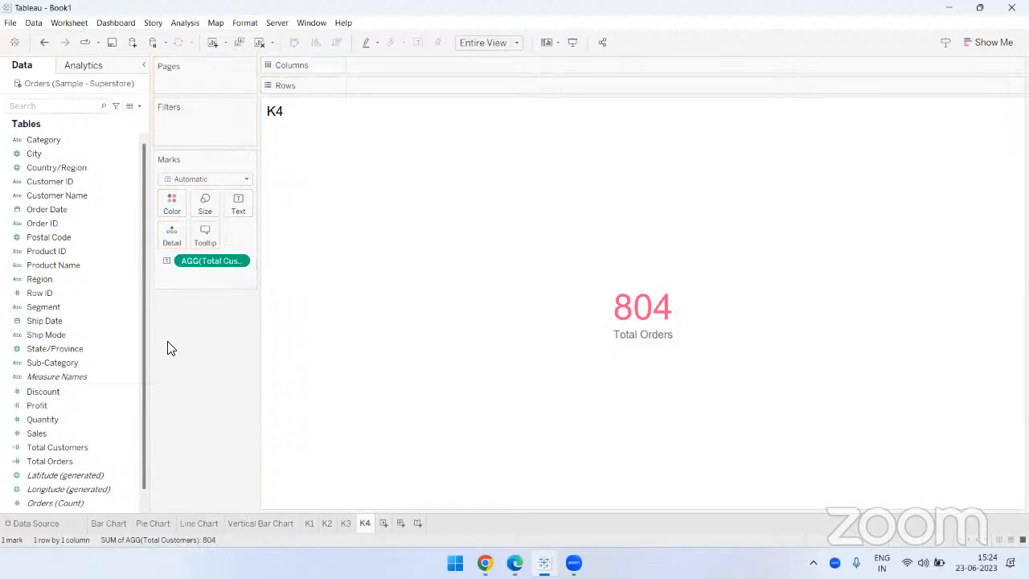
pyautogui.click(348, 522)
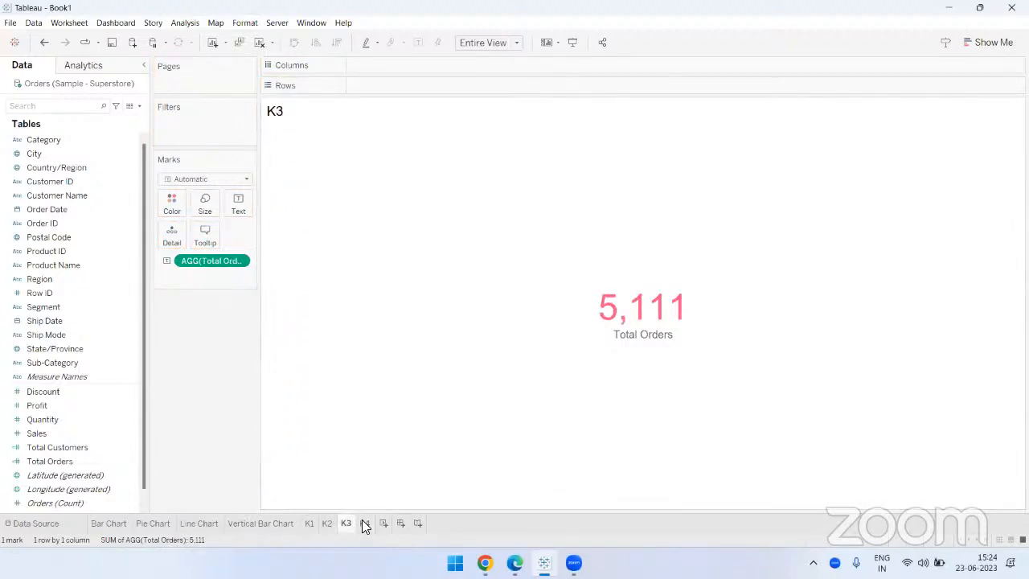
pyautogui.click(364, 524)
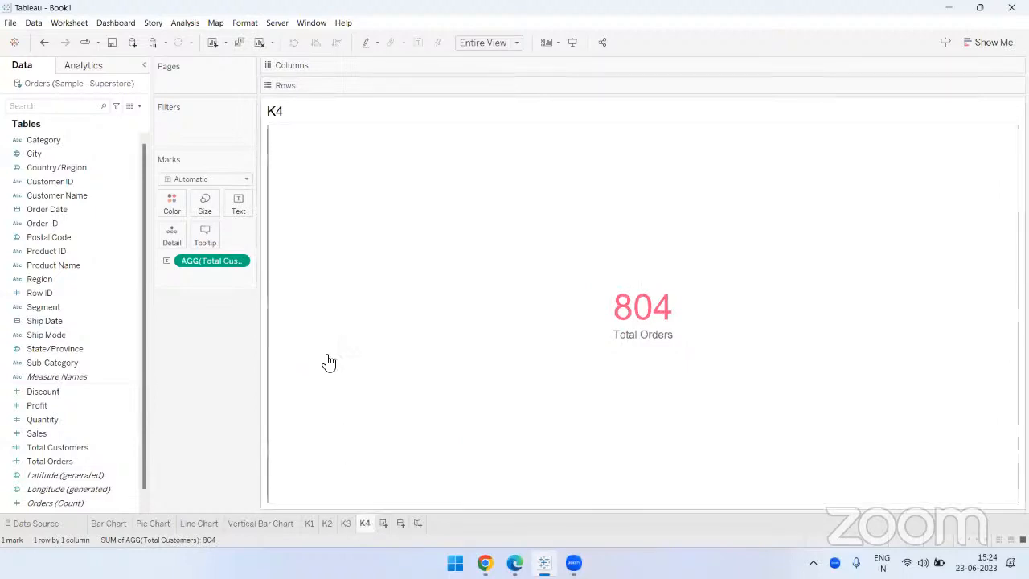
pyautogui.click(239, 205)
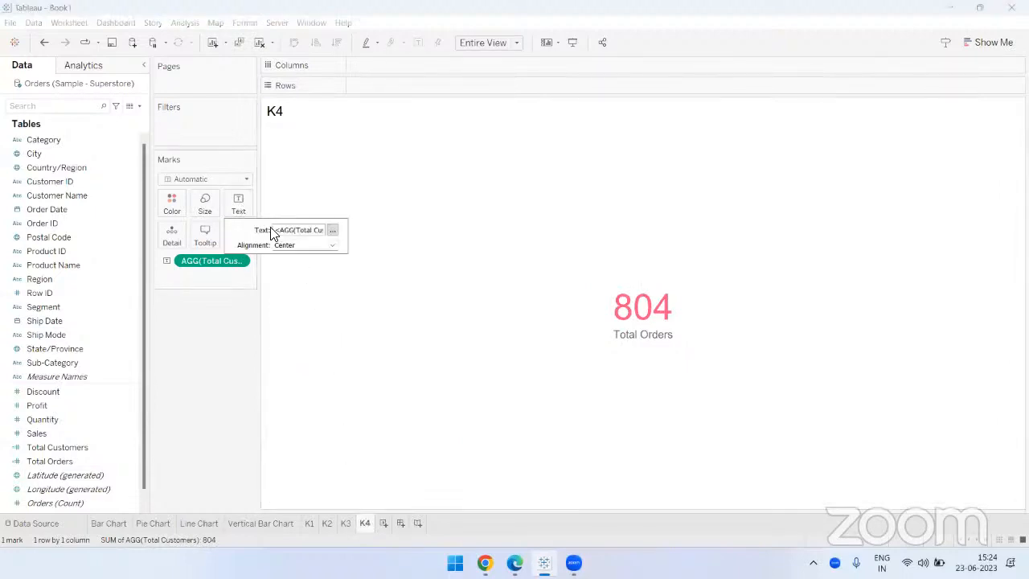
pyautogui.click(332, 231)
pyautogui.doubleClick(581, 260)
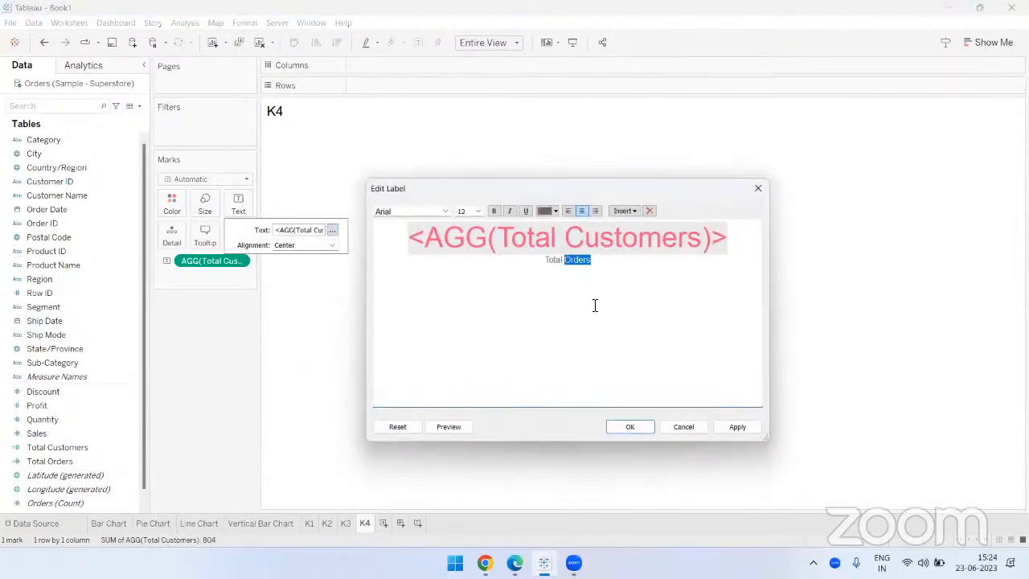
pyautogui.write('Customers')
pyautogui.click(637, 427)
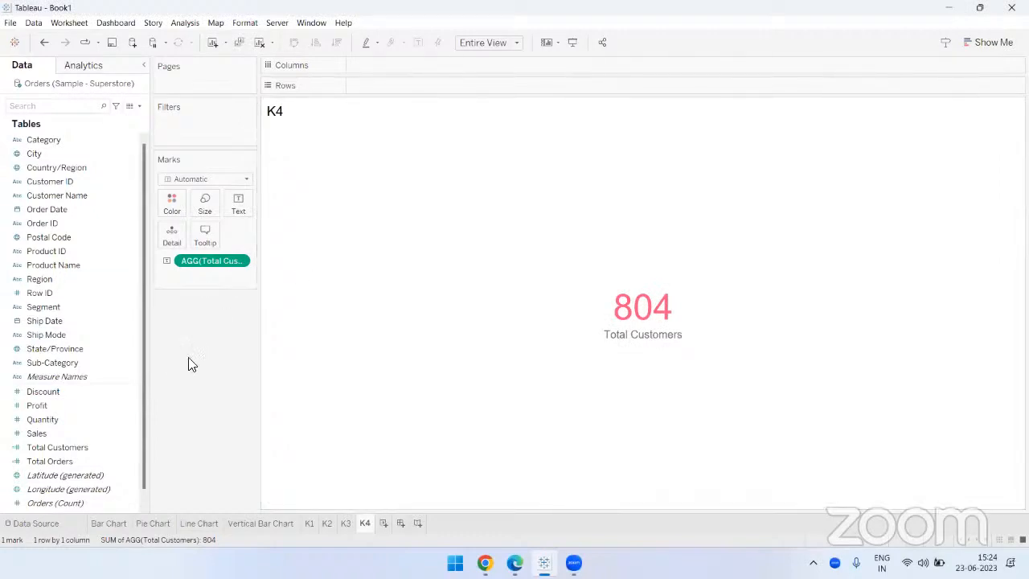
# Step: Review each finished sheet in order, from the Bar Chart, Pie Chart, Line Chart and Vertical Bar Chart through K1 to K4
pyautogui.click(117, 522)
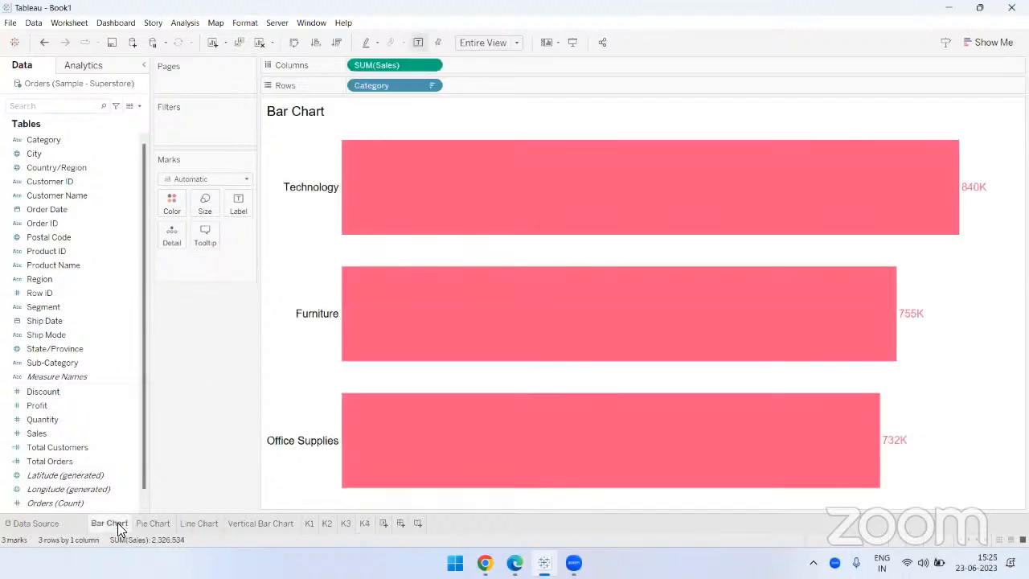
pyautogui.click(152, 524)
pyautogui.click(190, 524)
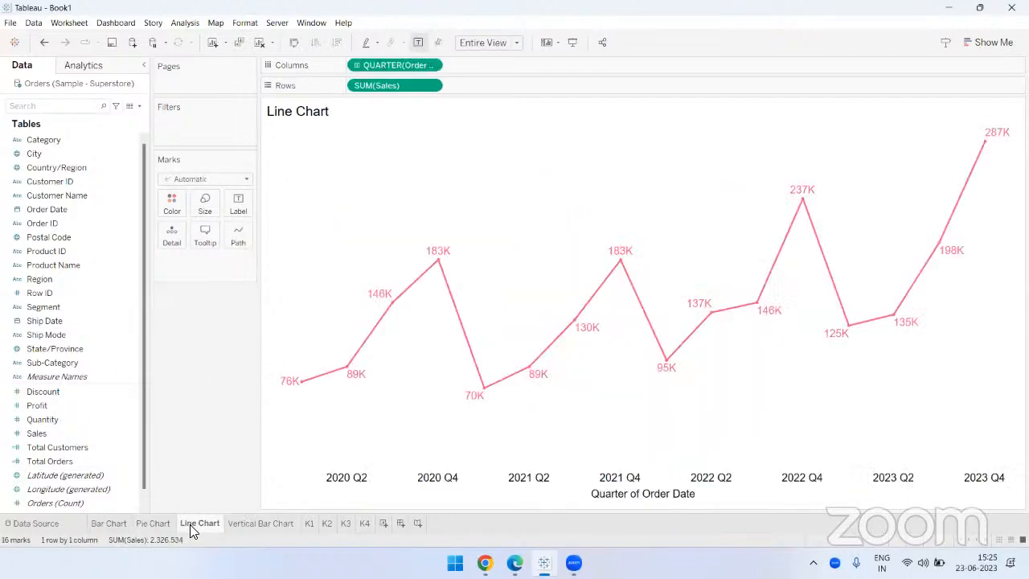
pyautogui.click(237, 524)
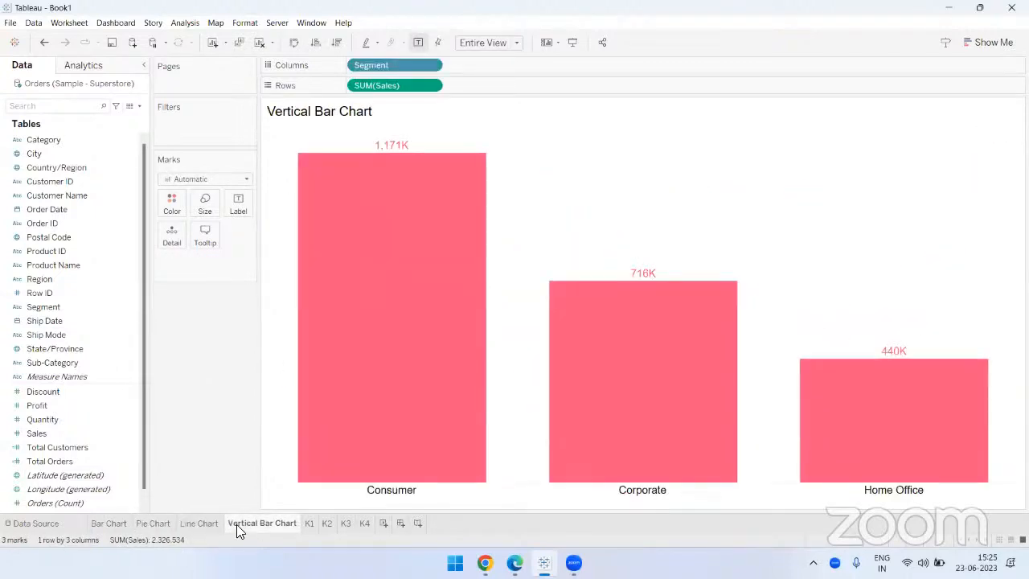
pyautogui.click(311, 524)
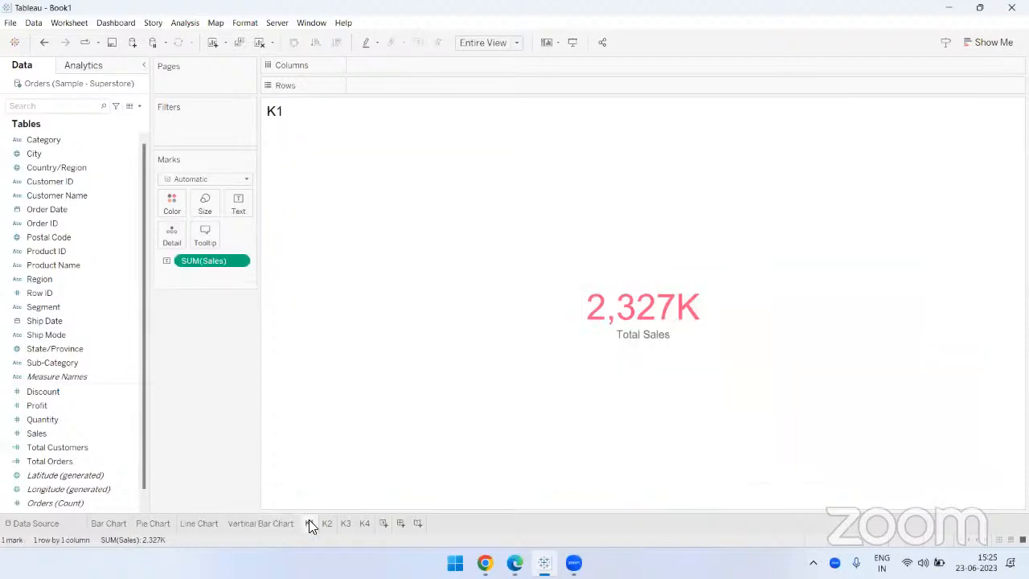
pyautogui.click(327, 524)
pyautogui.click(346, 524)
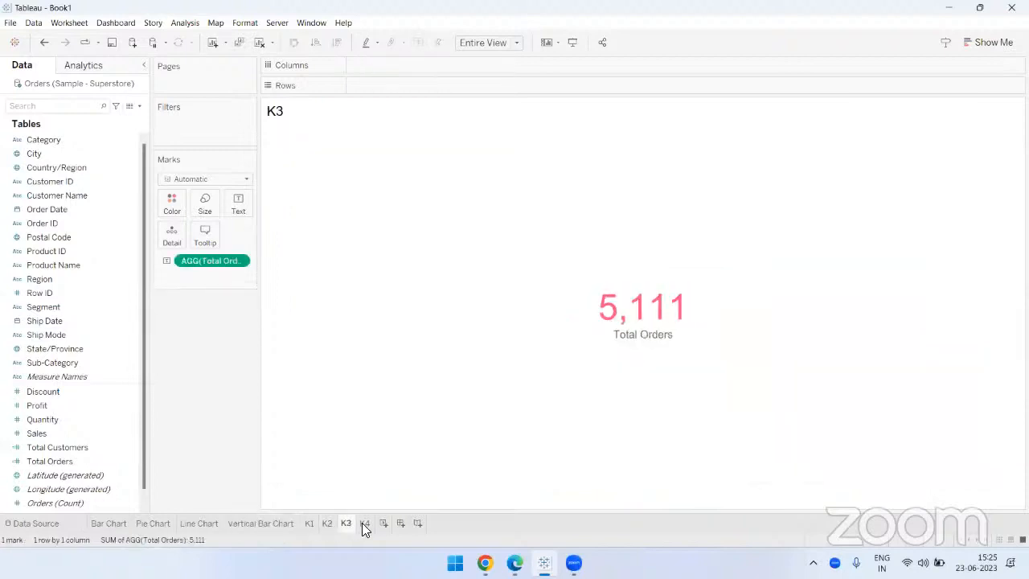
pyautogui.click(364, 524)
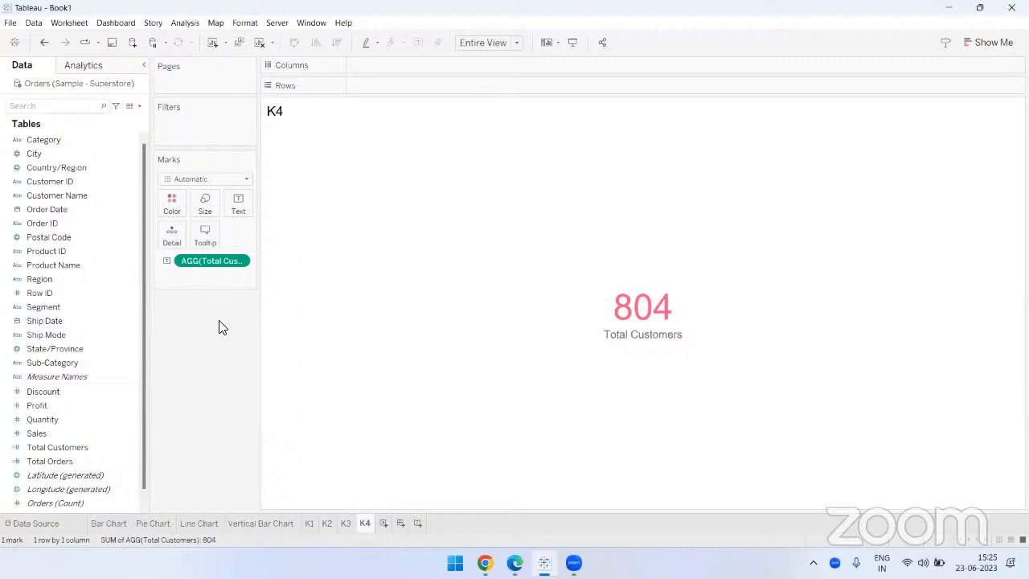
# Step: Create a new dashboard, set its size to Automatic and look through the available layout objects
pyautogui.click(400, 522)
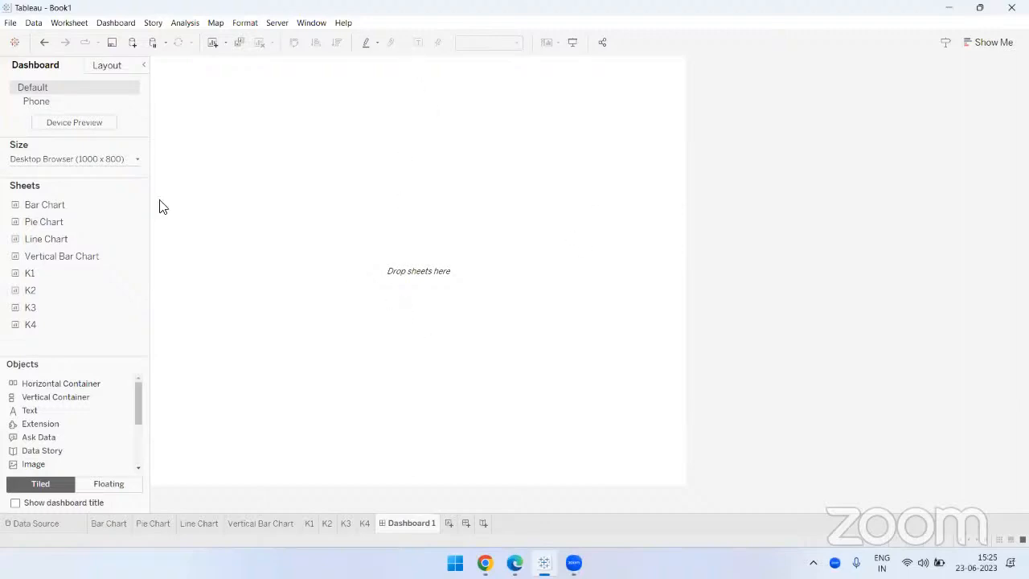
pyautogui.click(108, 159)
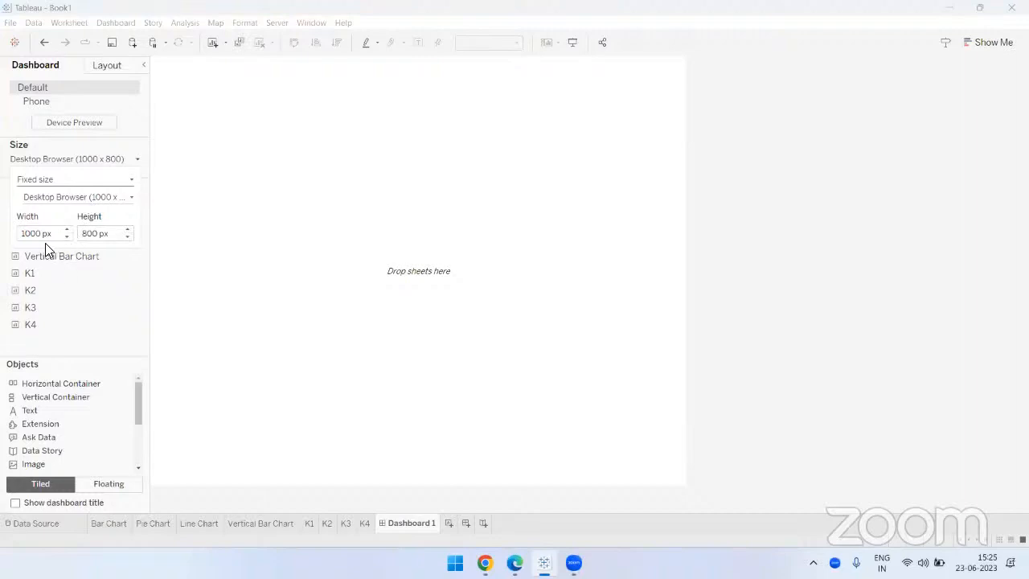
pyautogui.click(45, 180)
pyautogui.click(46, 203)
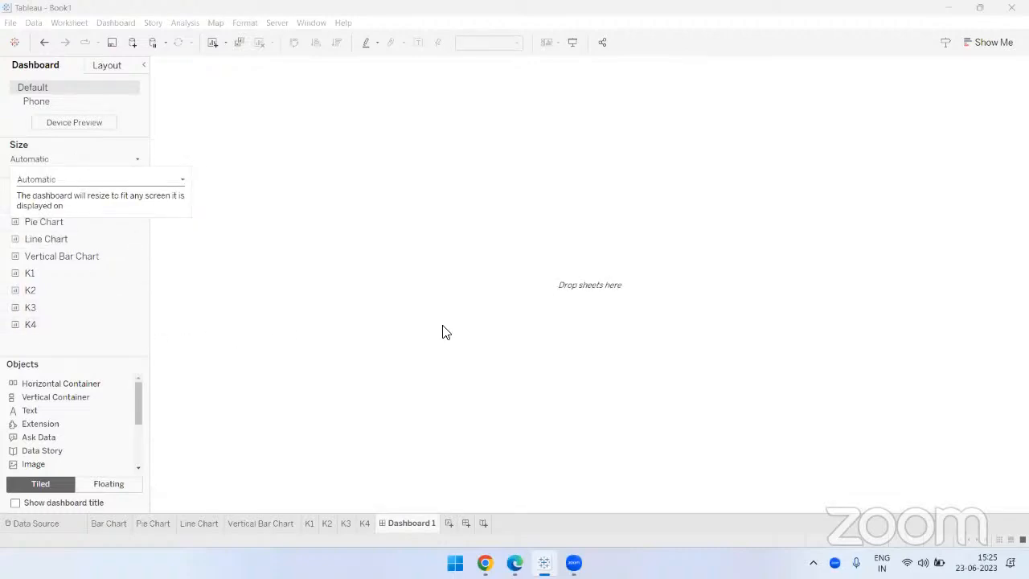
pyautogui.click(446, 332)
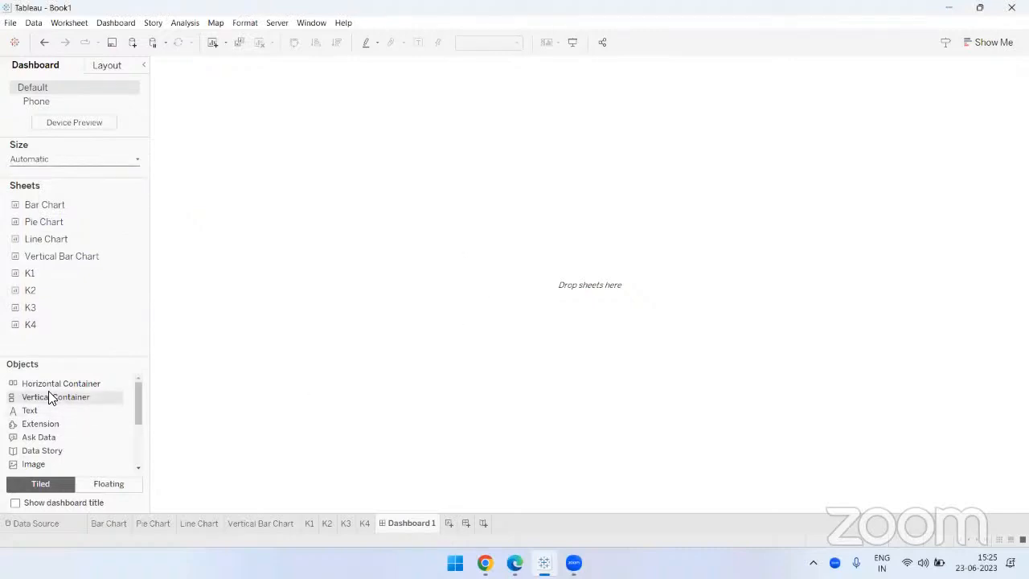
pyautogui.scroll(-3, 64, 447)
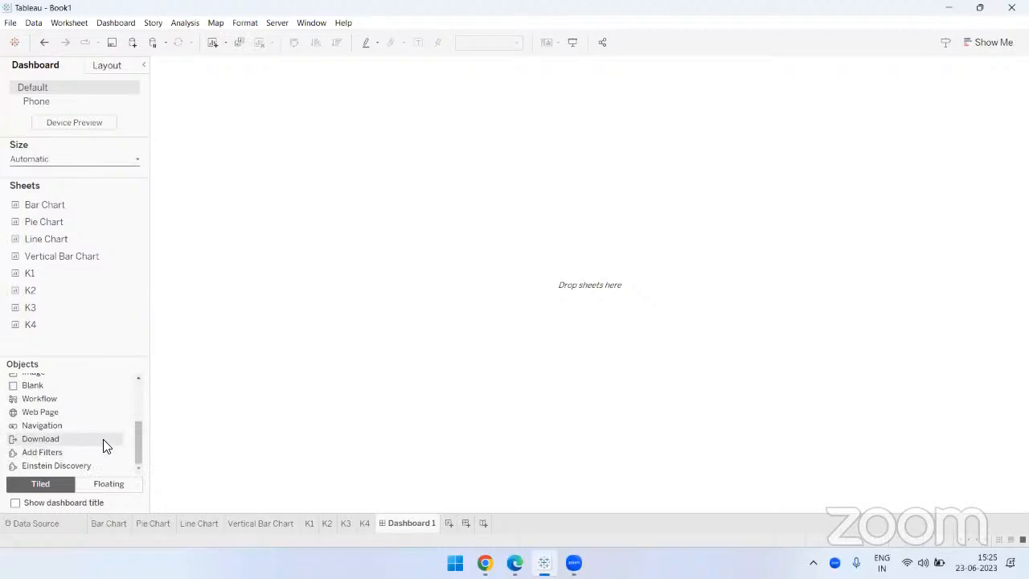
pyautogui.scroll(3, 102, 430)
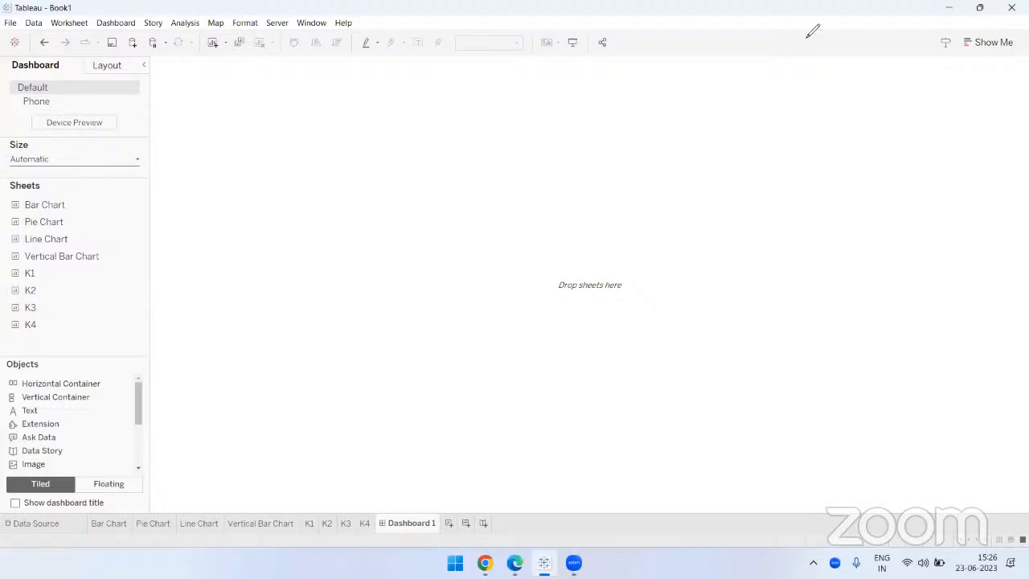
# Step: Sketch a dashboard layout as a screen annotation with a logo and title band, four KPI boxes and four chart areas
pyautogui.click(797, 78)
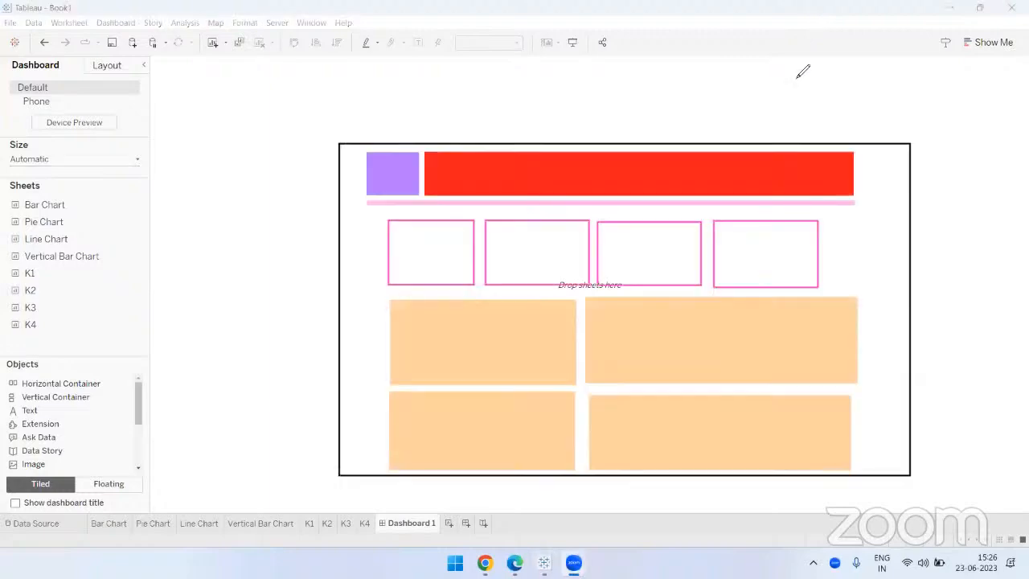
pyautogui.click(580, 82)
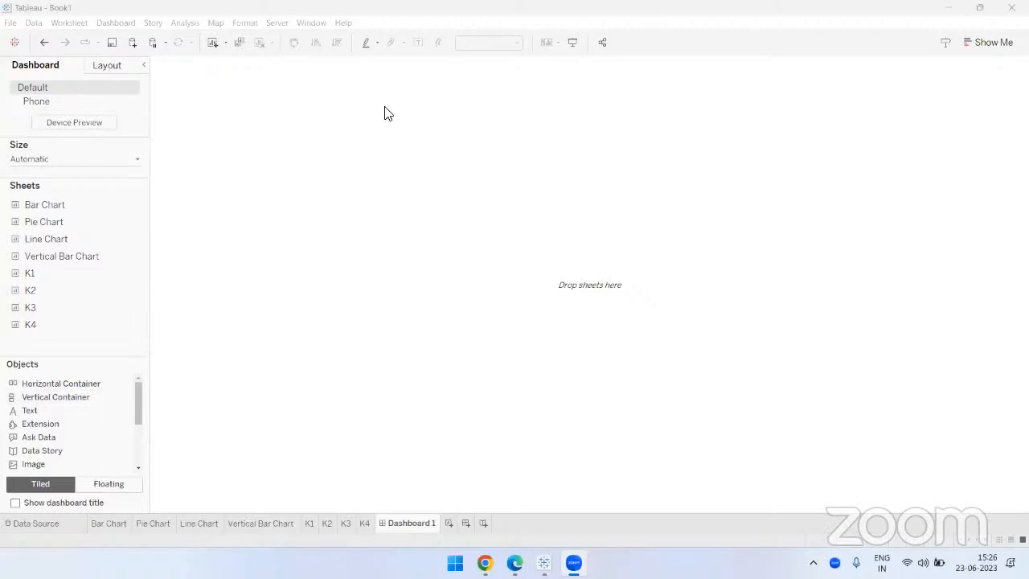
# Step: Annotate the empty dashboard with an orange rectangle divided by three vertical lines and clear the annotation
pyautogui.moveTo(268, 144); pyautogui.dragTo(594, 372)
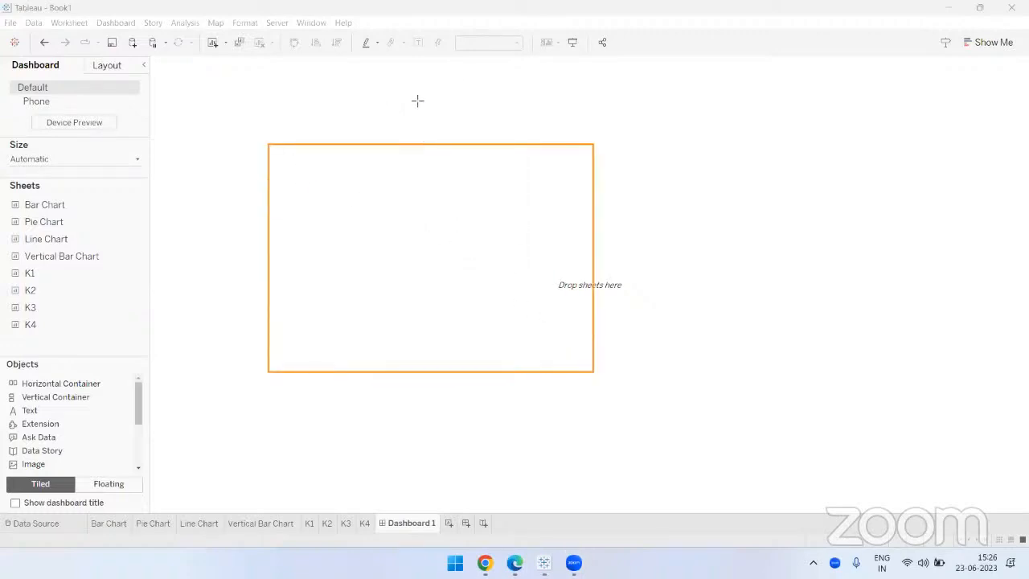
pyautogui.moveTo(336, 144); pyautogui.dragTo(332, 372)
pyautogui.moveTo(393, 143); pyautogui.dragTo(394, 365)
pyautogui.moveTo(446, 145); pyautogui.dragTo(450, 374)
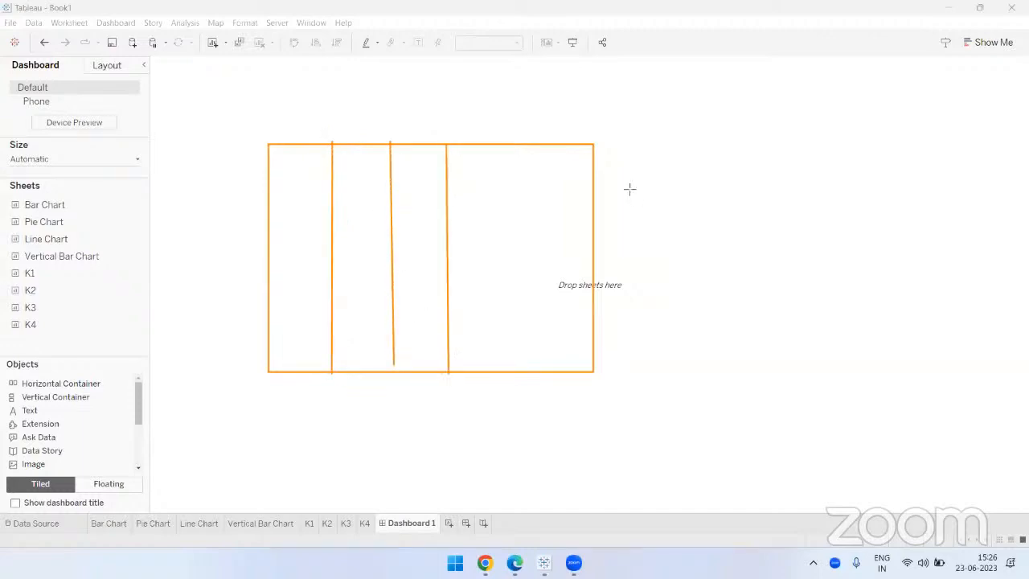
pyautogui.click(697, 85)
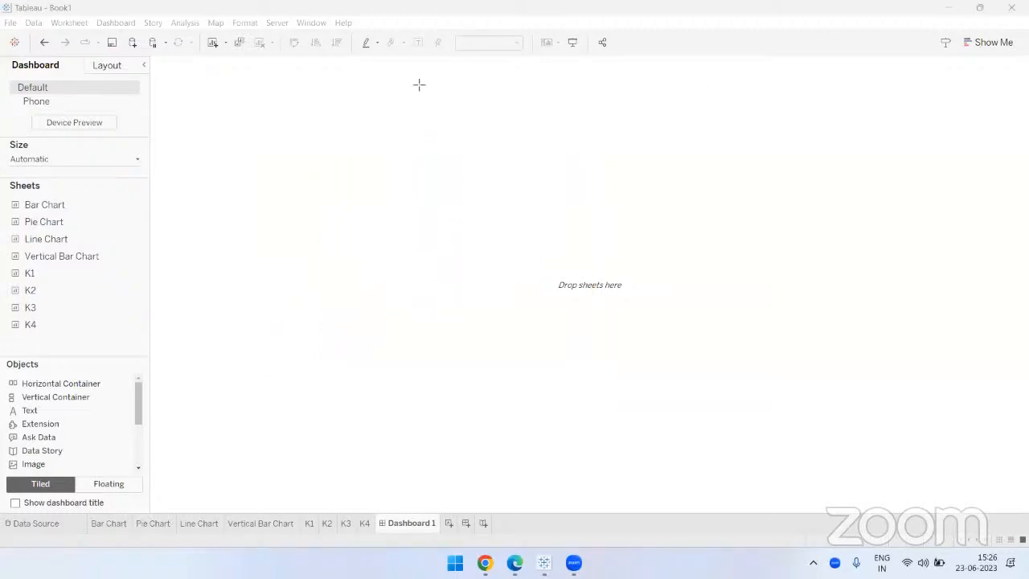
# Step: Annotate the dashboard with three descending orange bars, a red line curve beside them and a black frame around both
pyautogui.moveTo(264, 93); pyautogui.dragTo(350, 322)
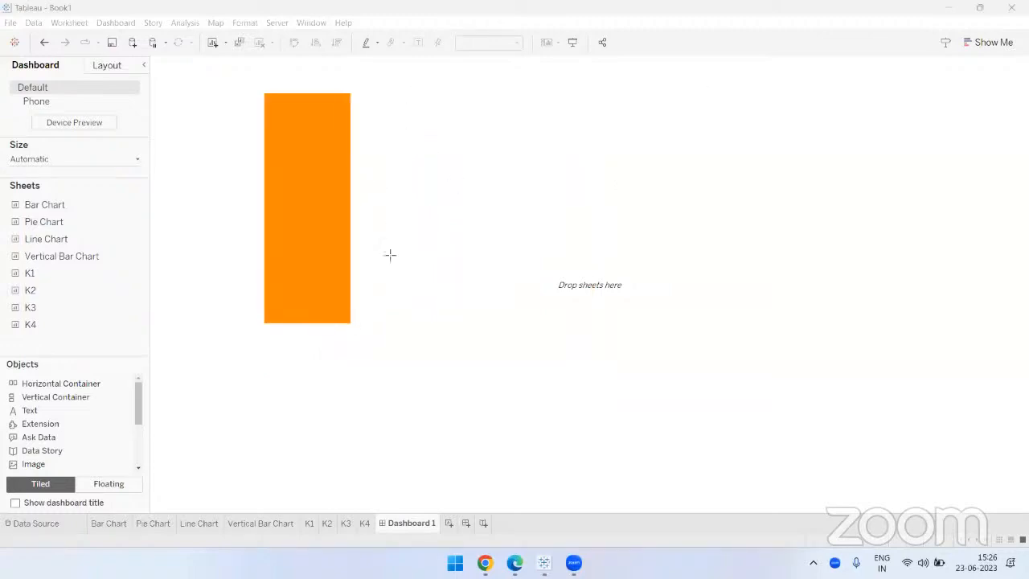
pyautogui.moveTo(363, 177)
pyautogui.mouseDown()
pyautogui.moveTo(450, 328)
pyautogui.moveTo(459, 321)
pyautogui.mouseUp()
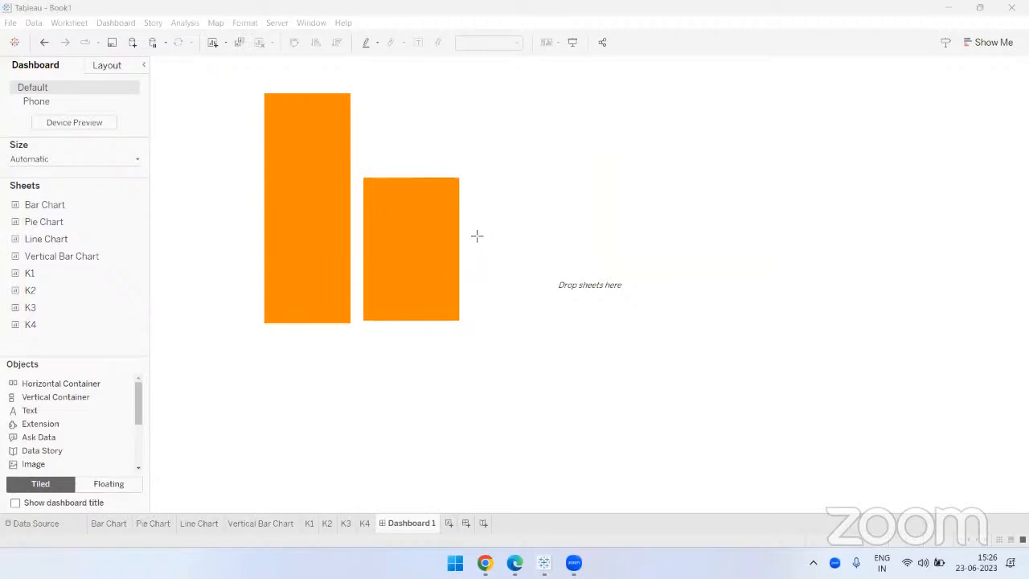
pyautogui.moveTo(471, 231)
pyautogui.mouseDown()
pyautogui.moveTo(520, 312)
pyautogui.moveTo(547, 321)
pyautogui.mouseUp()
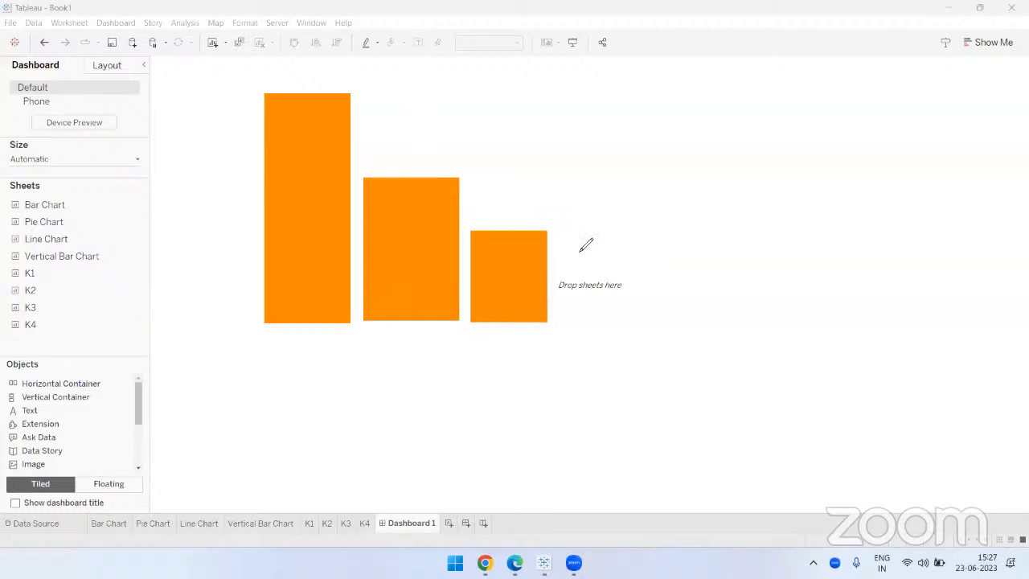
pyautogui.moveTo(616, 293)
pyautogui.mouseDown()
pyautogui.moveTo(670, 293)
pyautogui.moveTo(692, 188)
pyautogui.mouseUp()
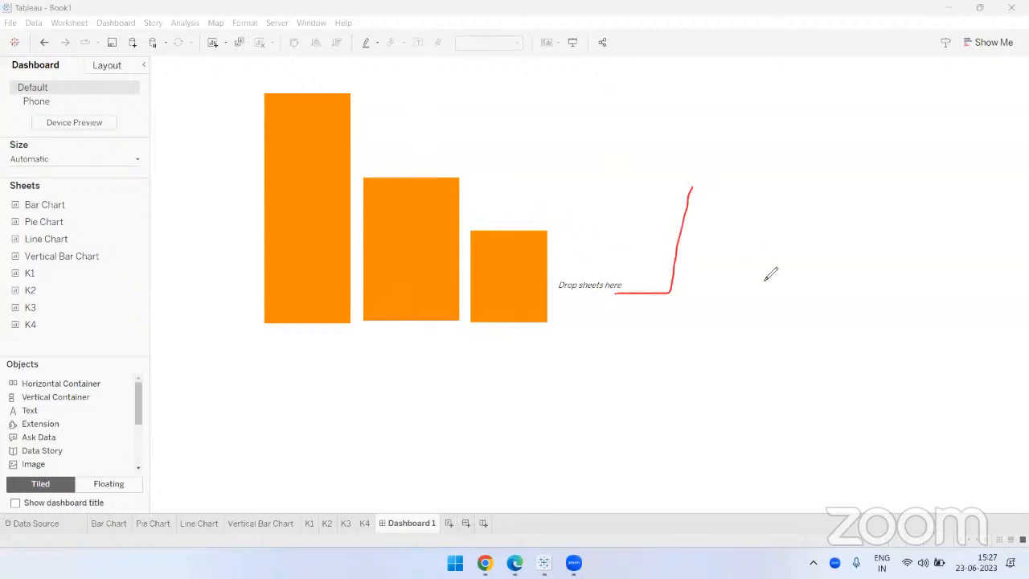
pyautogui.moveTo(770, 275)
pyautogui.mouseDown()
pyautogui.moveTo(889, 206)
pyautogui.moveTo(941, 255)
pyautogui.moveTo(1025, 293)
pyautogui.mouseUp()
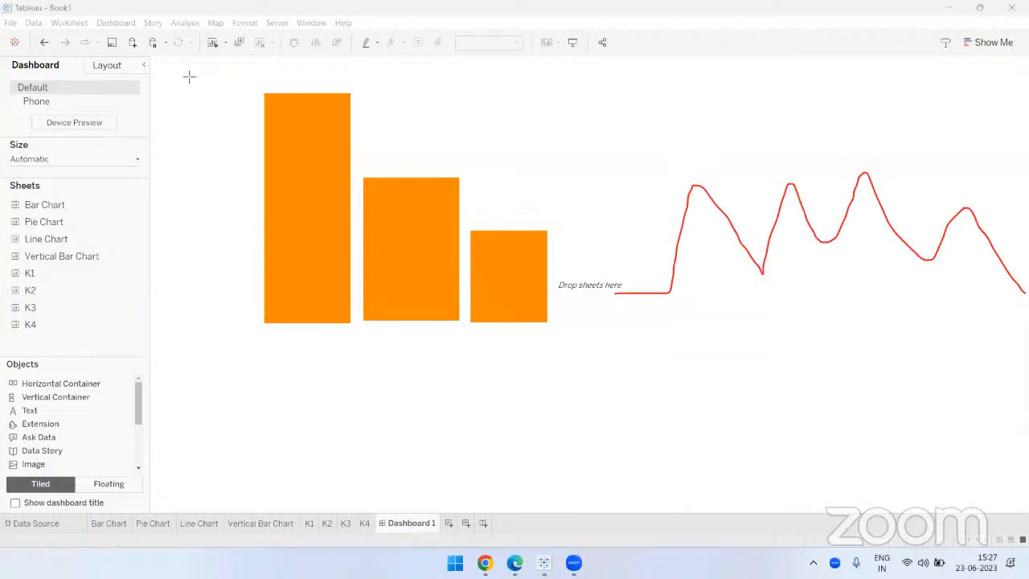
pyautogui.moveTo(185, 73)
pyautogui.mouseDown()
pyautogui.moveTo(560, 145)
pyautogui.moveTo(1024, 358)
pyautogui.mouseUp()
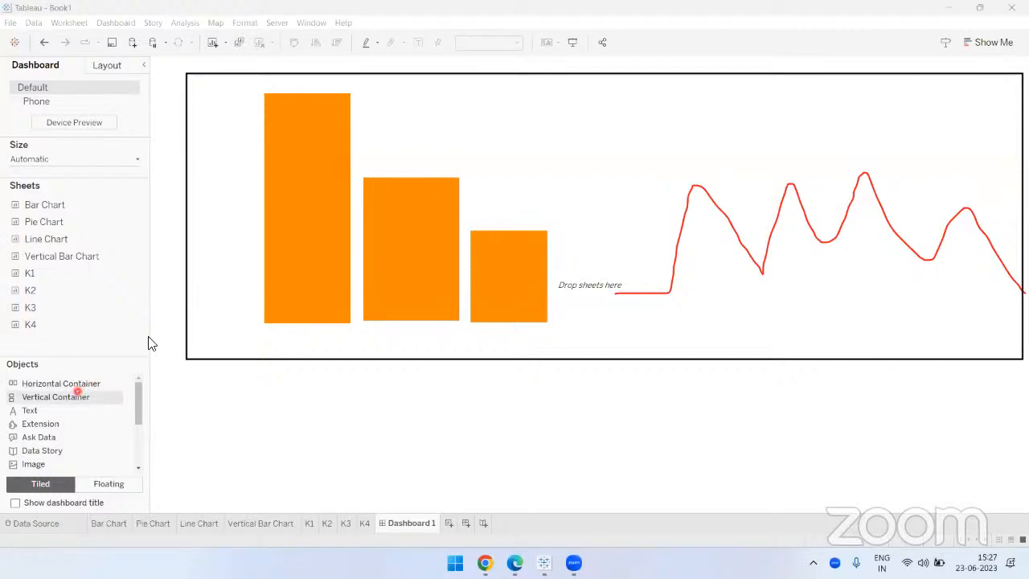
# Step: Reshape the black annotation frame to be narrower and taller, and fit the red line curve inside it below the orange bars
pyautogui.click(467, 361)
pyautogui.moveTo(884, 376); pyautogui.dragTo(590, 517)
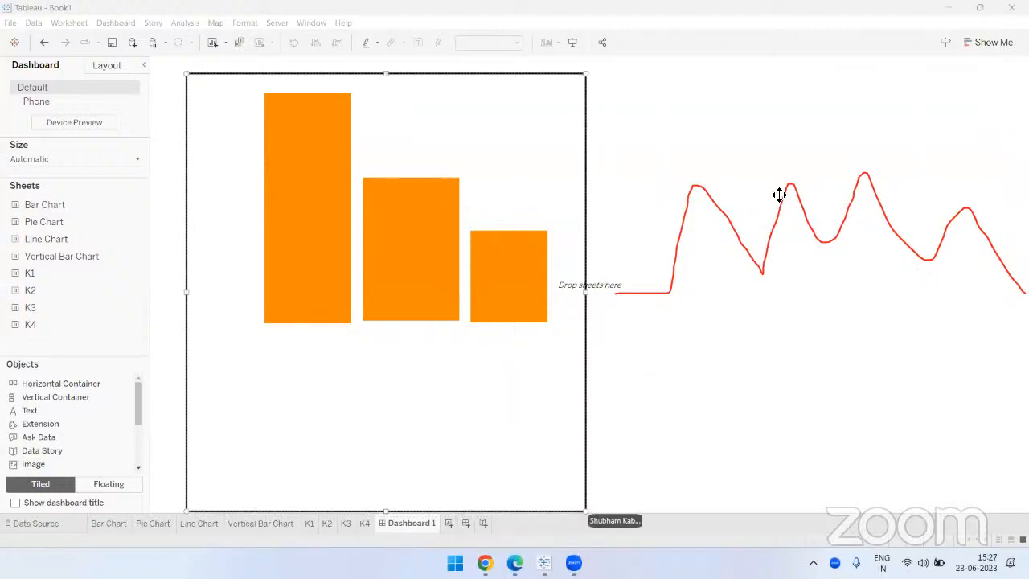
pyautogui.moveTo(786, 197)
pyautogui.mouseDown()
pyautogui.moveTo(426, 369)
pyautogui.moveTo(363, 370)
pyautogui.moveTo(405, 404)
pyautogui.mouseUp()
pyautogui.moveTo(599, 469); pyautogui.dragTo(555, 466)
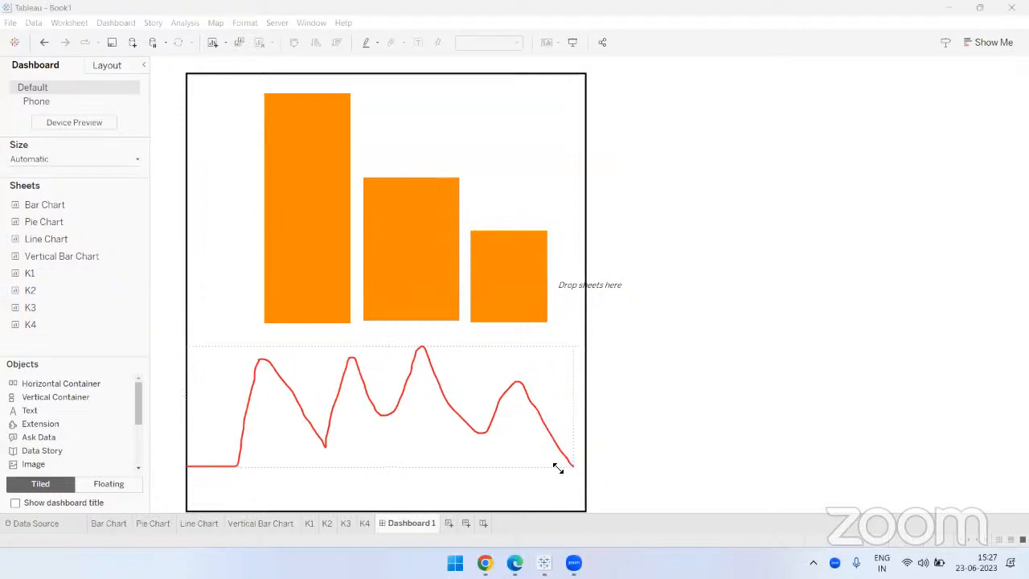
pyautogui.moveTo(189, 471); pyautogui.dragTo(234, 484)
pyautogui.moveTo(467, 355)
pyautogui.mouseDown()
pyautogui.moveTo(483, 370)
pyautogui.moveTo(468, 373)
pyautogui.mouseUp()
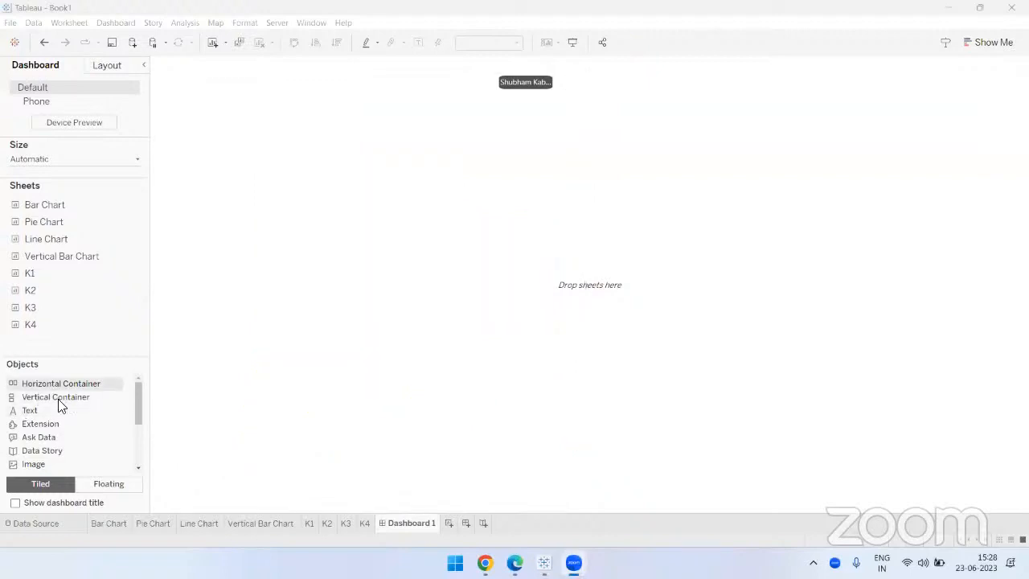
# Step: Widen the dashboard side pane slightly
pyautogui.click(154, 393)
pyautogui.moveTo(151, 394); pyautogui.dragTo(155, 393)
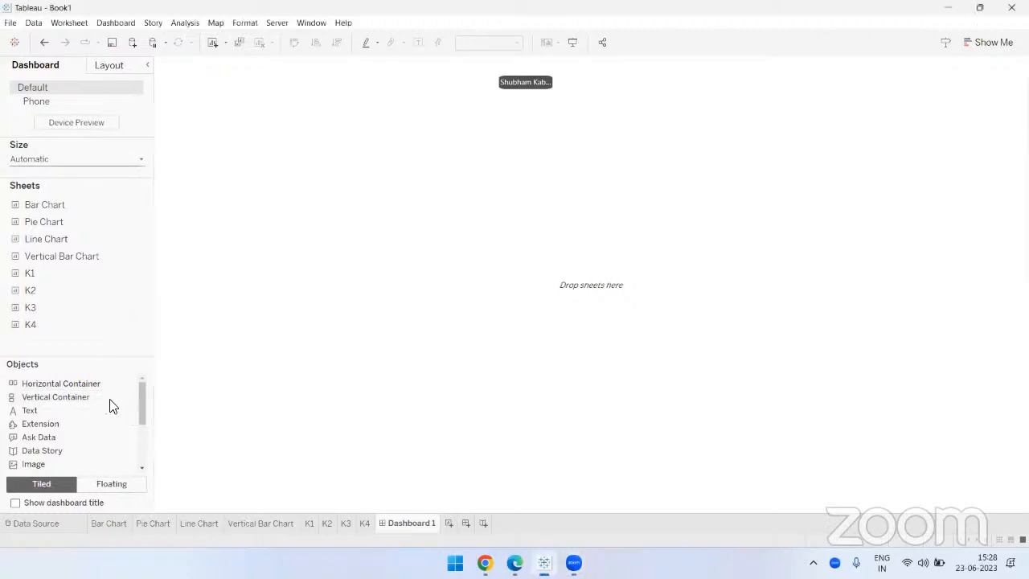
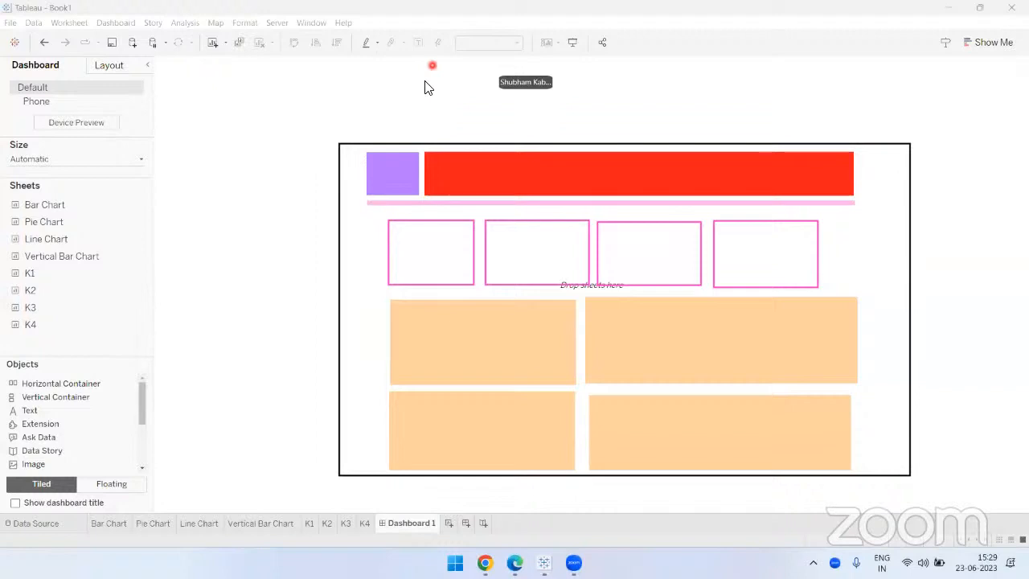
# Step: Examine the available dashboard objects, including the containers, Text, Image and Blank, against the sketched layout
pyautogui.moveTo(279, 173); pyautogui.dragTo(280, 414)
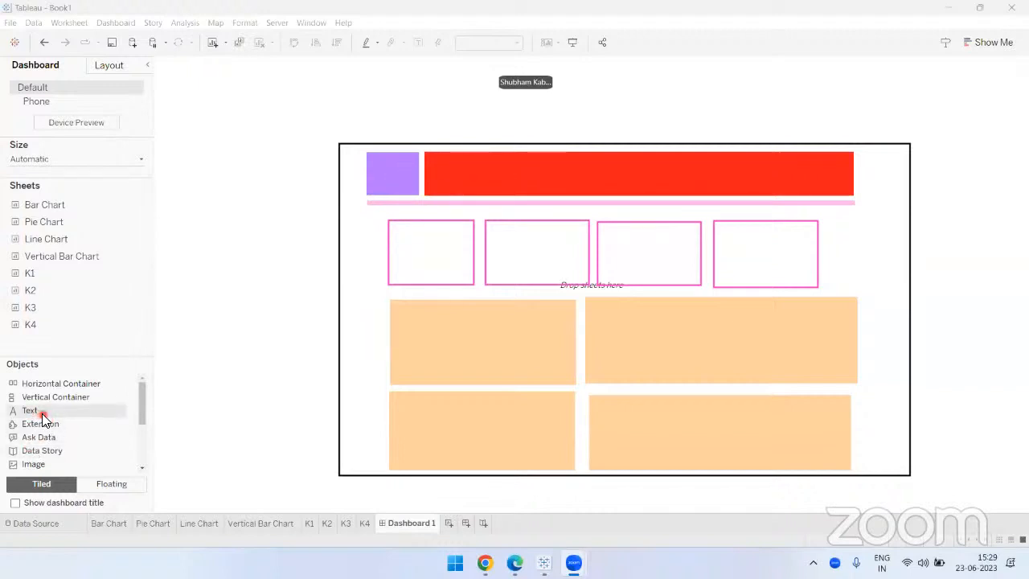
pyautogui.scroll(-2, 65, 430)
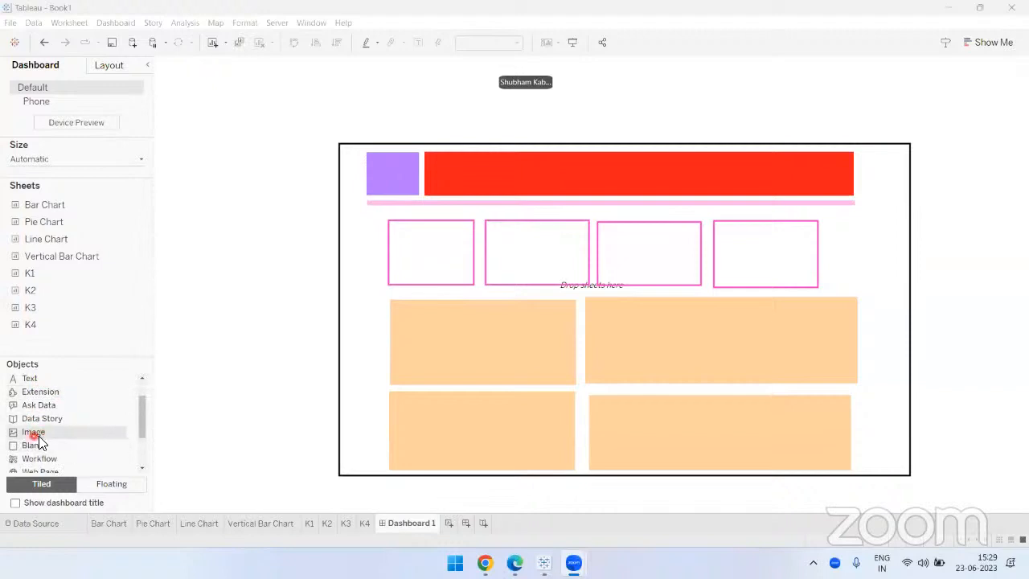
pyautogui.scroll(2, 38, 426)
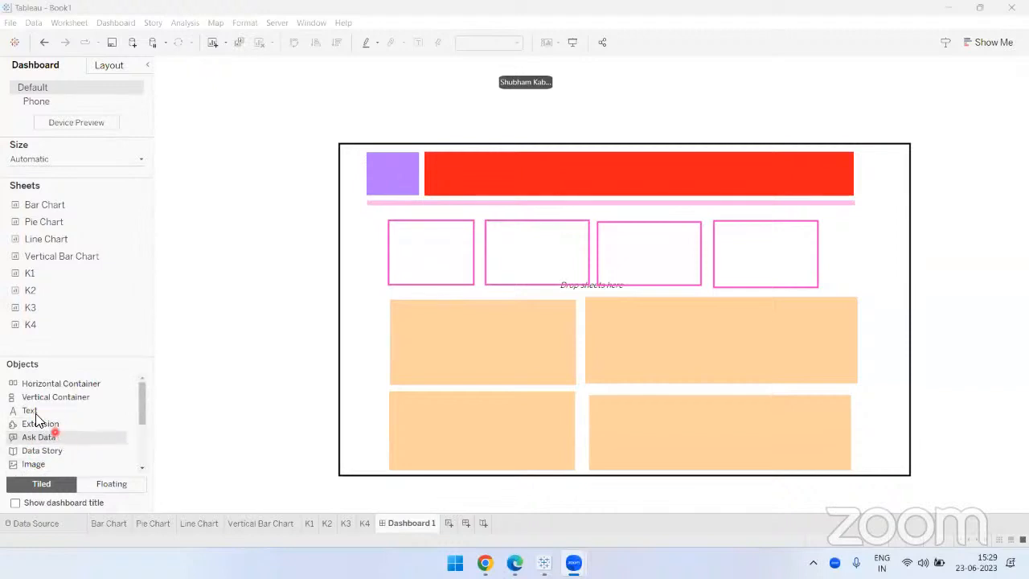
pyautogui.scroll(-2, 36, 430)
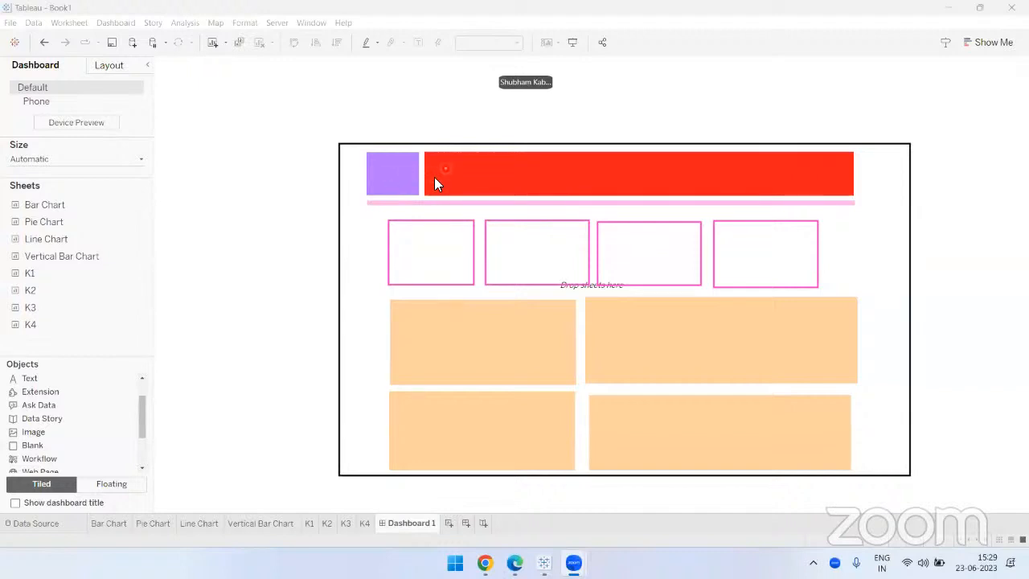
pyautogui.scroll(2, 80, 422)
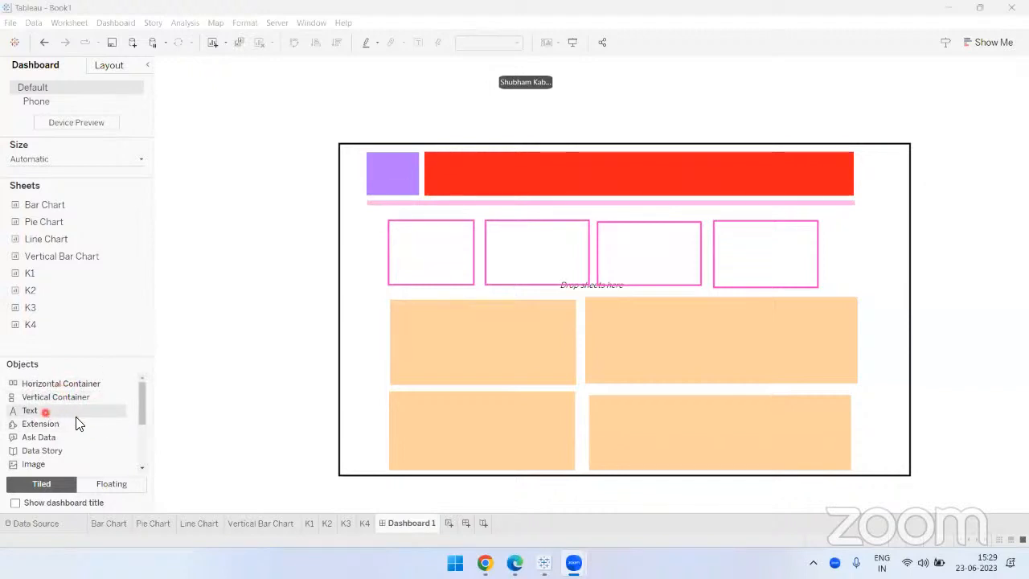
pyautogui.scroll(-2, 50, 425)
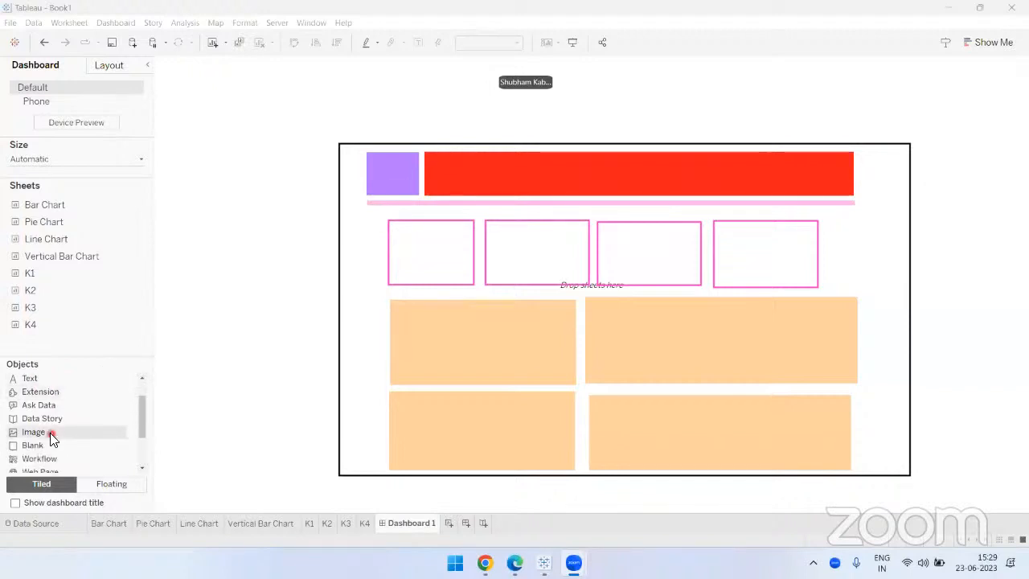
pyautogui.scroll(2, 50, 432)
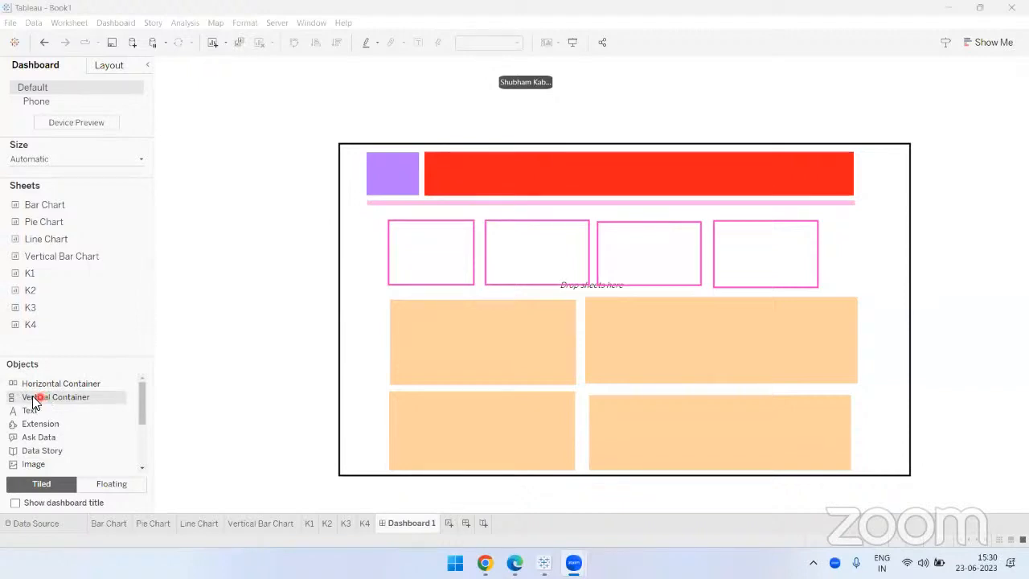
pyautogui.moveTo(118, 394); pyautogui.dragTo(382, 210)
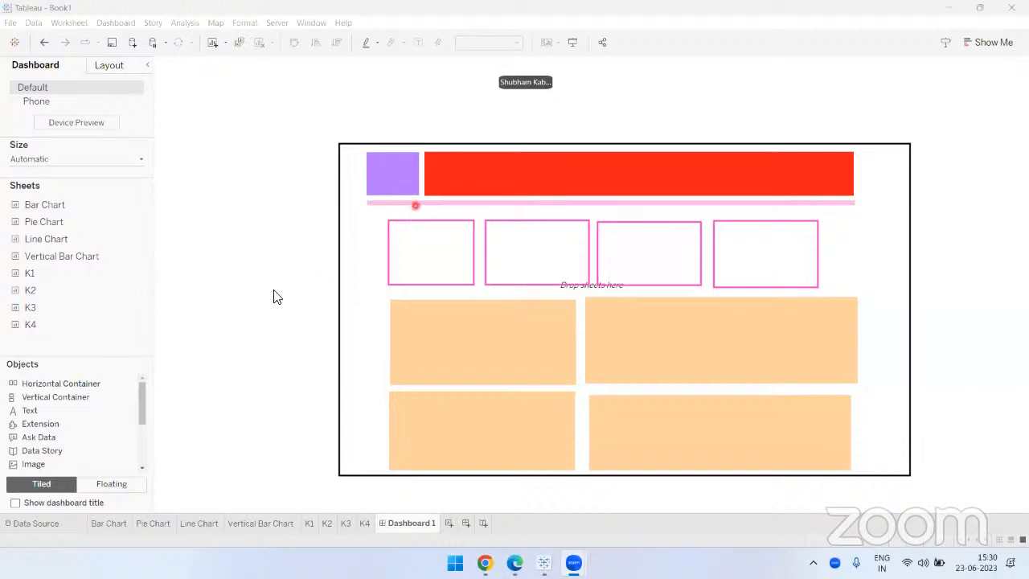
pyautogui.scroll(-2, 79, 458)
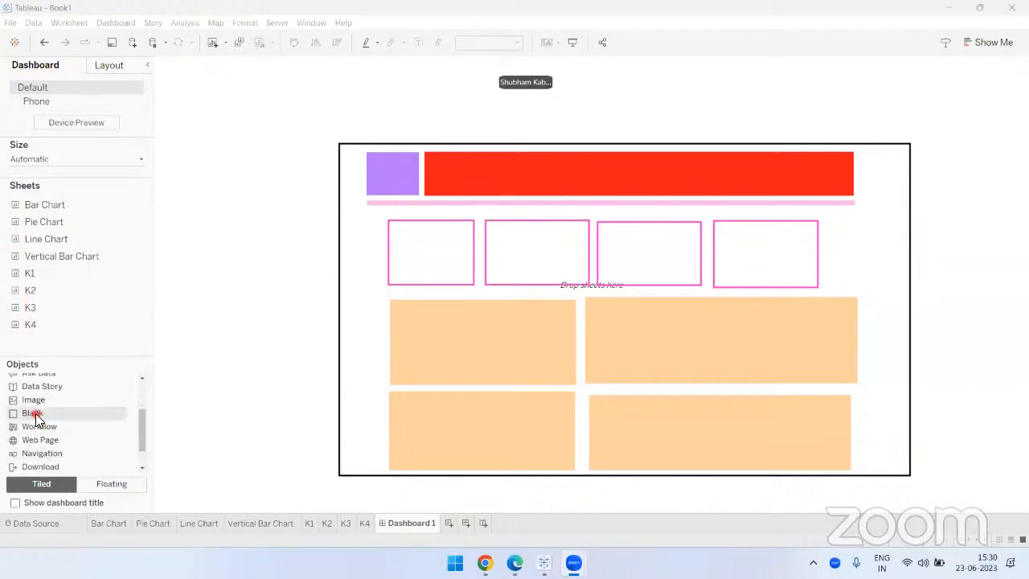
pyautogui.moveTo(35, 413); pyautogui.dragTo(389, 204)
pyautogui.moveTo(44, 415)
pyautogui.mouseDown()
pyautogui.moveTo(455, 255)
pyautogui.moveTo(485, 261)
pyautogui.moveTo(434, 205)
pyautogui.moveTo(454, 213)
pyautogui.moveTo(448, 206)
pyautogui.mouseUp()
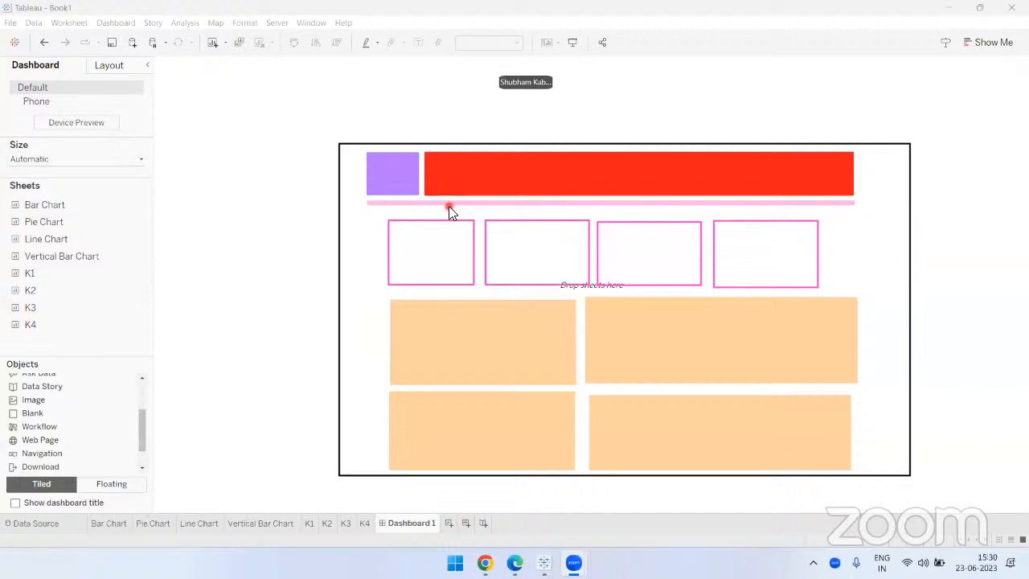
pyautogui.moveTo(448, 206); pyautogui.dragTo(448, 206)
# Step: Collapse the dashboard side pane and place a text annotation reading "Vertical" beside the upper part of the layout sketch
pyautogui.click(148, 65)
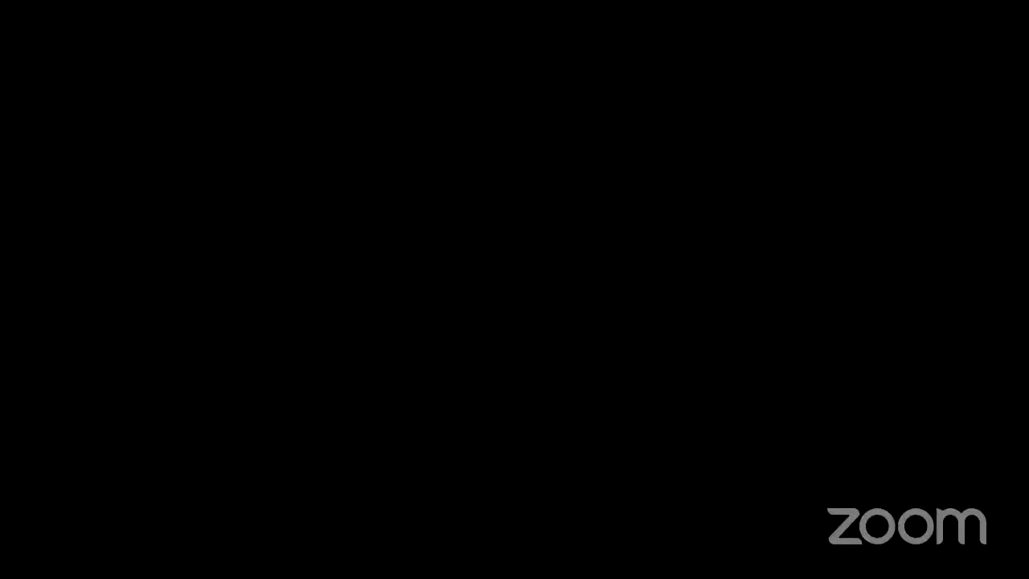
pyautogui.write('Vertical')
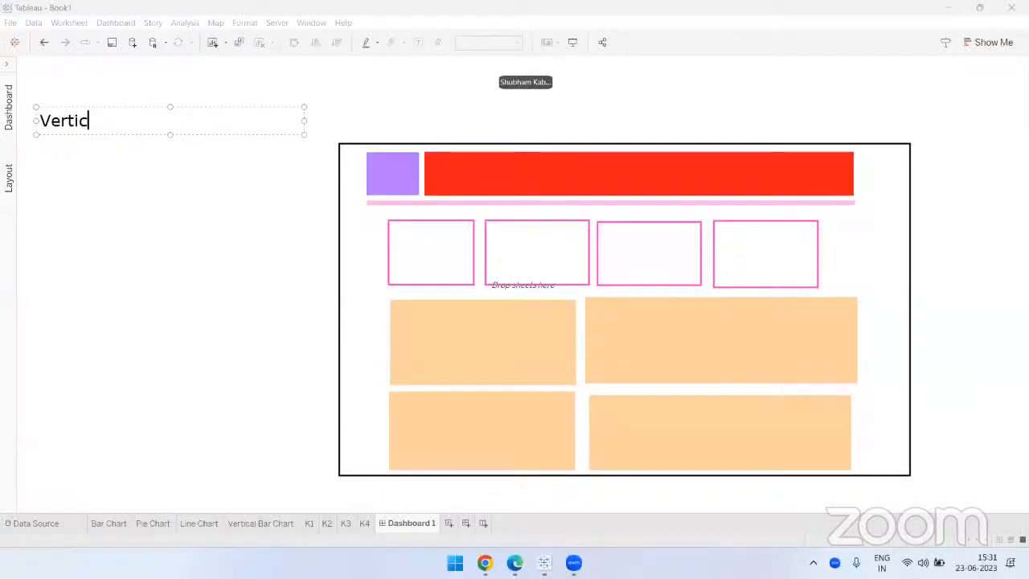
pyautogui.click(90, 112)
pyautogui.click(121, 129)
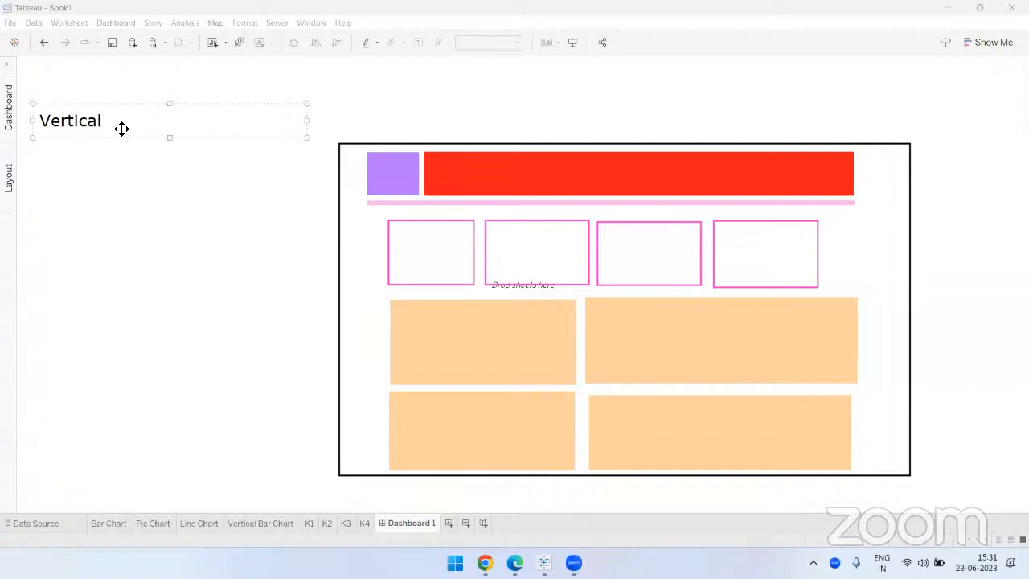
pyautogui.moveTo(126, 118); pyautogui.dragTo(121, 127)
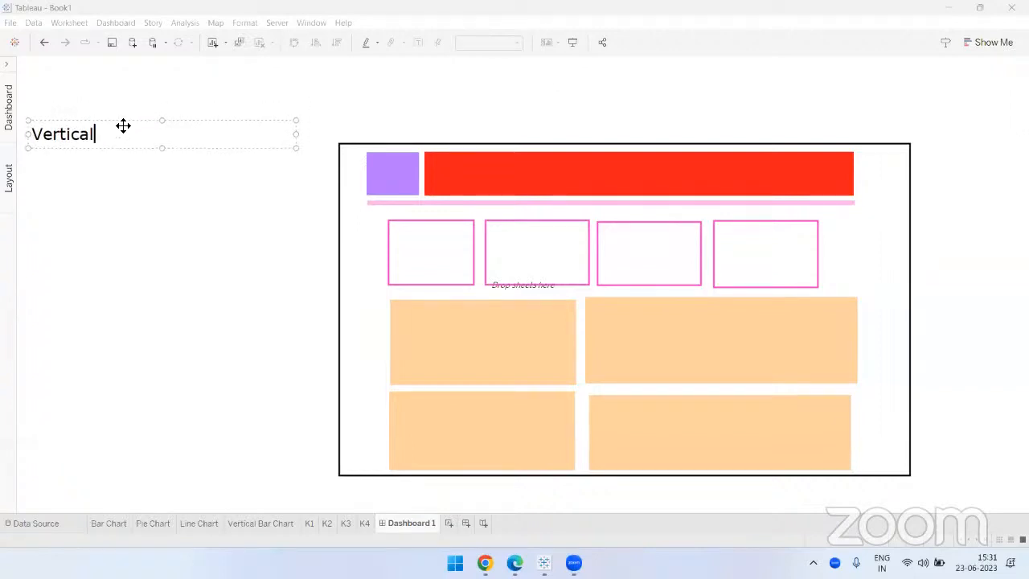
pyautogui.click(133, 183)
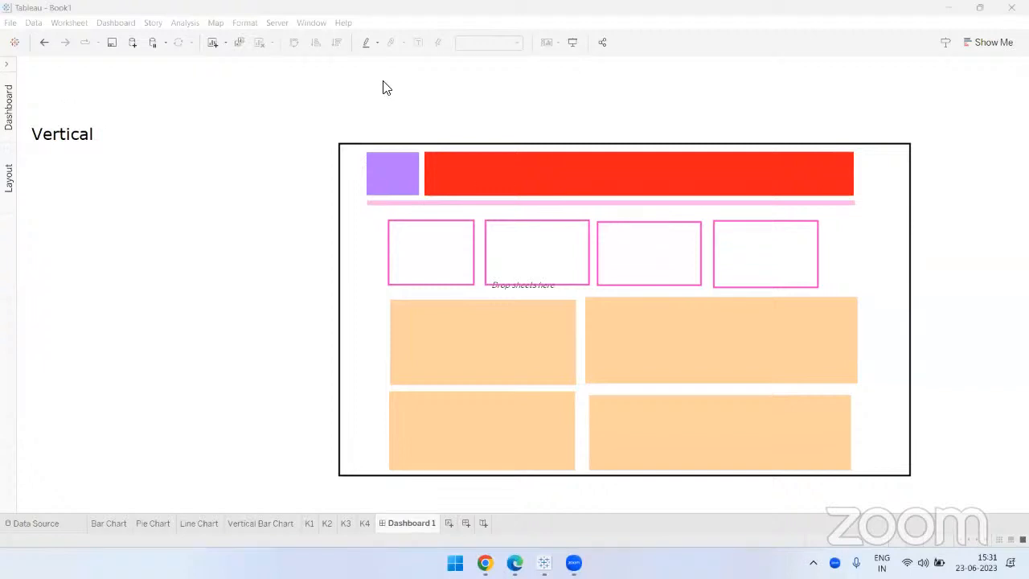
# Step: Add a second text annotation reading "Horizontal", slightly indented beneath "Vertical"
pyautogui.click(49, 162)
pyautogui.write('Horion')
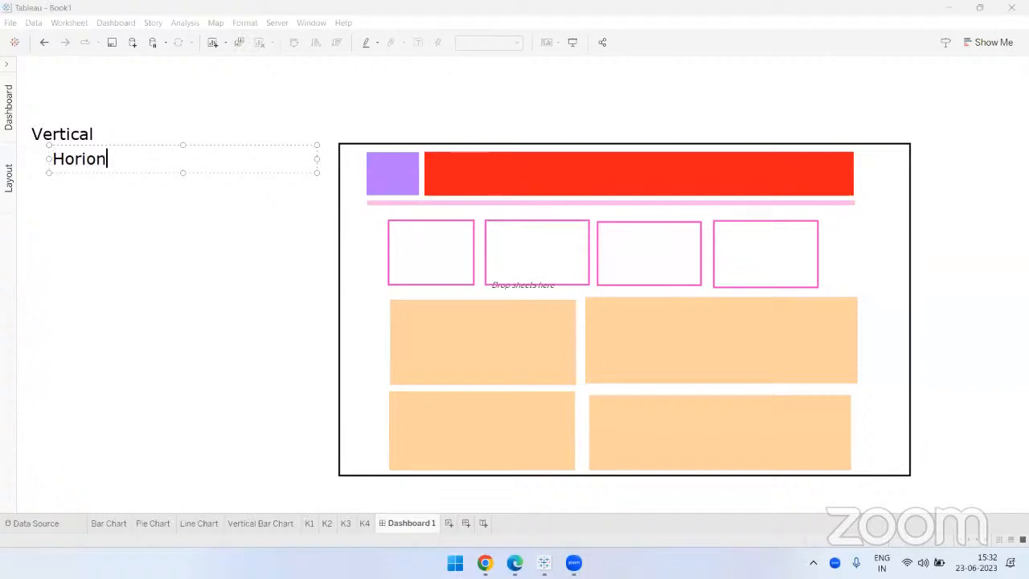
pyautogui.press('BackSpace')
pyautogui.press('BackSpace')
pyautogui.write('zontal')
pyautogui.press('Return')
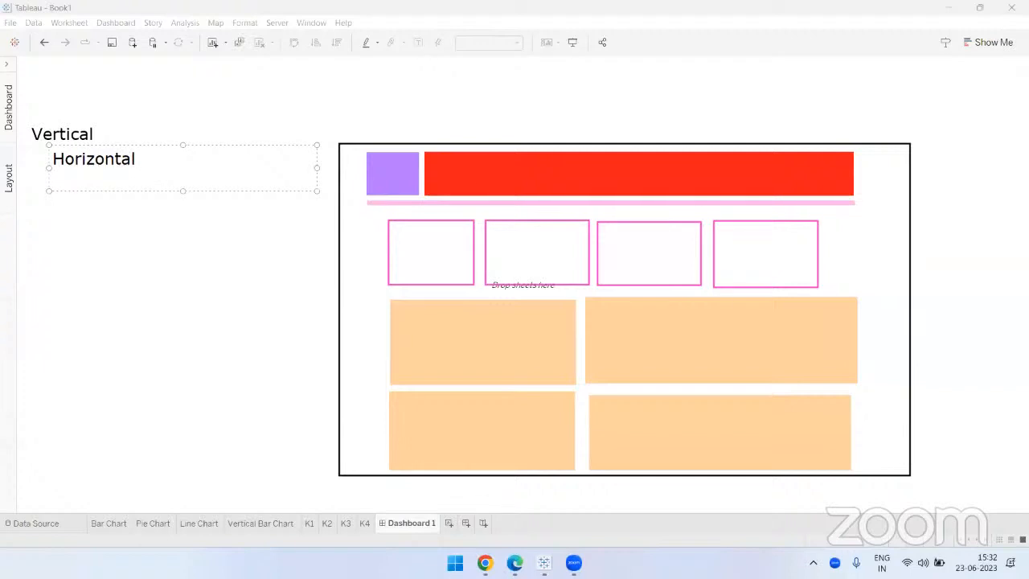
# Step: List "Image" and "Text" as indented lines beneath "Horizontal" in the annotation
pyautogui.write('Image')
pyautogui.press('Return')
pyautogui.press('Tab')
pyautogui.press('Tab')
pyautogui.write('Text')
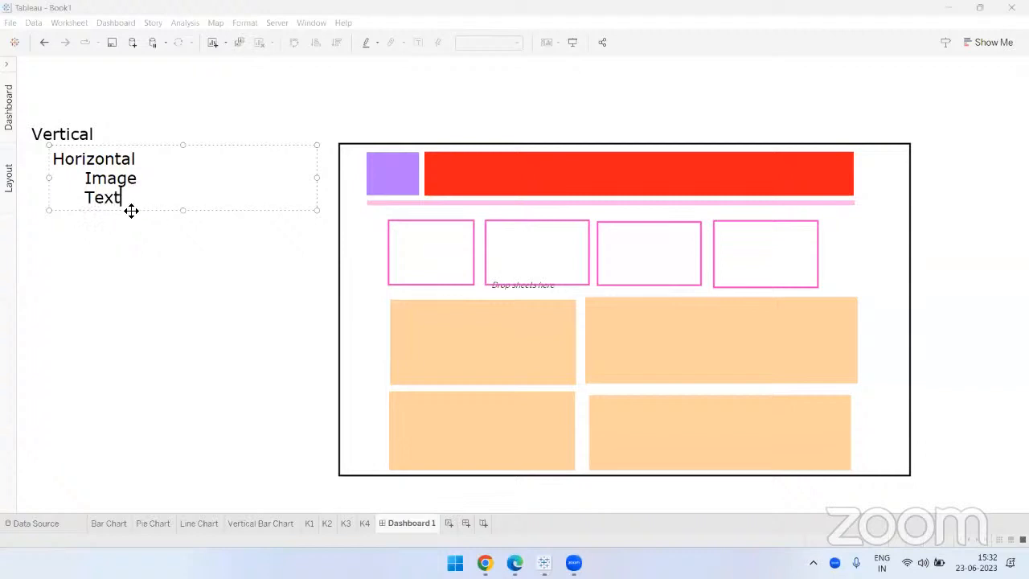
pyautogui.moveTo(124, 201); pyautogui.dragTo(81, 183)
pyautogui.doubleClick(64, 159)
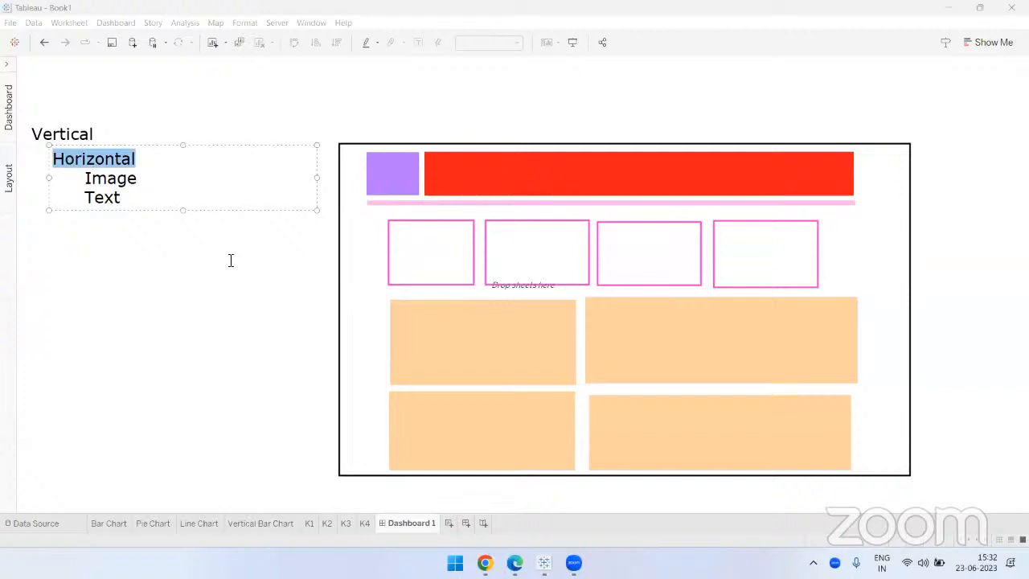
# Step: Add an unindented "Blank" entry below the Image and Text lines, and shift the annotation slightly down
pyautogui.click(152, 201)
pyautogui.press('Return')
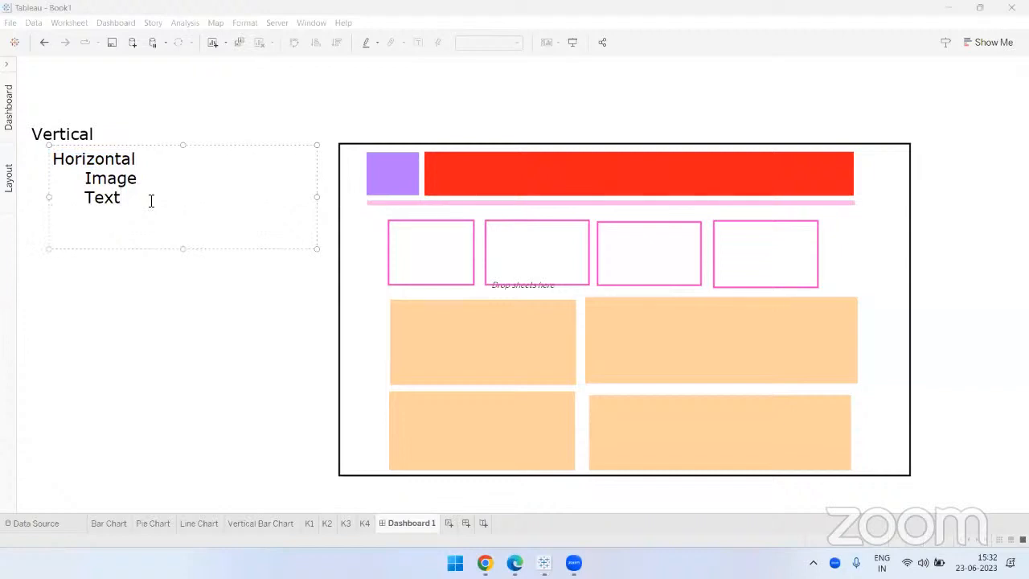
pyautogui.write('Blank')
pyautogui.click(434, 204)
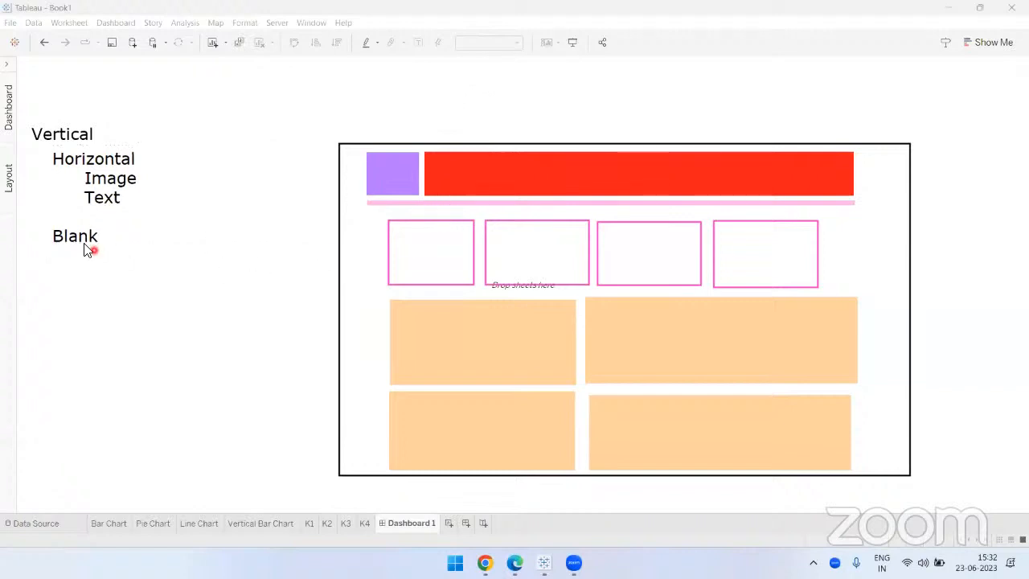
pyautogui.click(176, 217)
pyautogui.click(115, 155)
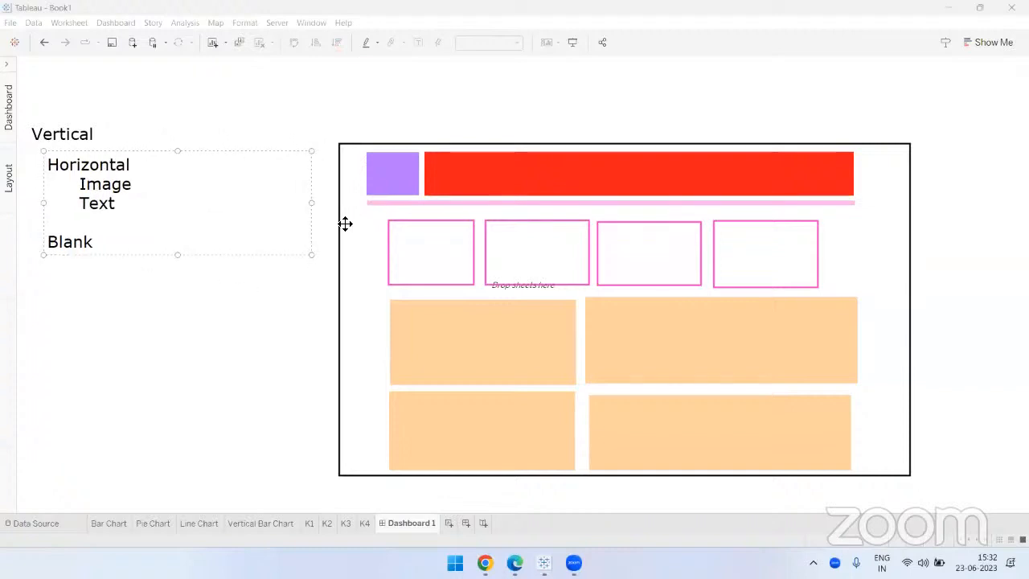
pyautogui.click(486, 80)
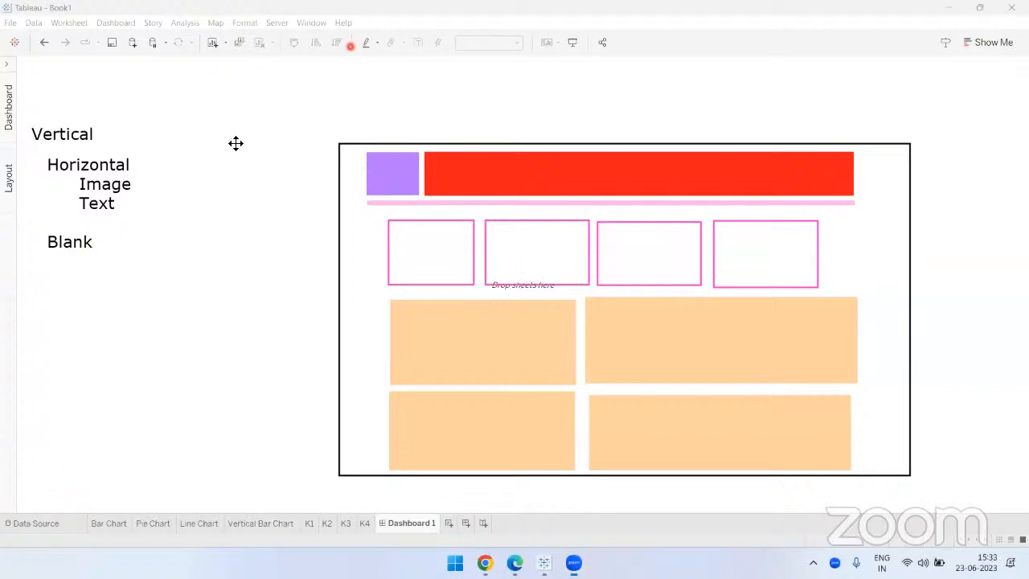
# Step: Add a second "Horizontal" entry below "Blank" in the annotation, followed by an indented new line
pyautogui.click(151, 256)
pyautogui.press('Return')
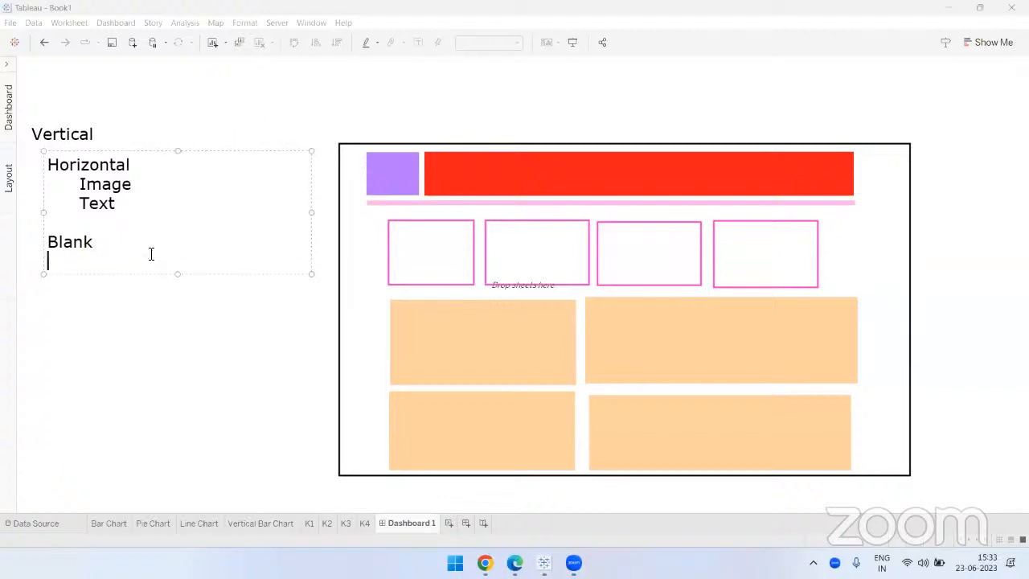
pyautogui.press('Return')
pyautogui.write('Horizontal')
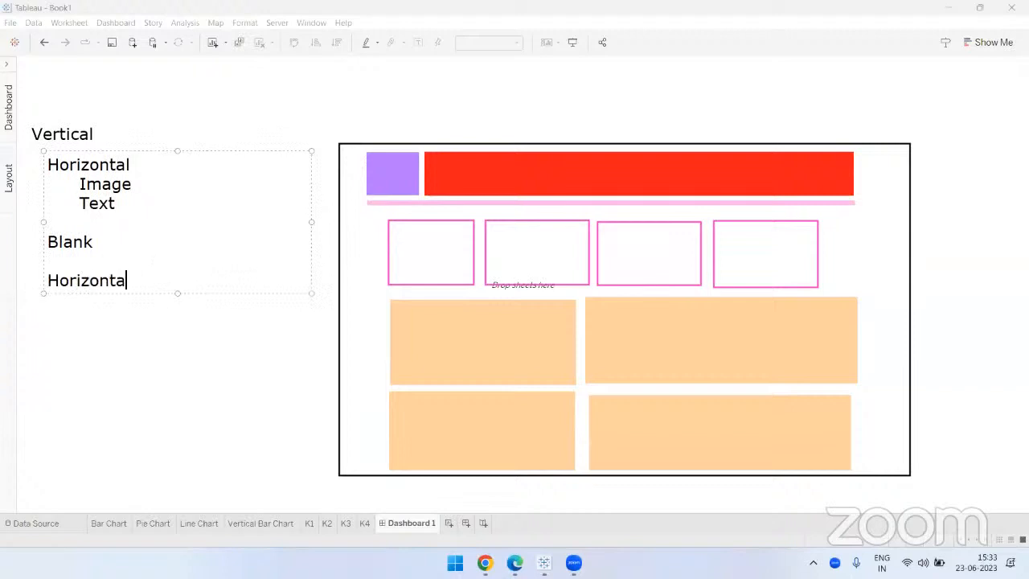
pyautogui.press('Return')
pyautogui.press('Tab')
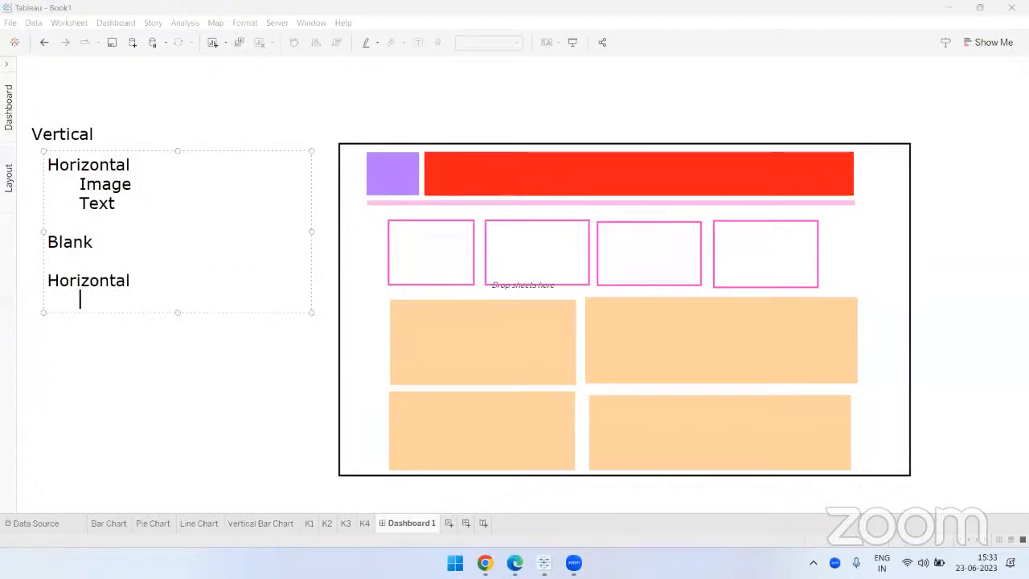
# Step: List K1, K2, K3 and K4 as indented lines beneath the second "Horizontal" entry
pyautogui.write('K1')
pyautogui.press('Return')
pyautogui.press('Tab')
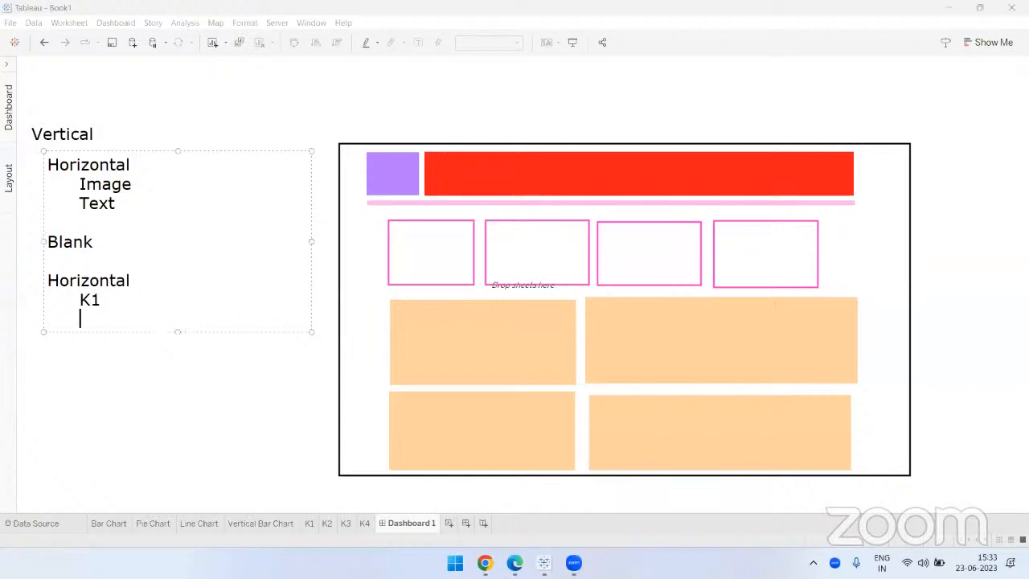
pyautogui.write('K2')
pyautogui.press('Return')
pyautogui.press('Tab')
pyautogui.write('K3')
pyautogui.press('Return')
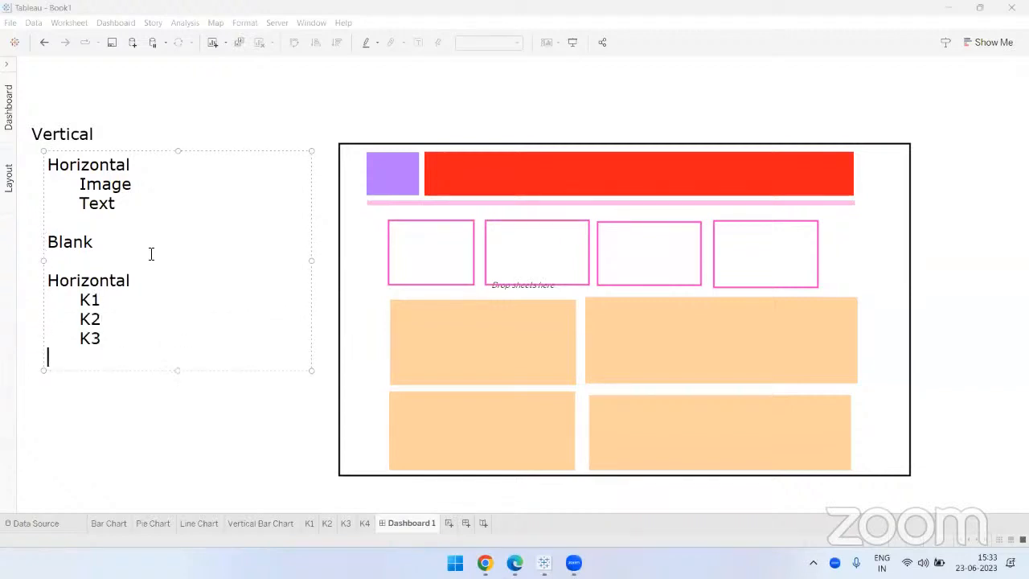
pyautogui.write('K4')
pyautogui.click(215, 415)
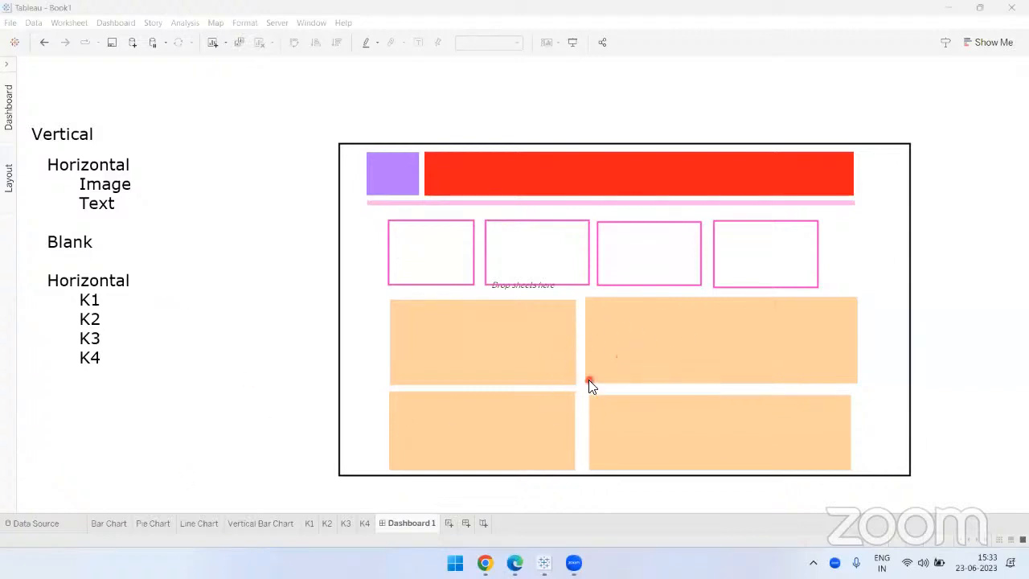
# Step: Draw a filled black rectangle covering all four orange chart blocks in the layout sketch
pyautogui.click(558, 389)
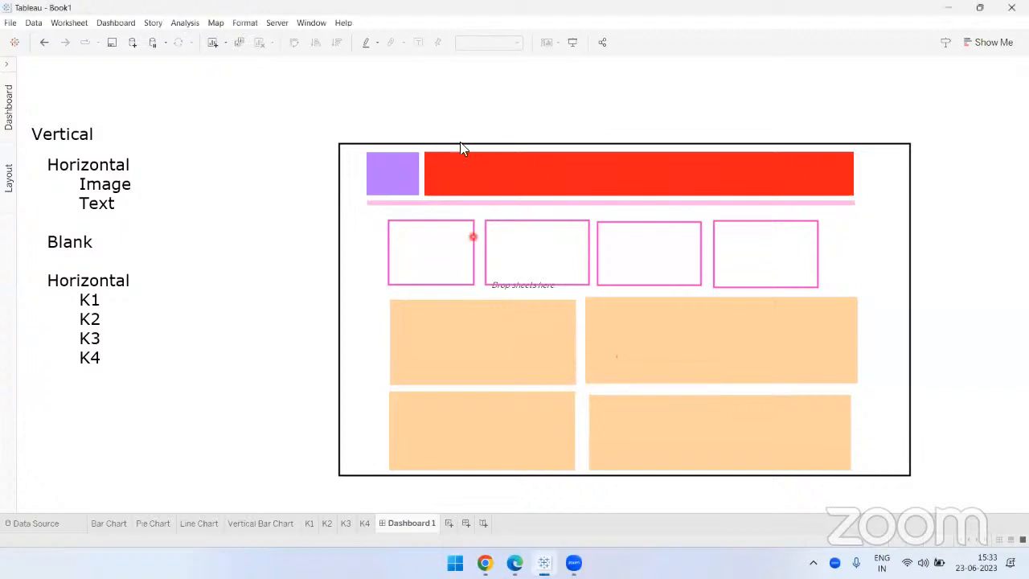
pyautogui.click(440, 79)
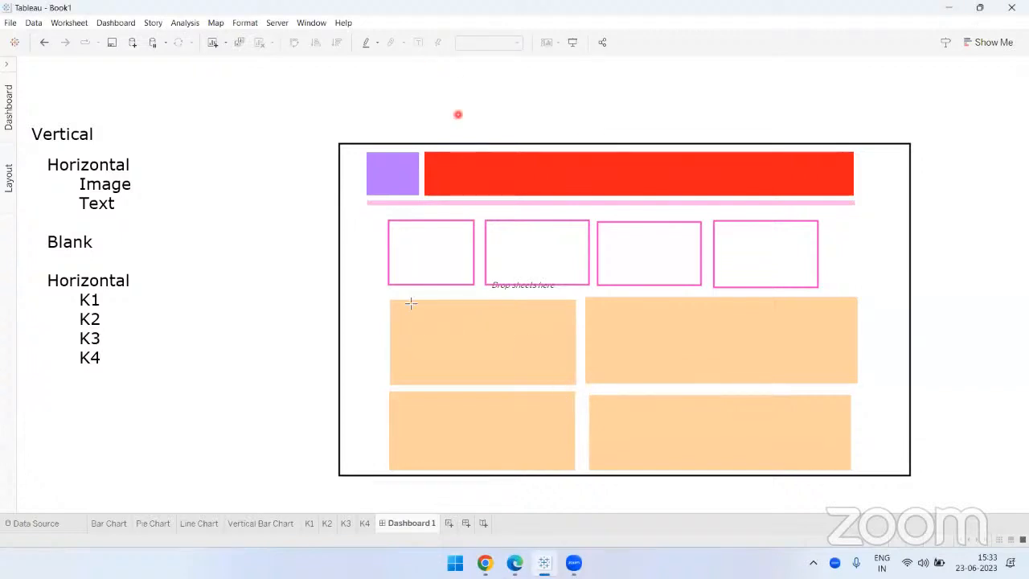
pyautogui.moveTo(390, 298)
pyautogui.mouseDown()
pyautogui.moveTo(616, 400)
pyautogui.moveTo(833, 451)
pyautogui.moveTo(852, 475)
pyautogui.moveTo(867, 475)
pyautogui.moveTo(857, 470)
pyautogui.mouseUp()
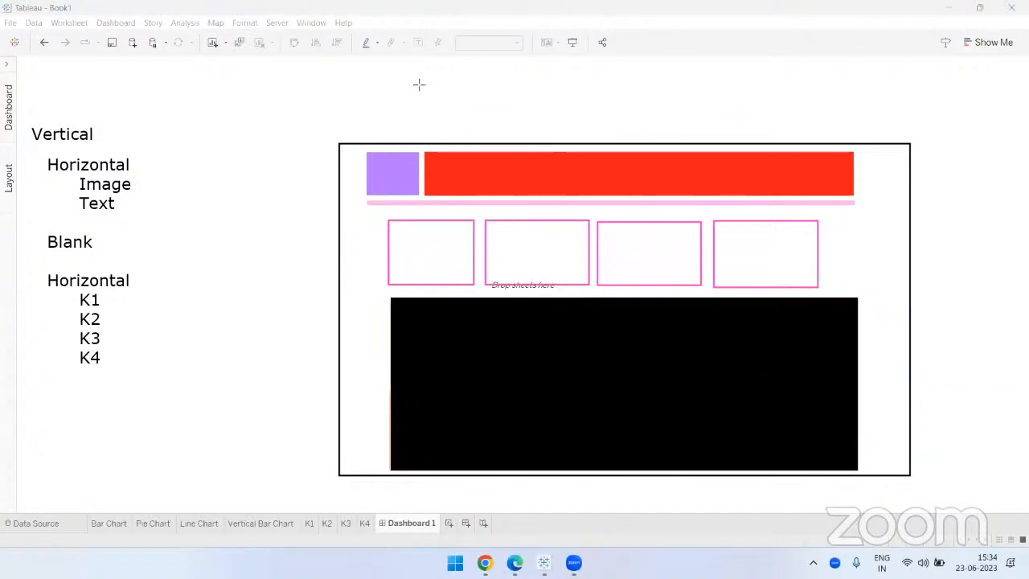
# Step: Move and resize the black rectangle so that it covers only the two right-hand orange chart blocks
pyautogui.click(689, 367)
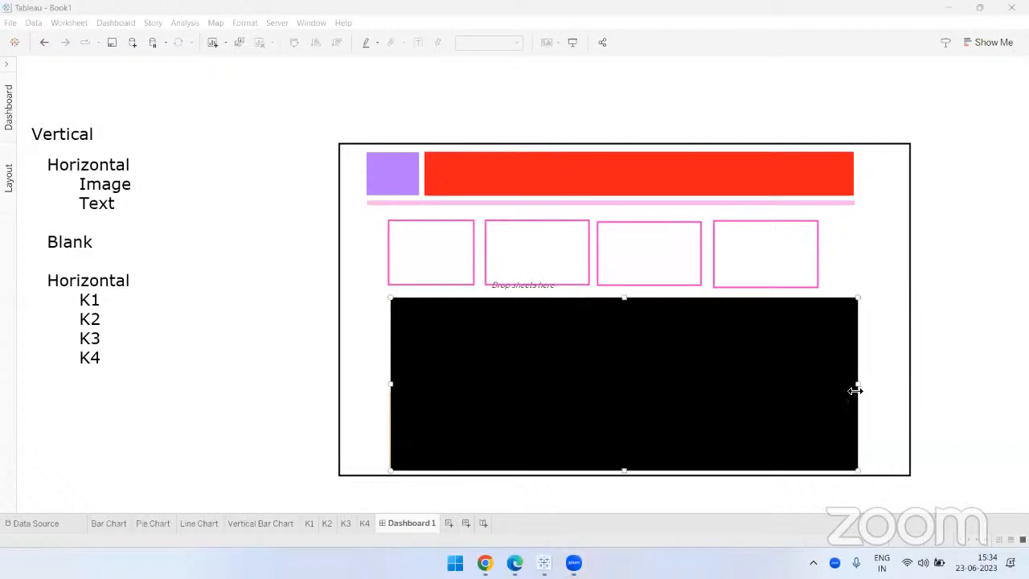
pyautogui.moveTo(852, 386); pyautogui.dragTo(743, 369)
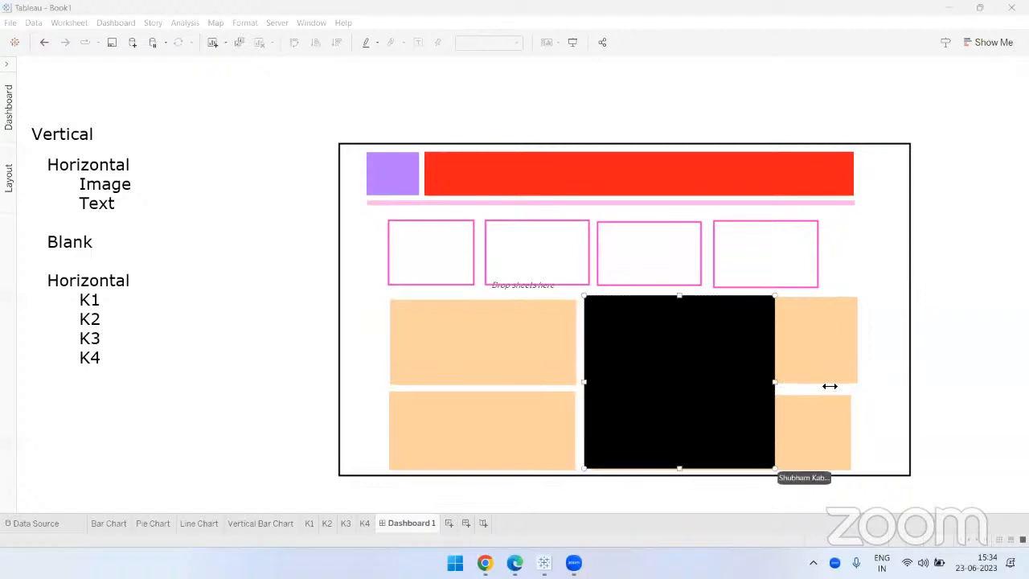
pyautogui.moveTo(829, 386); pyautogui.dragTo(862, 384)
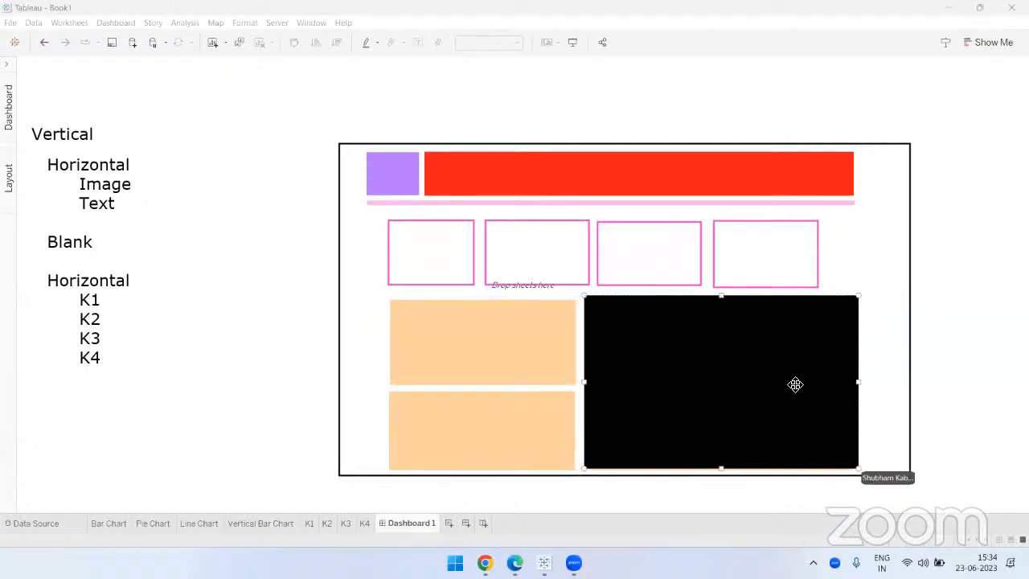
# Step: Move the black rectangle over the two left-hand orange chart blocks, and back over the two right-hand blocks with its size adjusted
pyautogui.moveTo(795, 383); pyautogui.dragTo(586, 386)
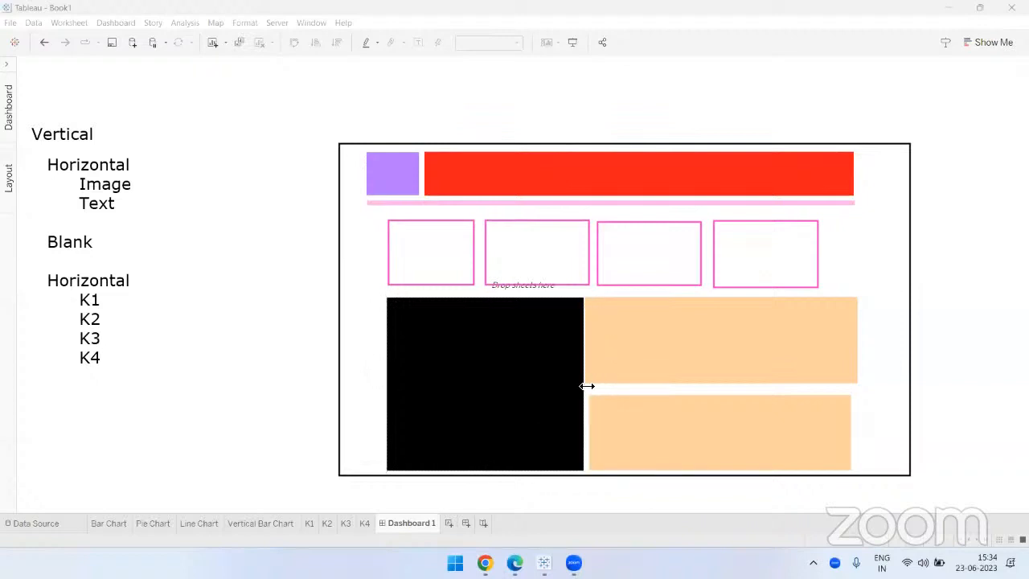
pyautogui.moveTo(491, 473); pyautogui.dragTo(699, 339)
pyautogui.moveTo(684, 383); pyautogui.dragTo(698, 466)
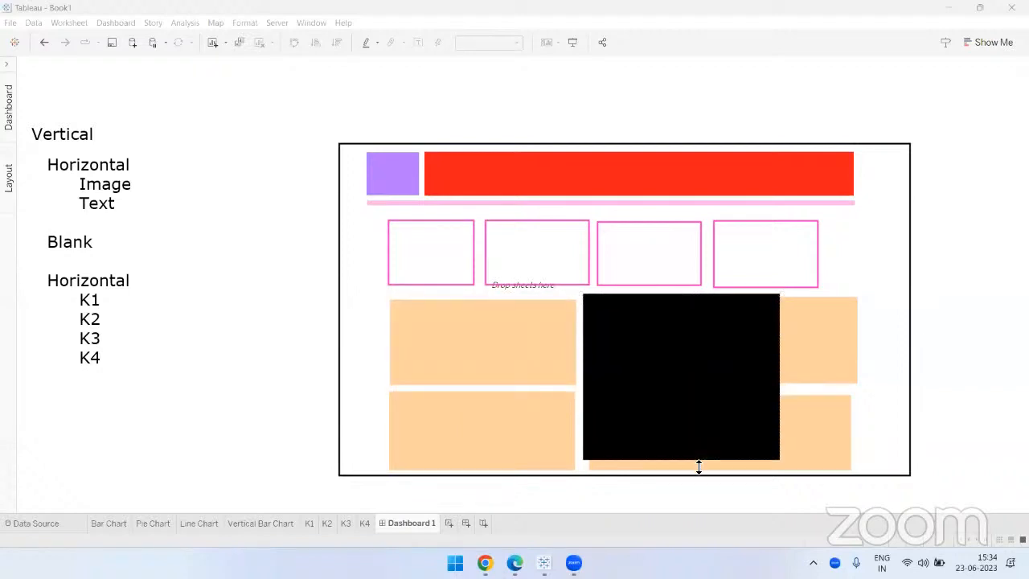
pyautogui.moveTo(785, 379); pyautogui.dragTo(868, 388)
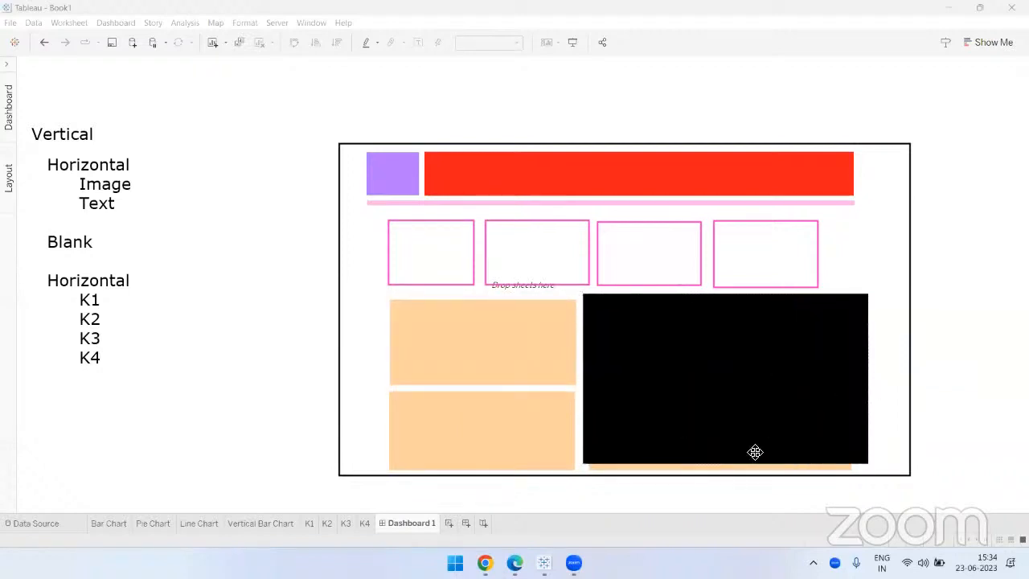
pyautogui.moveTo(728, 463); pyautogui.dragTo(728, 472)
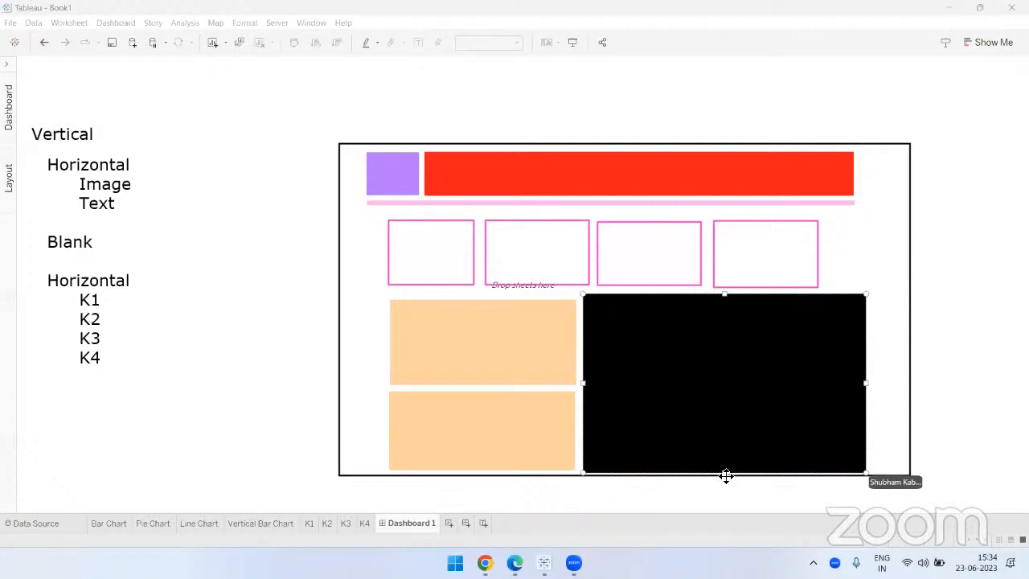
# Step: Shrink the black rectangle to one block's height, move it over the lower right-hand chart block, and delete it from the sketch
pyautogui.moveTo(724, 477); pyautogui.dragTo(731, 384)
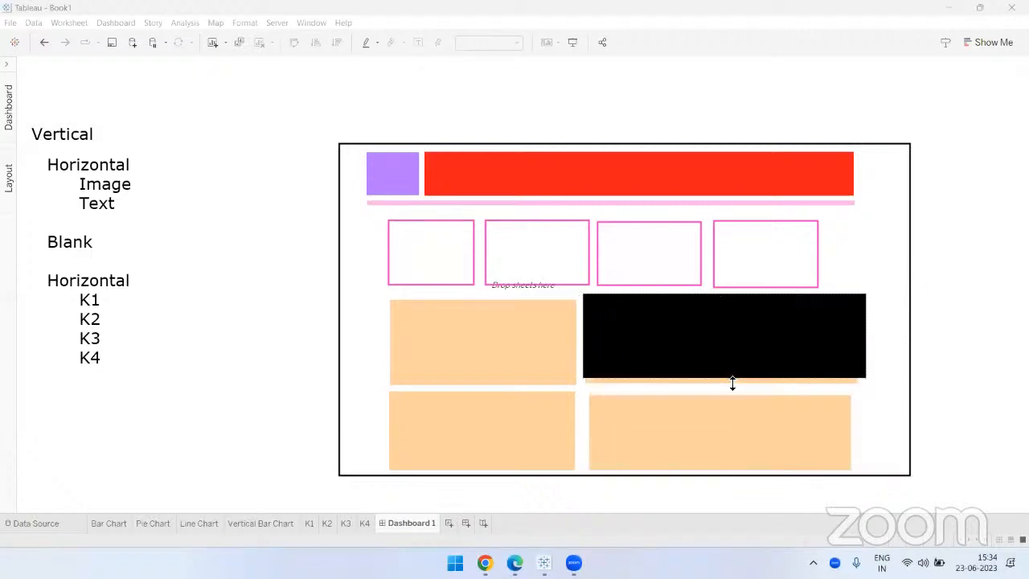
pyautogui.moveTo(739, 336); pyautogui.dragTo(735, 480)
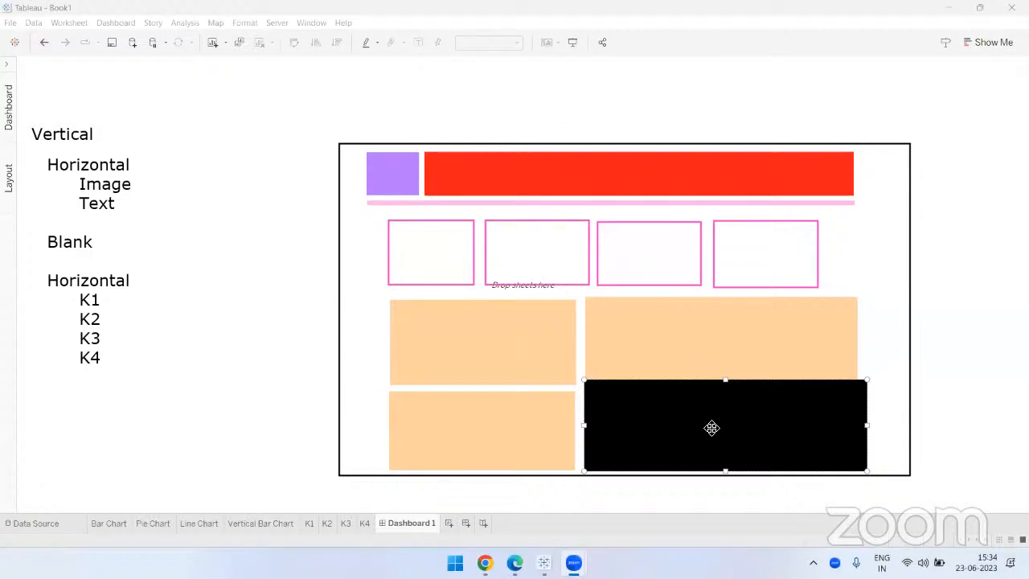
pyautogui.press('Delete')
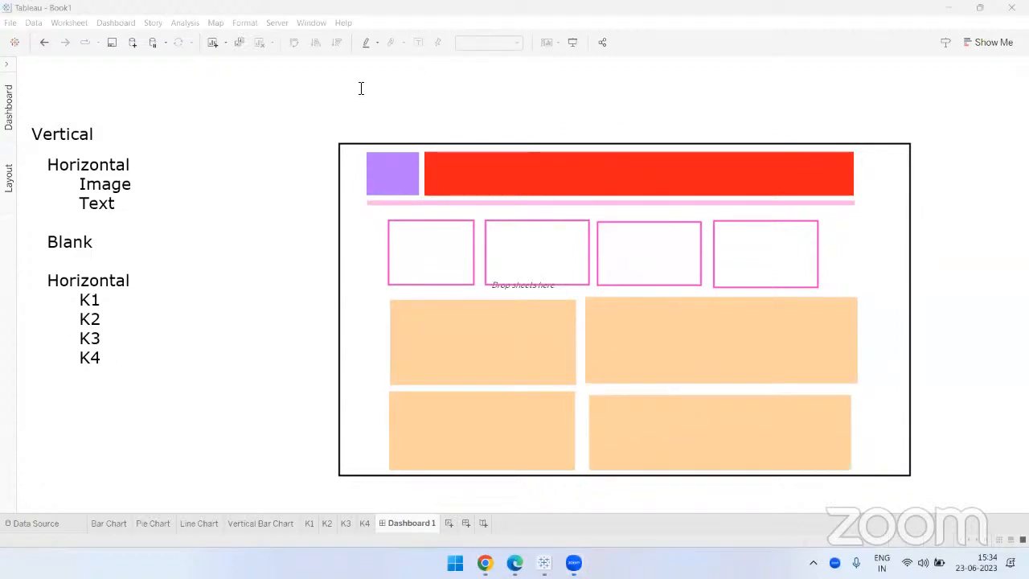
# Step: Add a third "Horizontal" entry below K4 in the hierarchy annotation, separated by an empty line
pyautogui.click(119, 357)
pyautogui.doubleClick(120, 356)
pyautogui.press('Return')
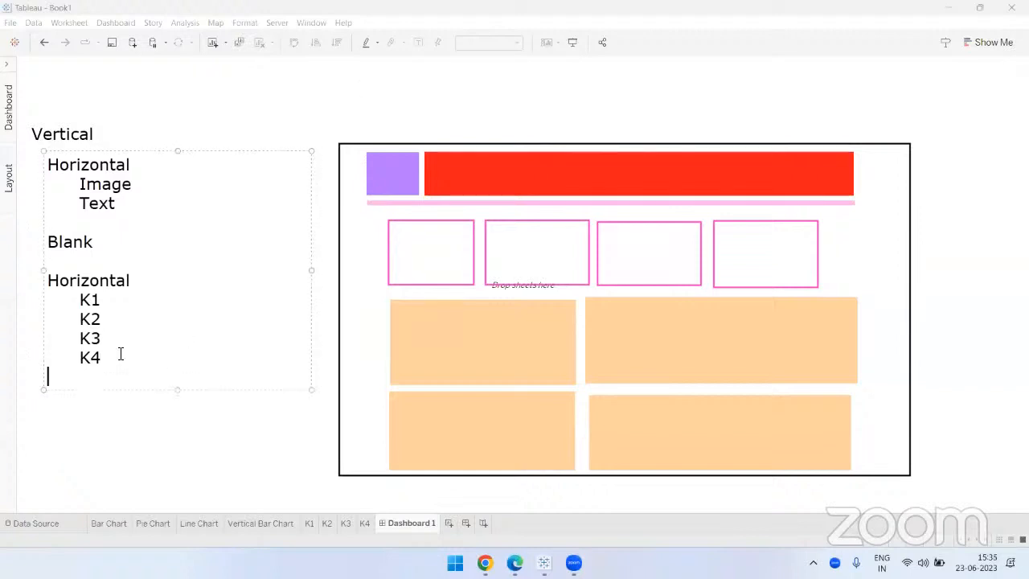
pyautogui.press('Return')
pyautogui.write('Horizontal')
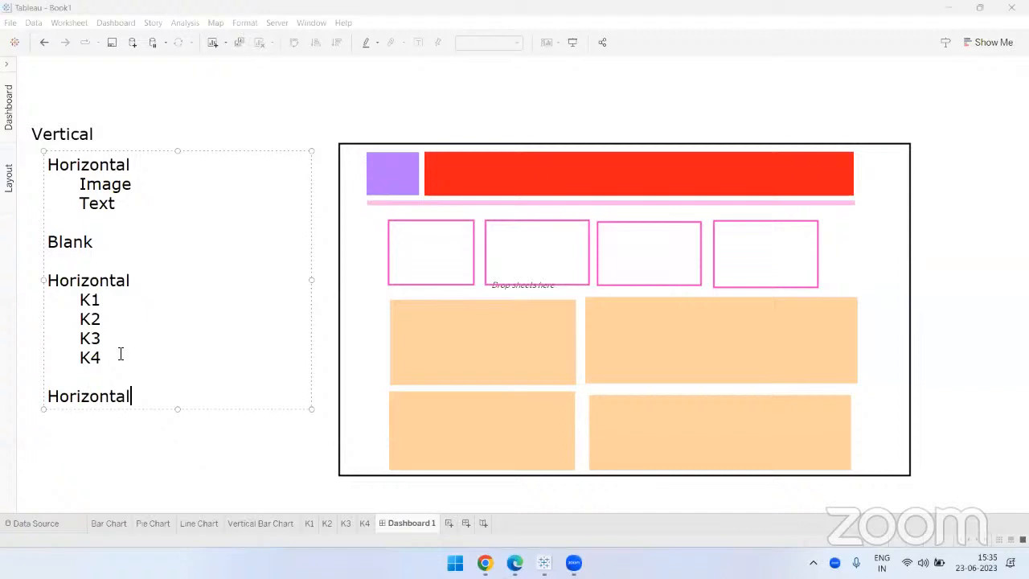
# Step: List two indented "Vertical" lines beneath the third "Horizontal" entry
pyautogui.press('Return')
pyautogui.press('Tab')
pyautogui.write('Vertical')
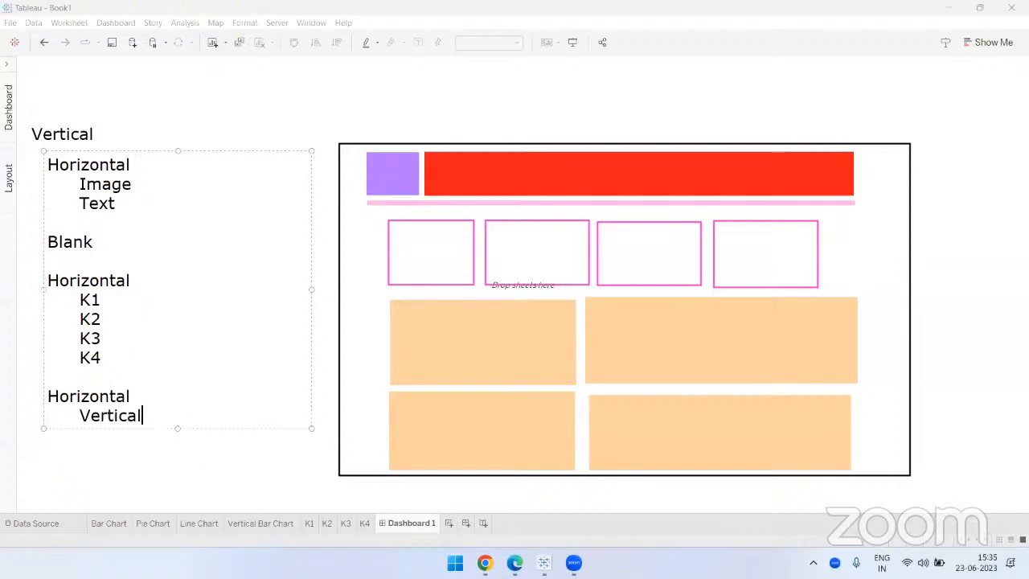
pyautogui.press('Return')
pyautogui.press('Tab')
pyautogui.write('Vertica;')
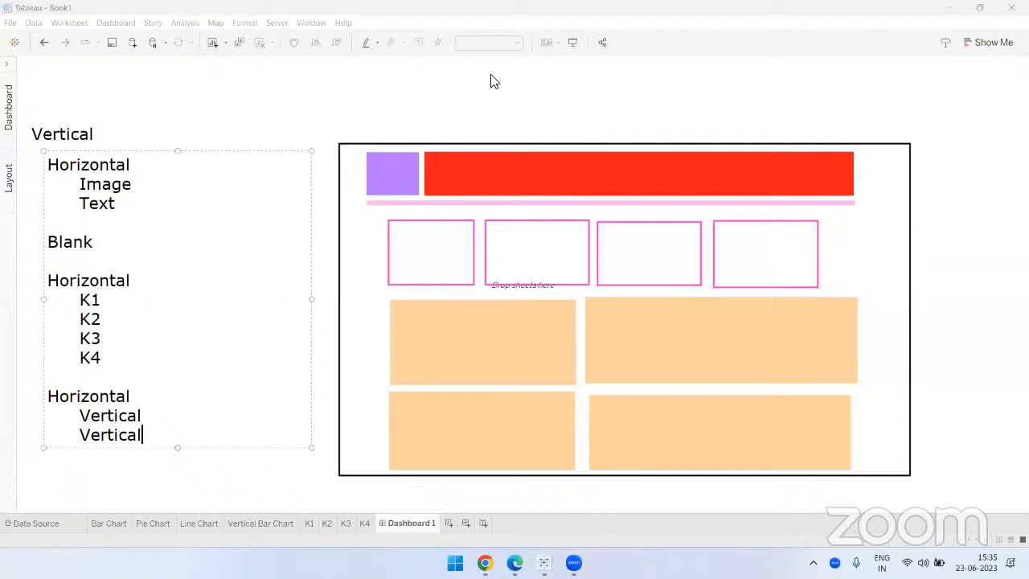
pyautogui.click(476, 393)
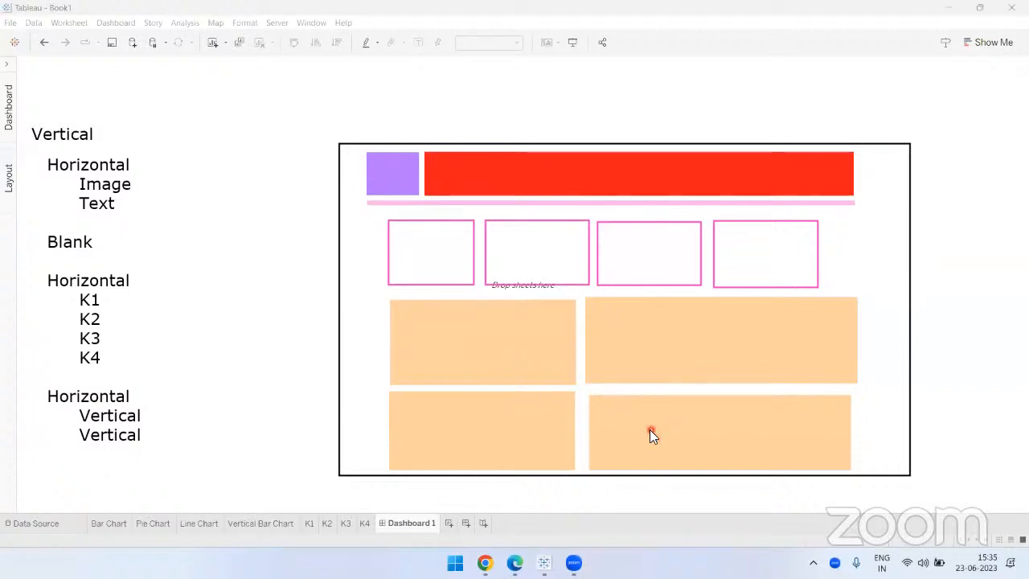
# Step: List Bar and Pie as further indented lines beneath the first nested "Vertical" entry
pyautogui.click(165, 422)
pyautogui.click(156, 415)
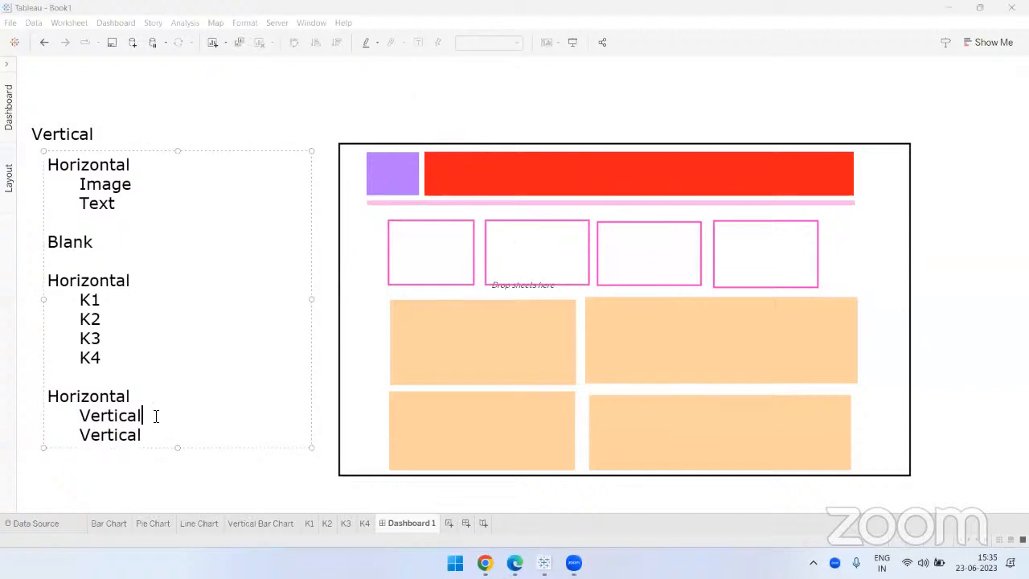
pyautogui.press('Return')
pyautogui.press('Tab')
pyautogui.press('Tab')
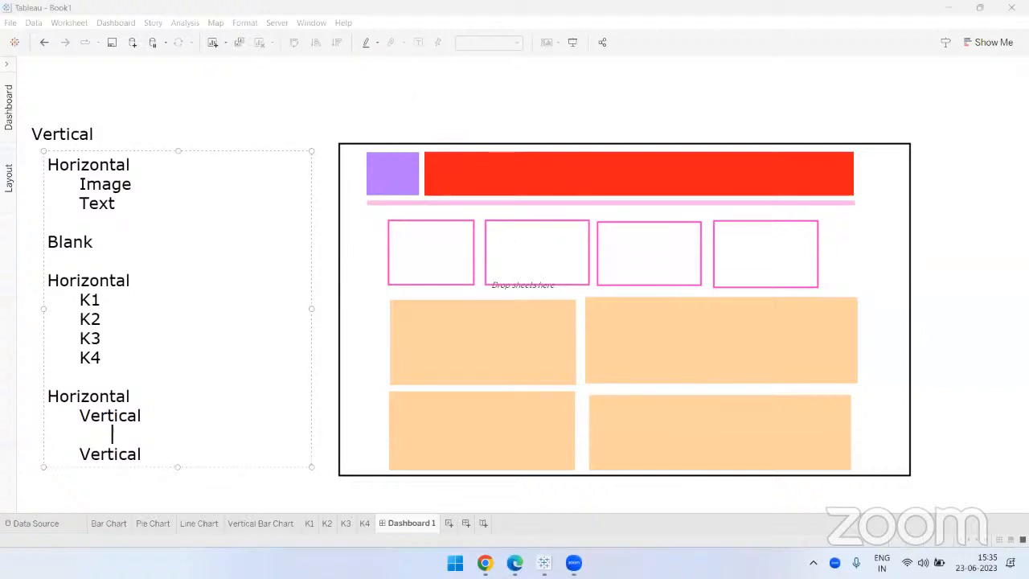
pyautogui.write('Bar')
pyautogui.press('Return')
pyautogui.press('Tab')
pyautogui.press('Tab')
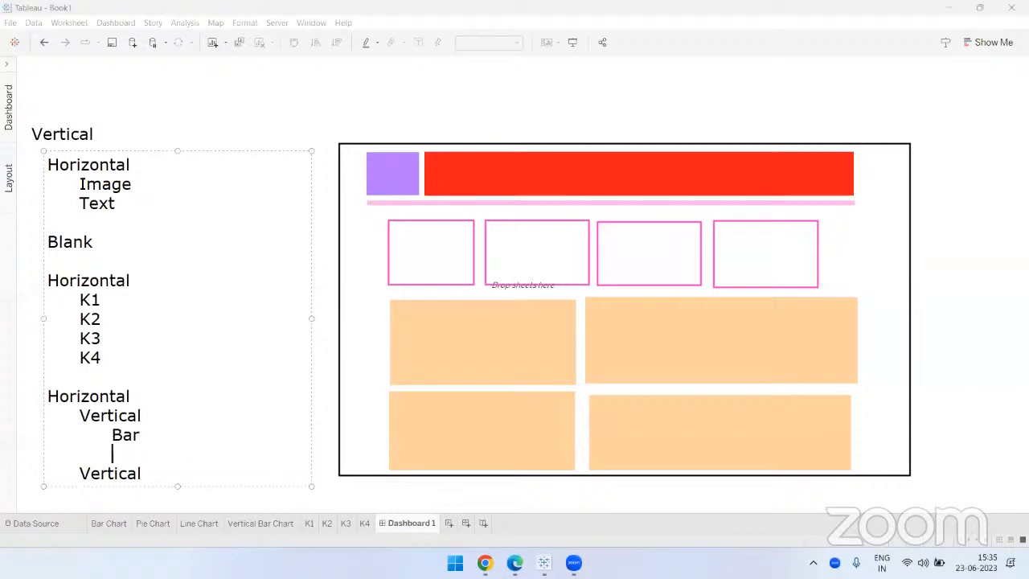
pyautogui.write('Pie     ')
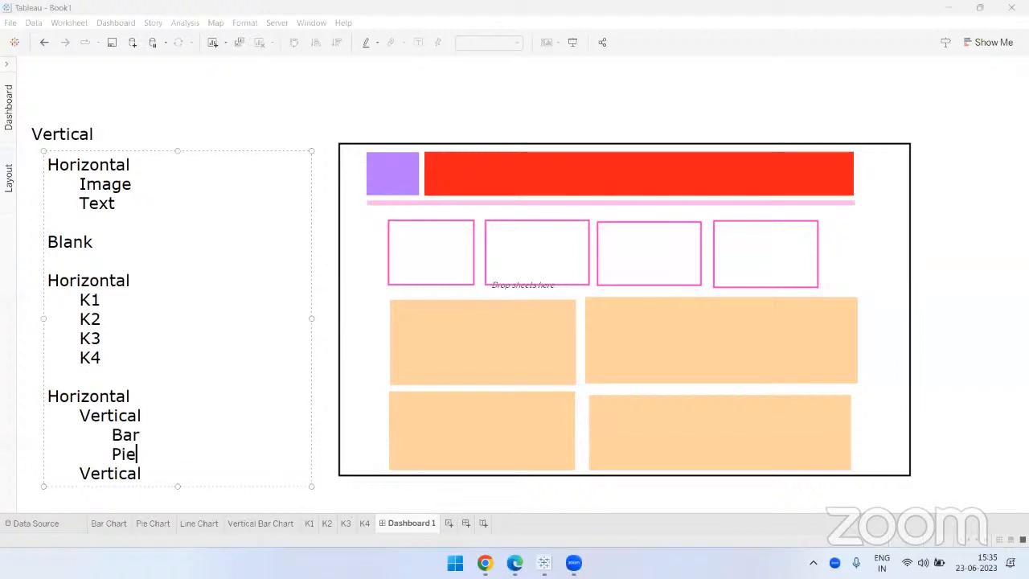
pyautogui.write('Vertical')
# Step: List Line and VBC as further indented lines beneath the second nested "Vertical" entry
pyautogui.press('Return')
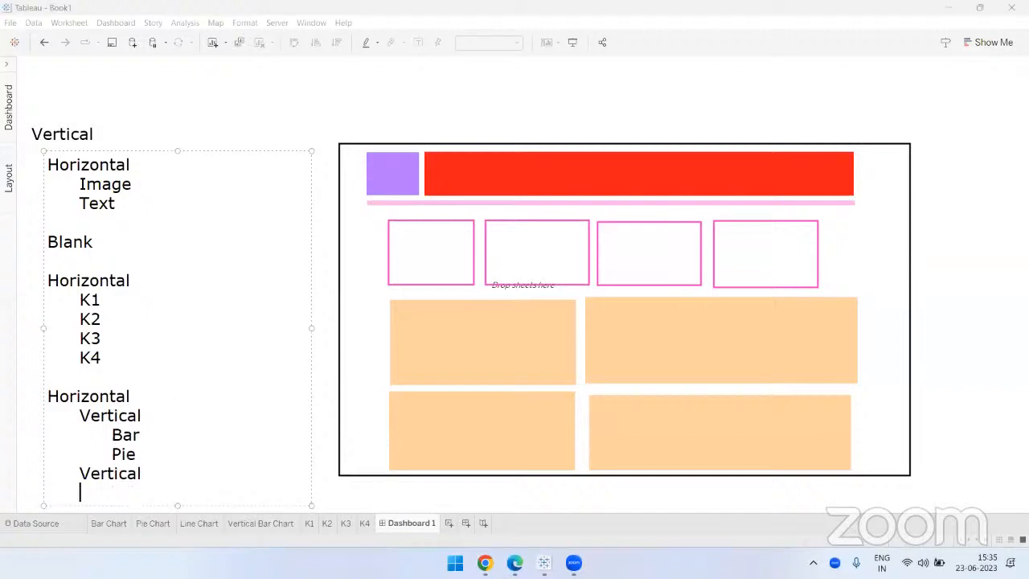
pyautogui.press('Tab')
pyautogui.write('Line')
pyautogui.press('Return')
pyautogui.press('Tab')
pyautogui.press('Tab')
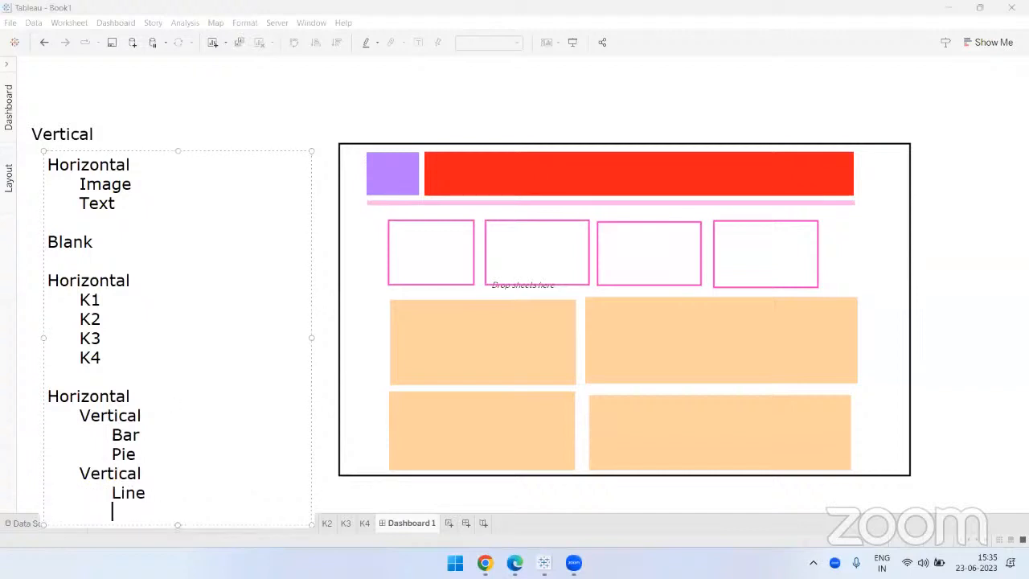
pyautogui.write('Vaer')
pyautogui.press('BackSpace')
pyautogui.press('BackSpace')
pyautogui.press('BackSpace')
pyautogui.write('BC')
# Step: Move the hierarchy text block slightly up so that it sits closer beneath the top "Vertical" heading, and deselect it
pyautogui.click(261, 130)
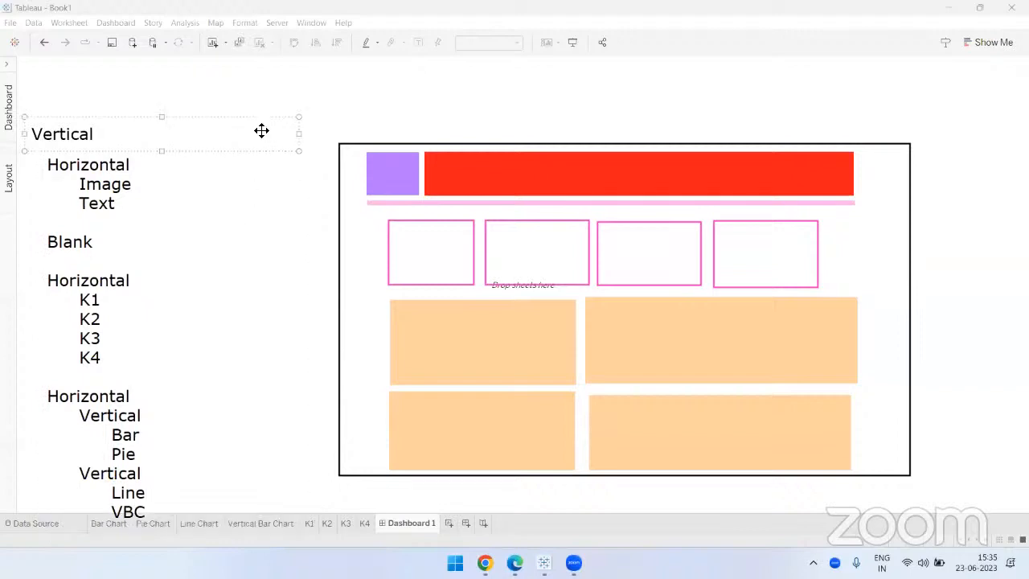
pyautogui.click(84, 159)
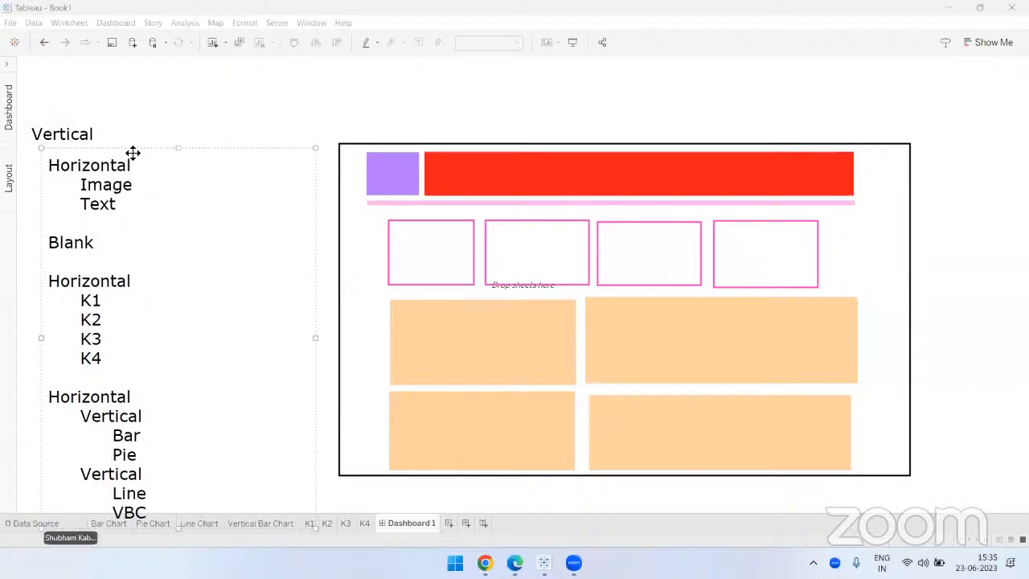
pyautogui.moveTo(137, 145); pyautogui.dragTo(137, 142)
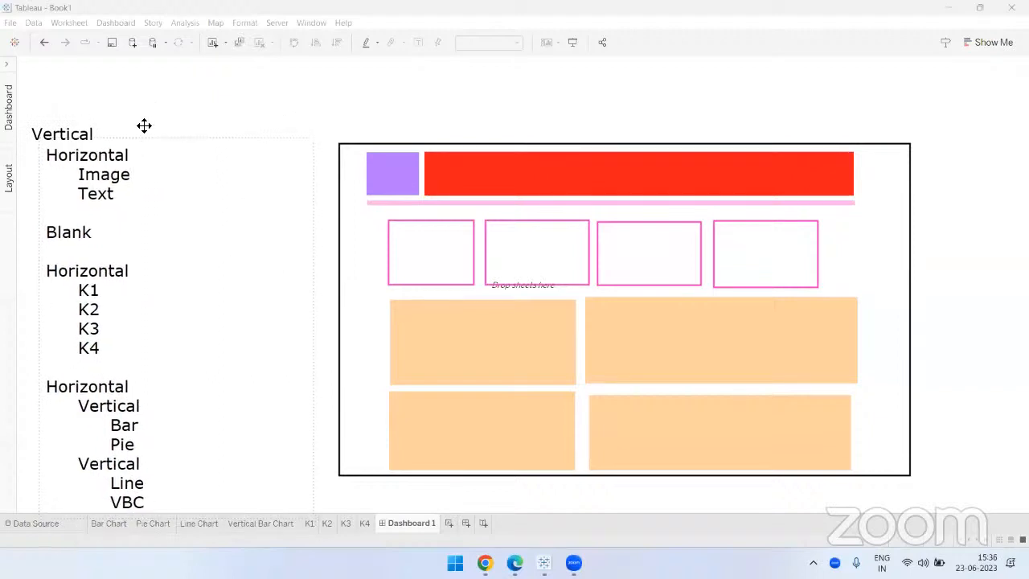
pyautogui.click(280, 93)
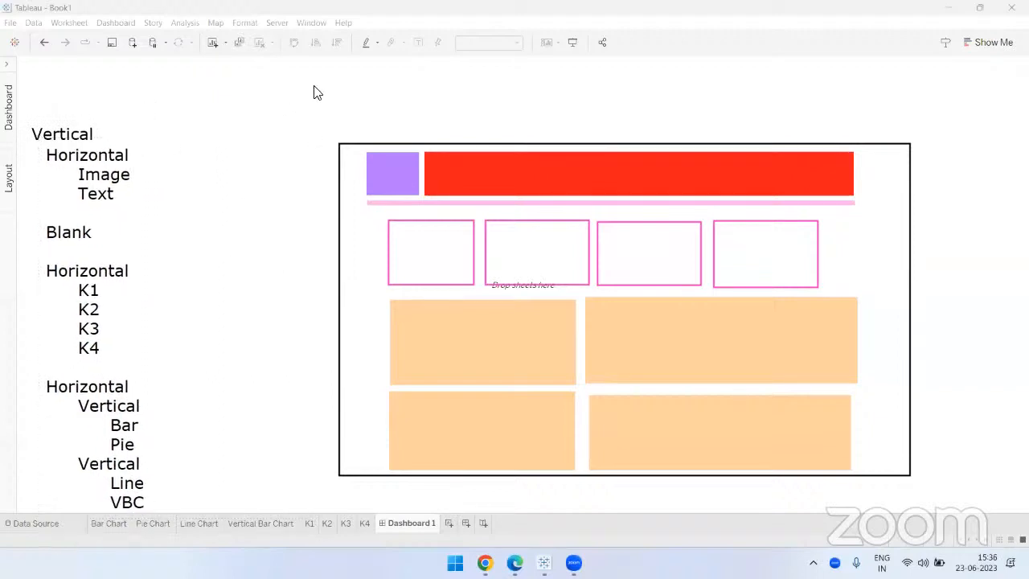
pyautogui.click(438, 80)
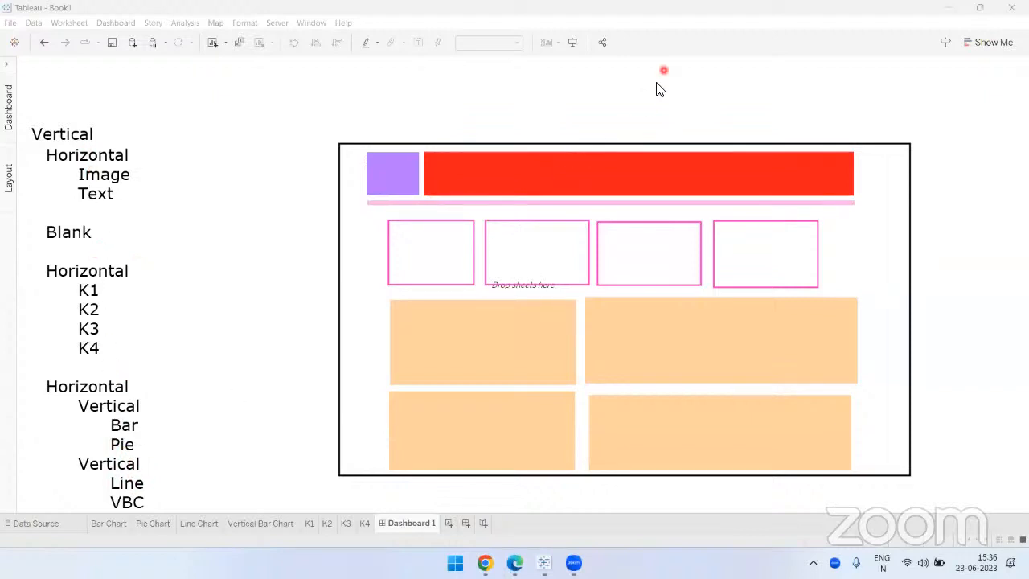
# Step: Hide the screen annotations and expand the dashboard's side pane to display the layout settings
pyautogui.click(717, 62)
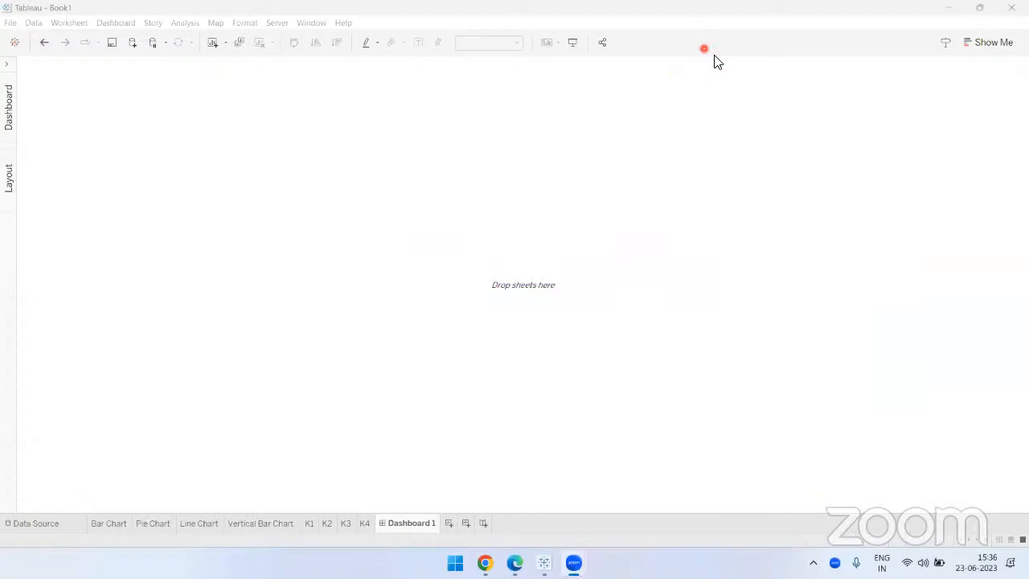
pyautogui.click(10, 68)
pyautogui.click(106, 67)
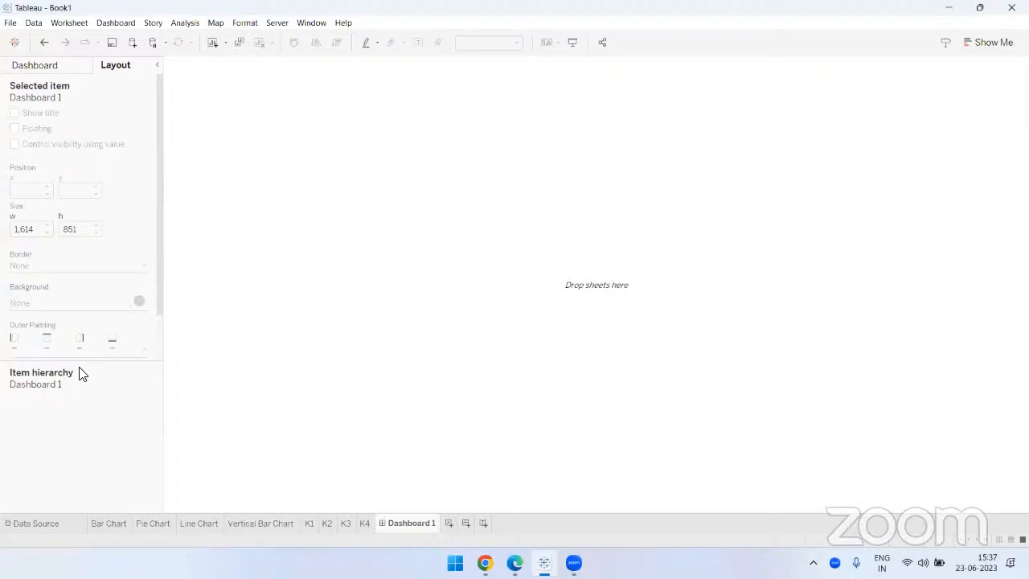
# Step: Resize the item hierarchy section in the layout settings and widen the side pane slightly
pyautogui.moveTo(83, 361); pyautogui.dragTo(80, 131)
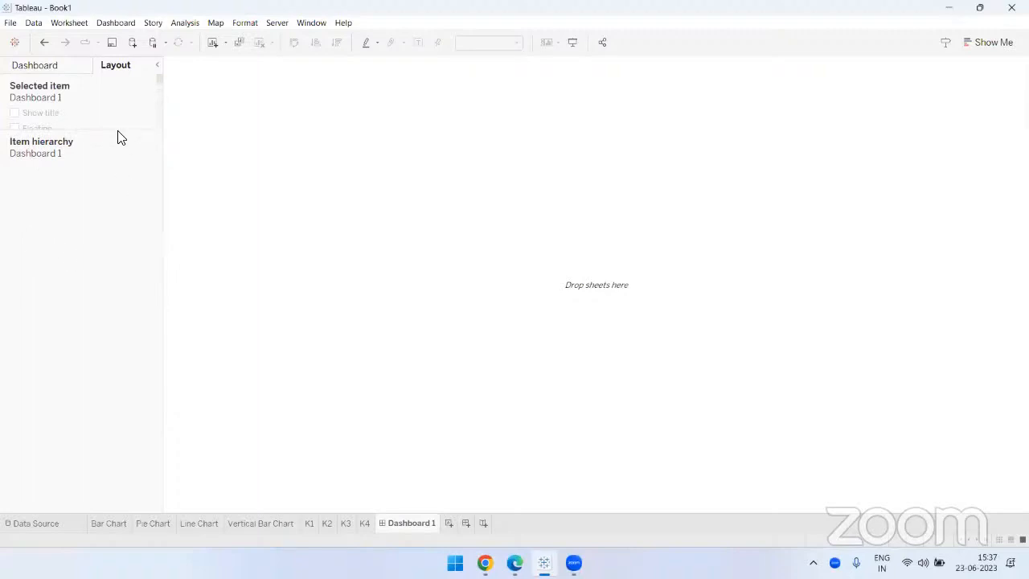
pyautogui.moveTo(120, 133); pyautogui.dragTo(137, 348)
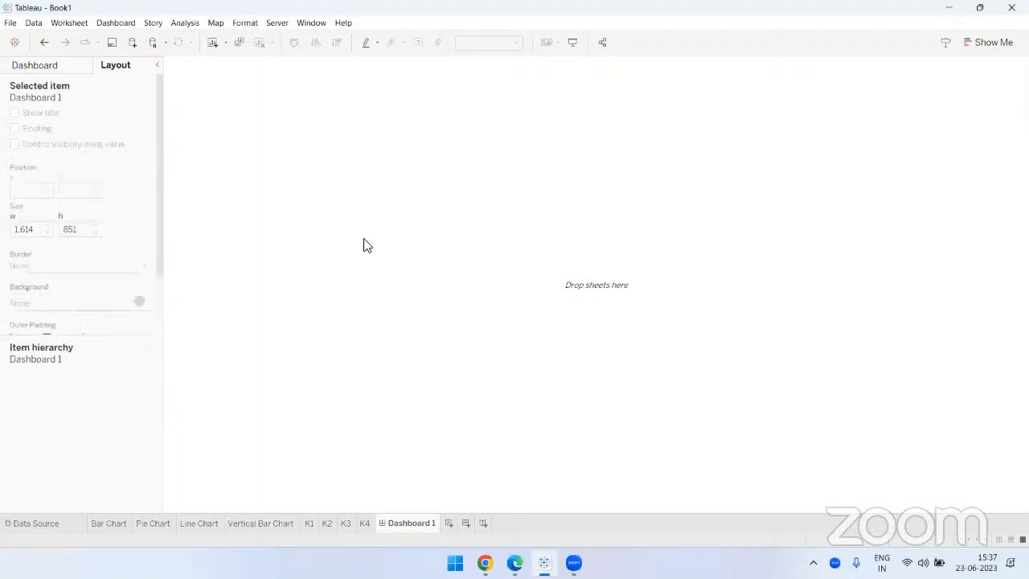
pyautogui.moveTo(161, 225); pyautogui.dragTo(175, 225)
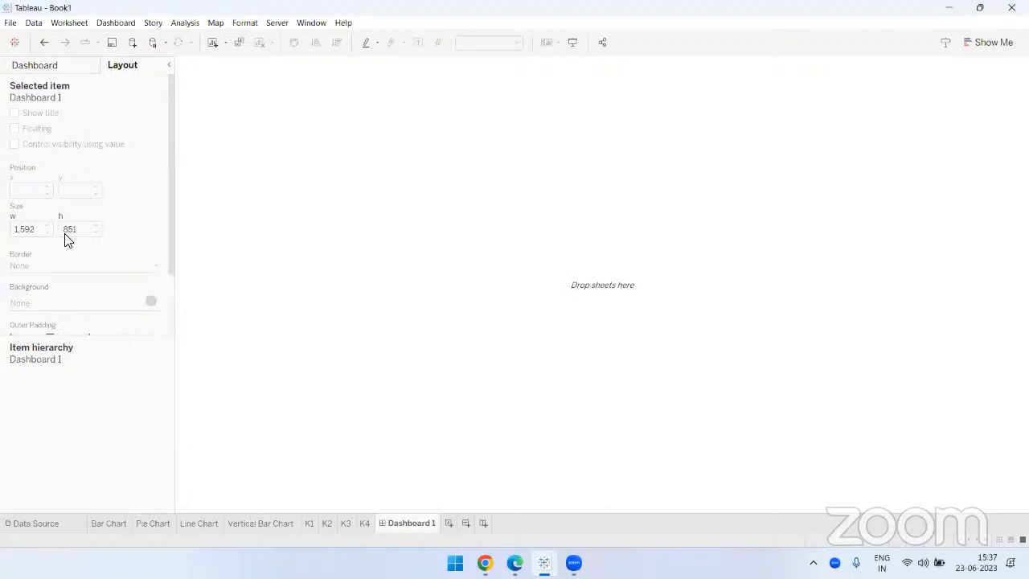
# Step: Return to the dashboard's sheets and objects, and set new objects to be placed as Floating
pyautogui.click(56, 66)
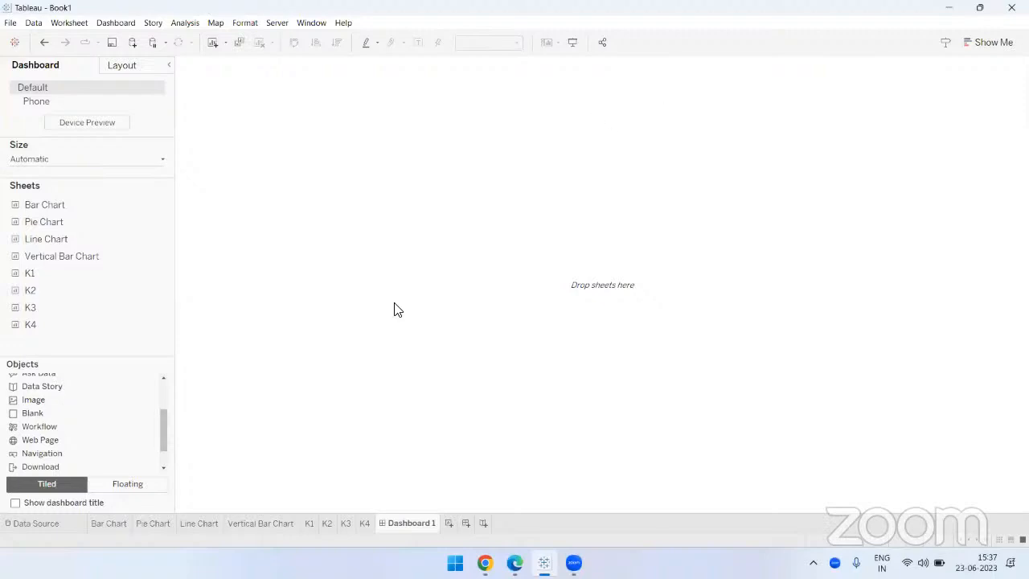
pyautogui.press('XF86MonBrightnessUp')
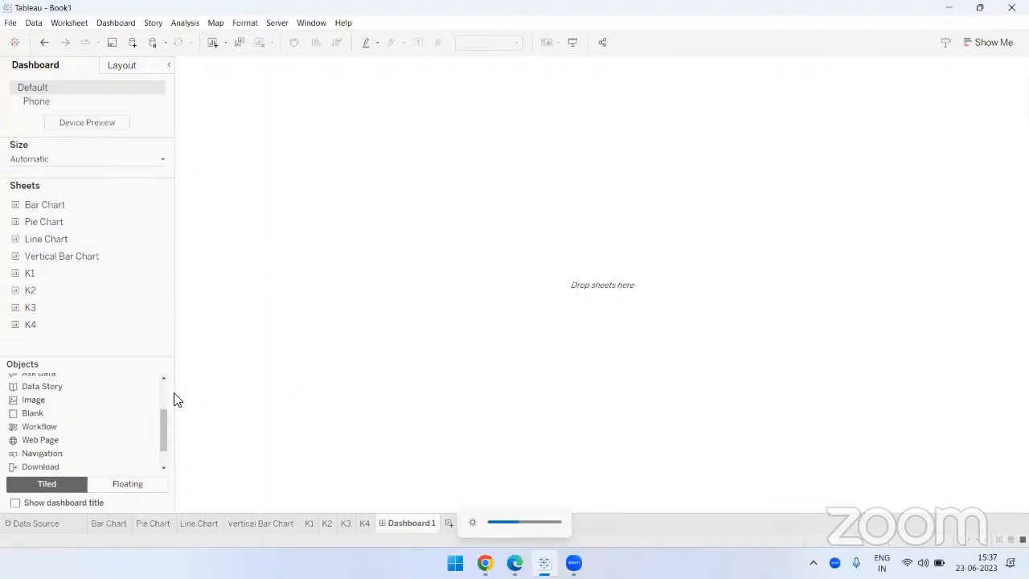
pyautogui.scroll(3, 86, 416)
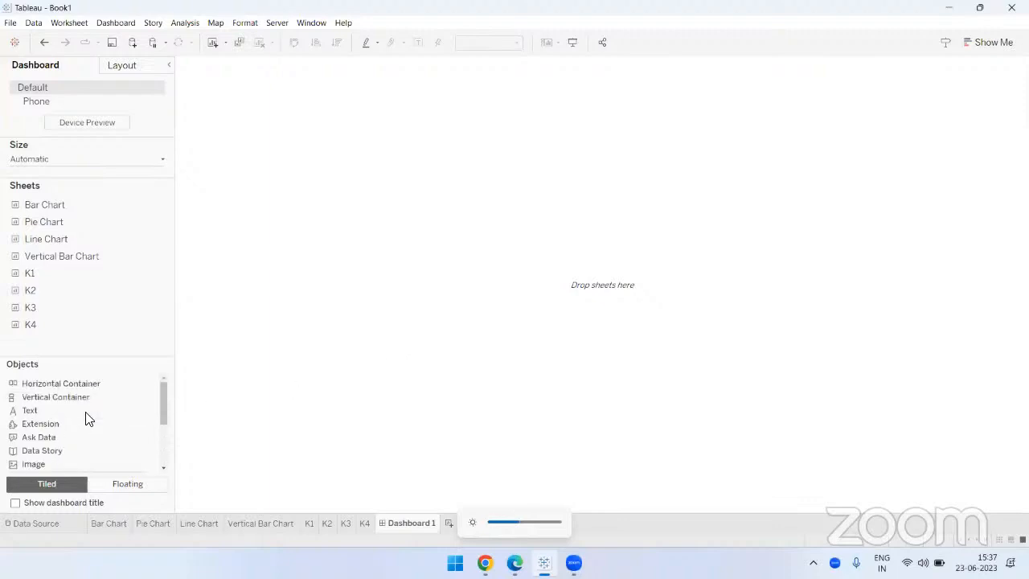
pyautogui.click(131, 487)
pyautogui.click(62, 487)
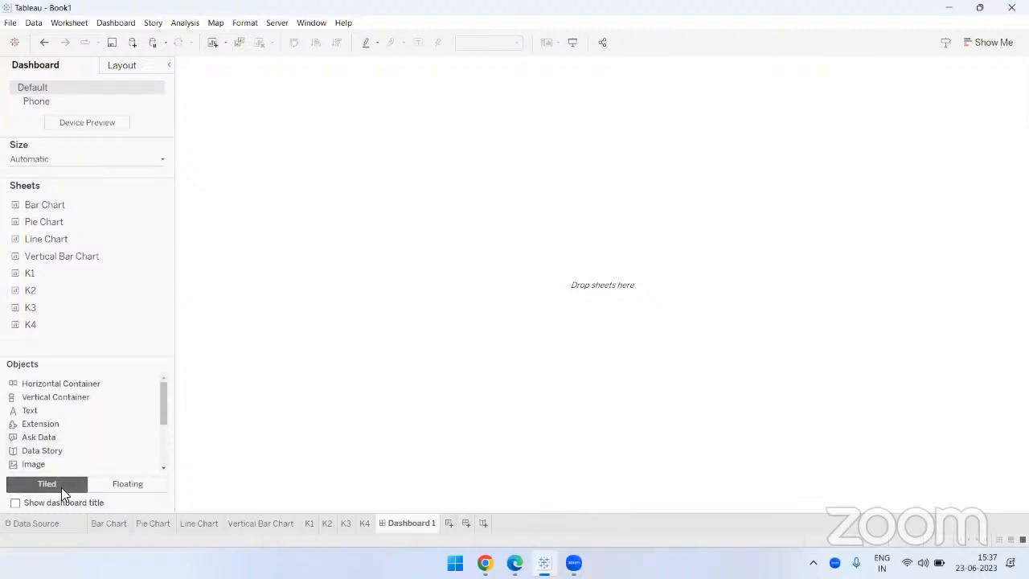
pyautogui.click(130, 488)
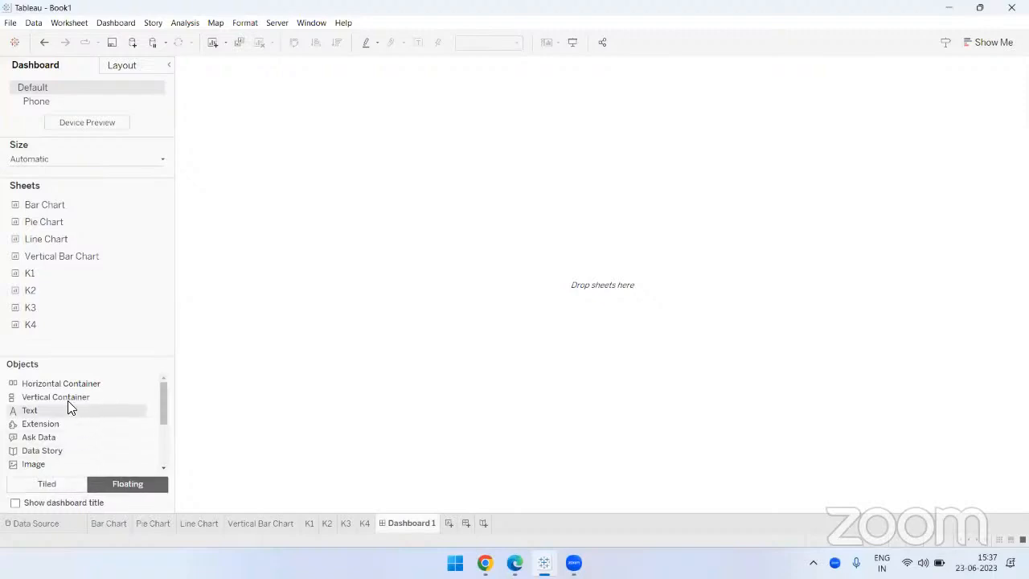
# Step: Place a floating Vertical Container on the empty dashboard and move it near the middle of the canvas
pyautogui.moveTo(71, 406); pyautogui.dragTo(411, 169)
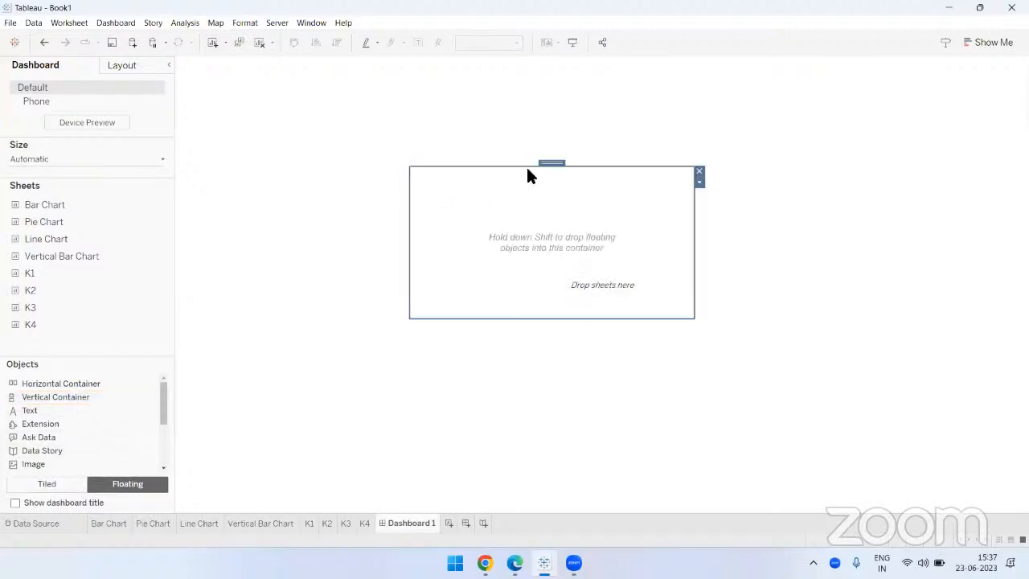
pyautogui.moveTo(552, 163); pyautogui.dragTo(378, 178)
pyautogui.moveTo(394, 182); pyautogui.dragTo(577, 201)
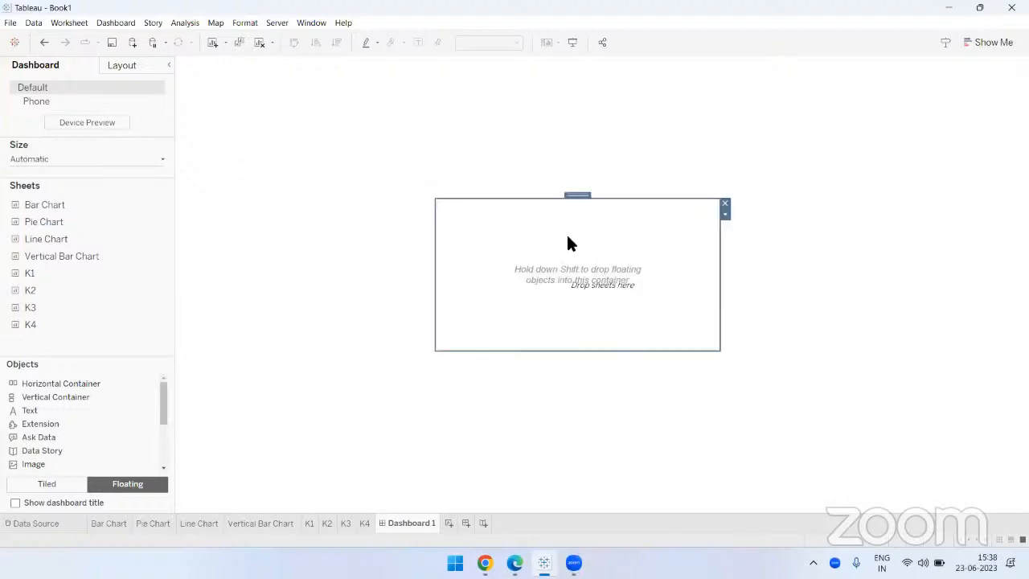
# Step: Position the floating vertical container at x 0 and y 0 on the dashboard
pyautogui.click(124, 65)
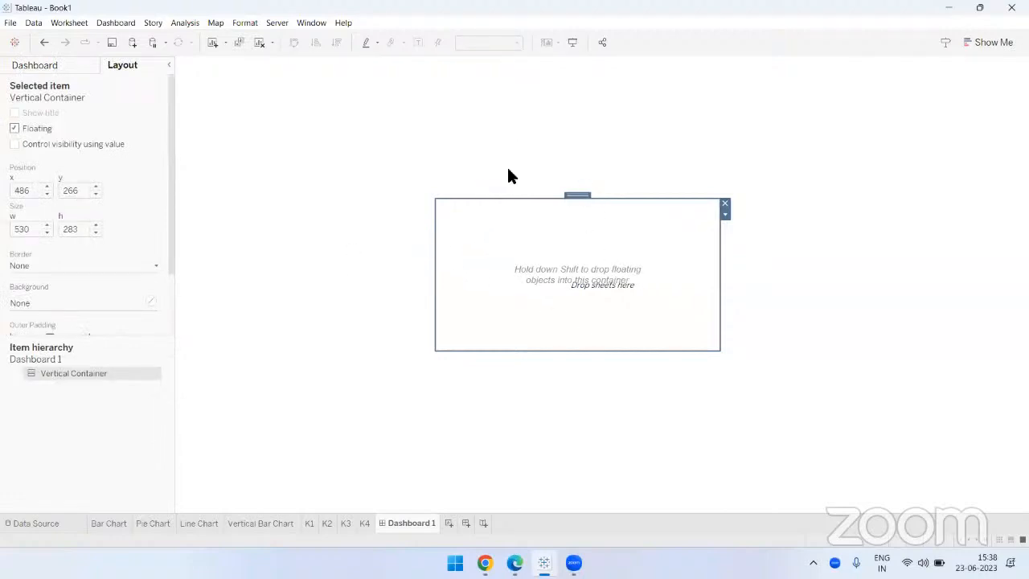
pyautogui.click(29, 190)
pyautogui.write('0')
pyautogui.press('Return')
pyautogui.click(82, 192)
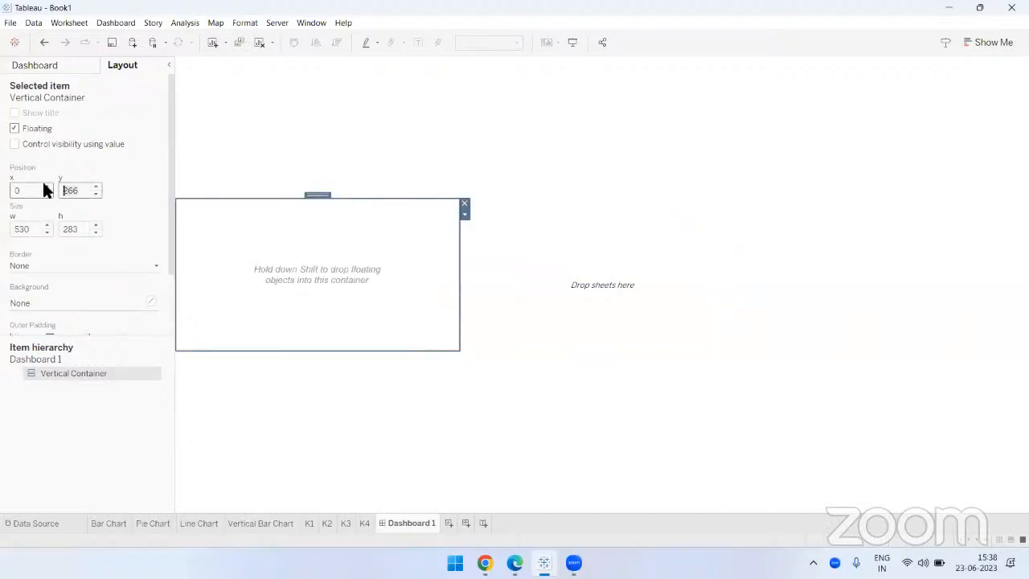
pyautogui.doubleClick(66, 191)
pyautogui.press('BackSpace')
pyautogui.write('0')
pyautogui.press('Return')
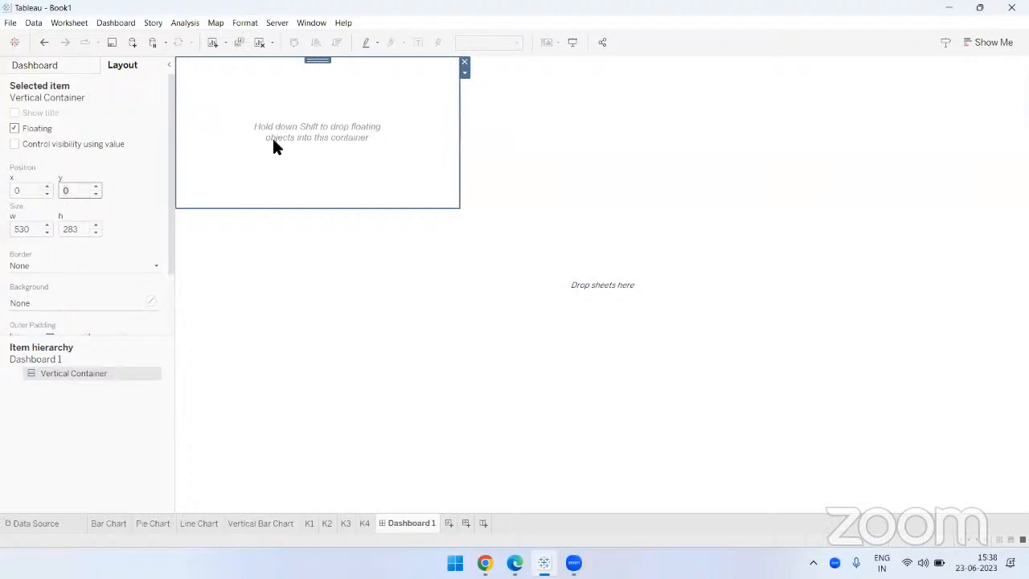
# Step: Check the dashboard's overall size and set the vertical container's width to match it at 1,592
pyautogui.click(36, 230)
pyautogui.click(336, 300)
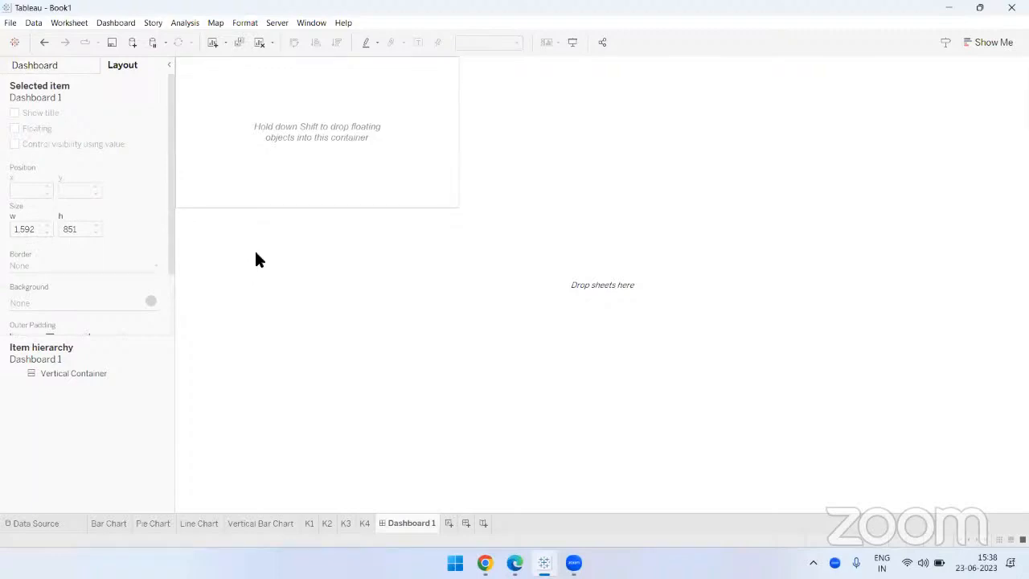
pyautogui.click(240, 143)
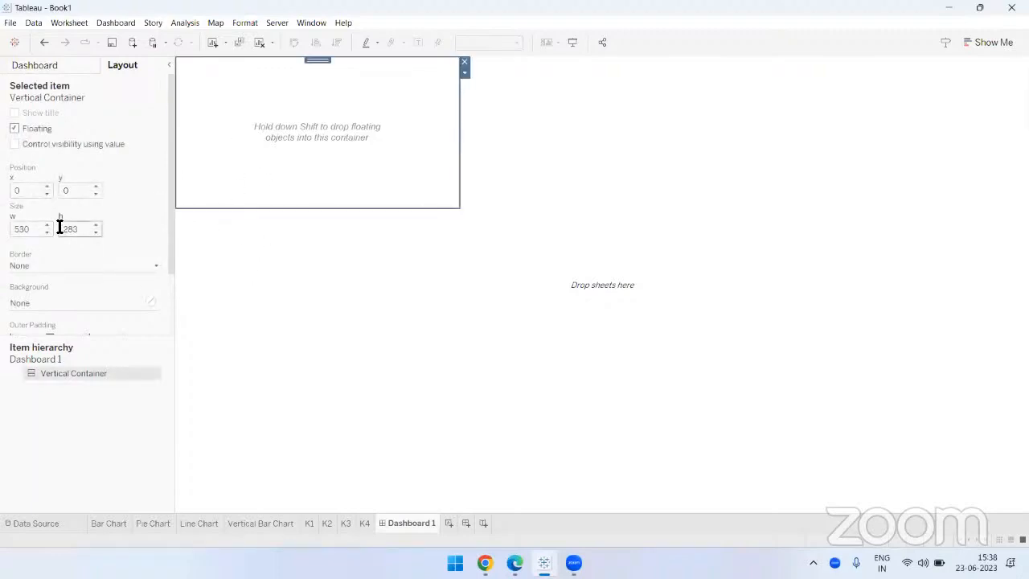
pyautogui.click(418, 330)
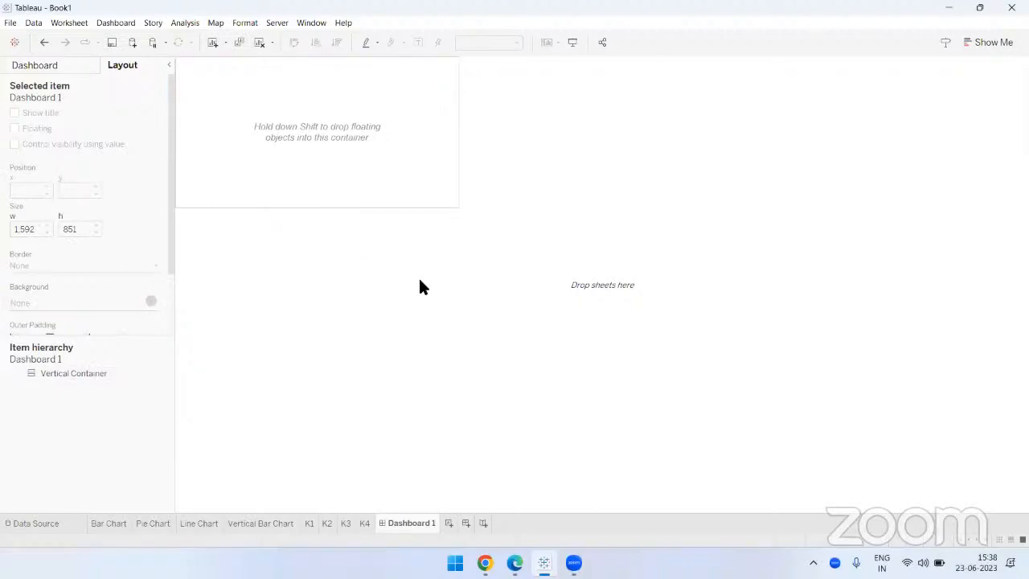
pyautogui.click(47, 69)
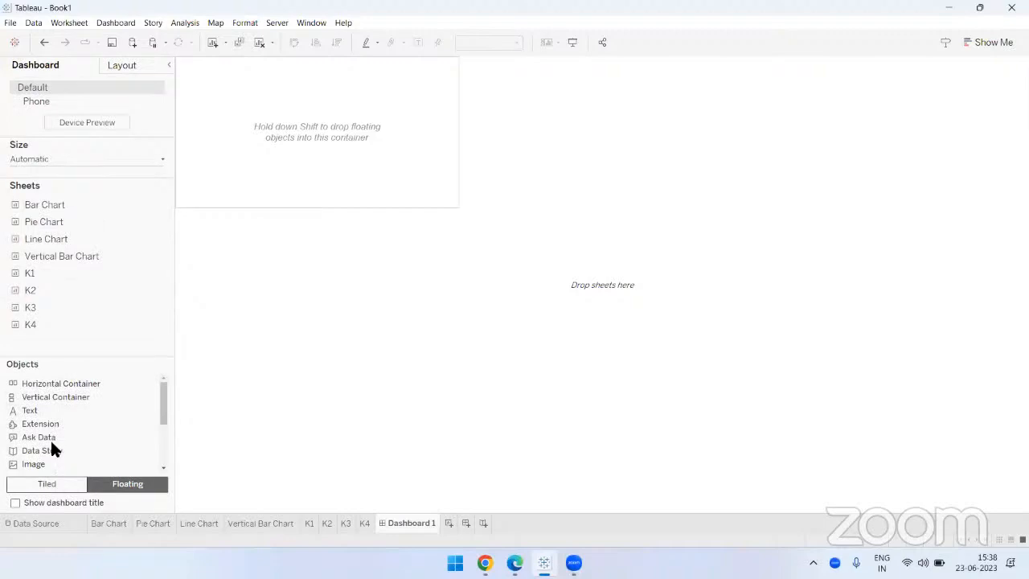
pyautogui.click(117, 73)
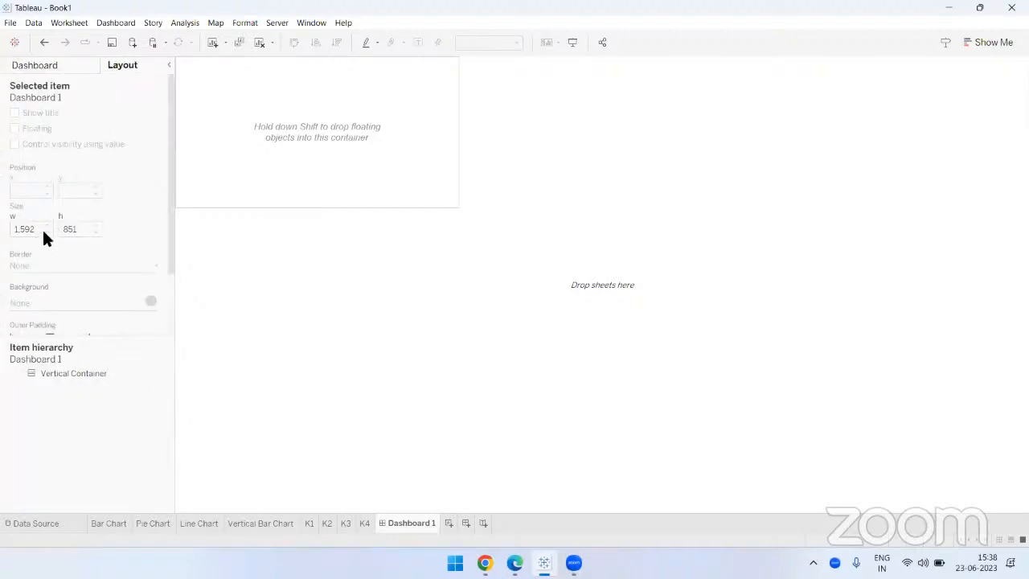
pyautogui.click(219, 113)
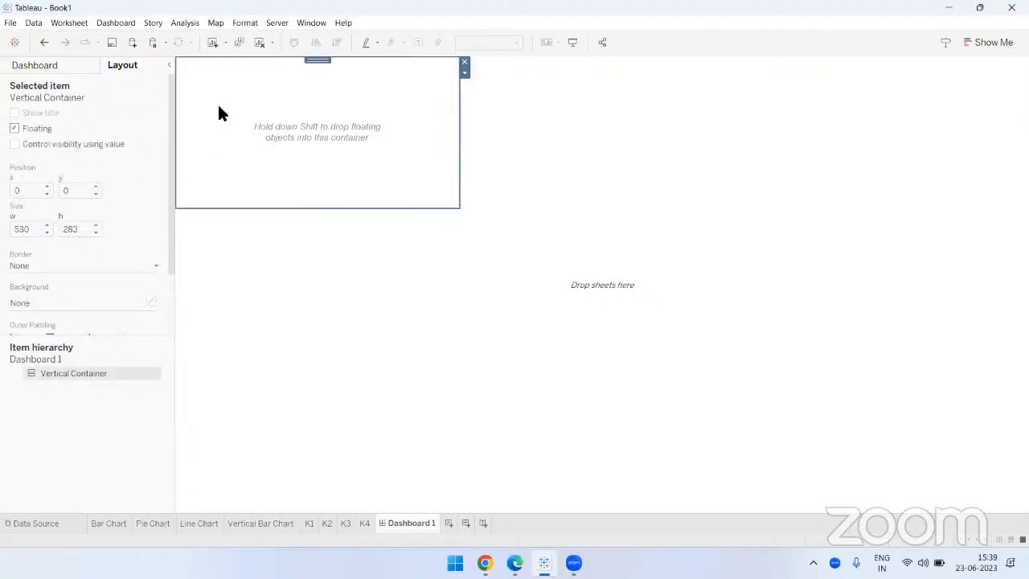
pyautogui.click(37, 230)
pyautogui.write('150')
pyautogui.press('Return')
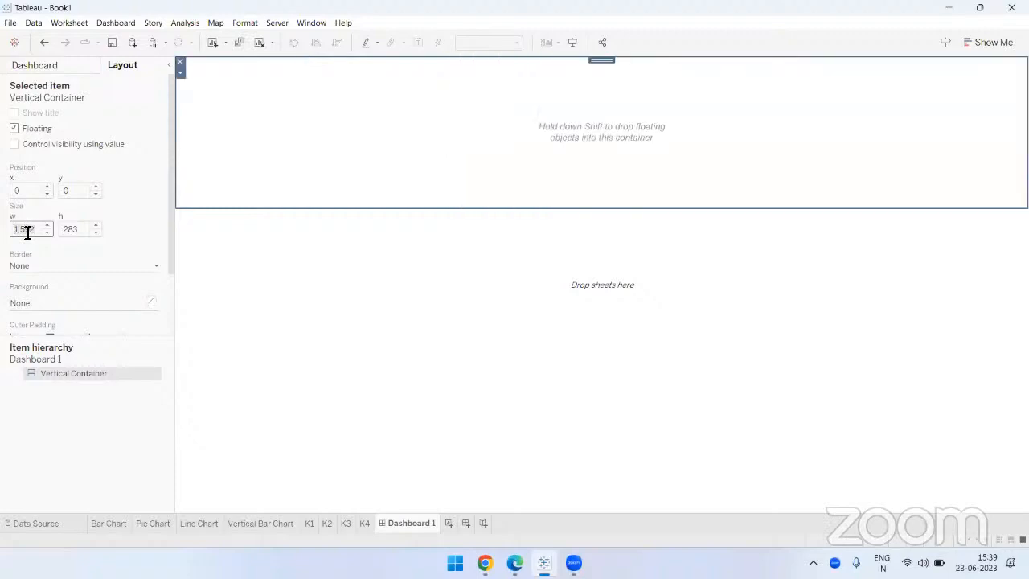
# Step: Set the vertical container's height to 851 to match the dashboard's height
pyautogui.click(325, 295)
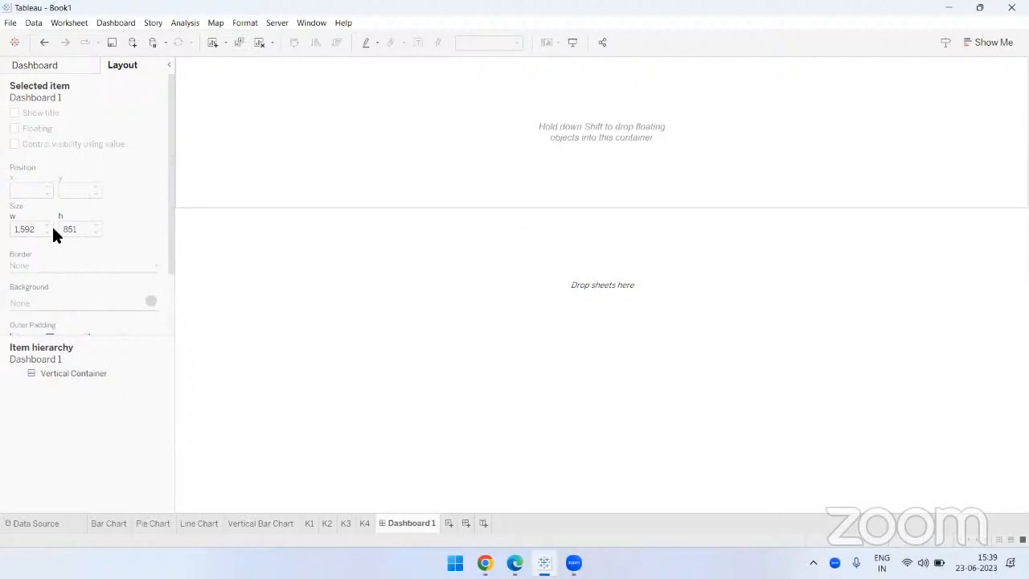
pyautogui.click(228, 166)
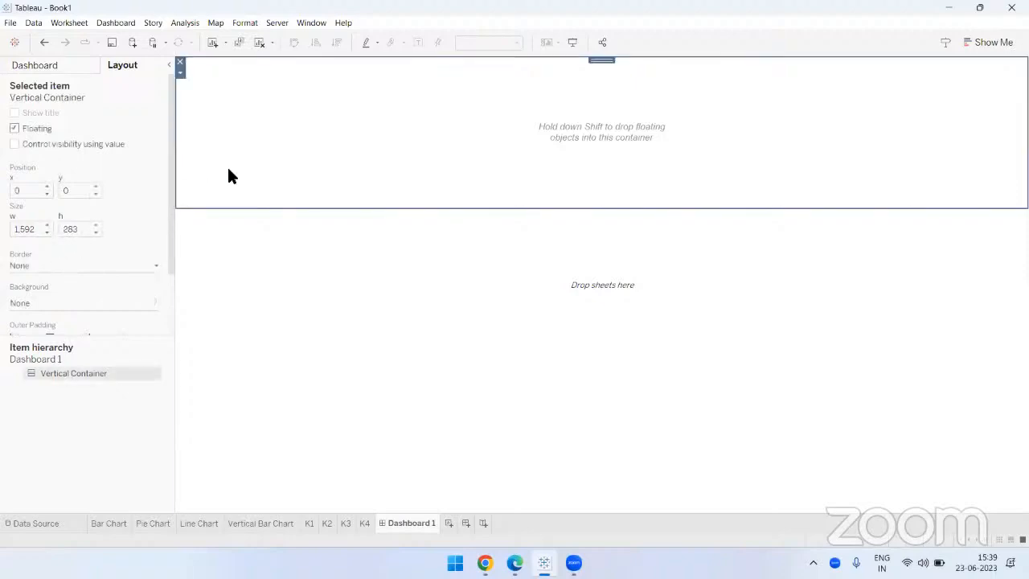
pyautogui.click(86, 230)
pyautogui.hotkey('ctrl', 'a')
pyautogui.write('851')
pyautogui.press('Return')
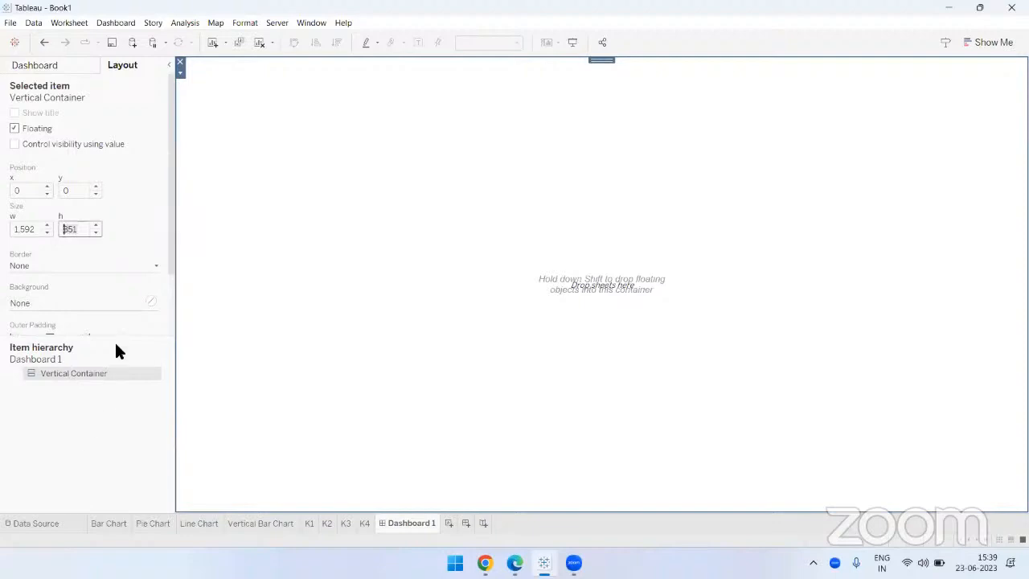
# Step: Enlarge the item hierarchy section, and set new dashboard objects to be placed as Tiled
pyautogui.moveTo(111, 338); pyautogui.dragTo(110, 282)
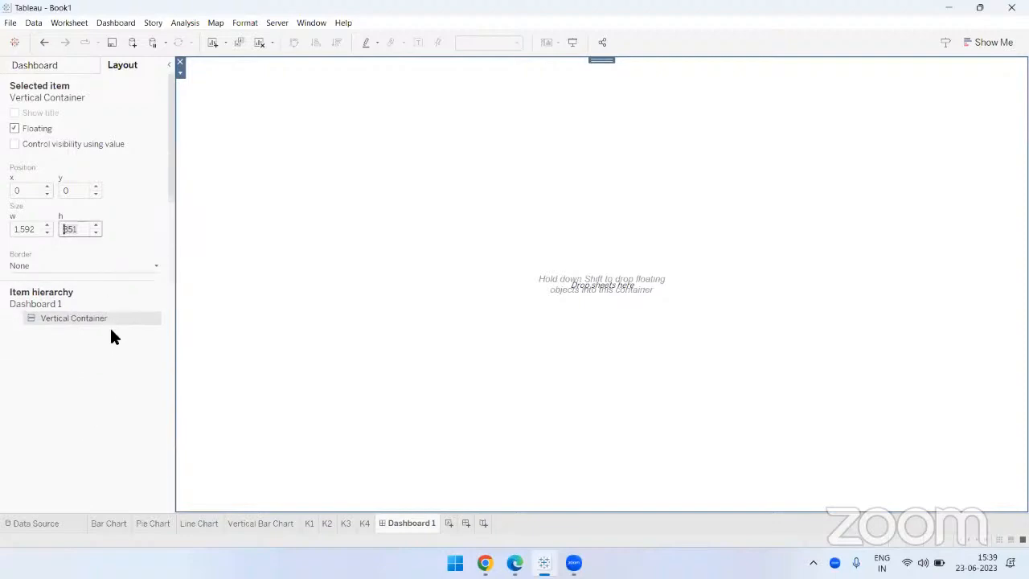
pyautogui.click(68, 70)
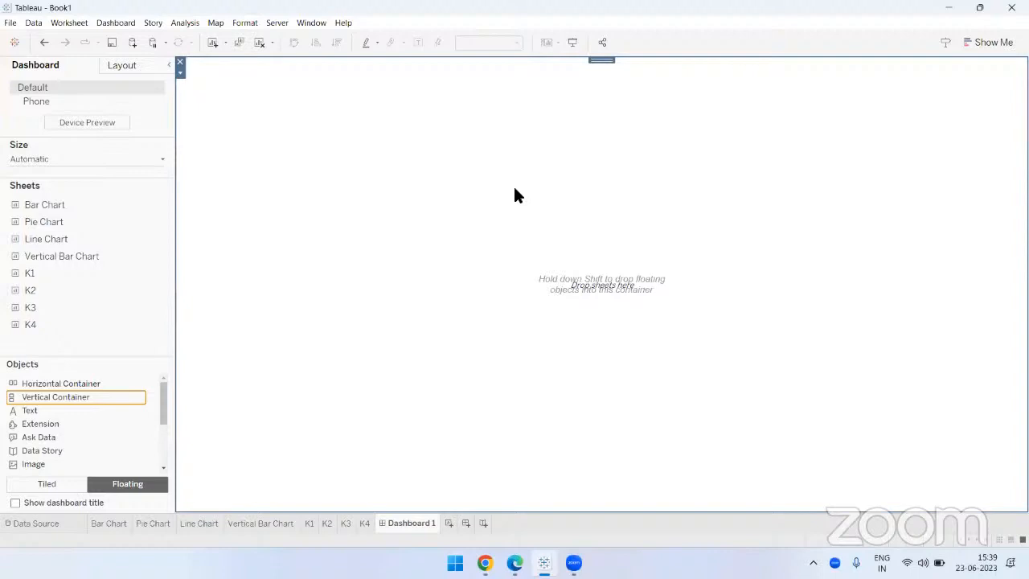
pyautogui.click(66, 485)
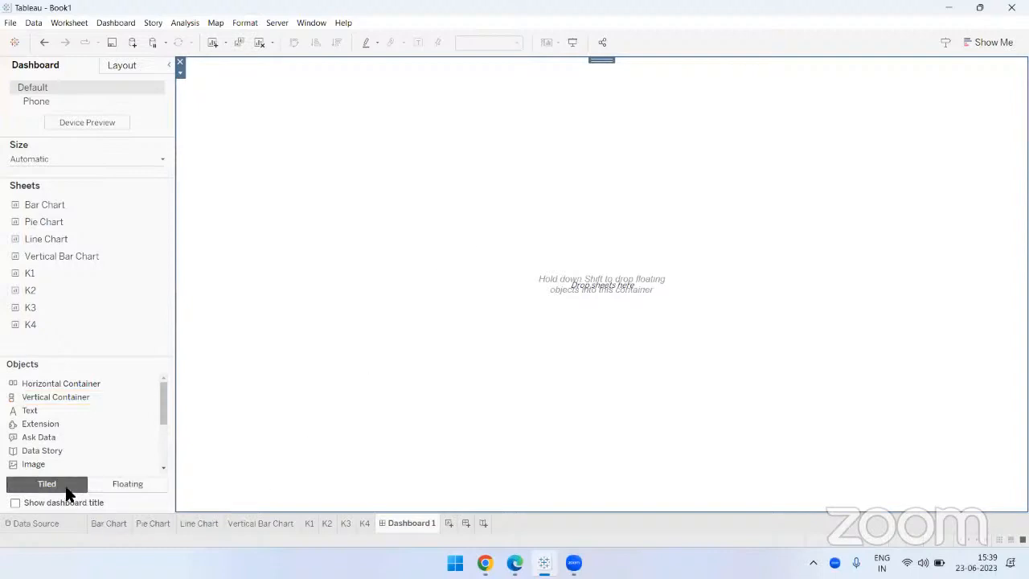
pyautogui.click(127, 64)
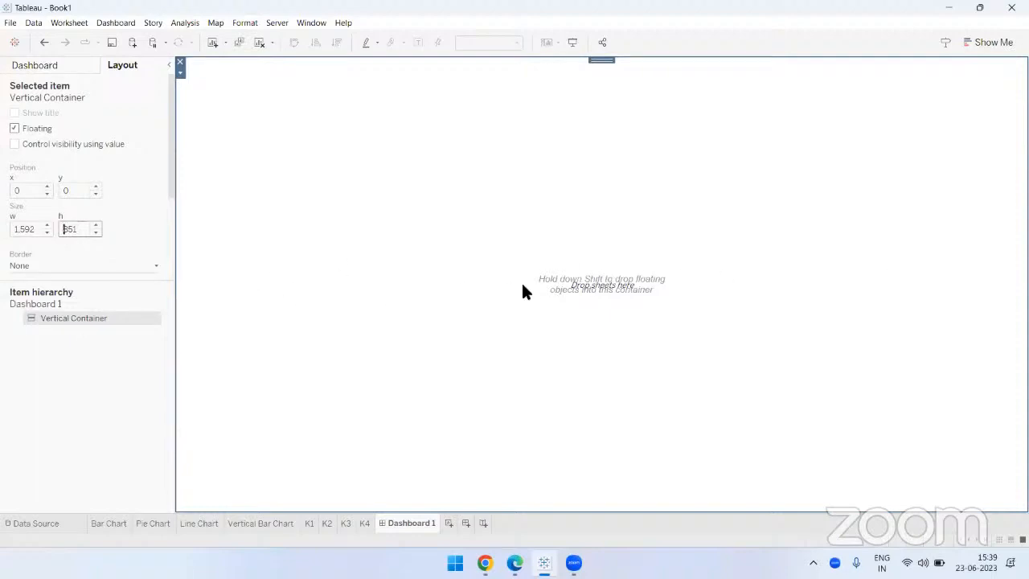
pyautogui.click(53, 65)
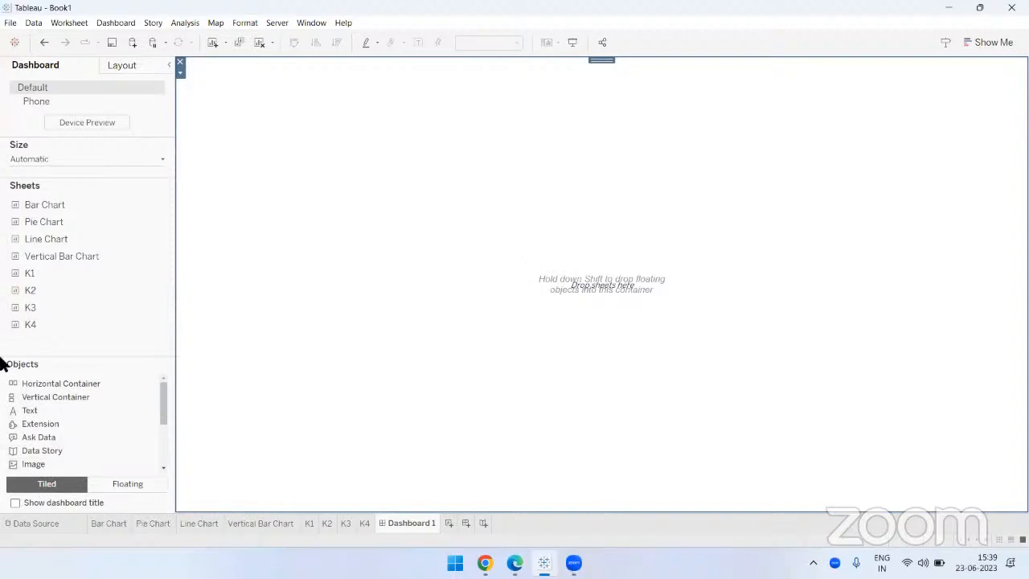
# Step: Add two Blank objects to the vertical container, stacked one above the other
pyautogui.scroll(-3, 77, 418)
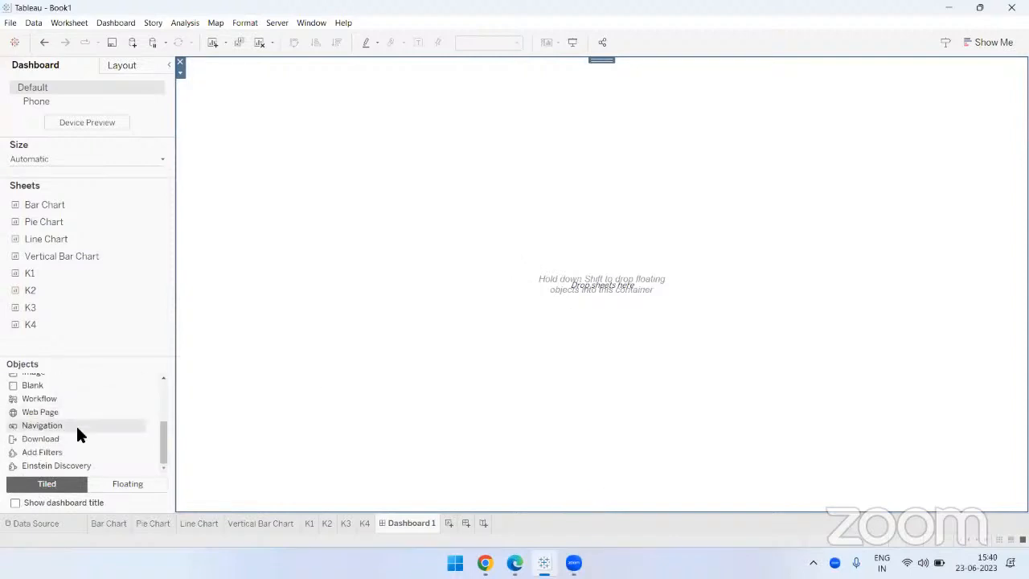
pyautogui.click(35, 386)
pyautogui.moveTo(33, 380); pyautogui.dragTo(567, 268)
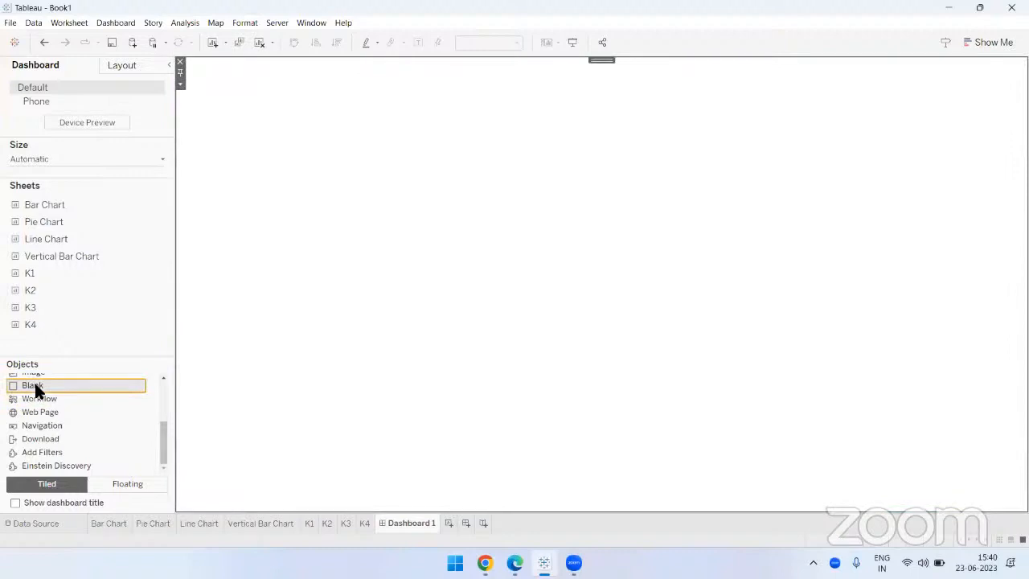
pyautogui.moveTo(34, 384); pyautogui.dragTo(456, 499)
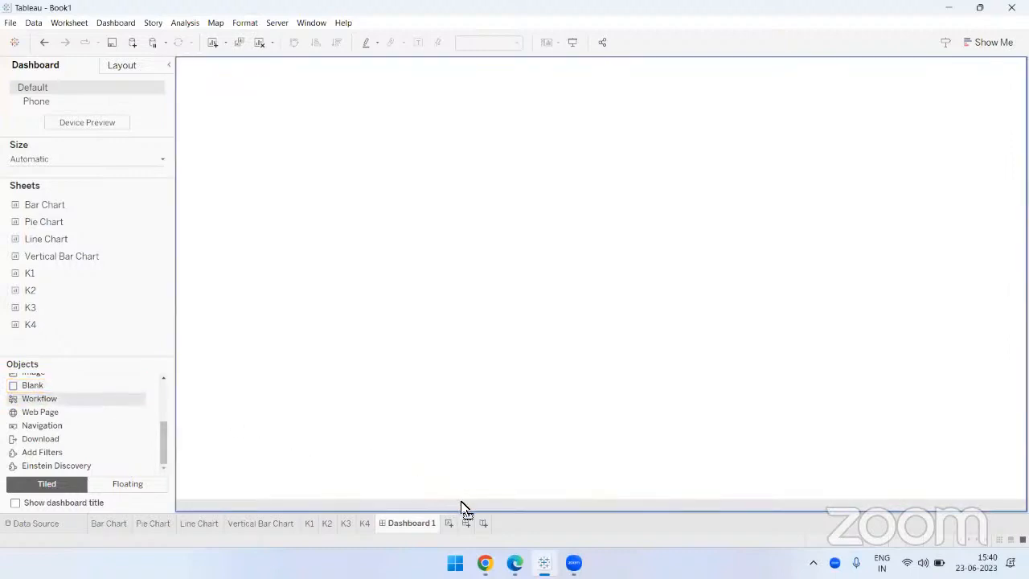
pyautogui.moveTo(451, 499); pyautogui.dragTo(450, 496)
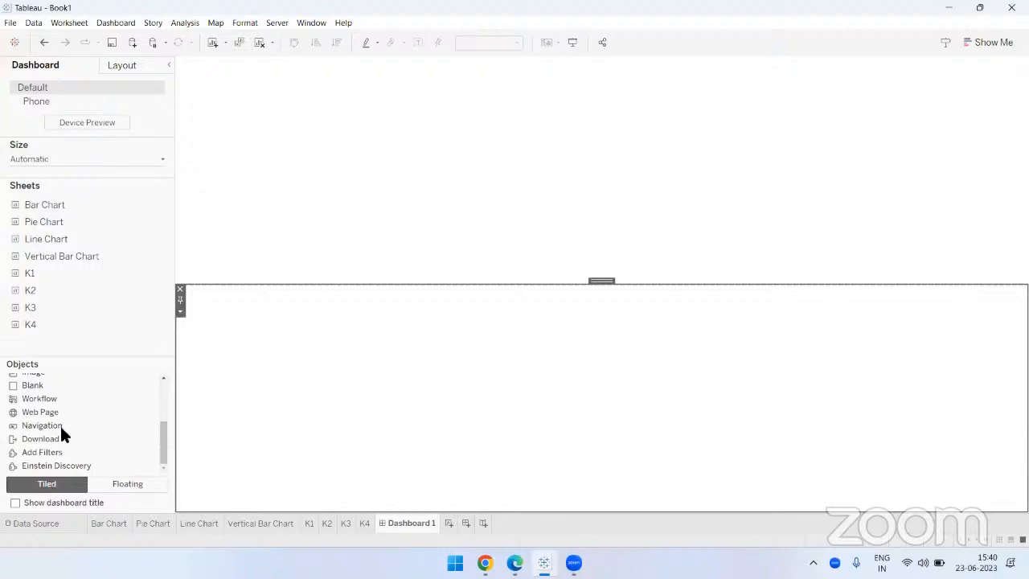
# Step: Examine how the vertical container and its two blanks are nested in the item hierarchy, selecting each one
pyautogui.scroll(3, 59, 426)
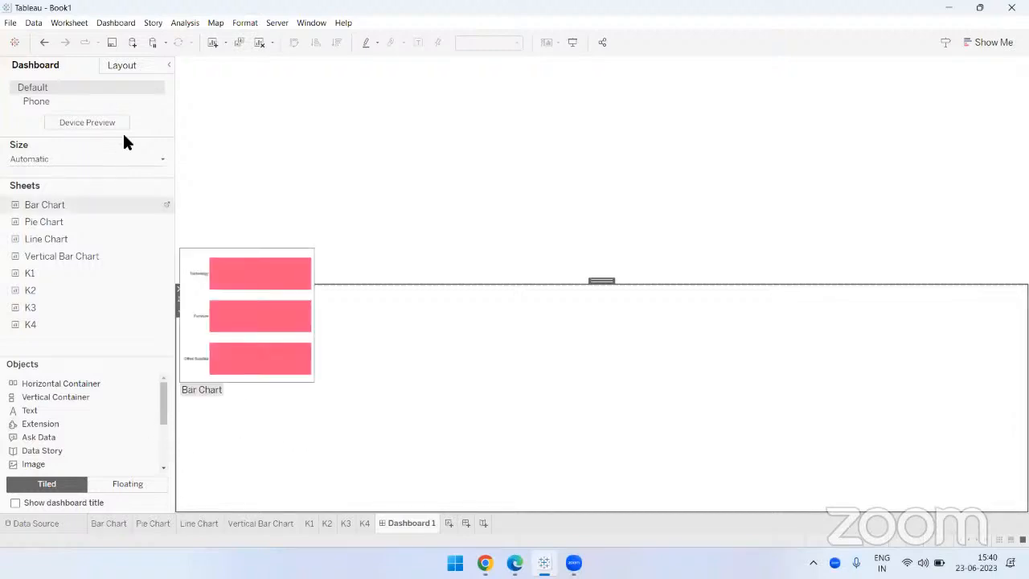
pyautogui.click(124, 65)
pyautogui.click(81, 317)
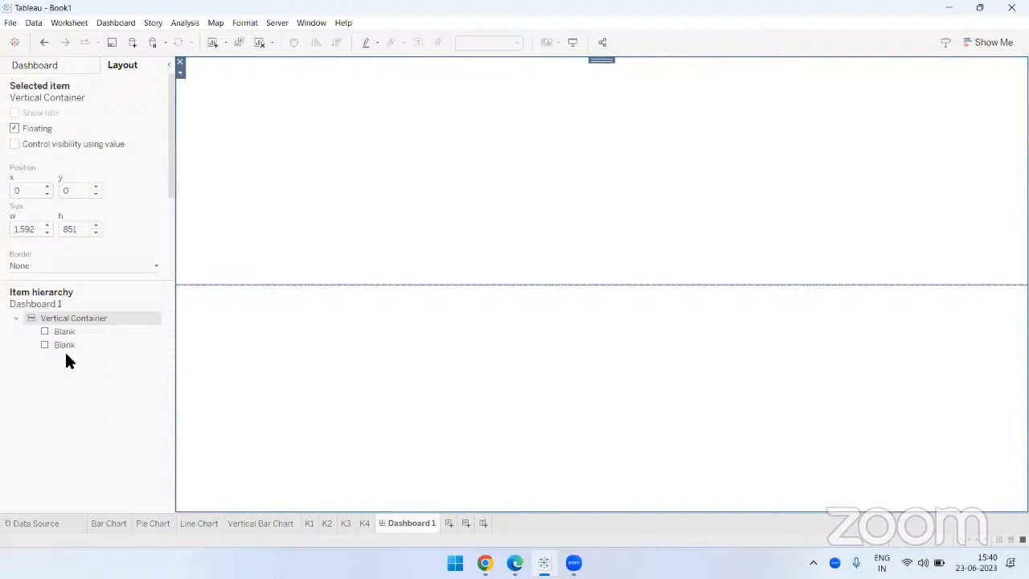
pyautogui.click(16, 318)
pyautogui.click(16, 319)
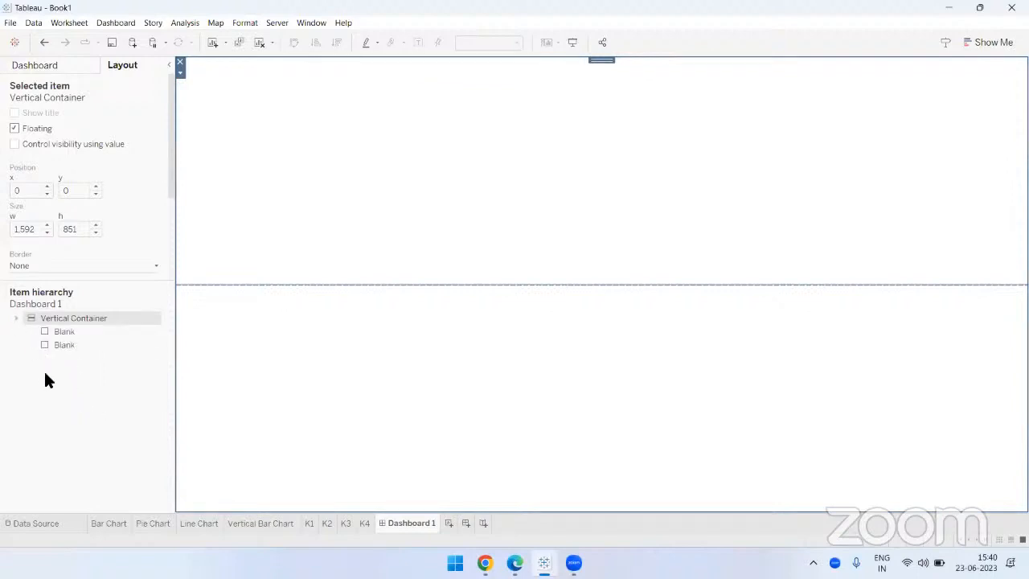
pyautogui.click(64, 331)
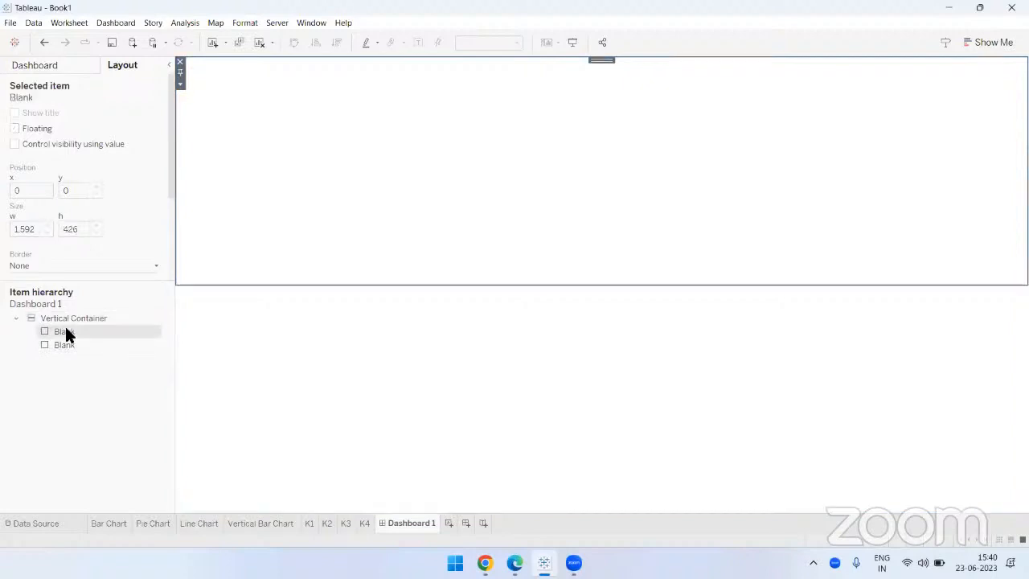
pyautogui.click(68, 345)
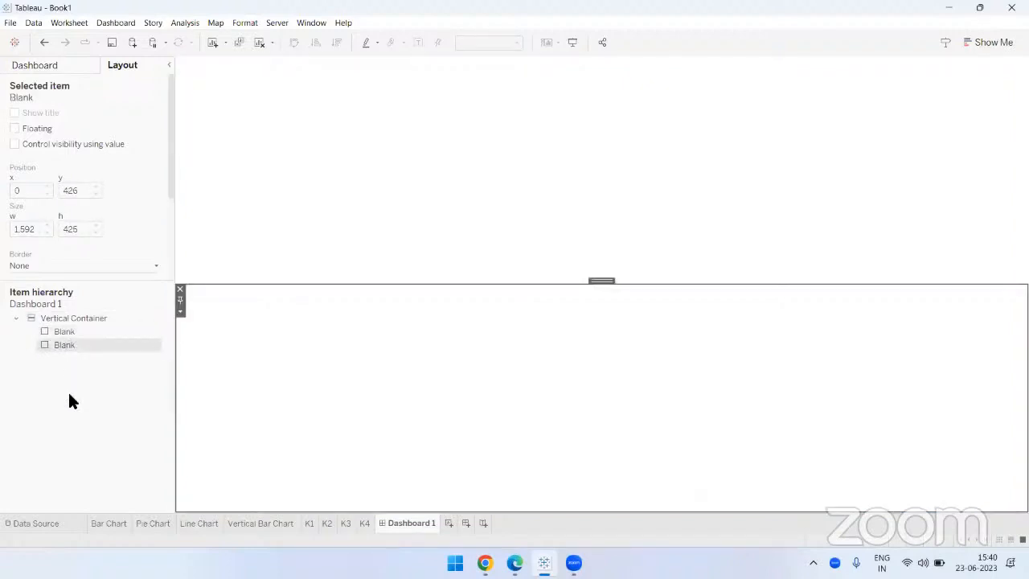
pyautogui.click(65, 319)
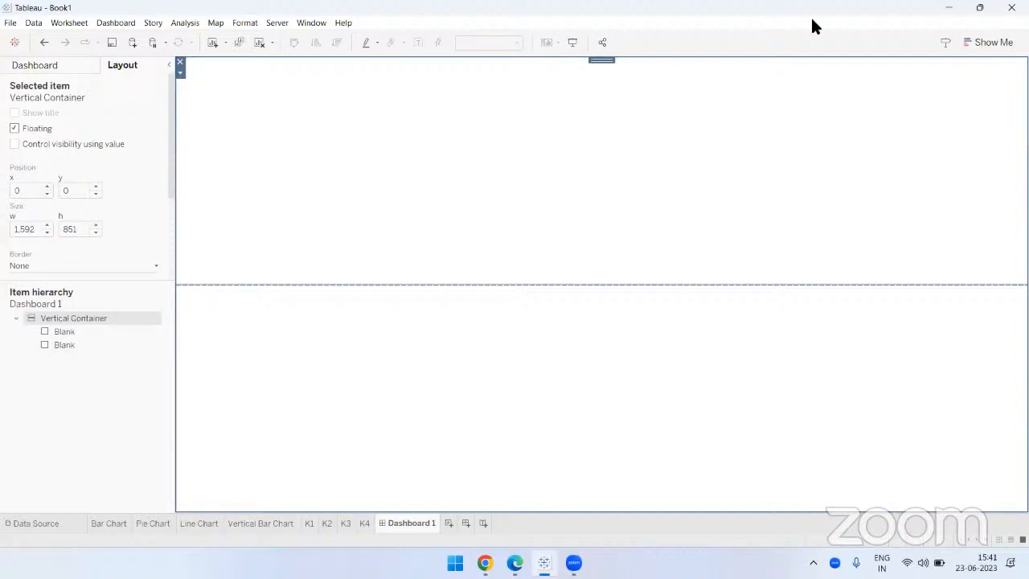
pyautogui.click(557, 70)
pyautogui.moveTo(178, 121)
pyautogui.mouseDown()
pyautogui.moveTo(180, 307)
pyautogui.moveTo(190, 331)
pyautogui.mouseUp()
pyautogui.moveTo(170, 283); pyautogui.dragTo(226, 277)
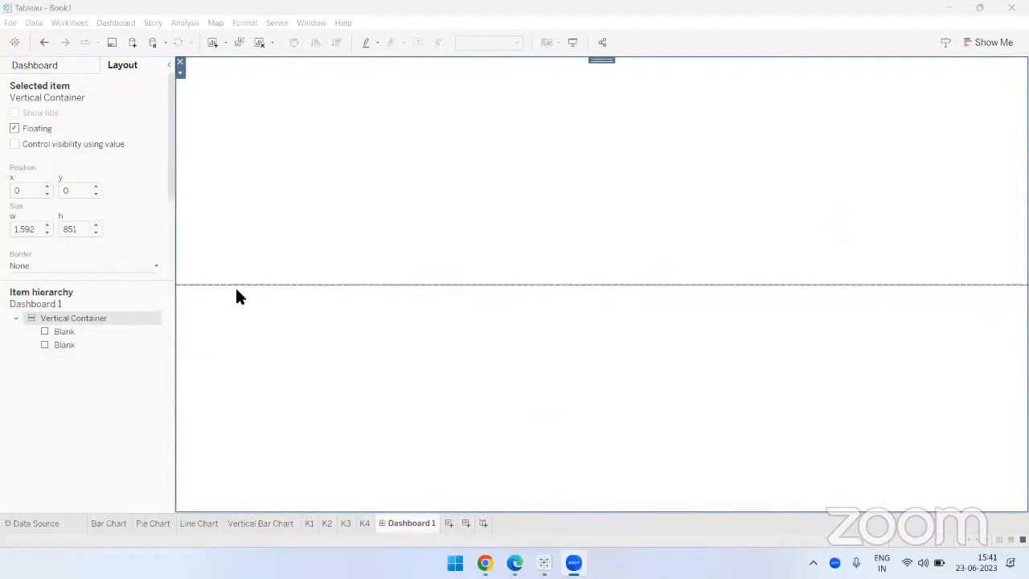
# Step: Insert a tiled Horizontal Container between the two blanks and display the item hierarchy
pyautogui.click(44, 67)
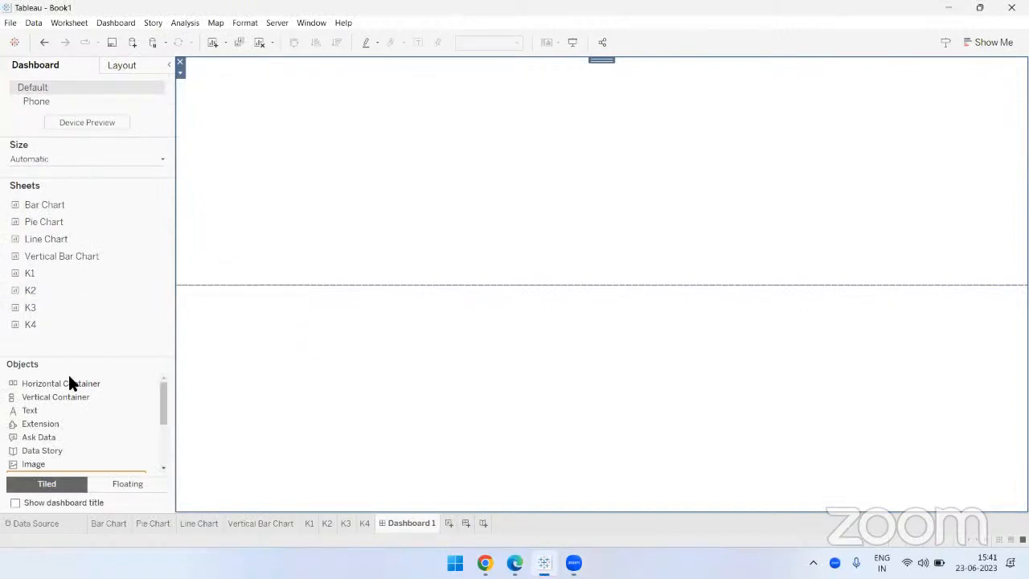
pyautogui.moveTo(68, 378); pyautogui.dragTo(224, 293)
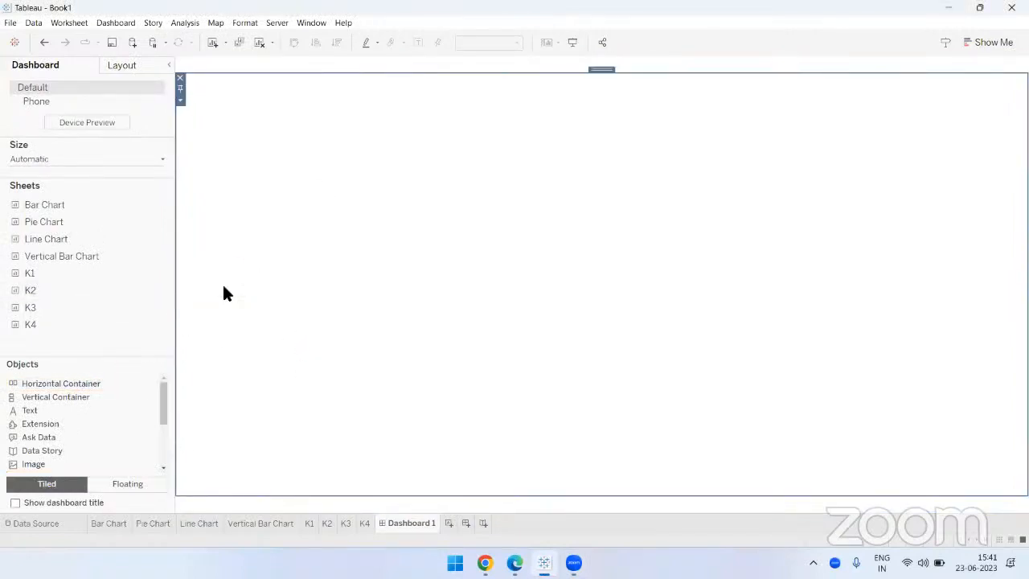
pyautogui.click(124, 69)
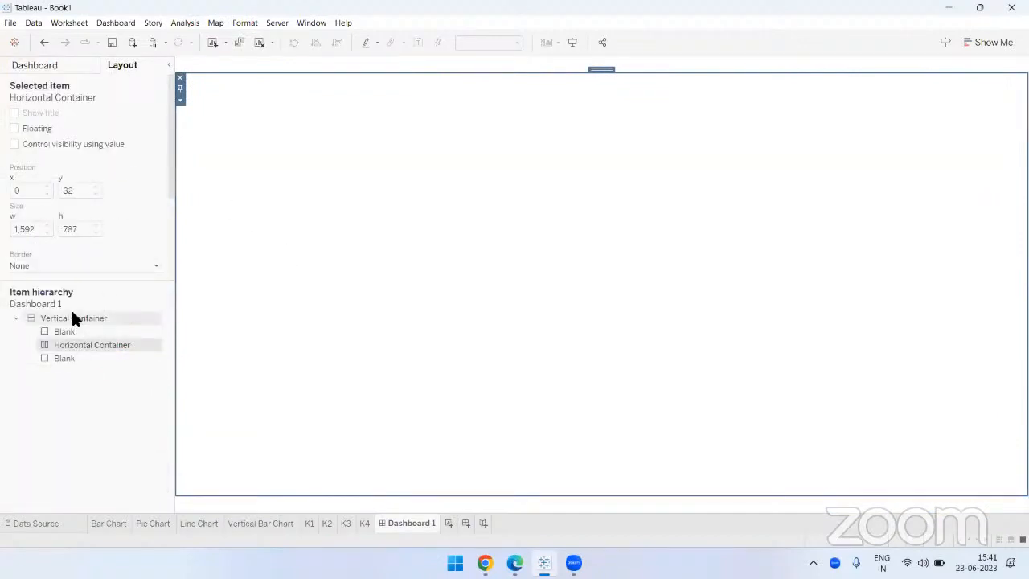
# Step: Remove the two Blank objects above and below the horizontal container from the dashboard
pyautogui.click(67, 332)
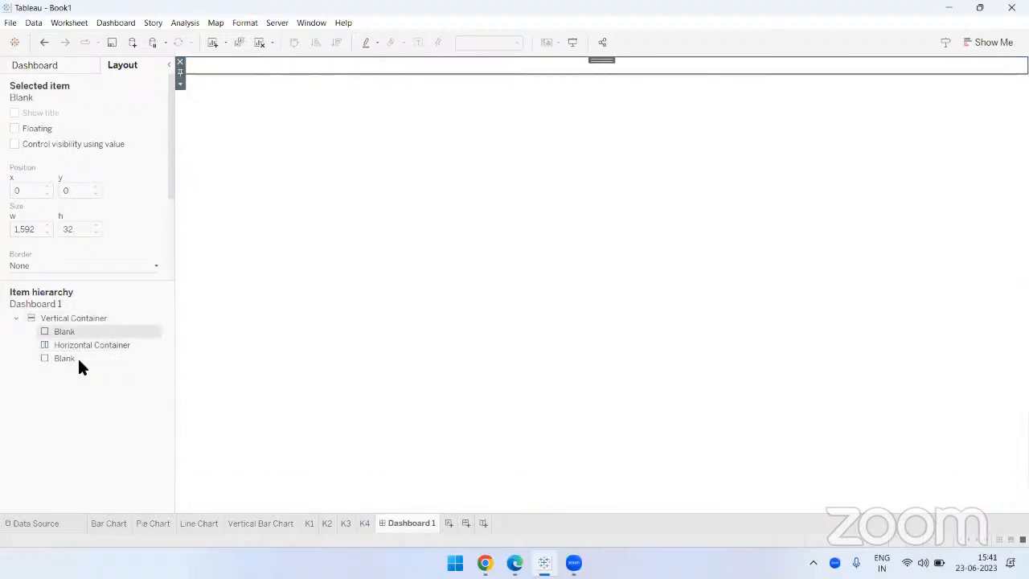
pyautogui.click(83, 346)
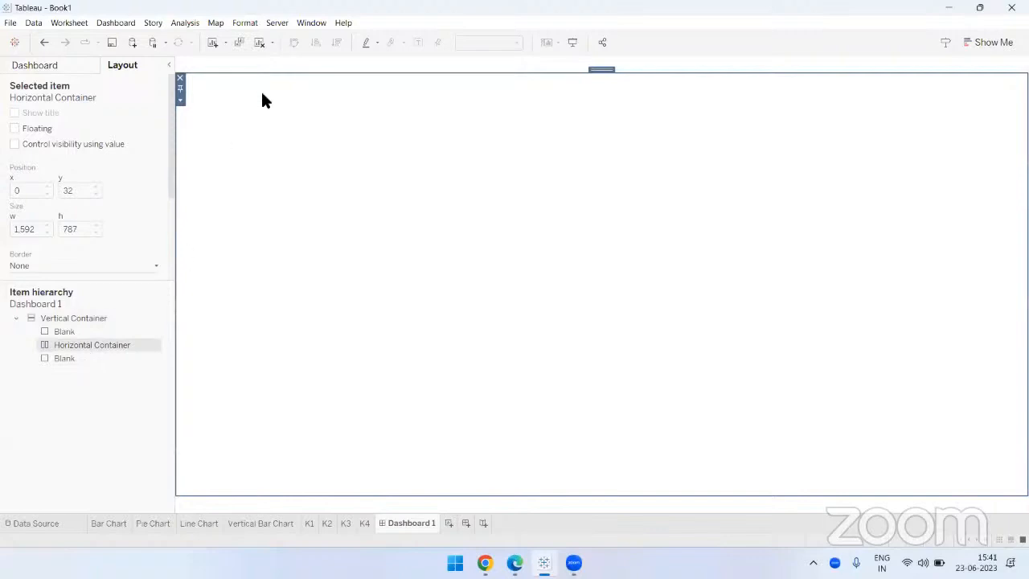
pyautogui.click(76, 360)
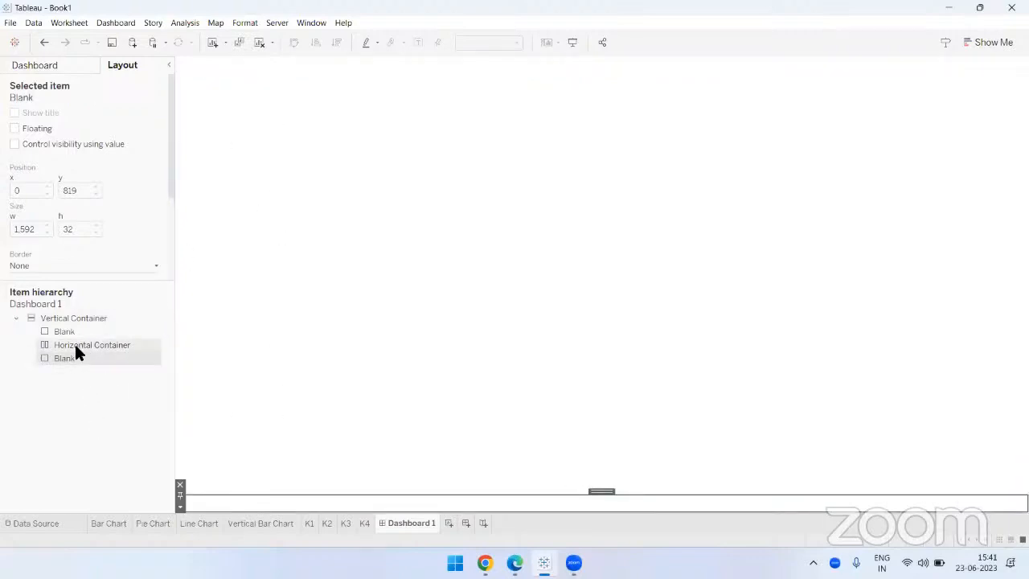
pyautogui.rightClick(66, 333)
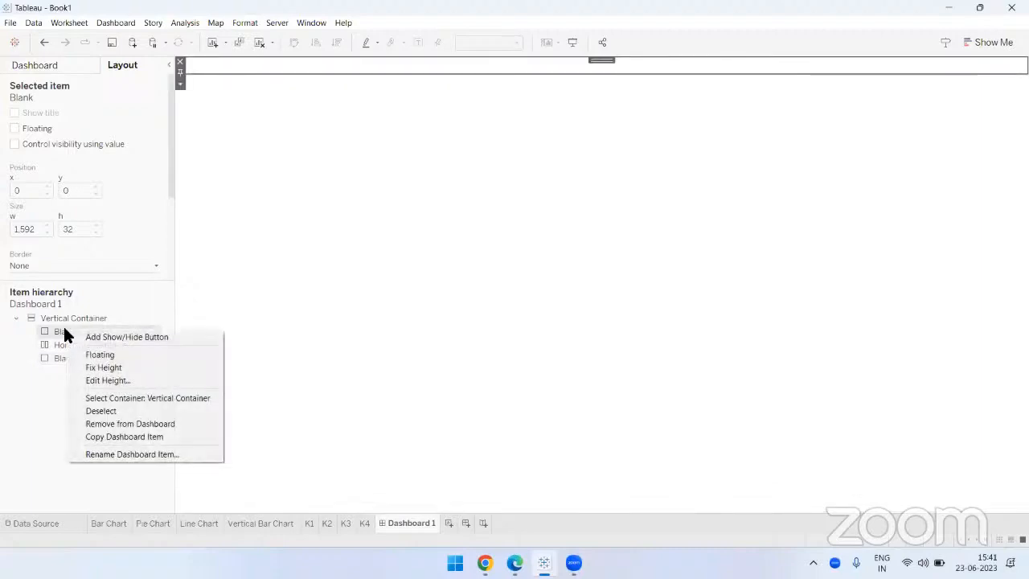
pyautogui.click(180, 63)
pyautogui.click(180, 63)
pyautogui.click(64, 345)
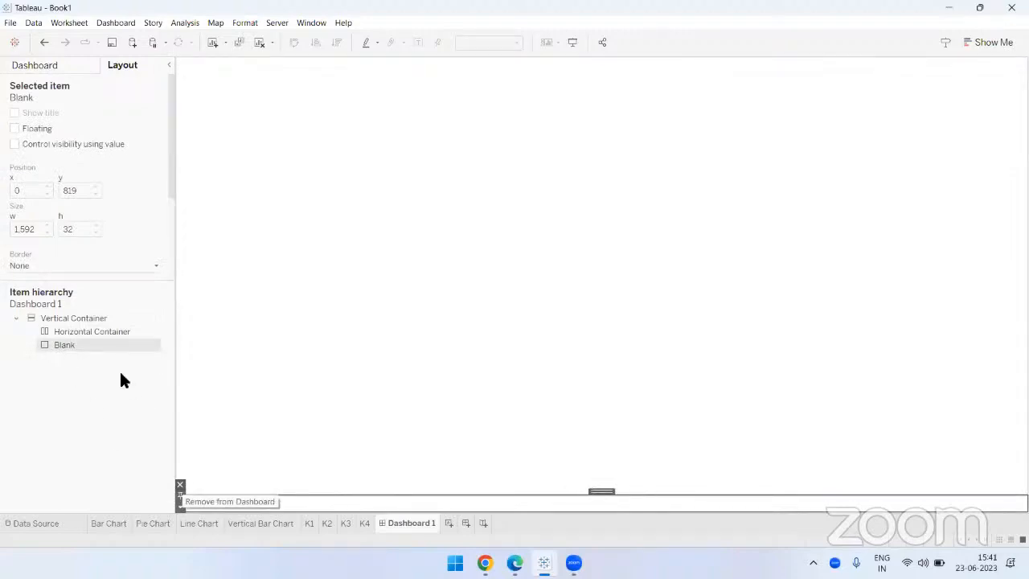
pyautogui.rightClick(73, 350)
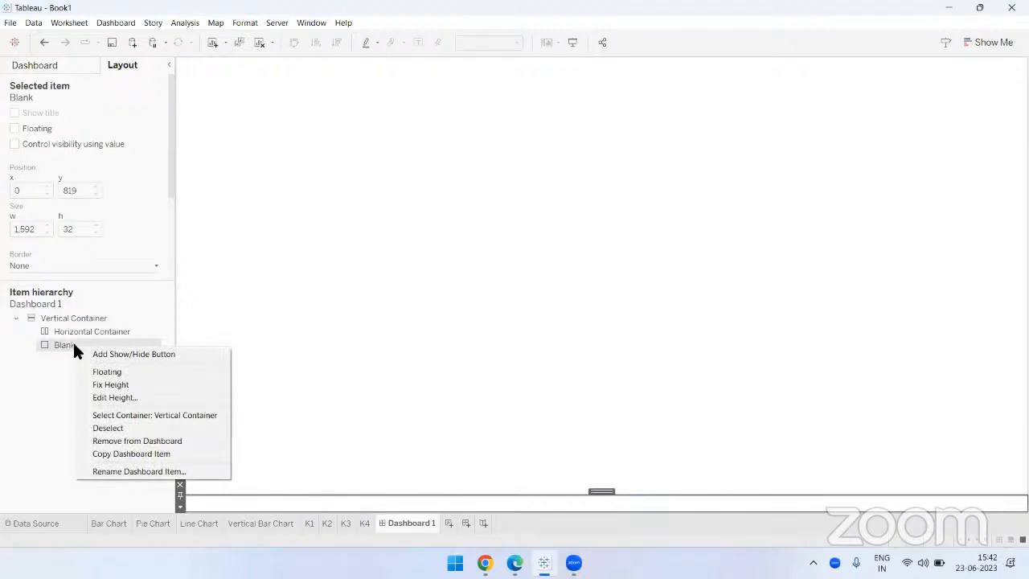
pyautogui.click(122, 441)
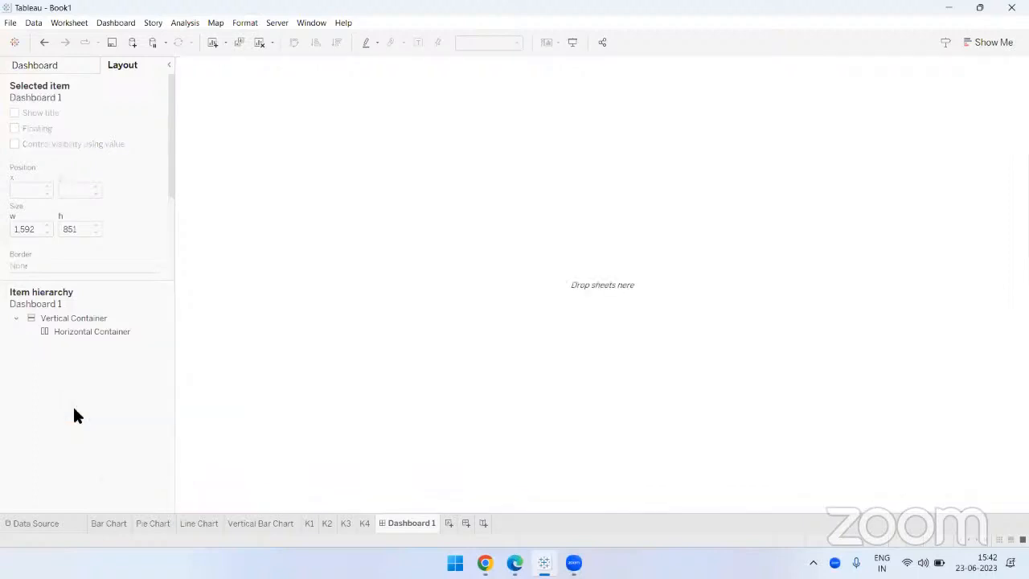
# Step: Set the height of the horizontal container inside the vertical container to 100 pixels
pyautogui.click(56, 319)
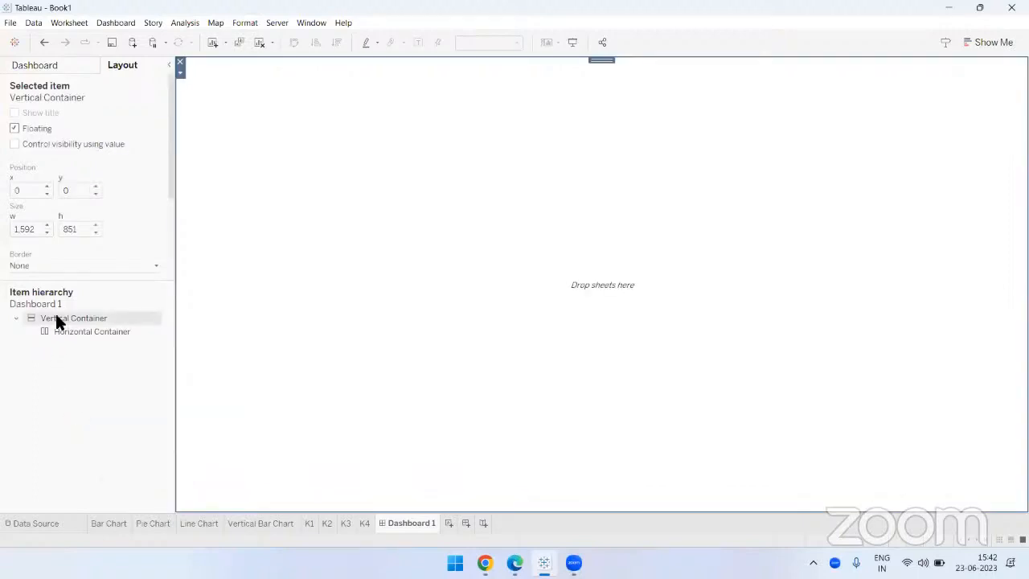
pyautogui.click(71, 333)
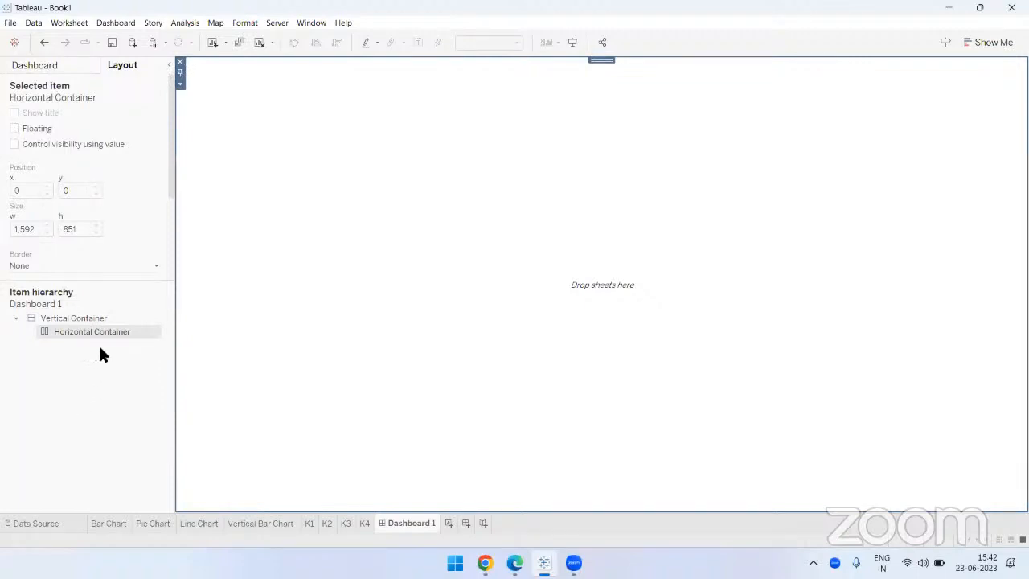
pyautogui.rightClick(381, 225)
pyautogui.click(436, 292)
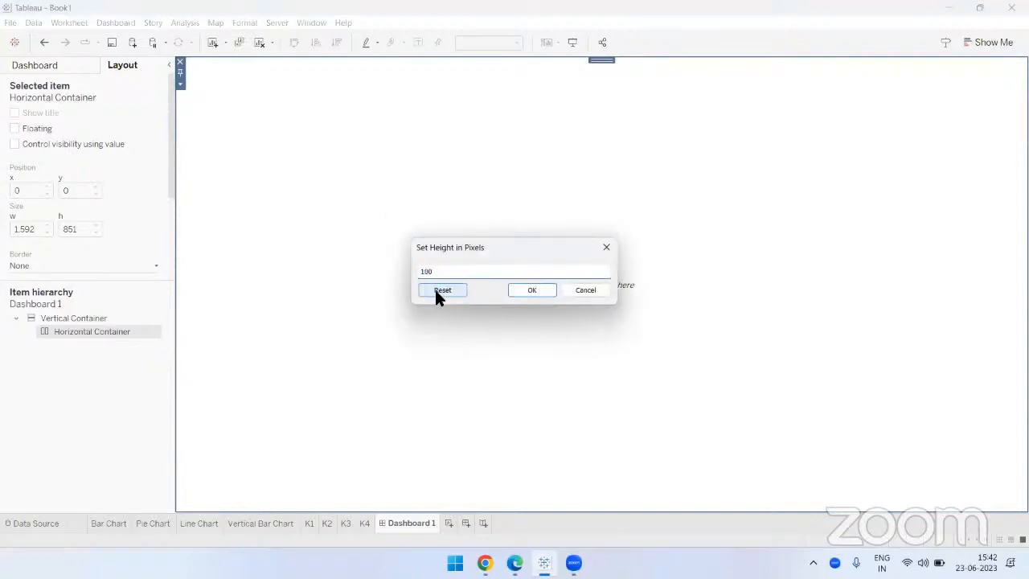
pyautogui.write('100')
pyautogui.press('Return')
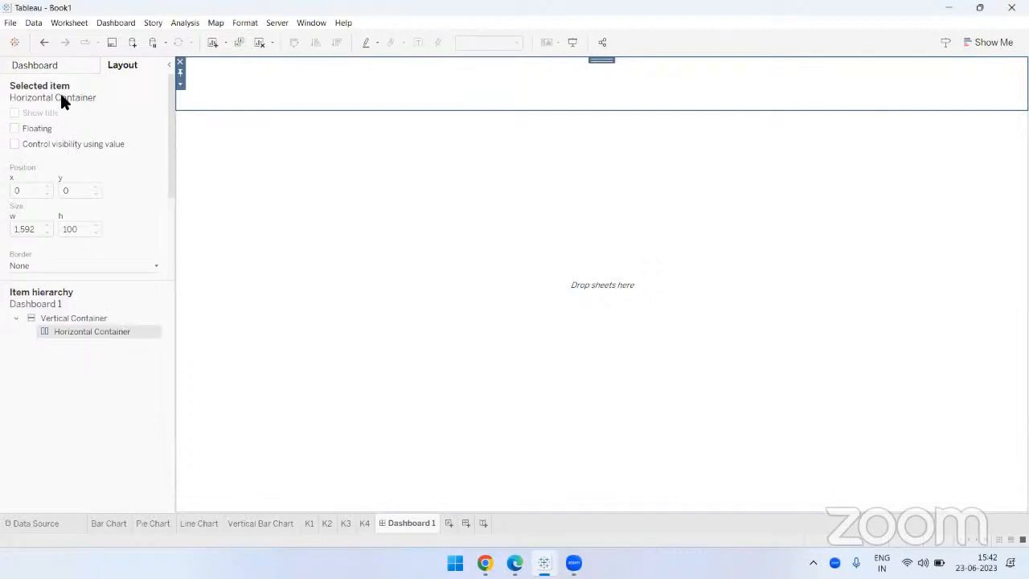
# Step: Place a tiled Image object inside the horizontal container and move its settings dialog clear of the container
pyautogui.click(61, 62)
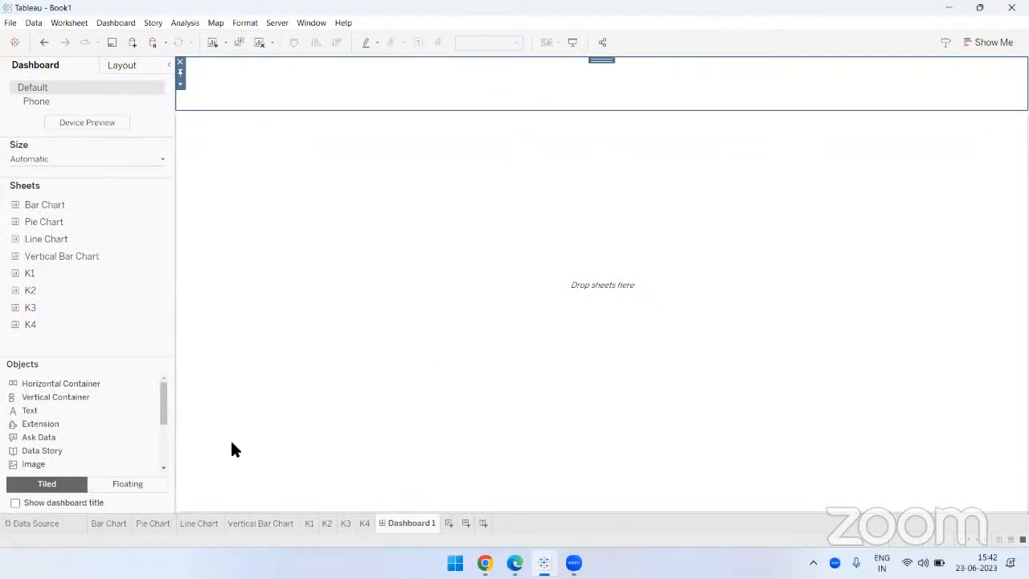
pyautogui.scroll(-3, 60, 437)
pyautogui.moveTo(46, 398)
pyautogui.mouseDown()
pyautogui.moveTo(471, 188)
pyautogui.moveTo(581, 94)
pyautogui.mouseUp()
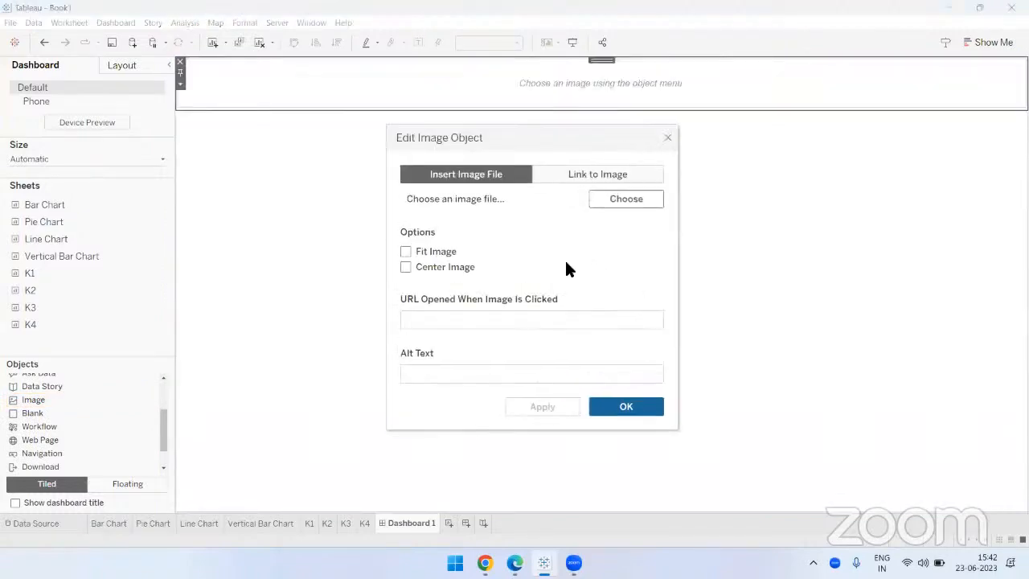
pyautogui.moveTo(555, 137); pyautogui.dragTo(529, 132)
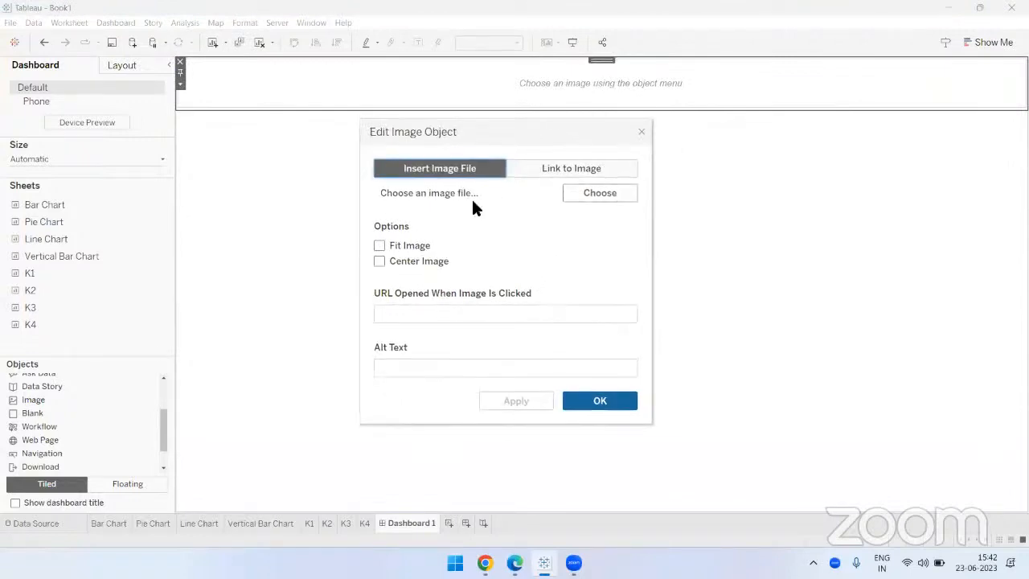
# Step: Choose the Logo picture from the Shapes repository folder as the image object's file
pyautogui.click(603, 193)
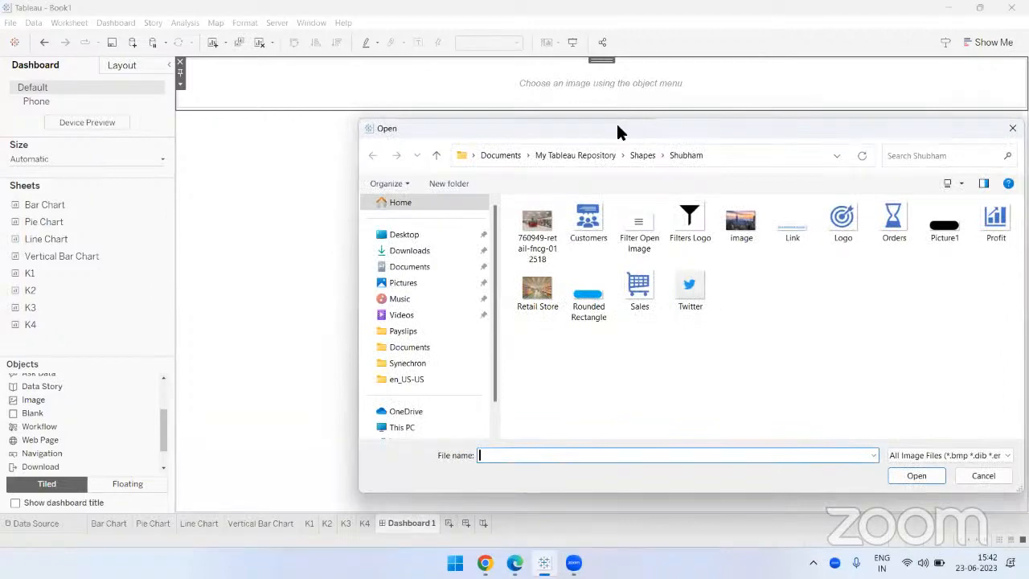
pyautogui.moveTo(617, 130); pyautogui.dragTo(456, 114)
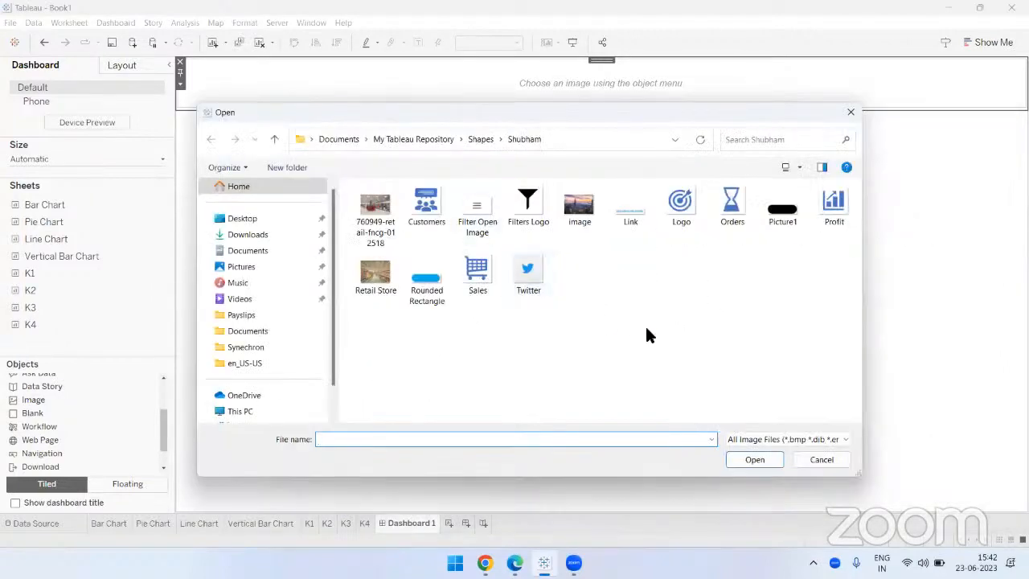
pyautogui.click(698, 225)
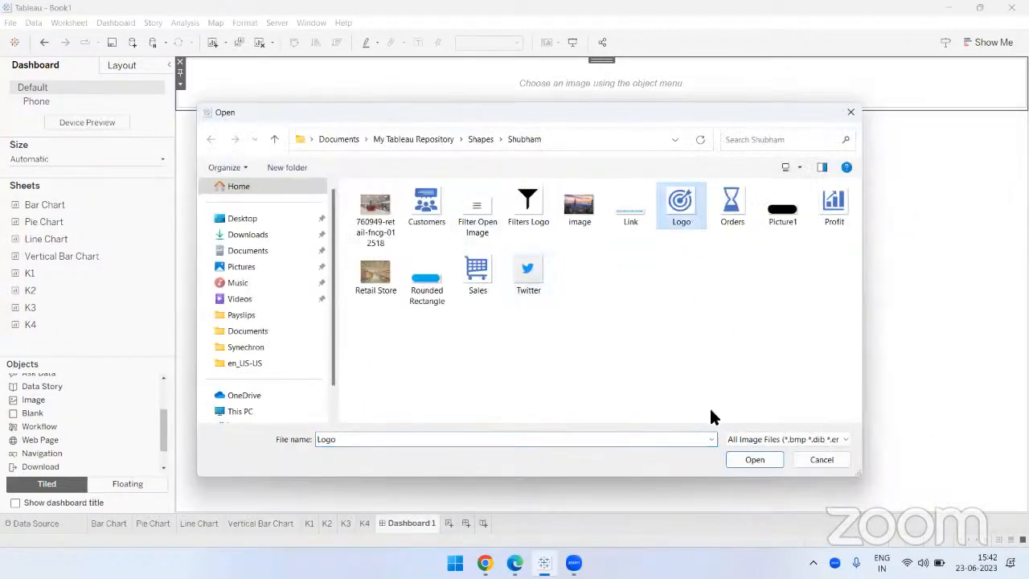
pyautogui.click(746, 464)
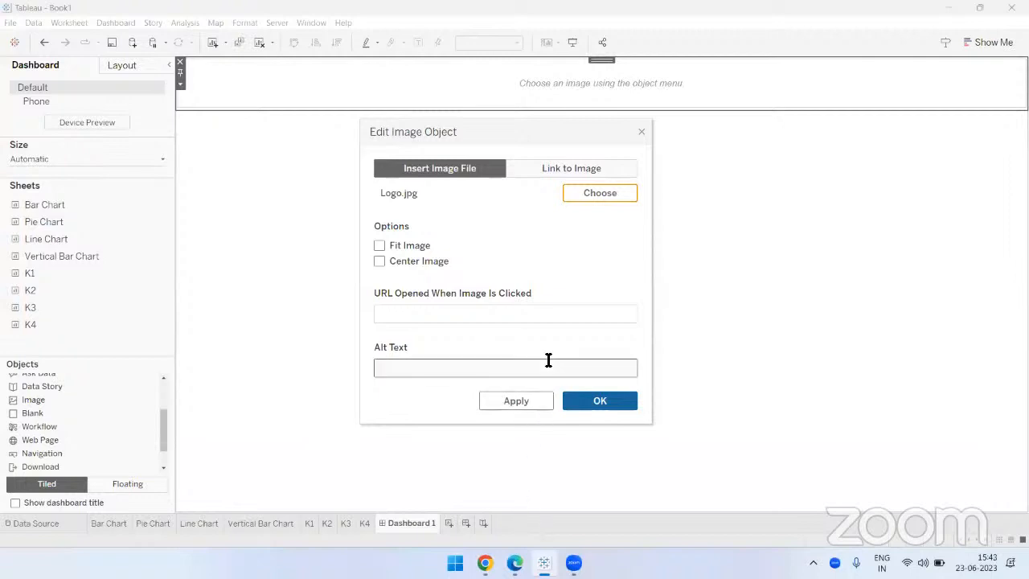
# Step: Switch to PowerPoint and create a blank presentation
pyautogui.press('super')
pyautogui.write('POWER')
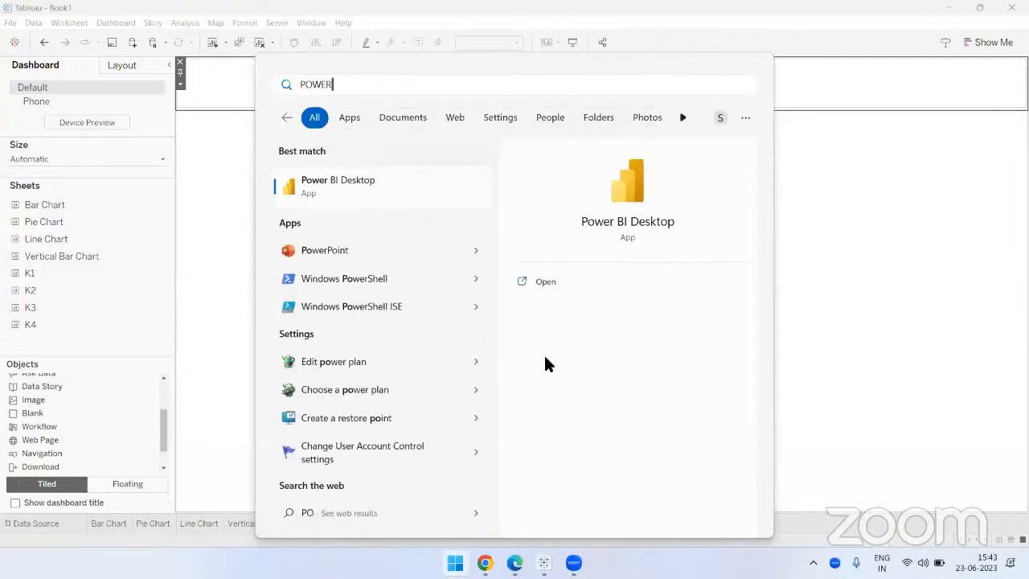
pyautogui.write(' PO')
pyautogui.press('Return')
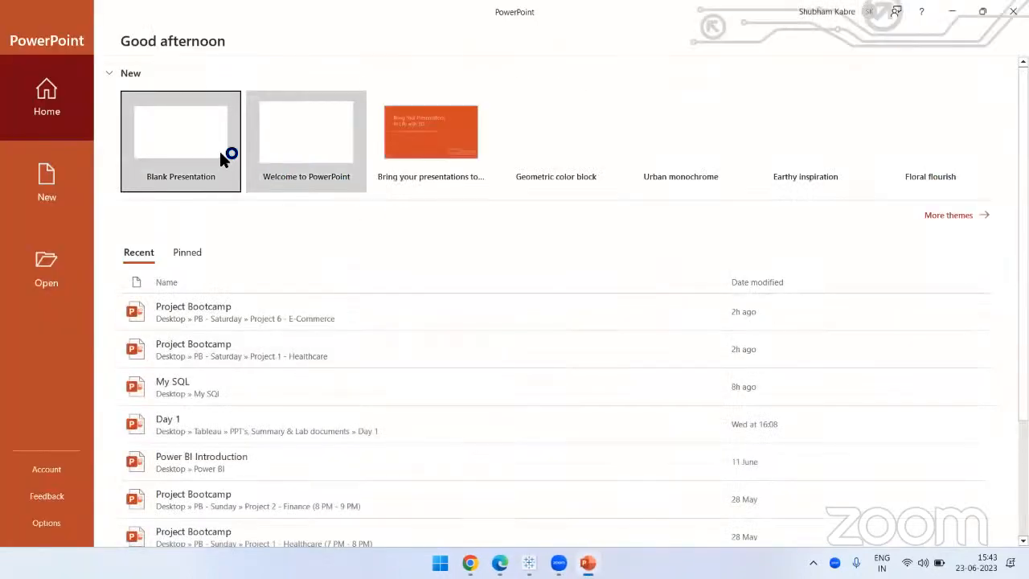
pyautogui.click(213, 146)
# Step: Delete the title and subtitle placeholders from the first slide
pyautogui.click(468, 182)
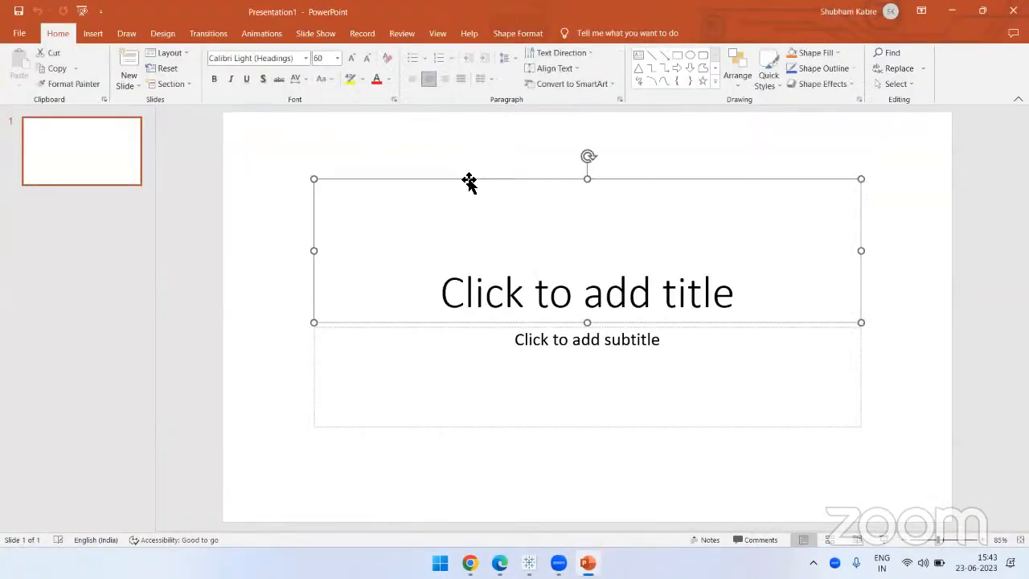
pyautogui.press('Delete')
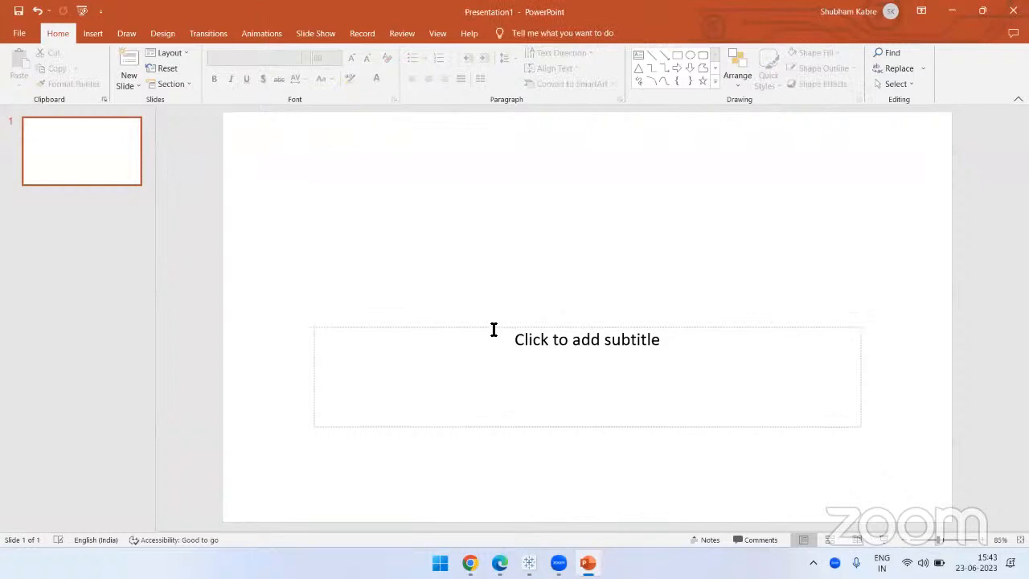
pyautogui.click(491, 326)
pyautogui.press('Delete')
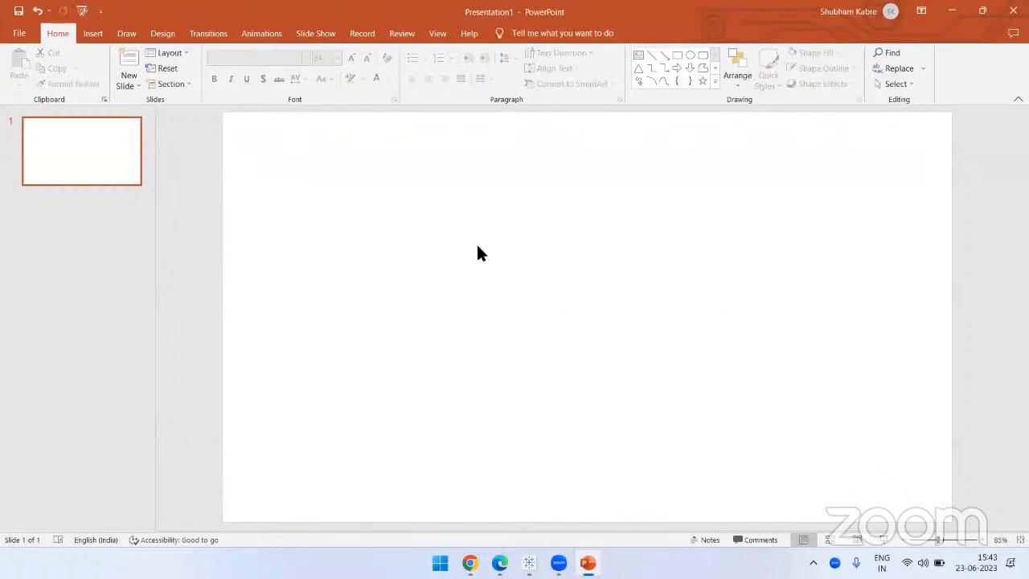
# Step: Search the icon library for "Goal" and insert the target-with-arrow icon on the slide
pyautogui.click(90, 35)
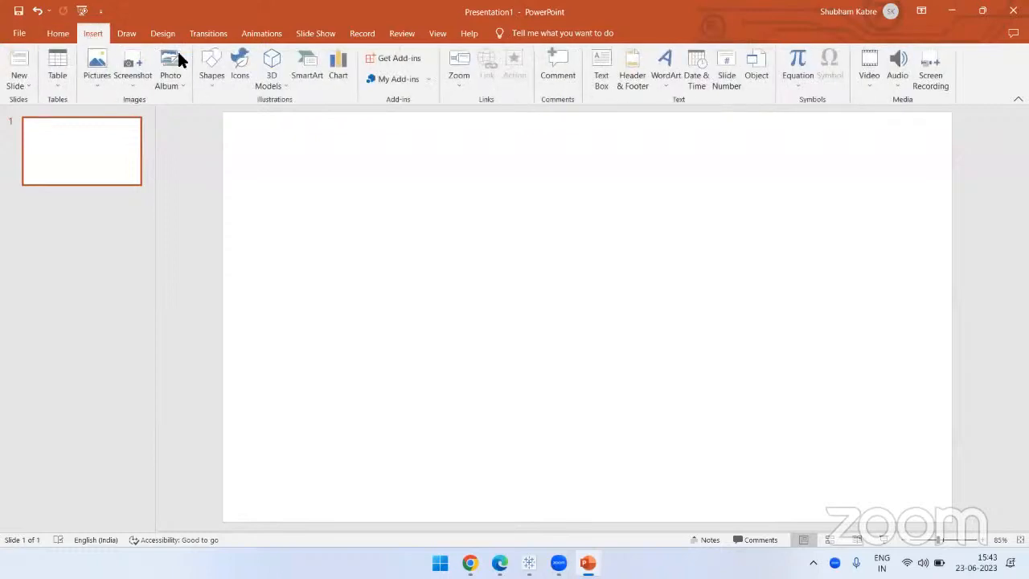
pyautogui.click(232, 62)
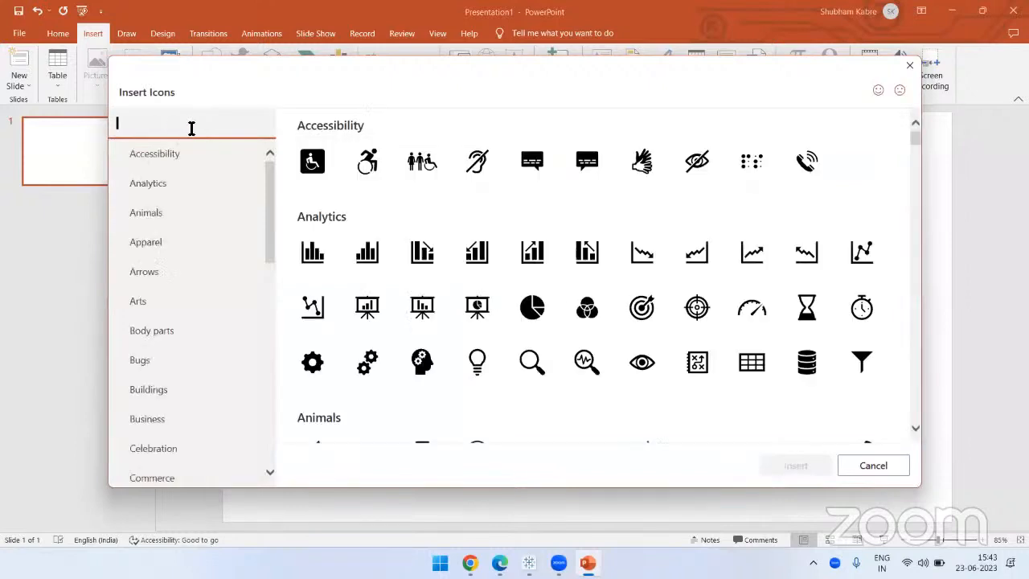
pyautogui.write('Goal')
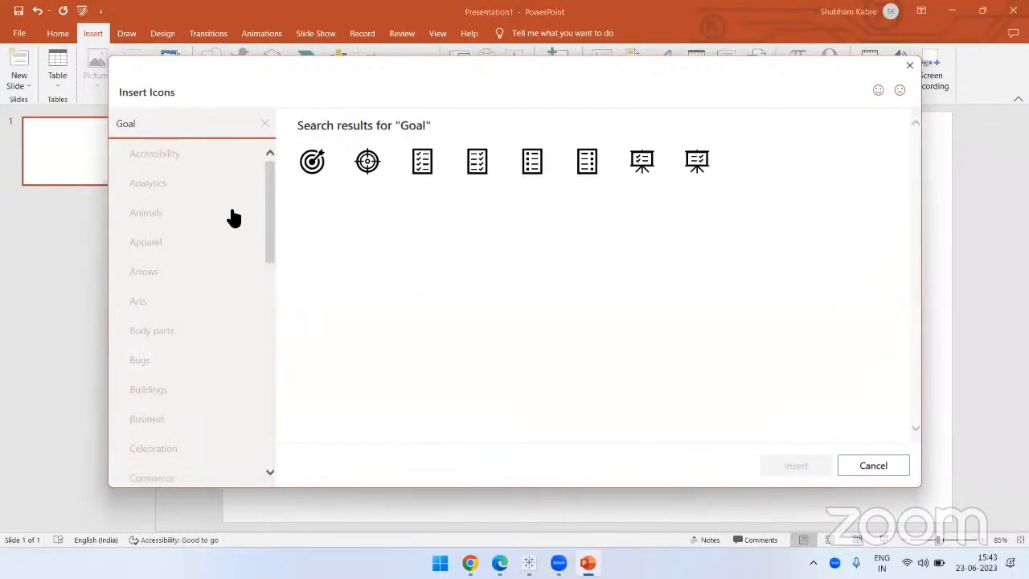
pyautogui.click(313, 163)
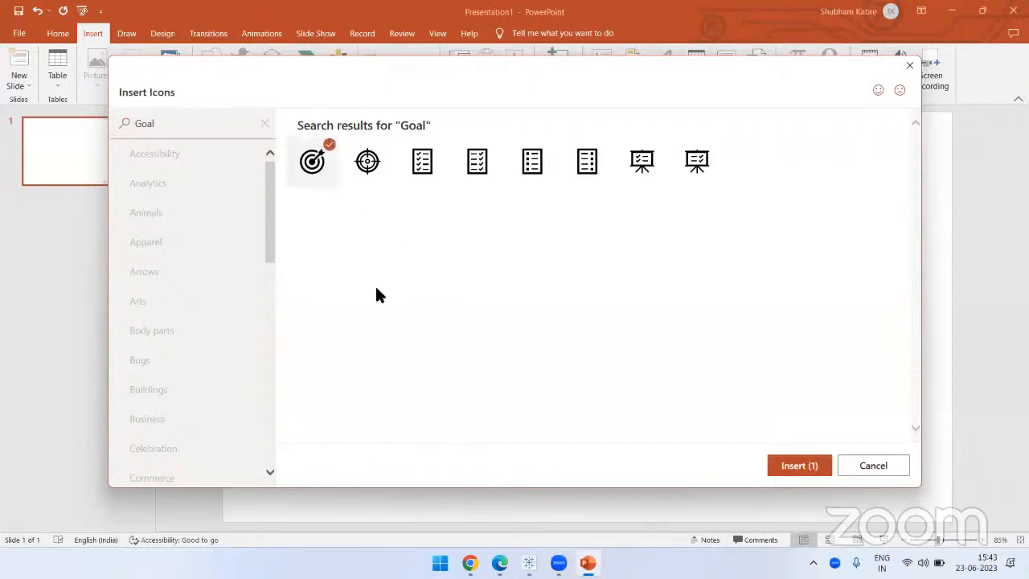
pyautogui.click(810, 468)
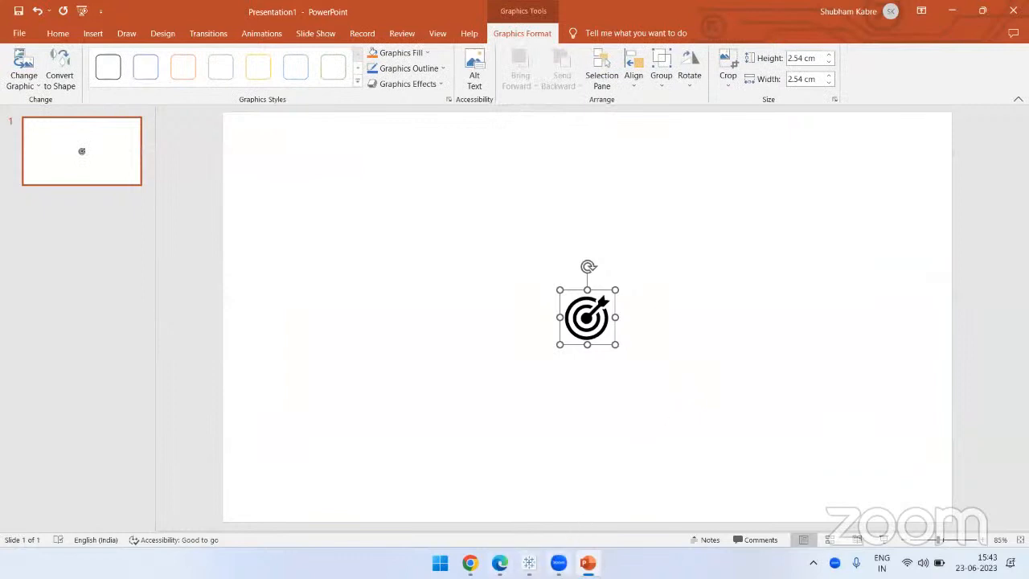
# Step: Switch to Tableau, dismiss the image object settings and look up the HTML colour code of the Bar Chart's marks
pyautogui.click(528, 563)
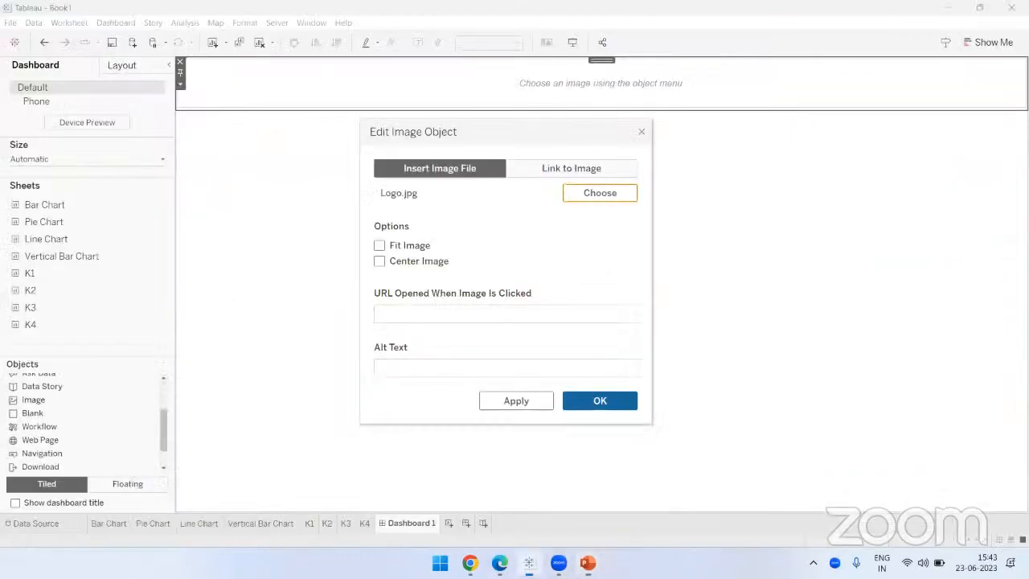
pyautogui.click(641, 131)
pyautogui.click(109, 524)
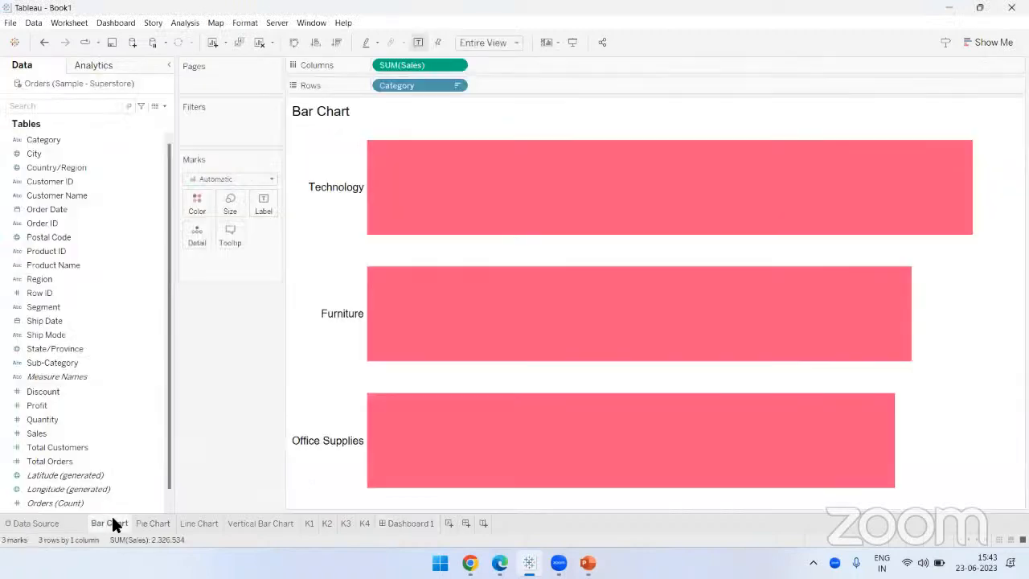
pyautogui.click(197, 206)
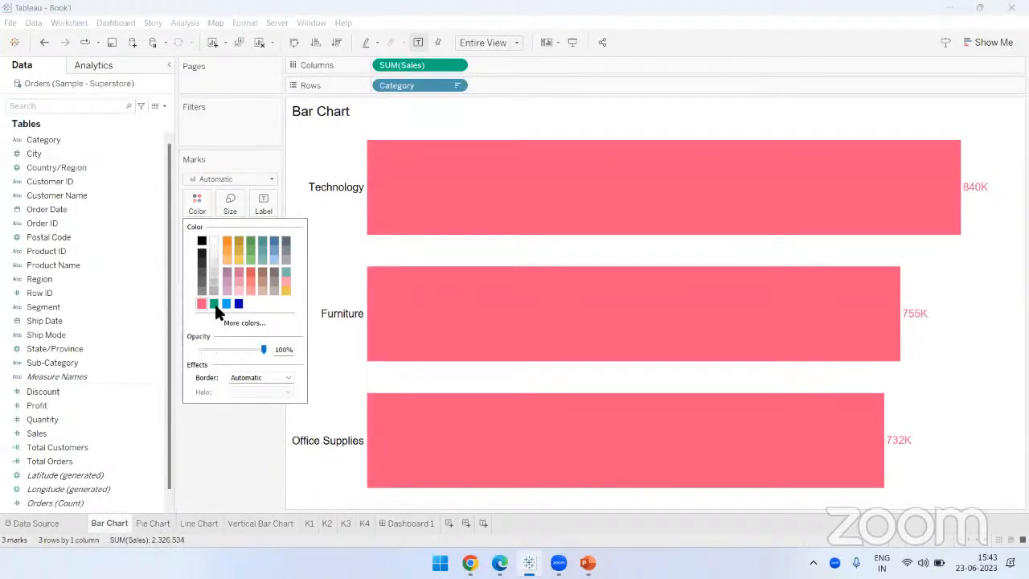
pyautogui.click(231, 322)
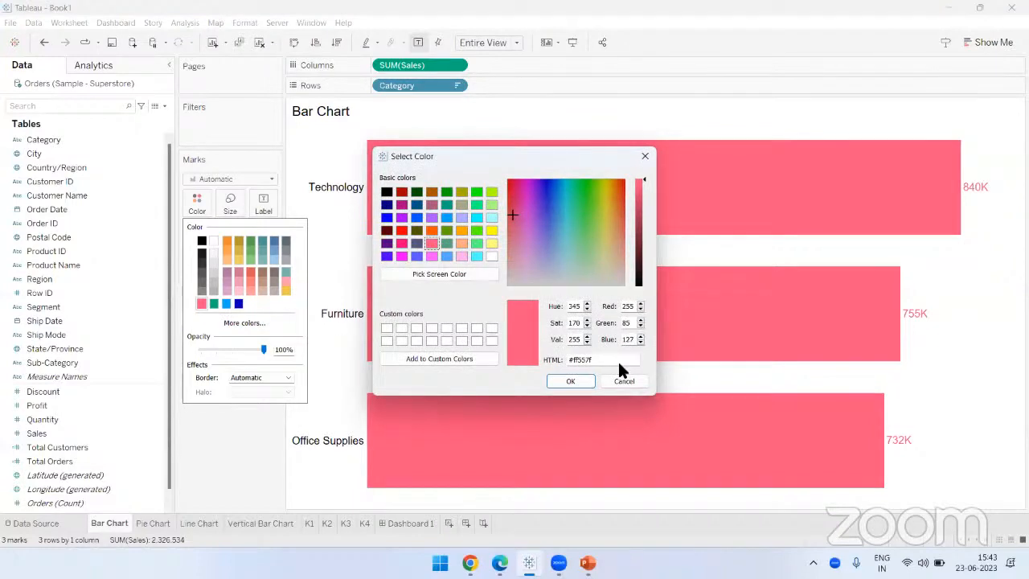
# Step: Switch to PowerPoint and fill the target icon with a custom colour of Red 255, Green 85, Blue 127
pyautogui.click(588, 563)
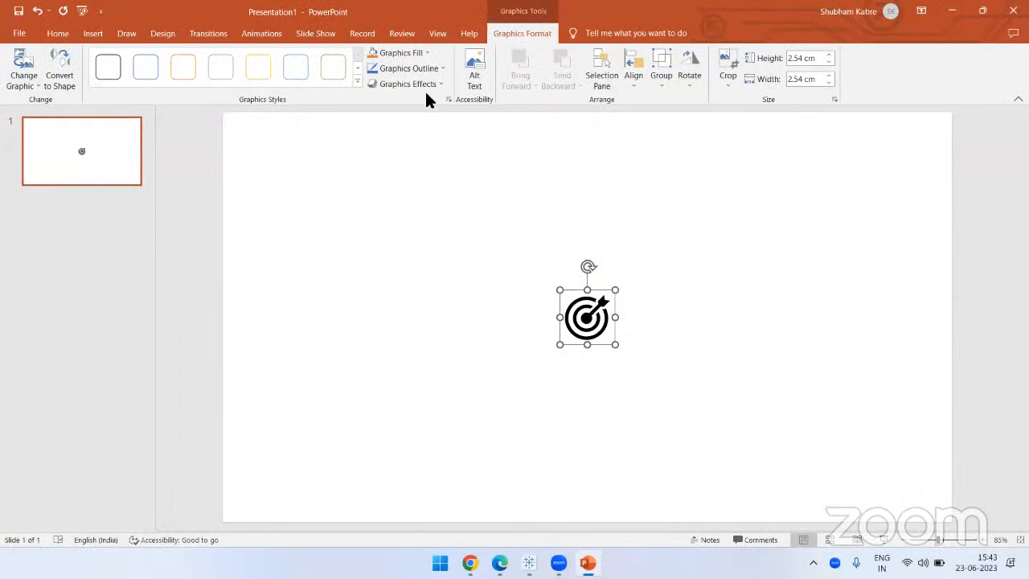
pyautogui.click(410, 54)
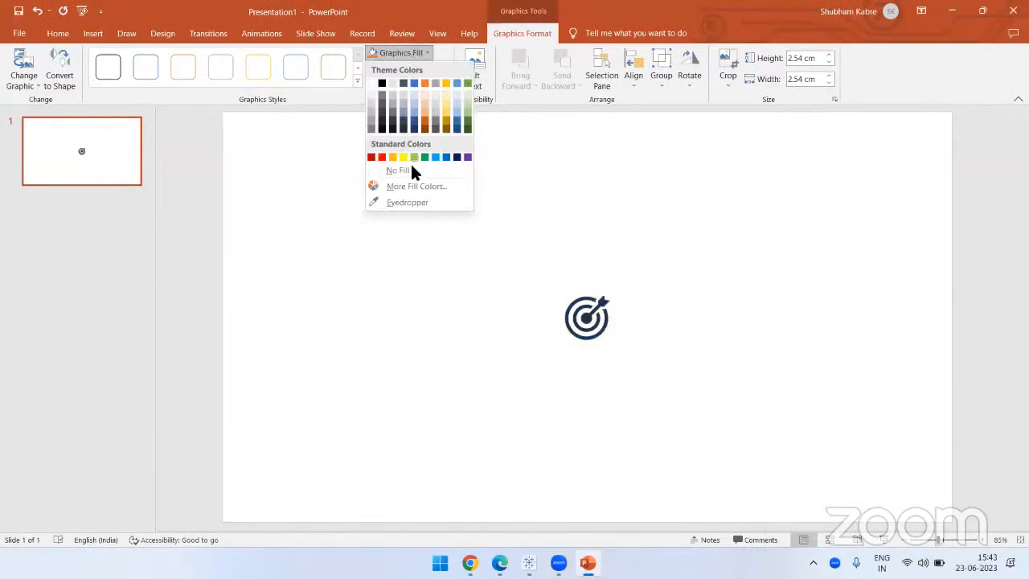
pyautogui.click(413, 187)
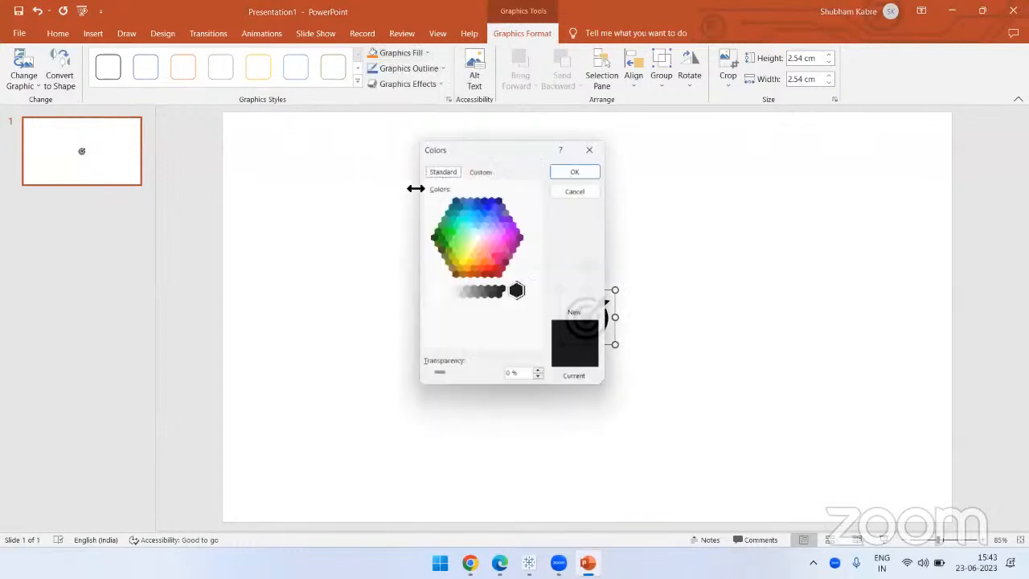
pyautogui.click(480, 167)
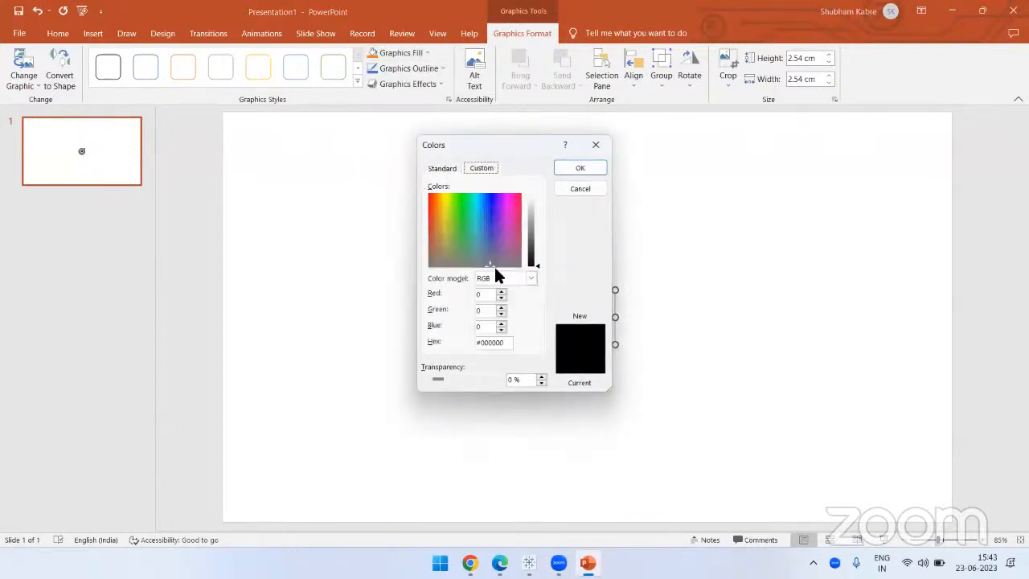
pyautogui.doubleClick(482, 293)
pyautogui.write('255')
pyautogui.press('Tab')
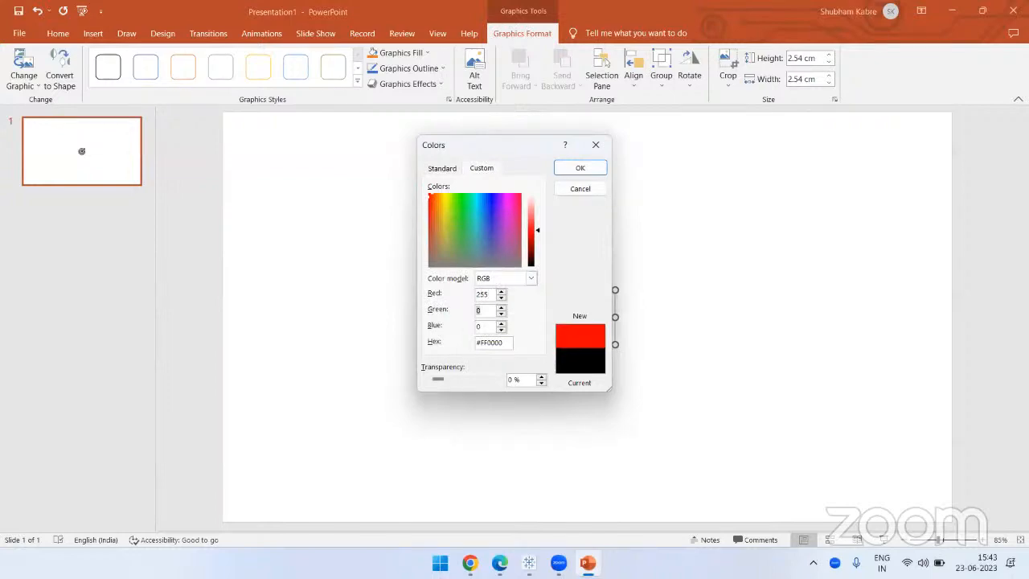
pyautogui.hotkey('alt', 'Tab')
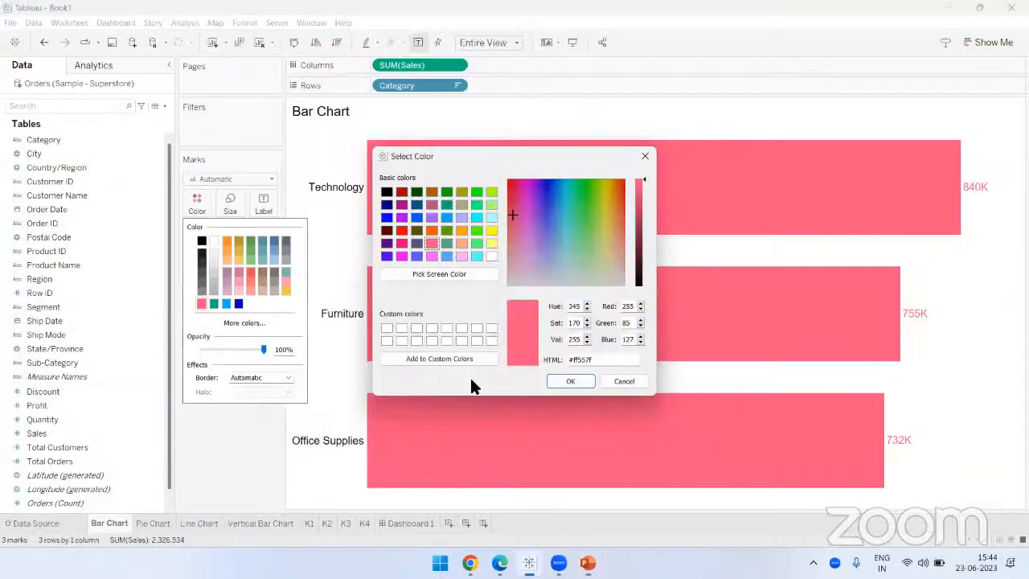
pyautogui.hotkey('alt', 'Tab')
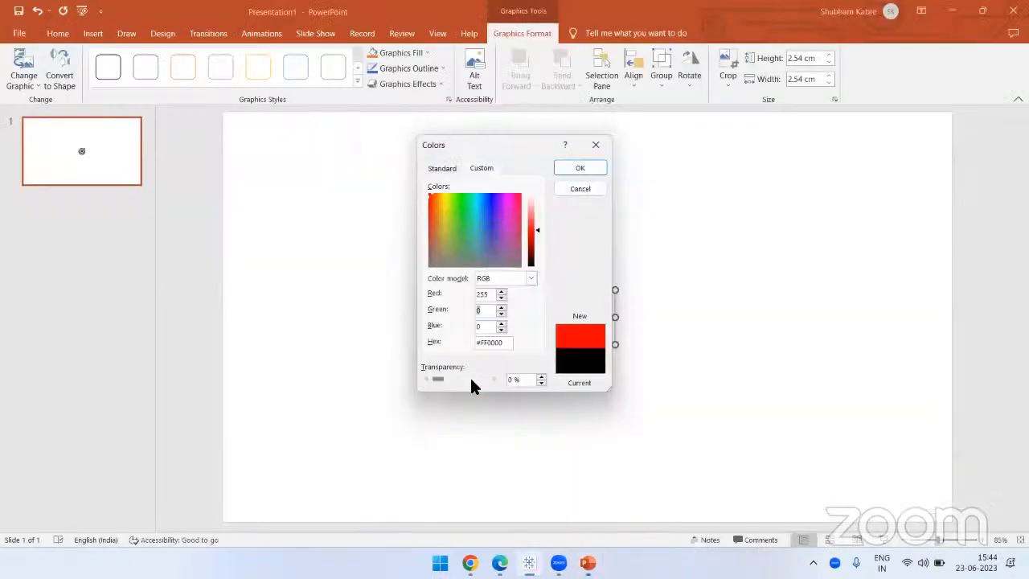
pyautogui.write('85')
pyautogui.press('Tab')
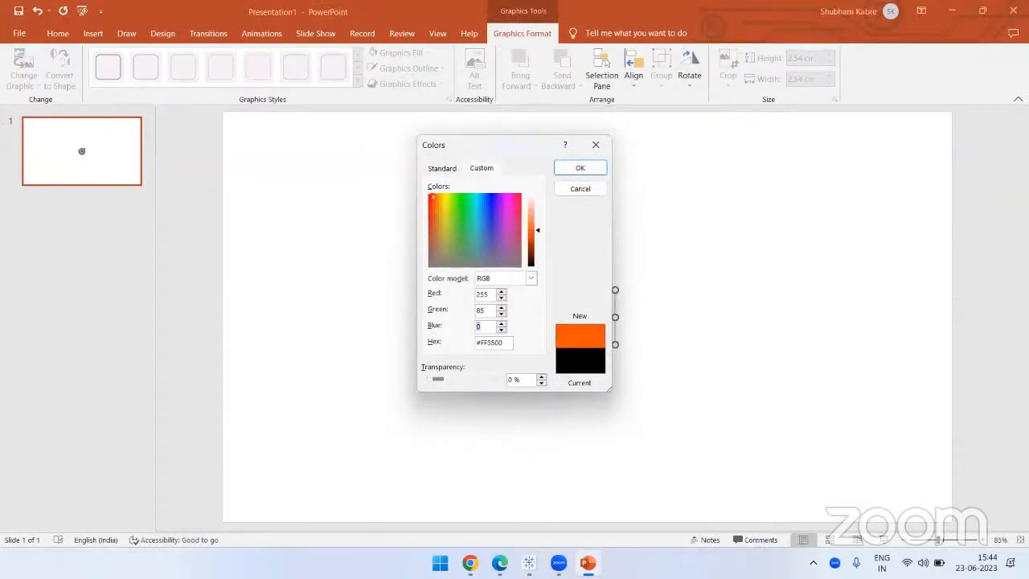
pyautogui.write('127')
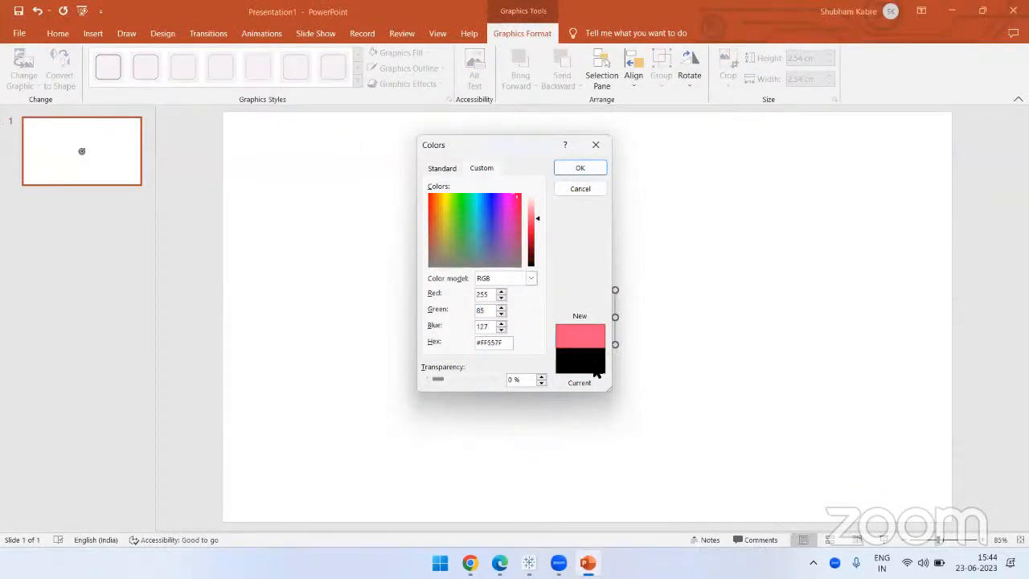
pyautogui.click(573, 167)
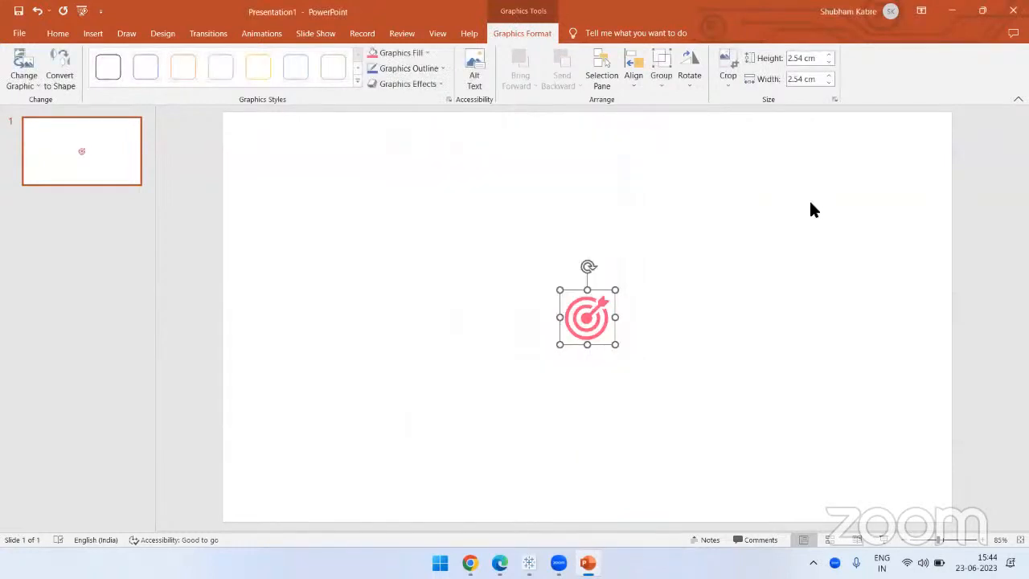
pyautogui.click(809, 198)
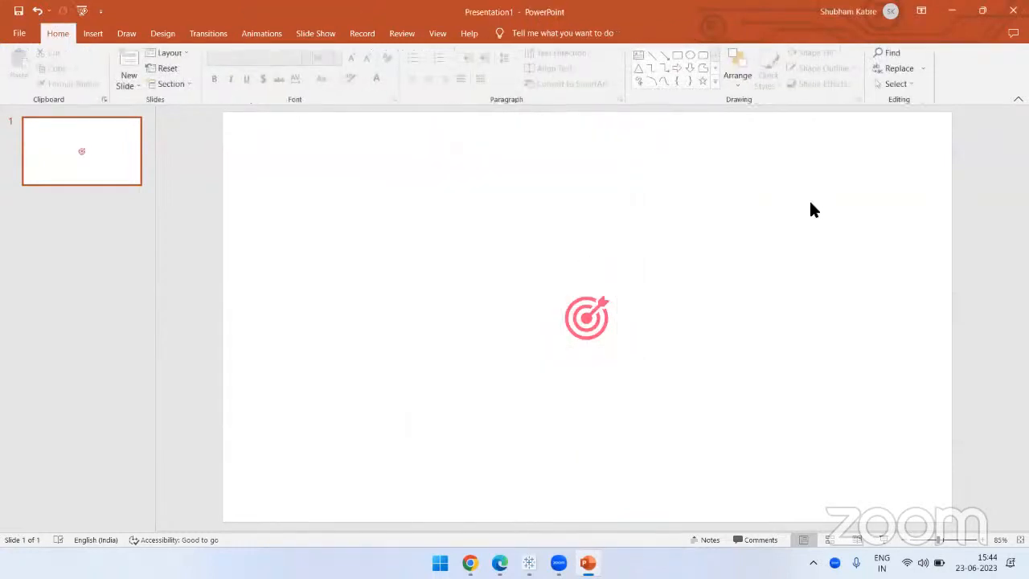
# Step: Try a black outline on the target icon, and set it back to no outline
pyautogui.click(592, 315)
pyautogui.click(440, 68)
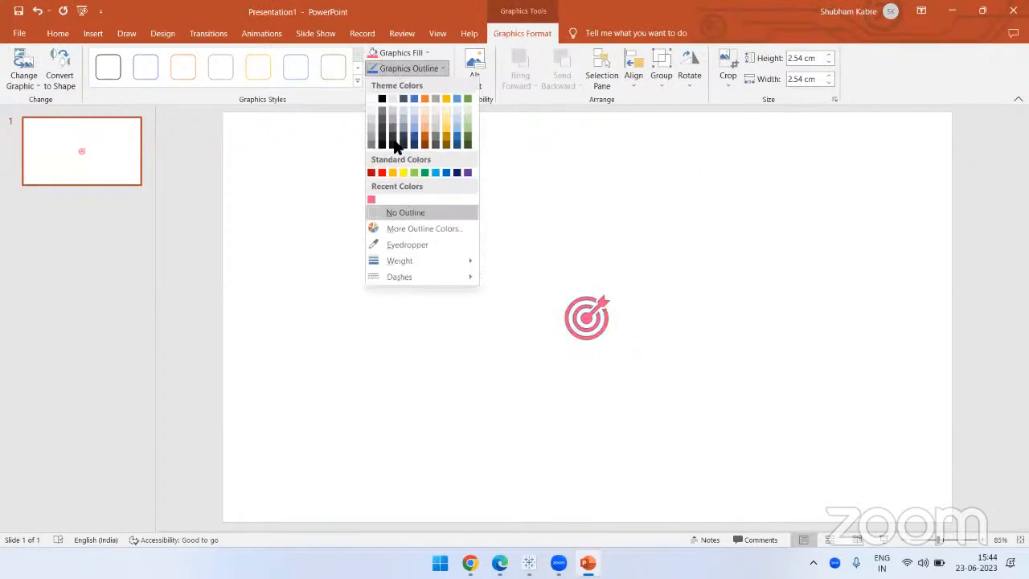
pyautogui.click(383, 98)
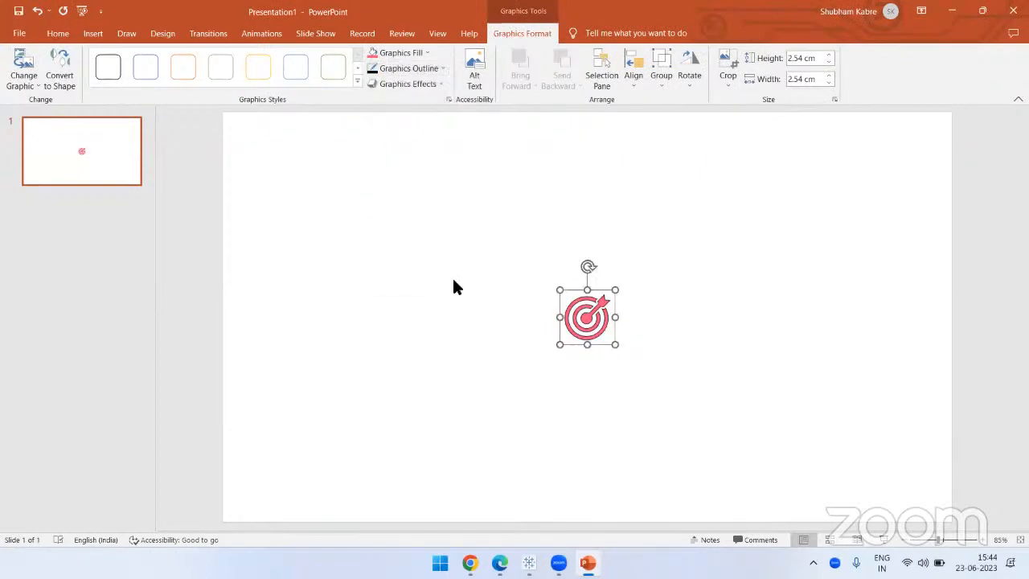
pyautogui.click(406, 70)
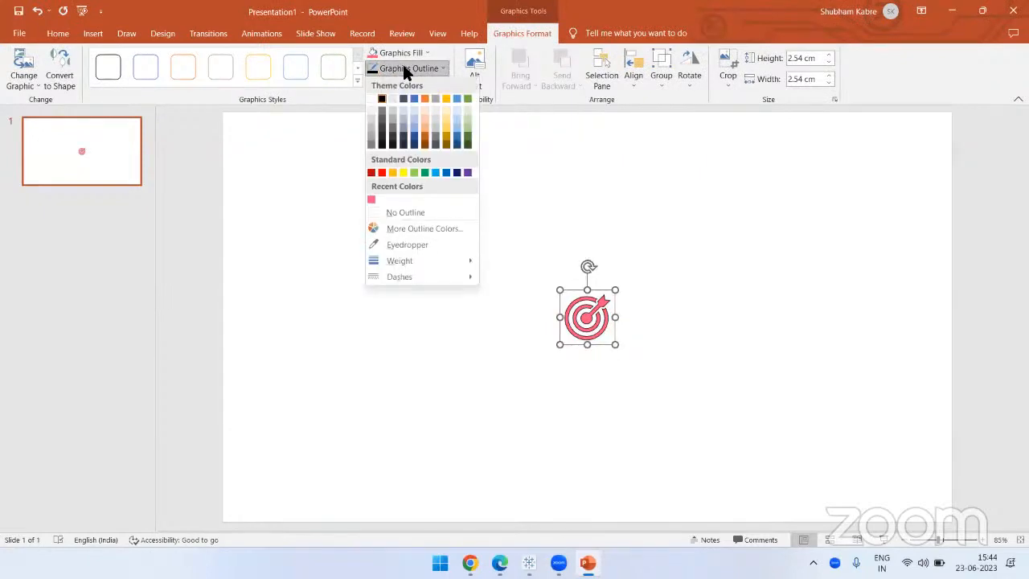
pyautogui.click(404, 212)
pyautogui.click(498, 215)
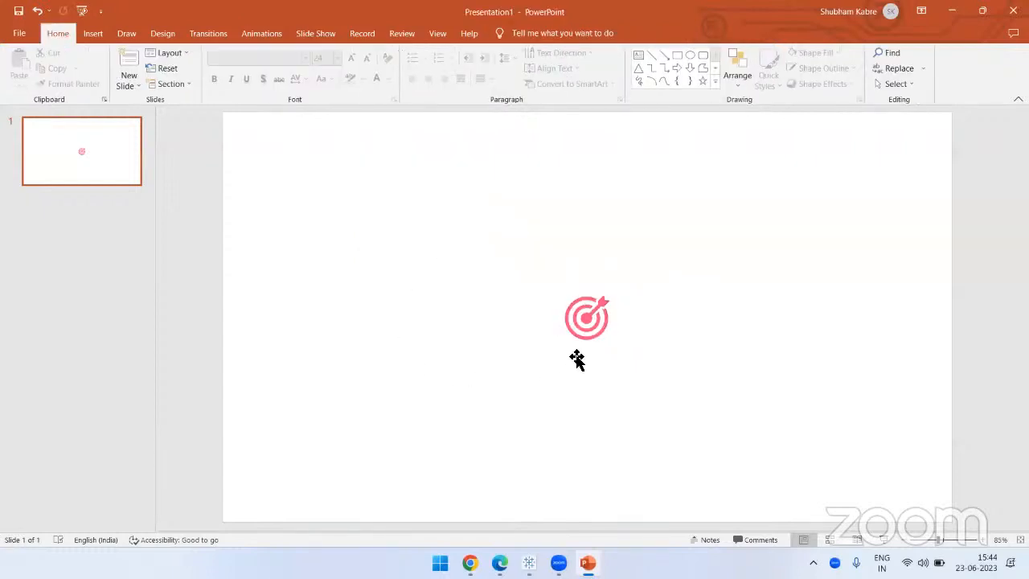
# Step: Start saving the target icon as a picture and browse to the personal folder inside Documents > My Tableau Repository > Shapes
pyautogui.click(590, 324)
pyautogui.rightClick(591, 324)
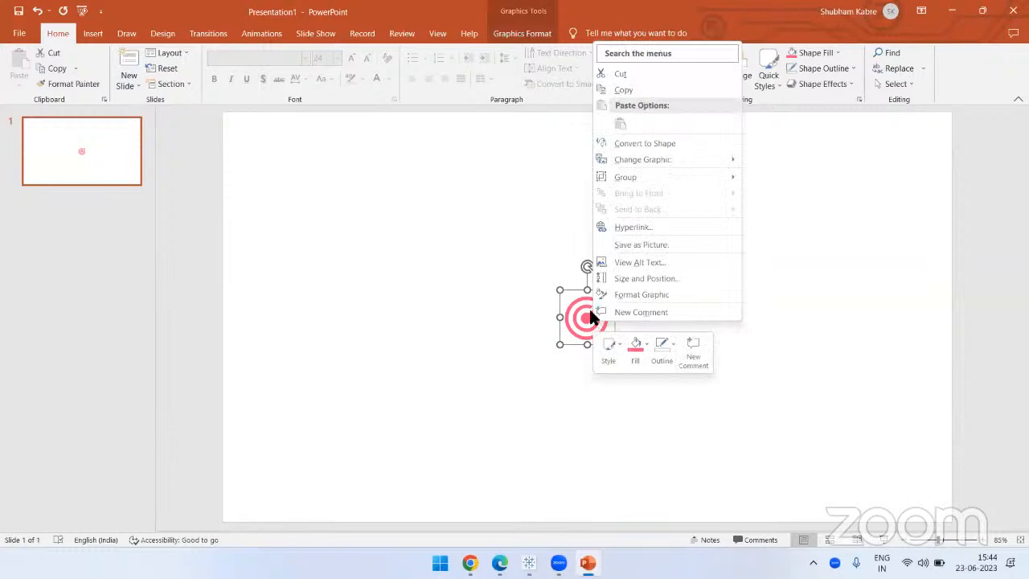
pyautogui.click(630, 245)
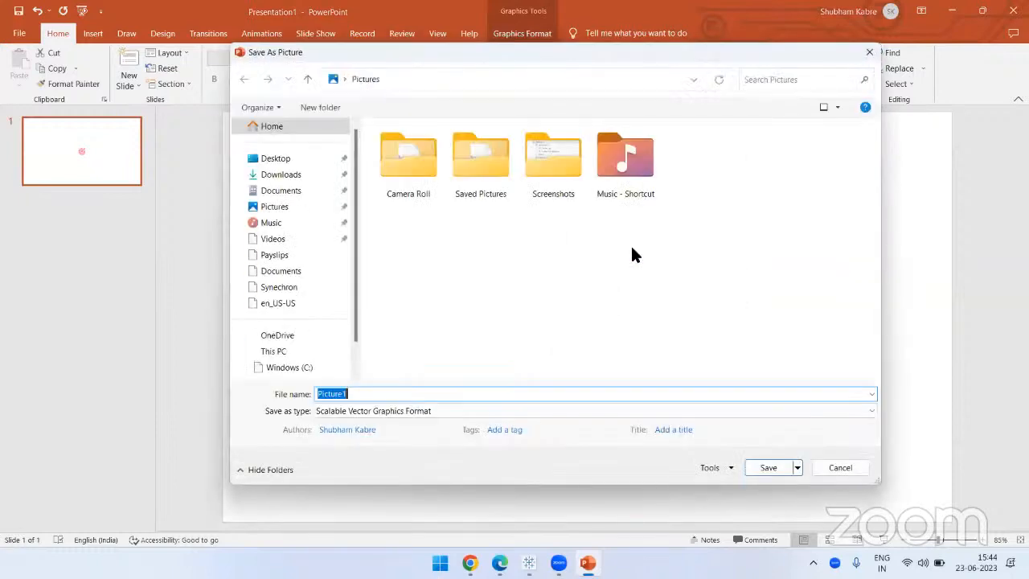
pyautogui.click(283, 193)
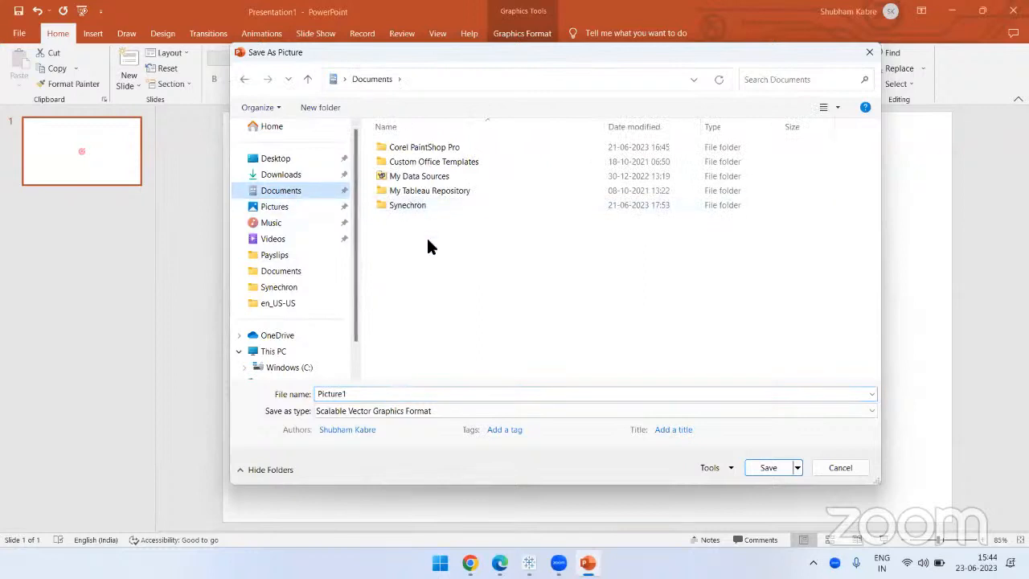
pyautogui.click(429, 191)
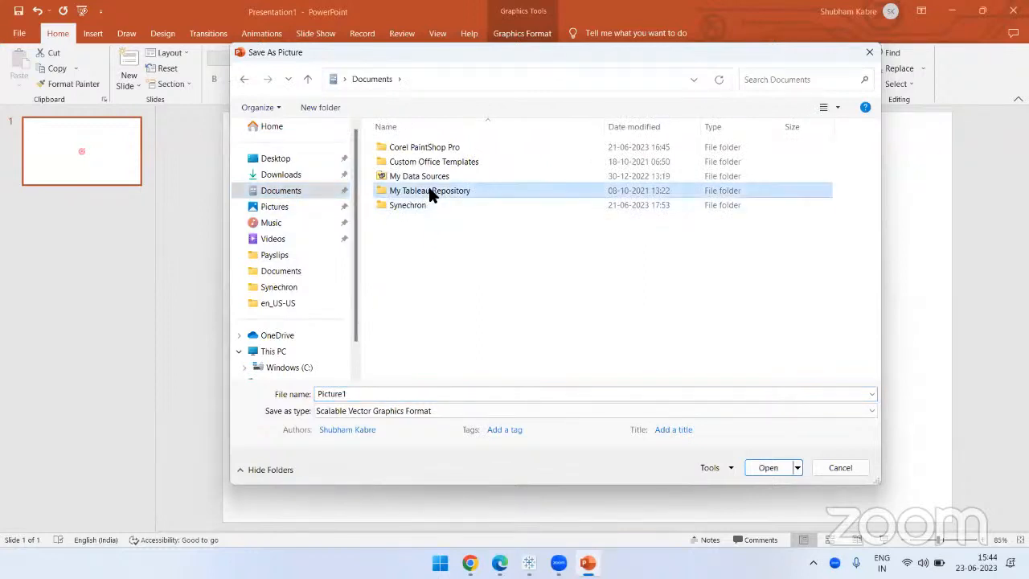
pyautogui.doubleClick(429, 193)
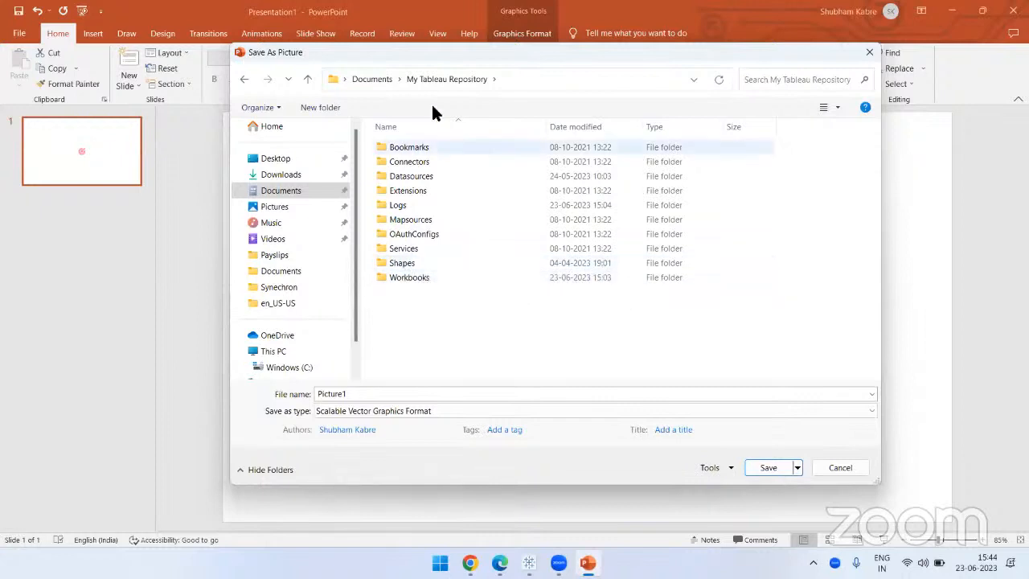
pyautogui.doubleClick(411, 260)
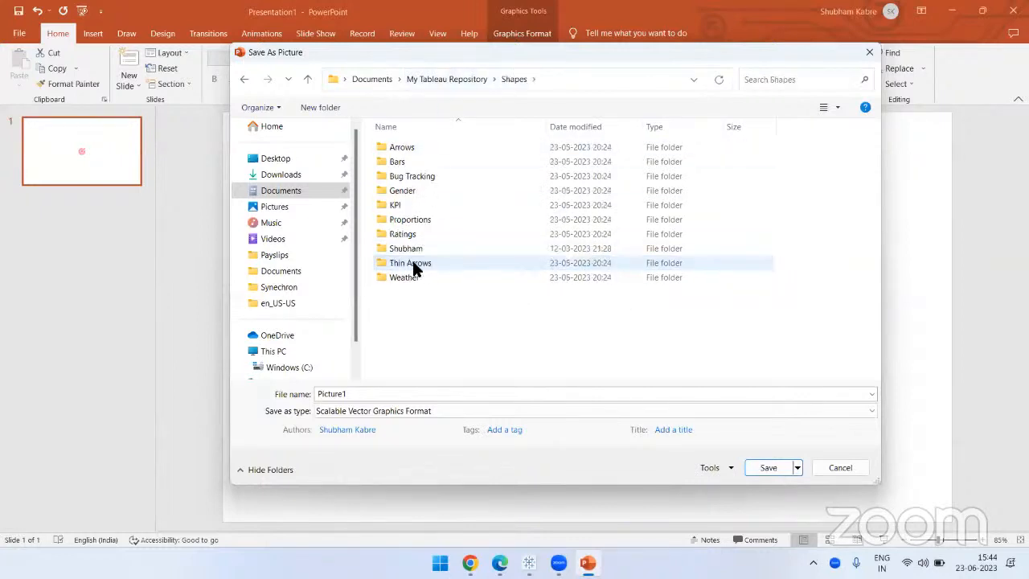
pyautogui.doubleClick(402, 248)
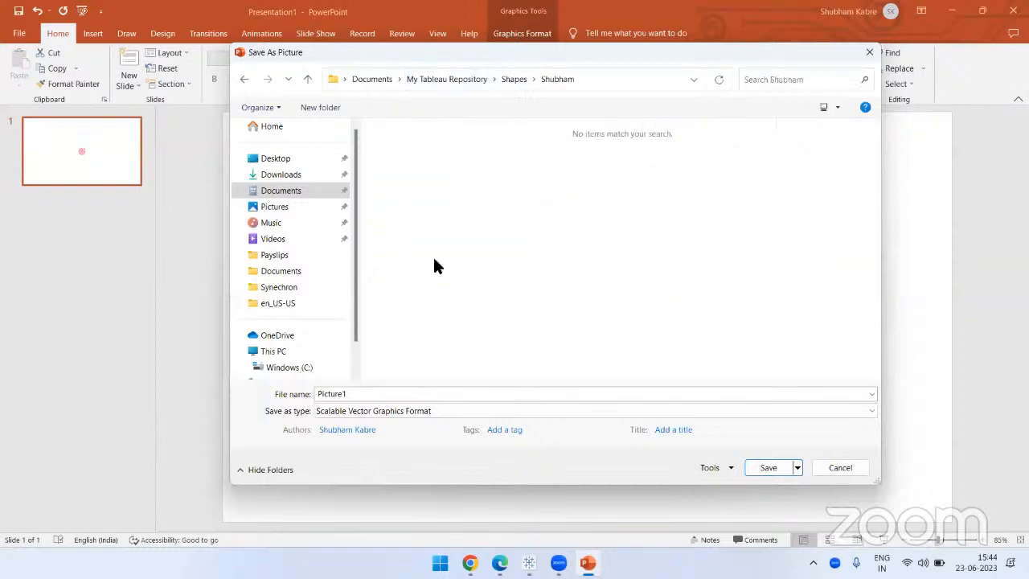
# Step: Name the picture "Logo 2" and save it in JPEG File Interchange Format
pyautogui.doubleClick(360, 391)
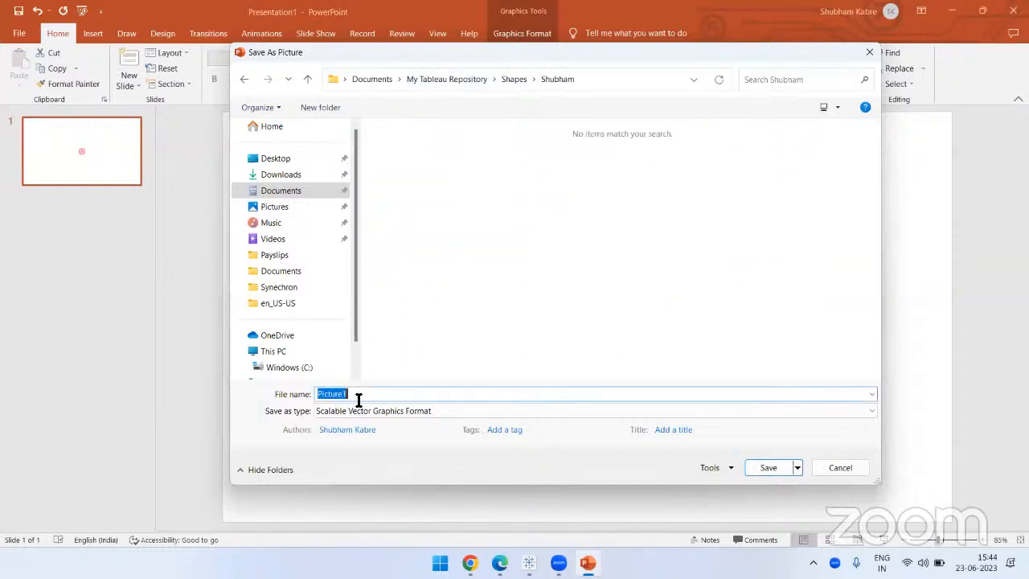
pyautogui.write('Logo 2')
pyautogui.click(354, 411)
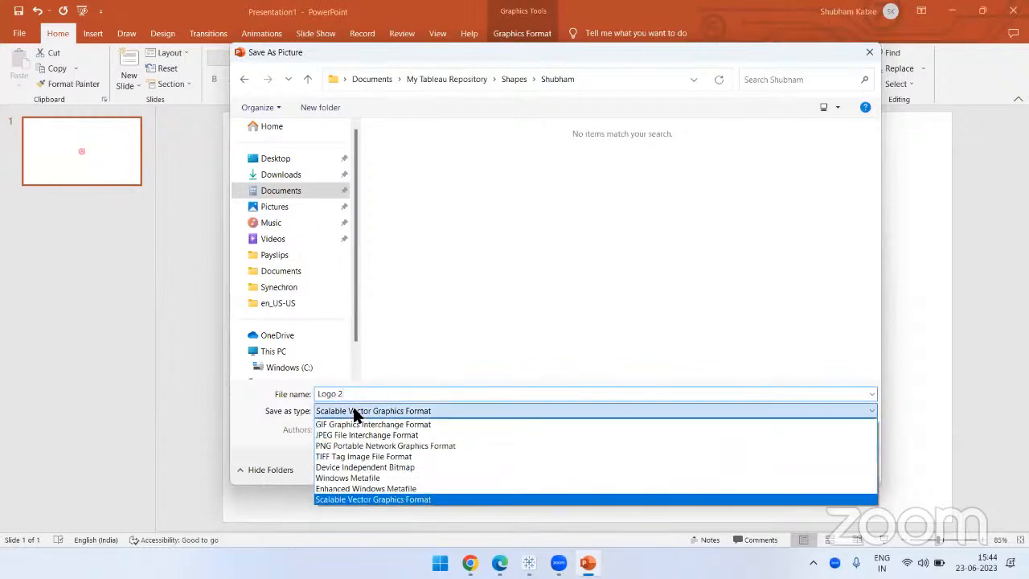
pyautogui.click(361, 434)
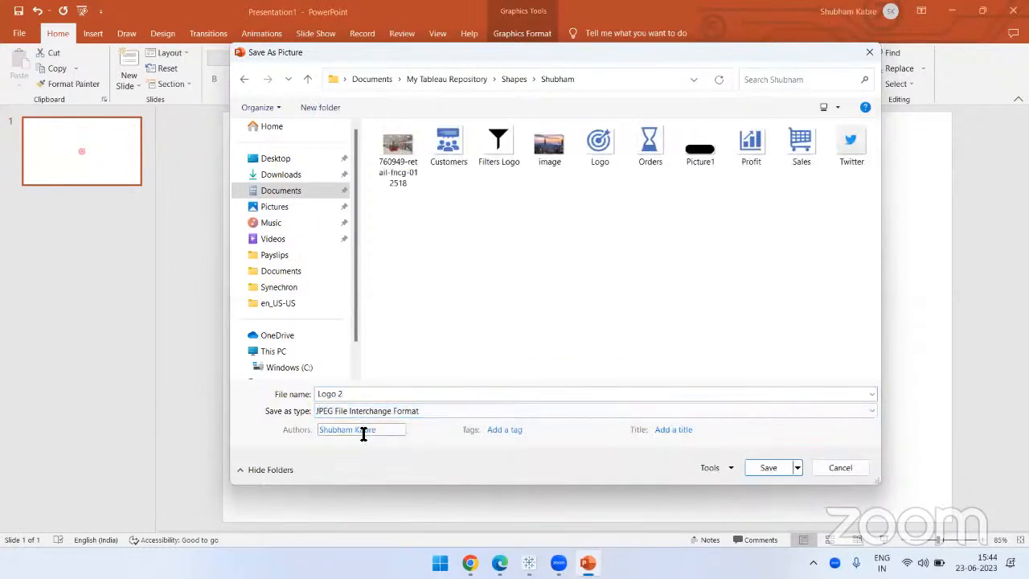
pyautogui.click(769, 468)
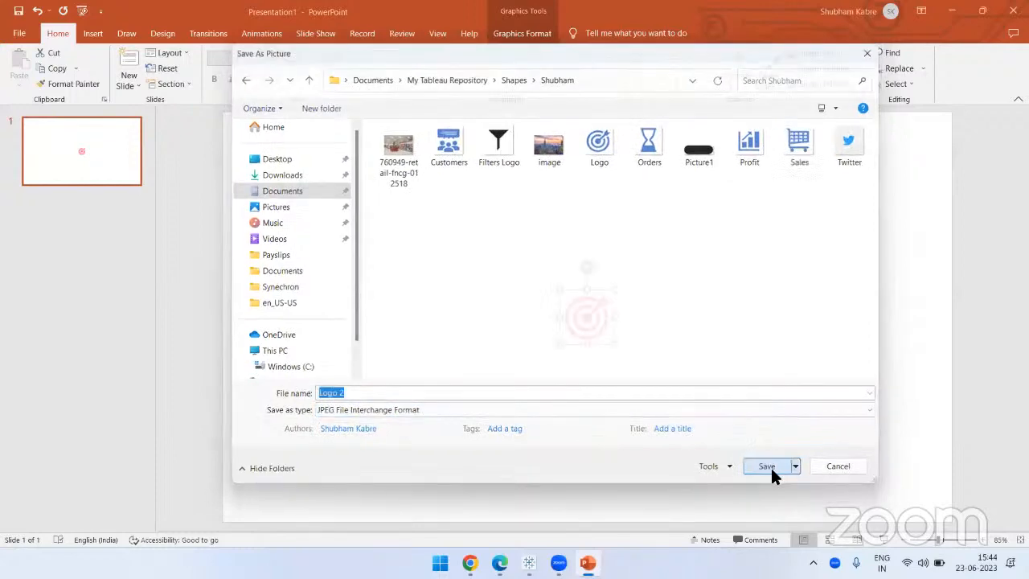
# Step: Close PowerPoint without saving the presentation and dismiss the colour selection dialog in Tableau
pyautogui.click(1013, 11)
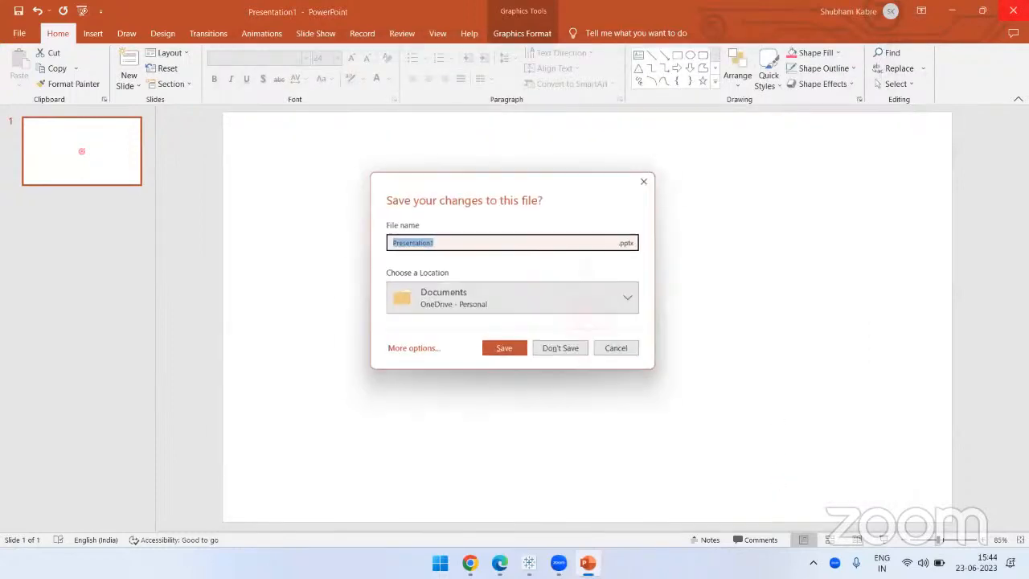
pyautogui.click(565, 353)
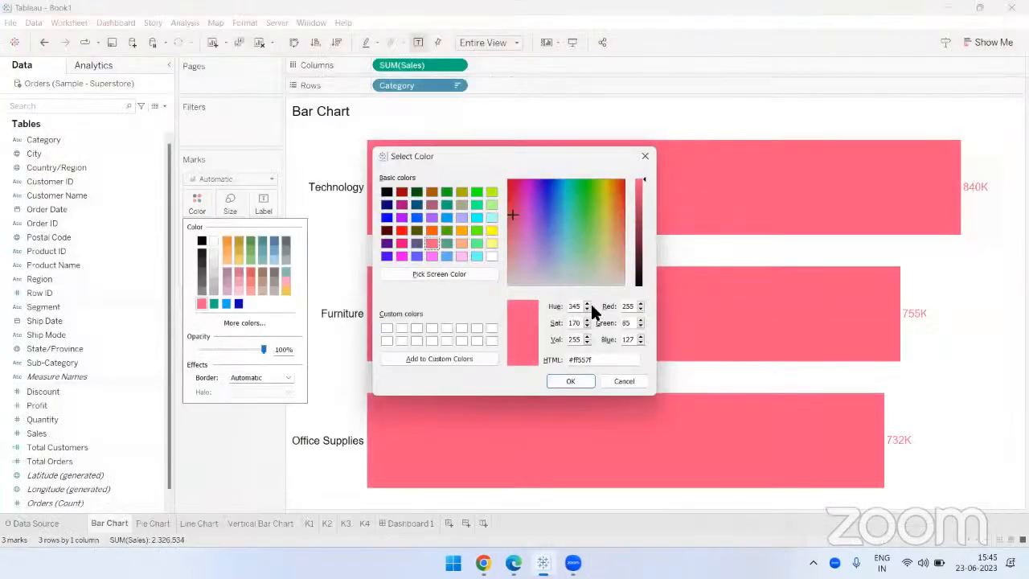
pyautogui.click(650, 157)
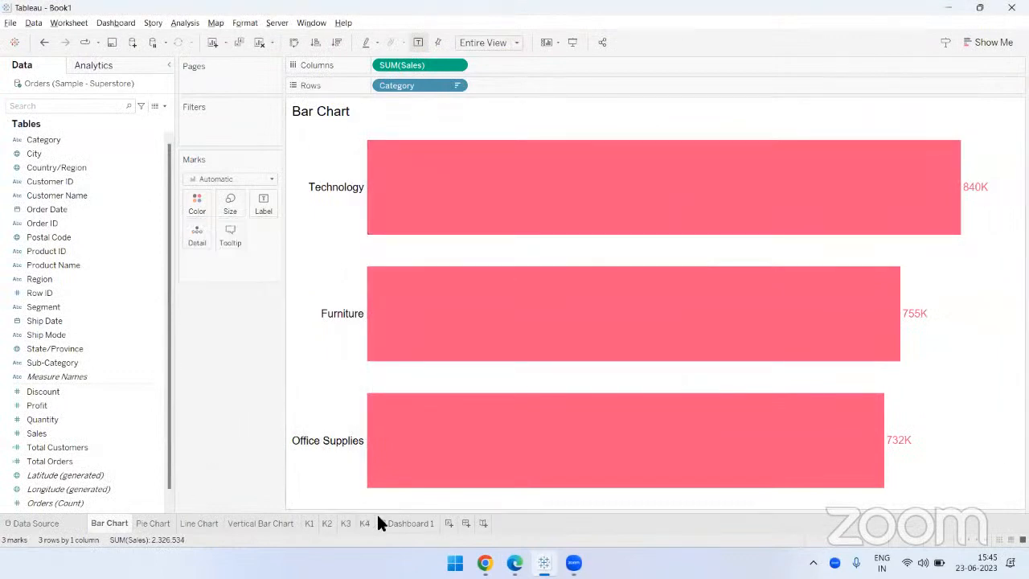
# Step: Choose the picture "Logo 2" as the image file for the header's image object on Dashboard 1
pyautogui.click(404, 523)
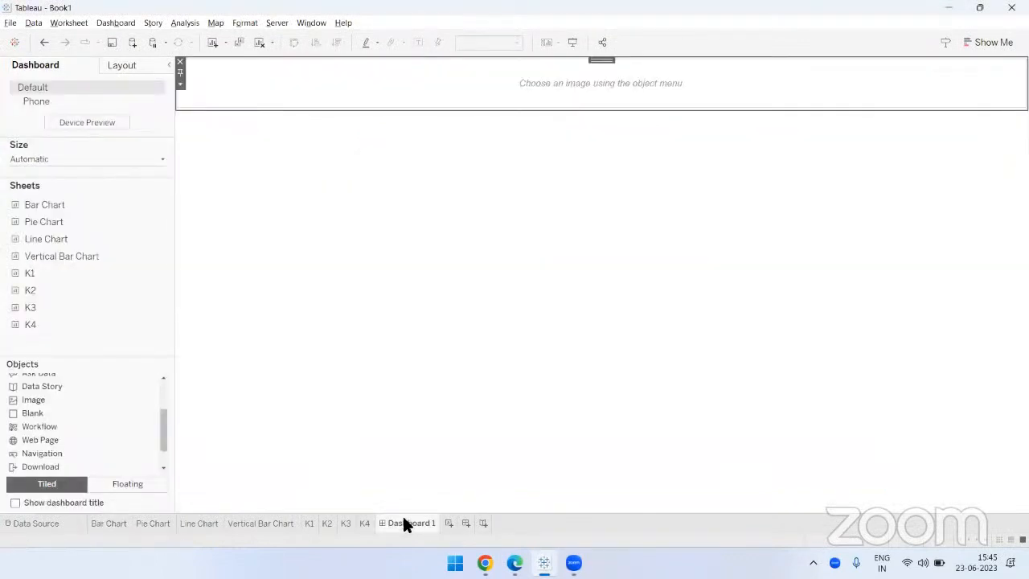
pyautogui.rightClick(536, 84)
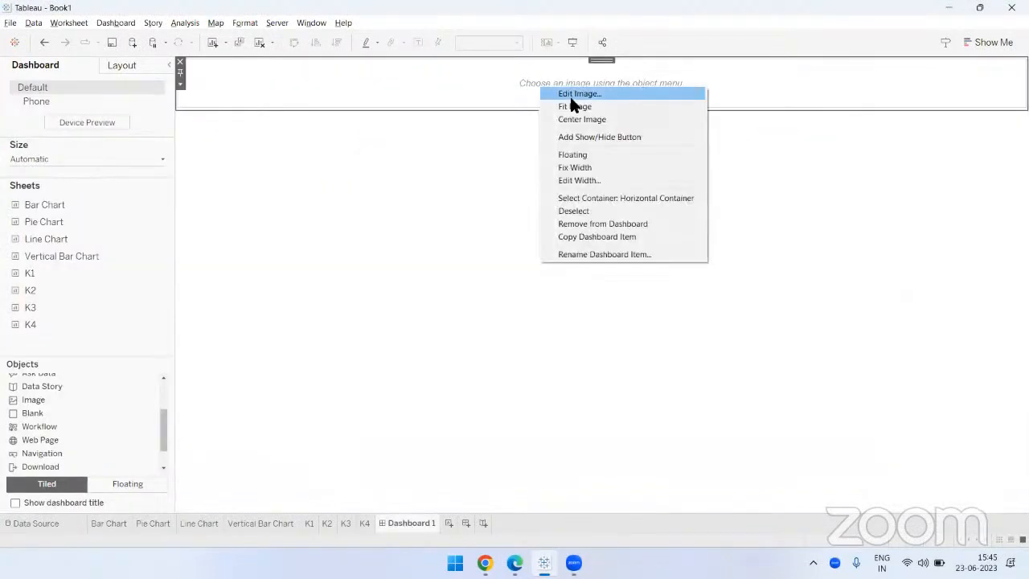
pyautogui.click(570, 95)
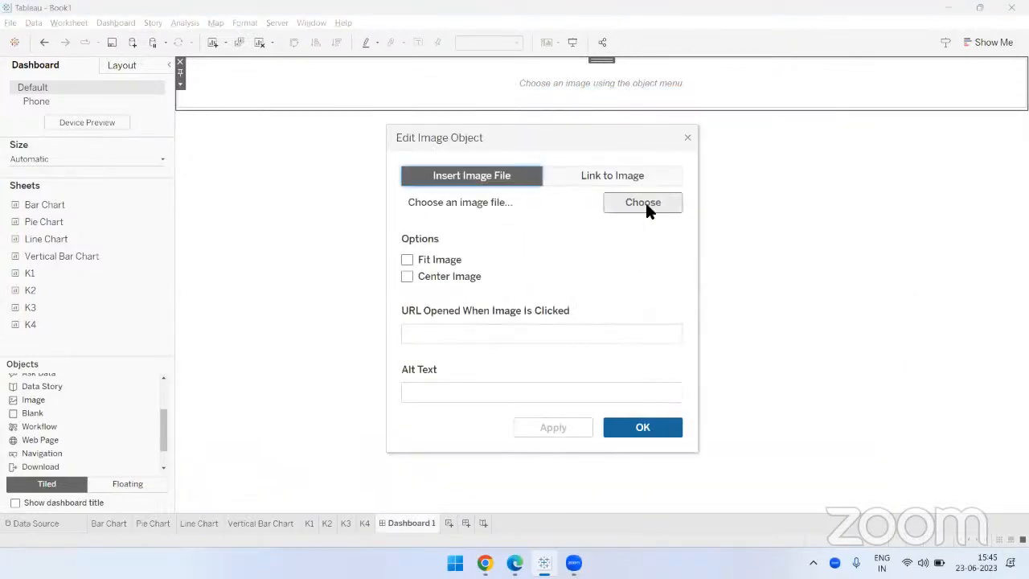
pyautogui.click(645, 202)
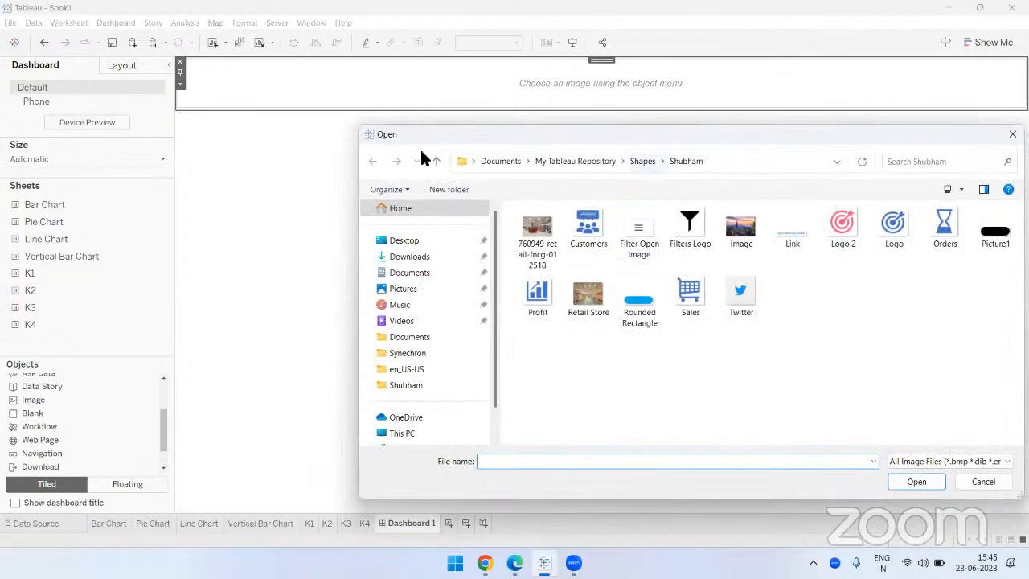
pyautogui.click(599, 205)
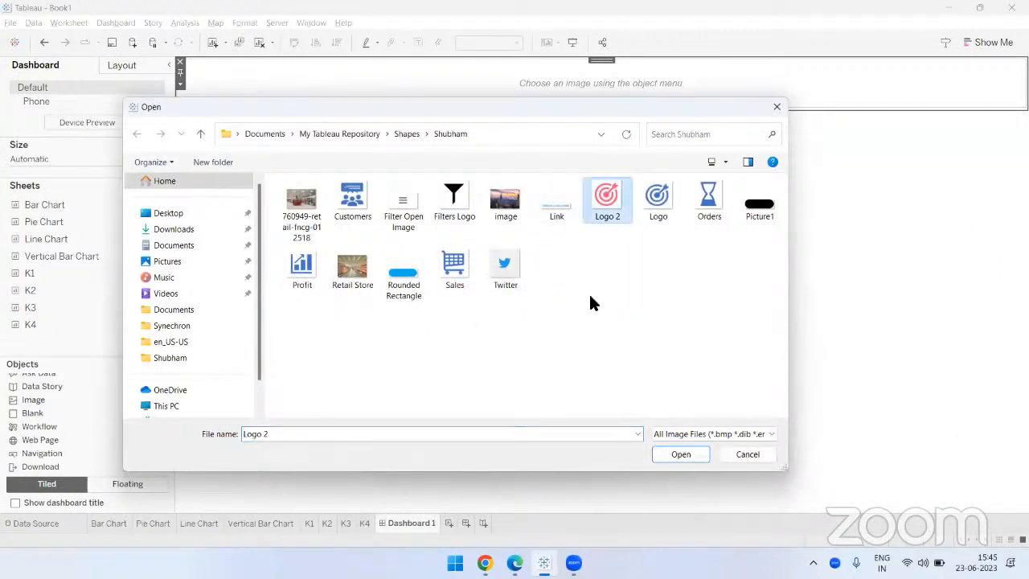
pyautogui.click(679, 455)
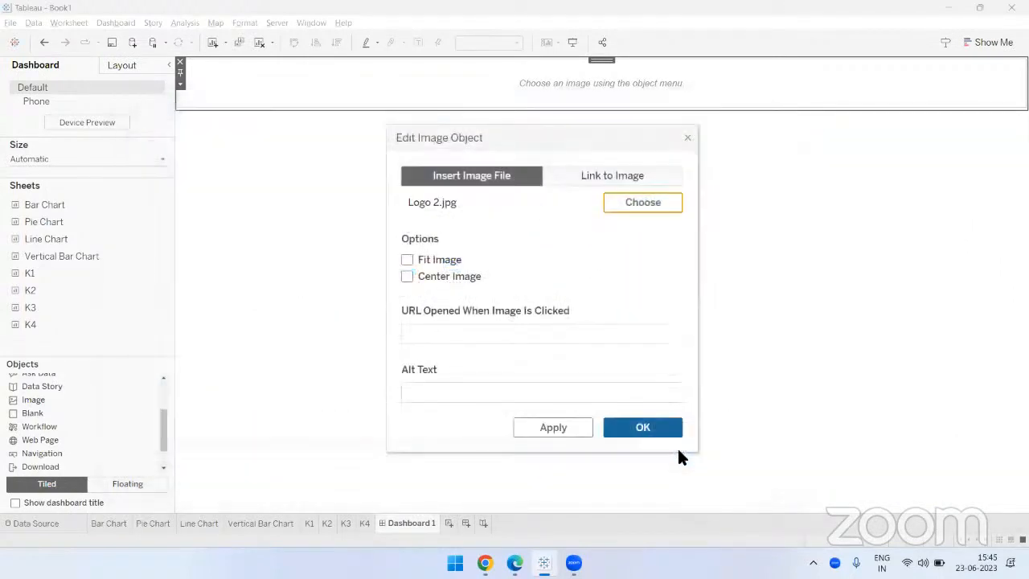
# Step: Turn on Fit Image and Center Image for the logo and apply the image settings
pyautogui.click(407, 262)
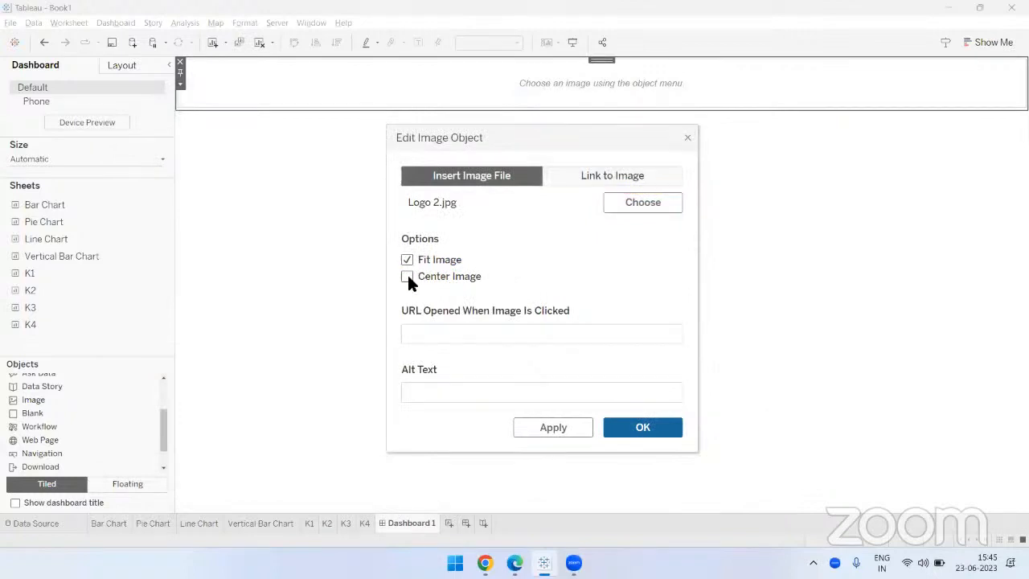
pyautogui.click(407, 275)
pyautogui.click(658, 432)
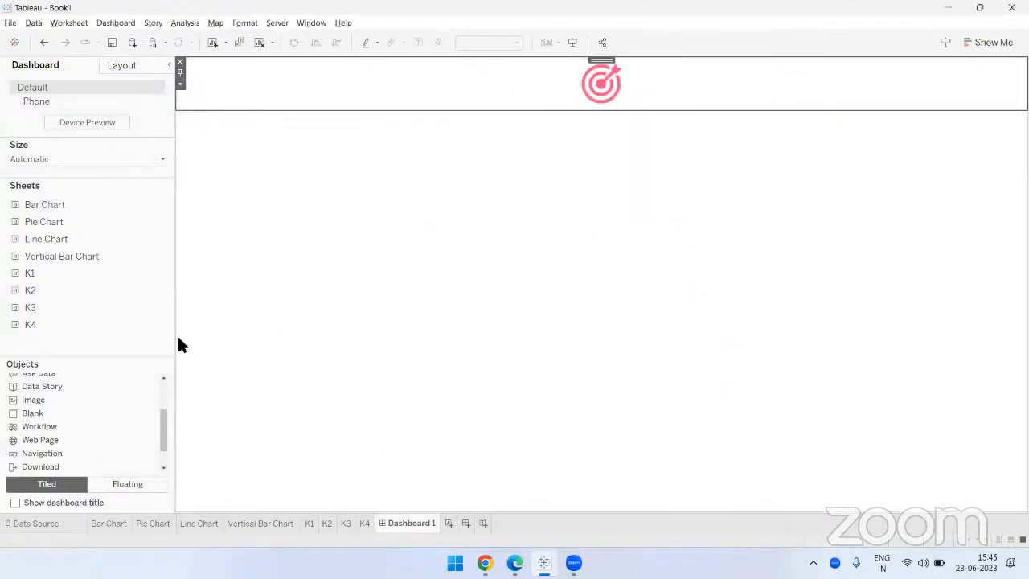
pyautogui.click(153, 339)
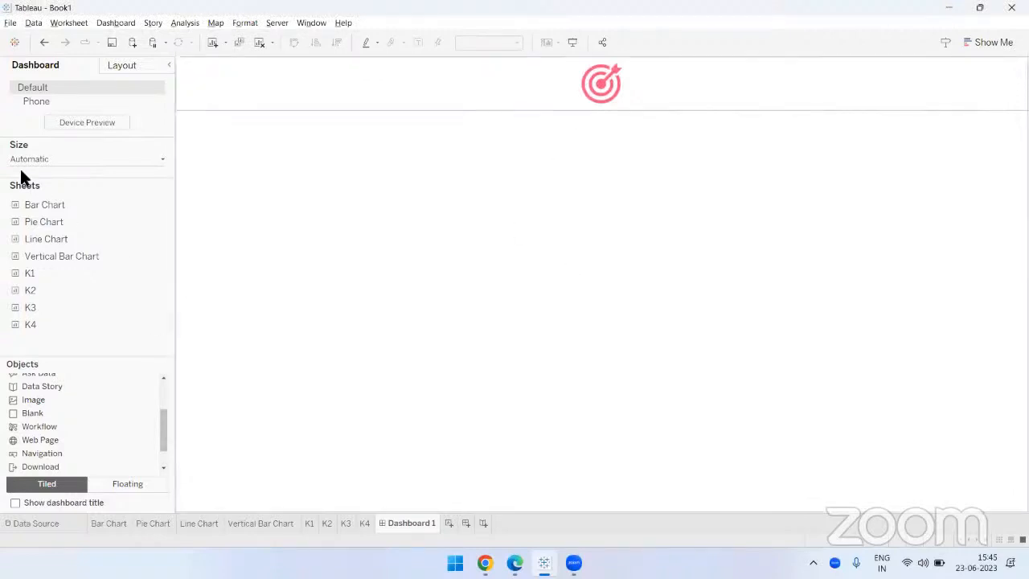
# Step: Enlarge the item hierarchy area and examine how the logo is nested in the horizontal container
pyautogui.click(111, 69)
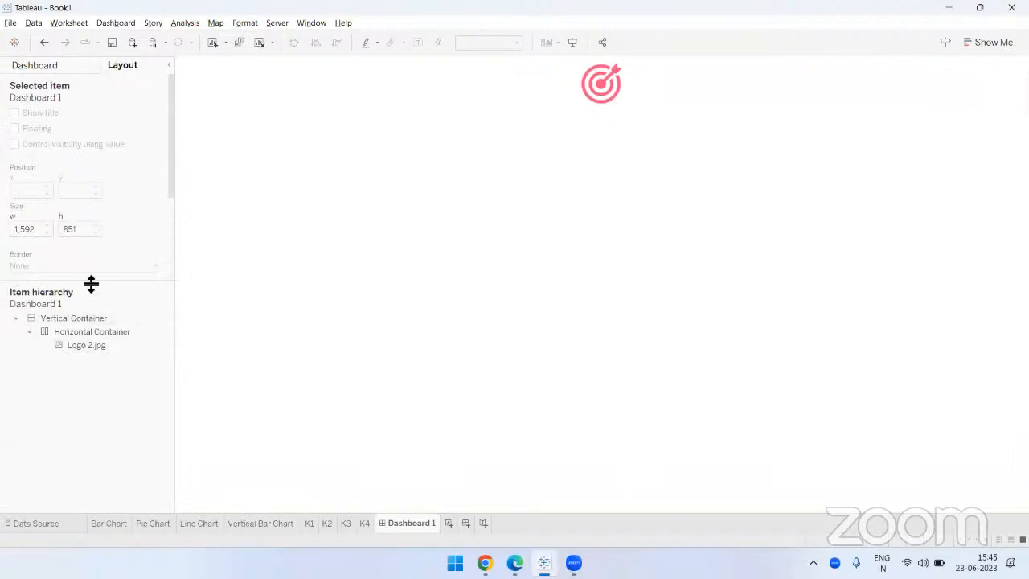
pyautogui.moveTo(90, 283); pyautogui.dragTo(73, 147)
pyautogui.click(78, 198)
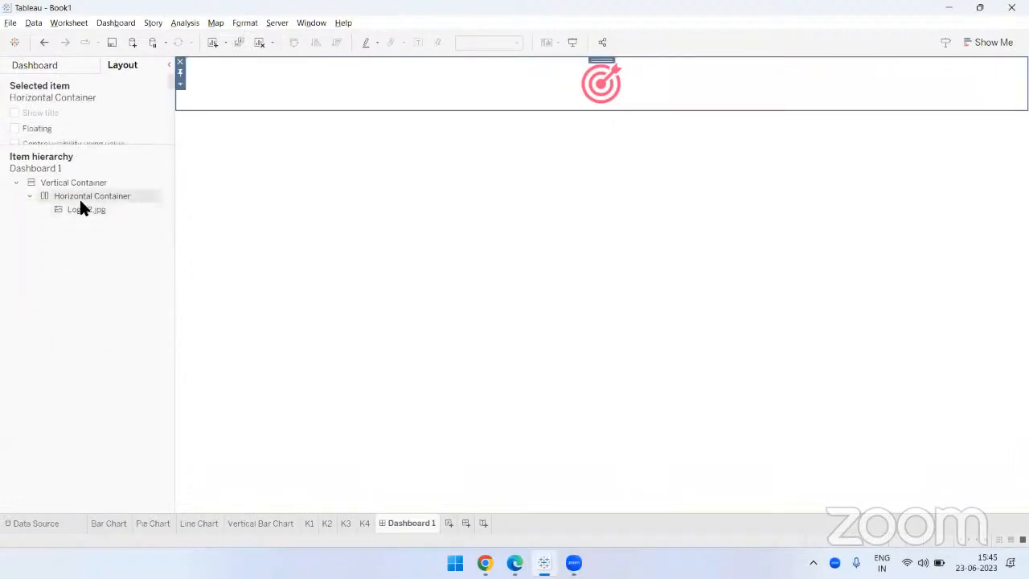
pyautogui.click(91, 210)
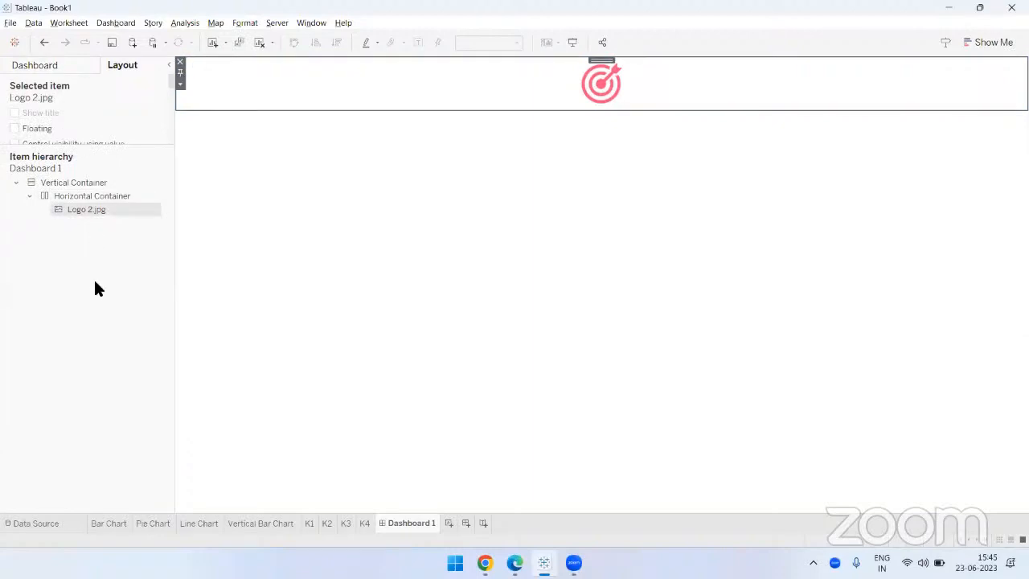
pyautogui.click(78, 197)
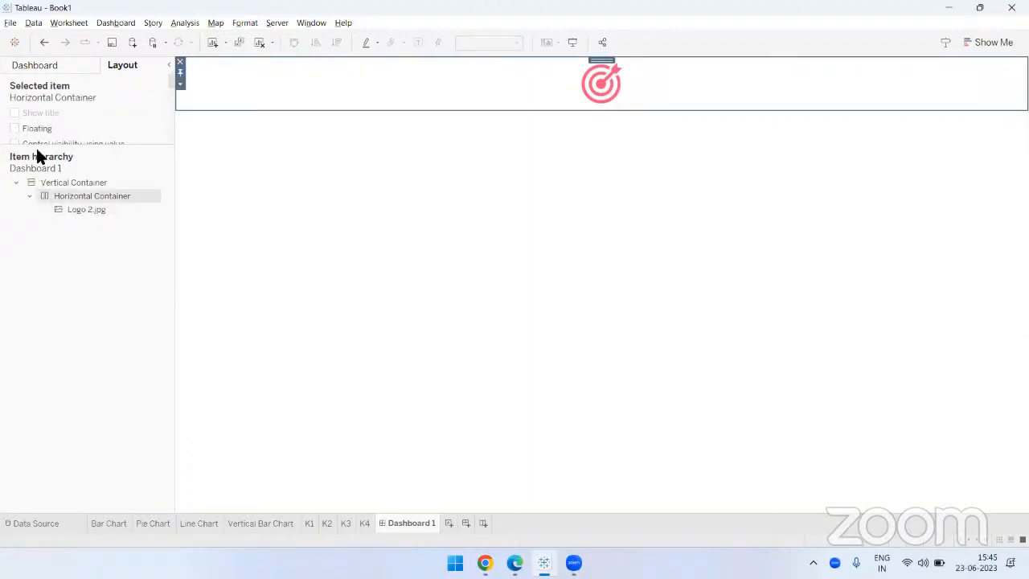
# Step: Add a tiled text object to the right of the logo in the header container and enlarge its text editor
pyautogui.click(53, 63)
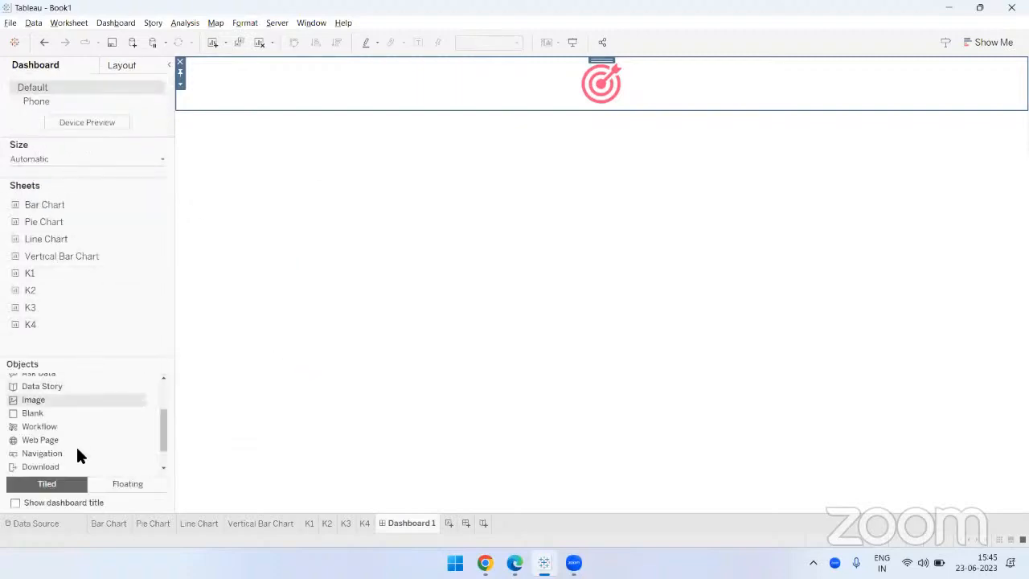
pyautogui.scroll(3, 75, 445)
pyautogui.moveTo(35, 409)
pyautogui.mouseDown()
pyautogui.moveTo(80, 349)
pyautogui.moveTo(758, 103)
pyautogui.moveTo(865, 91)
pyautogui.mouseUp()
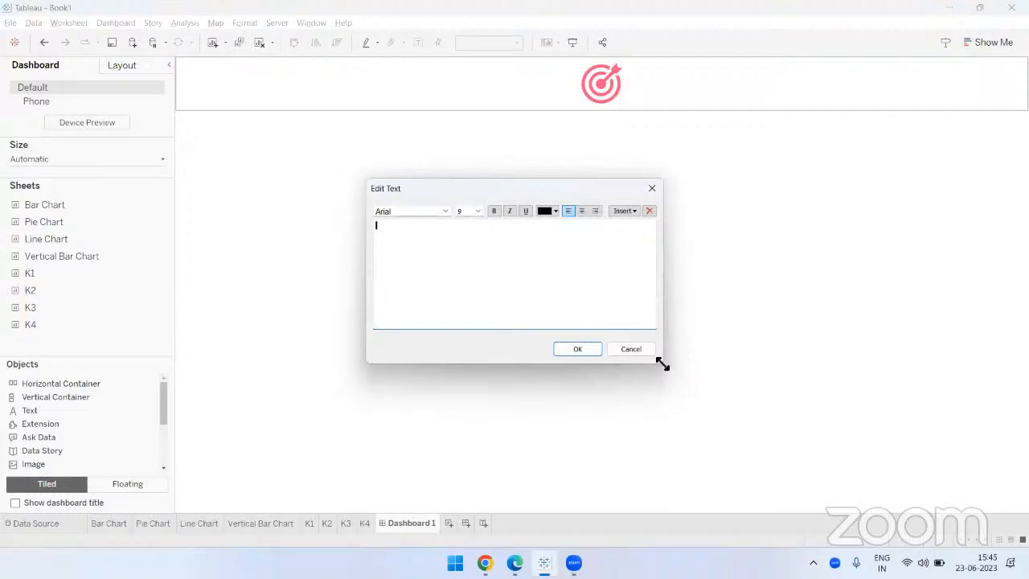
pyautogui.moveTo(661, 363); pyautogui.dragTo(970, 451)
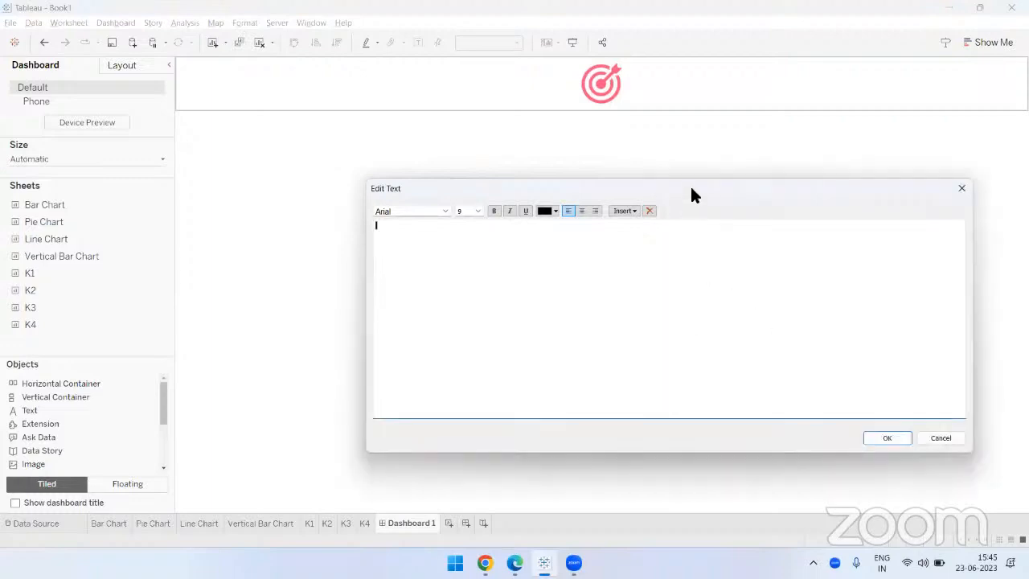
pyautogui.moveTo(675, 184); pyautogui.dragTo(539, 172)
# Step: Enter the header title "Sales Executive Dashboard" at font size 48
pyautogui.click(325, 198)
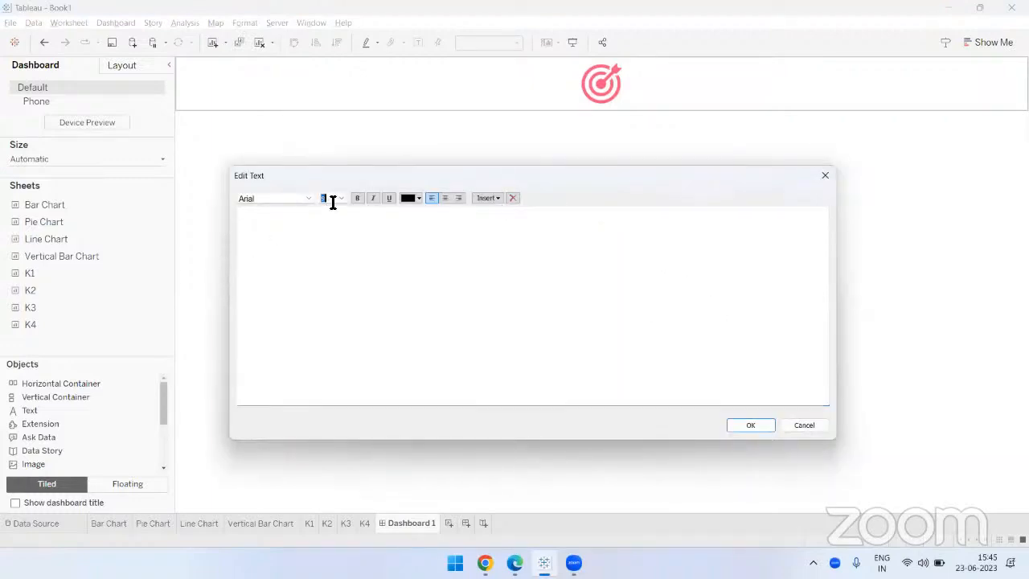
pyautogui.press('BackSpace')
pyautogui.write('48')
pyautogui.click(341, 230)
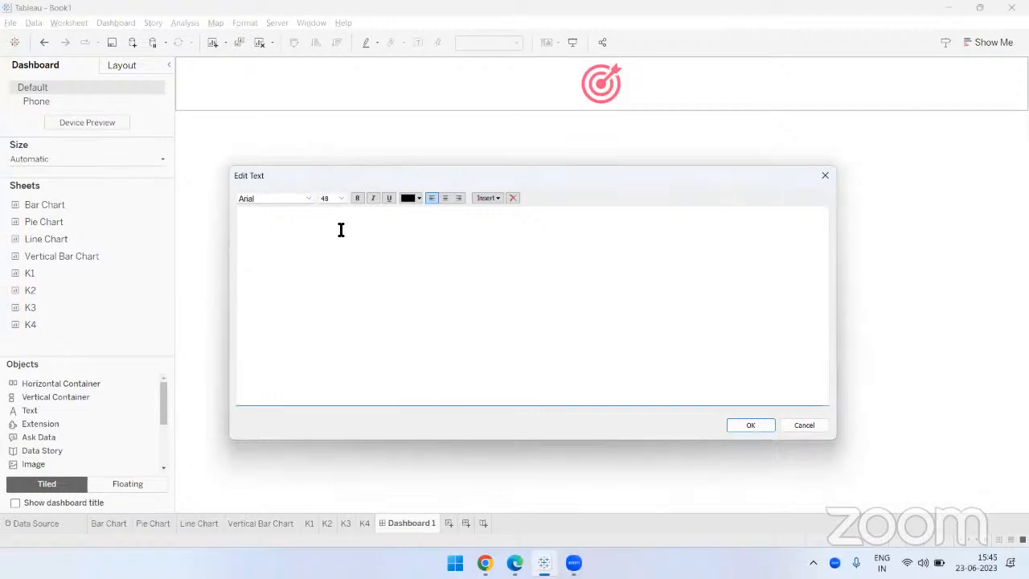
pyautogui.write('Sales E')
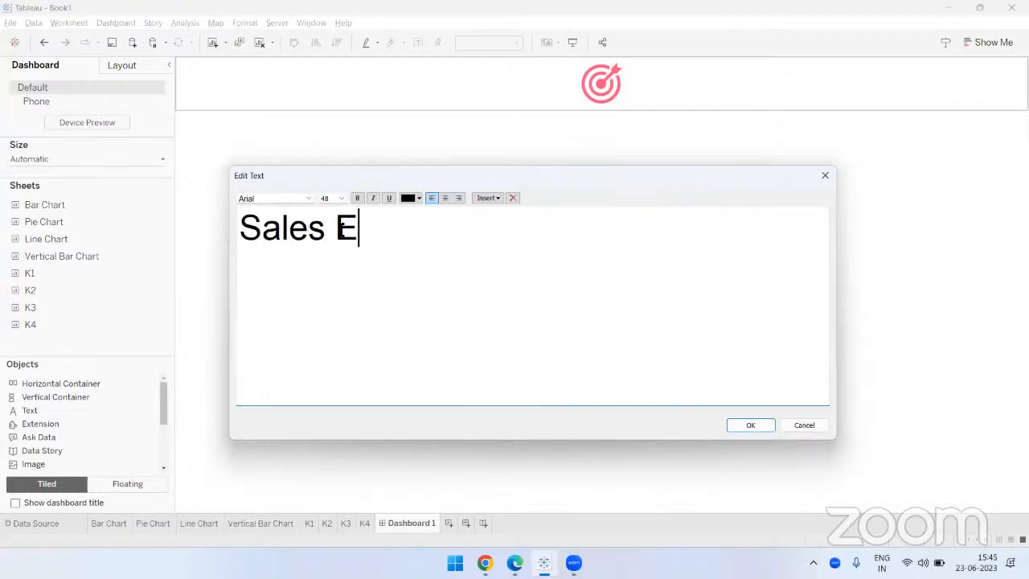
pyautogui.write('xecutive D')
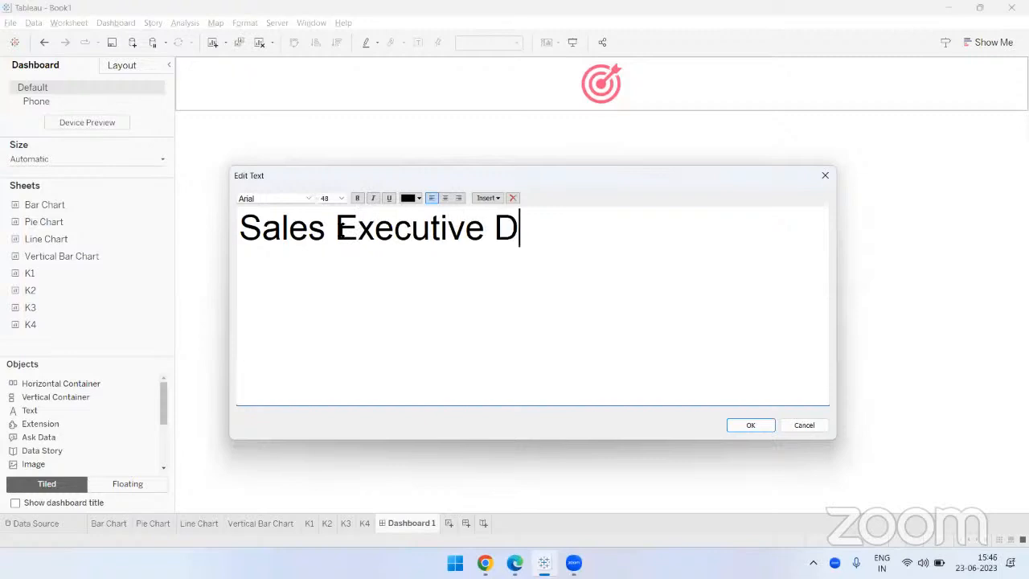
pyautogui.write('ashboard')
# Step: Centre the header title and set its font to Leelawadee UI
pyautogui.hotkey('ctrl', 'a')
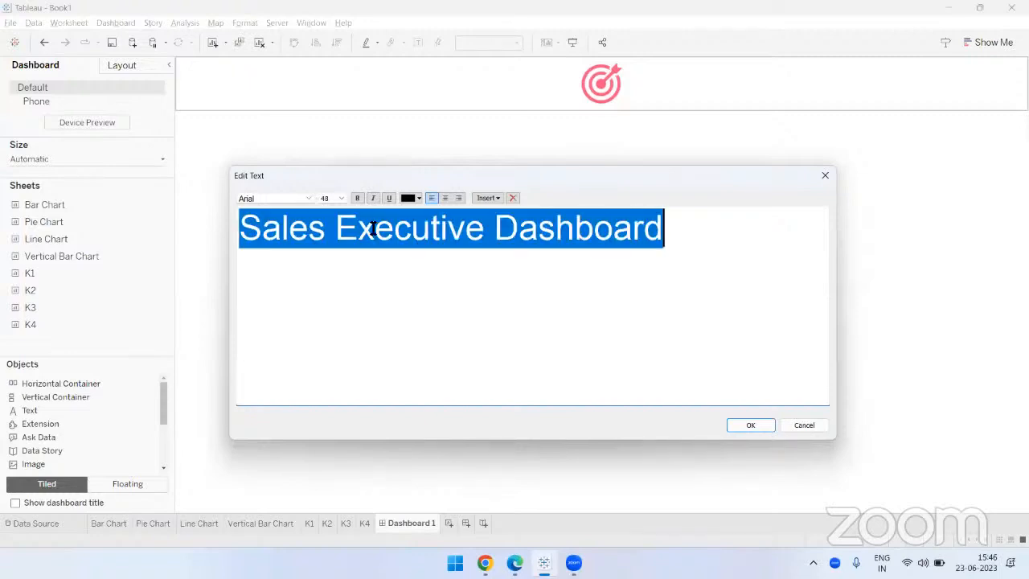
pyautogui.click(444, 198)
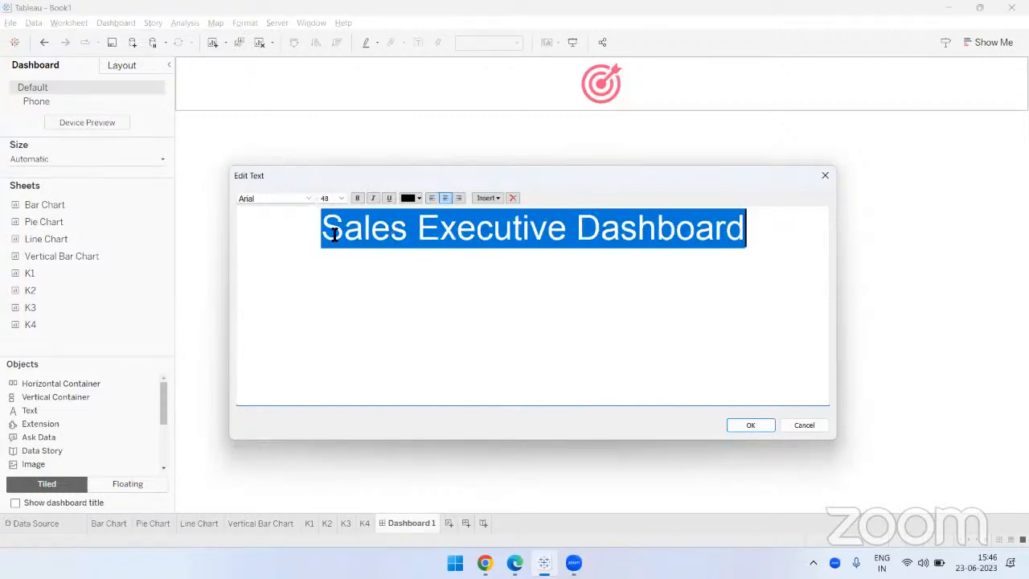
pyautogui.click(299, 199)
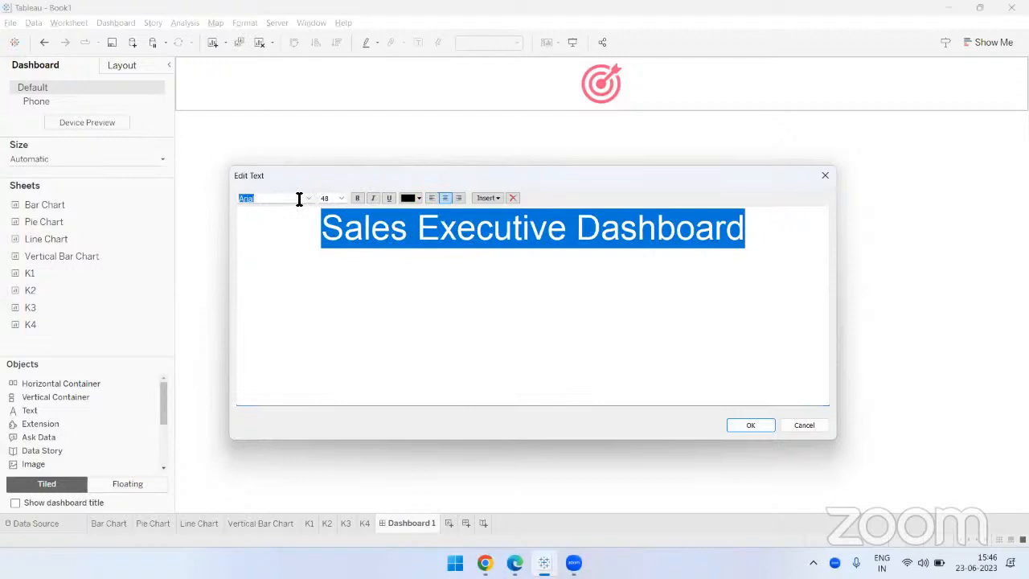
pyautogui.write('lawadee UI')
pyautogui.press('Return')
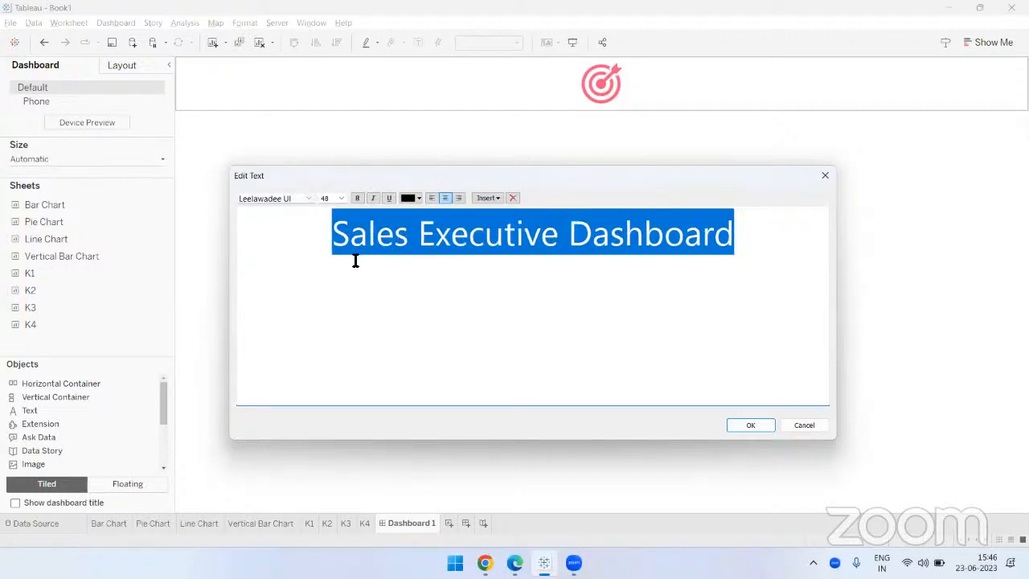
pyautogui.click(481, 353)
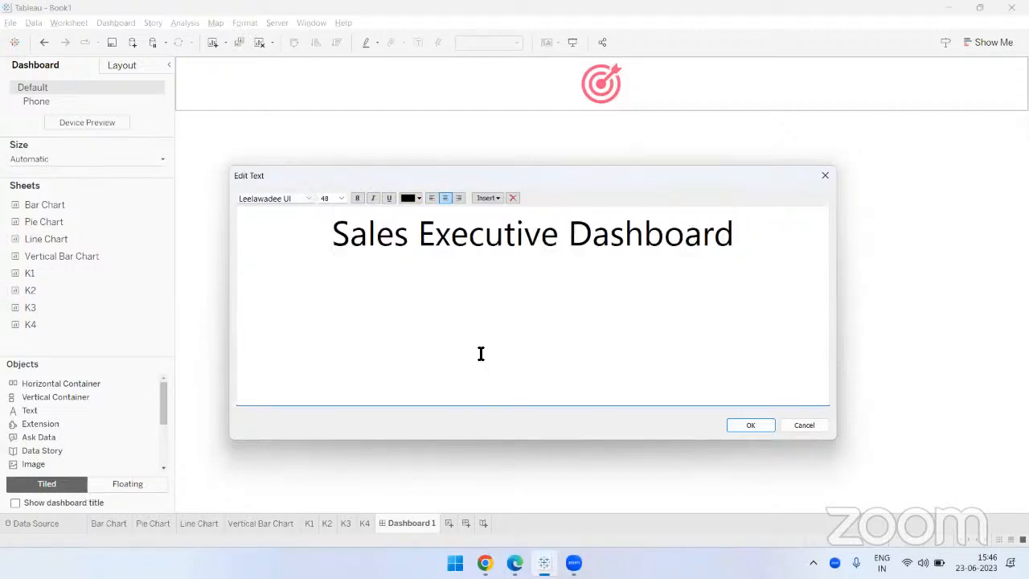
# Step: Set the header title's font size to 50
pyautogui.tripleClick(369, 233)
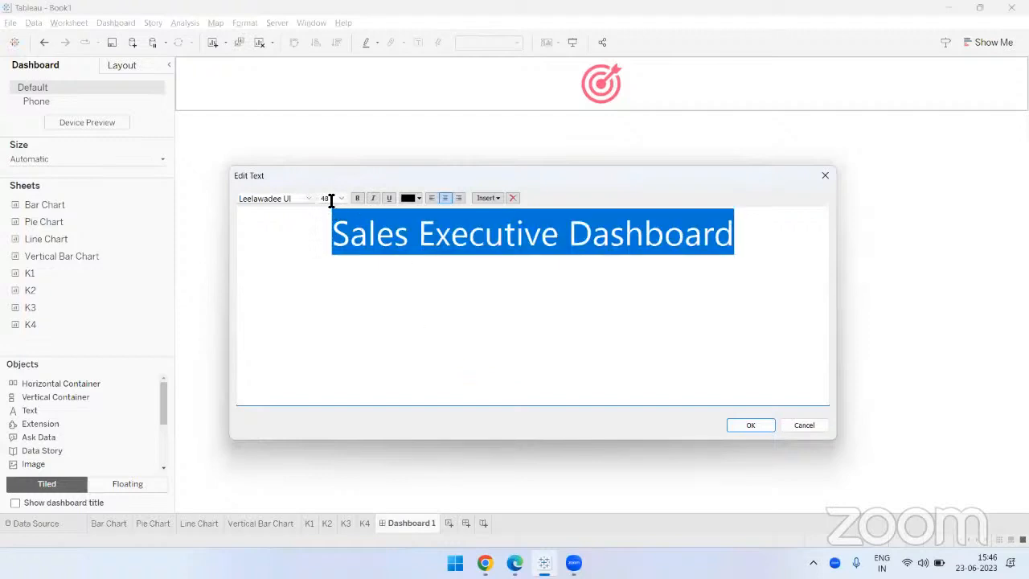
pyautogui.click(328, 199)
pyautogui.write('50')
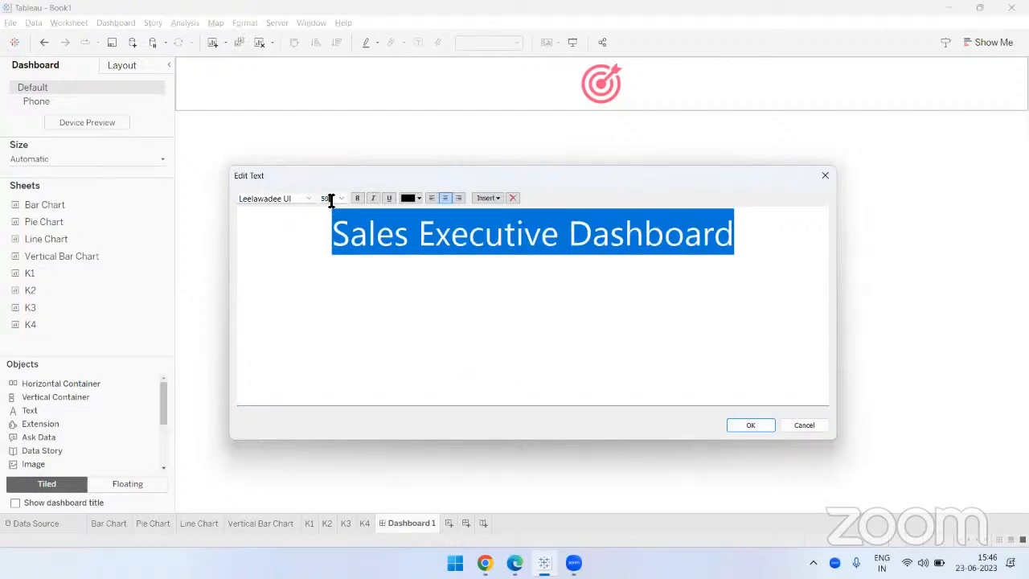
pyautogui.click(397, 304)
# Step: Colour the header title in the same pink as the logo and confirm the text object
pyautogui.hotkey('ctrl', 'a')
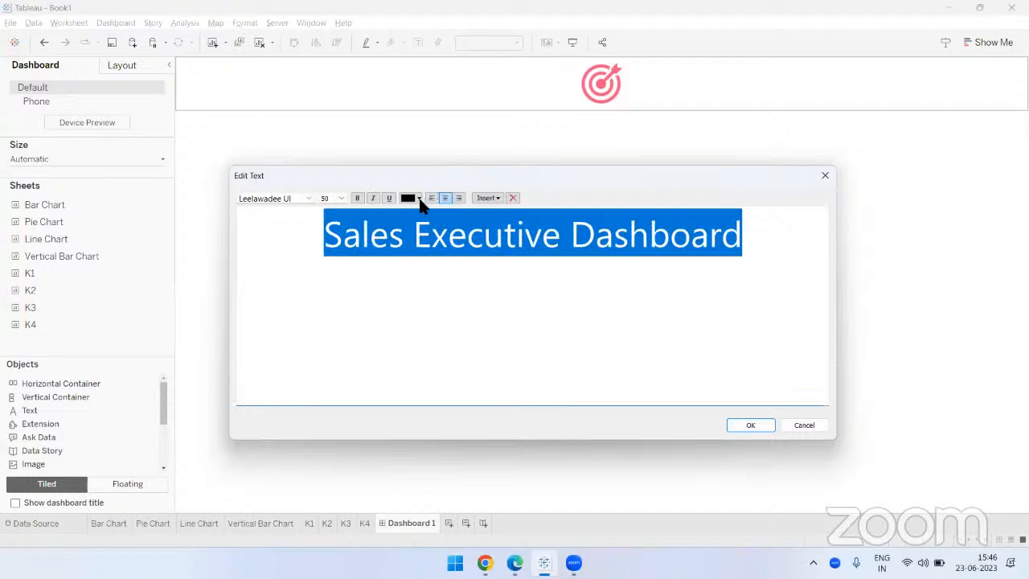
pyautogui.click(417, 198)
pyautogui.click(407, 274)
pyautogui.click(432, 342)
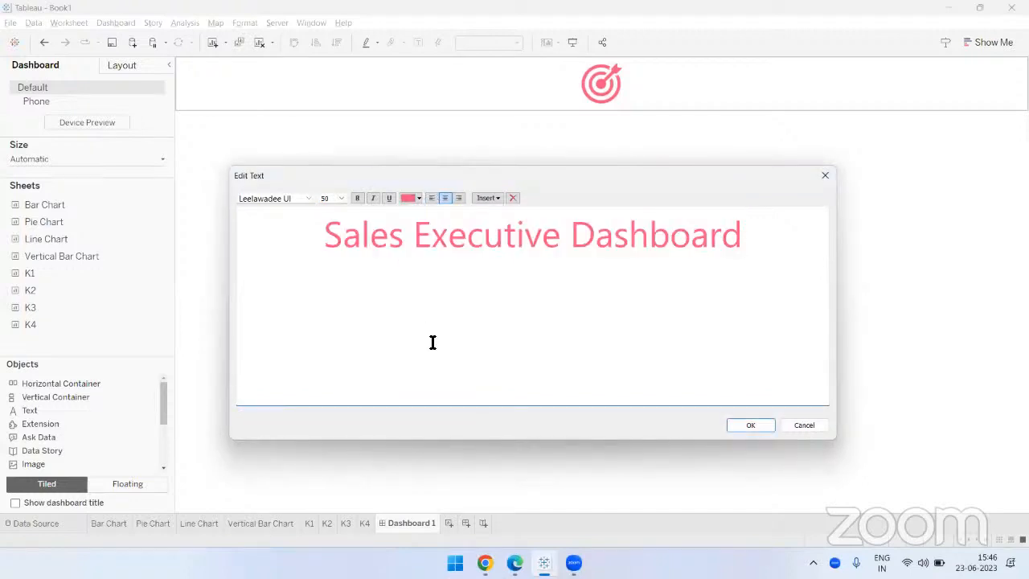
pyautogui.click(751, 425)
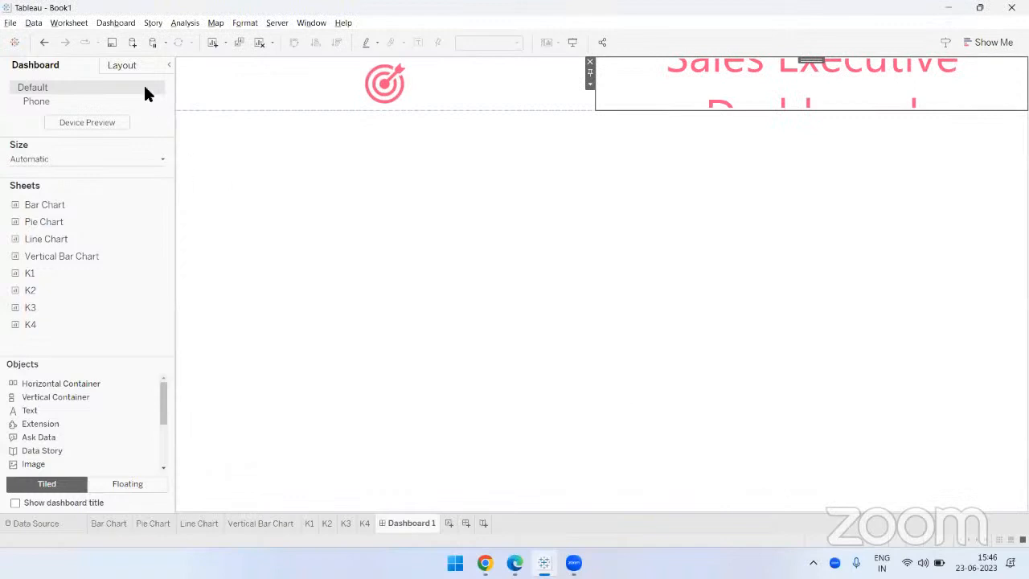
# Step: Examine the header container, the logo and the title text in the item hierarchy, selecting the logo last
pyautogui.click(126, 62)
pyautogui.click(126, 304)
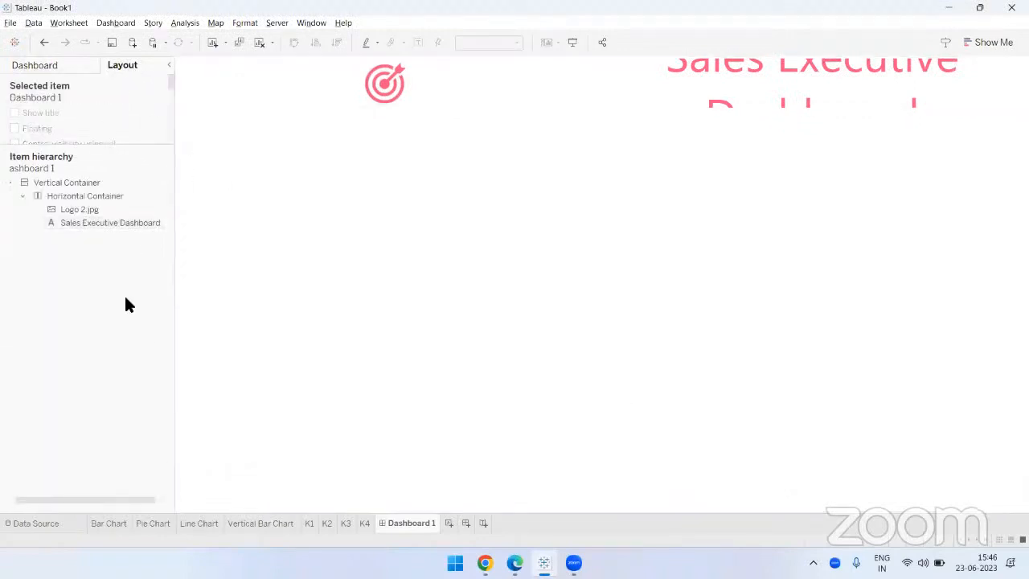
pyautogui.click(57, 197)
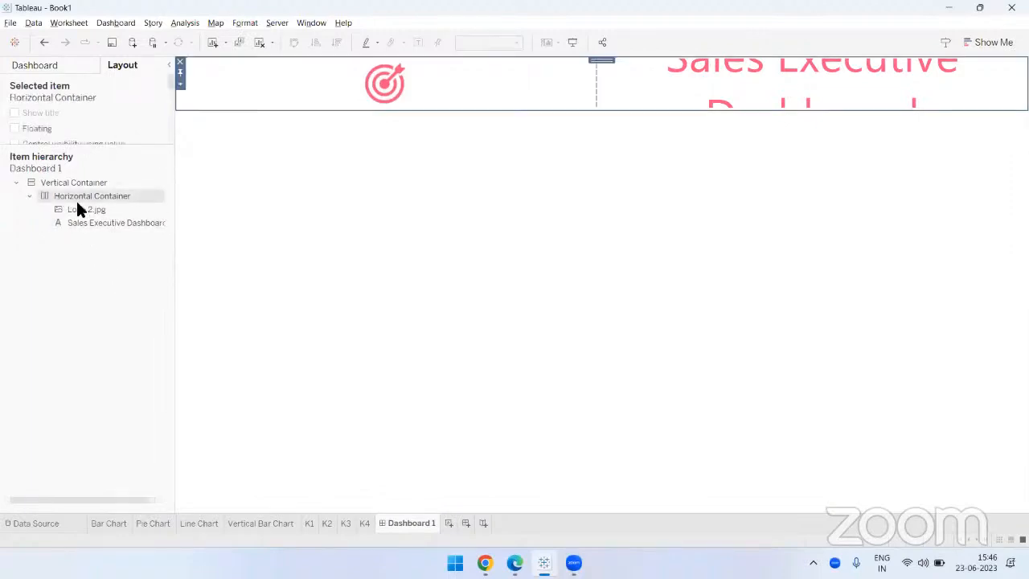
pyautogui.click(83, 211)
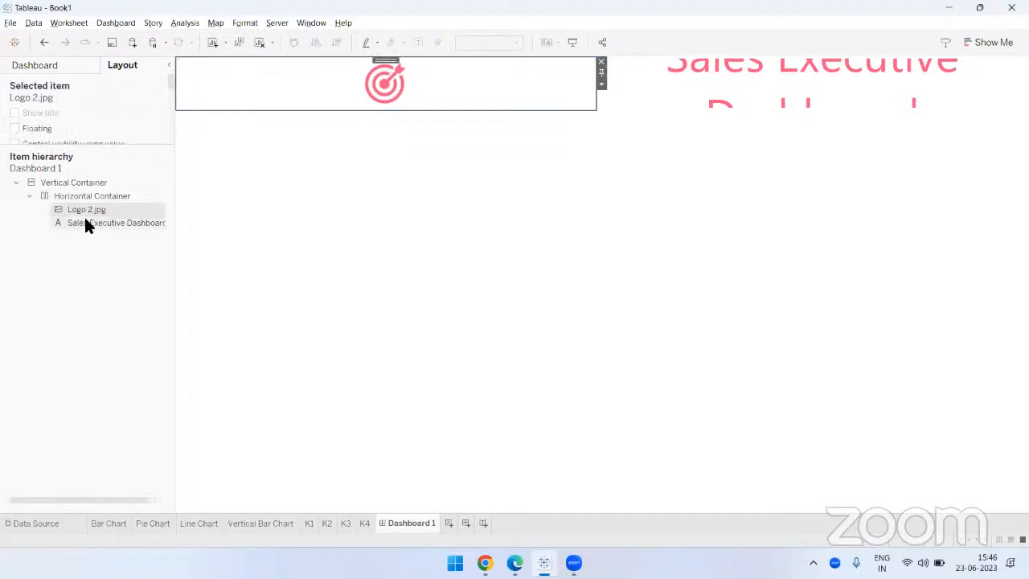
pyautogui.click(85, 220)
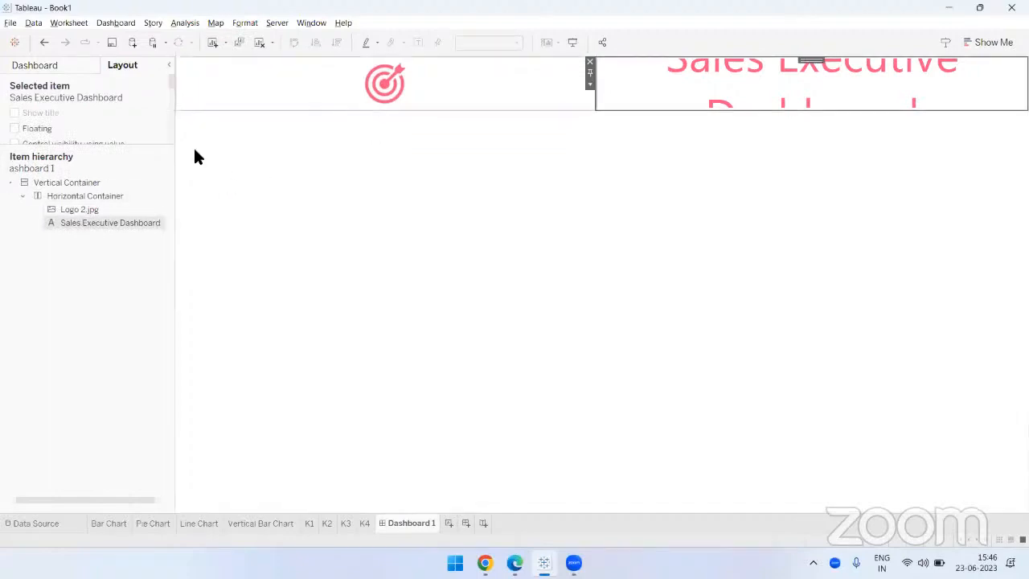
pyautogui.click(78, 210)
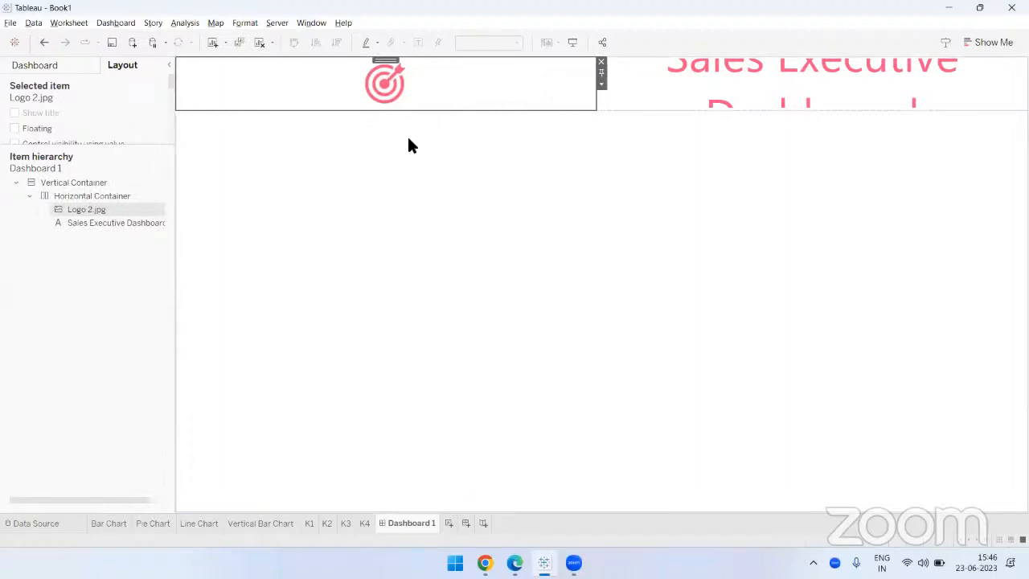
# Step: Set the header logo's width to 100 pixels
pyautogui.rightClick(441, 86)
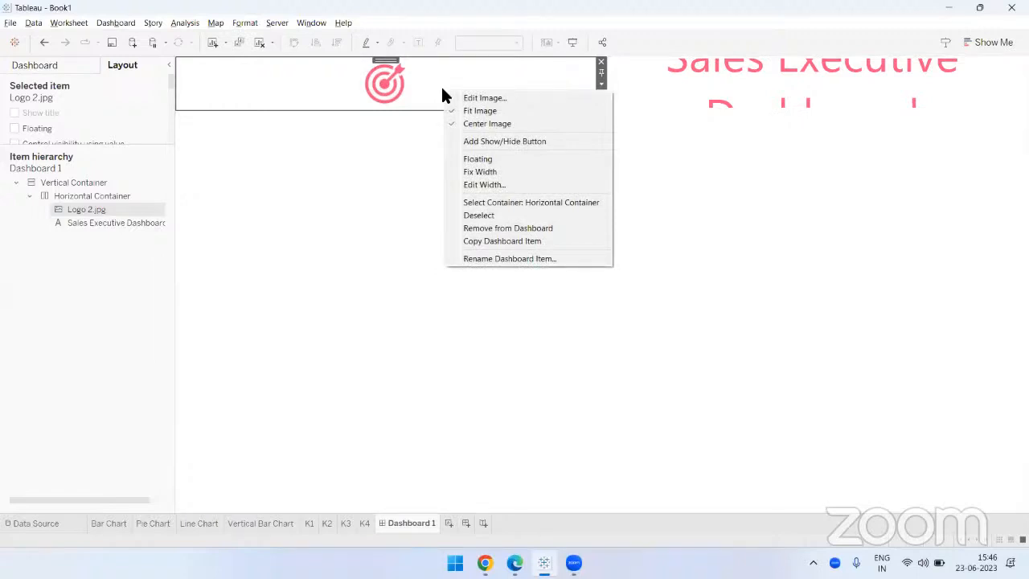
pyautogui.click(487, 187)
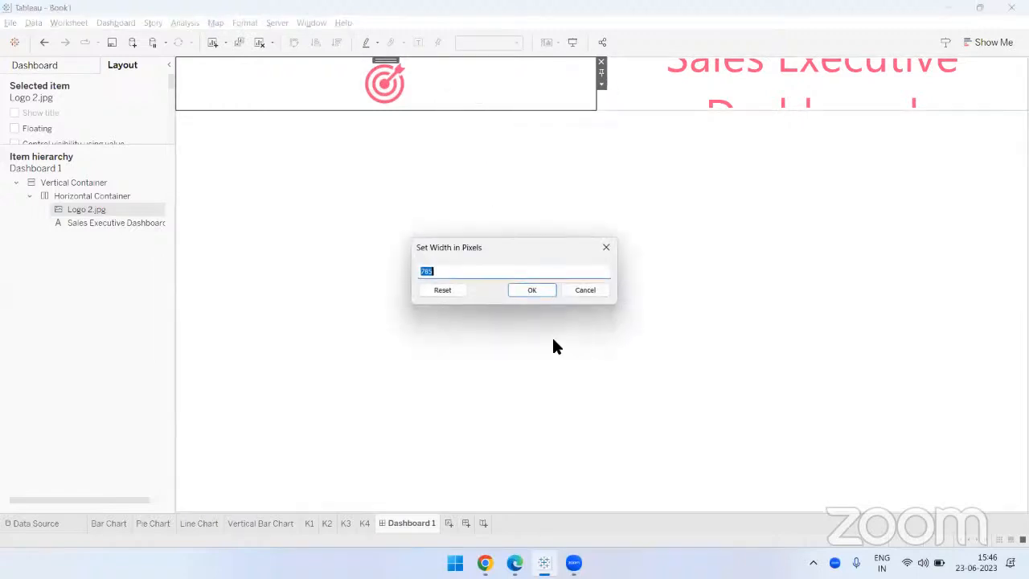
pyautogui.click(471, 273)
pyautogui.hotkey('ctrl', 'a')
pyautogui.write('100')
pyautogui.press('Return')
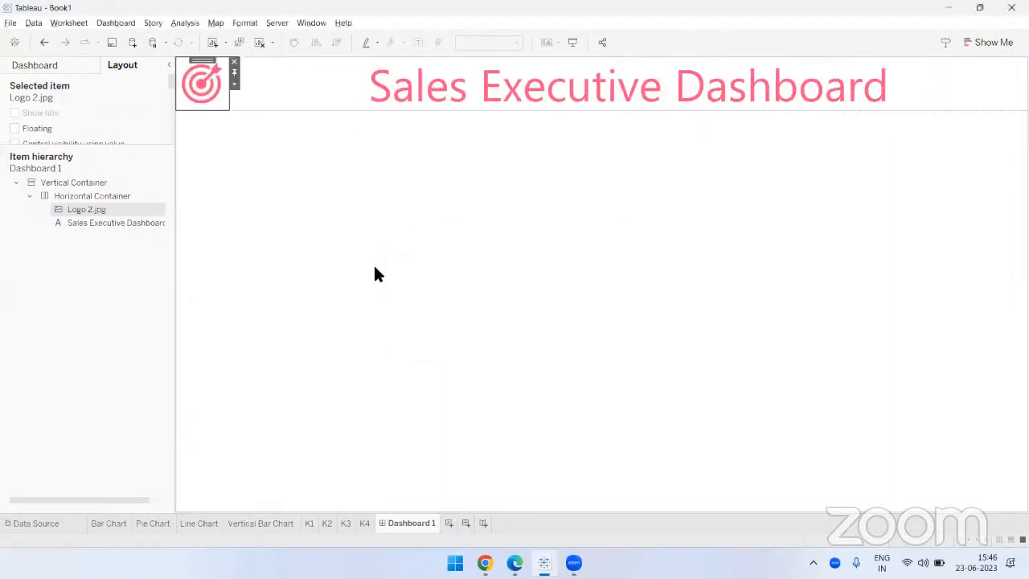
# Step: Examine the outer vertical container, header container and logo in the item hierarchy, and collapse the header container's branch
pyautogui.click(349, 300)
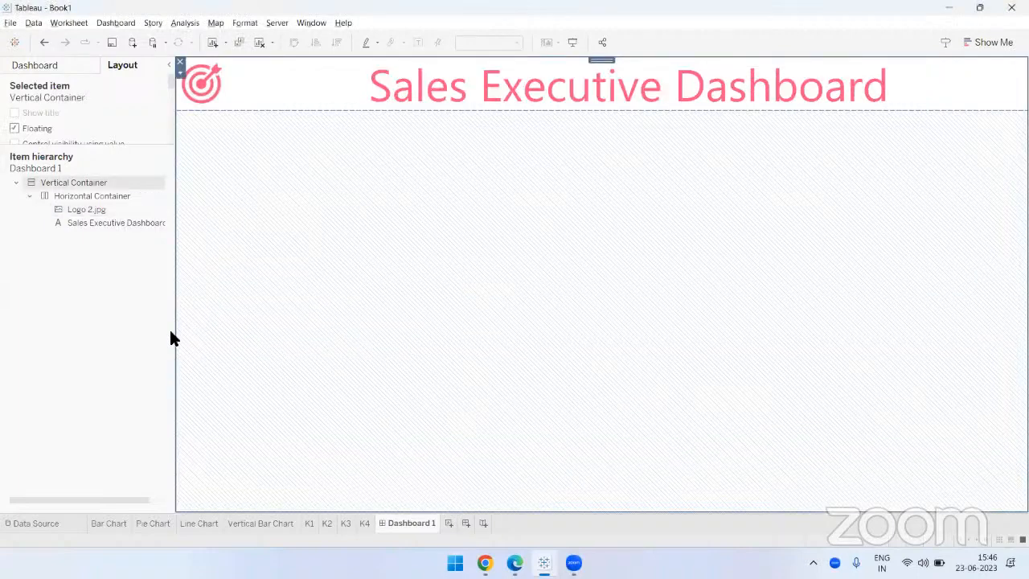
pyautogui.click(77, 359)
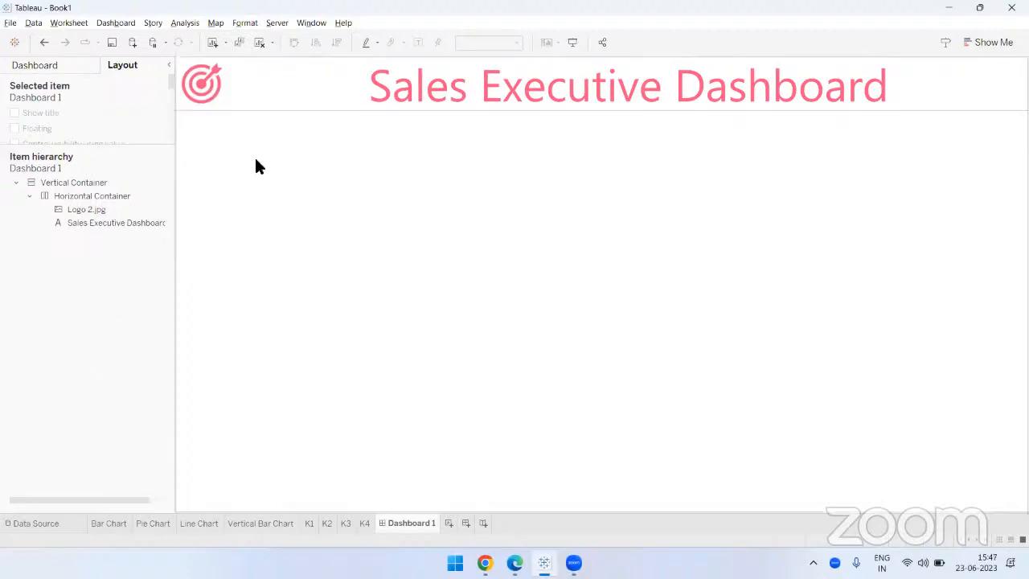
pyautogui.click(112, 195)
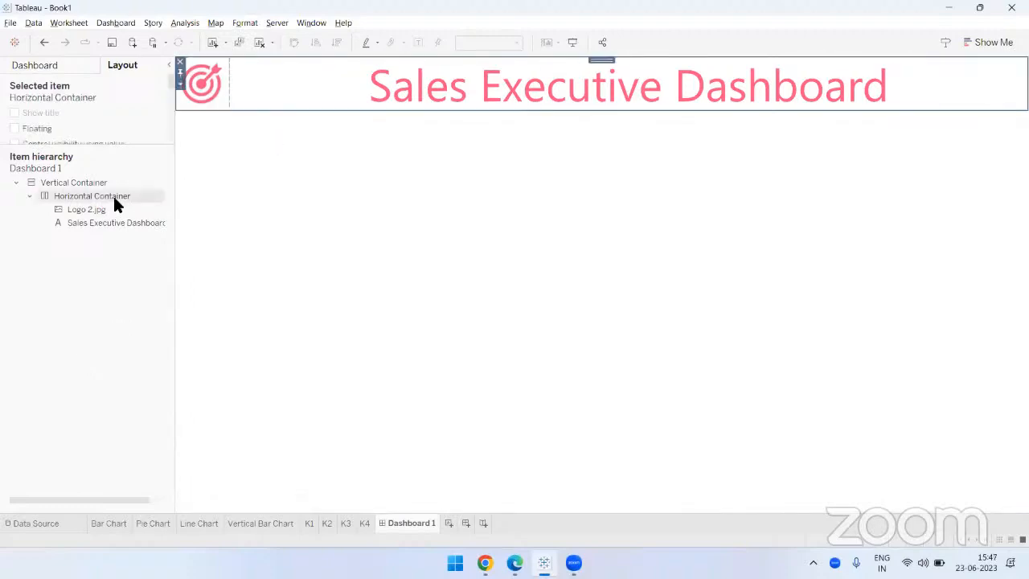
pyautogui.click(95, 211)
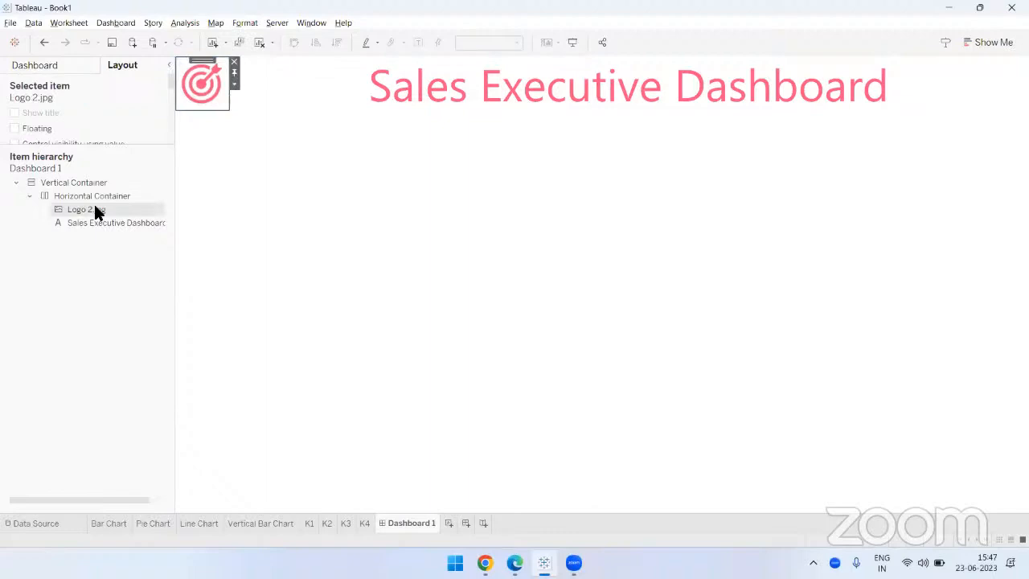
pyautogui.click(58, 292)
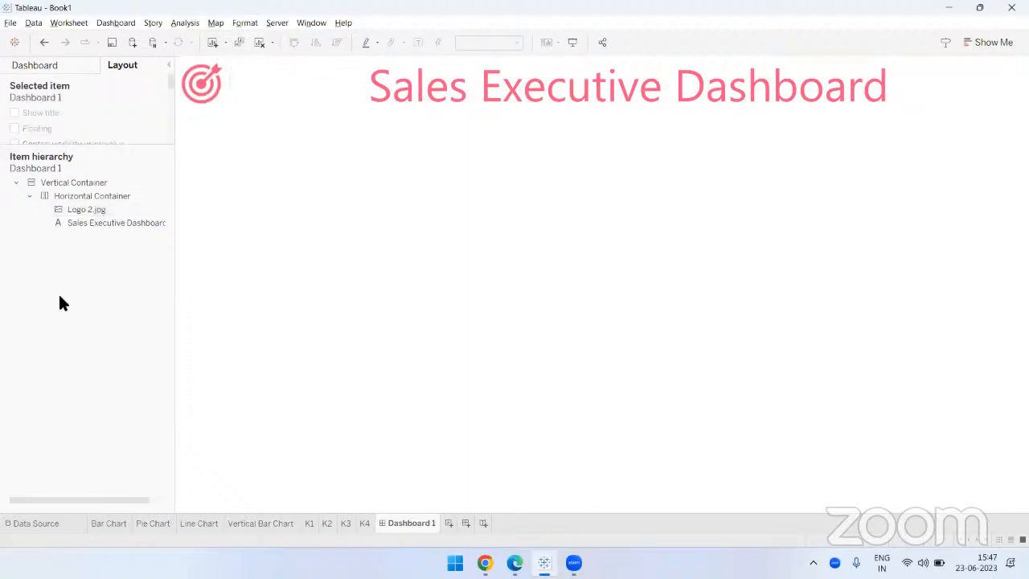
pyautogui.click(30, 196)
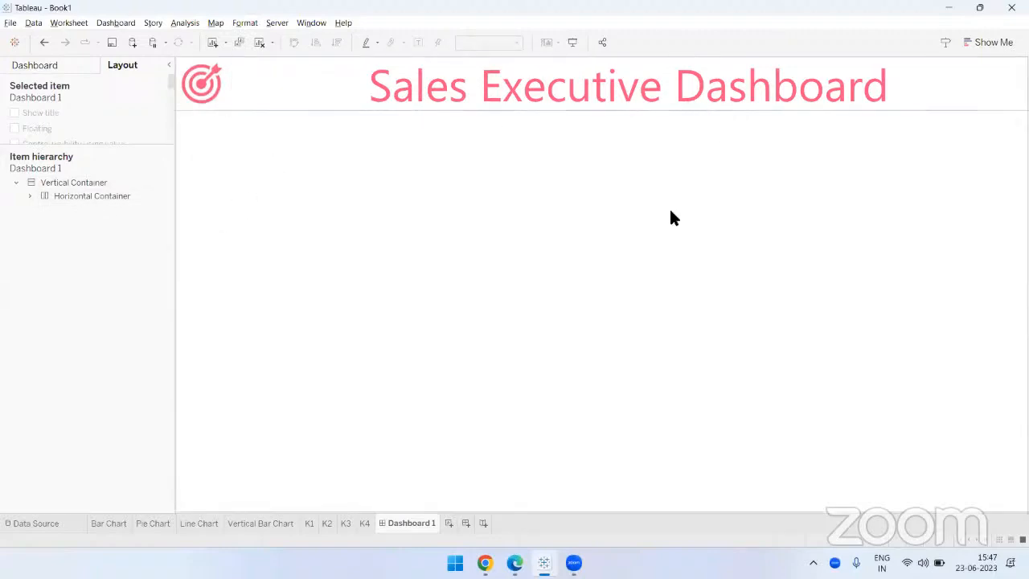
# Step: Add a tiled Blank object below the header inside the vertical container
pyautogui.click(36, 66)
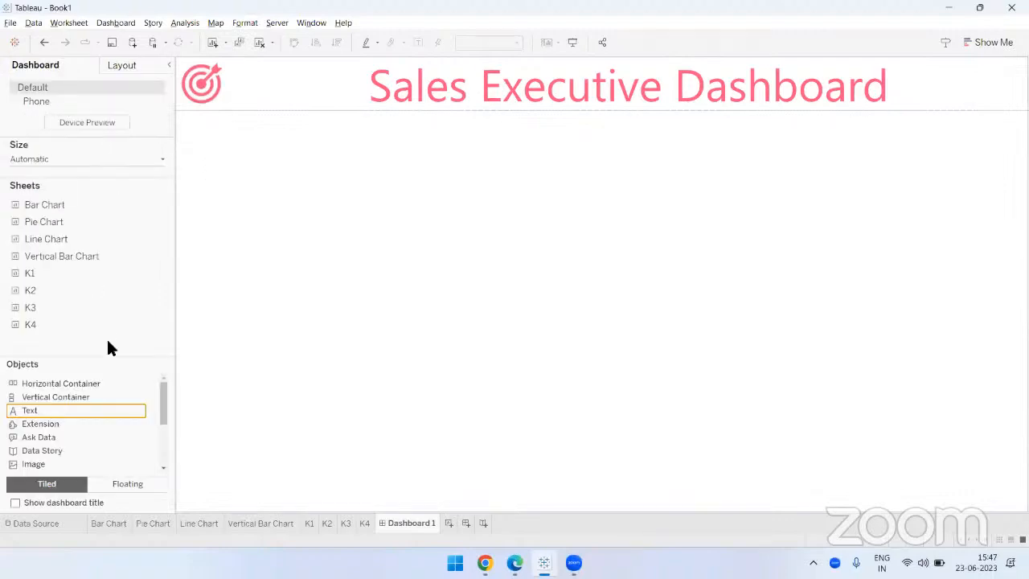
pyautogui.scroll(-3, 93, 419)
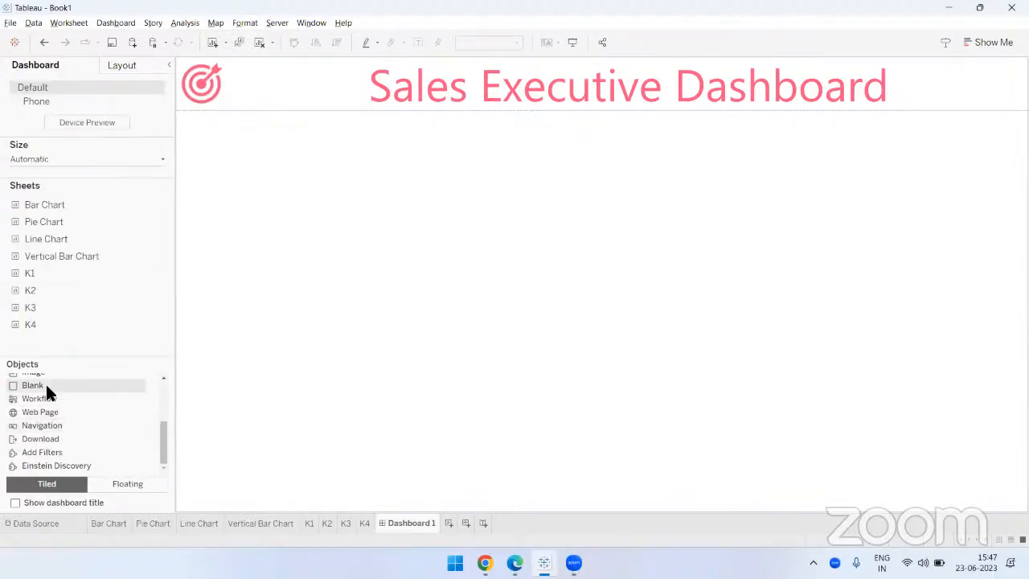
pyautogui.scroll(1, 52, 382)
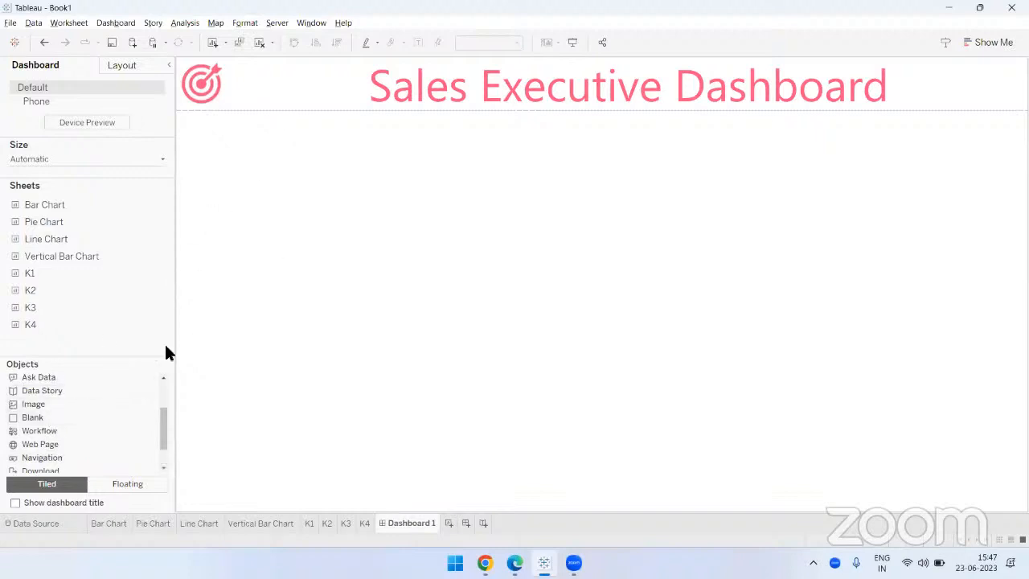
pyautogui.moveTo(32, 415); pyautogui.dragTo(282, 134)
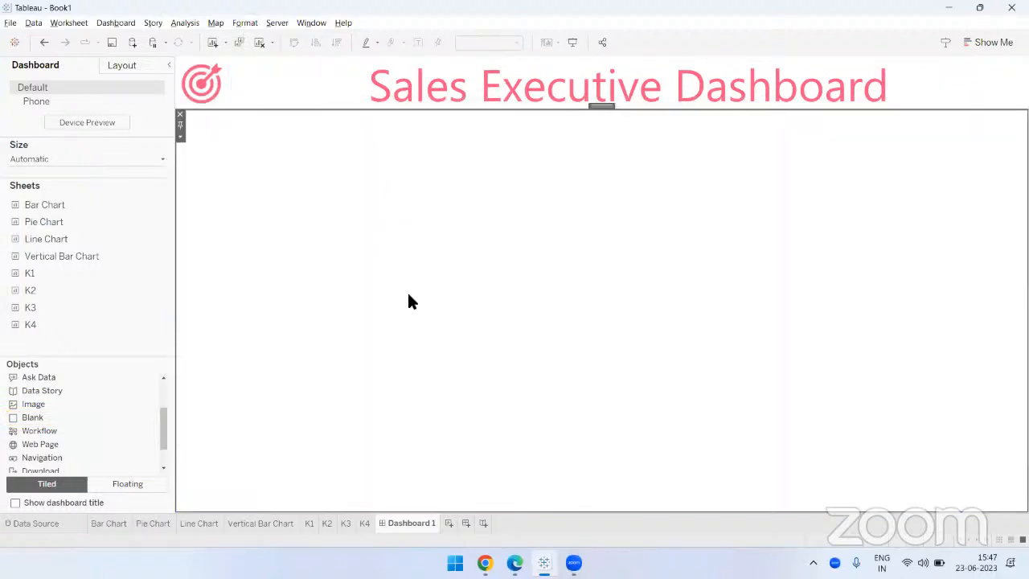
# Step: Set the height of the Blank object below the header to 10 pixels
pyautogui.rightClick(416, 129)
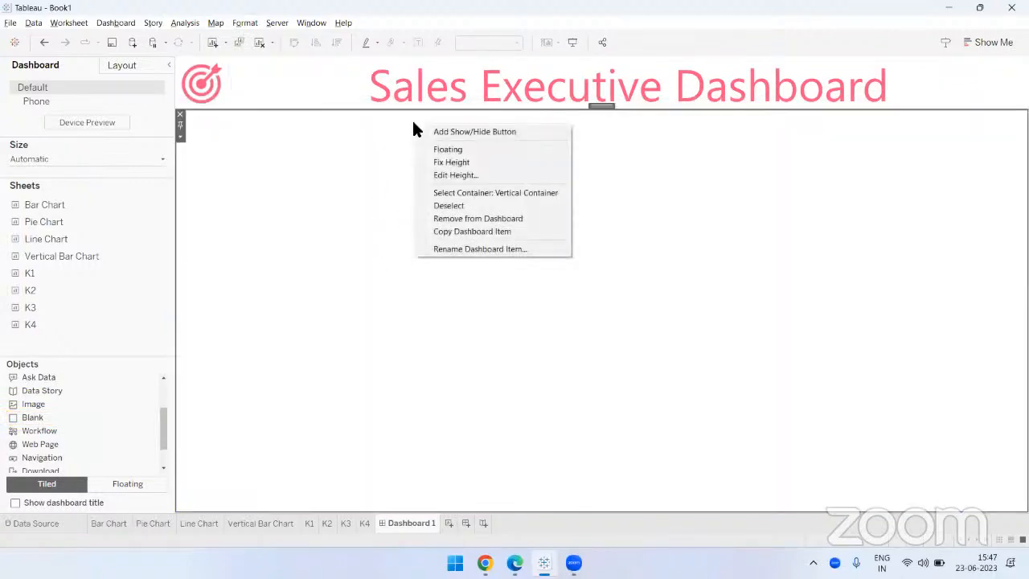
pyautogui.click(456, 175)
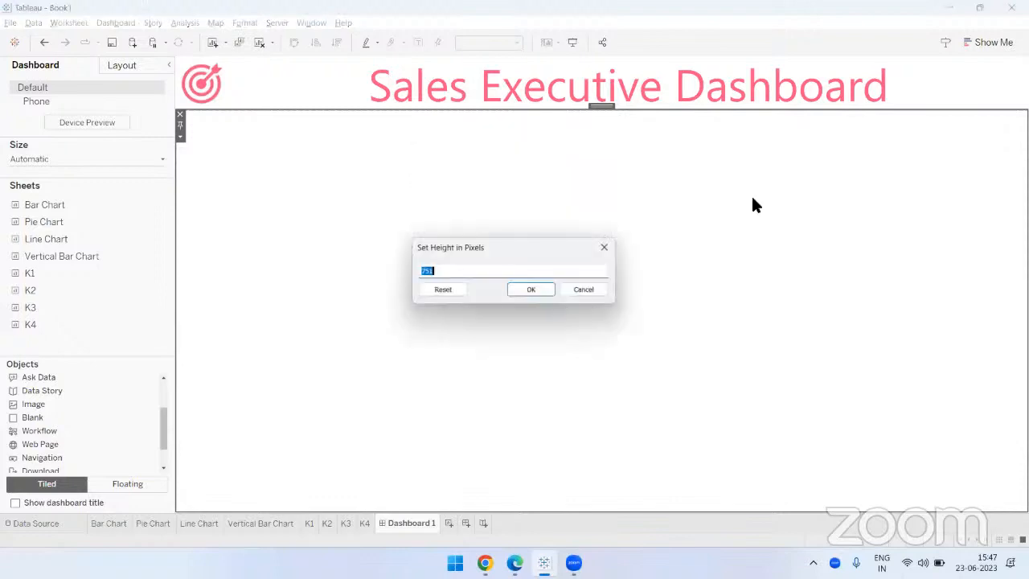
pyautogui.write('10')
pyautogui.press('Return')
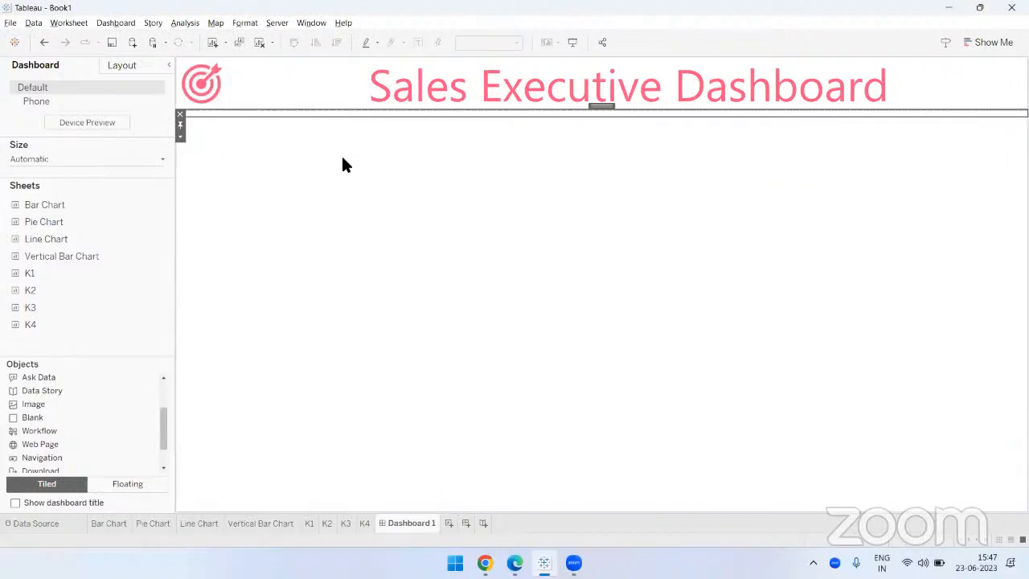
# Step: Show the Blank object's layout properties and enlarge their area to reveal the background and padding settings
pyautogui.click(127, 68)
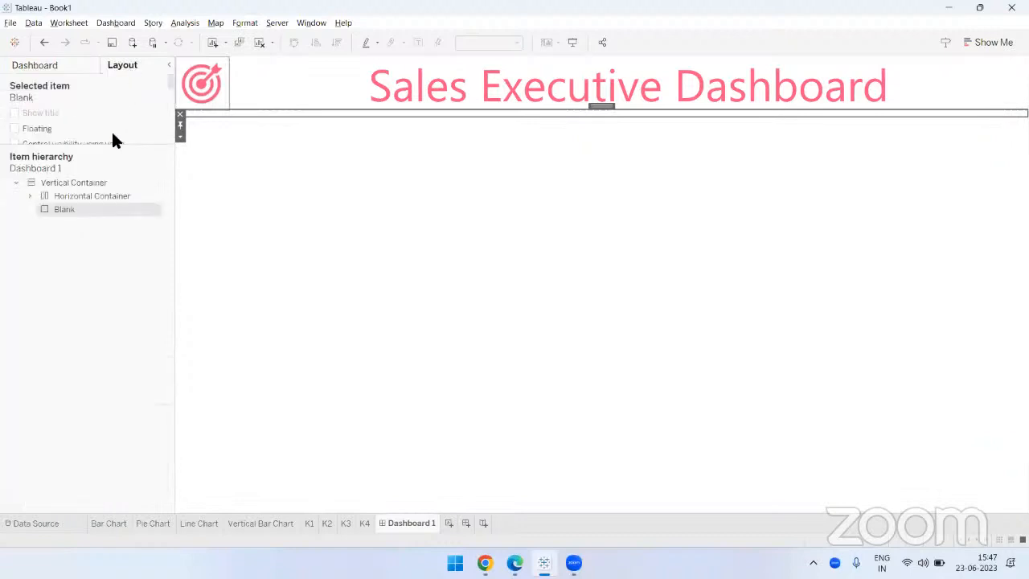
pyautogui.moveTo(117, 148); pyautogui.dragTo(127, 502)
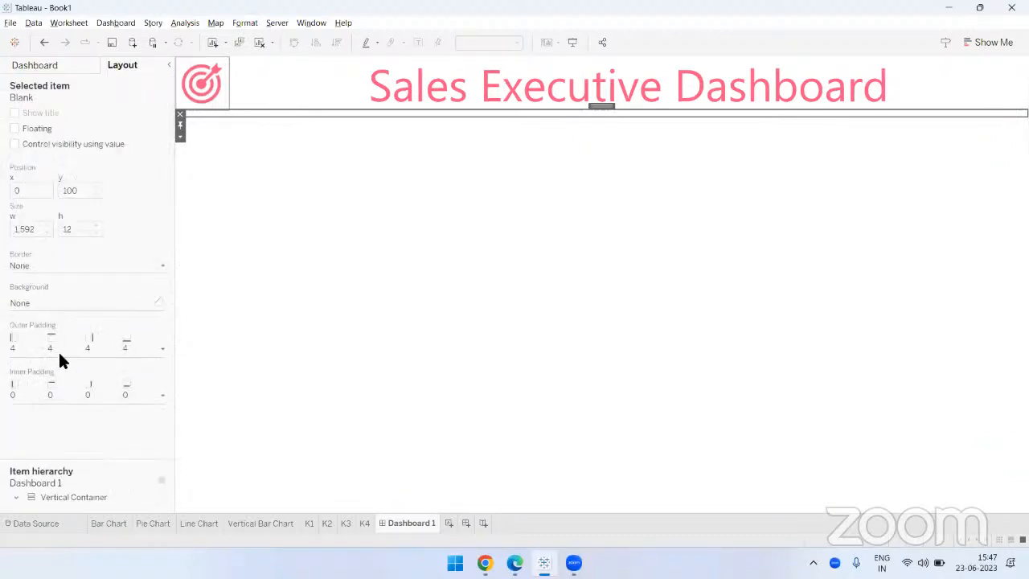
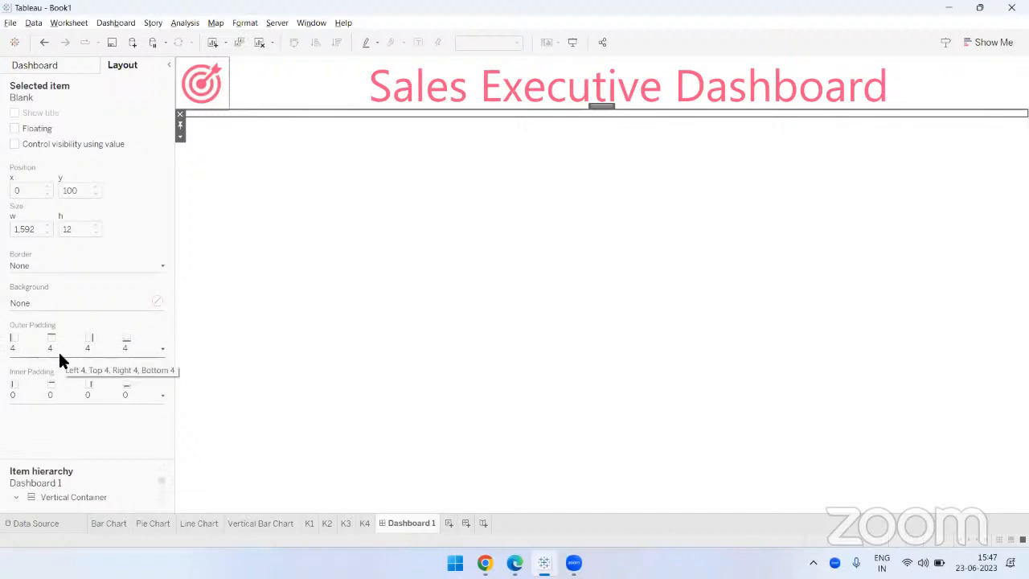
# Step: Give the Blank separator below the header a solid pink border in the middle thickness
pyautogui.click(28, 265)
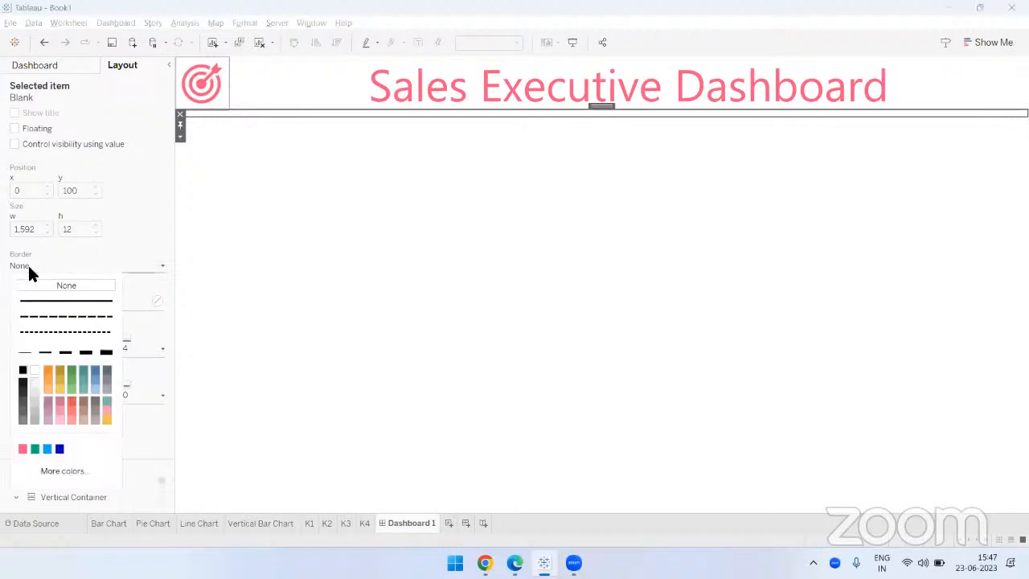
pyautogui.click(22, 447)
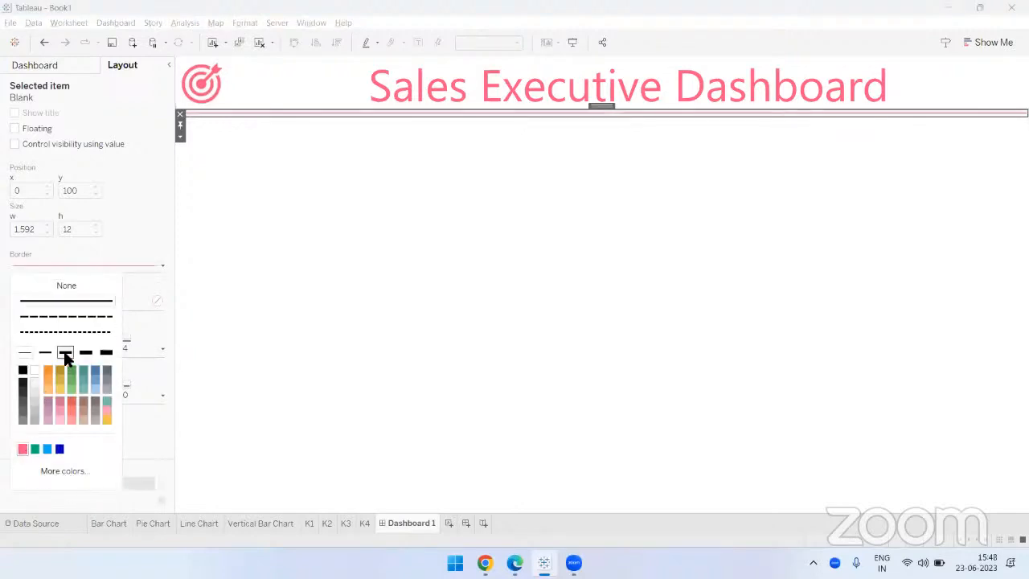
pyautogui.click(65, 353)
pyautogui.click(57, 62)
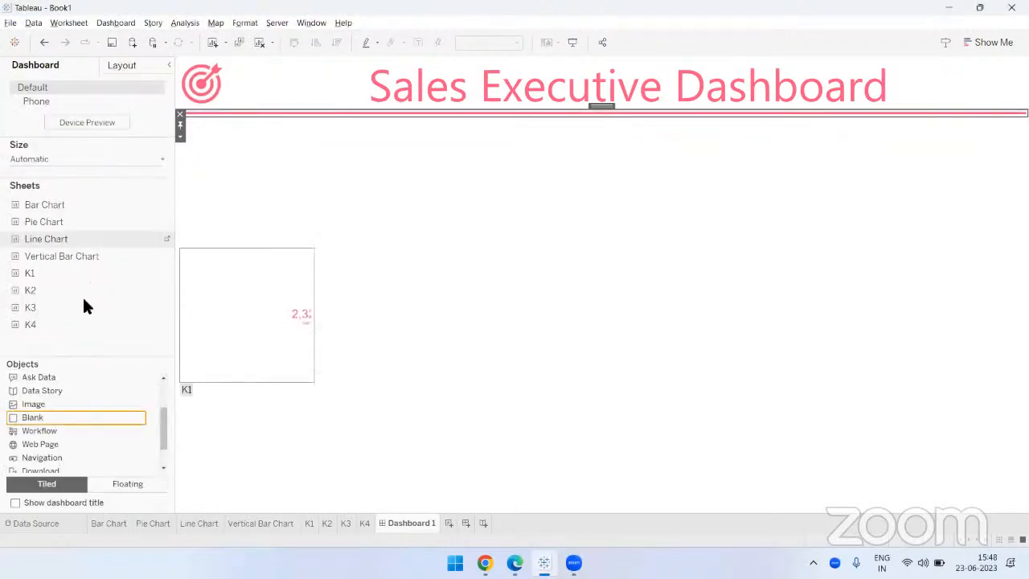
# Step: Enlarge the item hierarchy area in the layout settings and deselect the Blank object
pyautogui.click(126, 68)
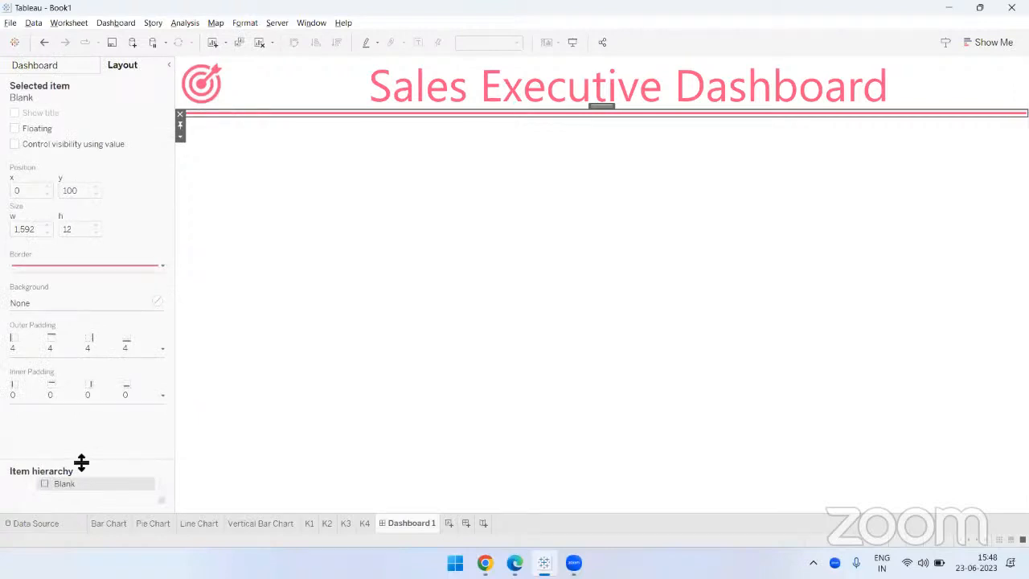
pyautogui.moveTo(80, 461); pyautogui.dragTo(94, 191)
pyautogui.click(92, 369)
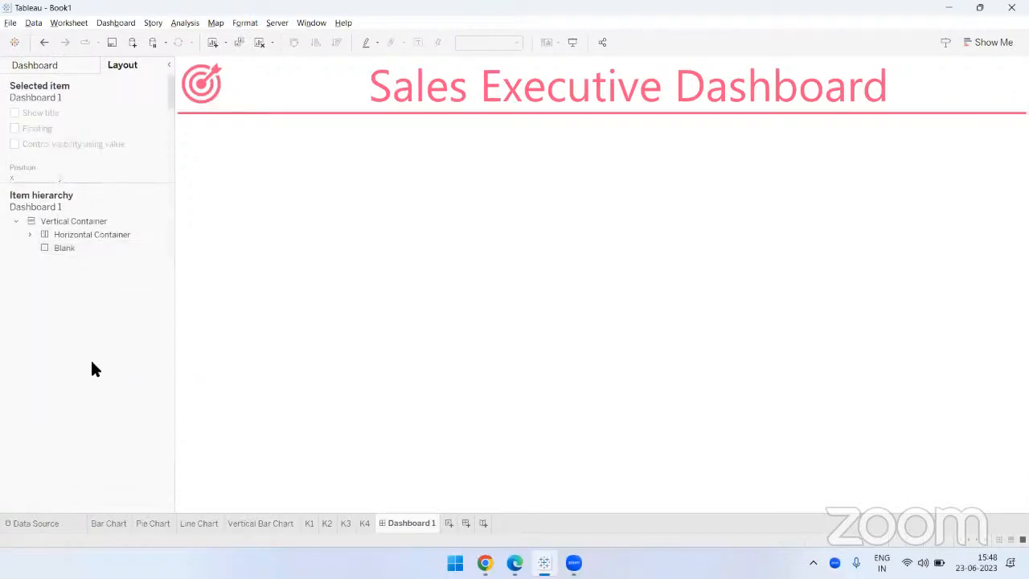
# Step: Preview the dashboard in presentation mode, compare it with the planned container outline, and return to editing
pyautogui.click(572, 44)
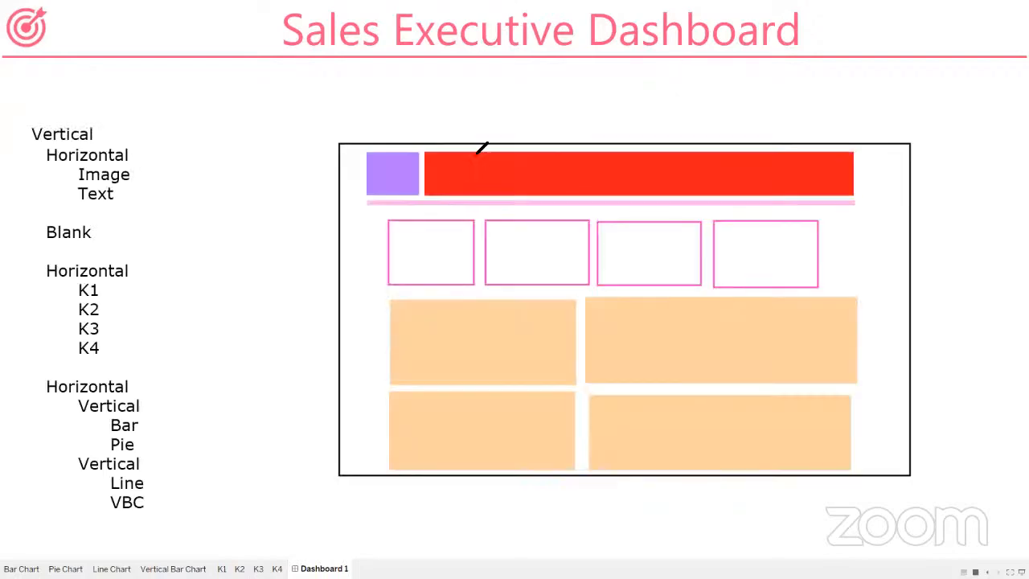
pyautogui.click(26, 166)
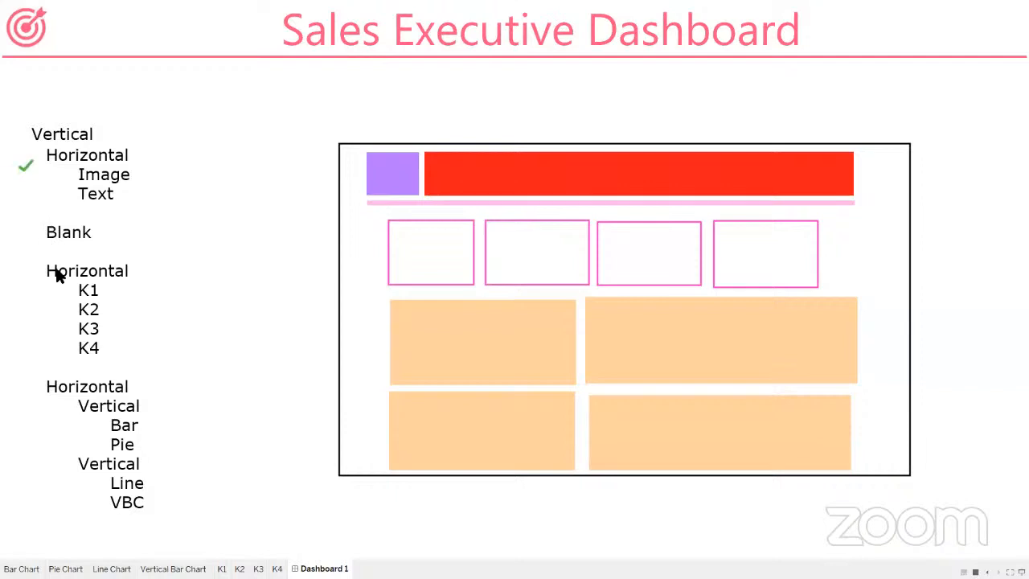
pyautogui.click(31, 158)
pyautogui.click(27, 273)
pyautogui.click(638, 84)
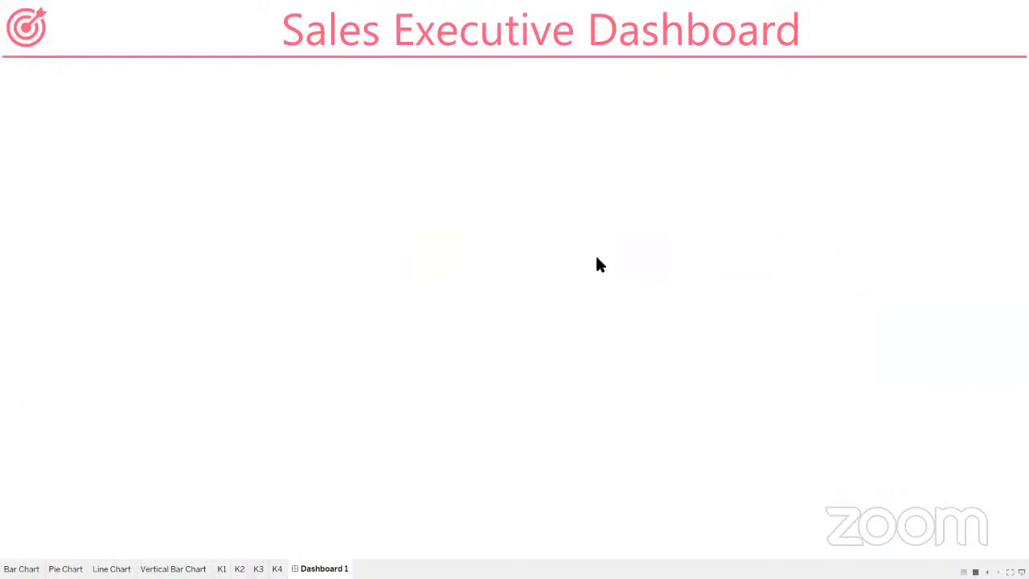
pyautogui.press('Escape')
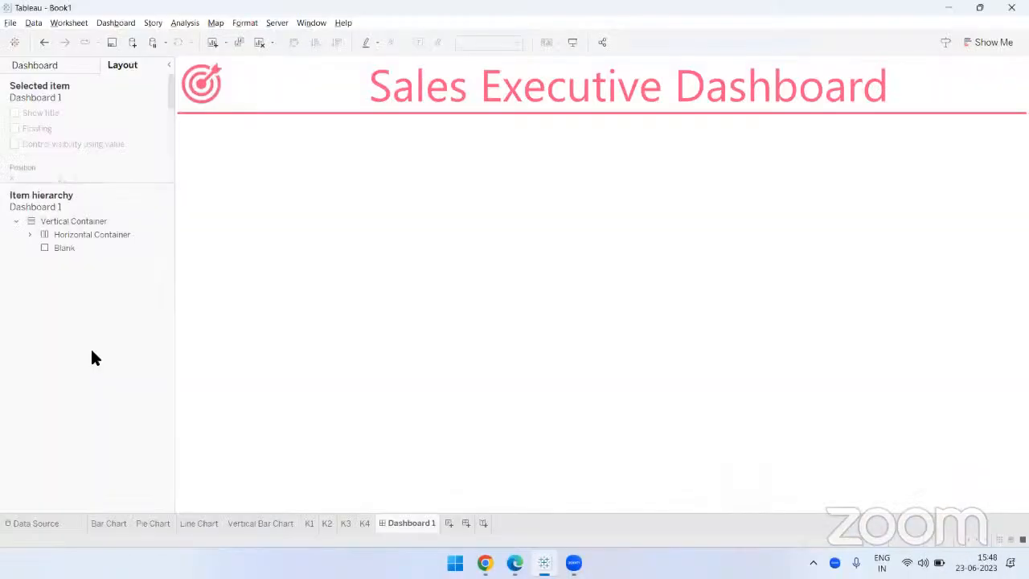
# Step: Add a tiled horizontal container below the pink separator line, inside the outer vertical container
pyautogui.click(68, 74)
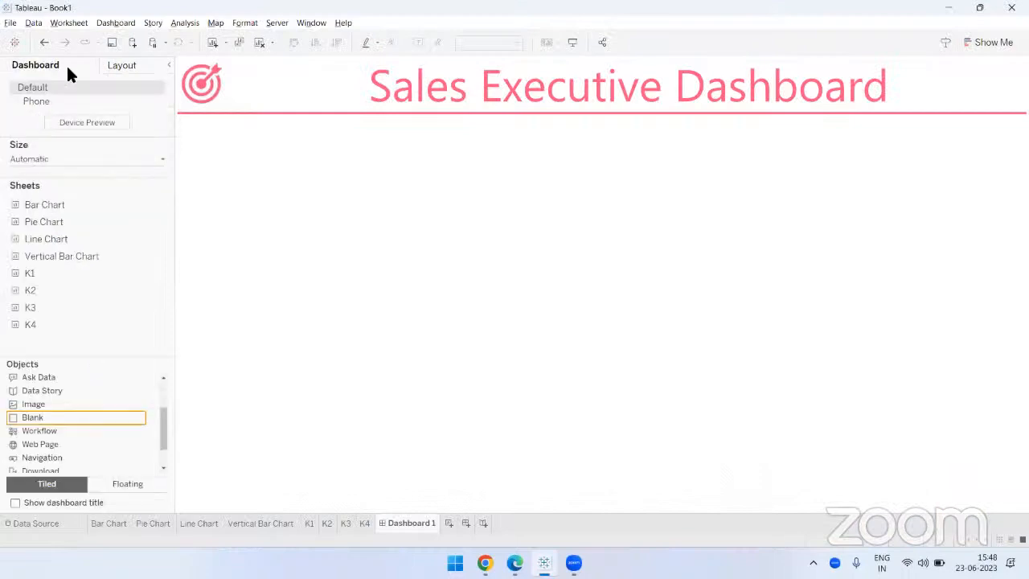
pyautogui.scroll(2, 61, 419)
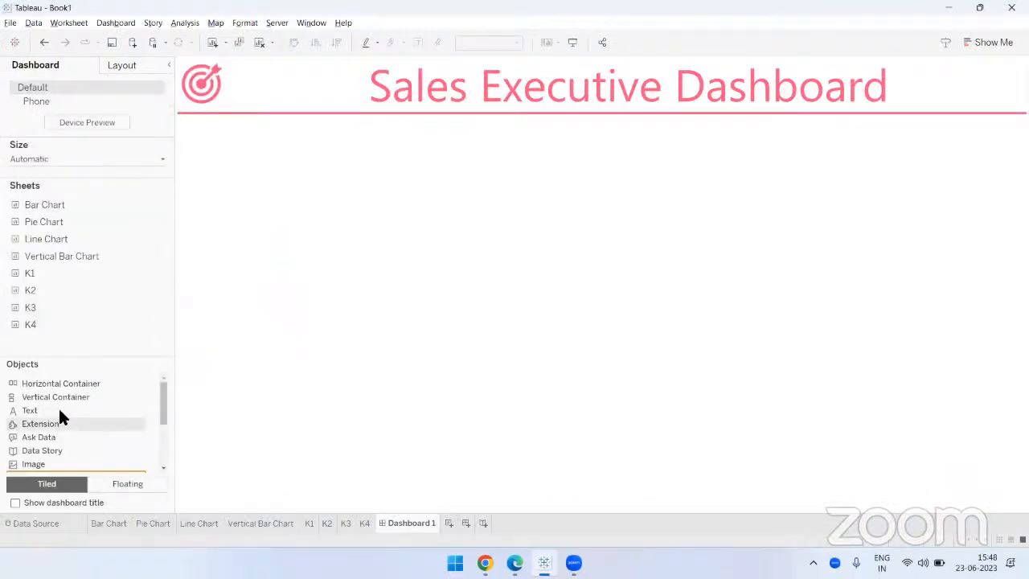
pyautogui.moveTo(59, 379); pyautogui.dragTo(244, 127)
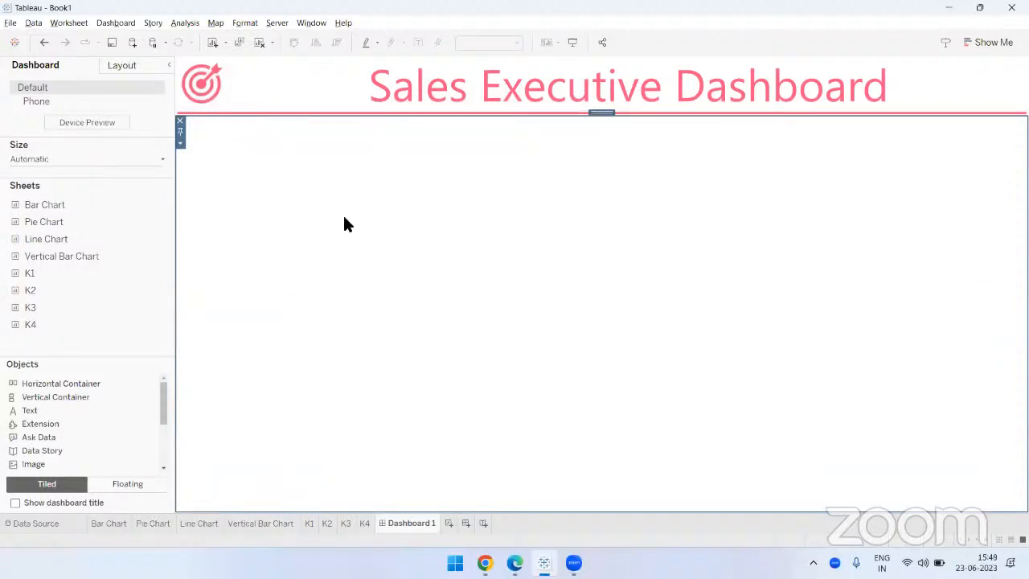
# Step: Set the height of the new horizontal container to 150 pixels and show it in the item hierarchy
pyautogui.rightClick(337, 140)
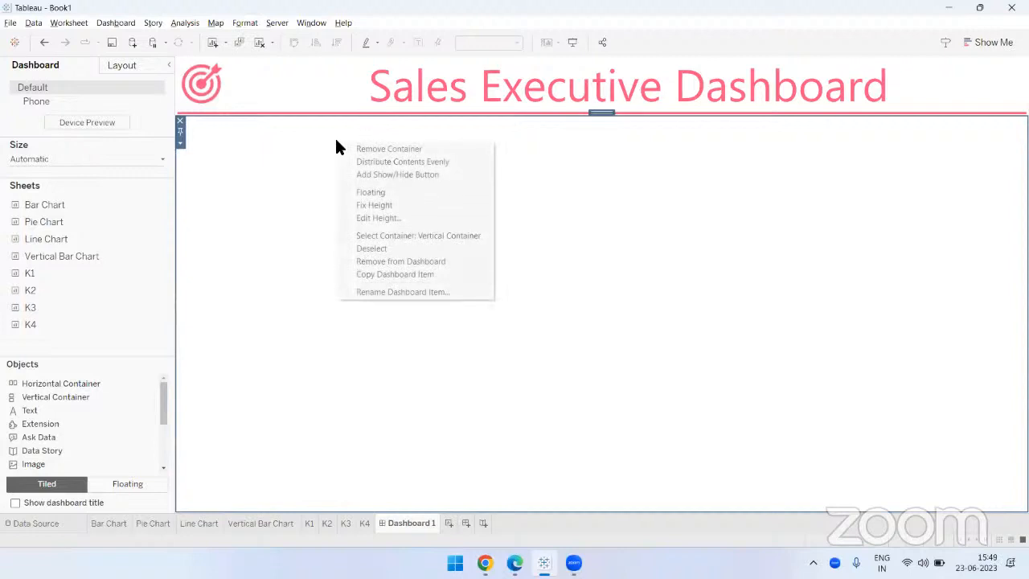
pyautogui.click(363, 219)
pyautogui.write('150')
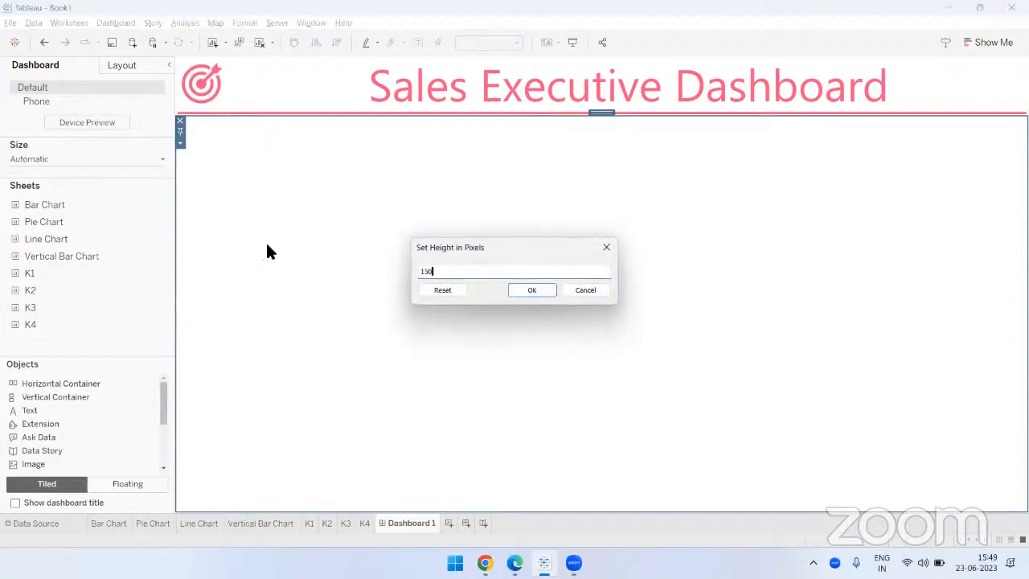
pyautogui.click(547, 285)
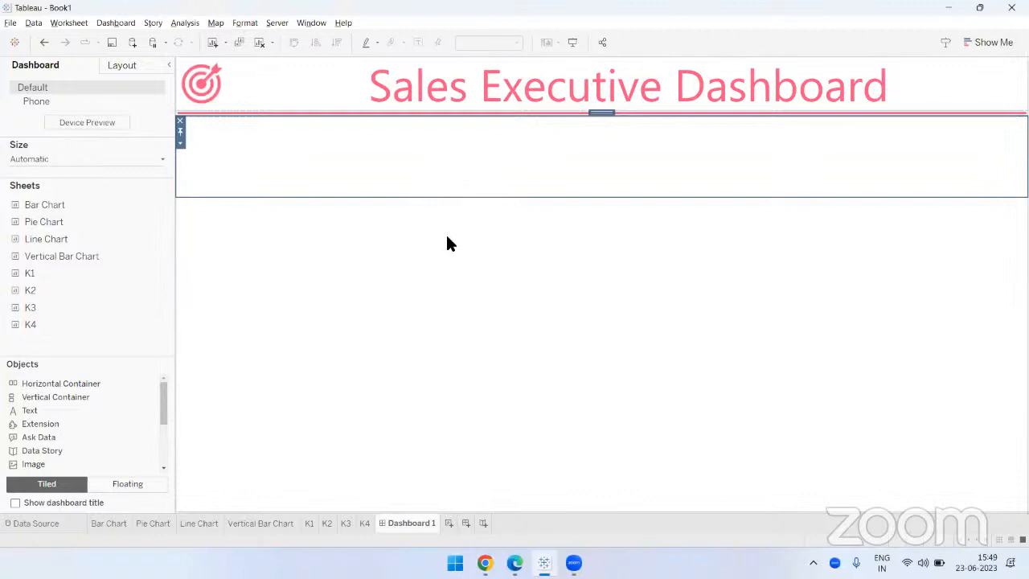
pyautogui.click(120, 66)
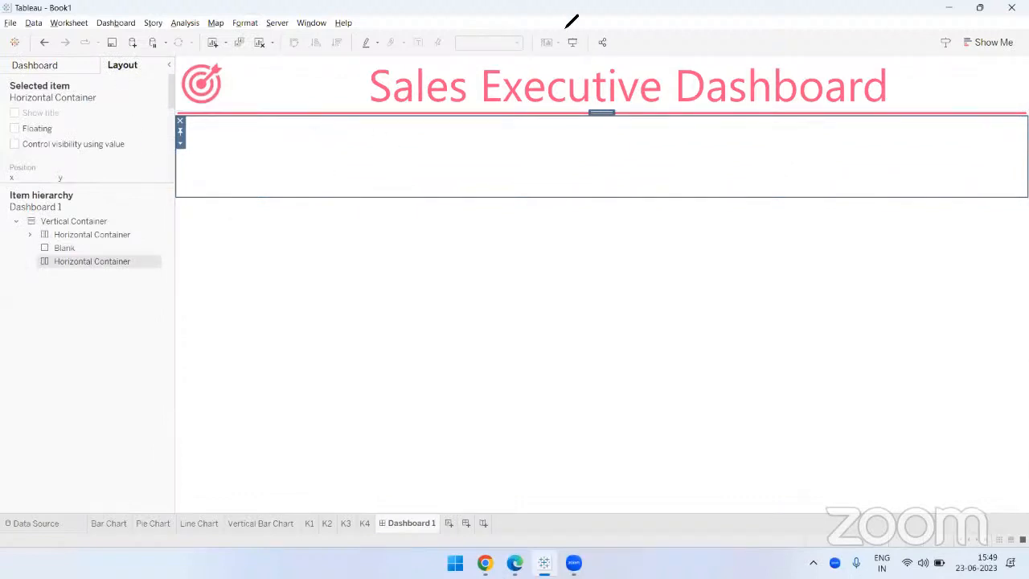
pyautogui.moveTo(242, 165); pyautogui.dragTo(272, 121)
pyautogui.moveTo(296, 110); pyautogui.dragTo(283, 213)
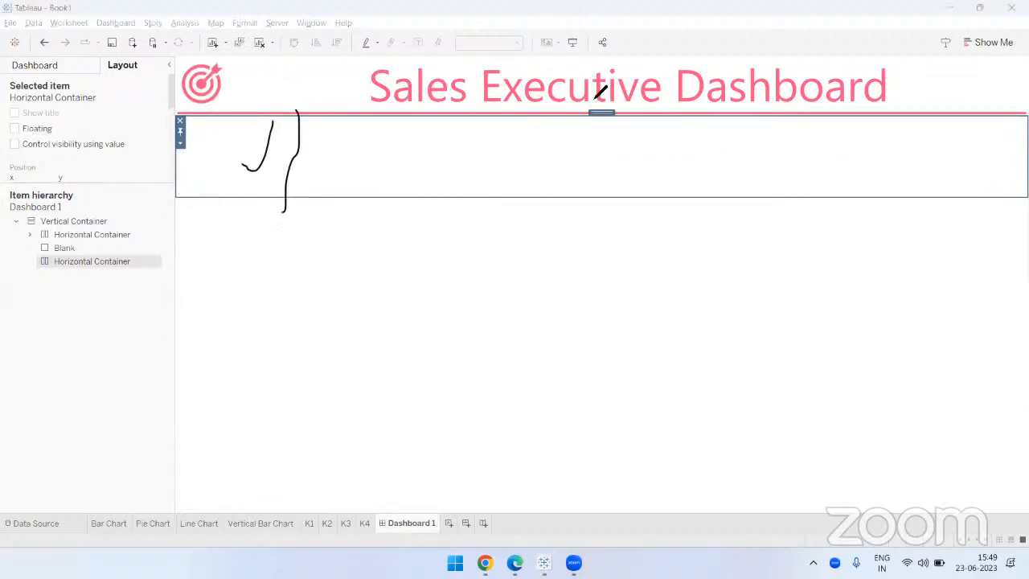
pyautogui.moveTo(381, 119); pyautogui.dragTo(401, 213)
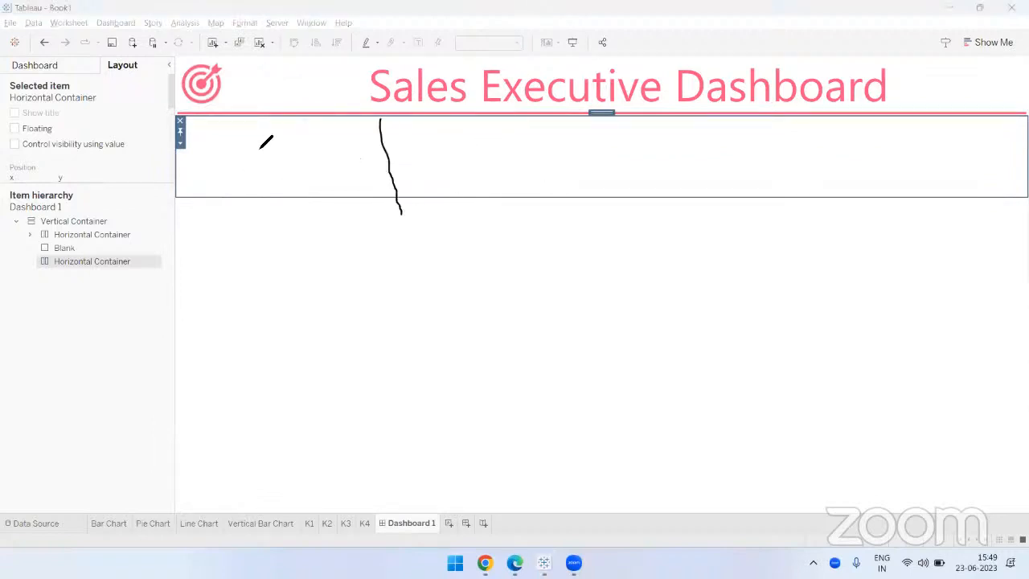
pyautogui.moveTo(263, 157); pyautogui.dragTo(312, 134)
pyautogui.moveTo(601, 117); pyautogui.dragTo(614, 193)
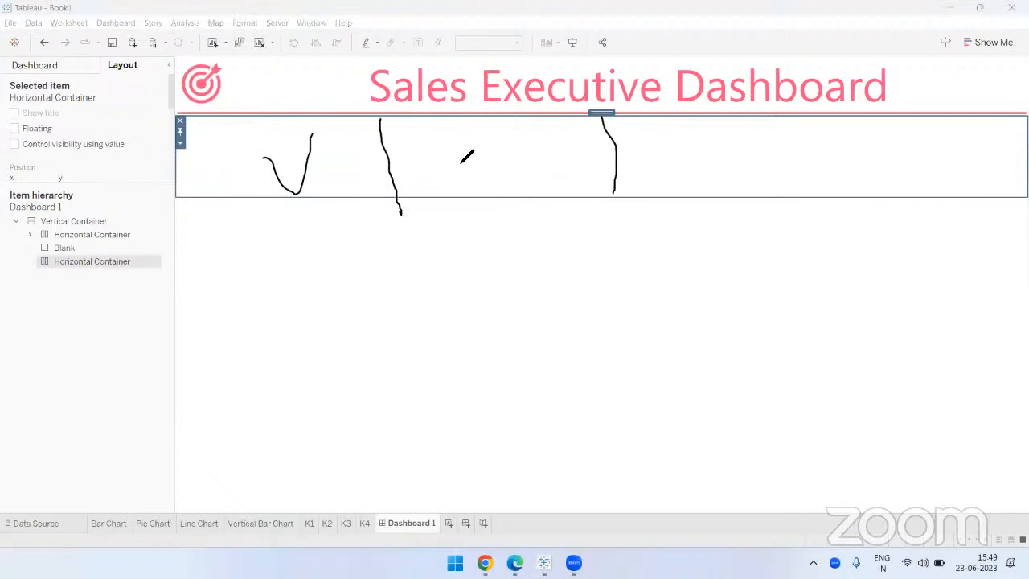
pyautogui.moveTo(459, 155); pyautogui.dragTo(515, 145)
pyautogui.moveTo(789, 116); pyautogui.dragTo(776, 205)
pyautogui.moveTo(701, 163); pyautogui.dragTo(732, 161)
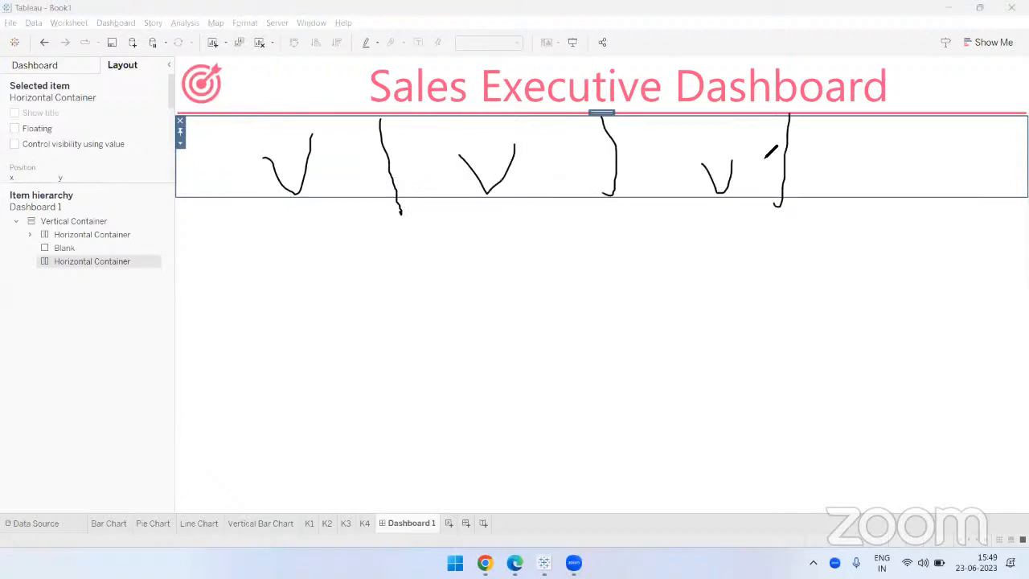
pyautogui.moveTo(900, 151); pyautogui.dragTo(942, 133)
pyautogui.moveTo(182, 259); pyautogui.dragTo(361, 257)
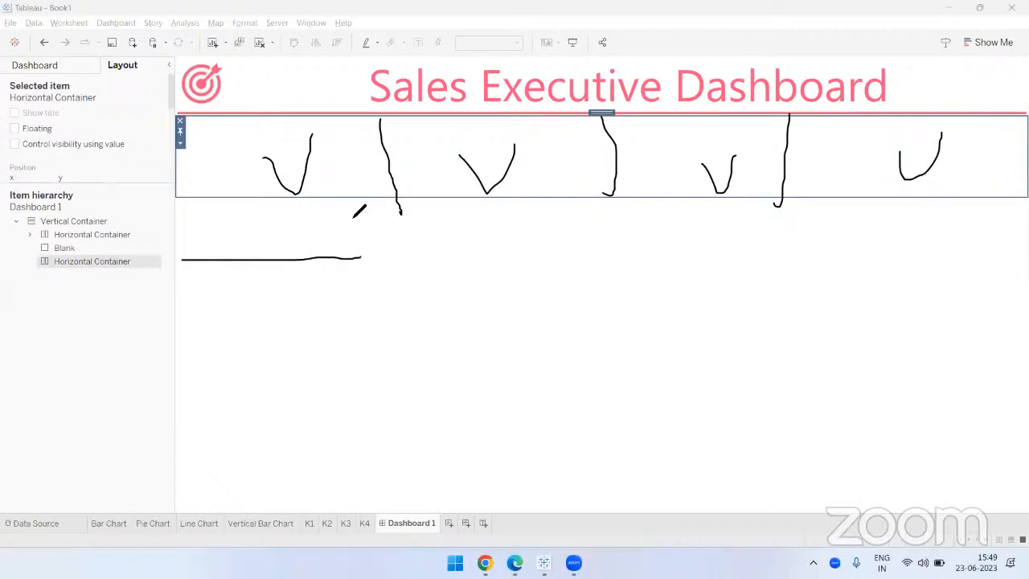
pyautogui.moveTo(334, 131); pyautogui.dragTo(349, 202)
pyautogui.moveTo(457, 206); pyautogui.dragTo(606, 206)
pyautogui.moveTo(538, 107); pyautogui.dragTo(561, 182)
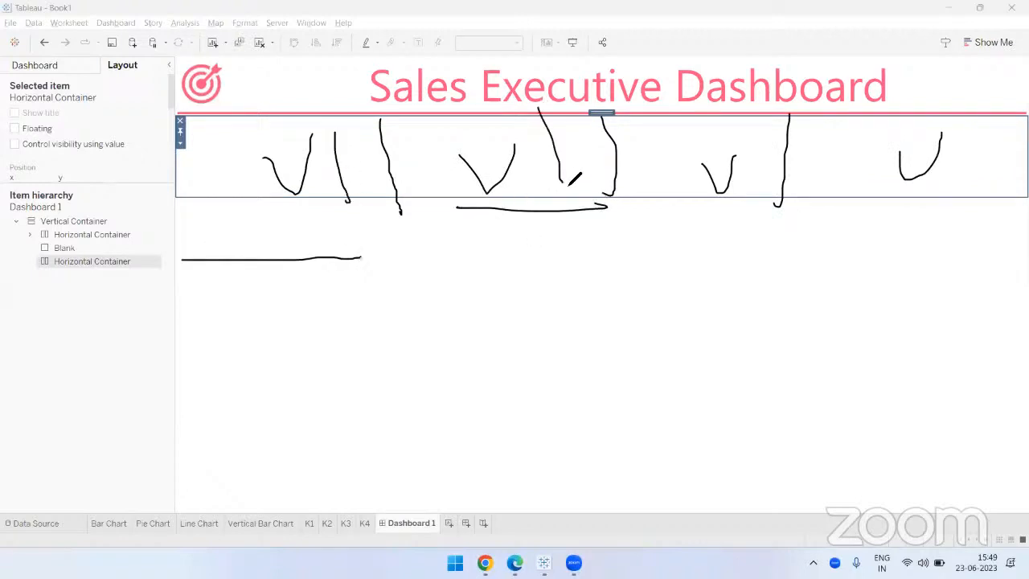
pyautogui.moveTo(627, 255); pyautogui.dragTo(768, 247)
pyautogui.moveTo(670, 117); pyautogui.dragTo(685, 207)
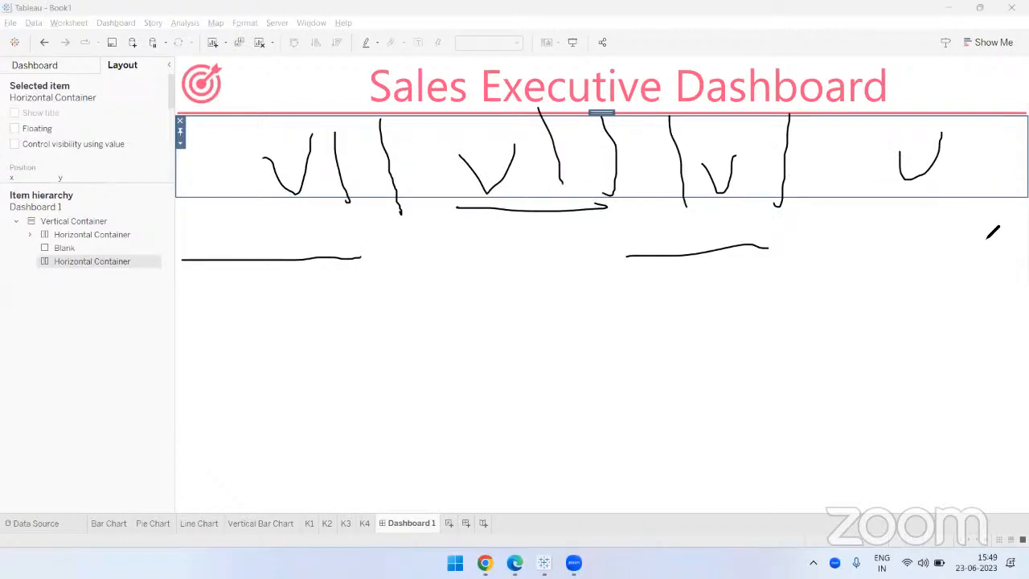
pyautogui.moveTo(778, 261); pyautogui.dragTo(986, 233)
pyautogui.moveTo(869, 109); pyautogui.dragTo(903, 201)
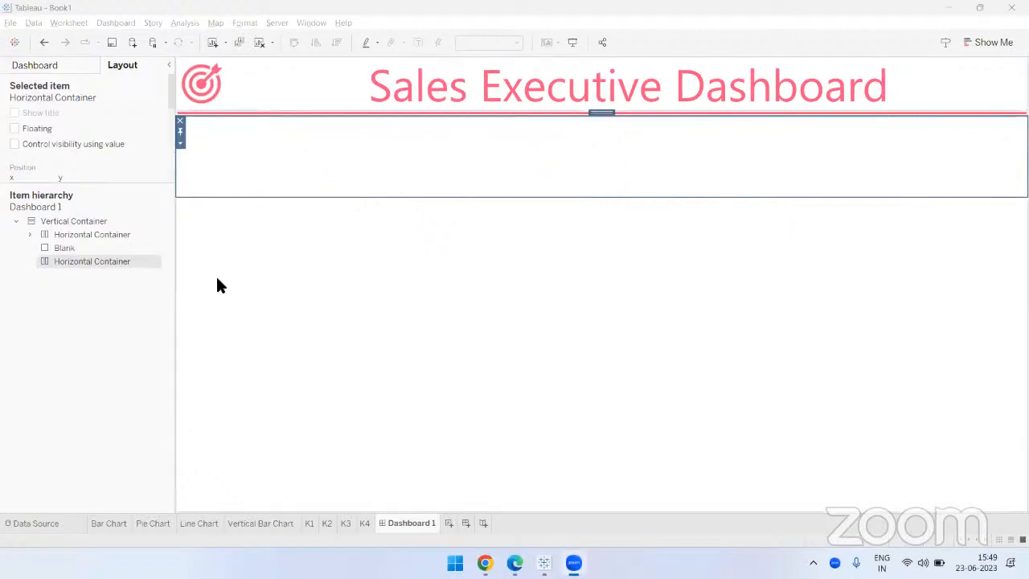
# Step: Set the horizontal container below the Blank separator to distribute its contents evenly
pyautogui.rightClick(103, 259)
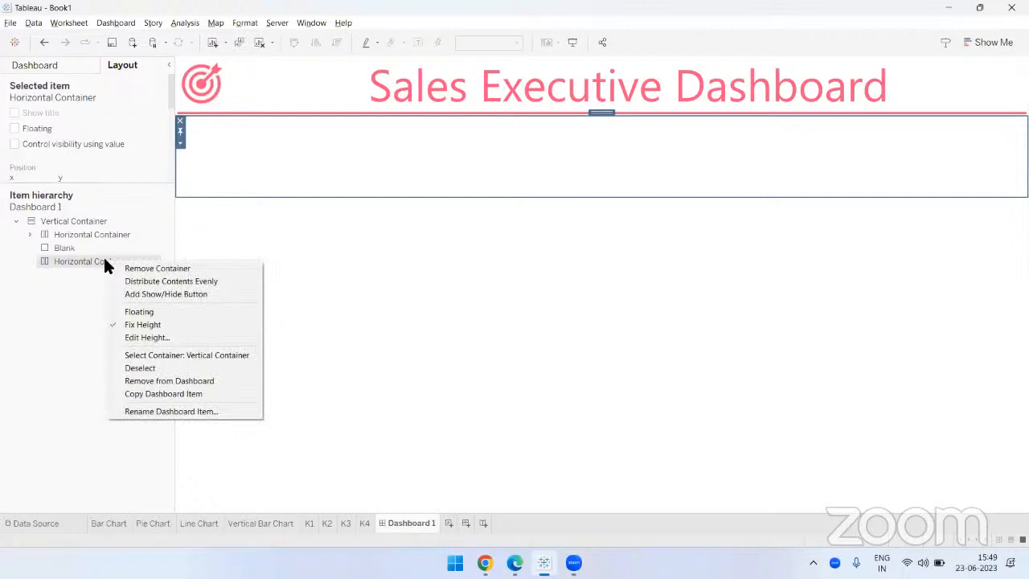
pyautogui.click(175, 286)
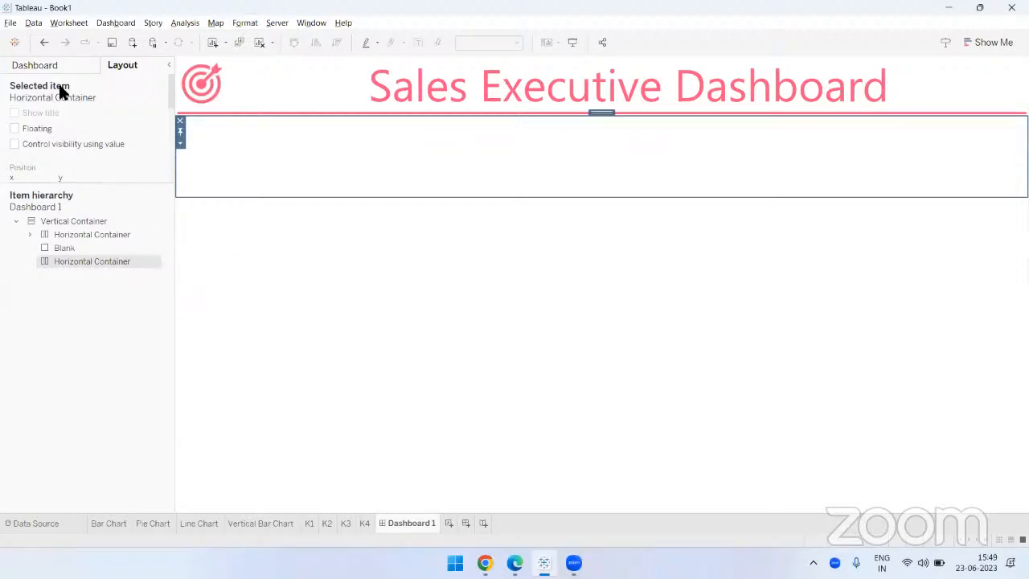
# Step: Place the sheets K1, K2, K3 and K4 side by side in that order inside the horizontal container below the separator
pyautogui.click(38, 65)
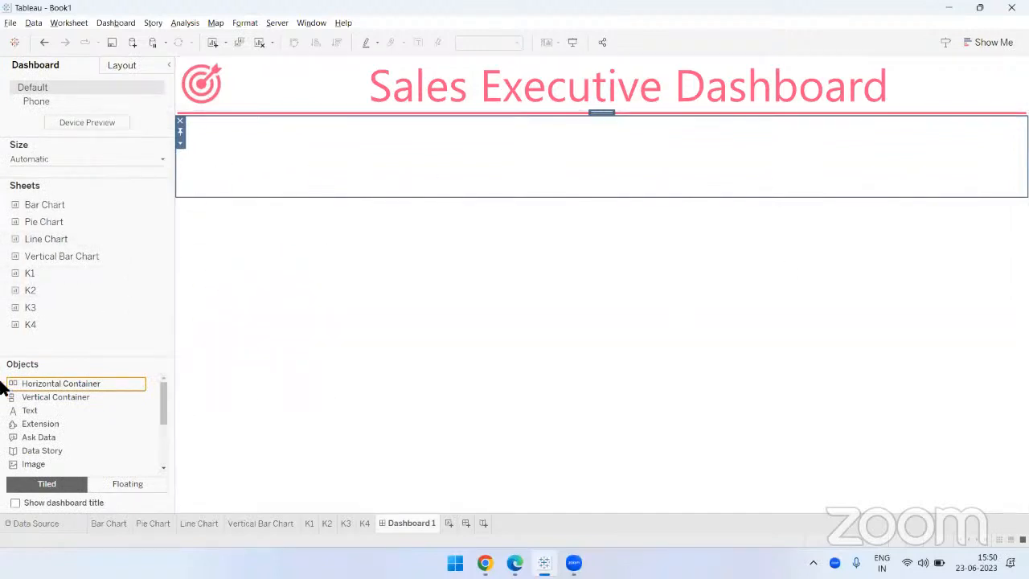
pyautogui.moveTo(32, 397)
pyautogui.mouseDown()
pyautogui.moveTo(655, 143)
pyautogui.moveTo(611, 148)
pyautogui.moveTo(941, 129)
pyautogui.mouseUp()
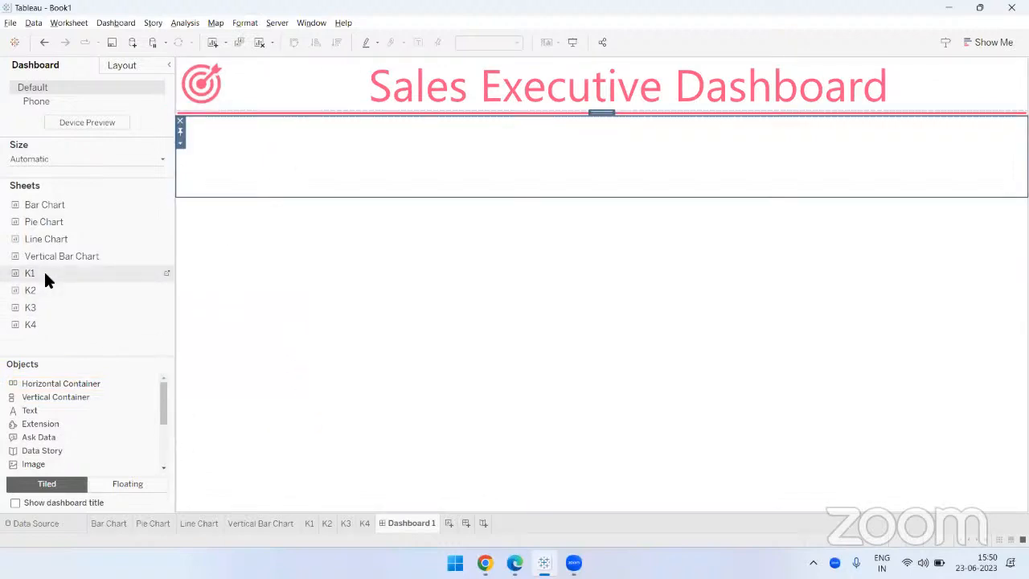
pyautogui.moveTo(43, 263); pyautogui.dragTo(552, 165)
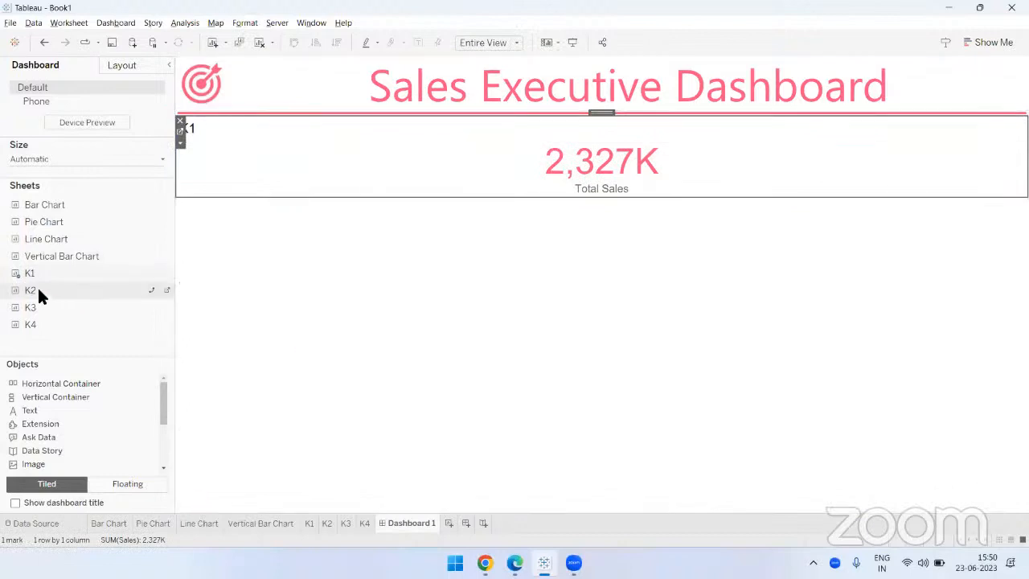
pyautogui.moveTo(39, 290)
pyautogui.mouseDown()
pyautogui.moveTo(515, 181)
pyautogui.moveTo(816, 135)
pyautogui.moveTo(973, 125)
pyautogui.moveTo(1001, 134)
pyautogui.mouseUp()
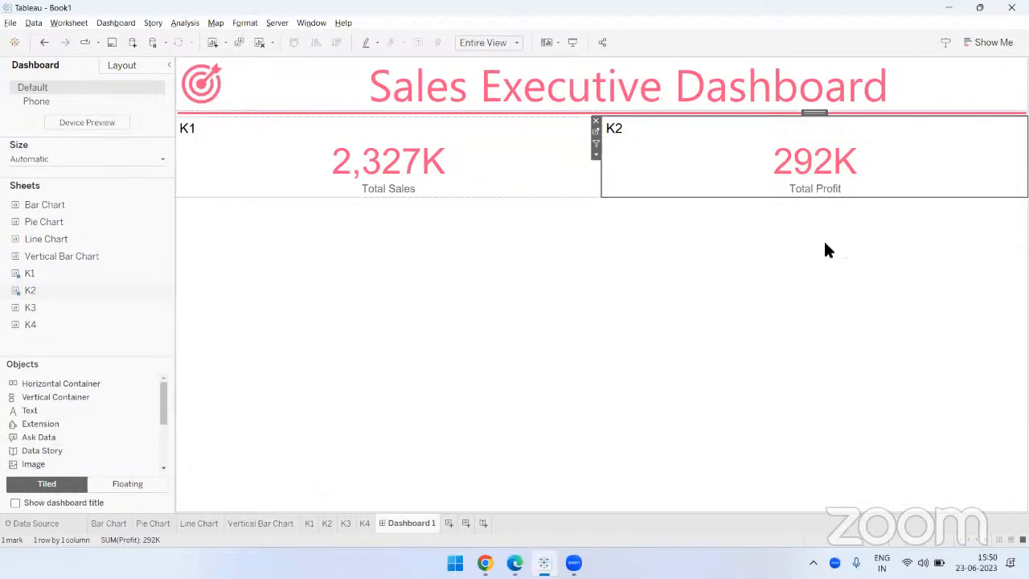
pyautogui.moveTo(50, 312); pyautogui.dragTo(988, 138)
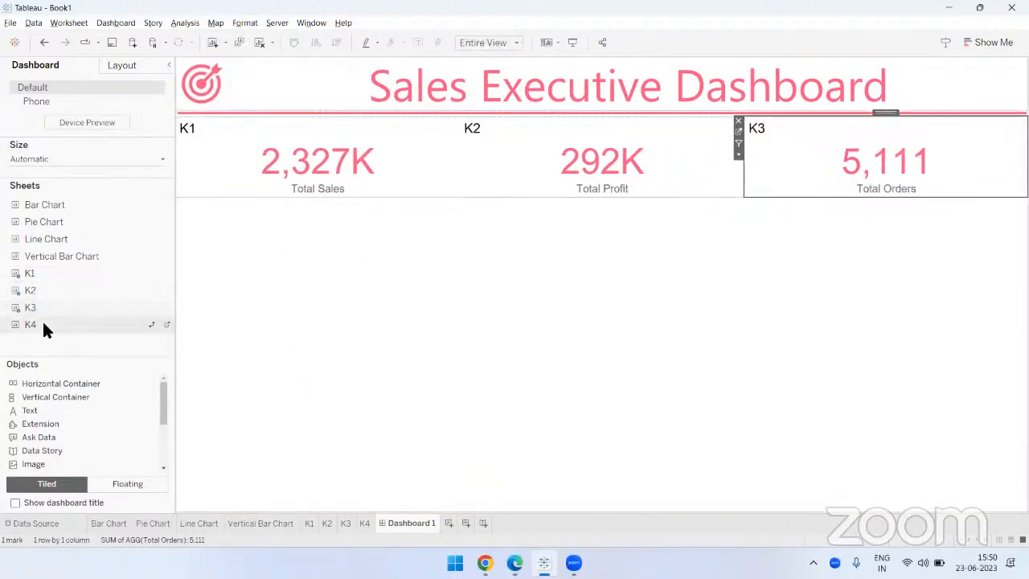
pyautogui.moveTo(43, 324); pyautogui.dragTo(977, 144)
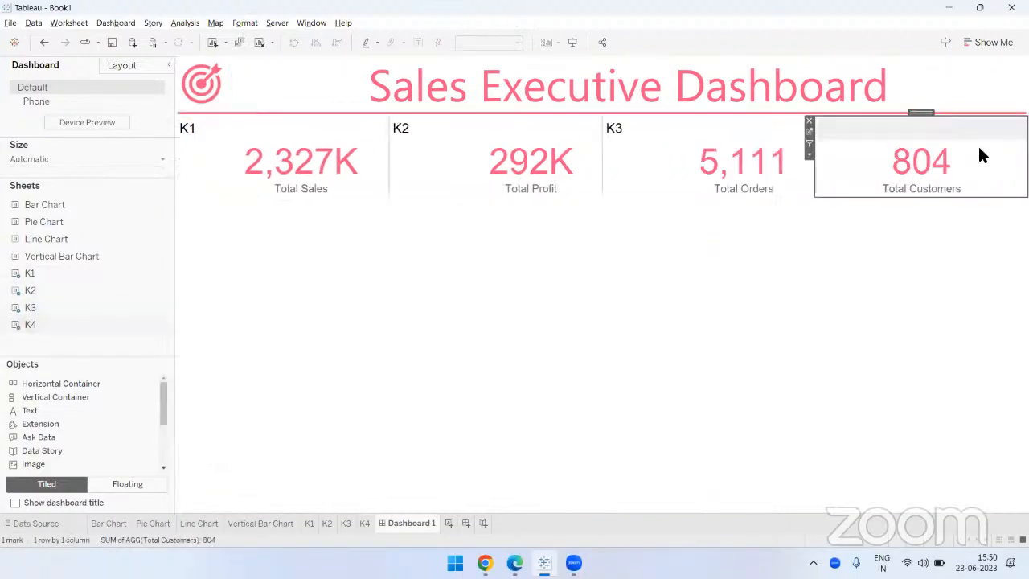
pyautogui.click(69, 349)
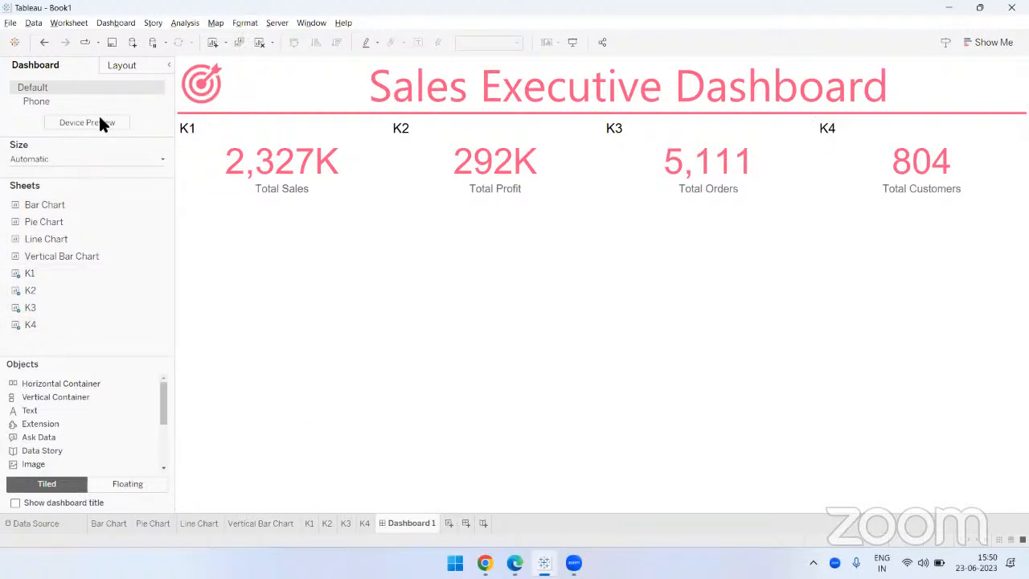
# Step: Examine the contents of both horizontal containers in the item hierarchy, leaving the K1 to K4 container expanded
pyautogui.click(114, 69)
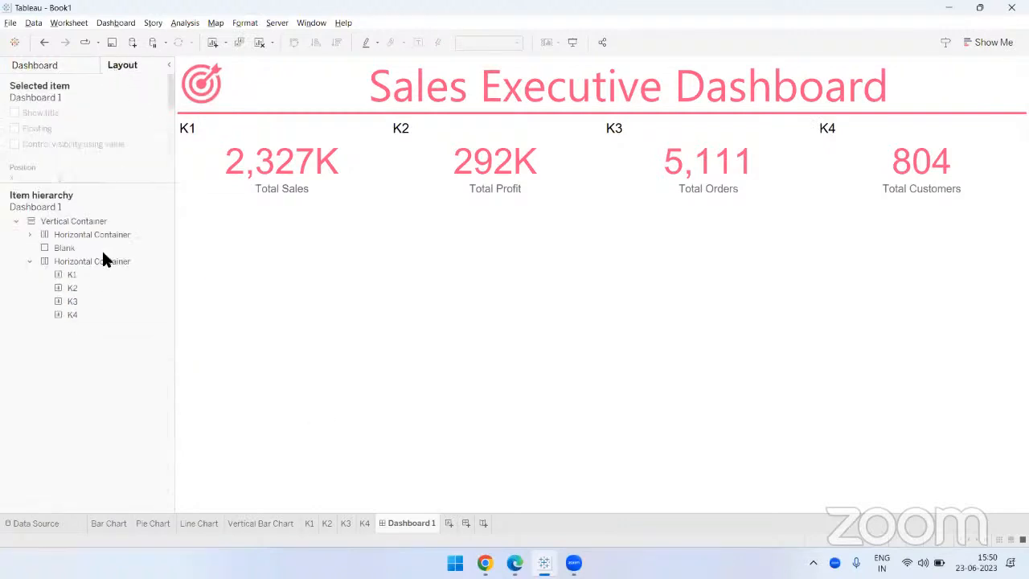
pyautogui.click(29, 234)
pyautogui.click(30, 234)
pyautogui.click(30, 261)
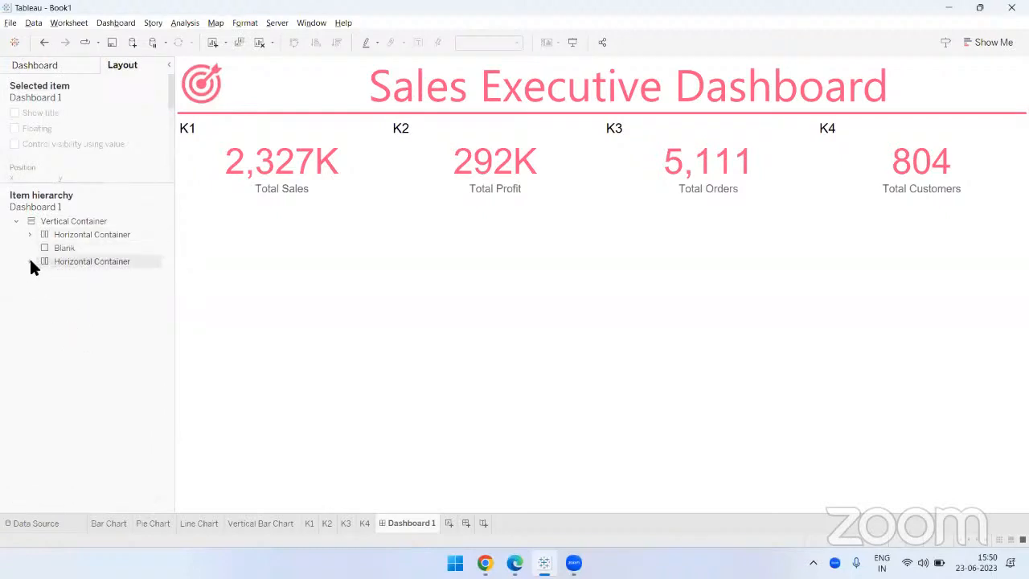
pyautogui.click(29, 262)
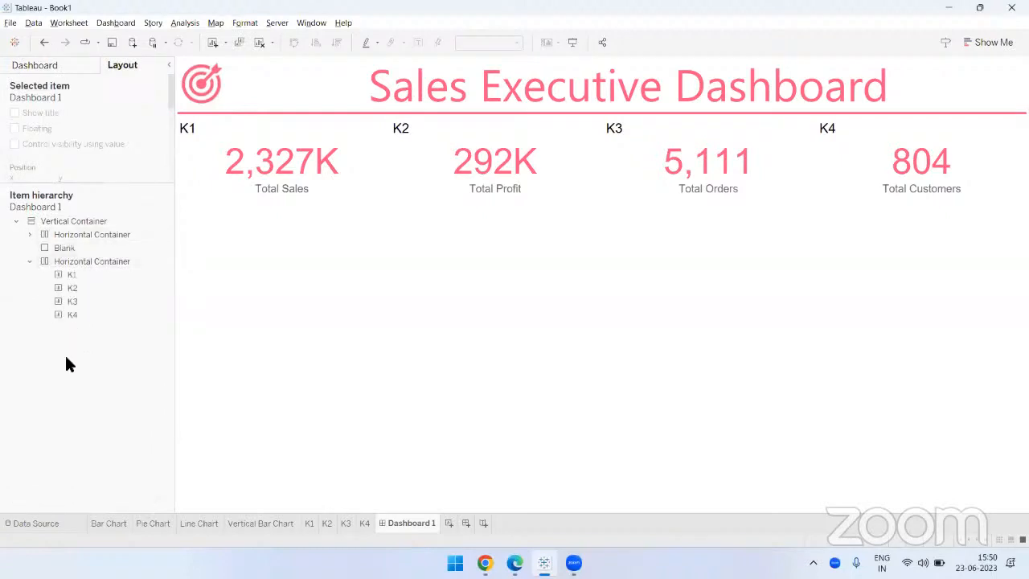
# Step: Hide the titles of the K1 and K2 sheets in the KPI row
pyautogui.click(29, 261)
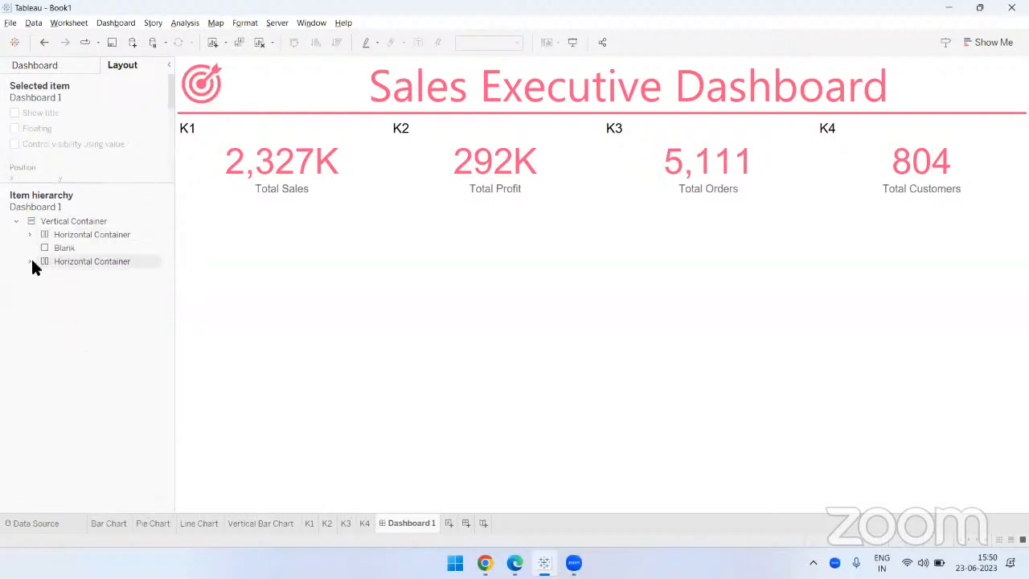
pyautogui.click(189, 131)
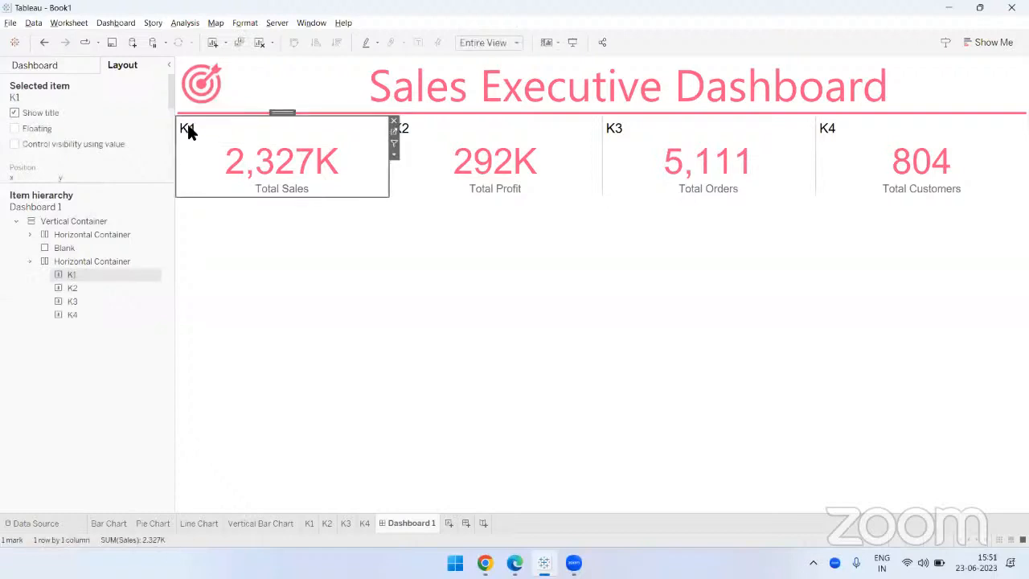
pyautogui.rightClick(189, 131)
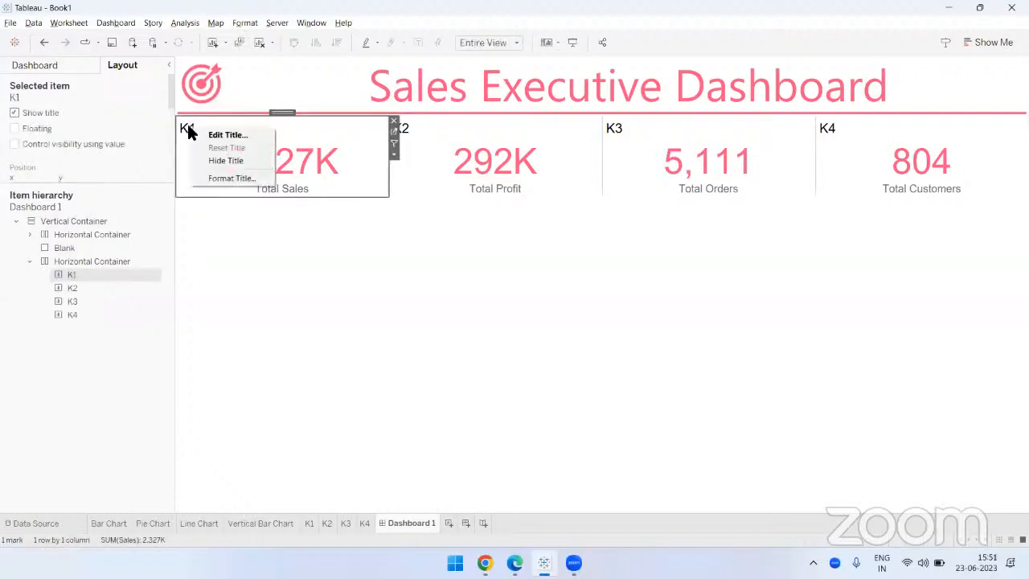
pyautogui.click(217, 161)
pyautogui.click(407, 129)
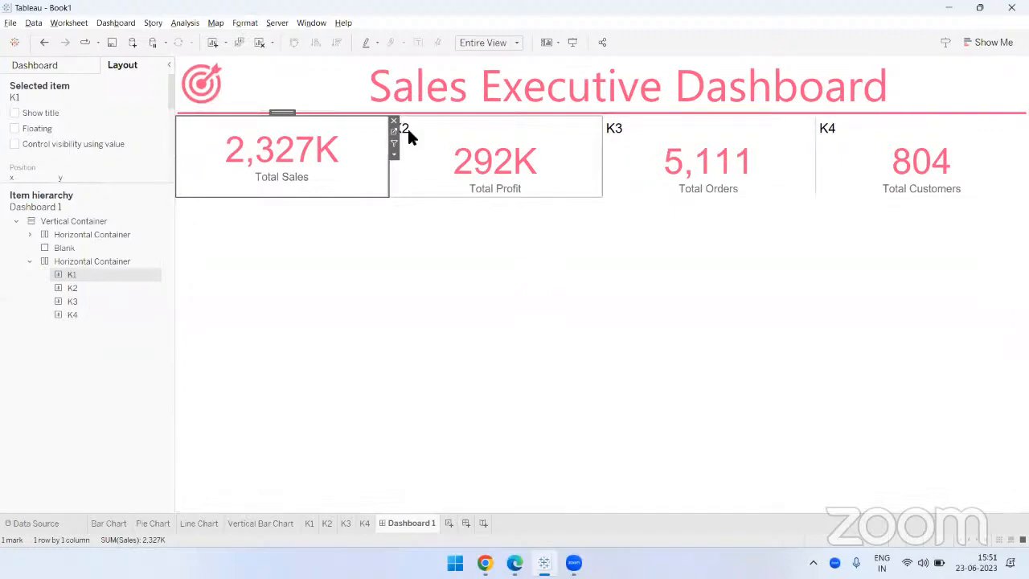
pyautogui.rightClick(407, 129)
pyautogui.click(438, 167)
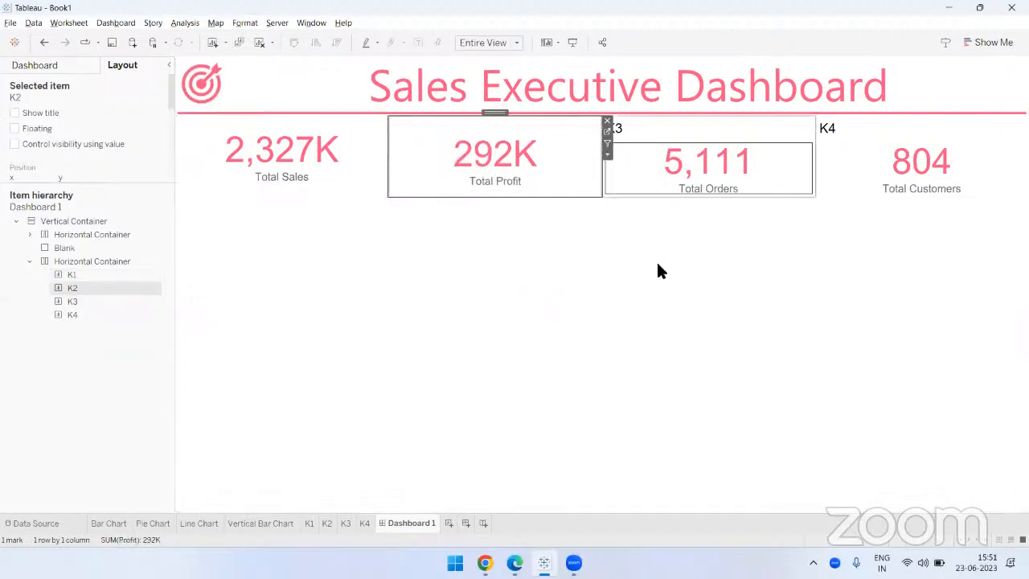
# Step: Hide the titles of the K3 and K4 sheets in the KPI row
pyautogui.click(659, 271)
pyautogui.click(617, 127)
pyautogui.rightClick(616, 129)
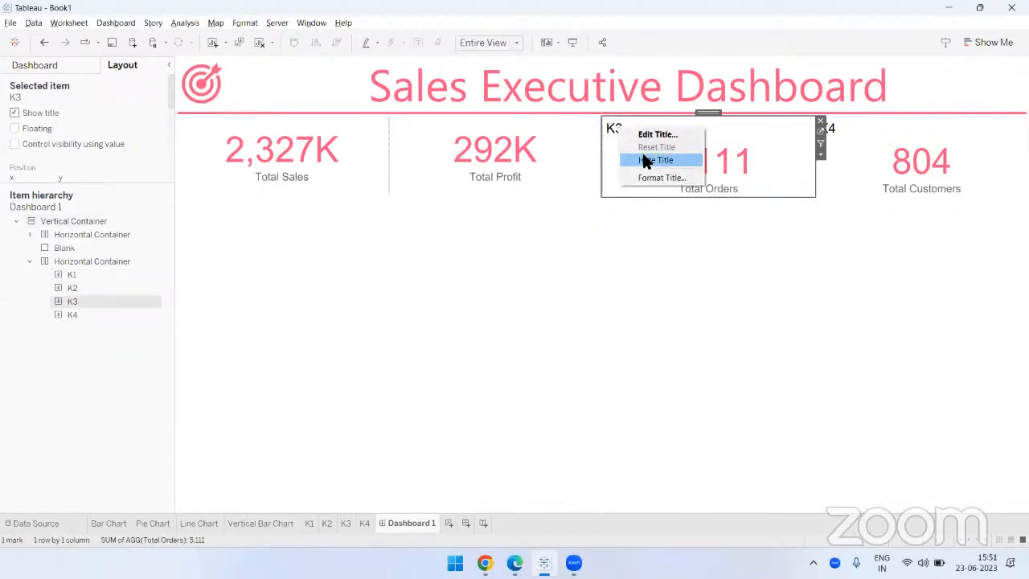
pyautogui.click(639, 159)
pyautogui.click(719, 279)
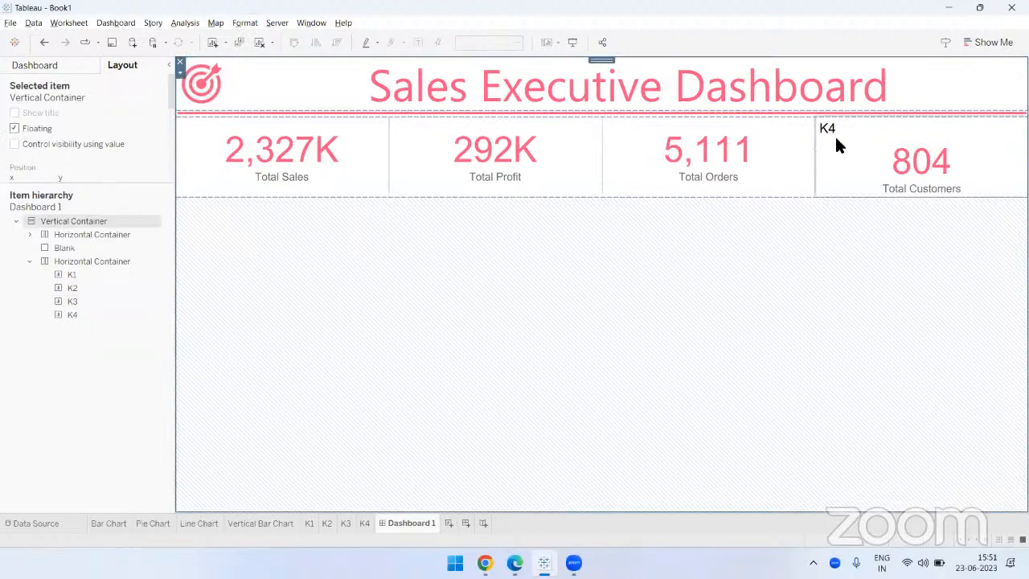
pyautogui.click(836, 134)
pyautogui.rightClick(836, 133)
pyautogui.click(862, 168)
pyautogui.click(878, 312)
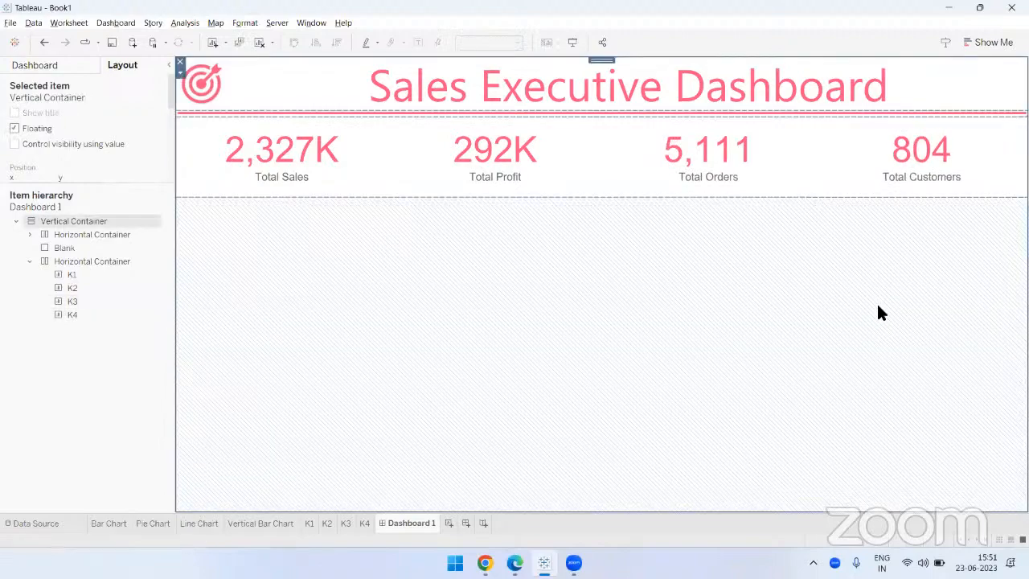
# Step: Review the header and KPI row against the container plan in presentation mode and return to editing
pyautogui.click(573, 42)
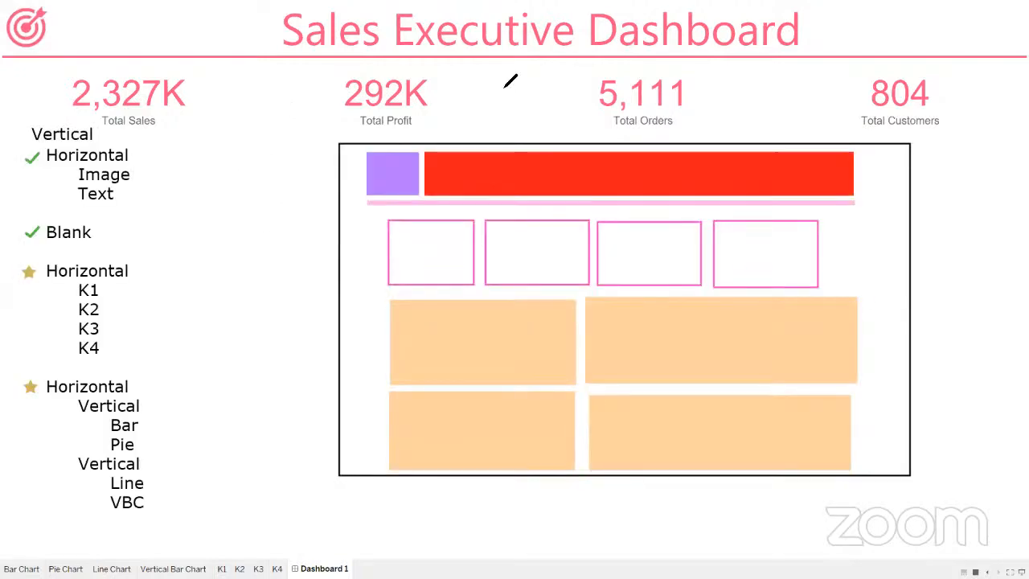
pyautogui.click(29, 277)
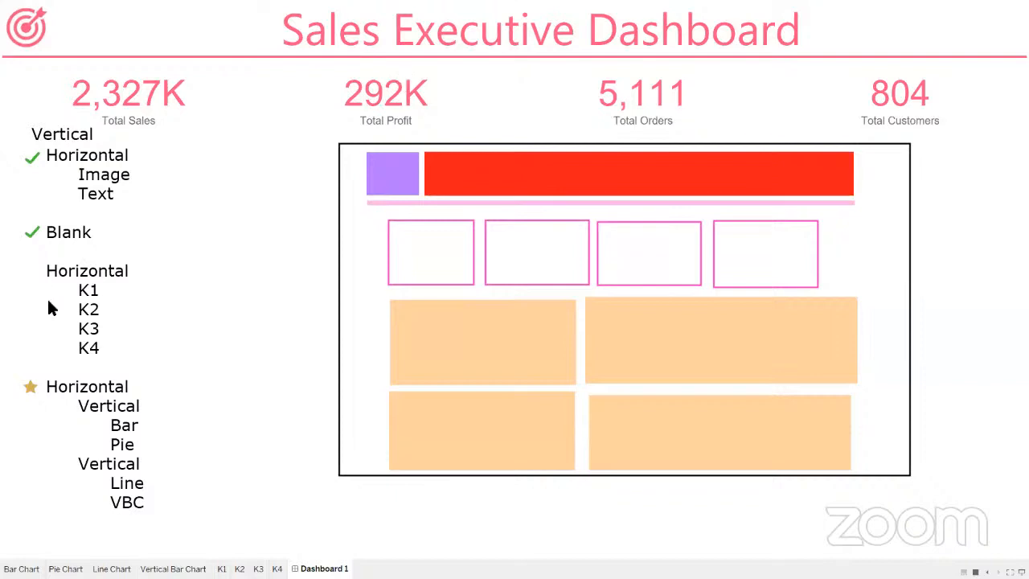
pyautogui.click(30, 274)
pyautogui.click(671, 94)
pyautogui.press('Escape')
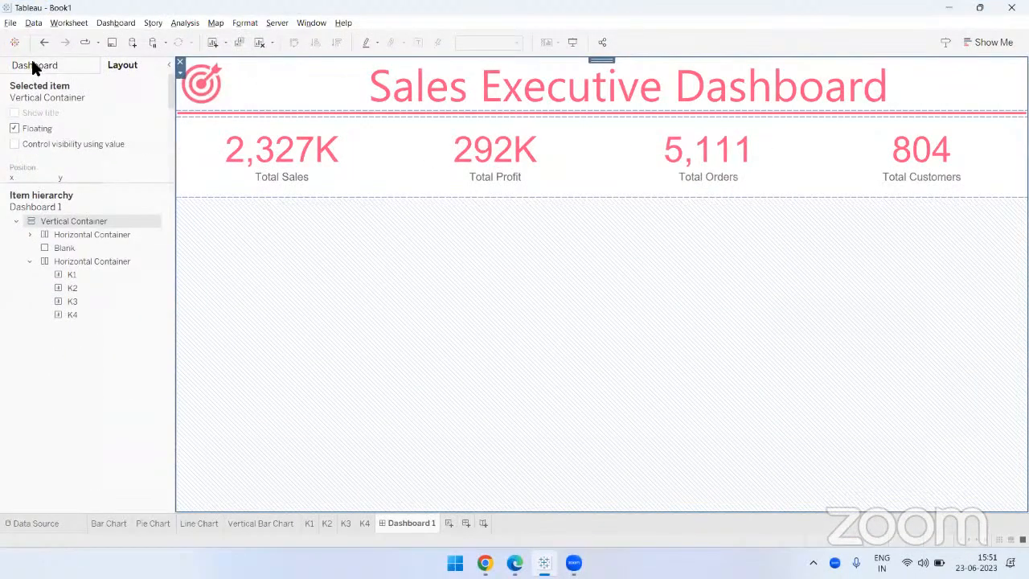
# Step: Add a horizontal container below the KPI row and show it in the item hierarchy
pyautogui.click(34, 65)
pyautogui.moveTo(60, 383); pyautogui.dragTo(259, 215)
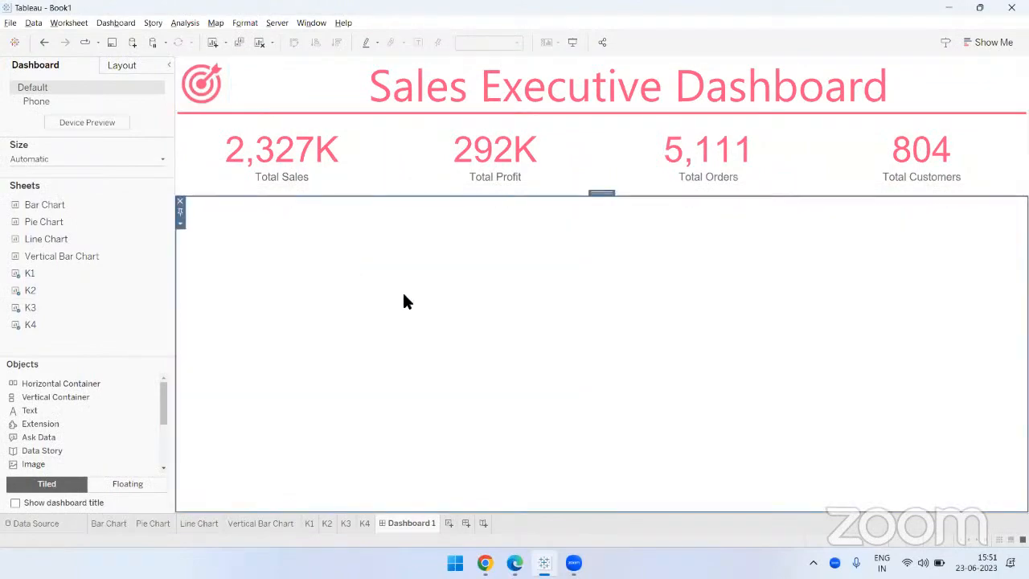
pyautogui.click(122, 66)
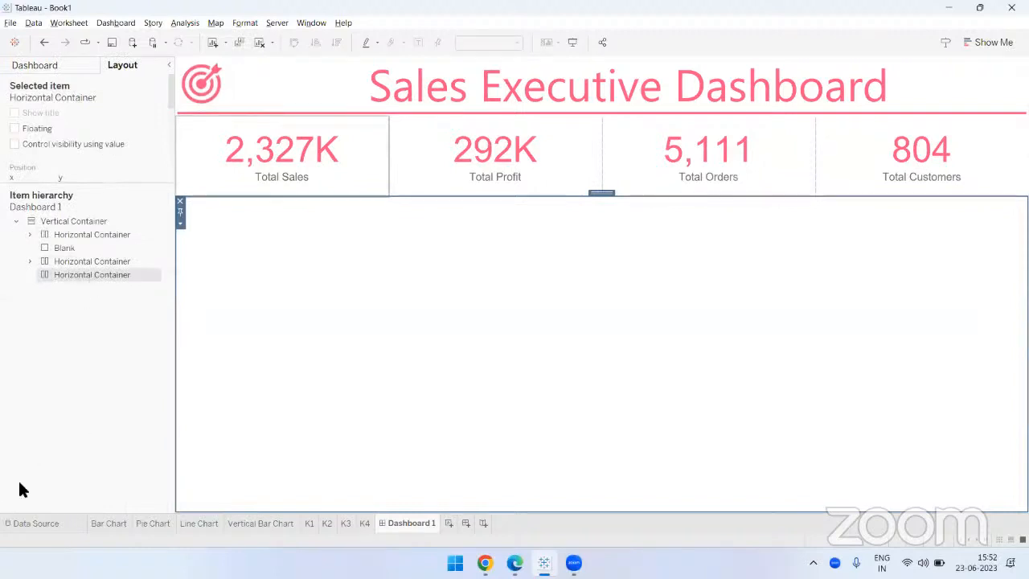
# Step: Add two vertical containers side by side inside the new horizontal container and check both in the item hierarchy
pyautogui.click(66, 70)
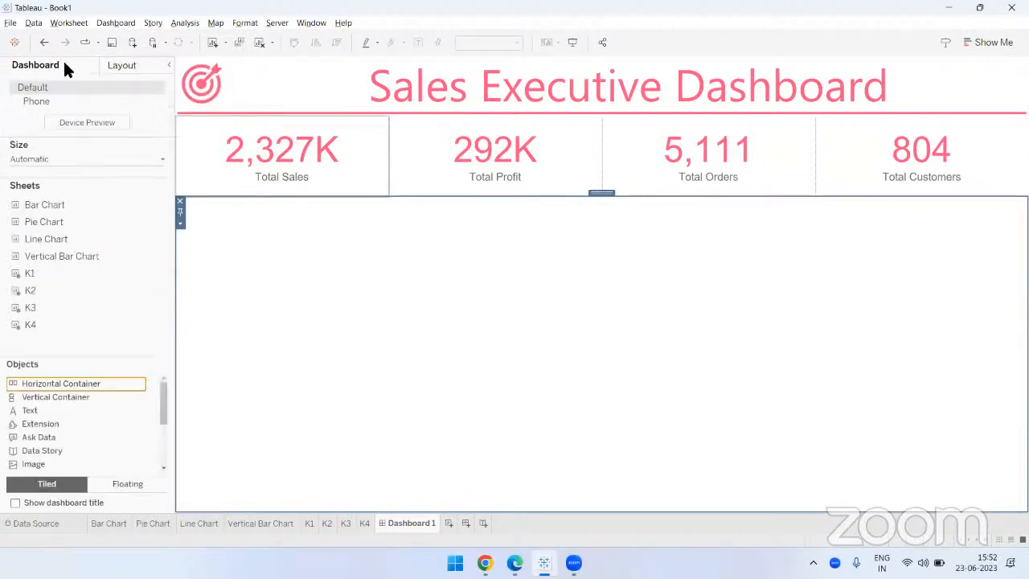
pyautogui.click(65, 398)
pyautogui.moveTo(63, 393)
pyautogui.mouseDown()
pyautogui.moveTo(587, 318)
pyautogui.moveTo(585, 308)
pyautogui.mouseUp()
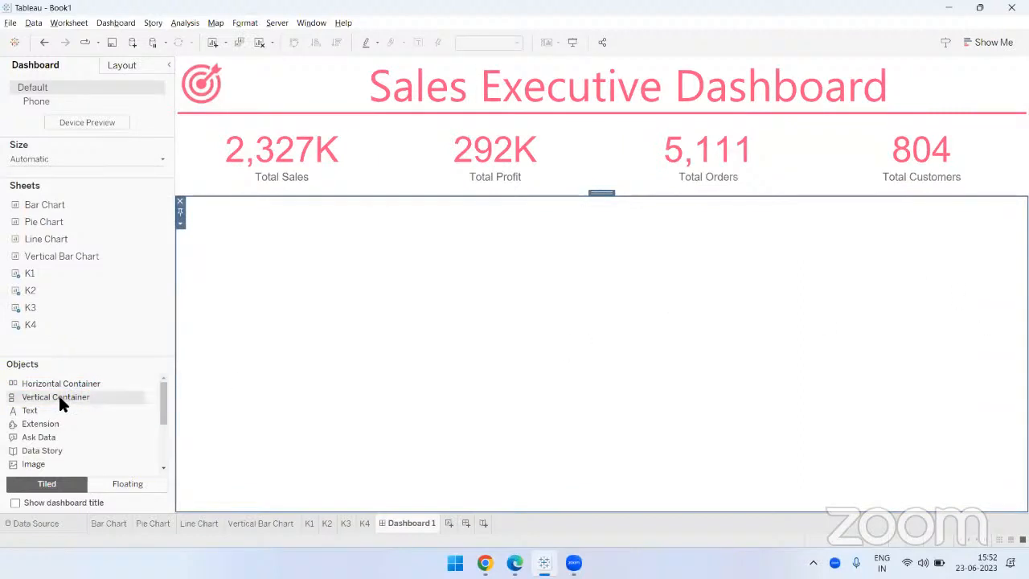
pyautogui.moveTo(58, 397); pyautogui.dragTo(211, 383)
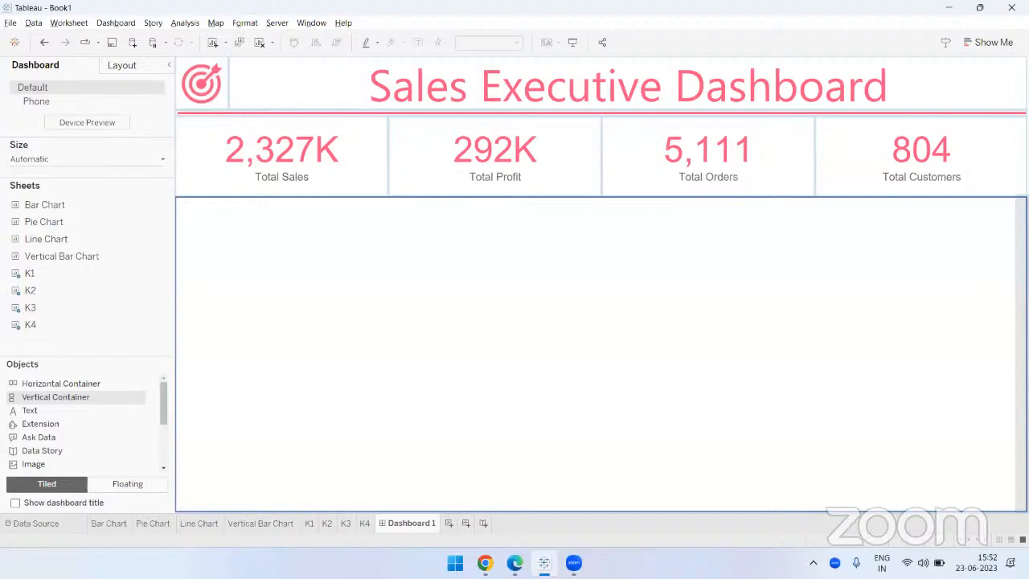
pyautogui.moveTo(1019, 354)
pyautogui.mouseDown()
pyautogui.moveTo(949, 354)
pyautogui.moveTo(1019, 354)
pyautogui.mouseUp()
pyautogui.click(119, 65)
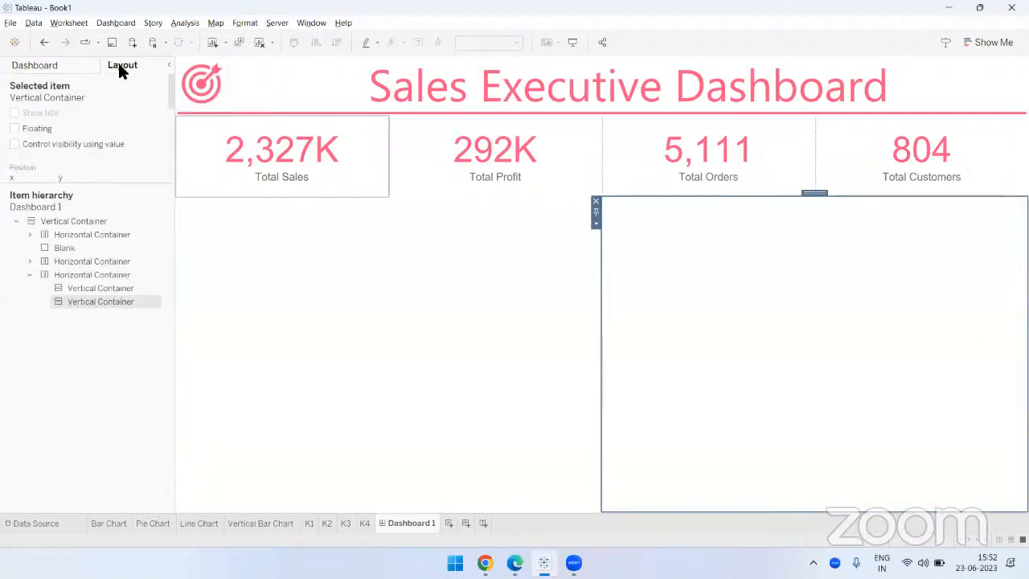
pyautogui.click(90, 289)
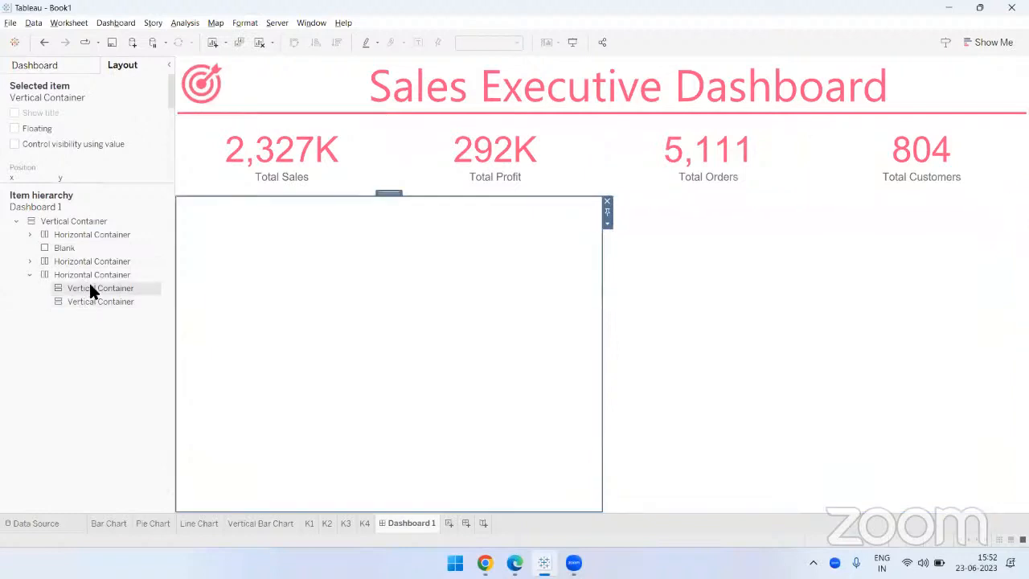
pyautogui.click(90, 303)
pyautogui.click(79, 365)
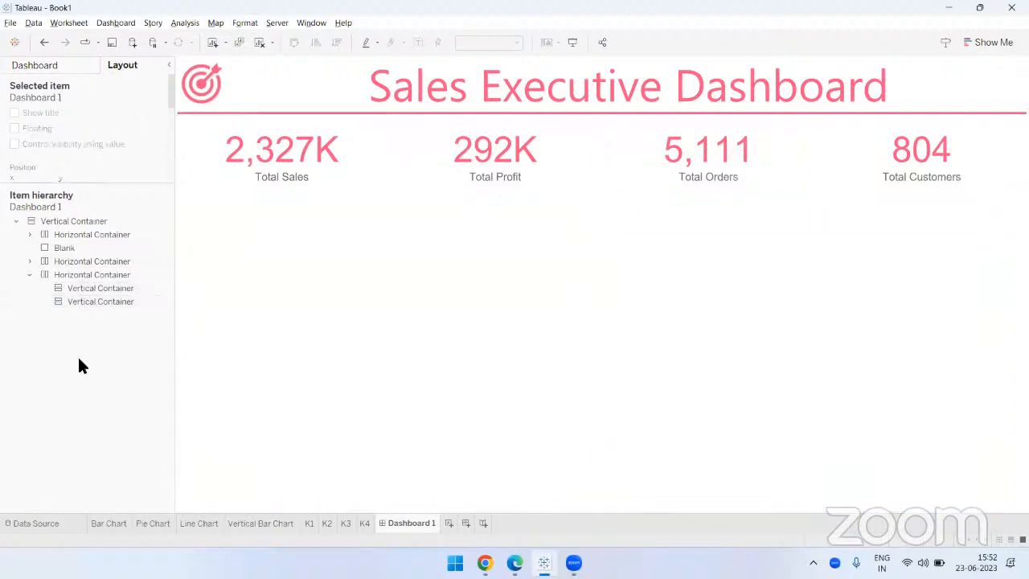
# Step: Set the left vertical container below the KPI row to distribute its contents evenly
pyautogui.click(90, 291)
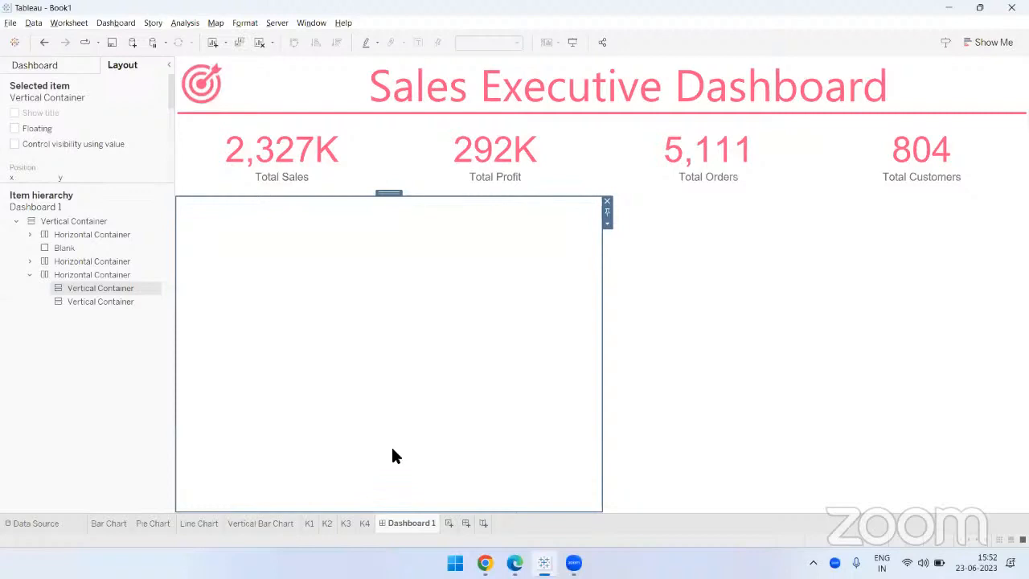
pyautogui.rightClick(106, 290)
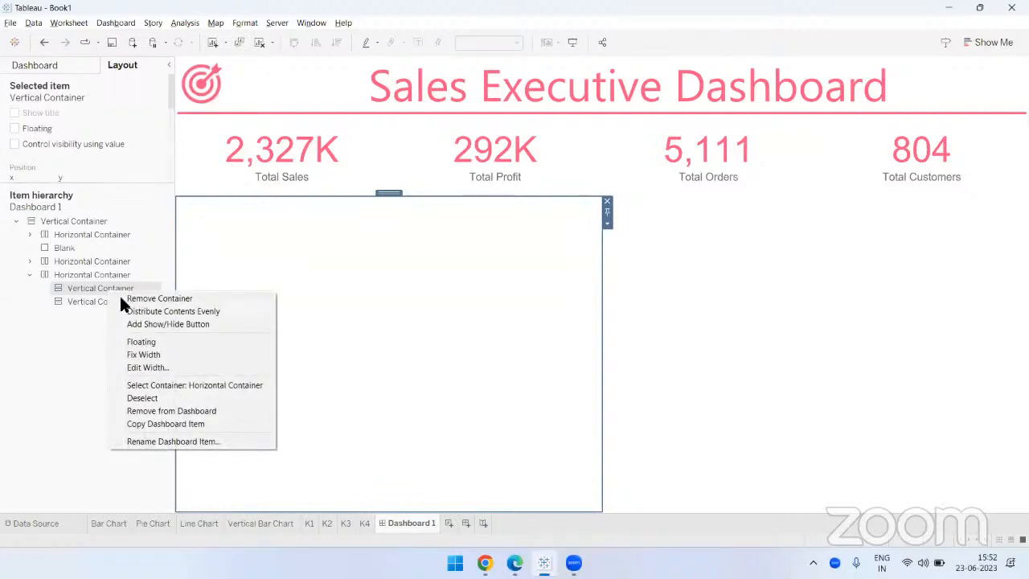
pyautogui.click(137, 311)
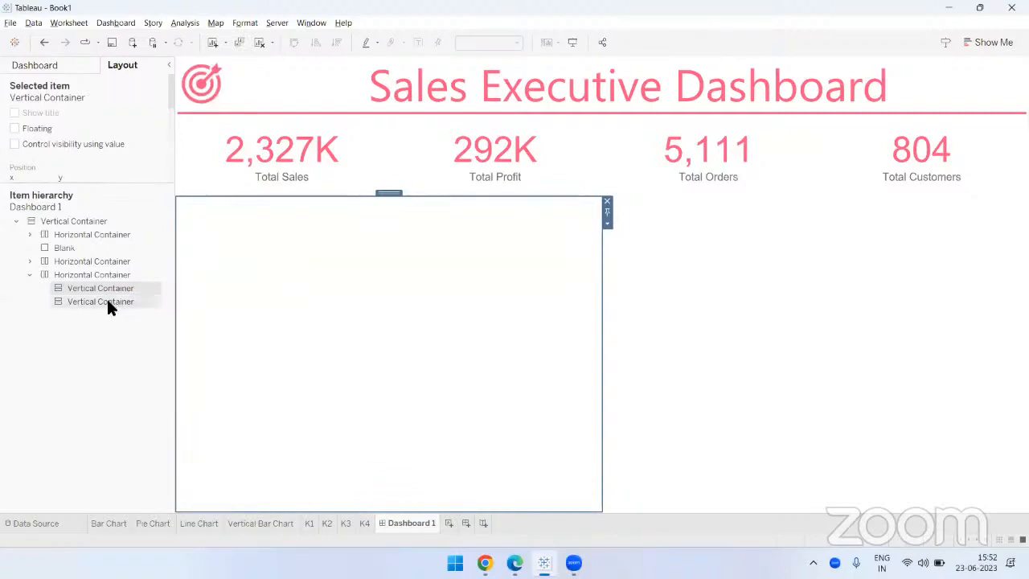
# Step: Set the right vertical container below the KPI row to distribute its contents evenly
pyautogui.click(107, 299)
pyautogui.rightClick(107, 300)
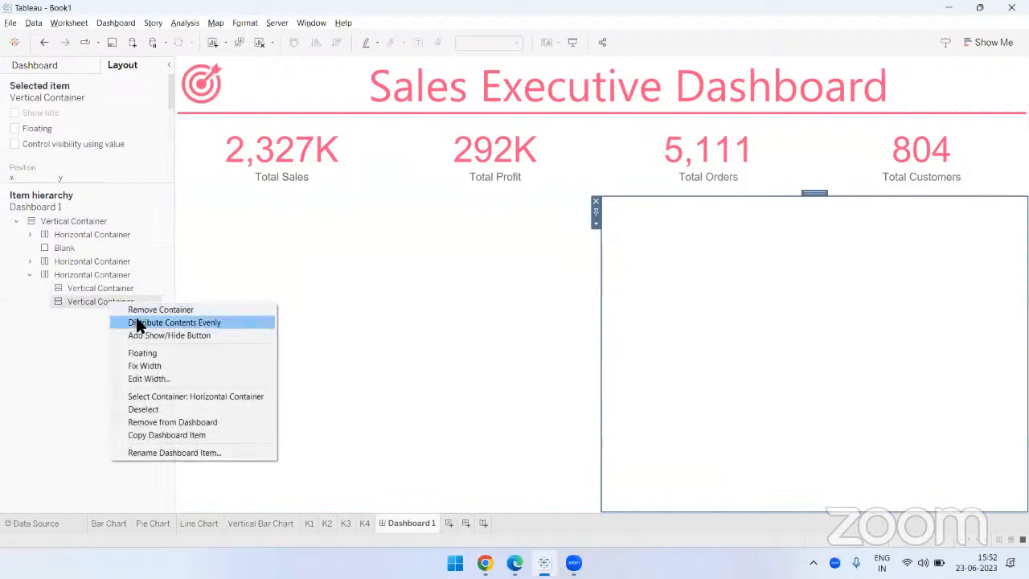
pyautogui.click(137, 322)
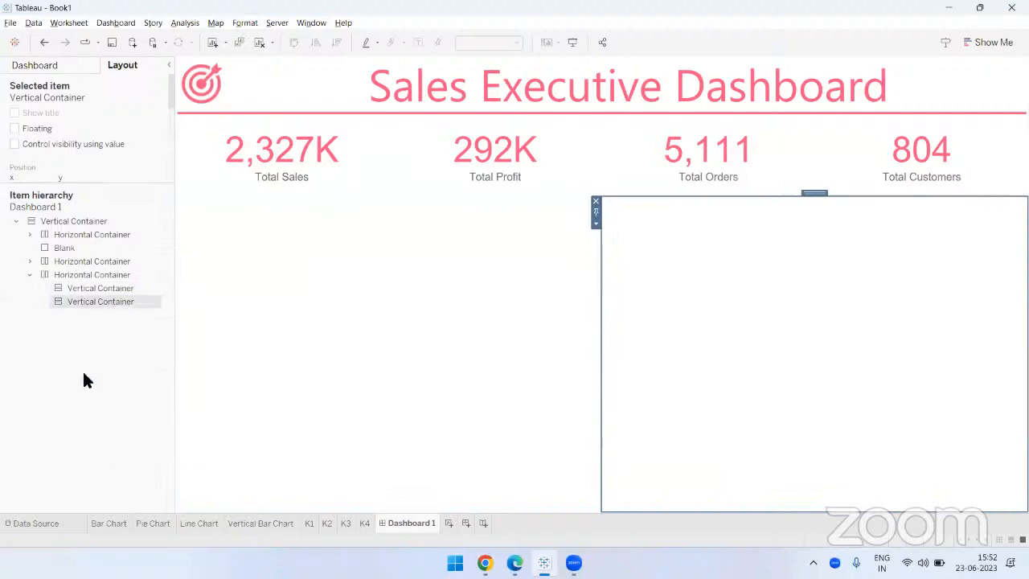
# Step: Try placing the Bar Chart sheet in the left vertical container, and undo it together with the right container's even distribution
pyautogui.click(88, 287)
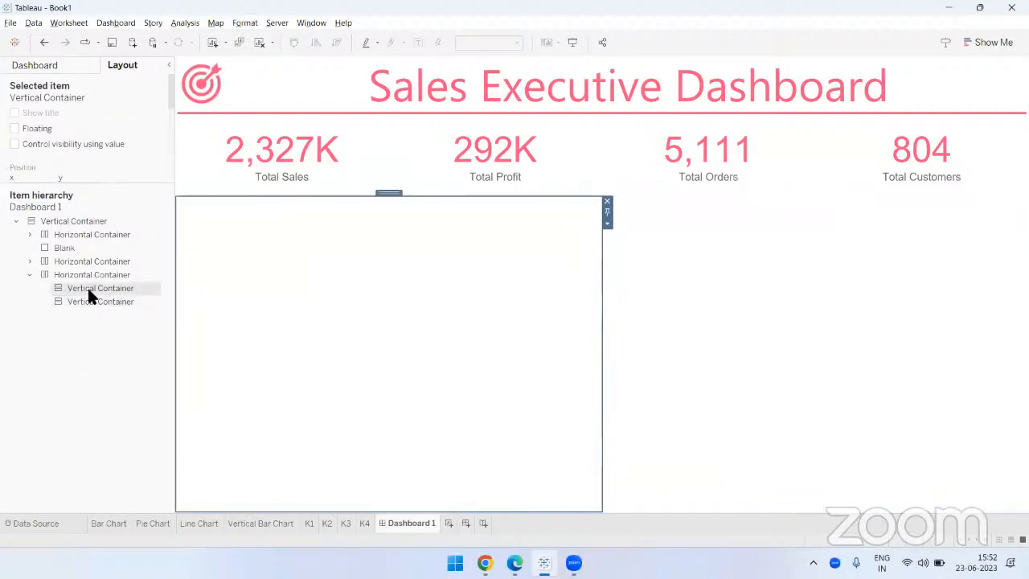
pyautogui.click(47, 65)
pyautogui.doubleClick(40, 205)
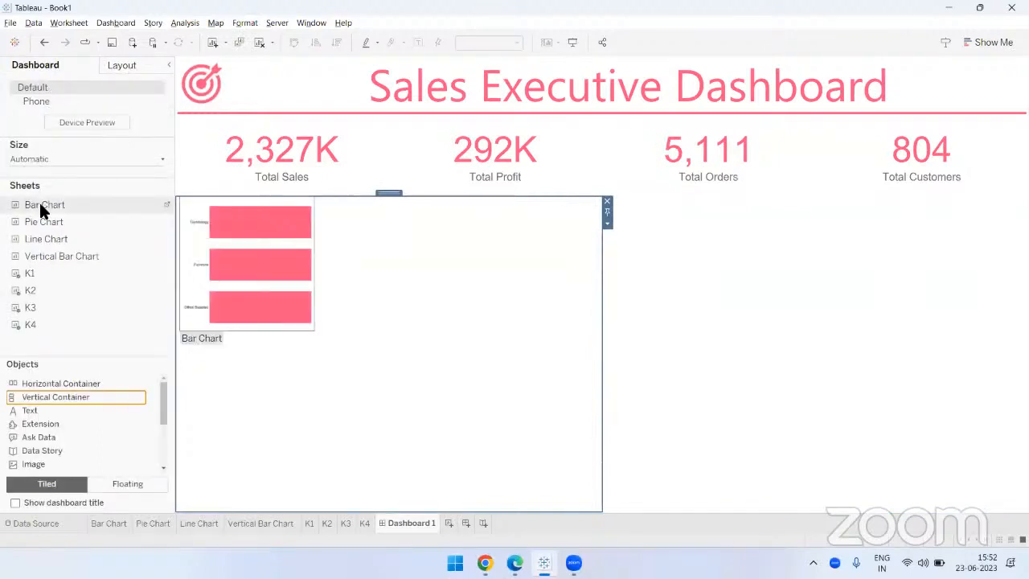
pyautogui.moveTo(39, 204); pyautogui.dragTo(314, 266)
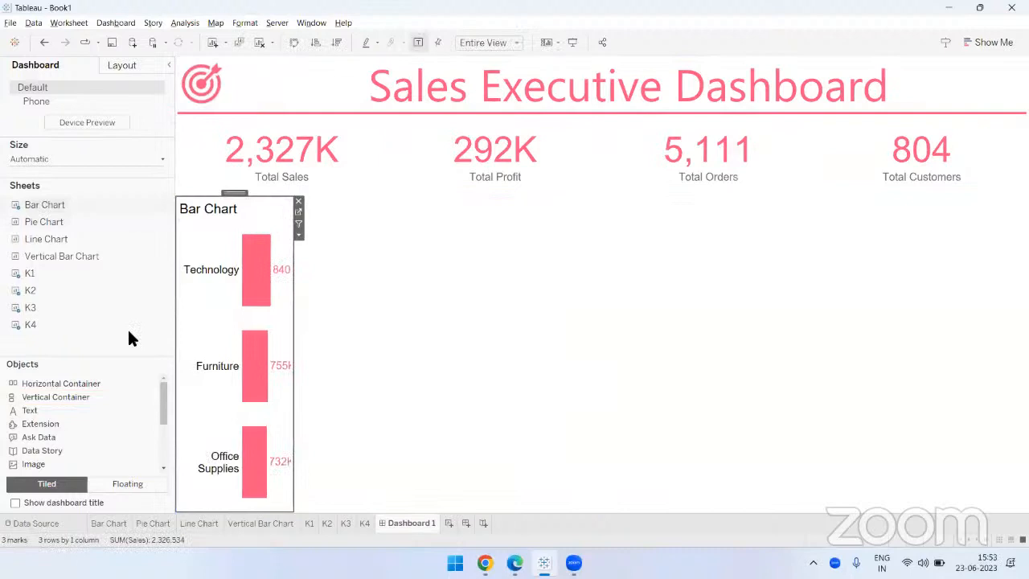
pyautogui.click(139, 61)
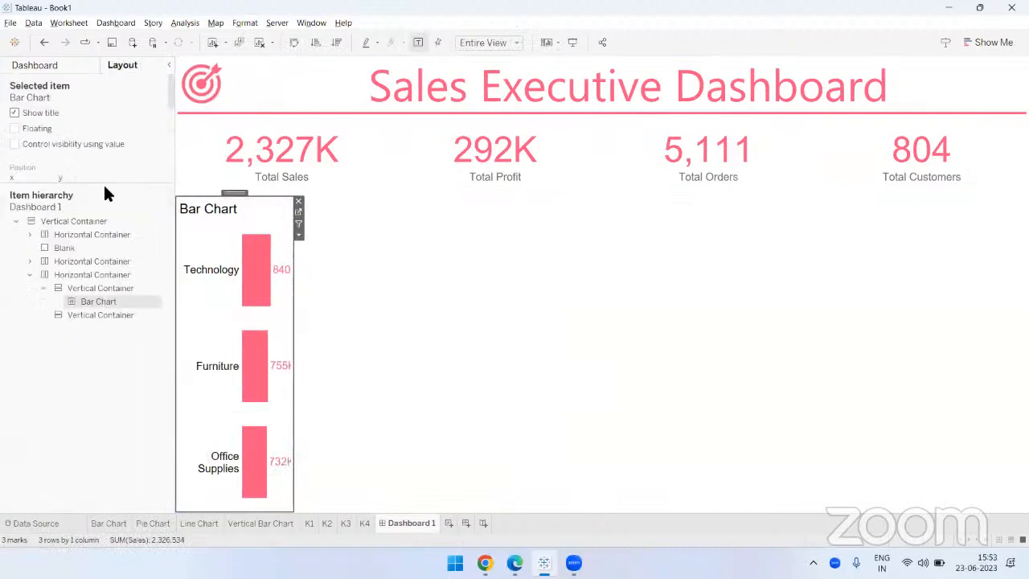
pyautogui.click(92, 288)
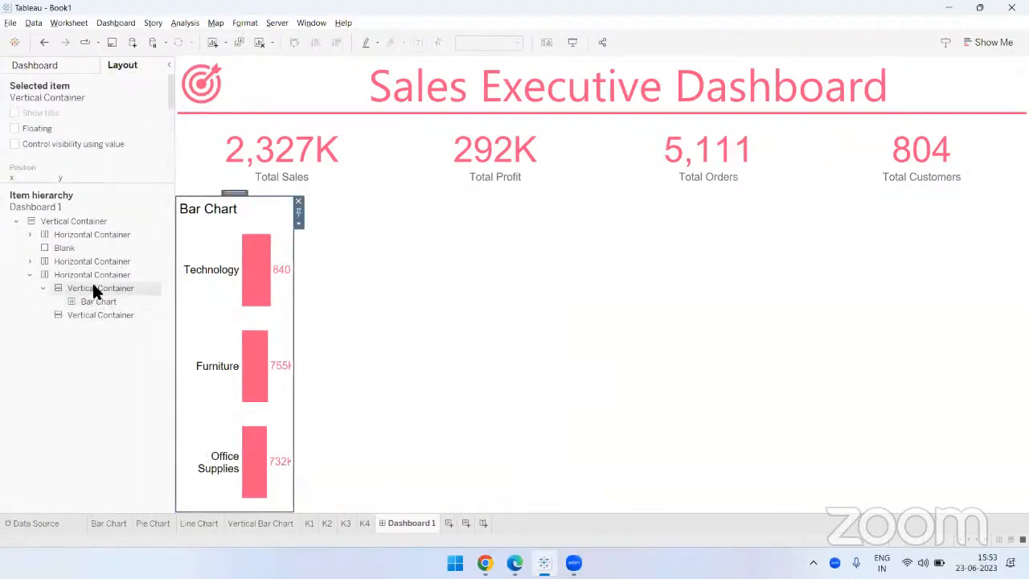
pyautogui.click(45, 42)
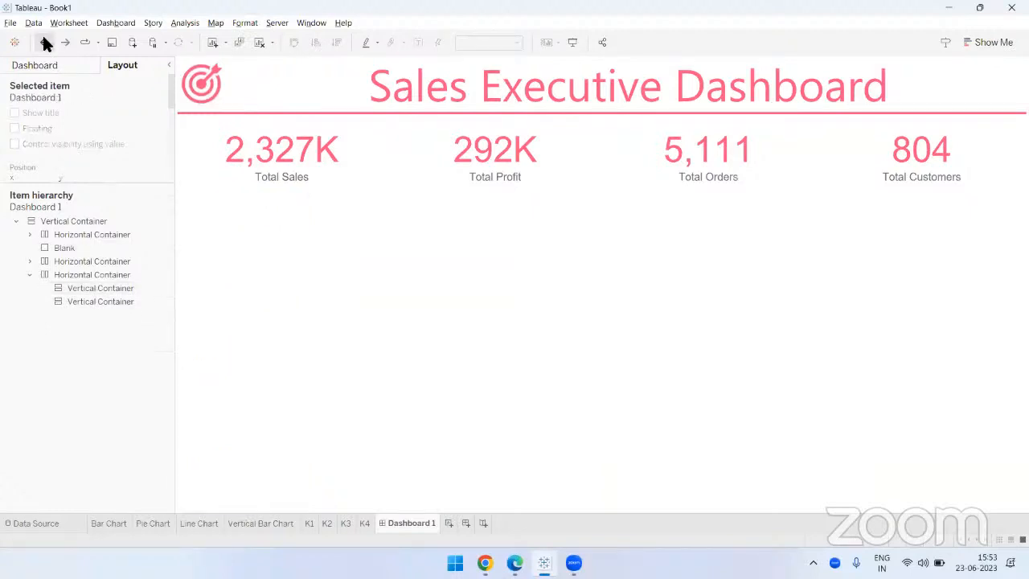
pyautogui.click(45, 42)
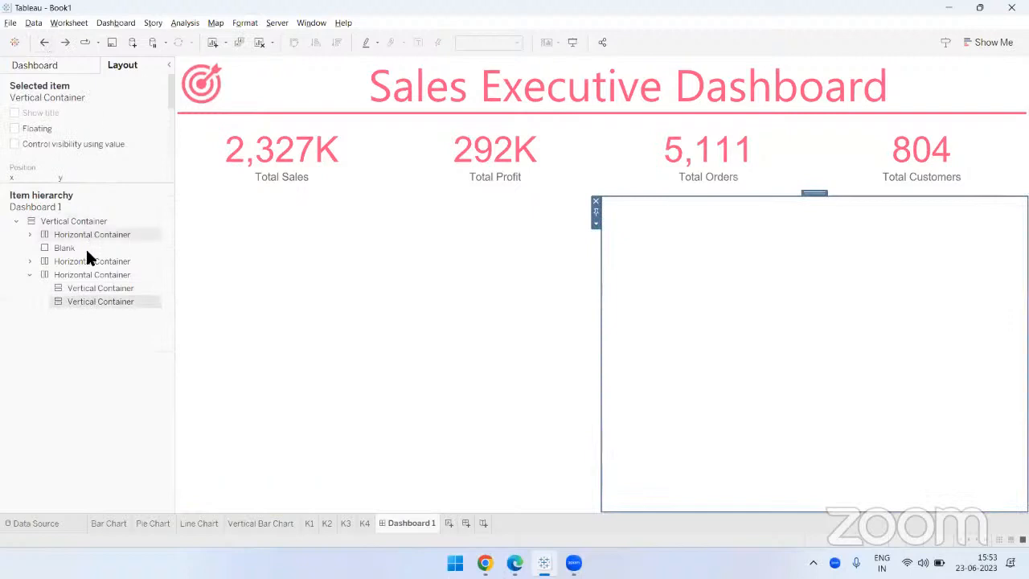
# Step: Check the left vertical container's even distribution setting and turn the same setting on again for the right vertical container
pyautogui.rightClick(97, 285)
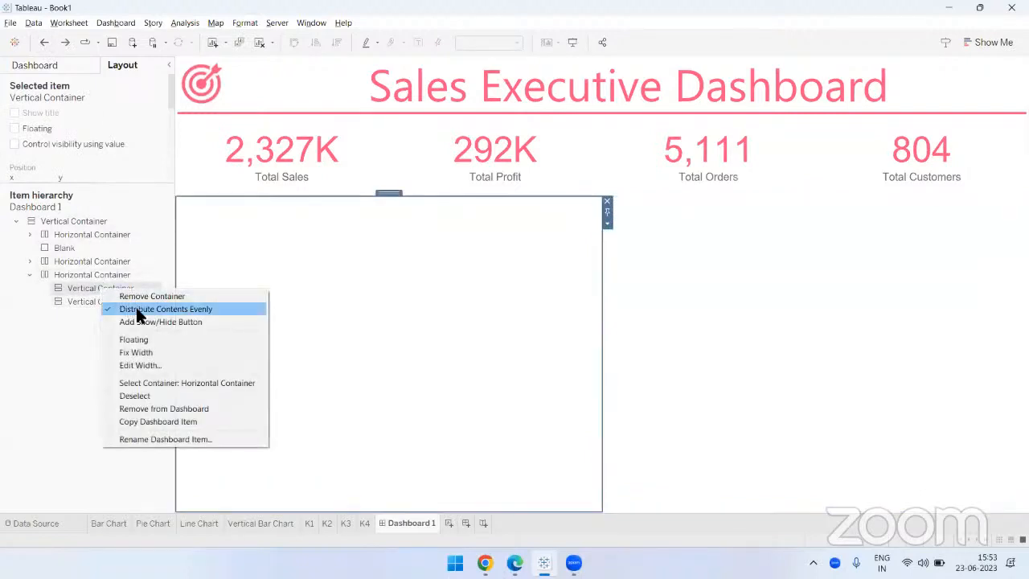
pyautogui.click(54, 343)
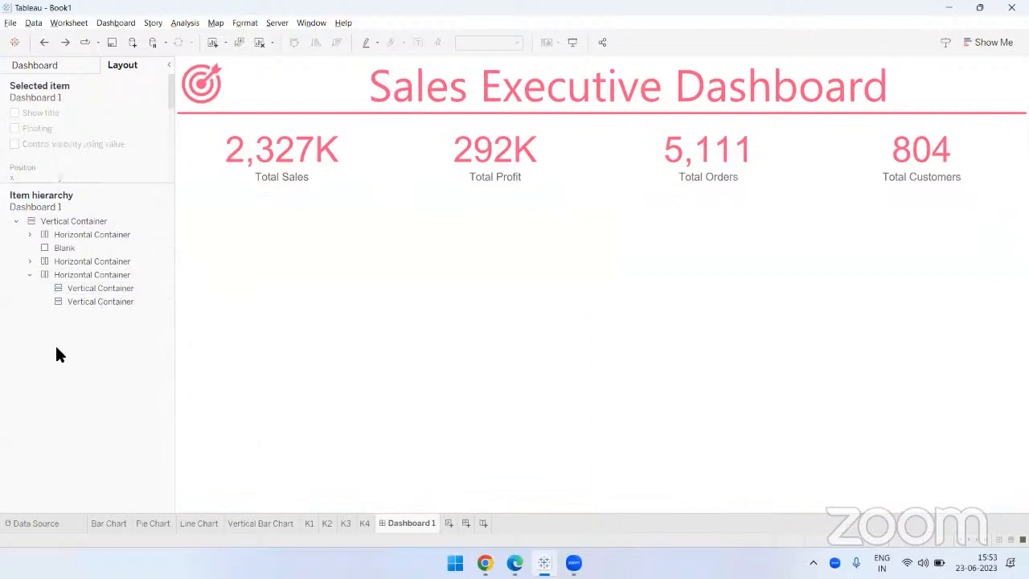
pyautogui.rightClick(84, 302)
pyautogui.click(113, 325)
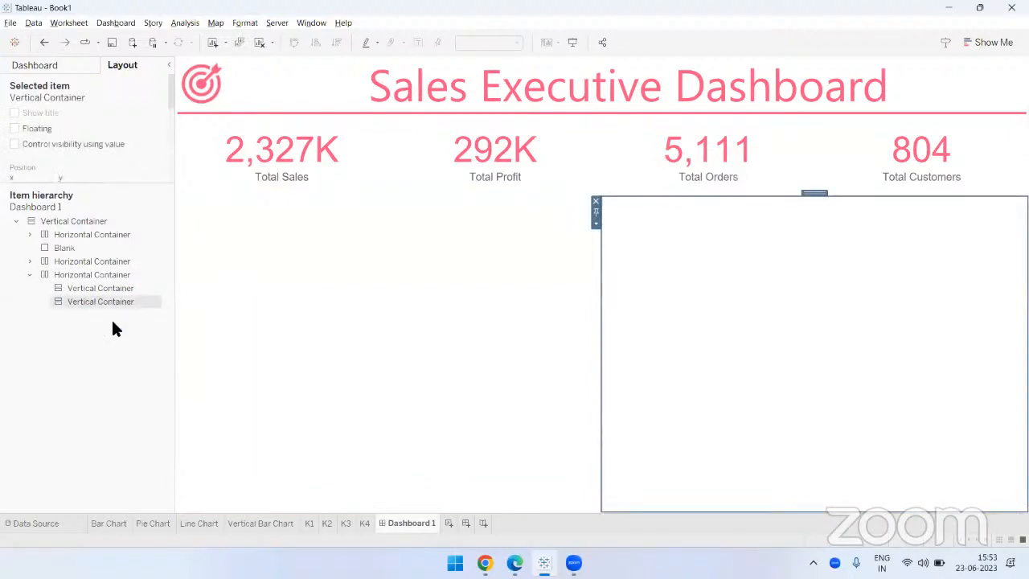
pyautogui.click(97, 289)
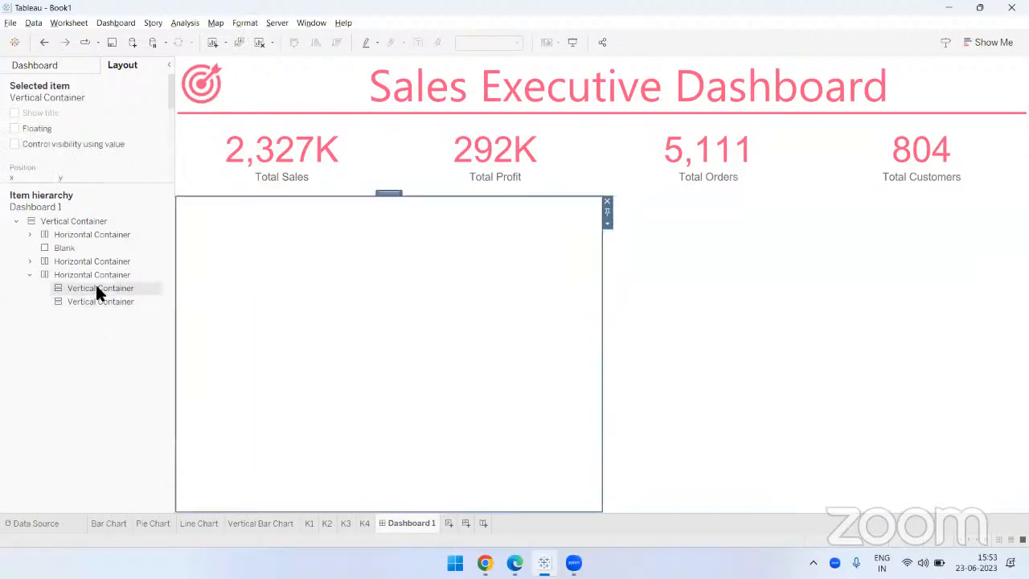
pyautogui.click(100, 303)
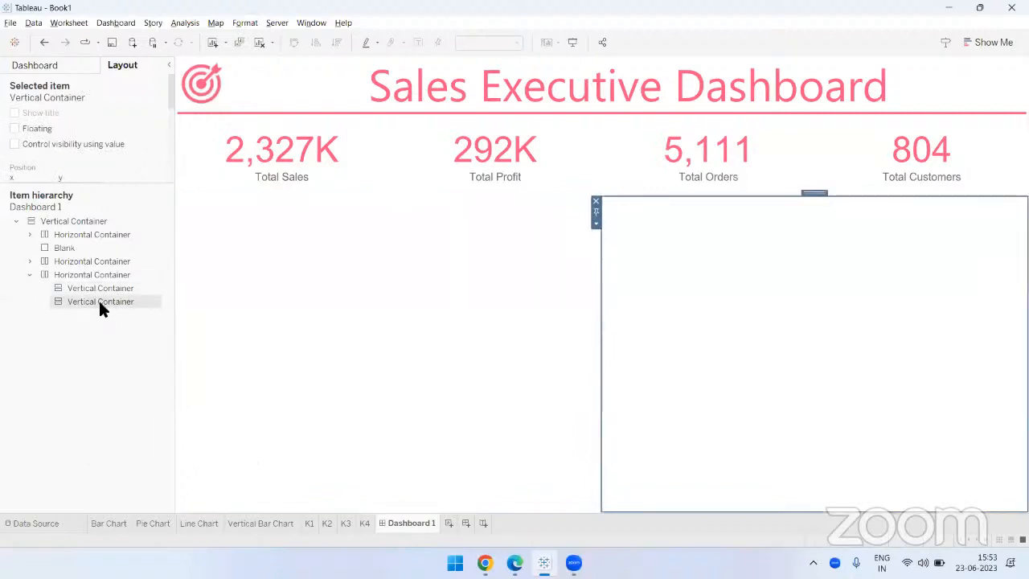
# Step: Set the horizontal container that holds the two vertical containers to distribute its contents evenly, and check that the setting is on
pyautogui.click(83, 275)
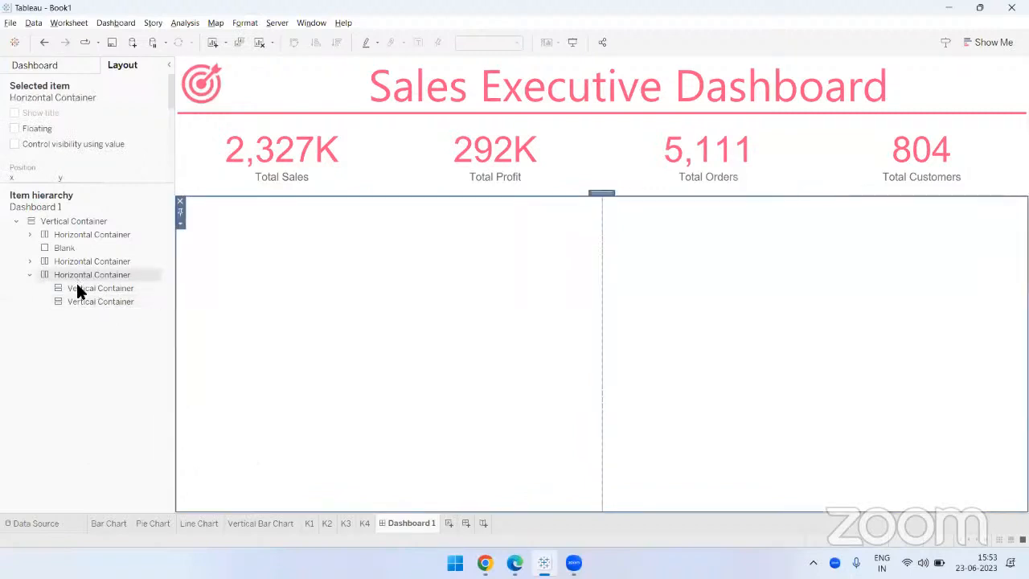
pyautogui.rightClick(75, 274)
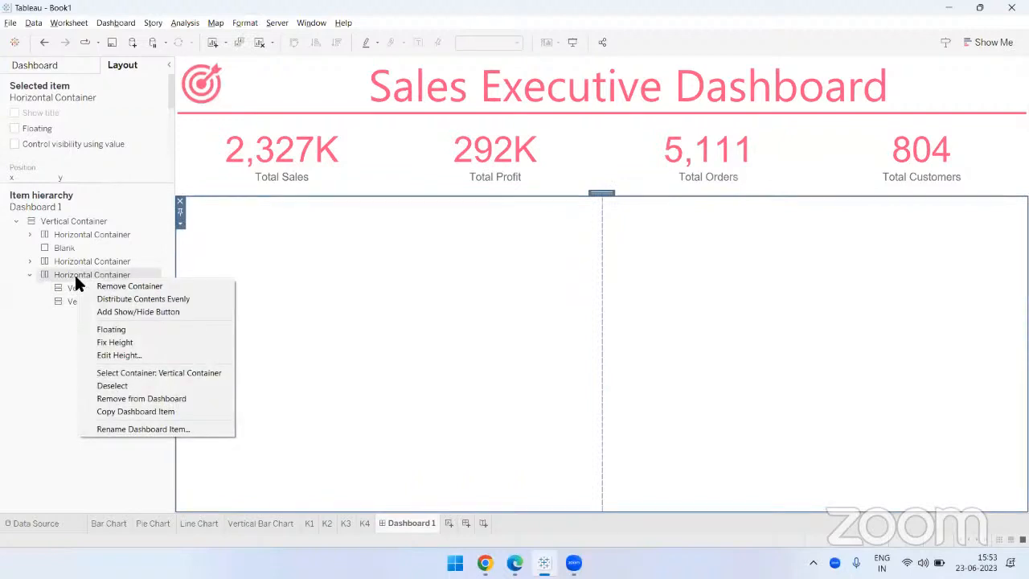
pyautogui.click(135, 299)
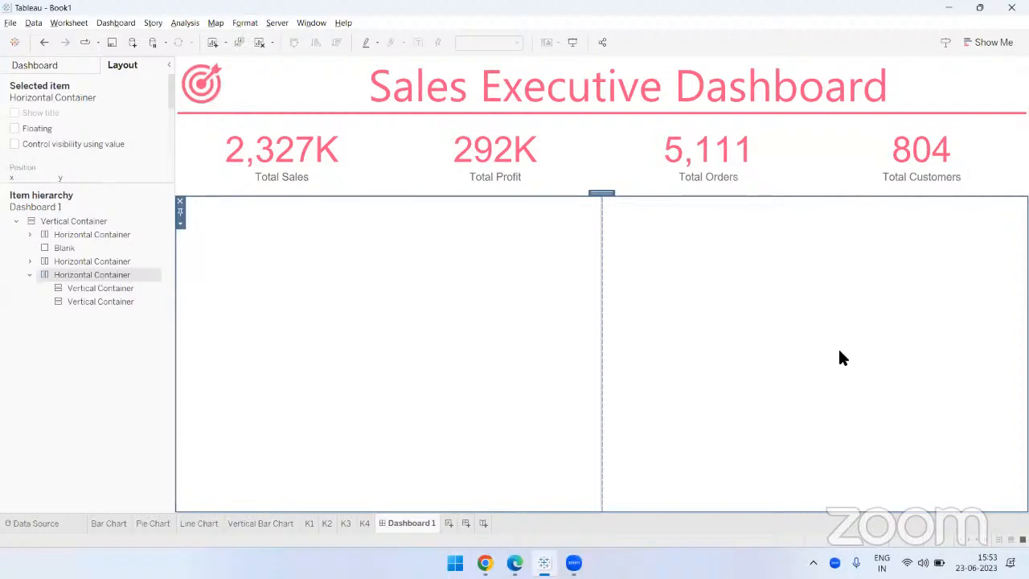
pyautogui.rightClick(86, 279)
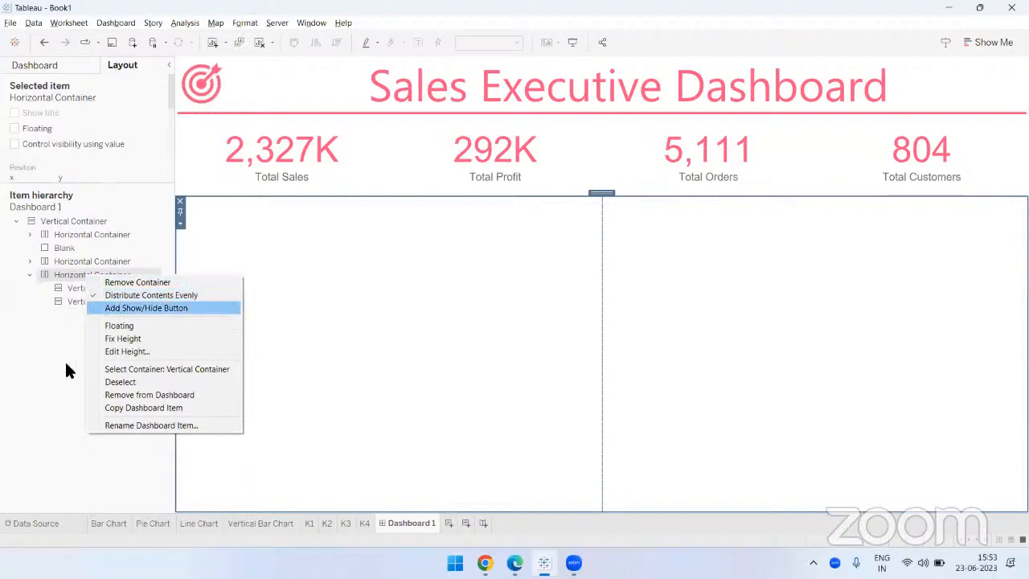
pyautogui.click(22, 298)
# Step: Place the Bar Chart sheet in the left vertical container below the KPI row, with the Pie Chart sheet beneath it
pyautogui.click(36, 65)
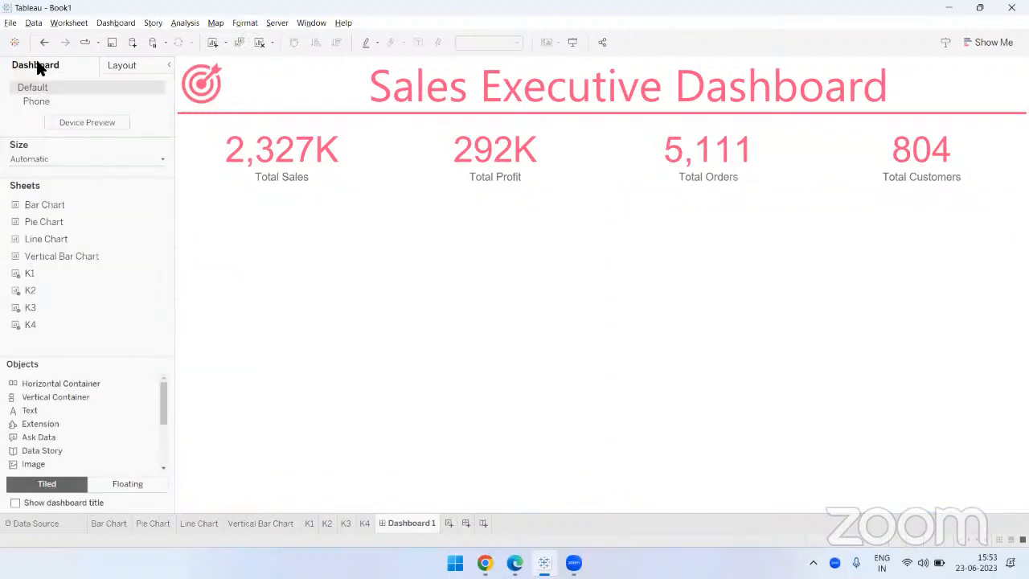
pyautogui.moveTo(53, 220); pyautogui.dragTo(353, 415)
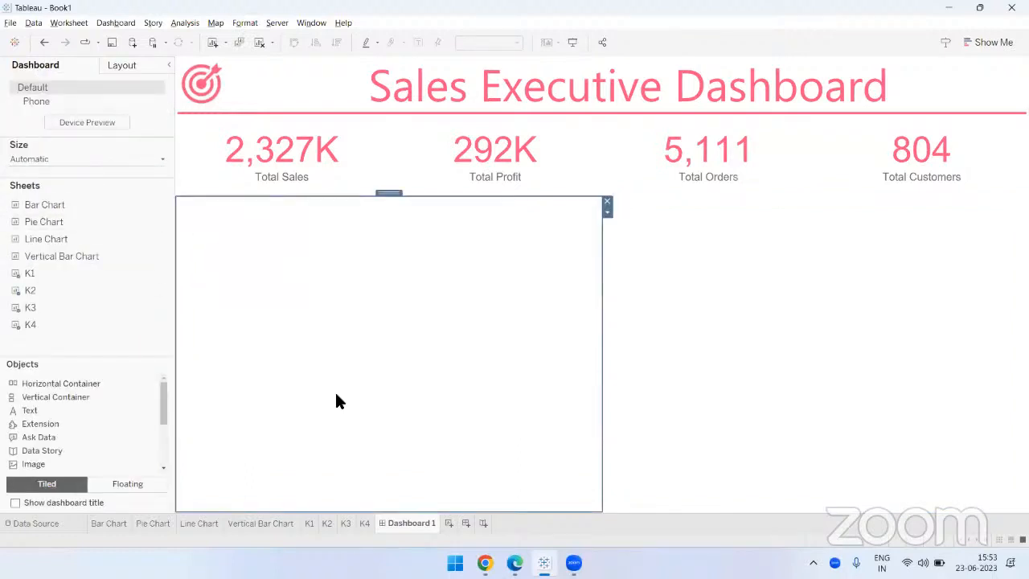
pyautogui.hotkey('ctrl', 'z')
pyautogui.moveTo(29, 206); pyautogui.dragTo(237, 283)
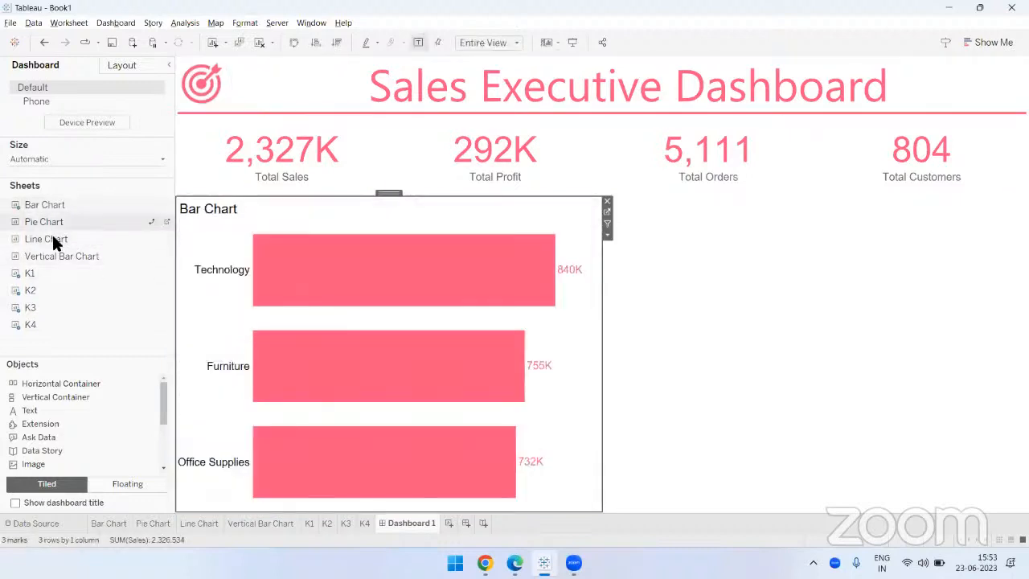
pyautogui.moveTo(53, 241); pyautogui.dragTo(335, 475)
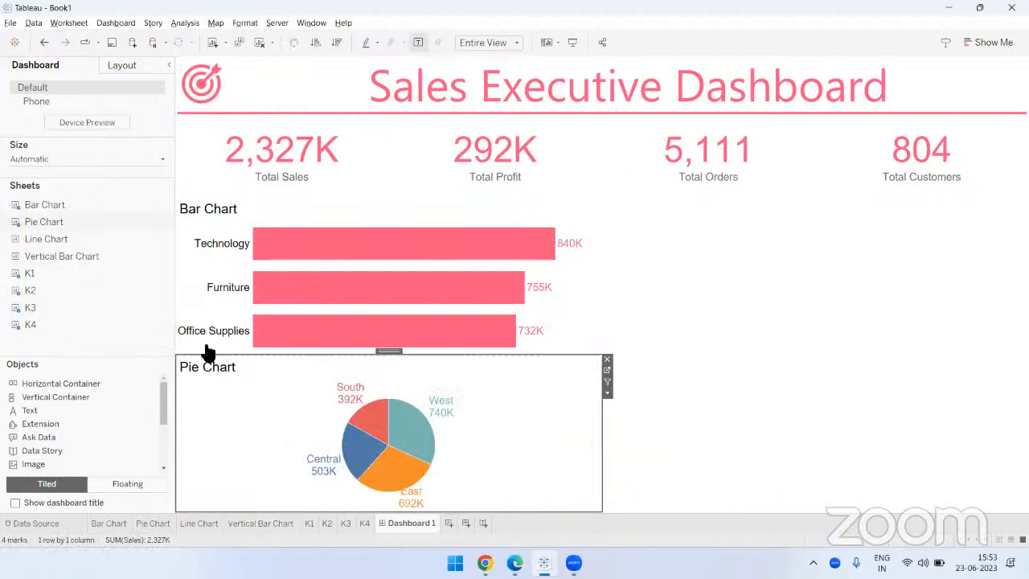
# Step: Place the Line Chart sheet in the right vertical container, with the Vertical Bar Chart sheet beneath it
pyautogui.click(701, 447)
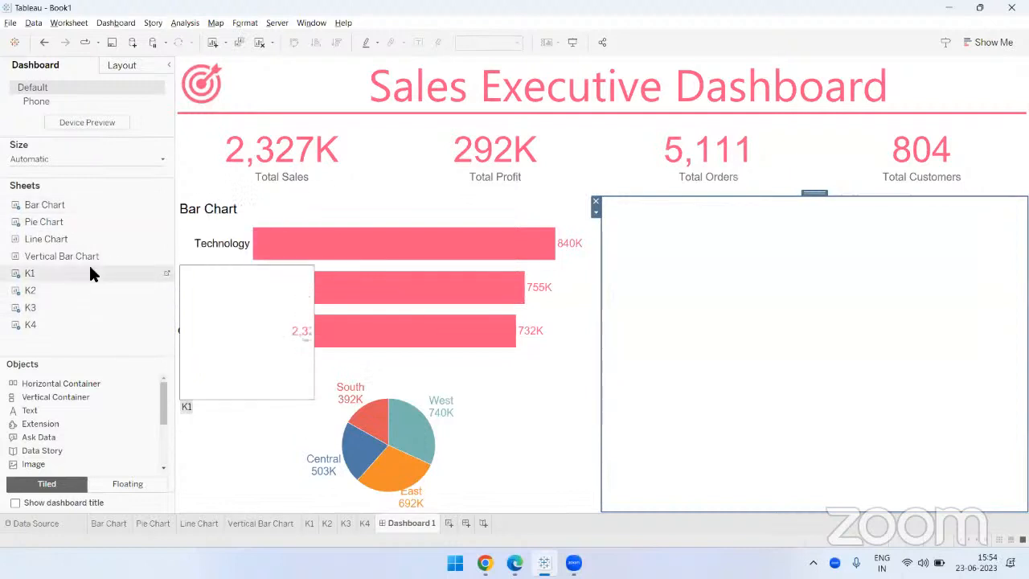
pyautogui.moveTo(51, 238); pyautogui.dragTo(733, 238)
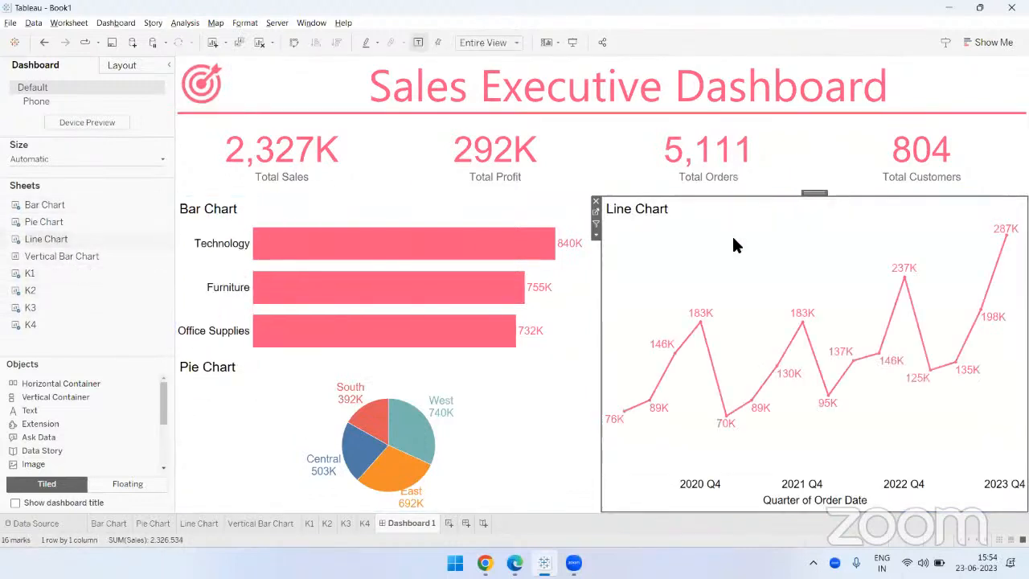
pyautogui.moveTo(95, 312); pyautogui.dragTo(57, 312)
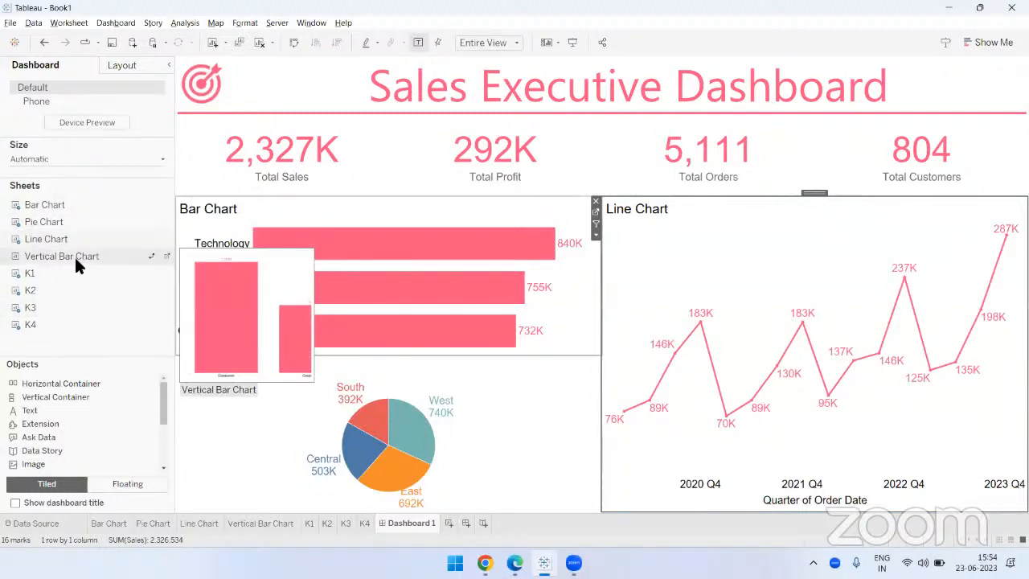
pyautogui.moveTo(74, 255); pyautogui.dragTo(861, 455)
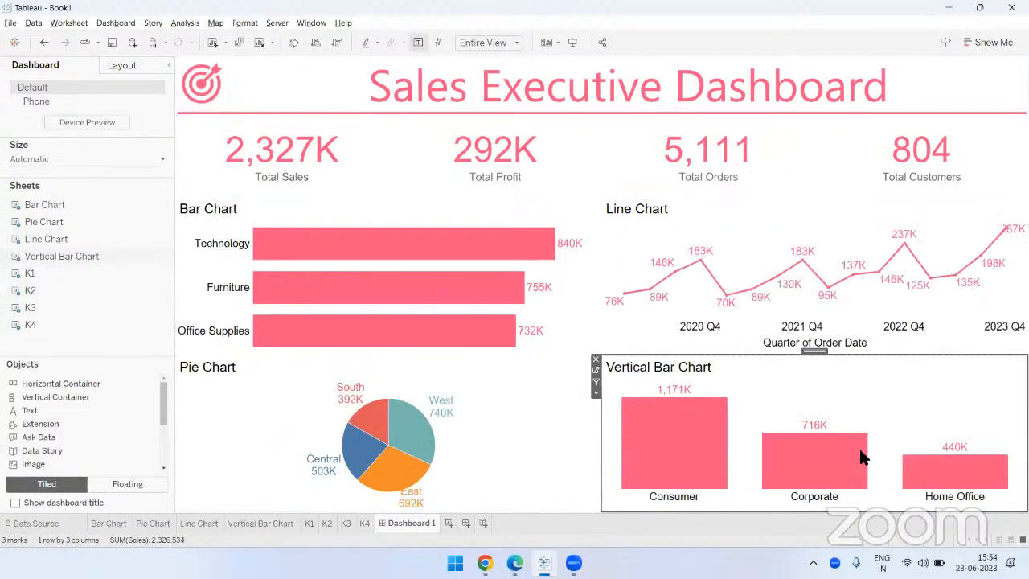
# Step: Examine in the item hierarchy how the four charts are nested inside the two vertical containers
pyautogui.click(127, 67)
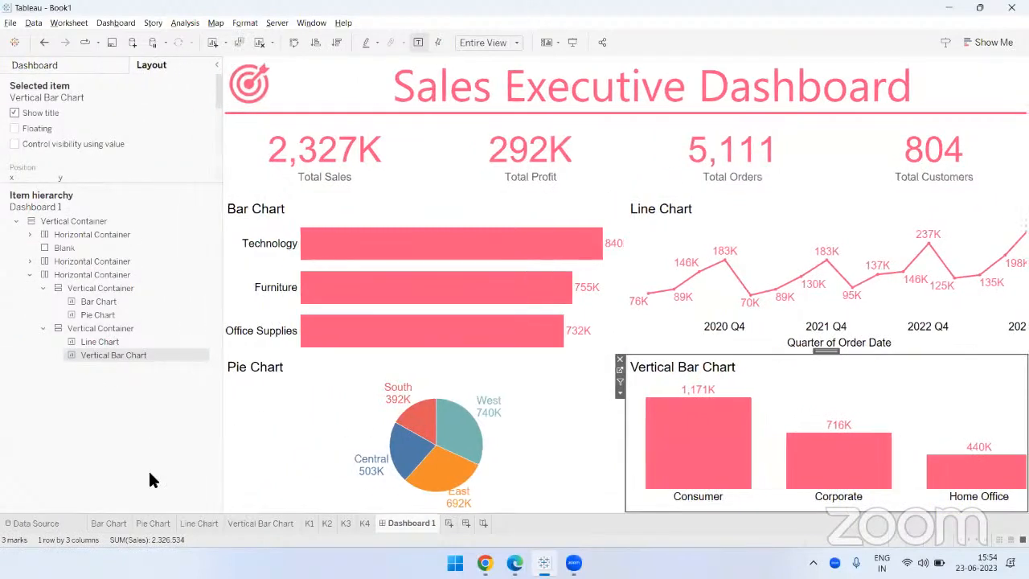
pyautogui.click(100, 288)
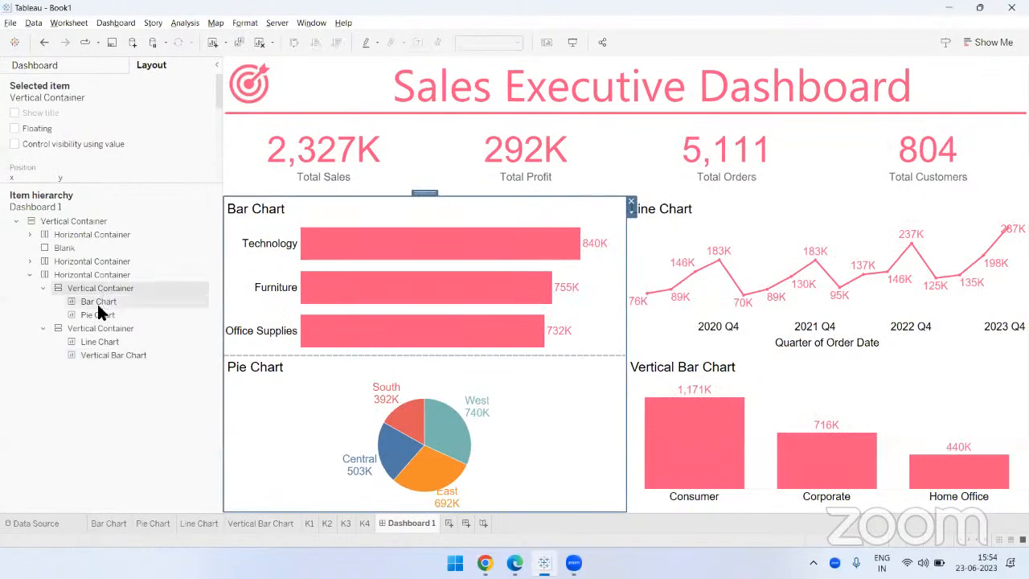
pyautogui.click(97, 302)
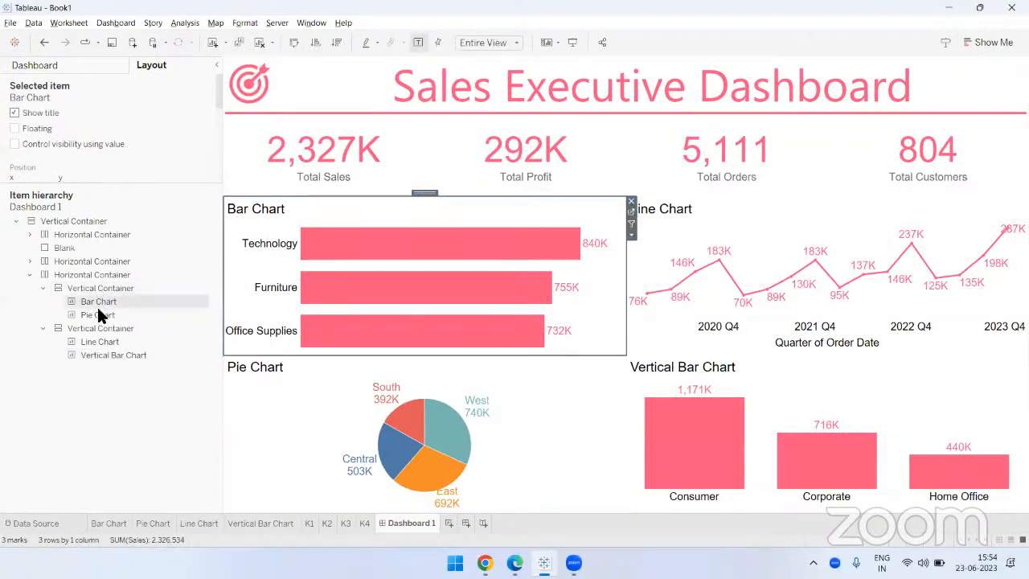
pyautogui.click(96, 315)
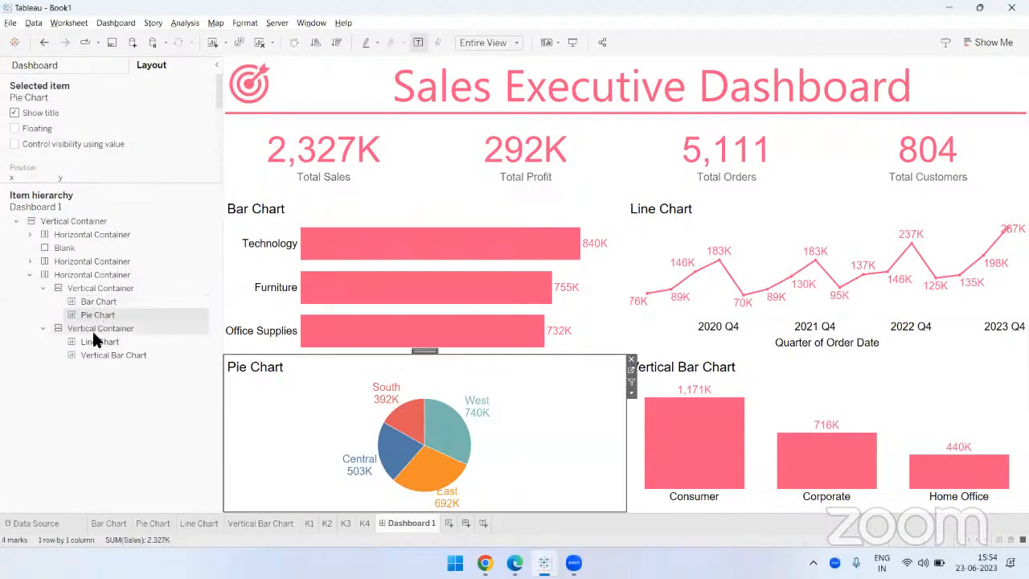
pyautogui.click(92, 330)
pyautogui.click(94, 344)
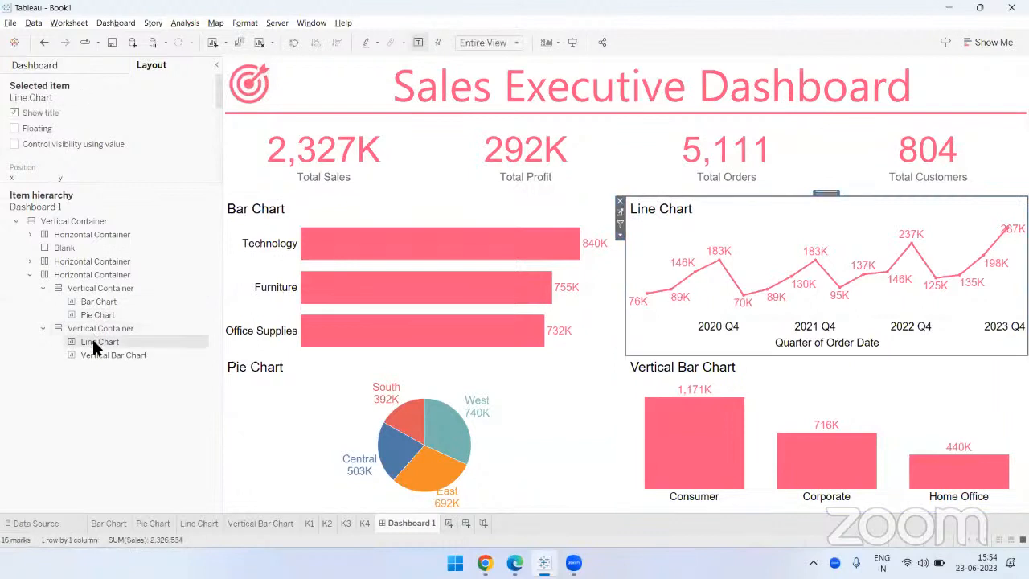
pyautogui.click(97, 355)
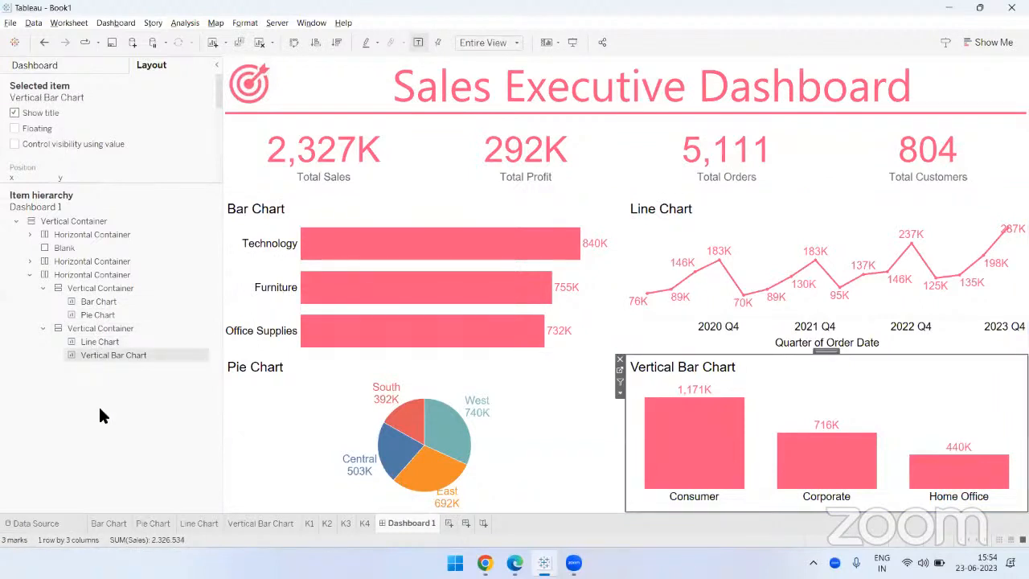
pyautogui.click(98, 404)
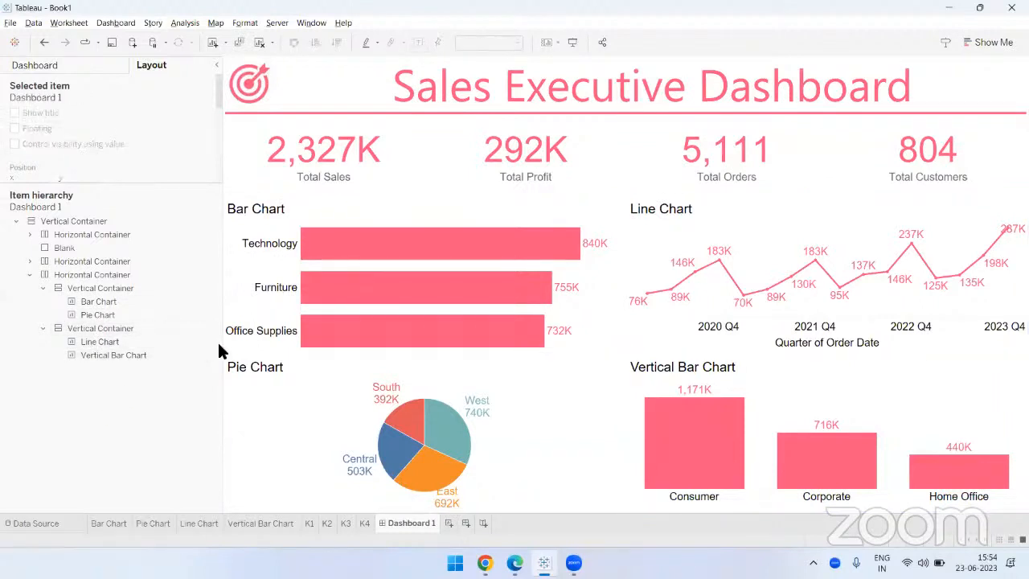
# Step: Narrow the side pane back and preview the dashboard in presentation mode
pyautogui.moveTo(222, 352); pyautogui.dragTo(176, 351)
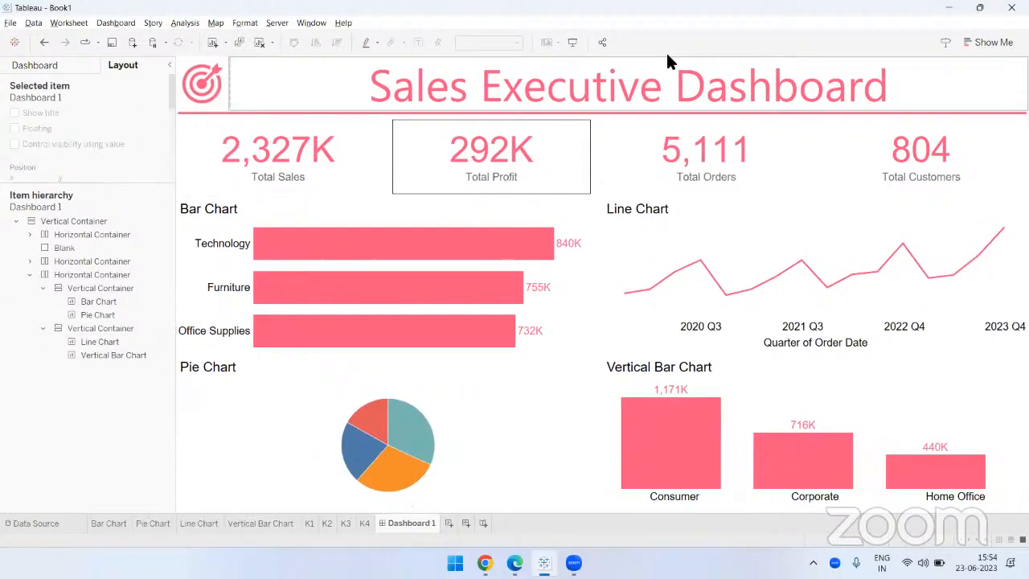
pyautogui.click(572, 42)
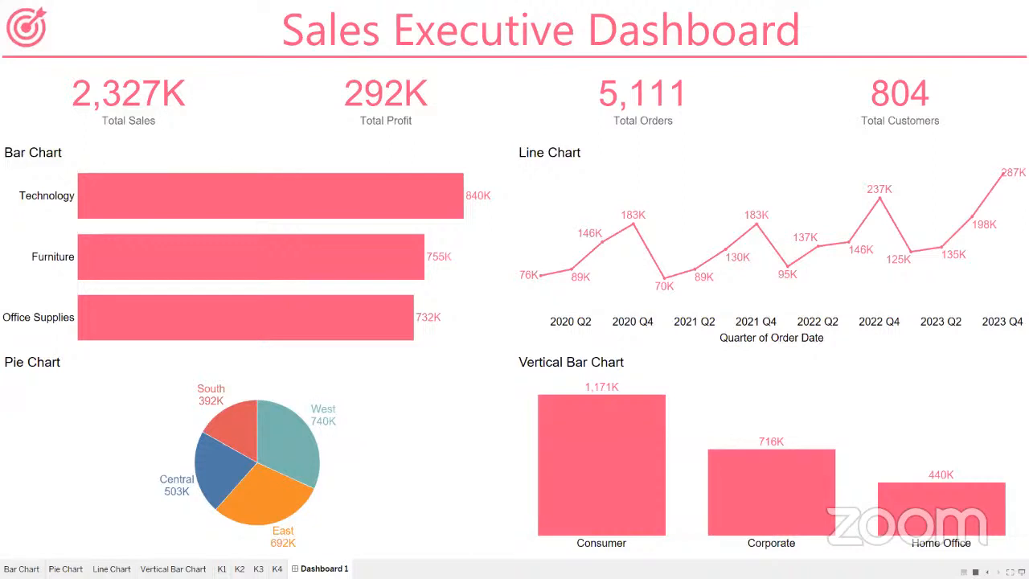
pyautogui.press('Escape')
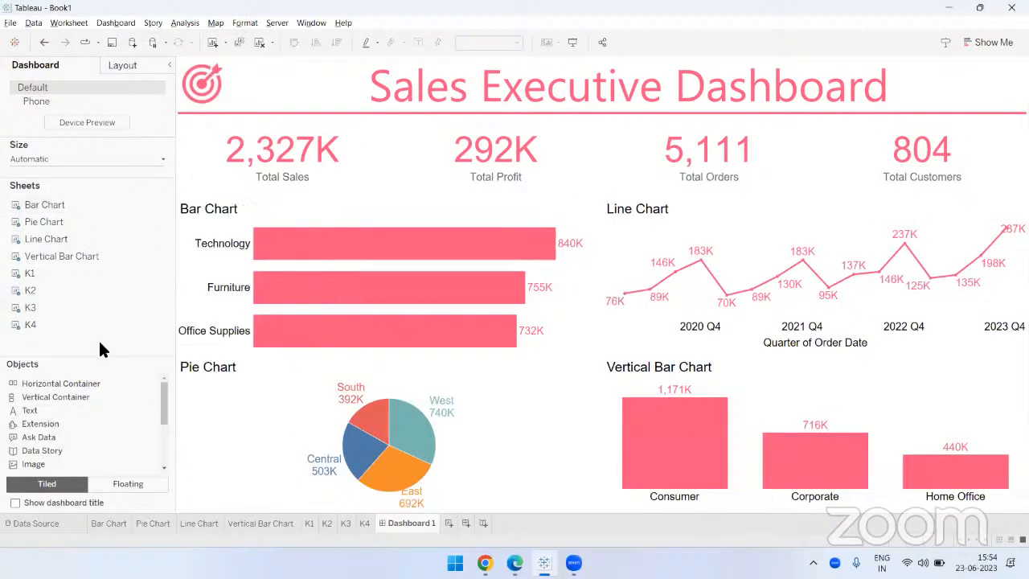
# Step: Set the default dashboard shading to the custom pink at 9% opacity
pyautogui.click(243, 24)
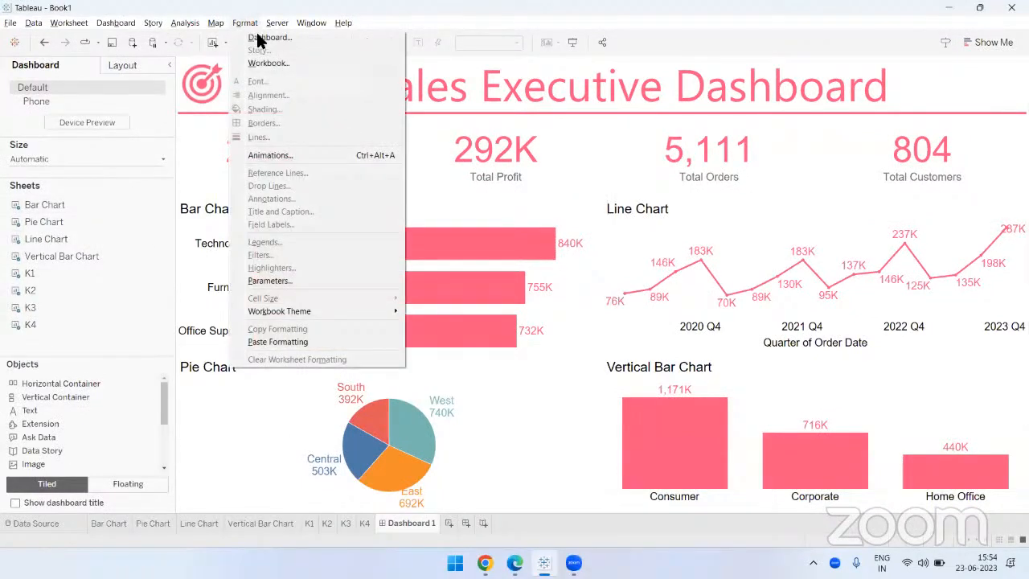
pyautogui.click(270, 38)
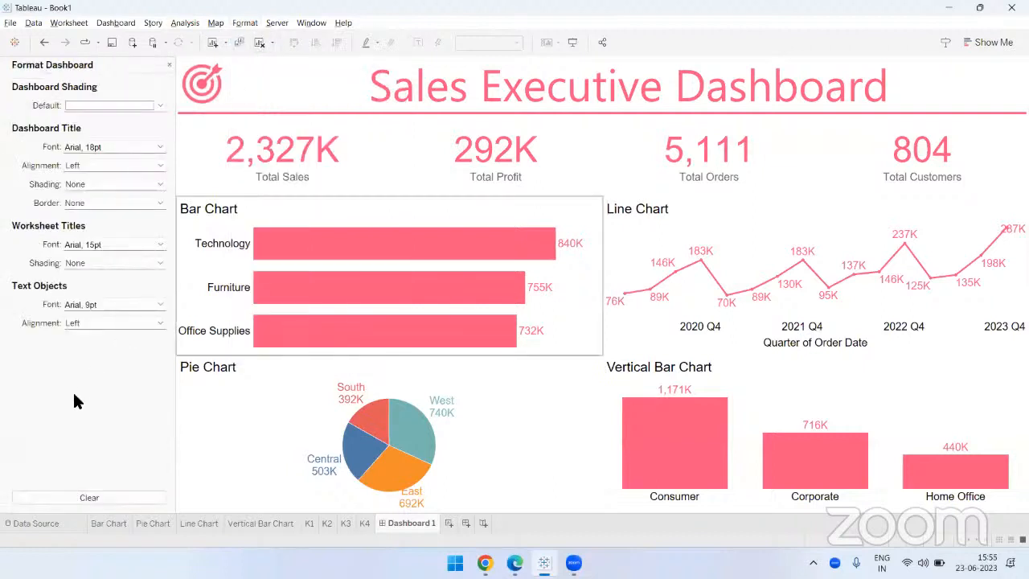
pyautogui.click(90, 105)
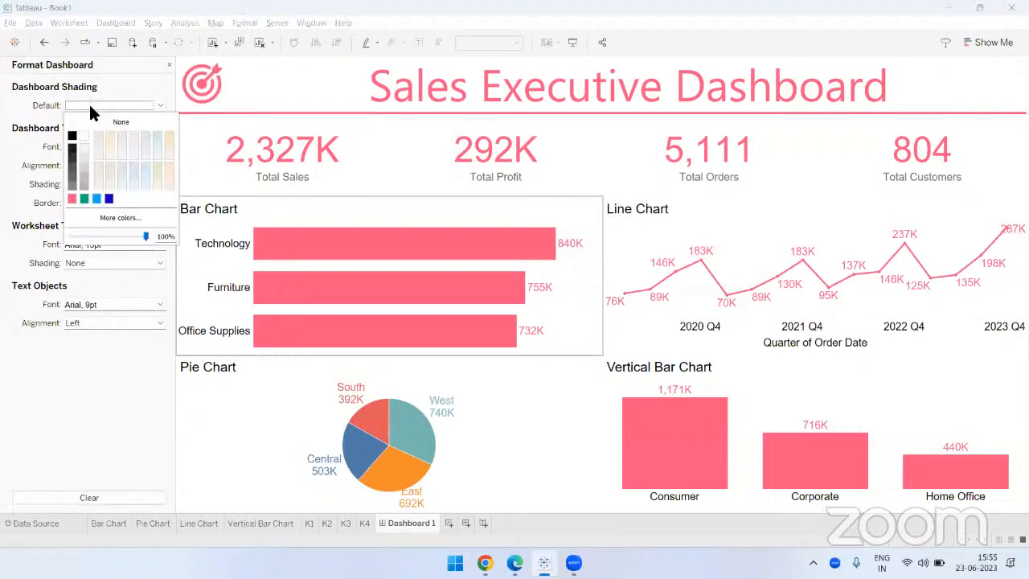
pyautogui.click(72, 198)
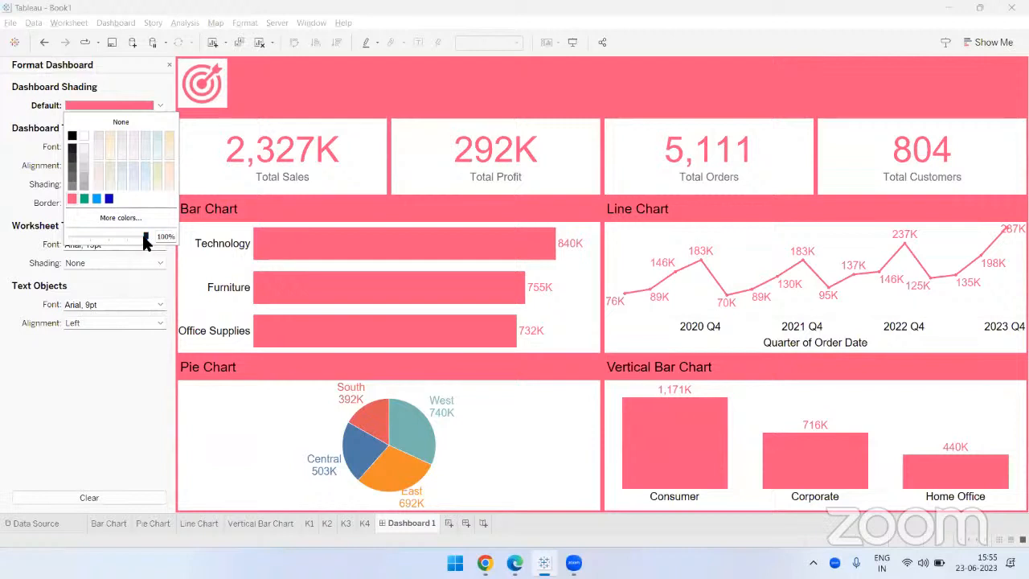
pyautogui.moveTo(144, 238); pyautogui.dragTo(77, 239)
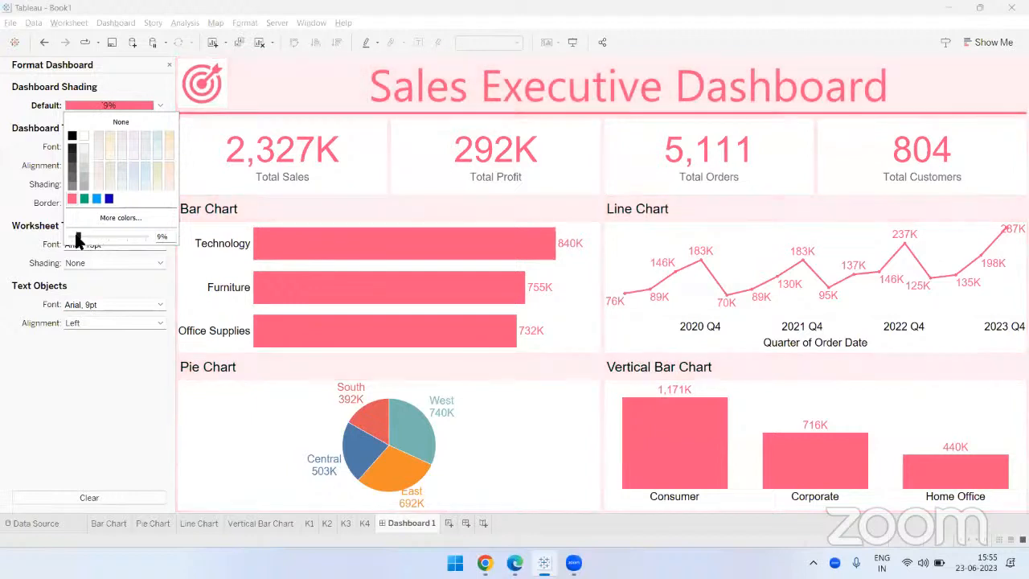
pyautogui.click(90, 397)
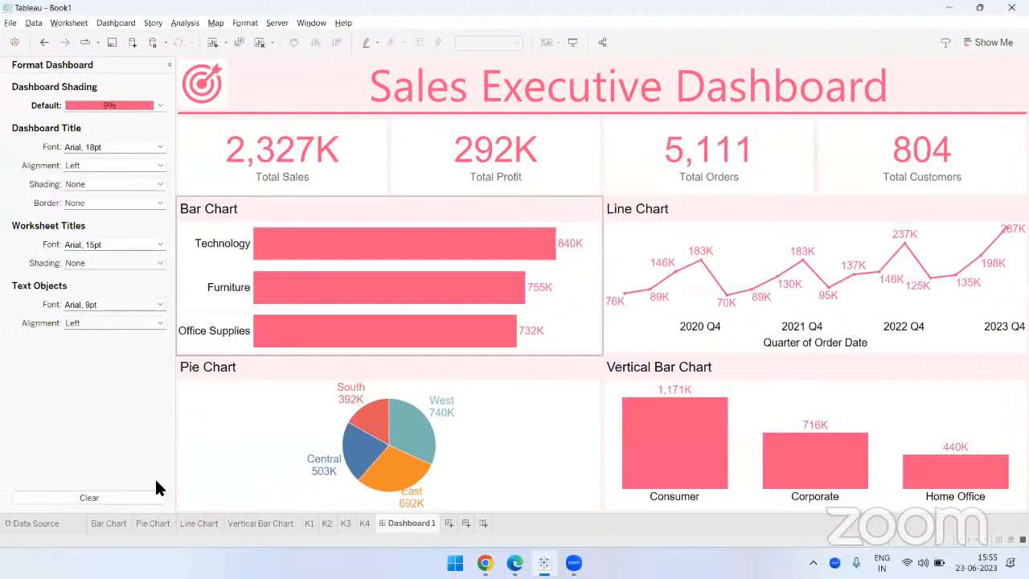
# Step: Shade all worksheet titles on the dashboard with the custom pink at 100% opacity
pyautogui.click(75, 263)
pyautogui.click(73, 356)
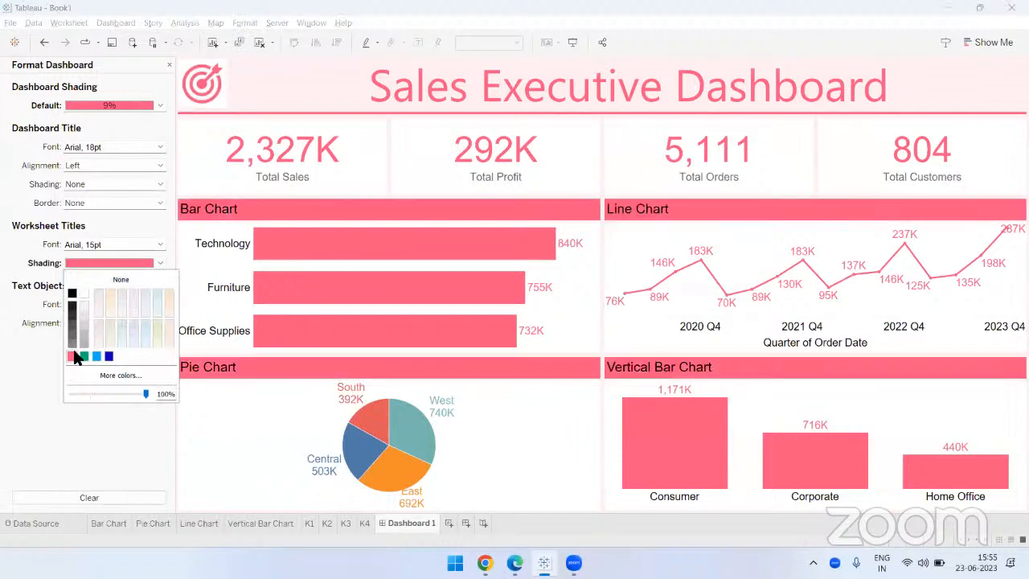
pyautogui.click(46, 438)
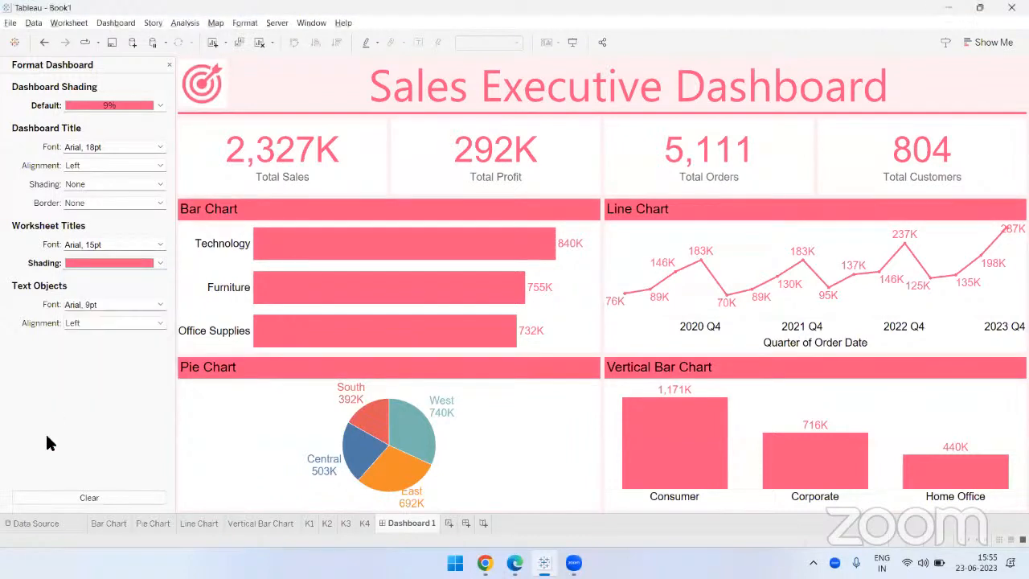
# Step: Set the font colour of the worksheet titles to white and close the dashboard formatting
pyautogui.click(95, 243)
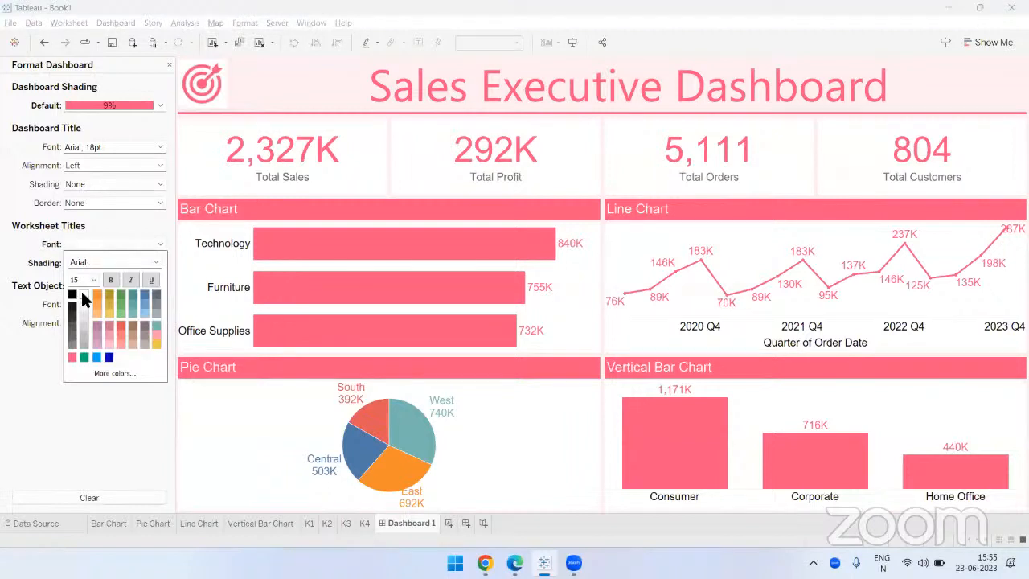
pyautogui.click(71, 440)
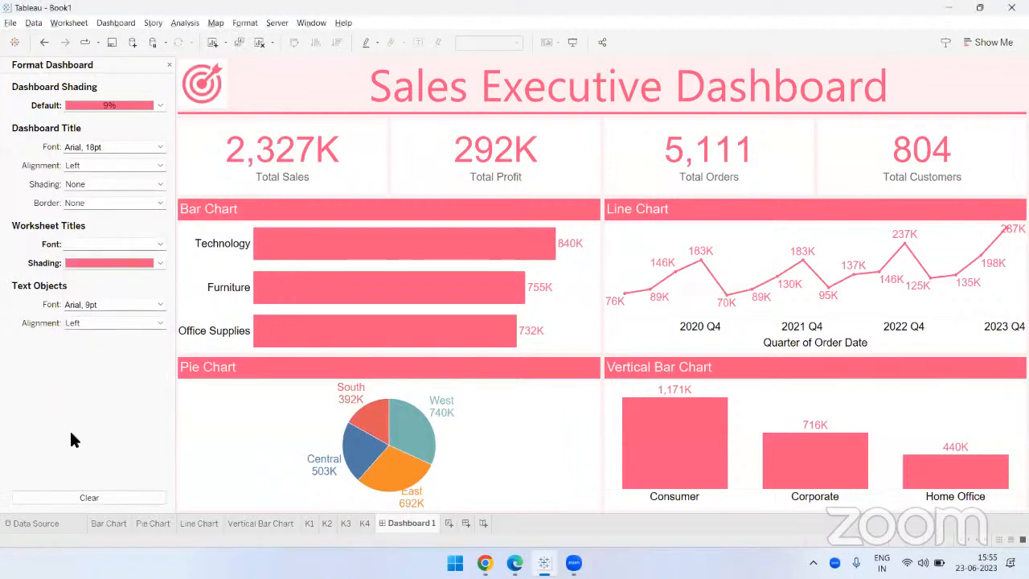
pyautogui.click(169, 65)
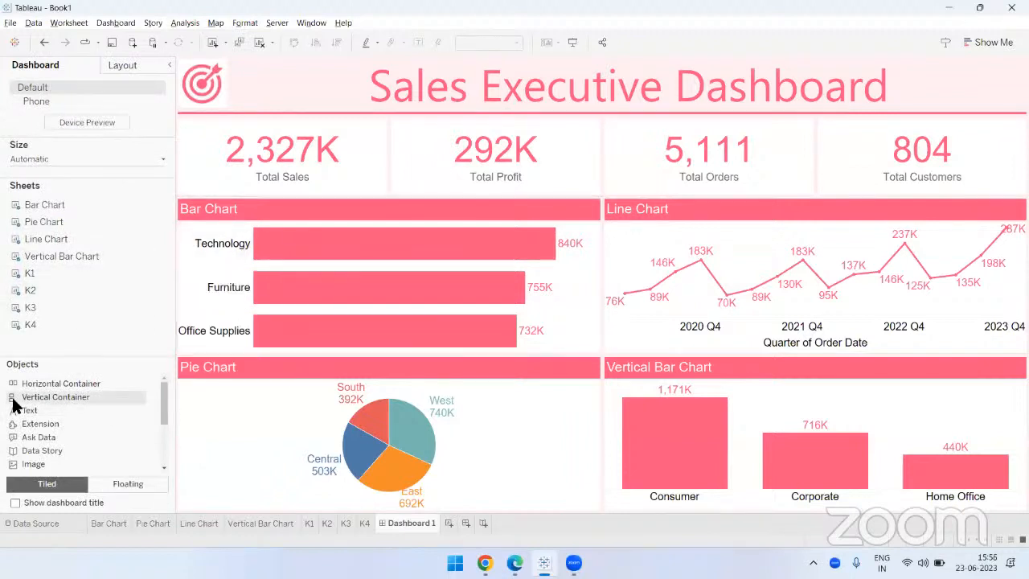
# Step: Replace the bar chart's title on the dashboard with "Category wise Sales"
pyautogui.moveTo(14, 404); pyautogui.dragTo(211, 221)
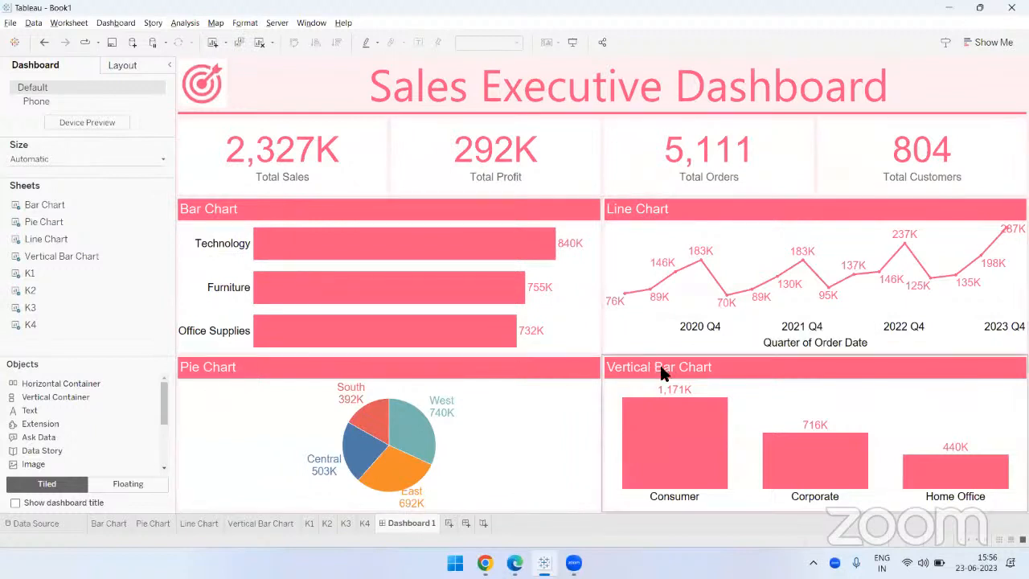
pyautogui.doubleClick(207, 211)
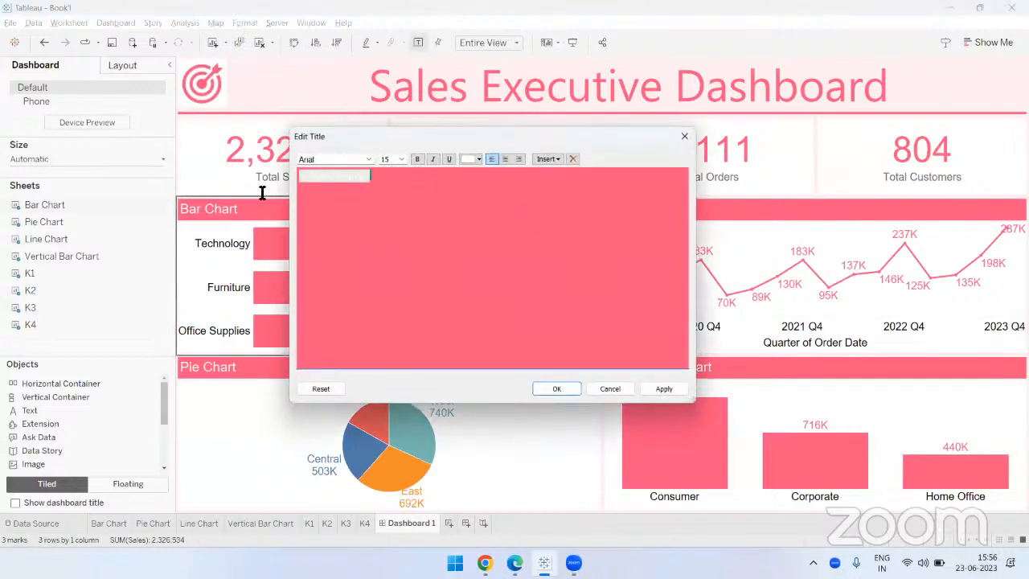
pyautogui.click(370, 236)
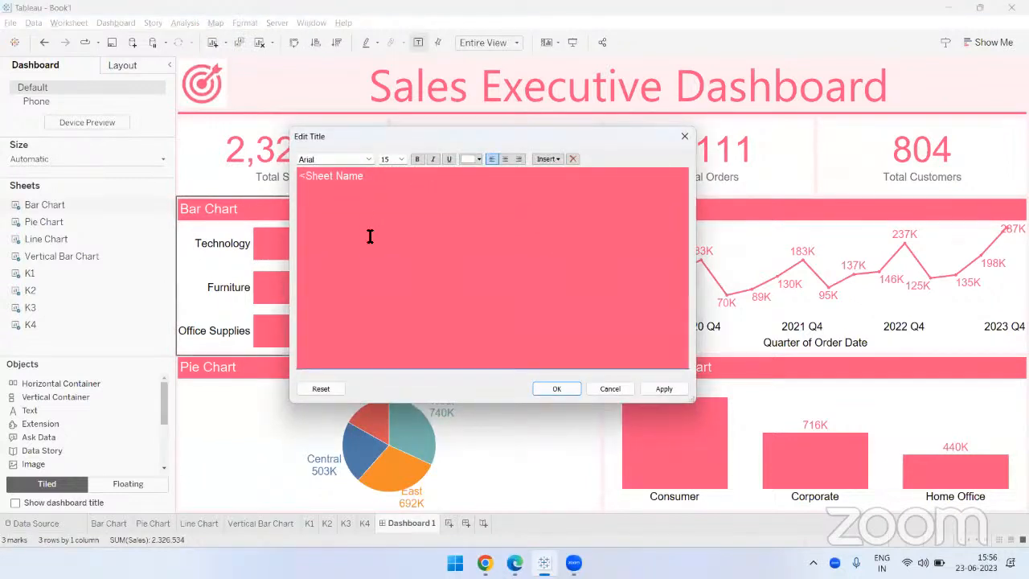
pyautogui.hotkey('ctrl', 'a')
pyautogui.press('BackSpace')
pyautogui.write('Category wise Sales')
# Step: Set the "Category wise Sales" title to font size 18, centre it and apply the title changes
pyautogui.hotkey('ctrl', 'a')
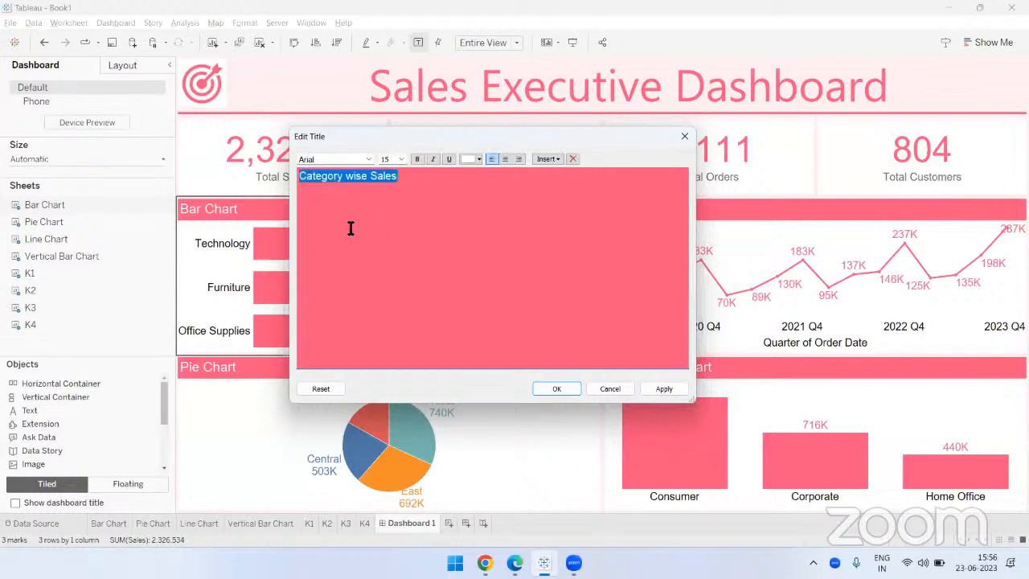
pyautogui.click(401, 159)
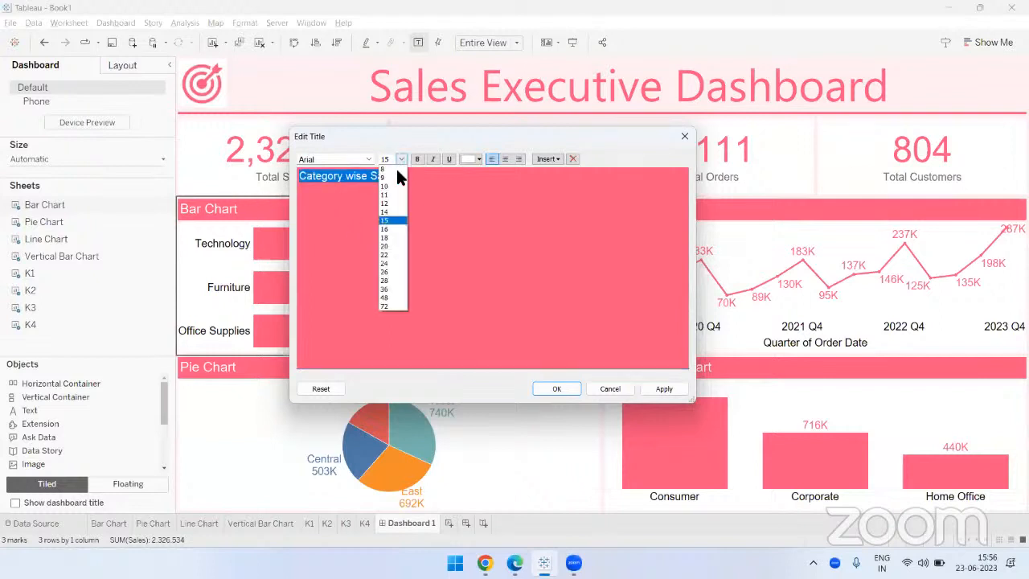
pyautogui.click(392, 238)
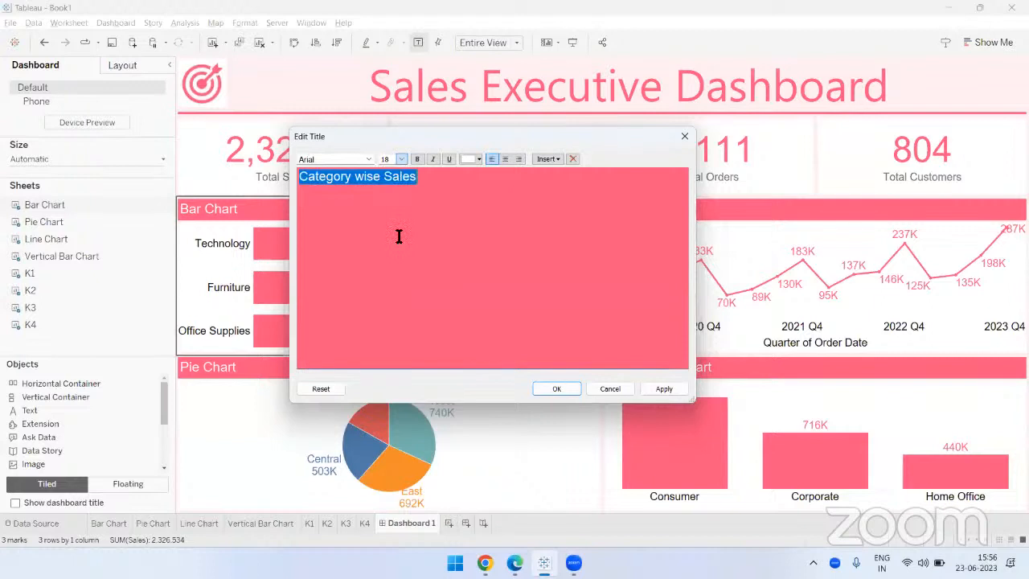
pyautogui.click(507, 158)
pyautogui.click(591, 191)
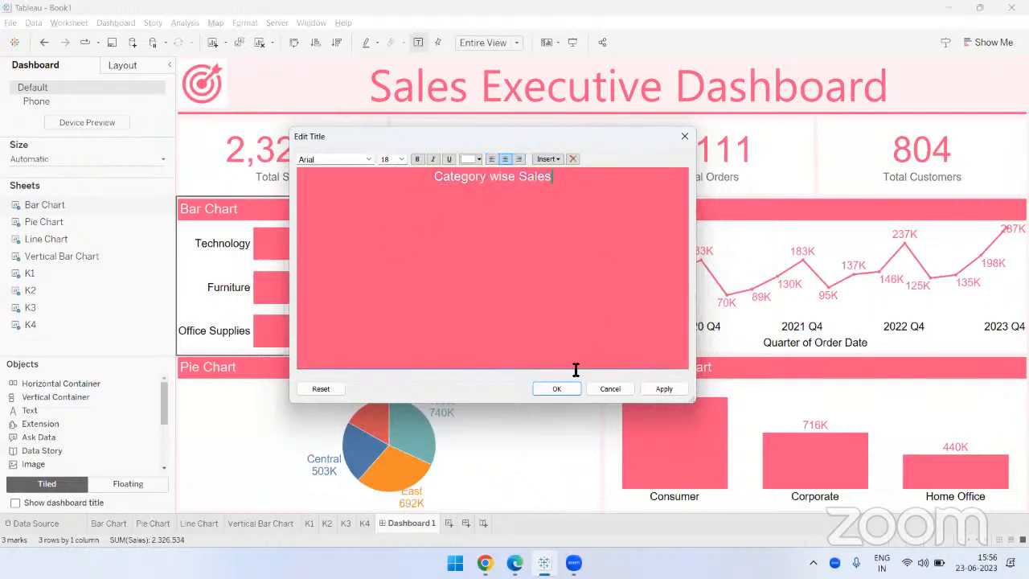
pyautogui.click(558, 388)
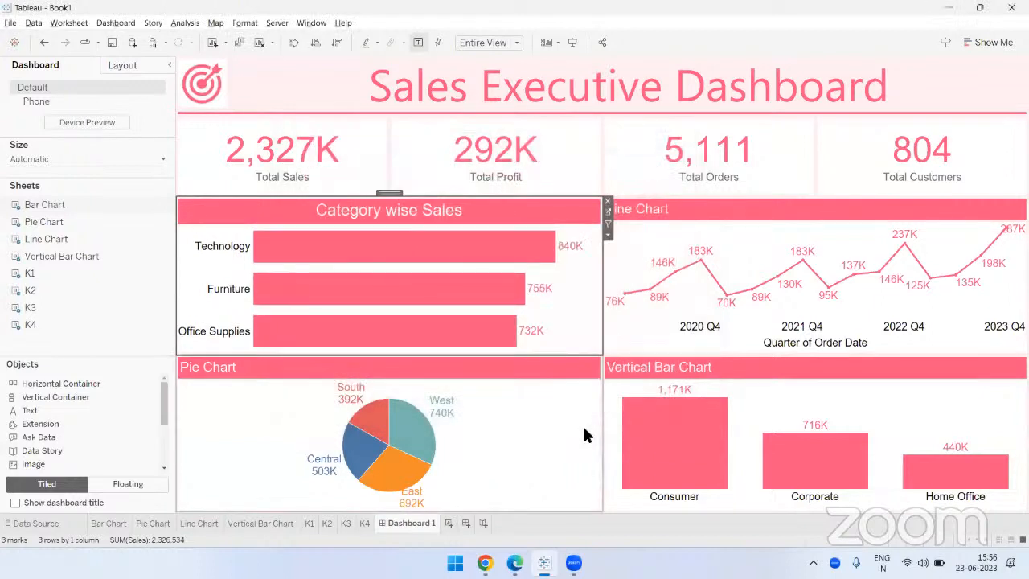
# Step: Retitle the line chart as "Sales Trend" in font size 18 with centred alignment
pyautogui.doubleClick(666, 210)
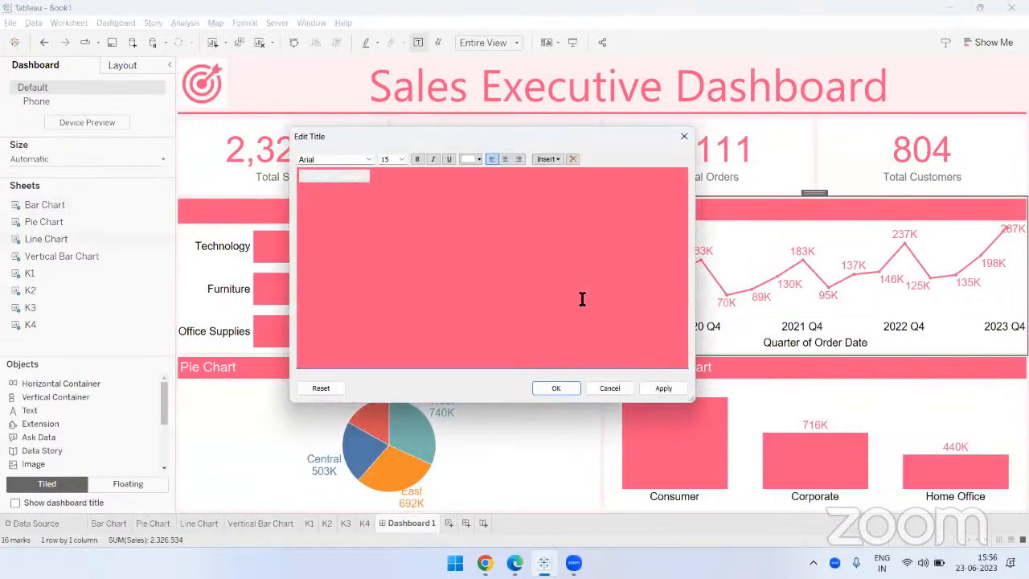
pyautogui.press('BackSpace')
pyautogui.write('Sales')
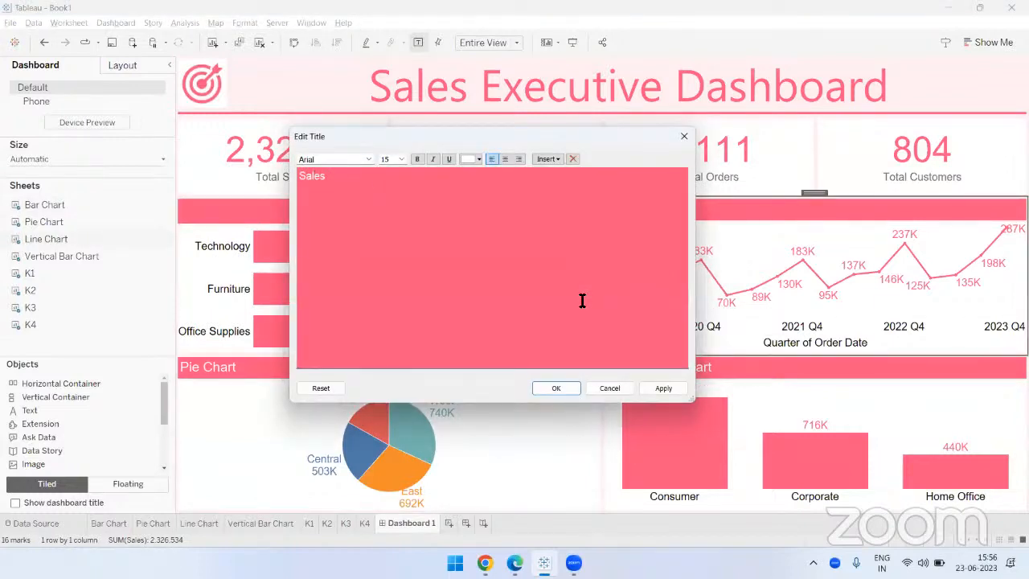
pyautogui.write(' Trend')
pyautogui.hotkey('ctrl', 'a')
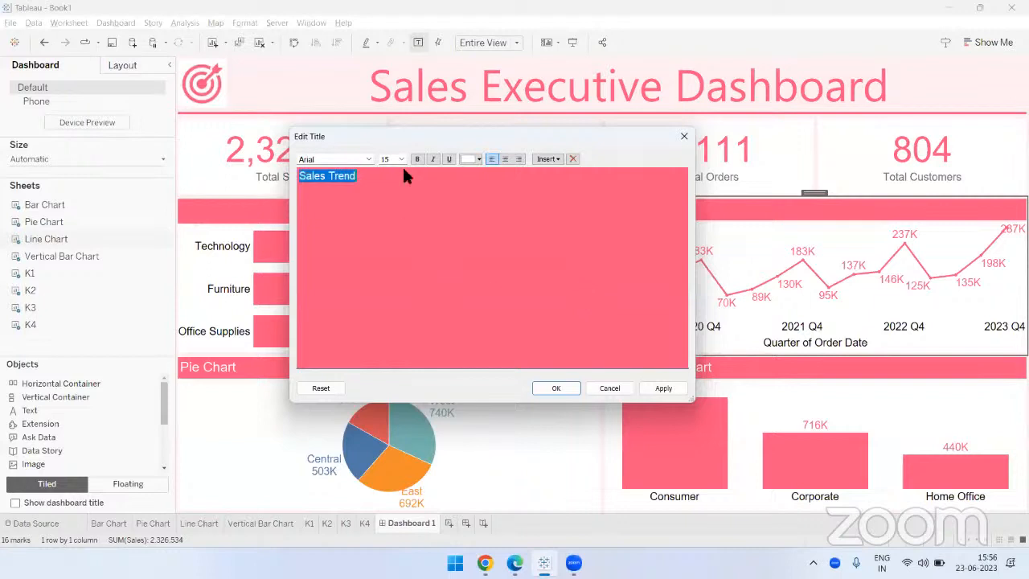
pyautogui.click(401, 159)
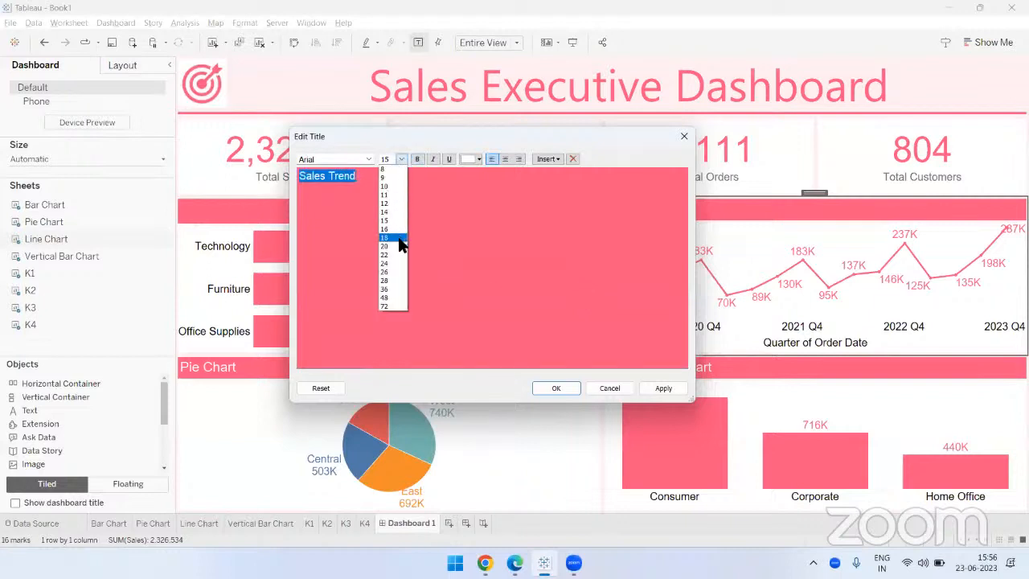
pyautogui.click(400, 242)
pyautogui.click(505, 158)
pyautogui.click(561, 177)
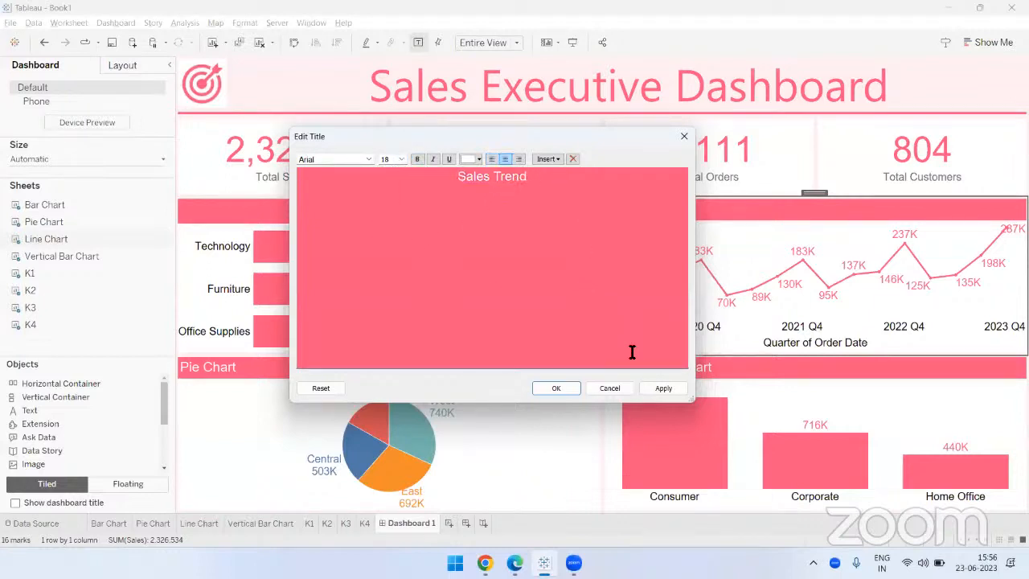
pyautogui.click(571, 385)
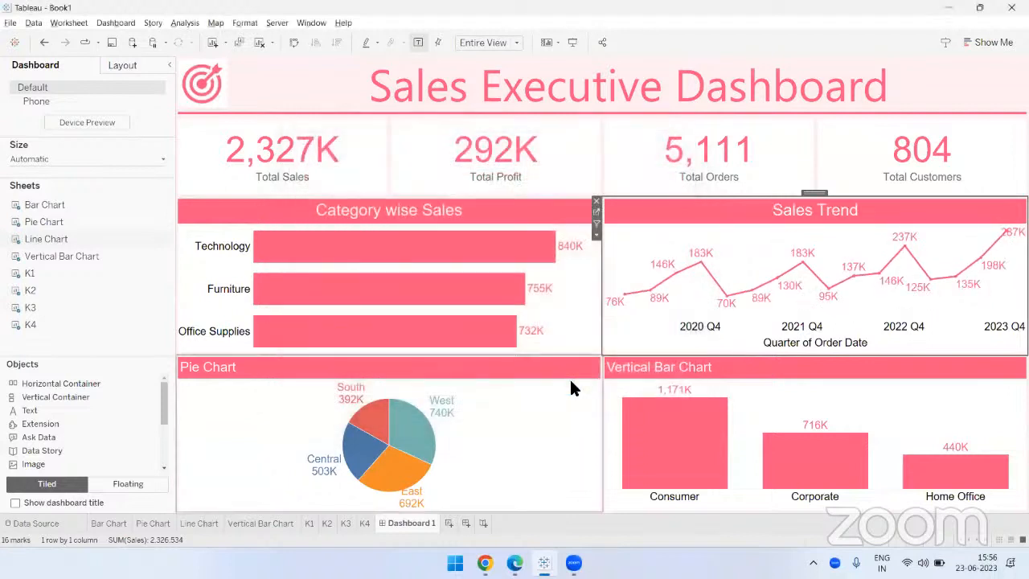
# Step: Retitle the pie chart as "Region wise Sales" in font size 18 with centred alignment
pyautogui.doubleClick(230, 369)
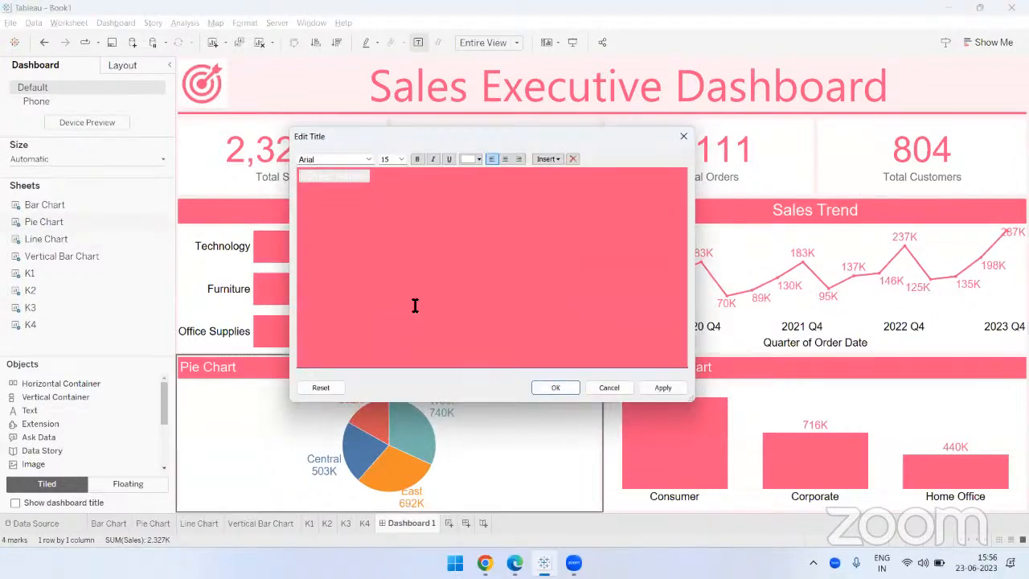
pyautogui.hotkey('ctrl', 'a')
pyautogui.press('BackSpace')
pyautogui.write('Regi')
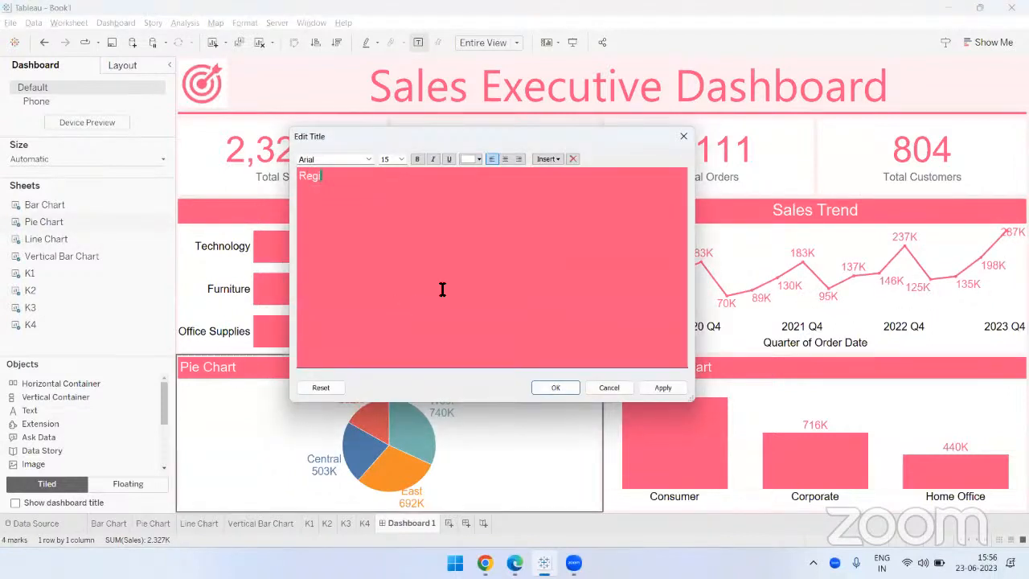
pyautogui.write('on wise Sales')
pyautogui.hotkey('ctrl', 'a')
pyautogui.click(402, 160)
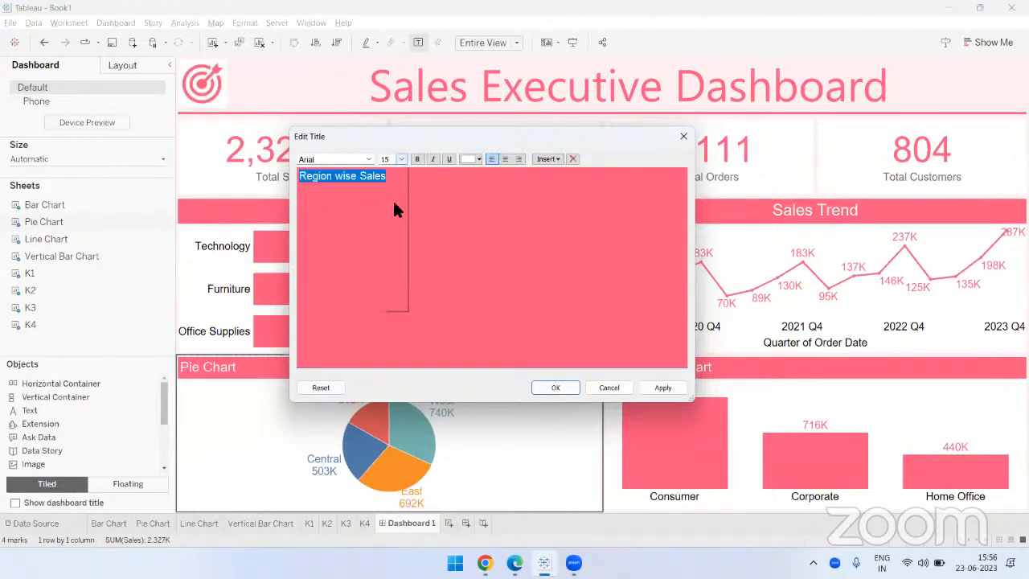
pyautogui.click(392, 235)
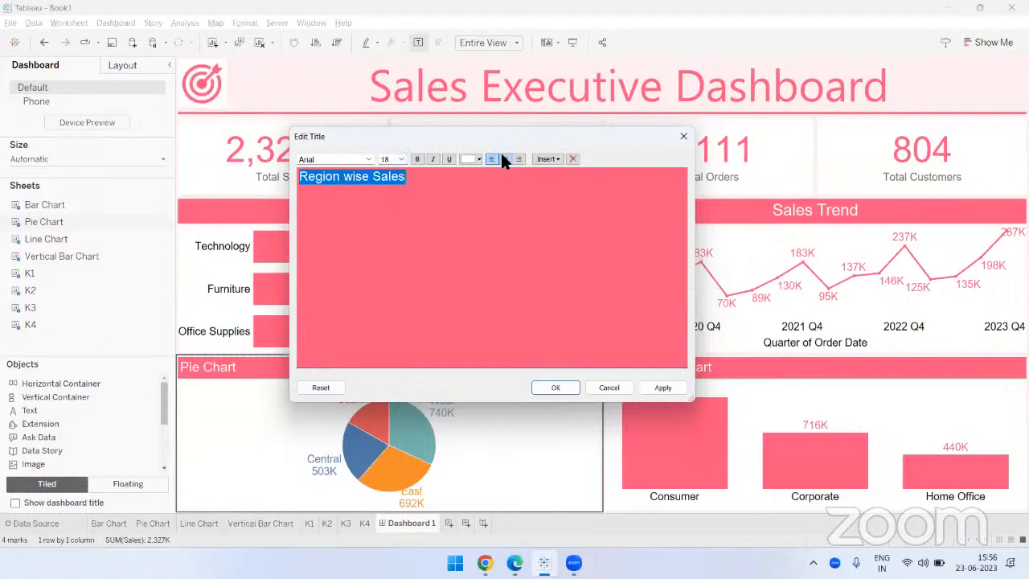
pyautogui.click(502, 158)
pyautogui.click(554, 388)
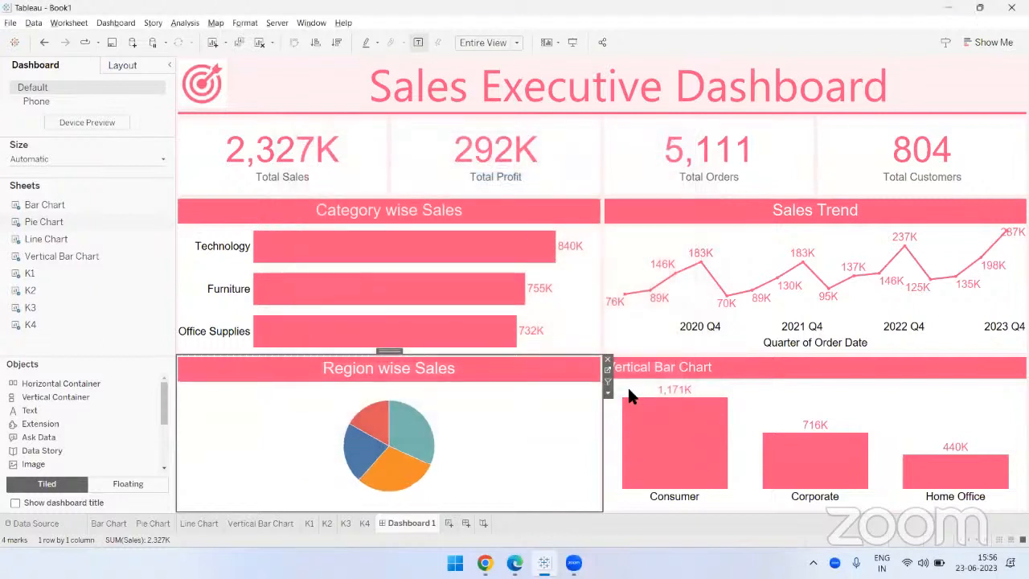
# Step: Replace the vertical bar chart's title with "Segment wise Sales"
pyautogui.doubleClick(699, 367)
pyautogui.hotkey('ctrl', 'a')
pyautogui.write('S')
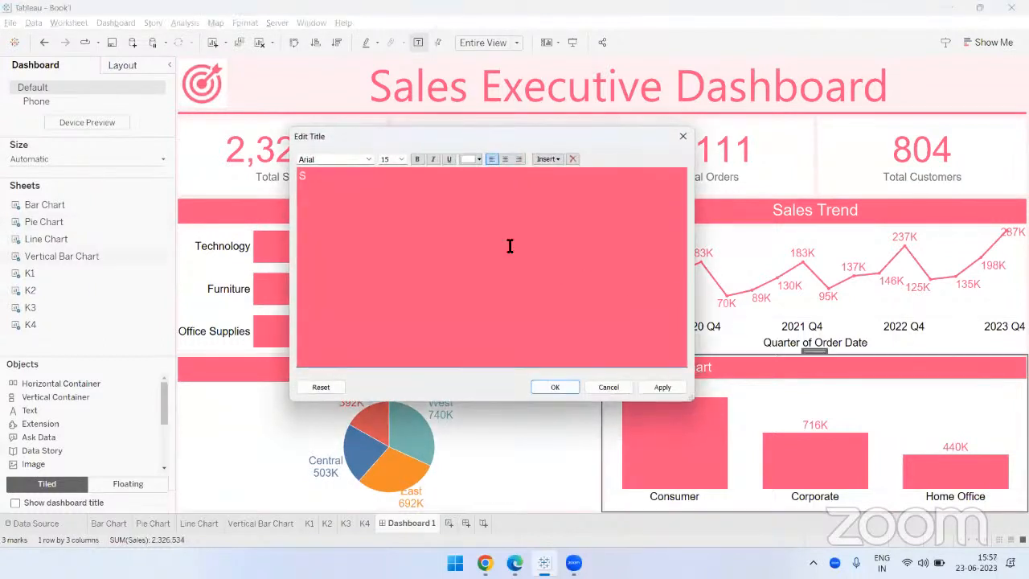
pyautogui.write('egment wise Sa')
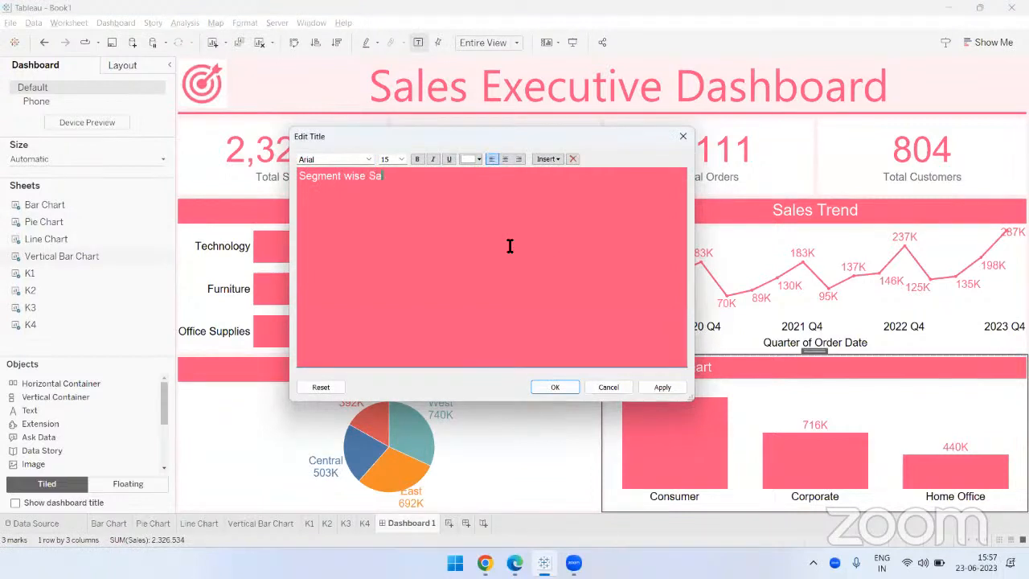
pyautogui.write('les')
# Step: Centre the "Segment wise Sales" title at font size 18, apply it and preview the dashboard in presentation mode
pyautogui.hotkey('ctrl', 'a')
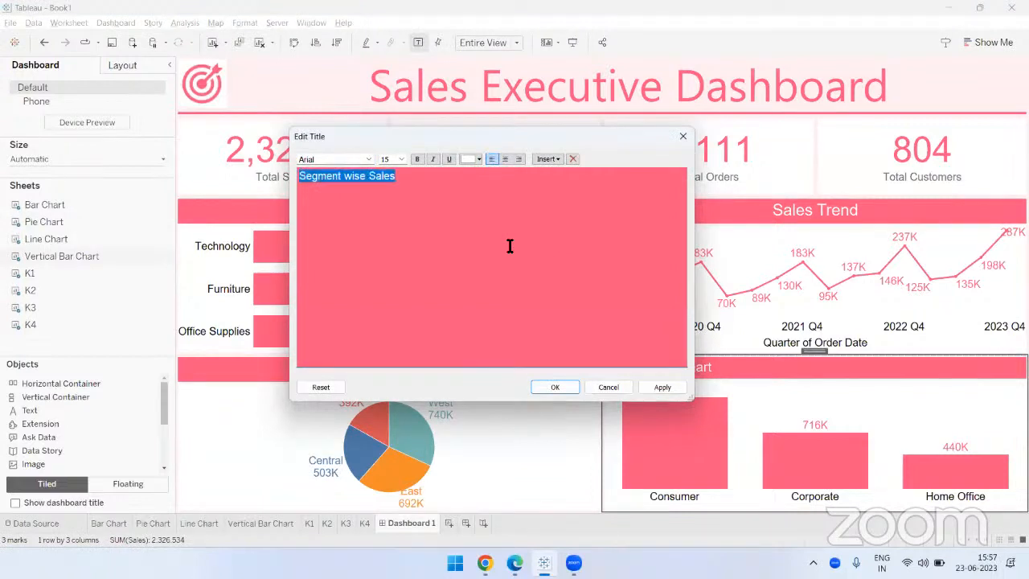
pyautogui.doubleClick(385, 159)
pyautogui.write('18')
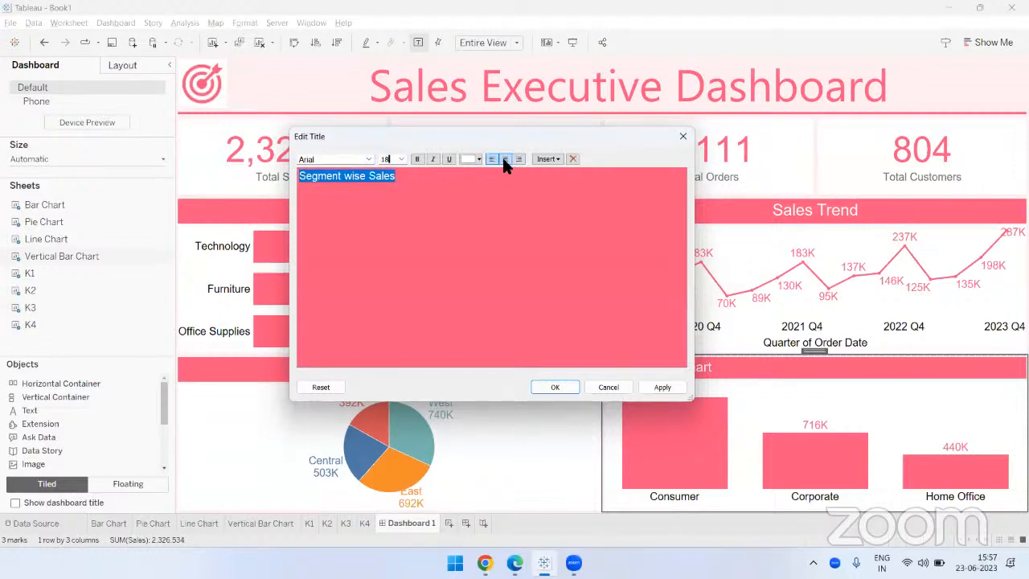
pyautogui.click(504, 159)
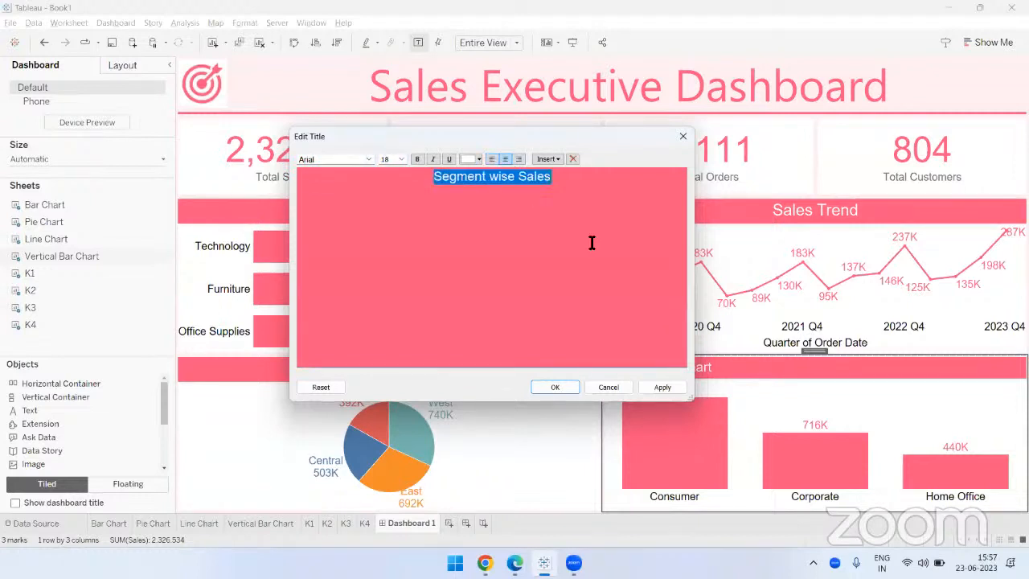
pyautogui.click(562, 387)
pyautogui.click(573, 42)
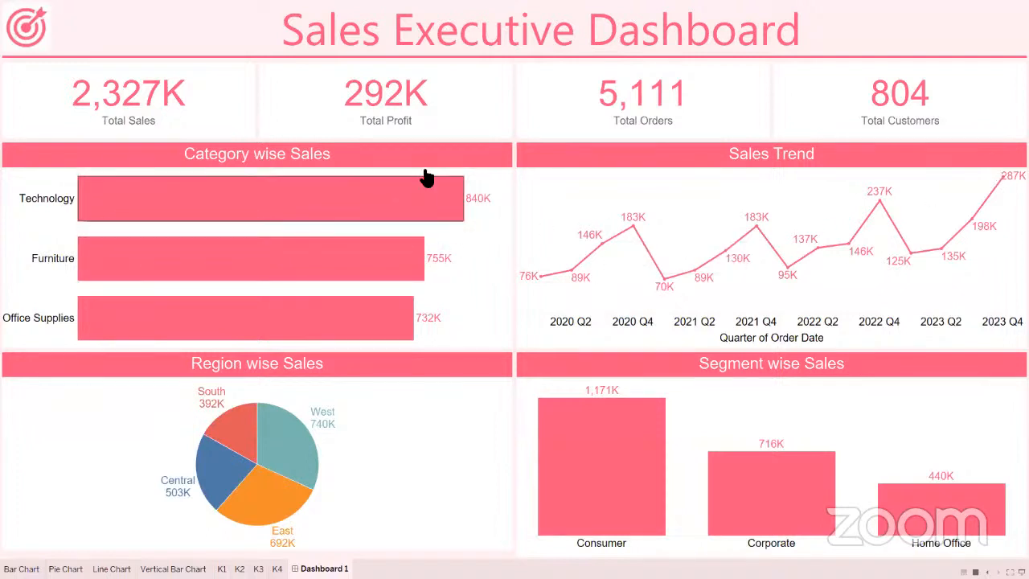
pyautogui.press('Escape')
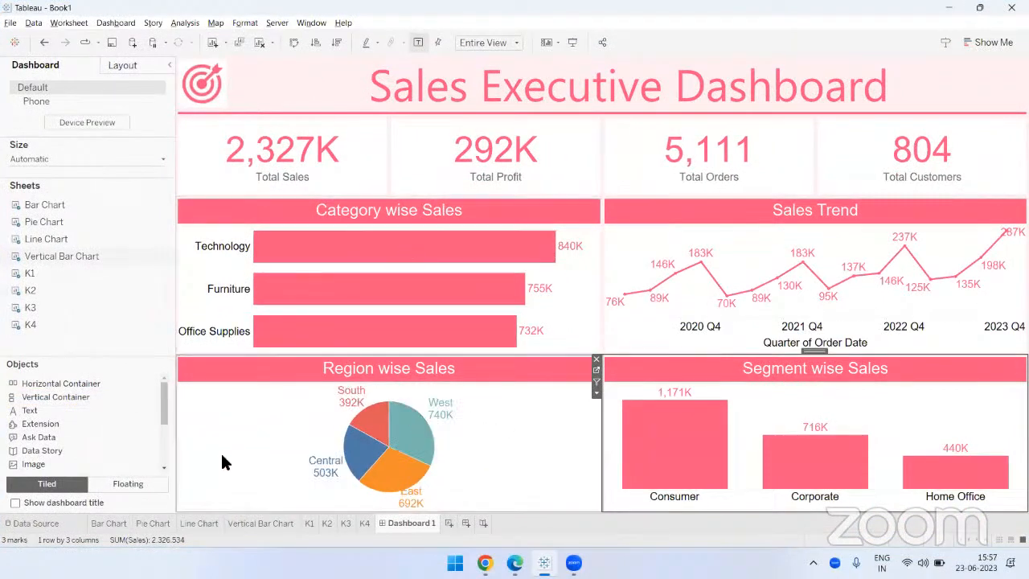
# Step: Make the bars thinner on the Bar Chart sheet by reducing the mark size to about the middle of its range
pyautogui.click(123, 523)
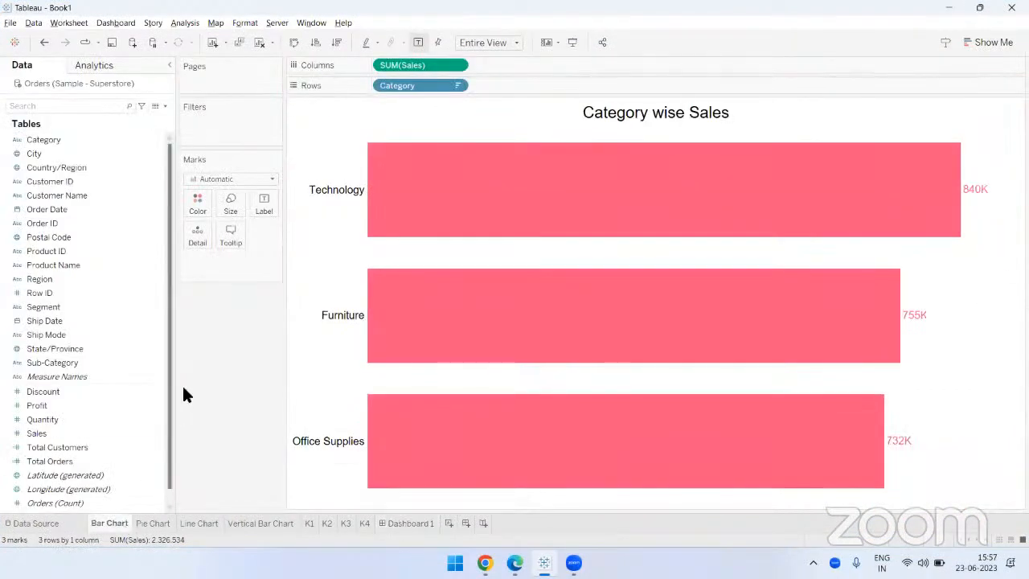
pyautogui.click(231, 201)
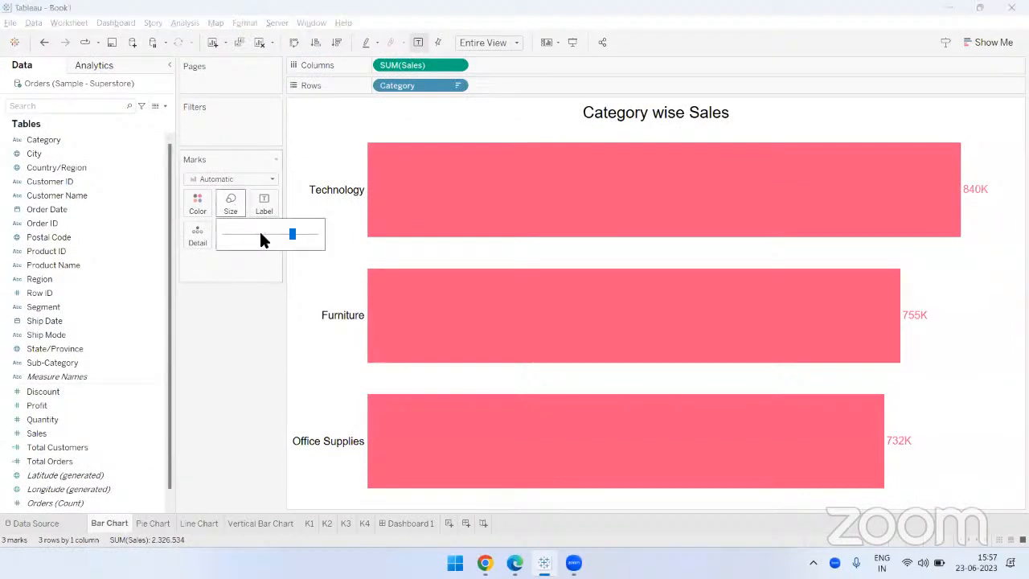
pyautogui.moveTo(293, 235); pyautogui.dragTo(268, 235)
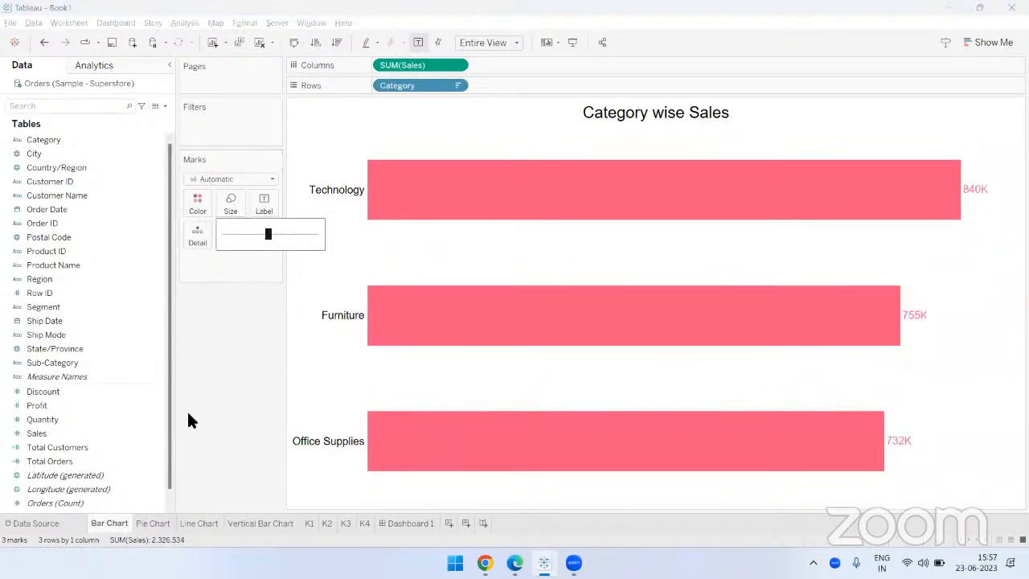
# Step: Enlarge the pie on the Pie Chart sheet by increasing its mark size
pyautogui.click(157, 523)
pyautogui.click(231, 202)
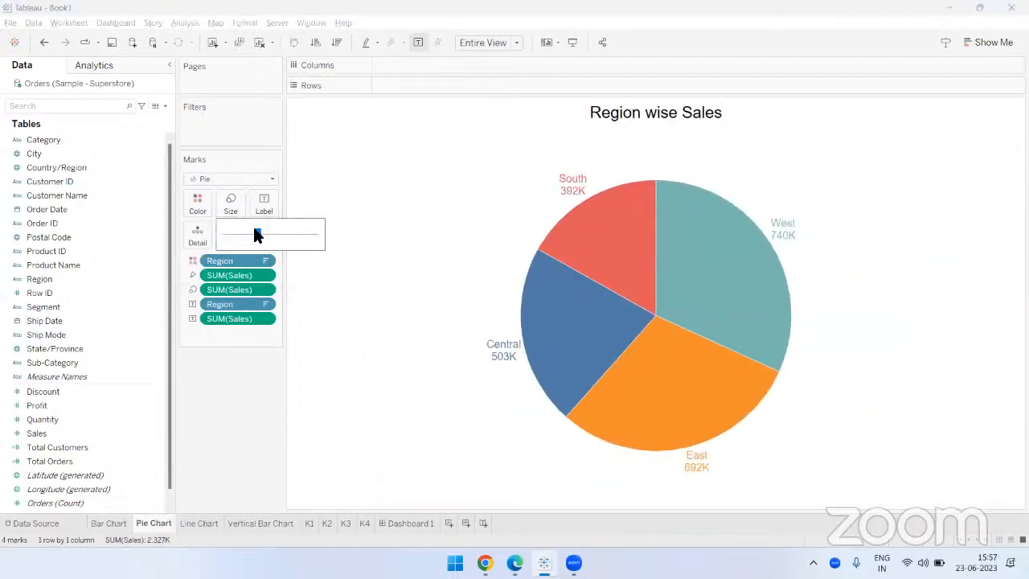
pyautogui.moveTo(263, 233); pyautogui.dragTo(266, 374)
pyautogui.click(266, 373)
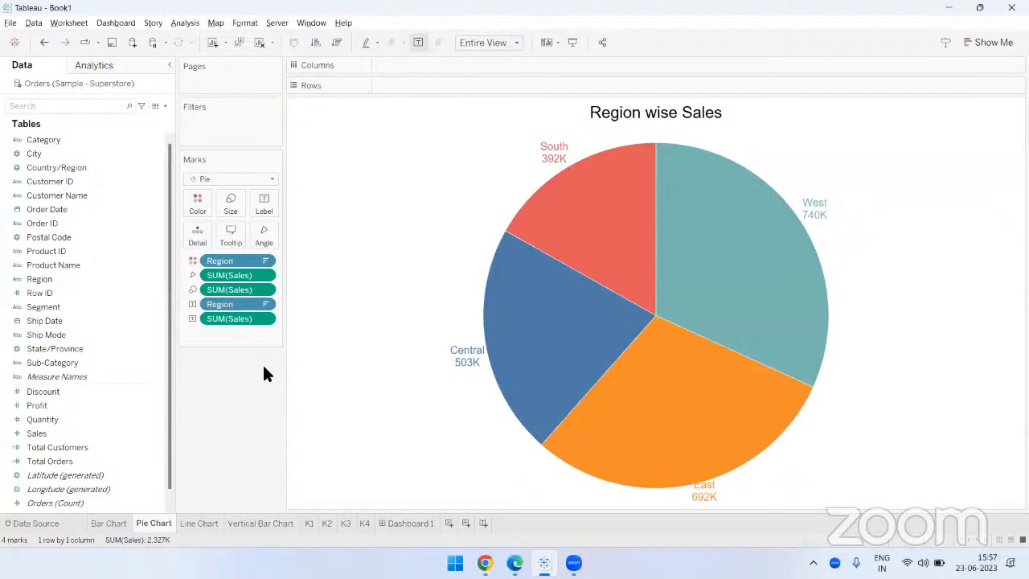
# Step: Return to Dashboard 1 and review the resized charts in presentation mode
pyautogui.click(394, 523)
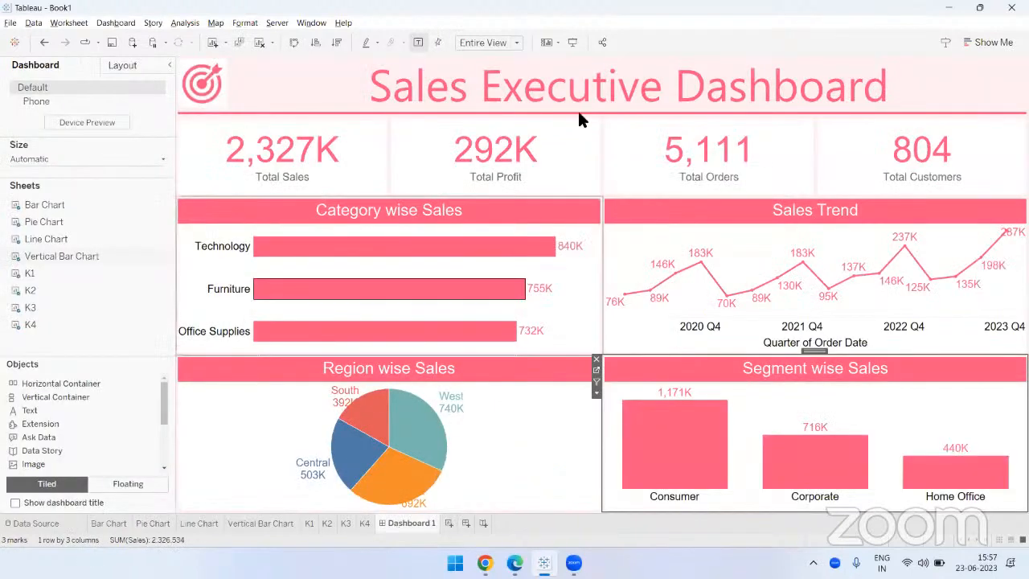
pyautogui.click(572, 41)
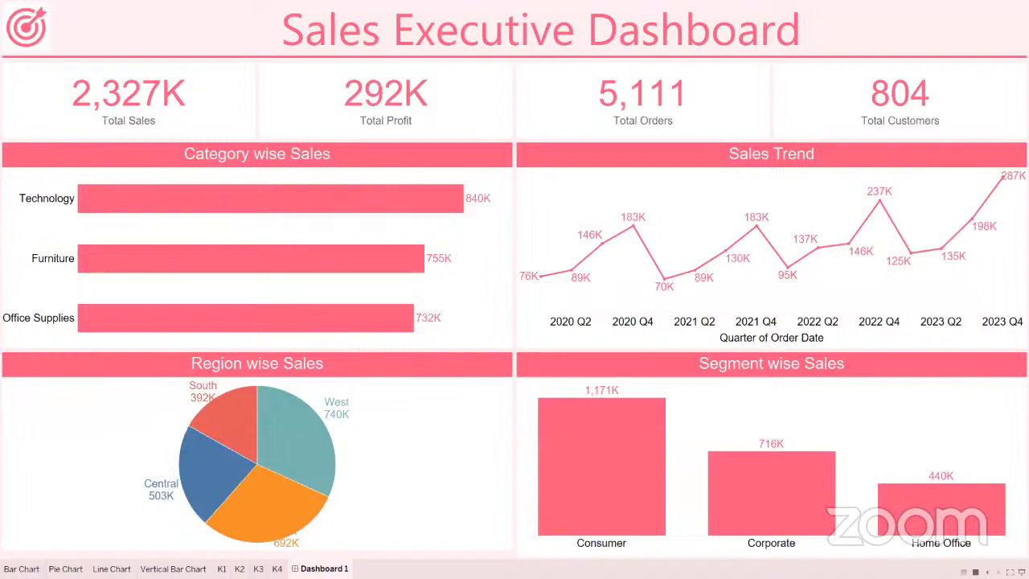
pyautogui.moveTo(821, 224)
pyautogui.moveTo(657, 524)
pyautogui.press('Escape')
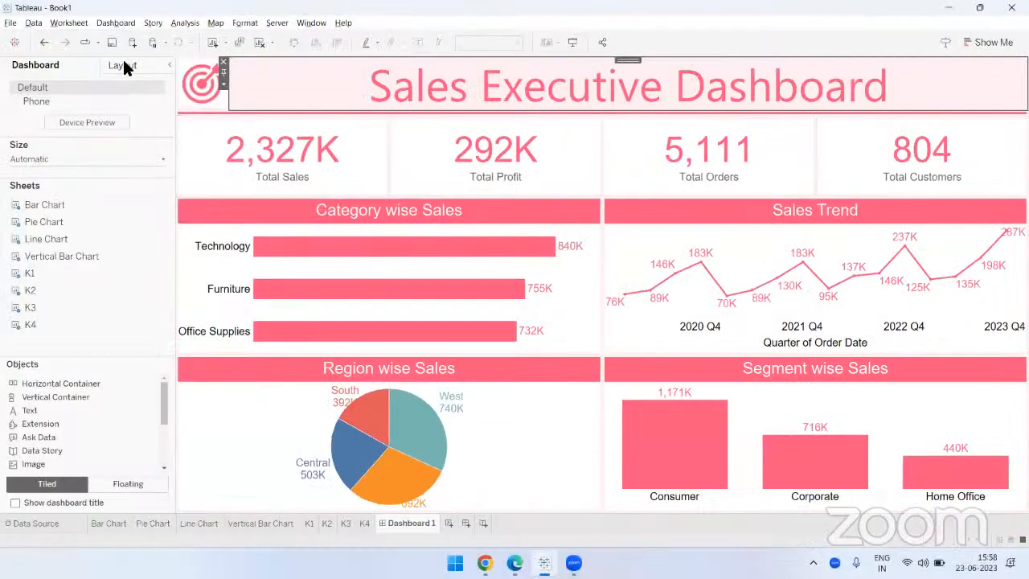
# Step: Expand all nested containers in the dashboard's item hierarchy and enlarge the hierarchy's display area in height and width
pyautogui.click(123, 64)
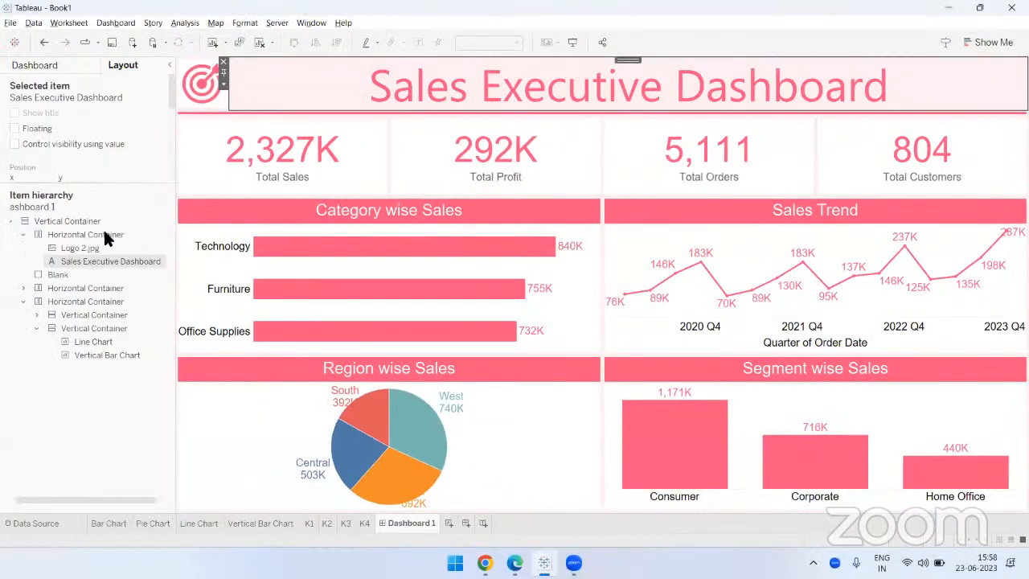
pyautogui.click(22, 287)
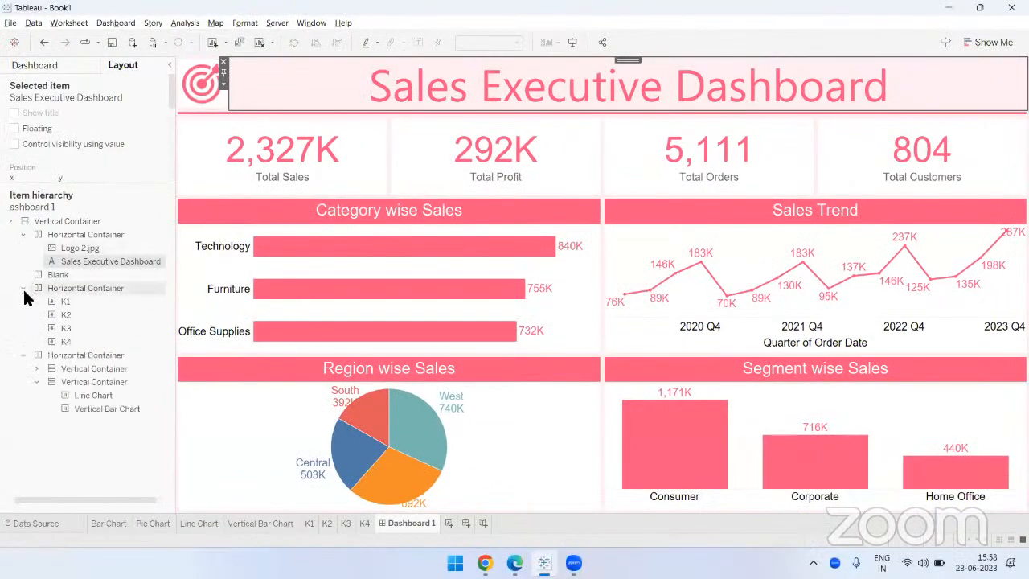
pyautogui.click(36, 367)
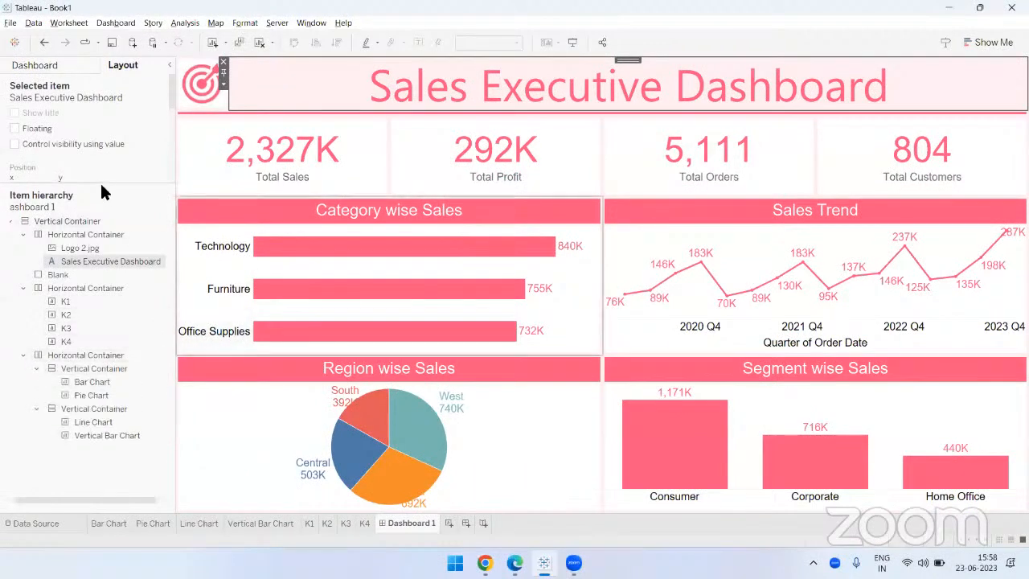
pyautogui.moveTo(94, 98); pyautogui.dragTo(94, 97)
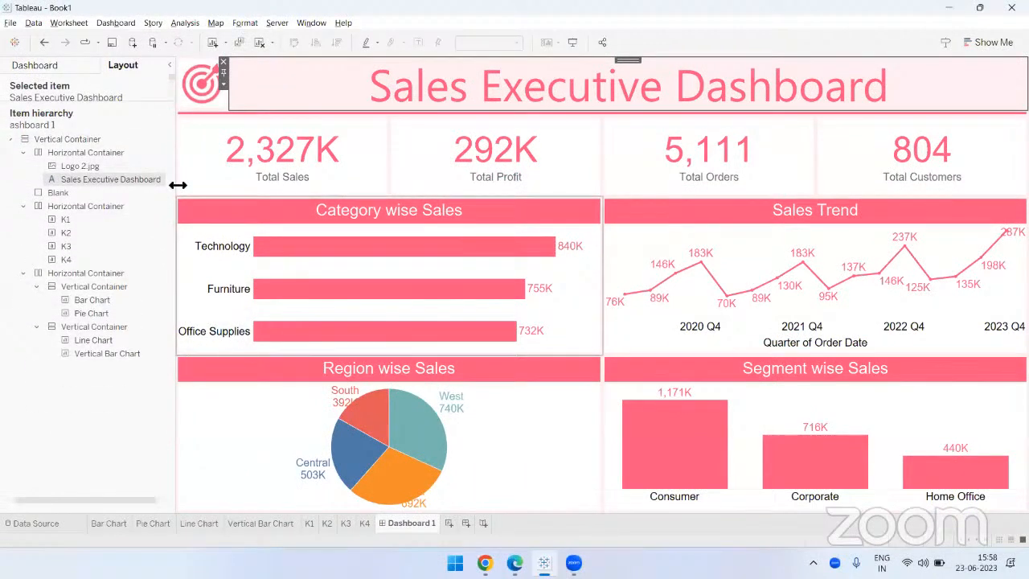
pyautogui.moveTo(174, 186); pyautogui.dragTo(257, 193)
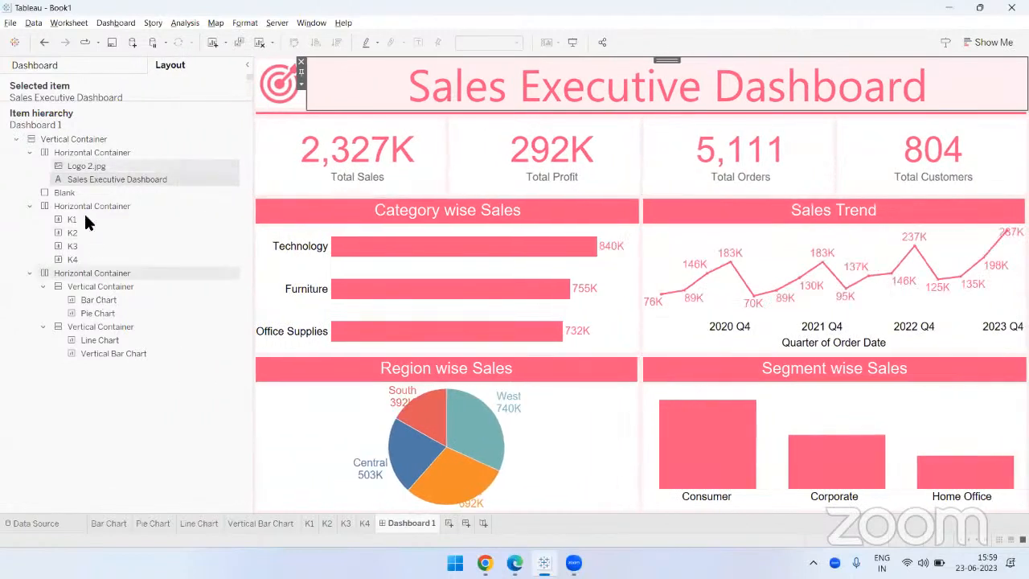
# Step: Review the nesting inside the outermost vertical container by collapsing and re-expanding it, and clear the selection
pyautogui.click(46, 141)
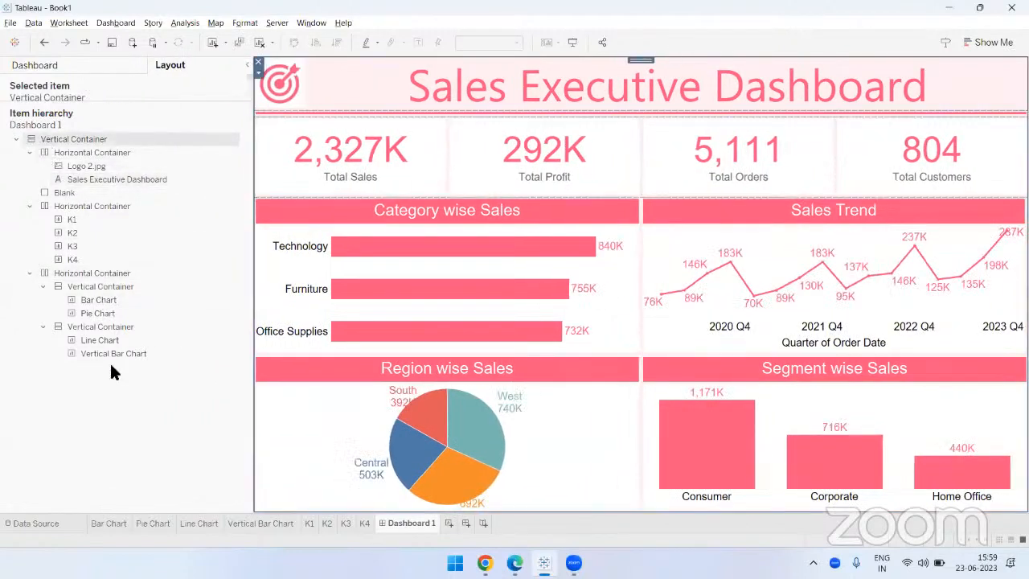
pyautogui.click(16, 140)
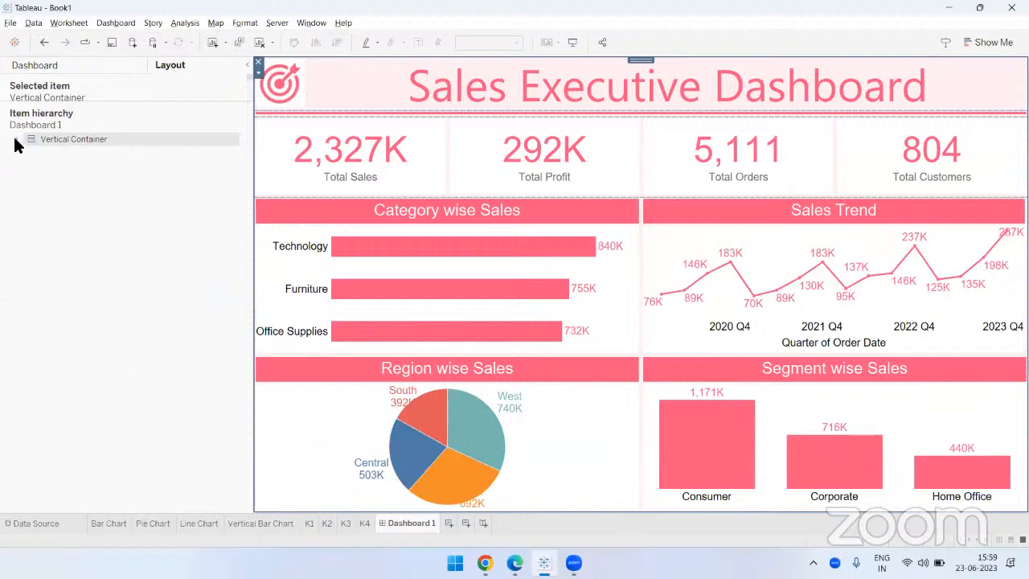
pyautogui.click(16, 140)
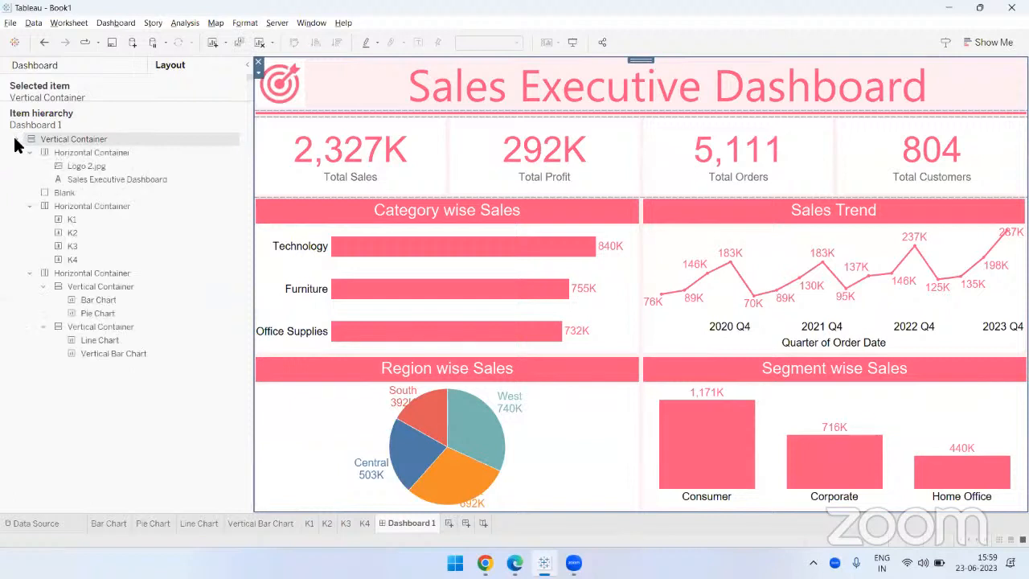
pyautogui.click(134, 429)
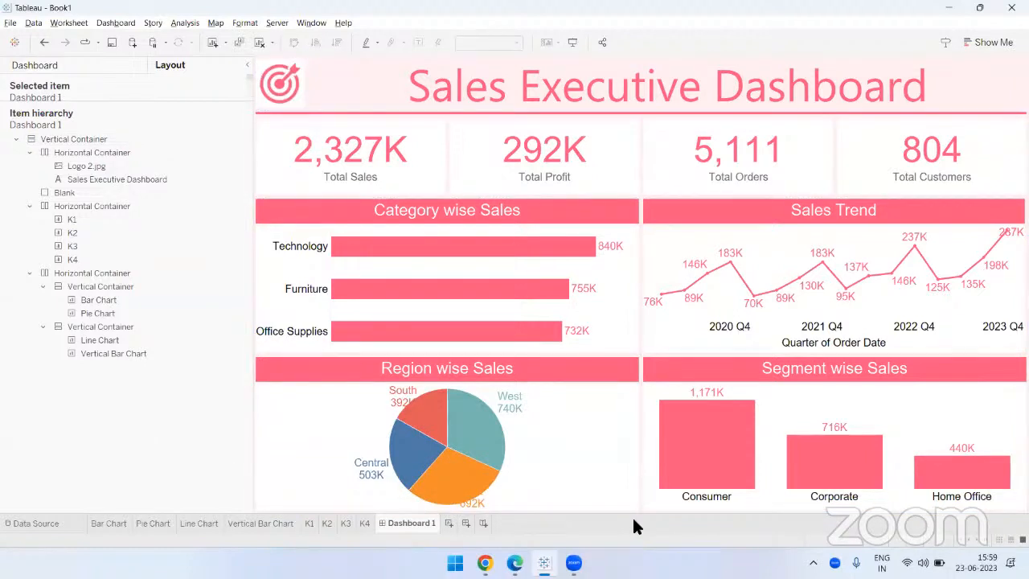
pyautogui.click(79, 447)
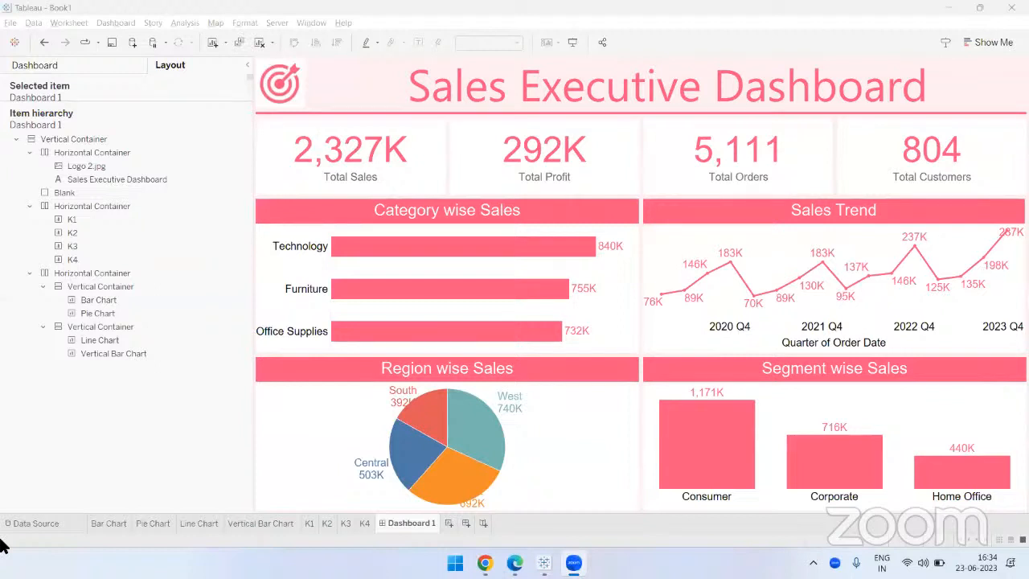
# Step: Show the finished Sales Executive Dashboard in presentation mode
pyautogui.click(573, 43)
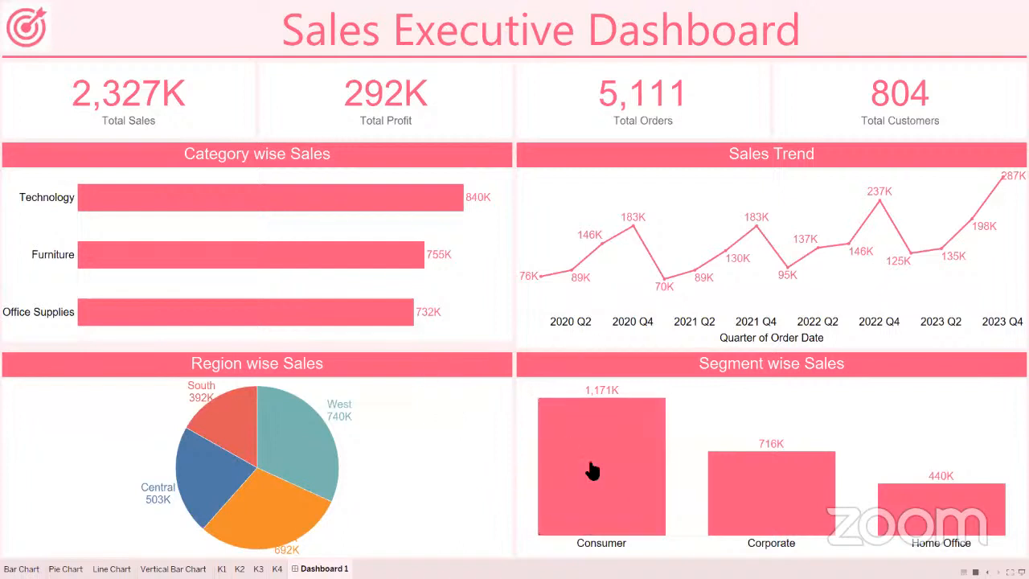
# Step: Set the outermost vertical container's outer padding to 20 on all sides and check the dashboard in presentation mode
pyautogui.moveTo(571, 470)
pyautogui.press('Escape')
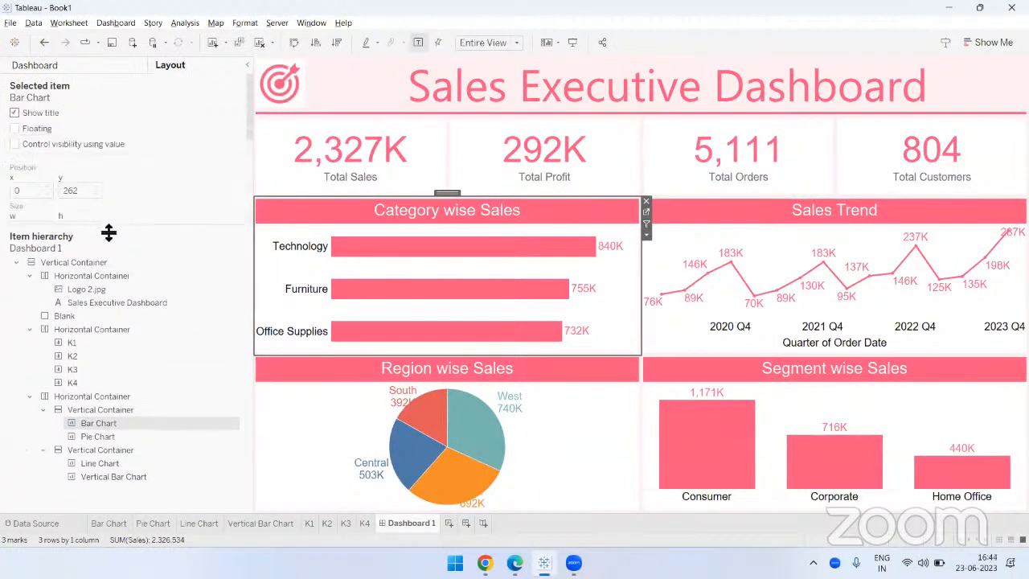
pyautogui.click(16, 267)
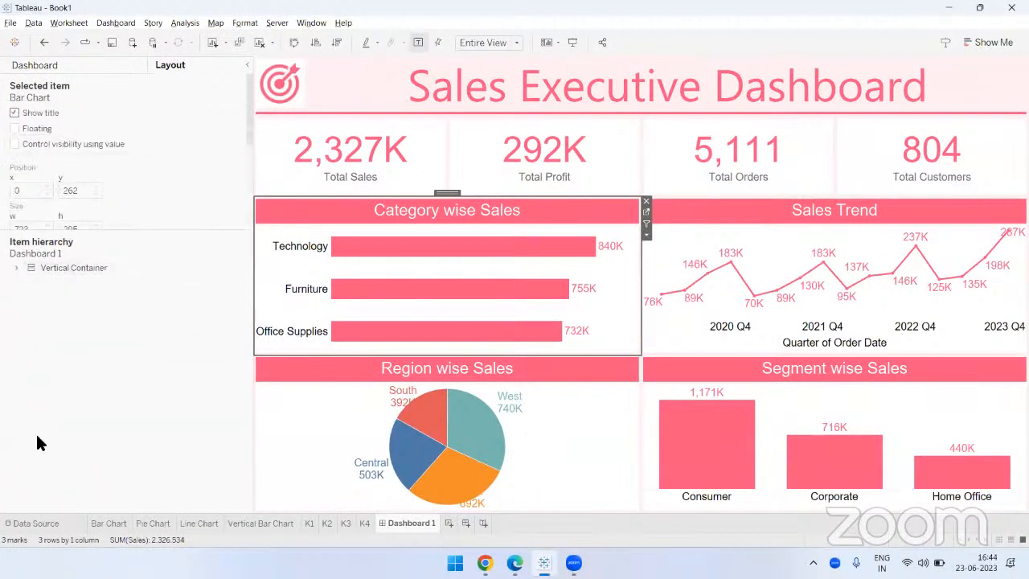
pyautogui.click(36, 441)
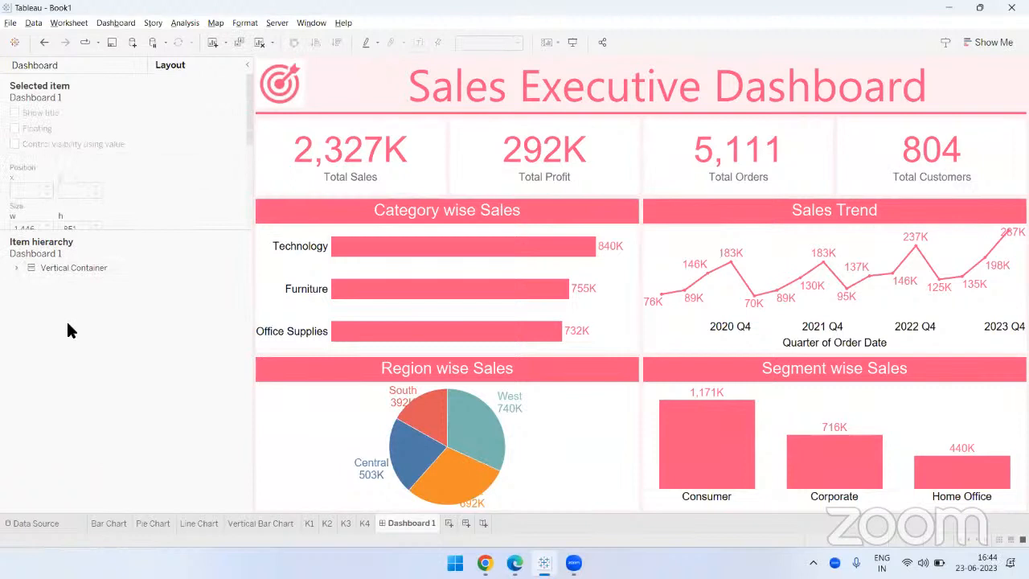
pyautogui.click(78, 271)
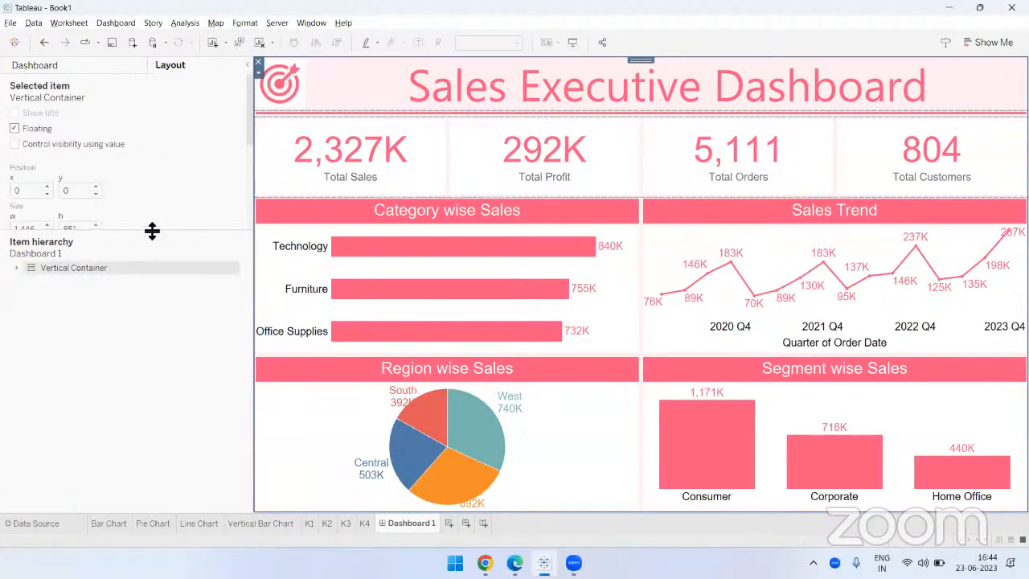
pyautogui.moveTo(152, 231); pyautogui.dragTo(136, 429)
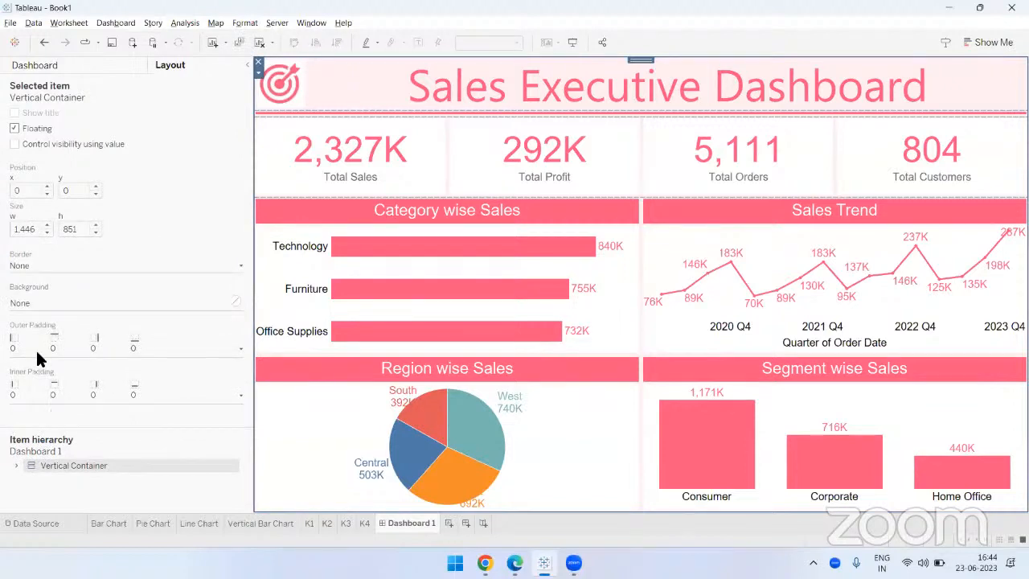
pyautogui.click(75, 348)
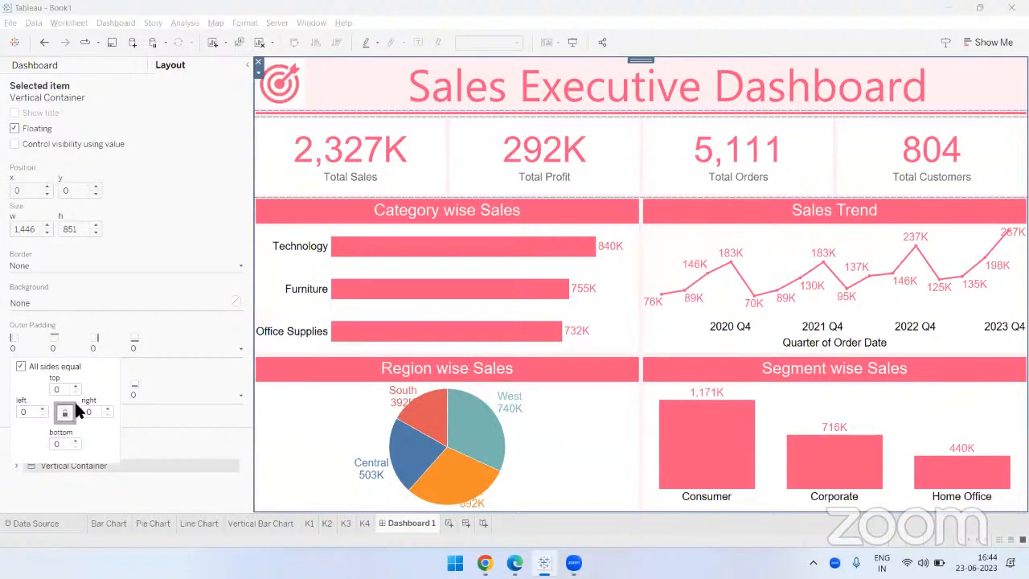
pyautogui.moveTo(66, 391); pyautogui.dragTo(50, 389)
pyautogui.write('20')
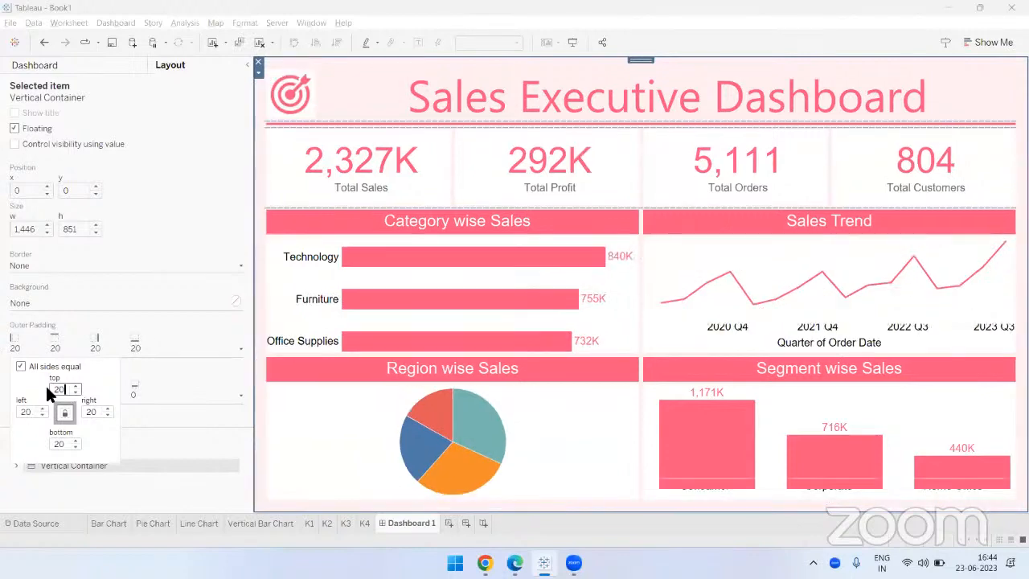
pyautogui.click(569, 43)
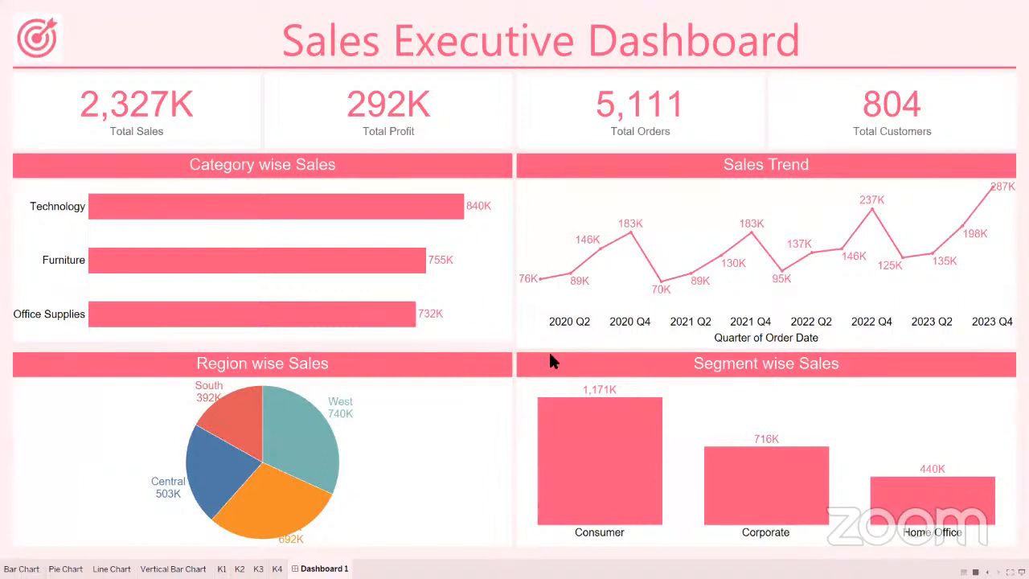
pyautogui.press('Escape')
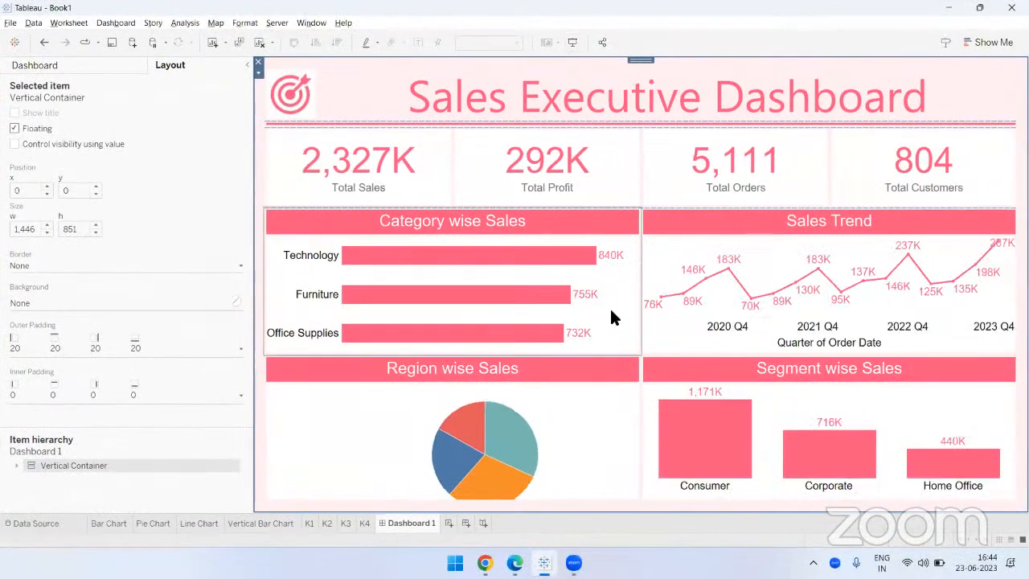
# Step: Set the Category wise Sales chart's outer padding to 10 at the top, bottom and right, with unequal sides allowed
pyautogui.click(611, 310)
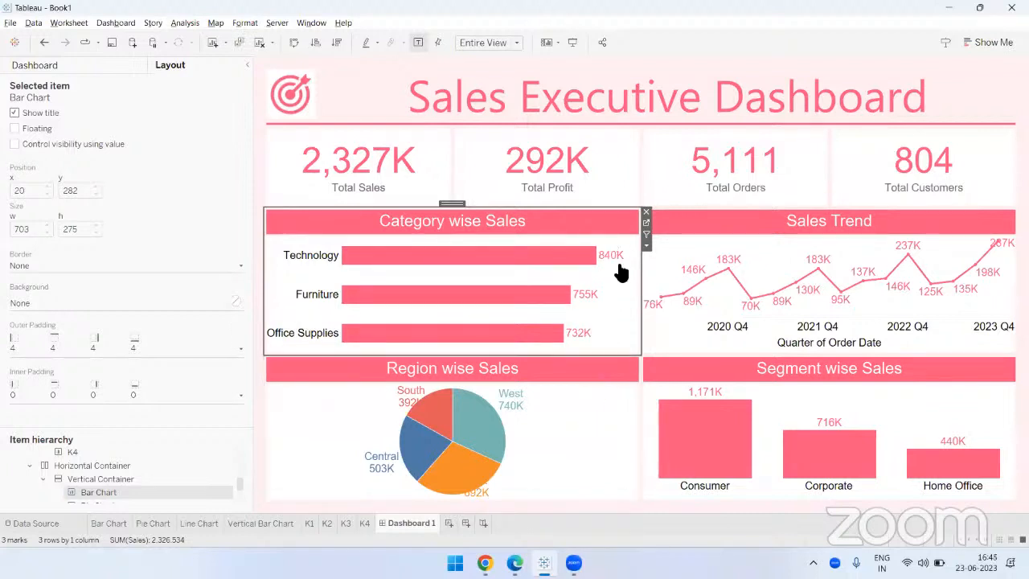
pyautogui.click(43, 344)
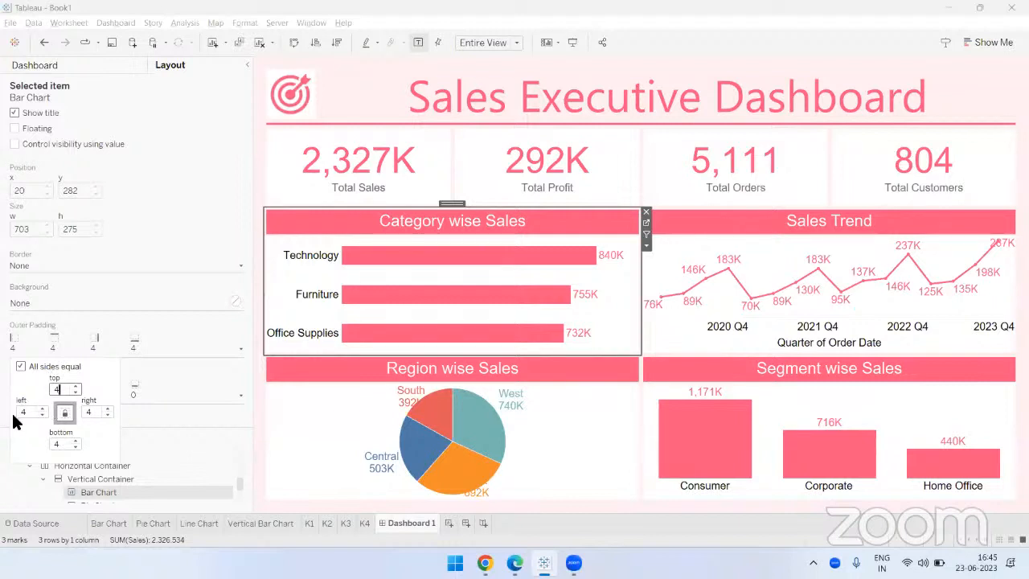
pyautogui.click(20, 367)
pyautogui.write('10')
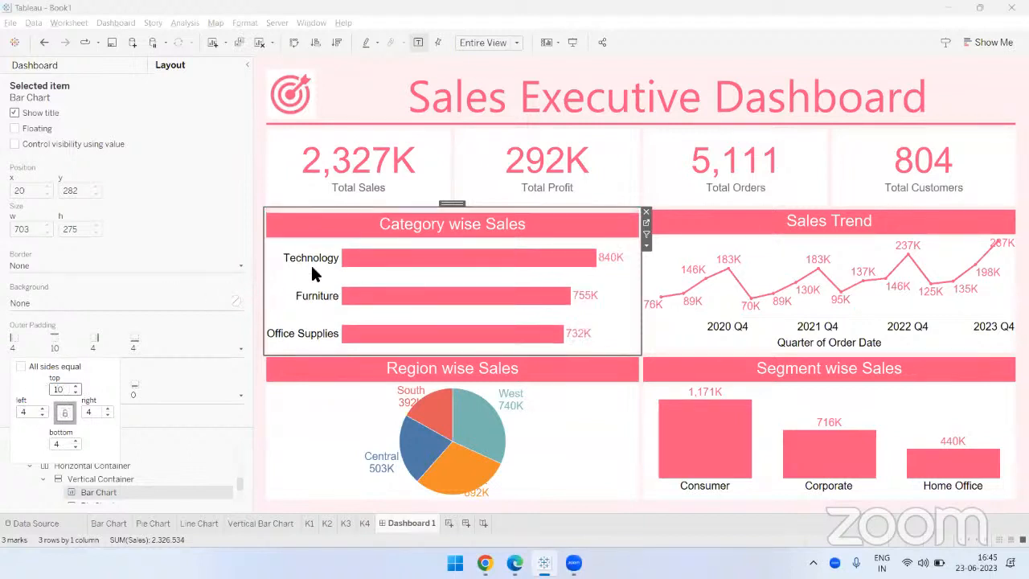
pyautogui.click(52, 443)
pyautogui.write('10')
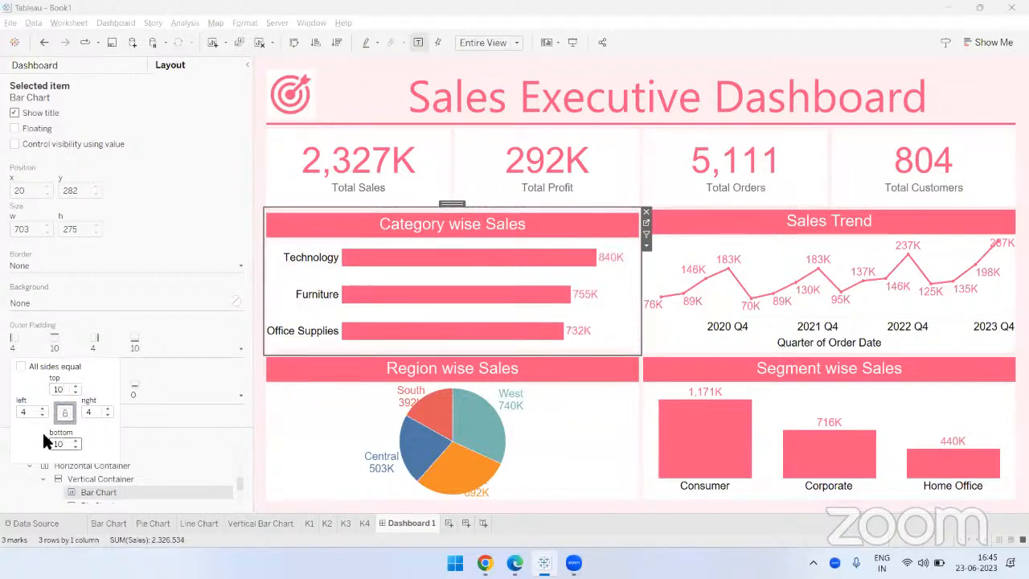
pyautogui.click(90, 412)
pyautogui.write('10')
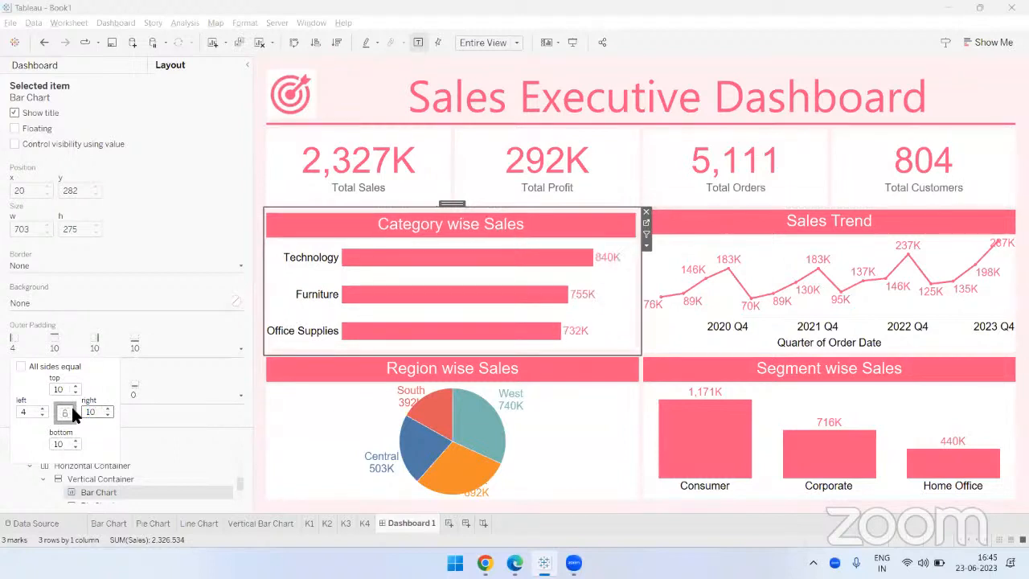
# Step: Set the Sales Trend chart's outer padding to 10 at the left, top and bottom, with unequal sides allowed
pyautogui.click(765, 245)
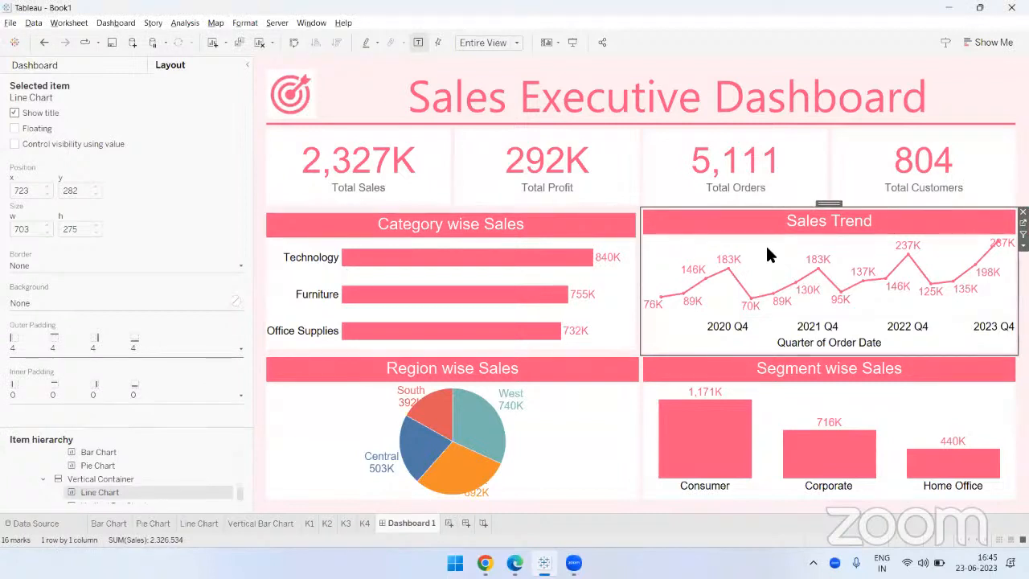
pyautogui.click(32, 342)
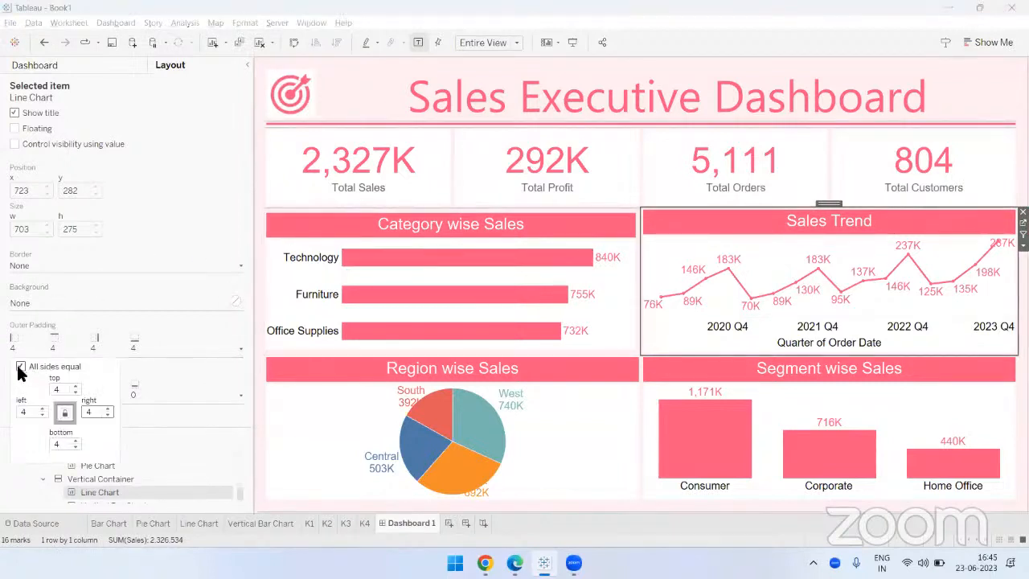
pyautogui.click(20, 367)
pyautogui.doubleClick(23, 412)
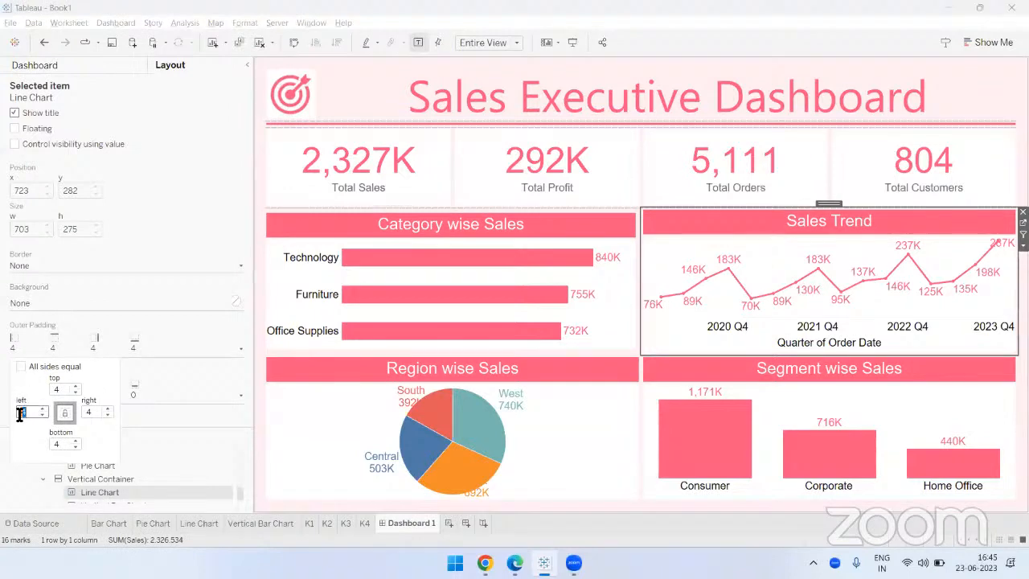
pyautogui.write('10')
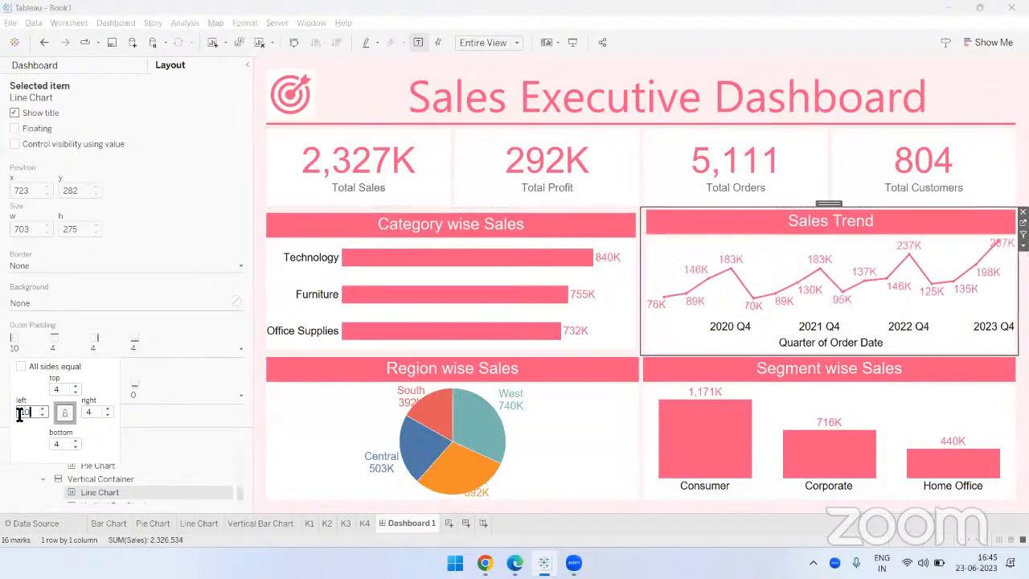
pyautogui.doubleClick(65, 389)
pyautogui.write('10')
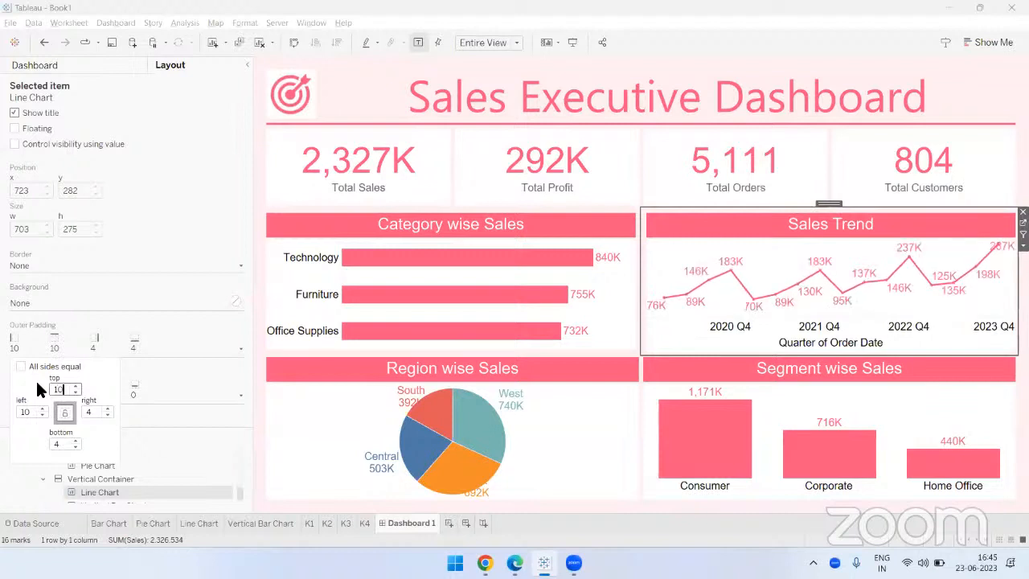
pyautogui.doubleClick(63, 444)
pyautogui.write('10')
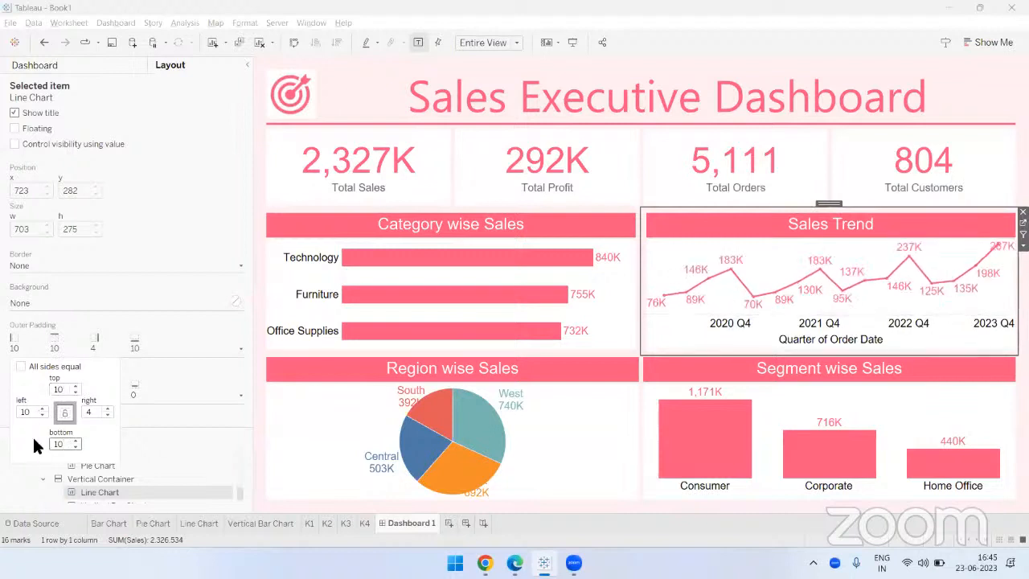
# Step: Set the Region wise Sales chart's outer padding to 10 at the top and right, with unequal sides allowed
pyautogui.click(316, 387)
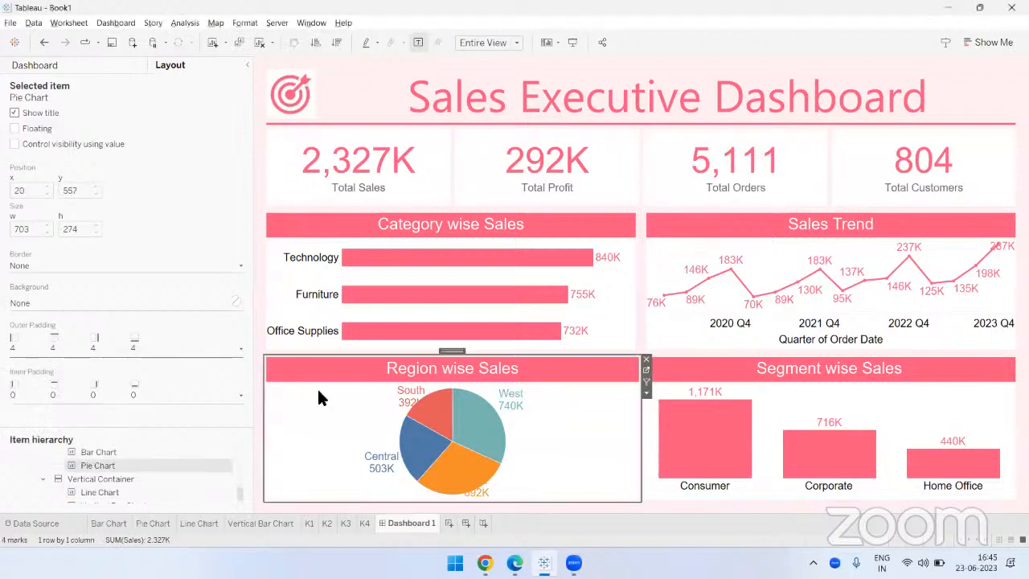
pyautogui.click(52, 341)
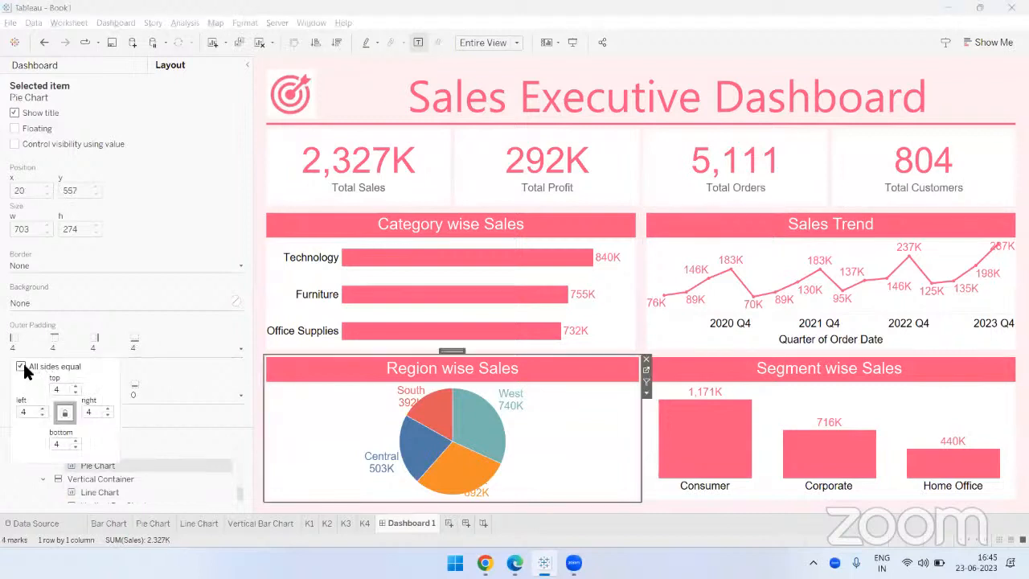
pyautogui.doubleClick(55, 389)
pyautogui.write('10')
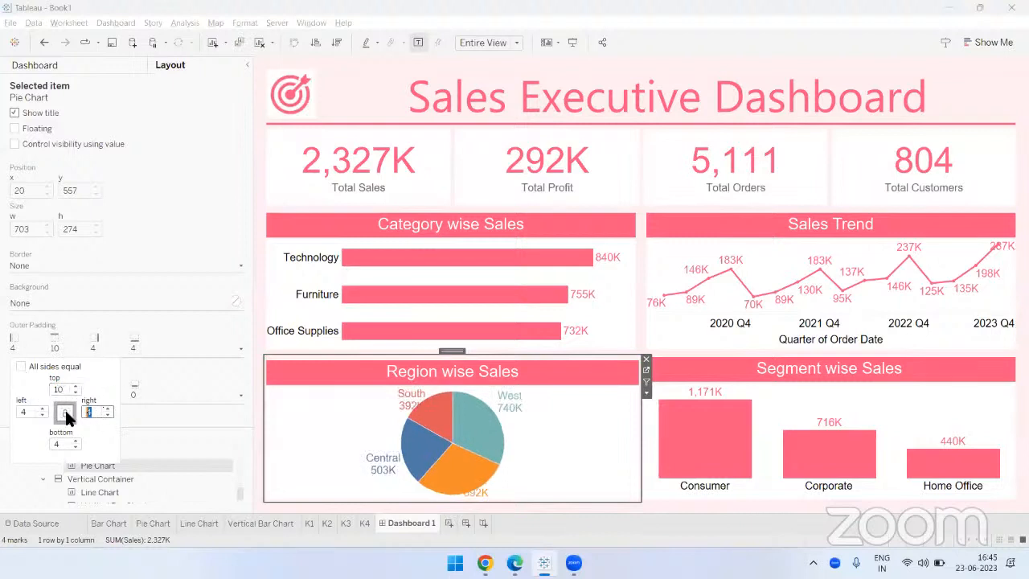
pyautogui.write('10')
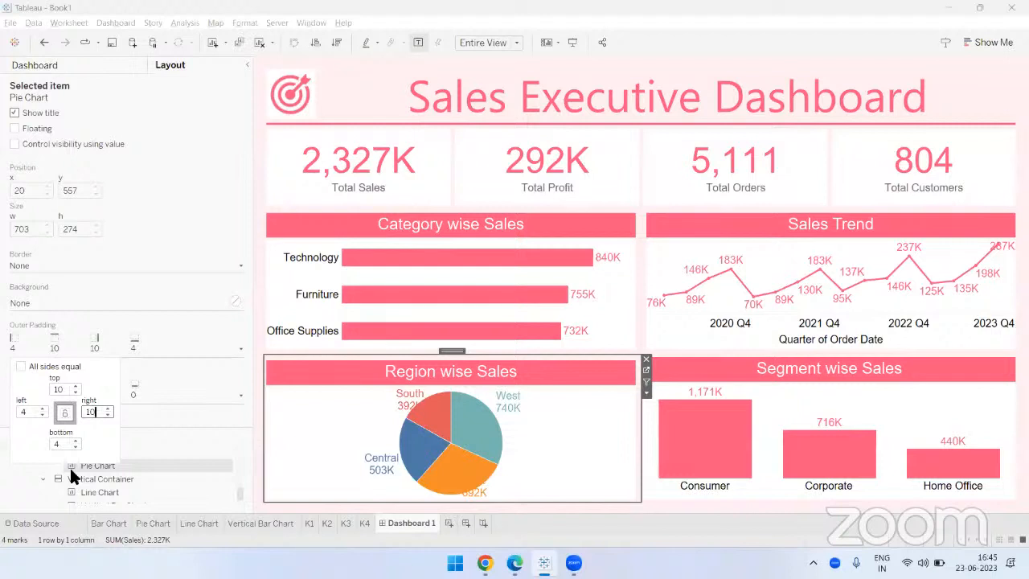
# Step: Set the Segment wise Sales chart's outer padding to 10 at the left and top, with unequal sides allowed
pyautogui.click(819, 378)
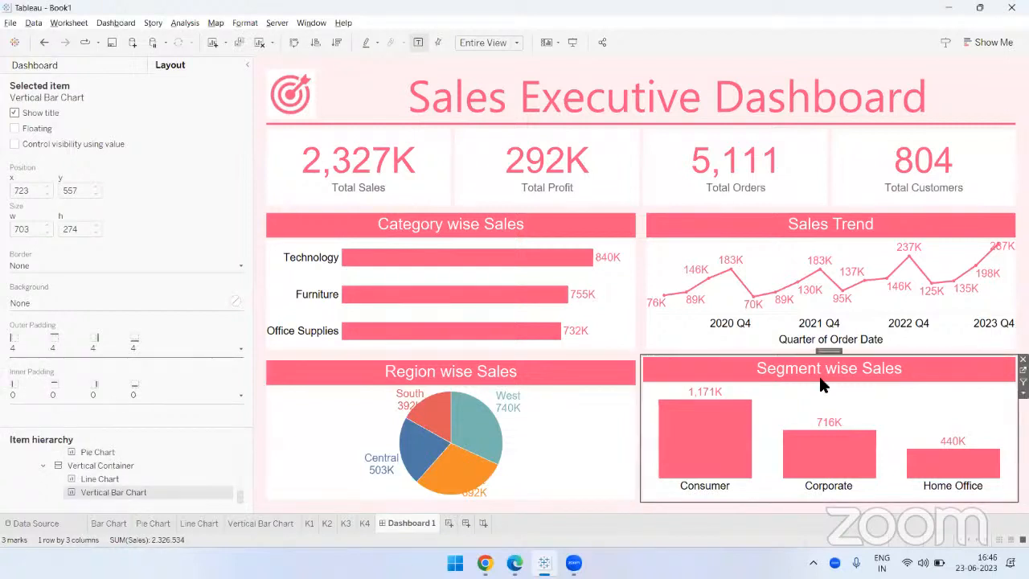
pyautogui.click(58, 355)
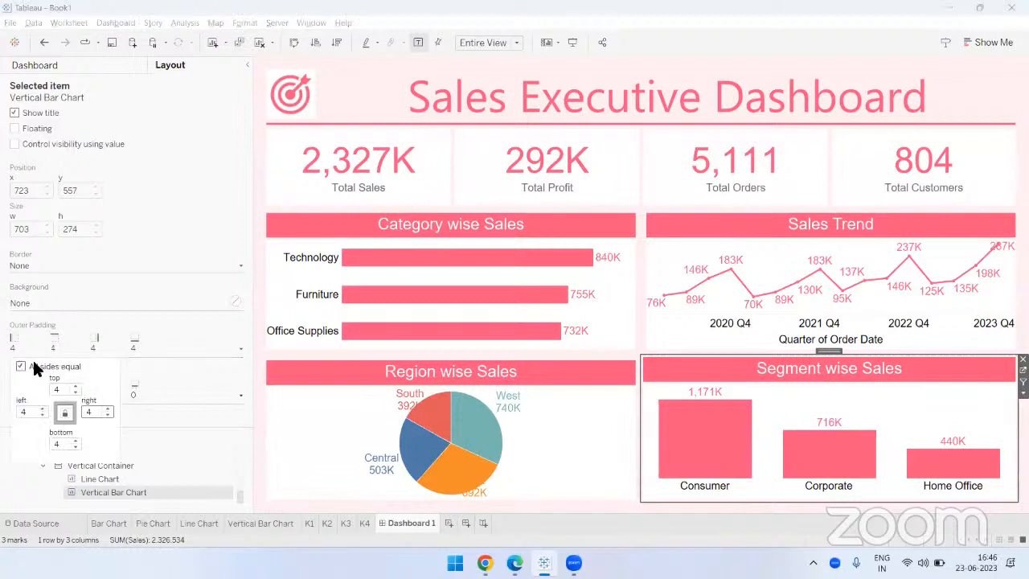
pyautogui.click(21, 367)
pyautogui.moveTo(37, 411); pyautogui.dragTo(7, 413)
pyautogui.write('10')
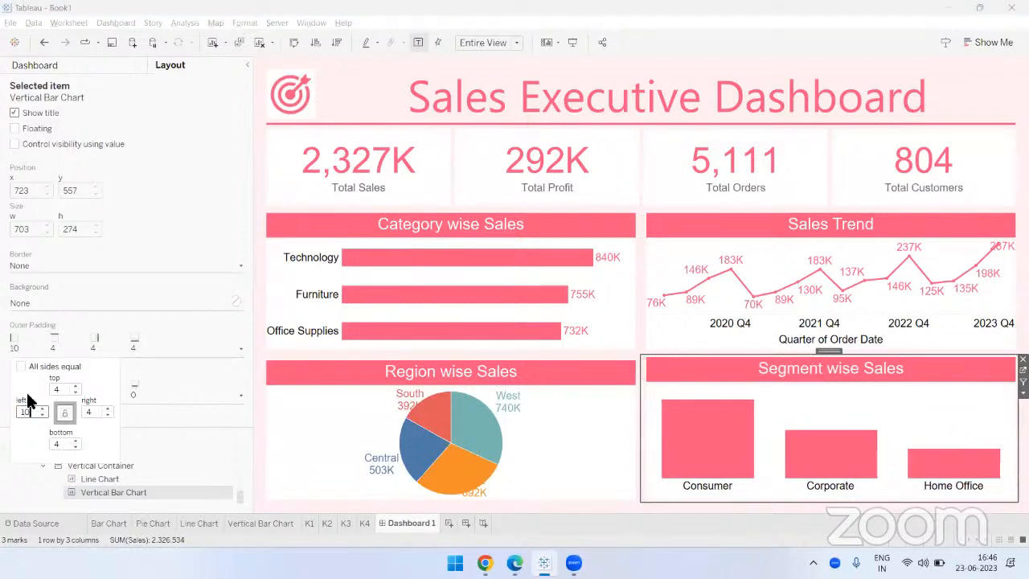
pyautogui.press('Tab')
pyautogui.write('10')
pyautogui.press('Tab')
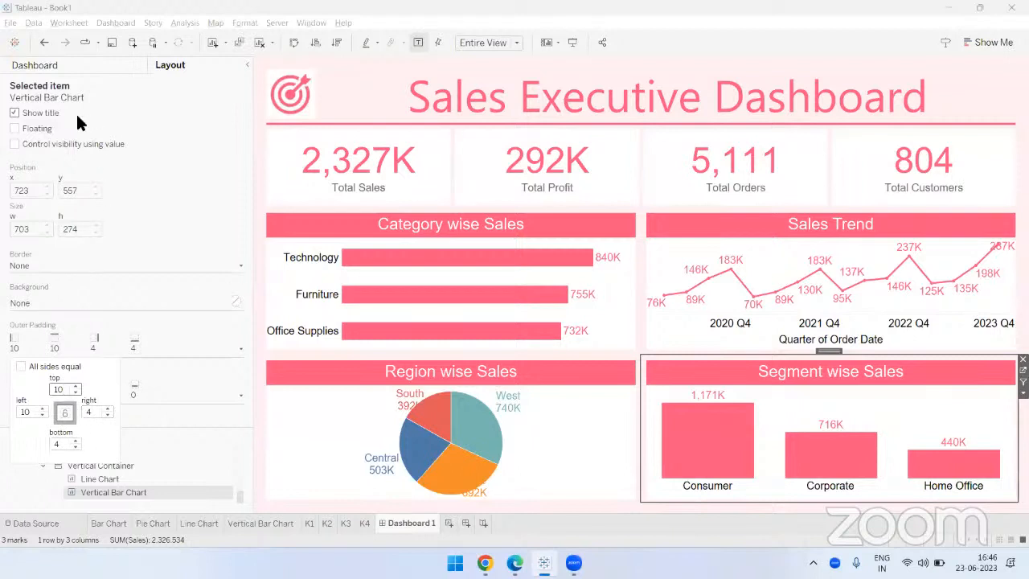
# Step: Enlarge the item hierarchy area and collapse the header, KPI and chart horizontal containers
pyautogui.click(65, 67)
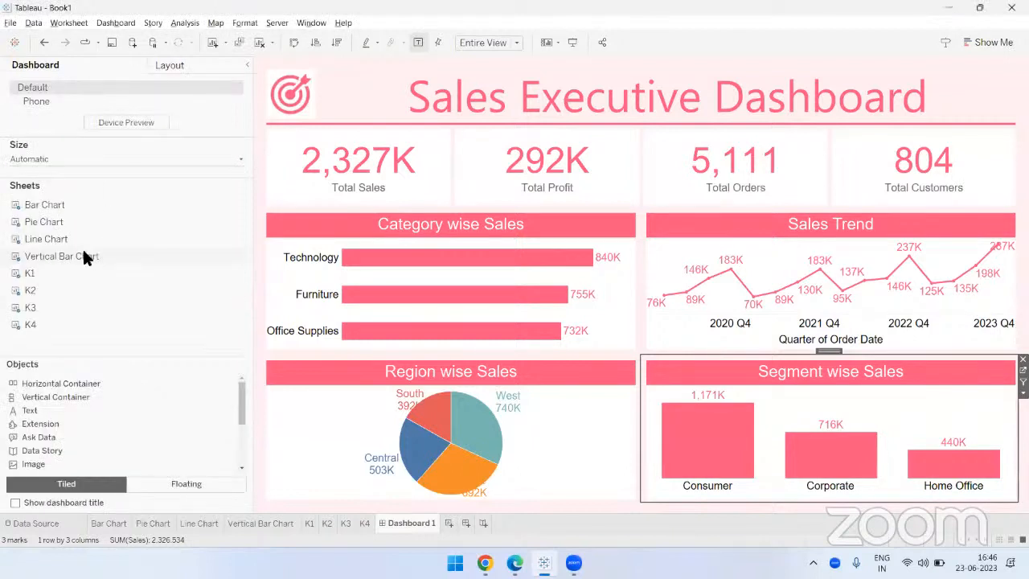
pyautogui.click(174, 68)
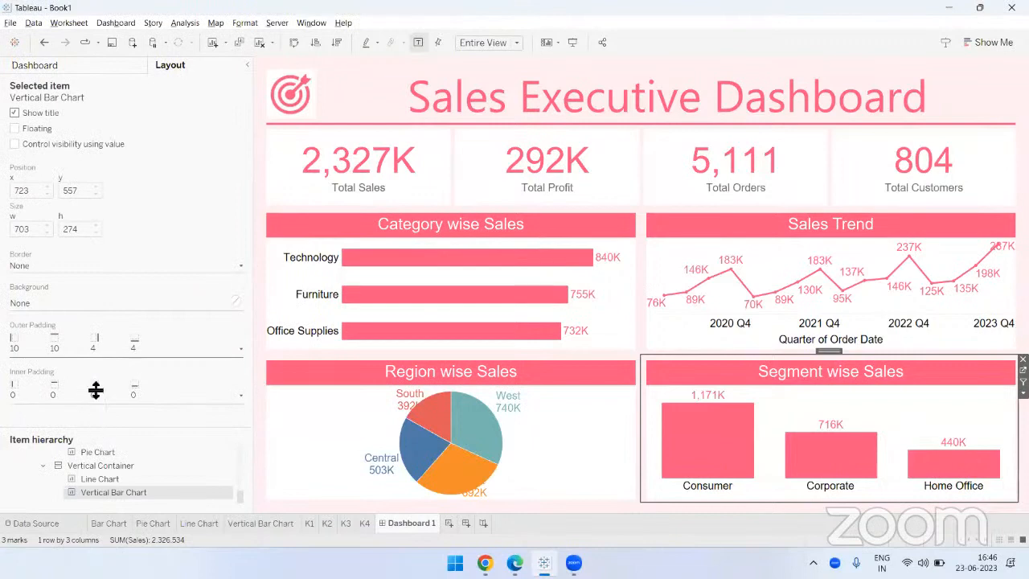
pyautogui.moveTo(96, 390); pyautogui.dragTo(111, 121)
pyautogui.click(34, 288)
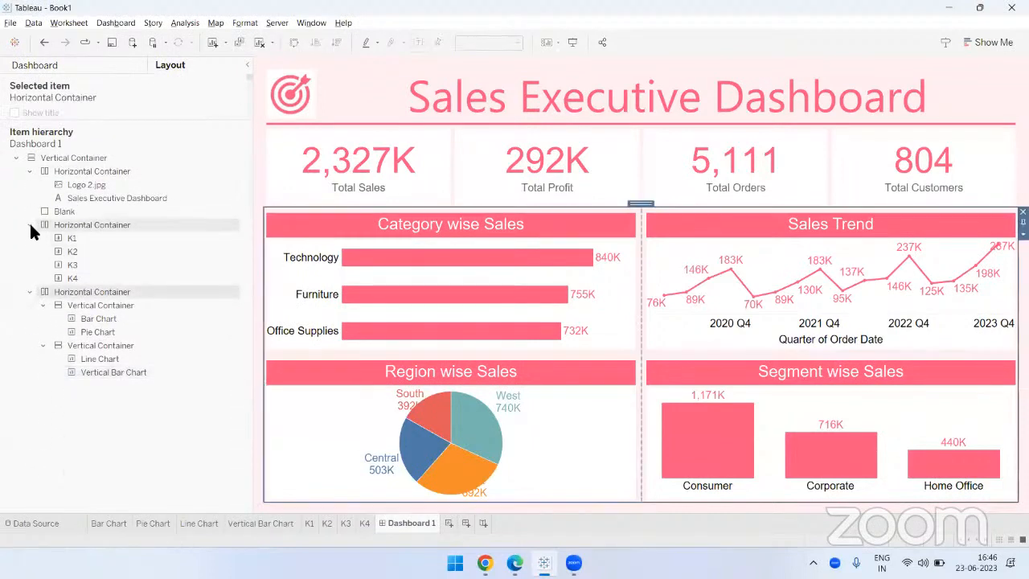
pyautogui.click(30, 225)
pyautogui.click(30, 238)
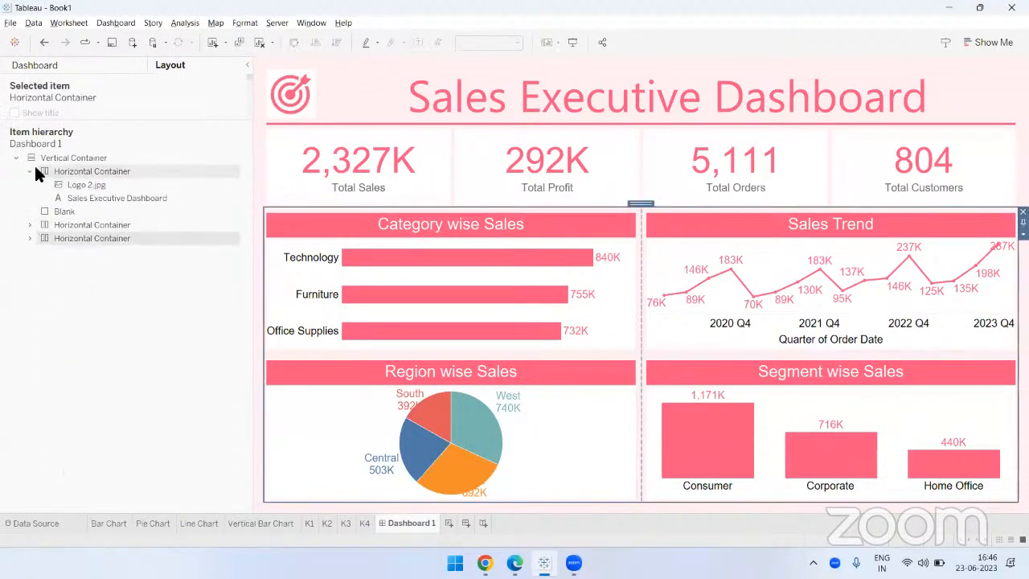
pyautogui.click(30, 172)
# Step: Set only the top outer padding of the KPI horizontal container to 10
pyautogui.click(73, 201)
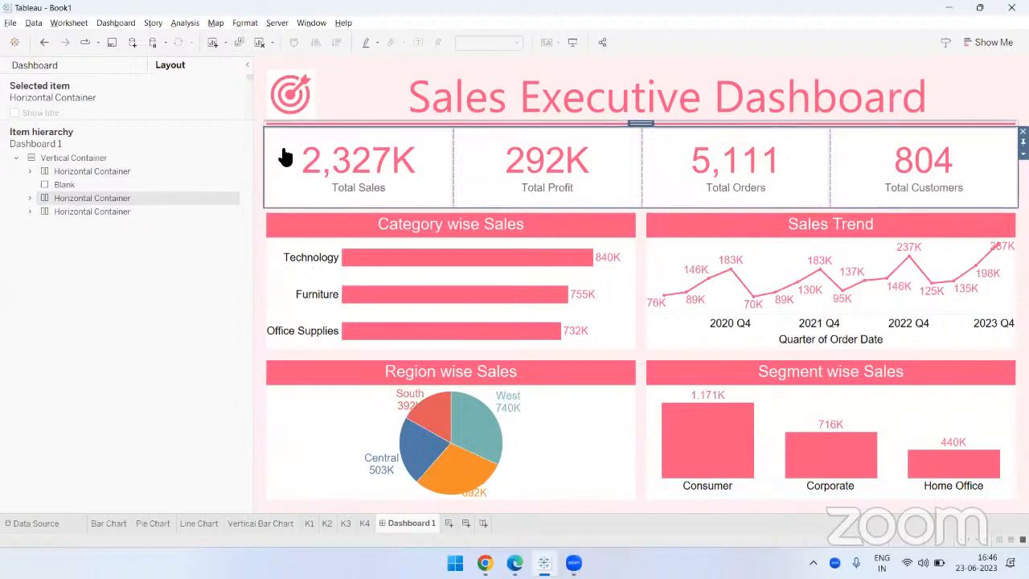
pyautogui.moveTo(182, 123); pyautogui.dragTo(188, 310)
pyautogui.scroll(-3, 147, 229)
pyautogui.click(134, 248)
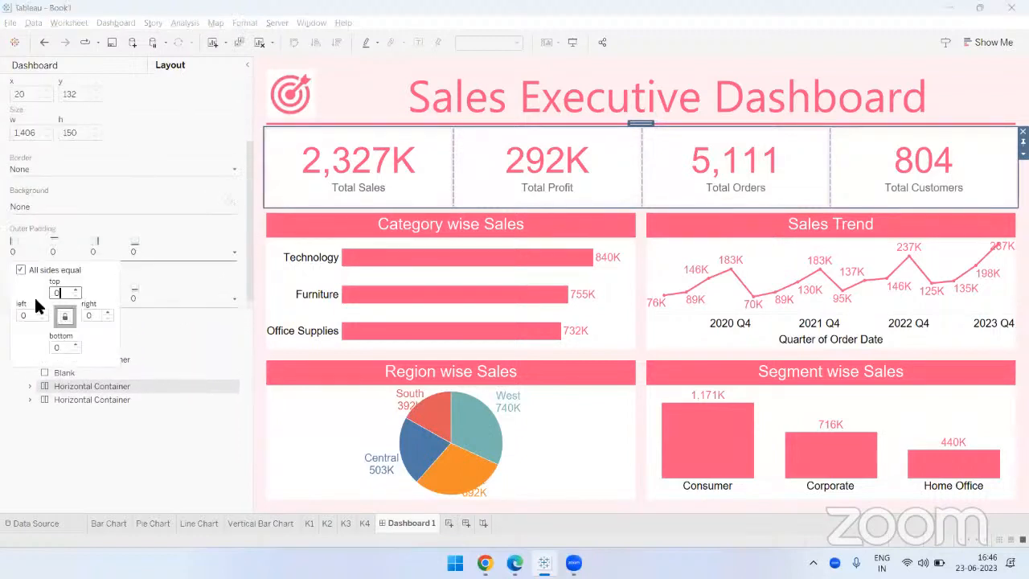
pyautogui.click(22, 271)
pyautogui.doubleClick(58, 295)
pyautogui.write('10')
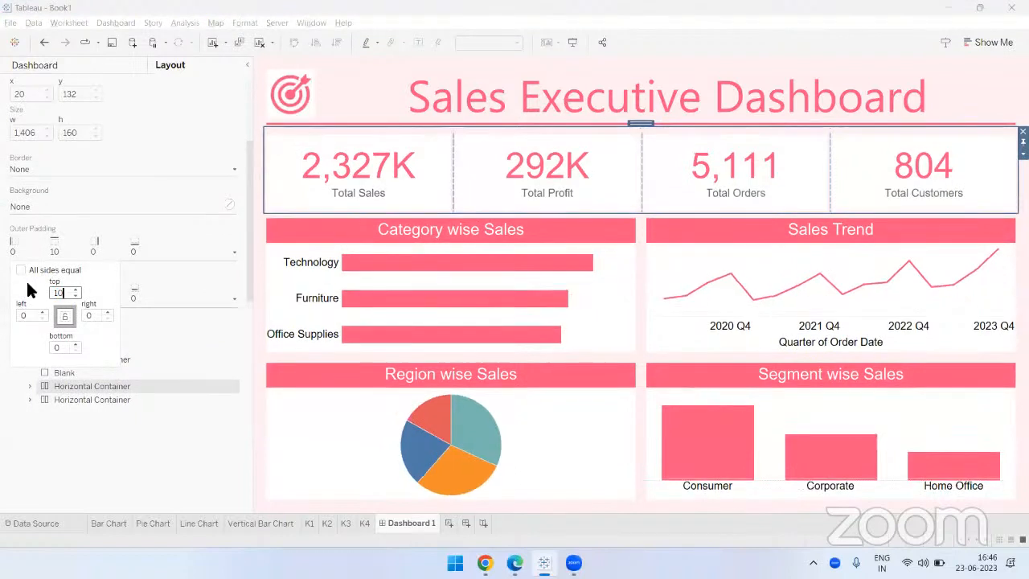
# Step: Set the KPI container's bottom outer padding to 20 and the blank divider's to 10, allowing unequal sides on the divider
pyautogui.doubleClick(40, 347)
pyautogui.write('20')
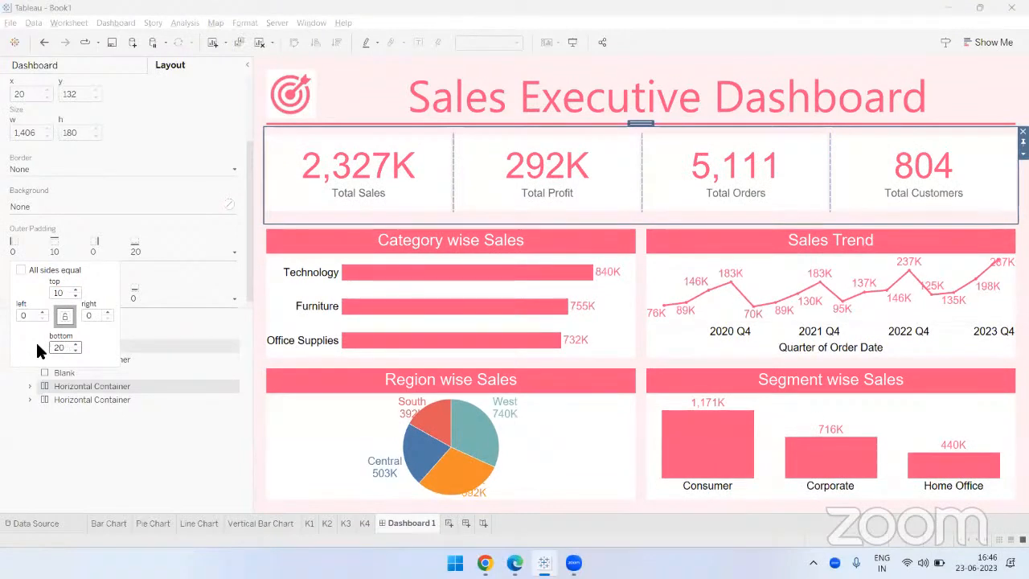
pyautogui.click(412, 121)
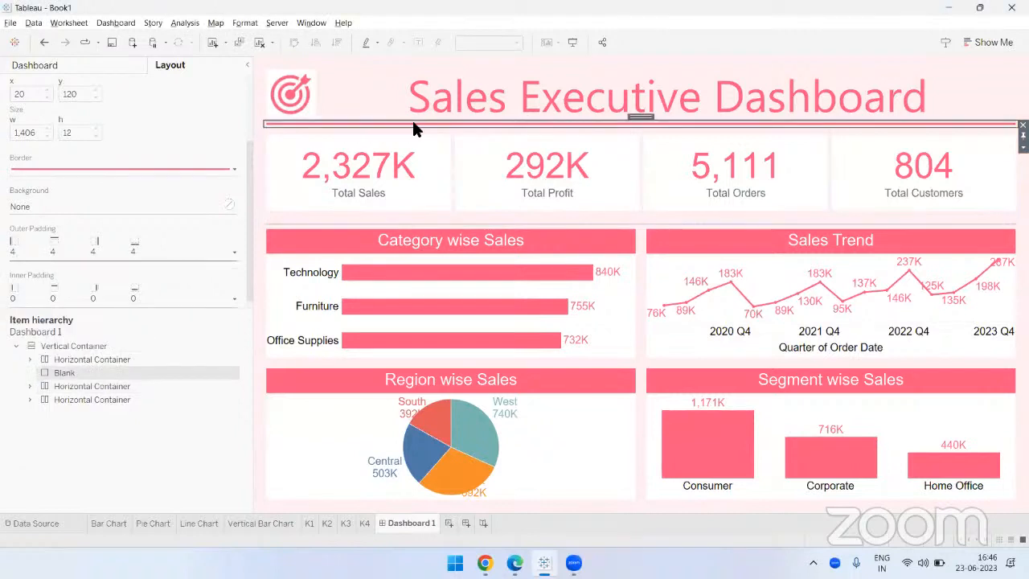
pyautogui.click(70, 251)
pyautogui.click(21, 270)
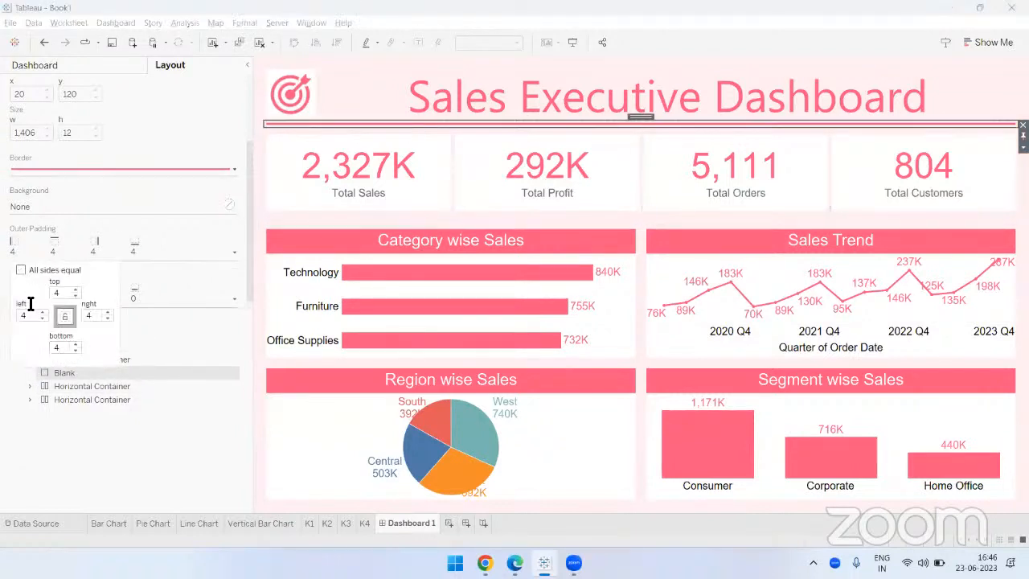
pyautogui.click(58, 346)
pyautogui.write('10')
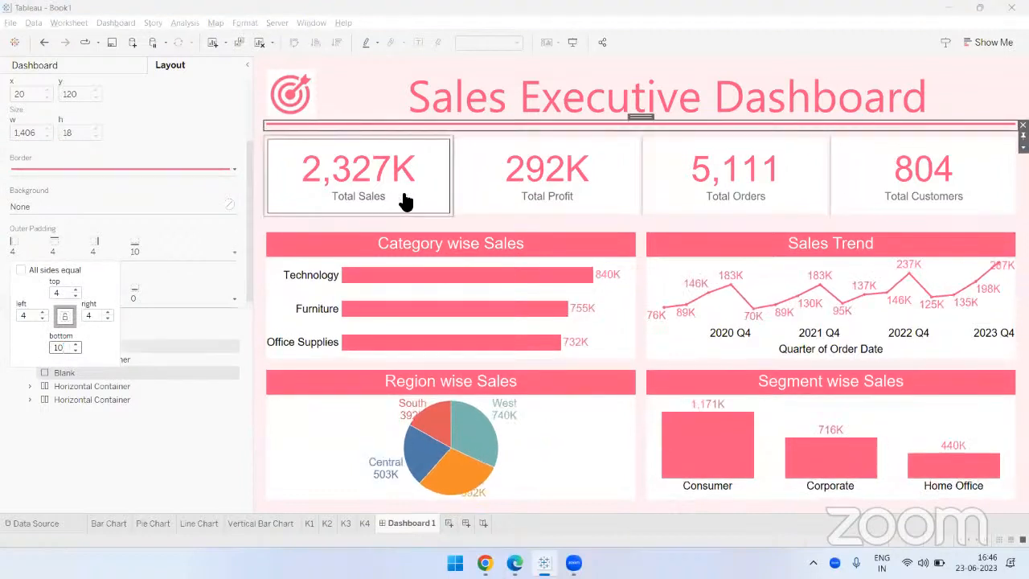
# Step: Set the Total Sales KPI's right outer padding to 10, with unequal sides allowed
pyautogui.click(437, 204)
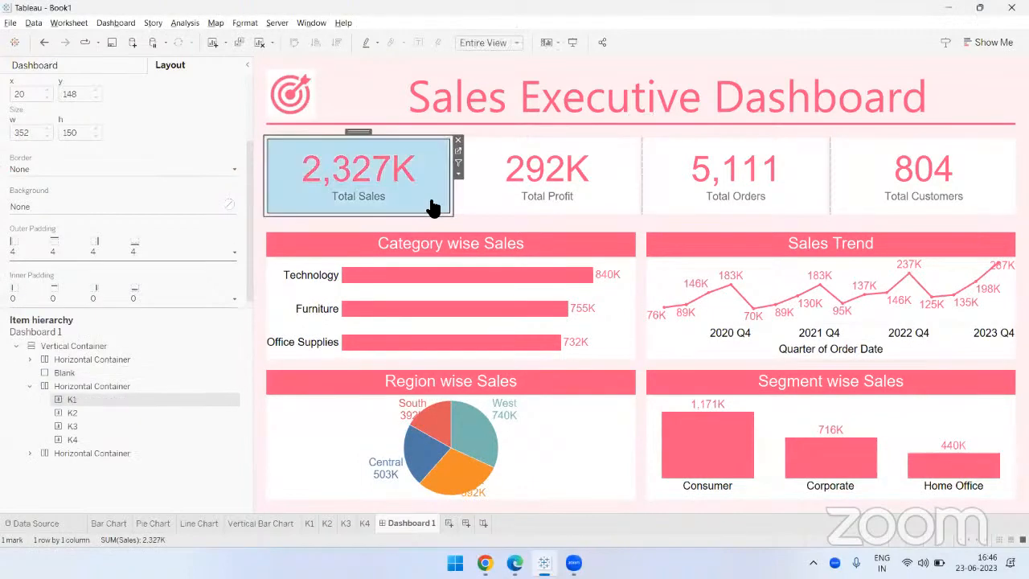
pyautogui.click(32, 249)
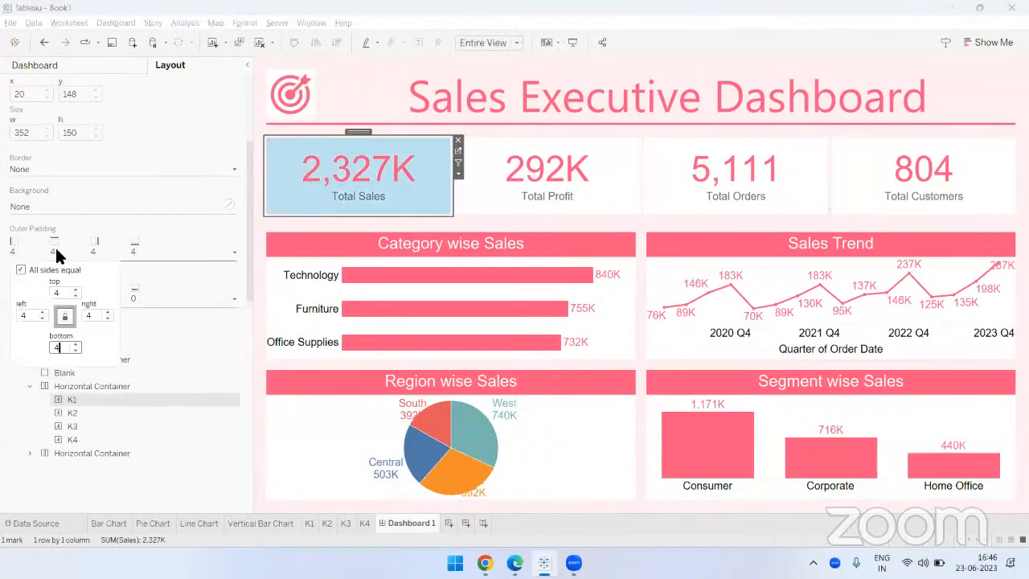
pyautogui.click(21, 269)
pyautogui.doubleClick(83, 314)
pyautogui.write('10')
# Step: Set the Total Profit KPI's outer padding to 10 at the left and right, with unequal sides allowed
pyautogui.click(560, 187)
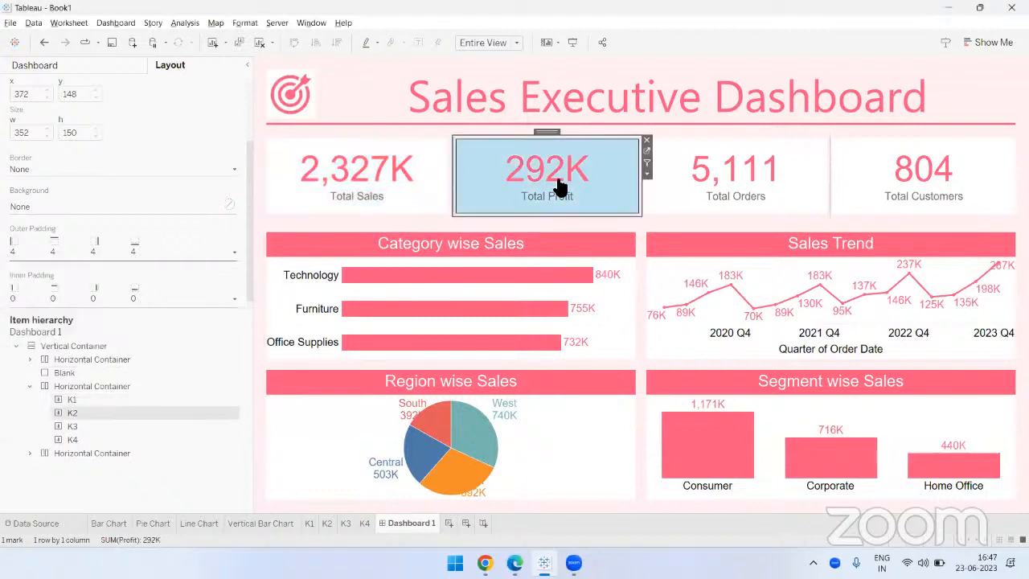
pyautogui.click(87, 255)
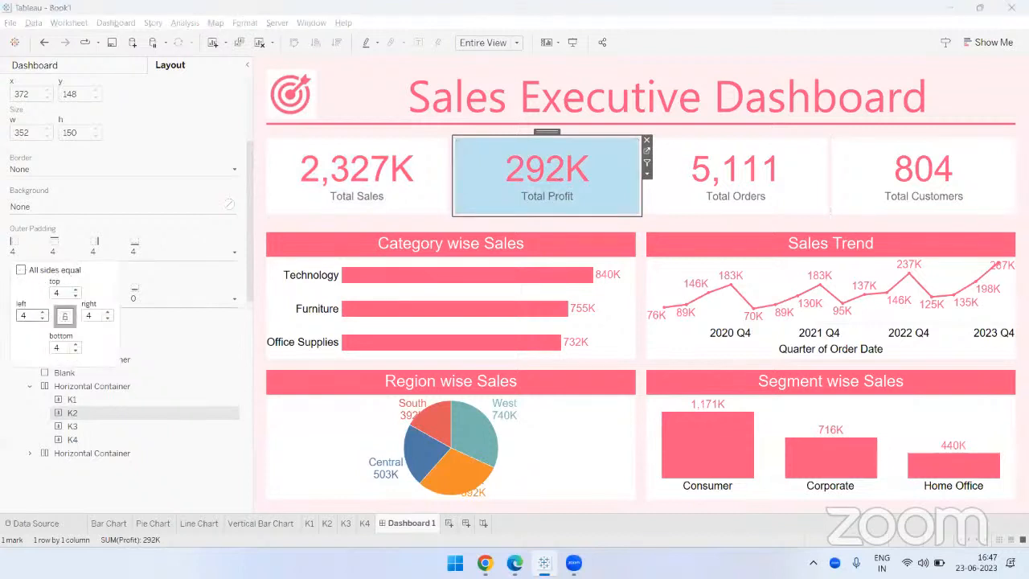
pyautogui.moveTo(29, 316); pyautogui.dragTo(2, 321)
pyautogui.write('10')
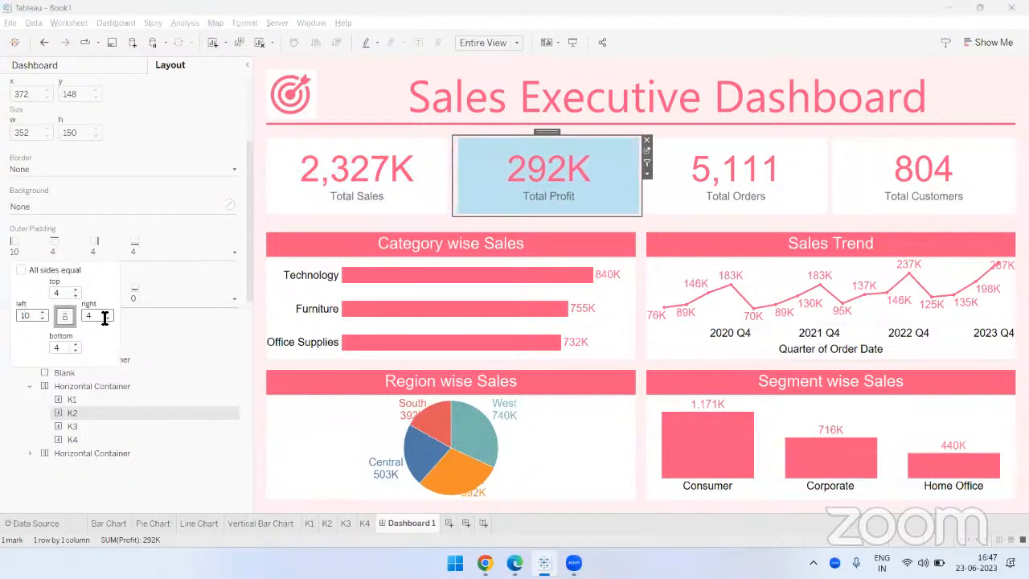
pyautogui.moveTo(105, 319); pyautogui.dragTo(60, 320)
pyautogui.write('10')
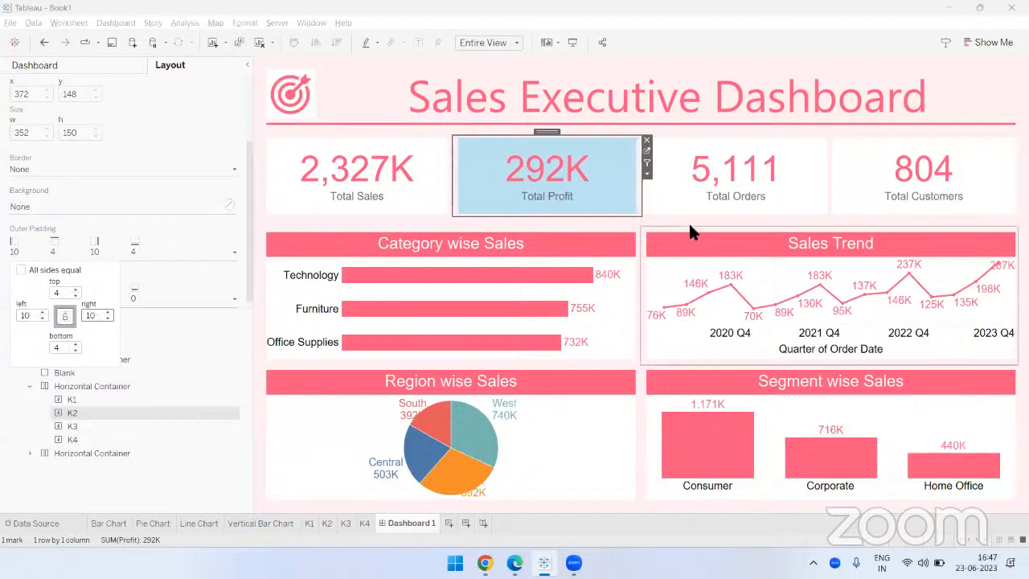
# Step: Set the Total Orders KPI's outer padding to 10 at the left and right, with unequal sides allowed
pyautogui.click(718, 195)
pyautogui.click(94, 252)
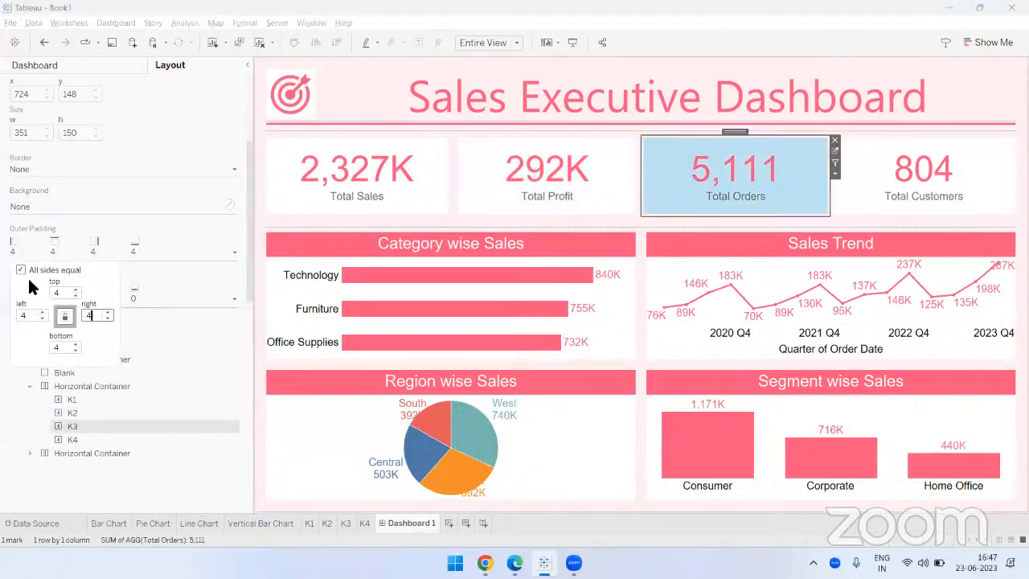
pyautogui.click(21, 270)
pyautogui.moveTo(28, 312); pyautogui.dragTo(15, 317)
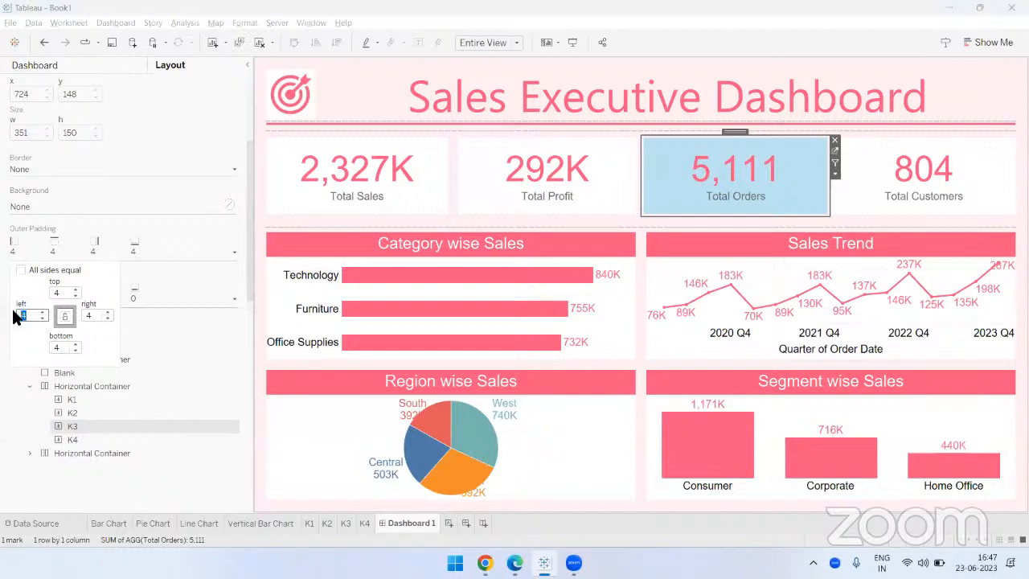
pyautogui.write('10')
pyautogui.moveTo(95, 316); pyautogui.dragTo(90, 316)
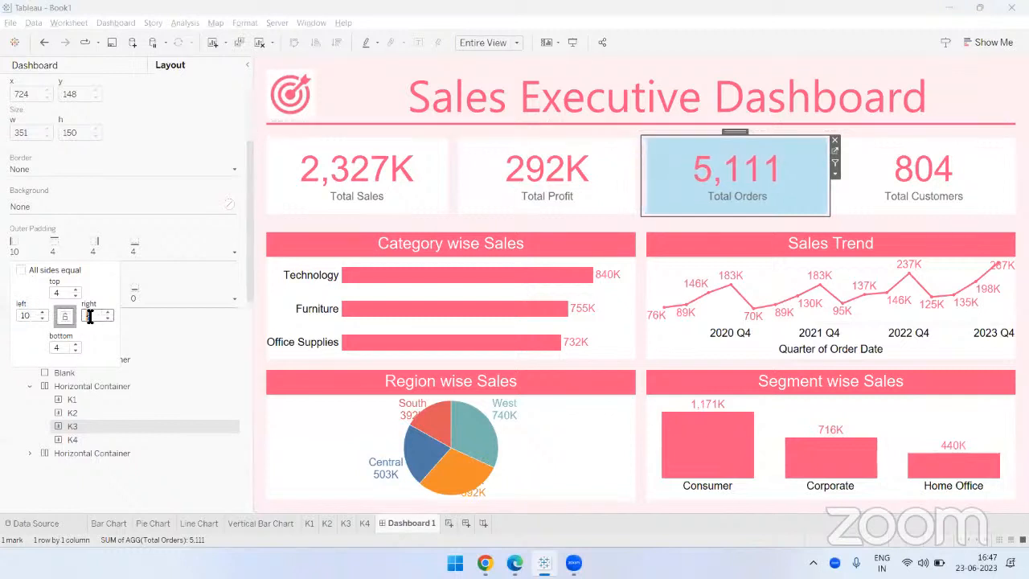
pyautogui.write('10')
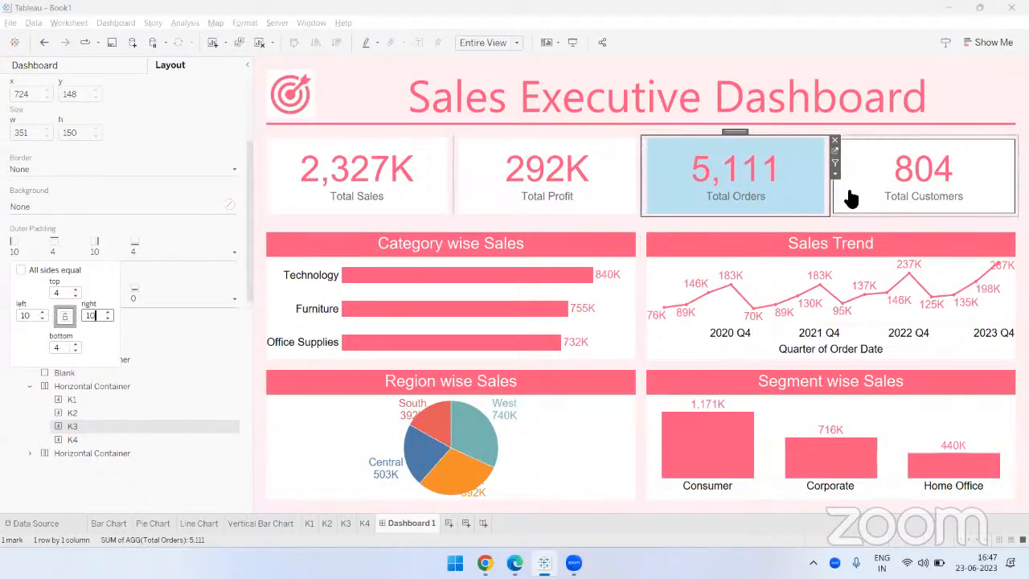
# Step: Set the Total Customers KPI's outer padding to 10 at the left and right, with unequal sides allowed
pyautogui.click(847, 200)
pyautogui.click(39, 253)
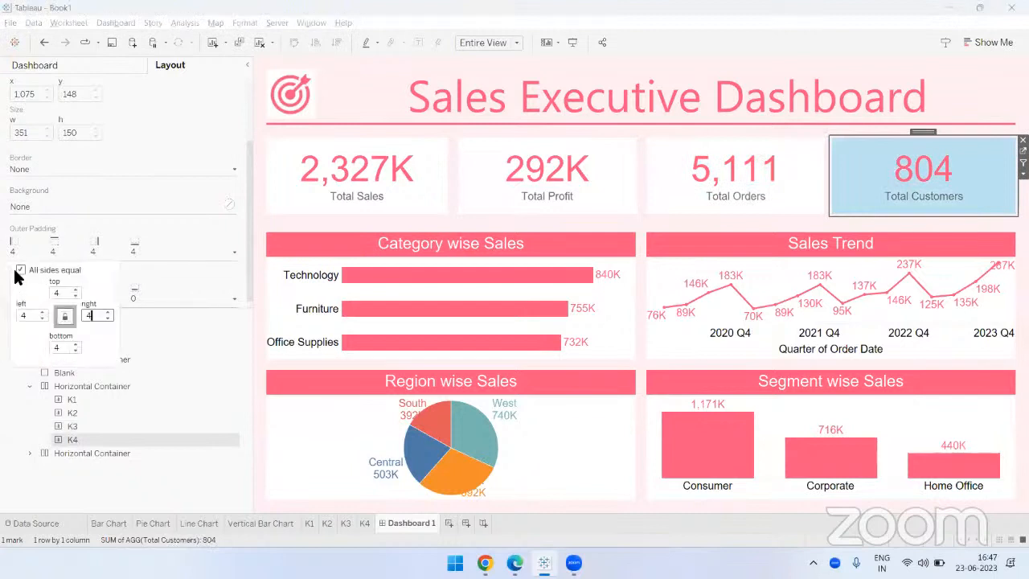
pyautogui.click(29, 315)
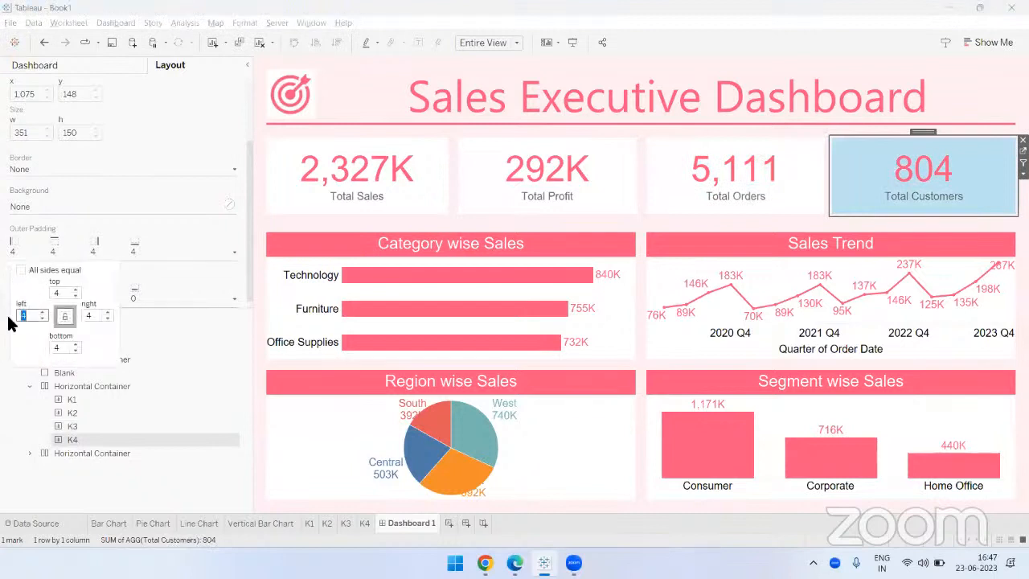
pyautogui.write('10')
pyautogui.click(92, 315)
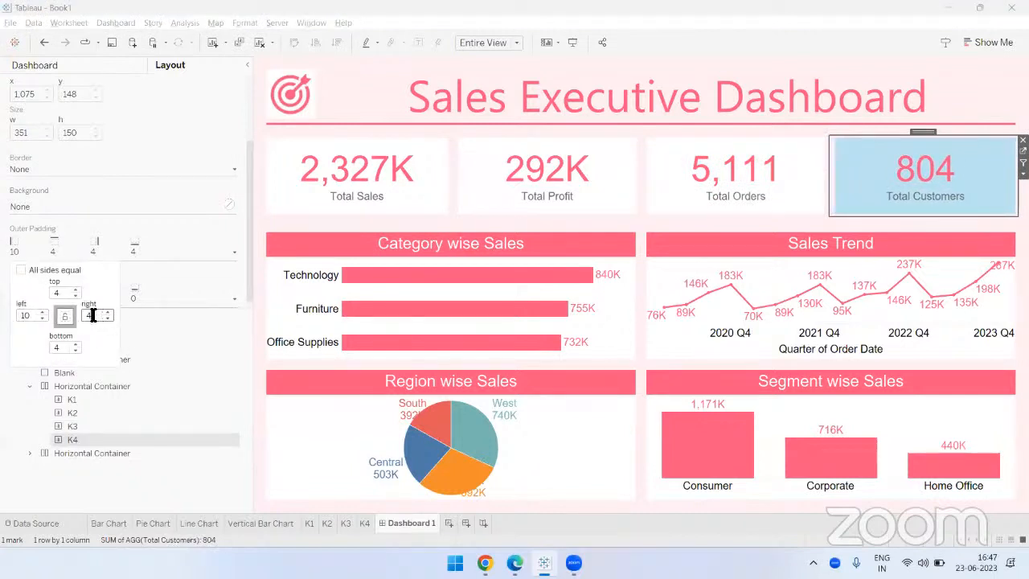
pyautogui.write('10')
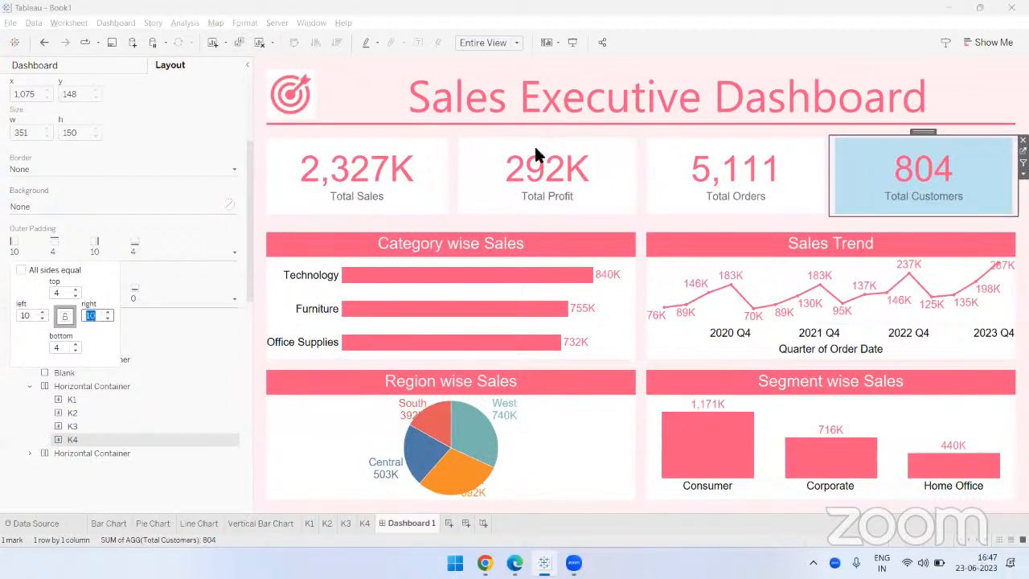
# Step: Show the dashboard in presentation mode, clear the KPI selection and hide the Sales Trend chart's Quarter of Order Date axis header
pyautogui.press('F7')
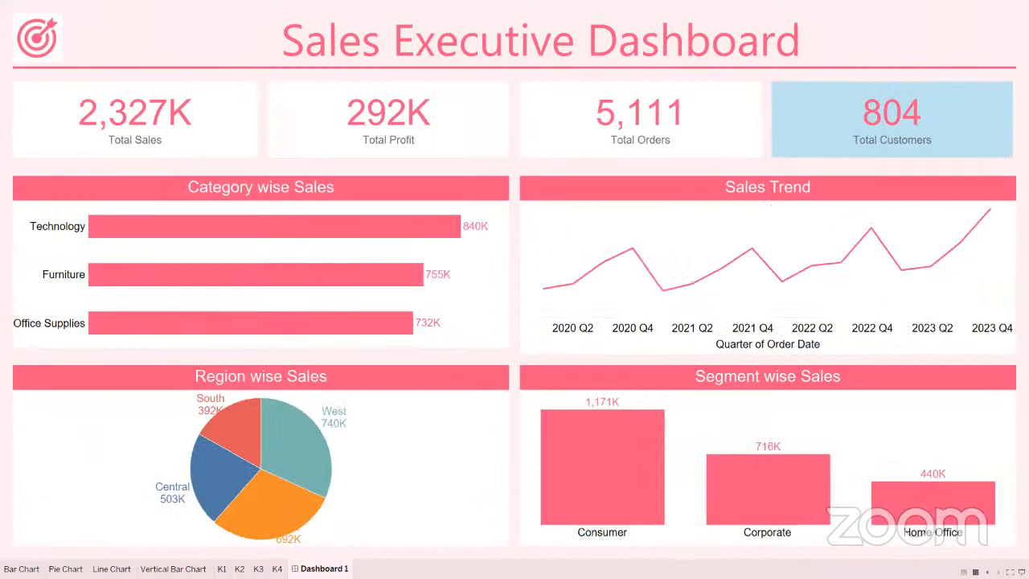
pyautogui.click(595, 188)
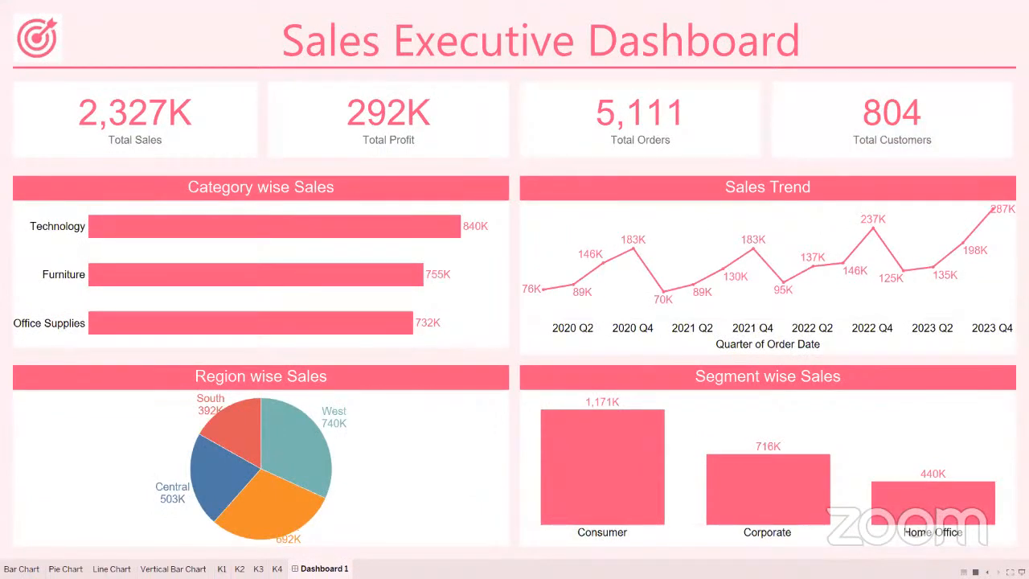
pyautogui.rightClick(788, 337)
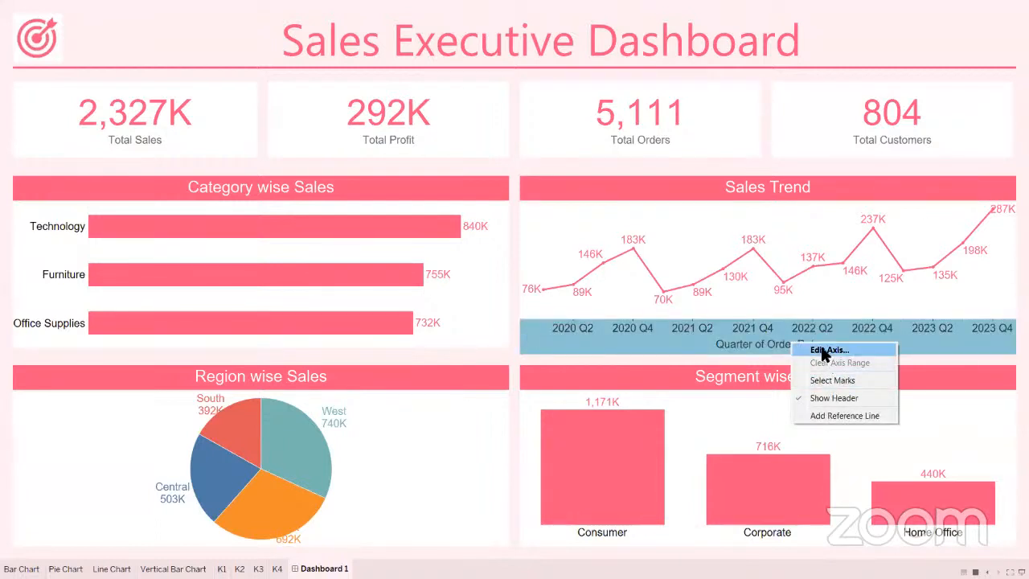
pyautogui.click(836, 397)
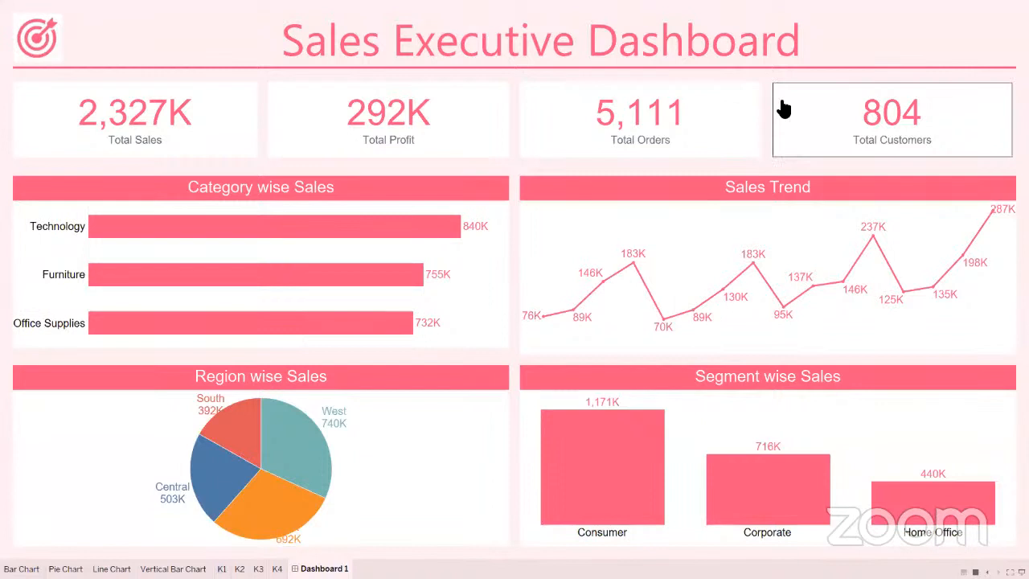
pyautogui.moveTo(933, 485)
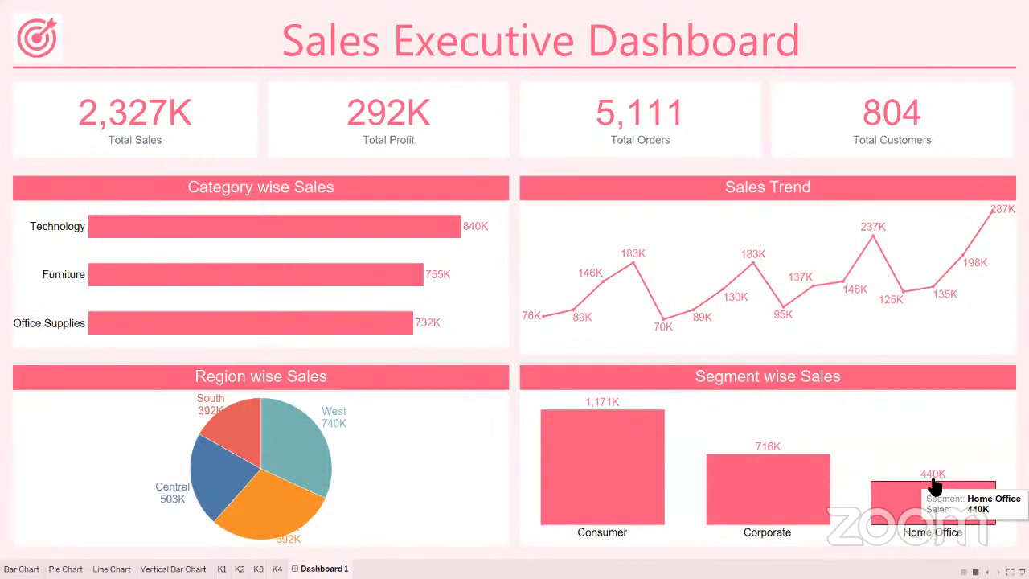